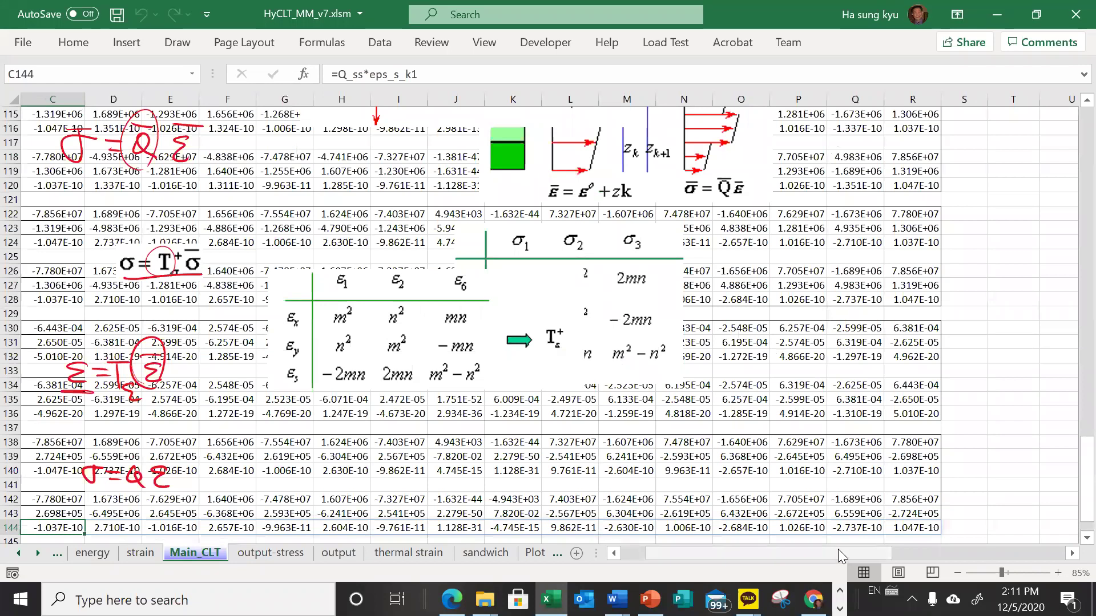
# - Paste the failure-index formula picture near the on-axis stress rows and shrink it over columns G to L, about rows 125 to 143
pyautogui.moveTo(719, 554); pyautogui.dragTo(694, 554)
pyautogui.scroll(-3, 363, 501)
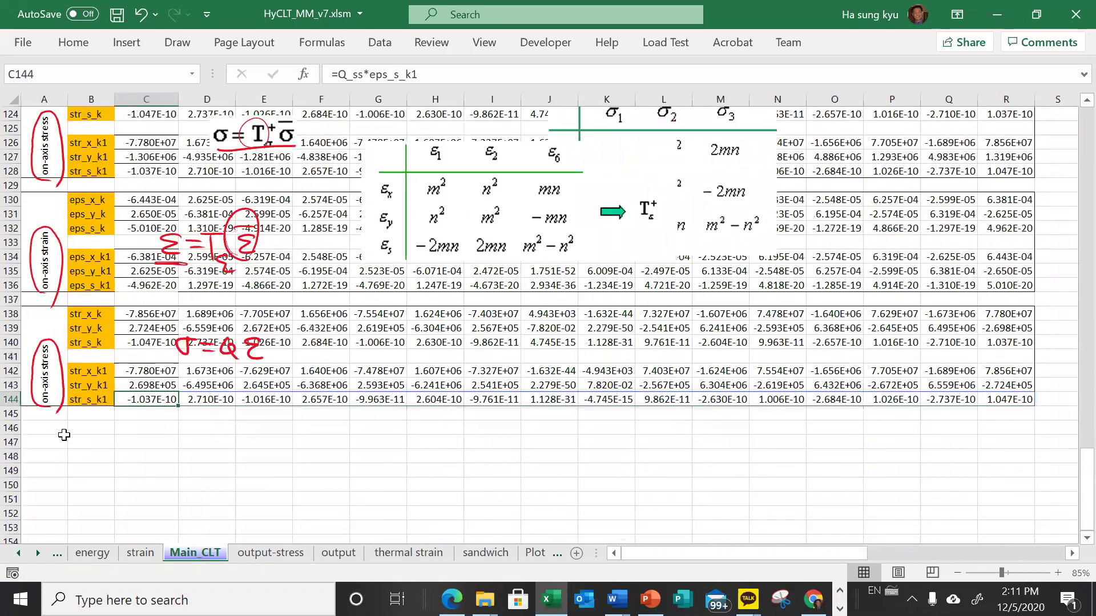
pyautogui.click(335, 344)
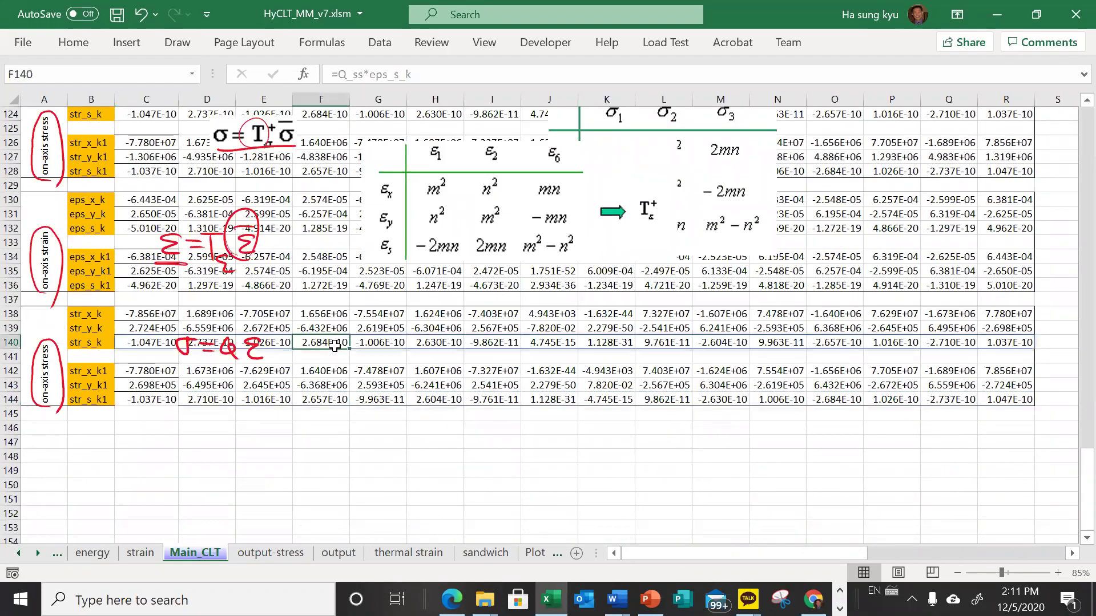
pyautogui.hotkey('ctrl', 'v')
pyautogui.moveTo(383, 371); pyautogui.dragTo(473, 137)
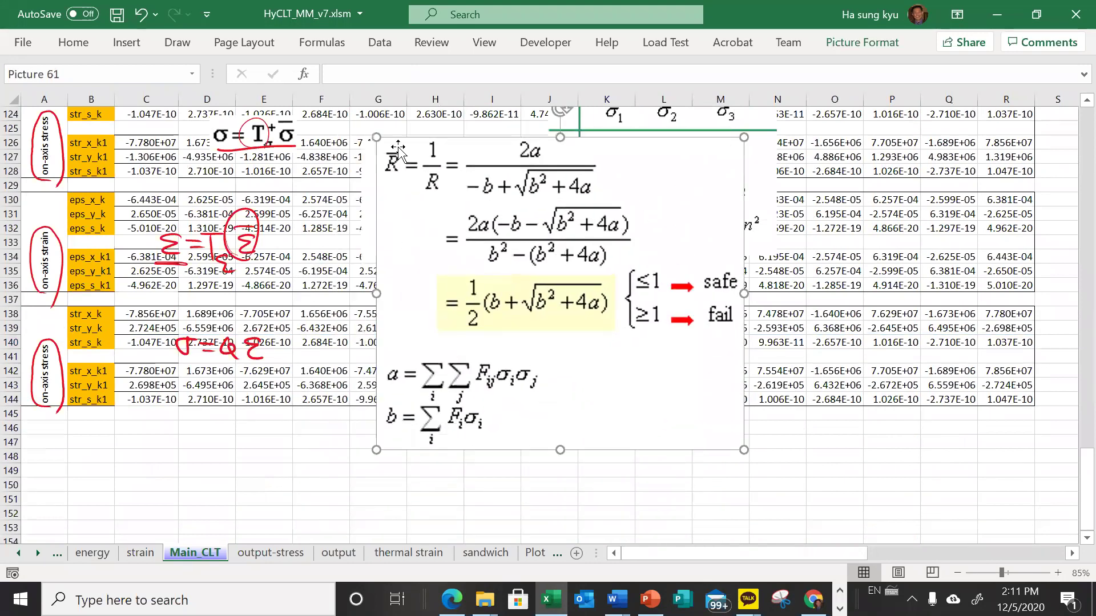
pyautogui.moveTo(376, 137)
pyautogui.mouseDown()
pyautogui.moveTo(430, 205)
pyautogui.moveTo(359, 125)
pyautogui.mouseUp()
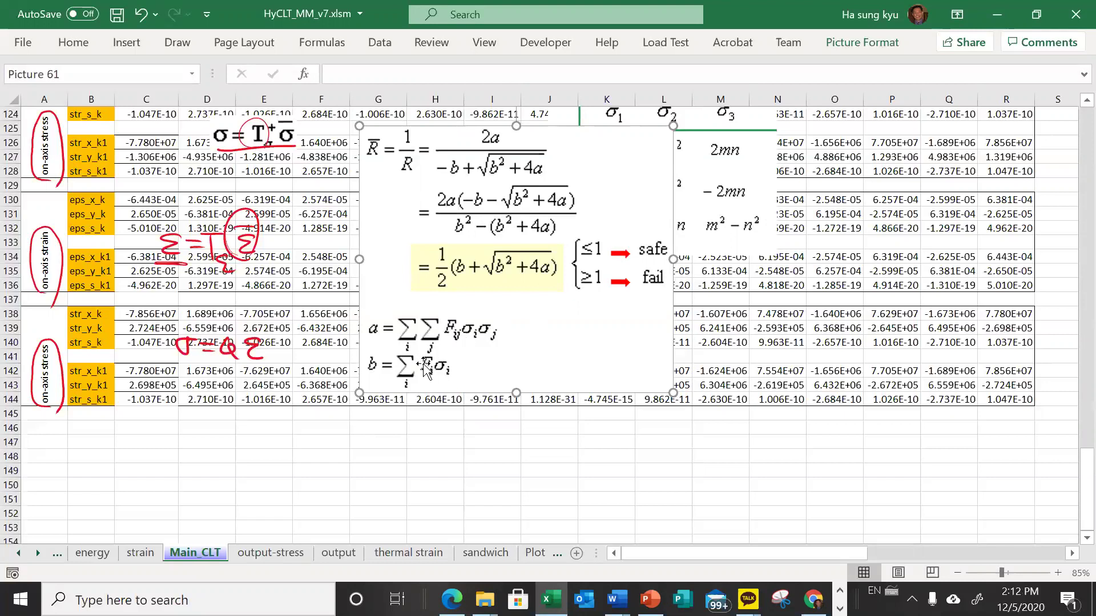
# - Review the Main_CLT sheet's fiber and matrix properties, volume fractions and stiffness sections down to the on-axis stress rows
pyautogui.scroll(-1, 398, 374)
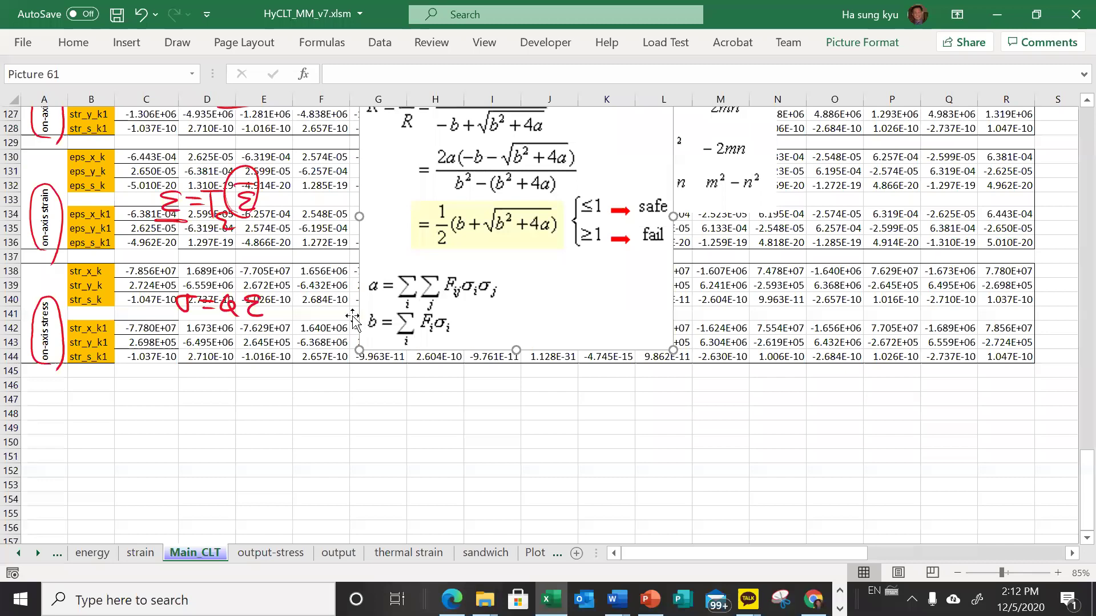
pyautogui.scroll(15, 353, 320)
pyautogui.scroll(20, 353, 320)
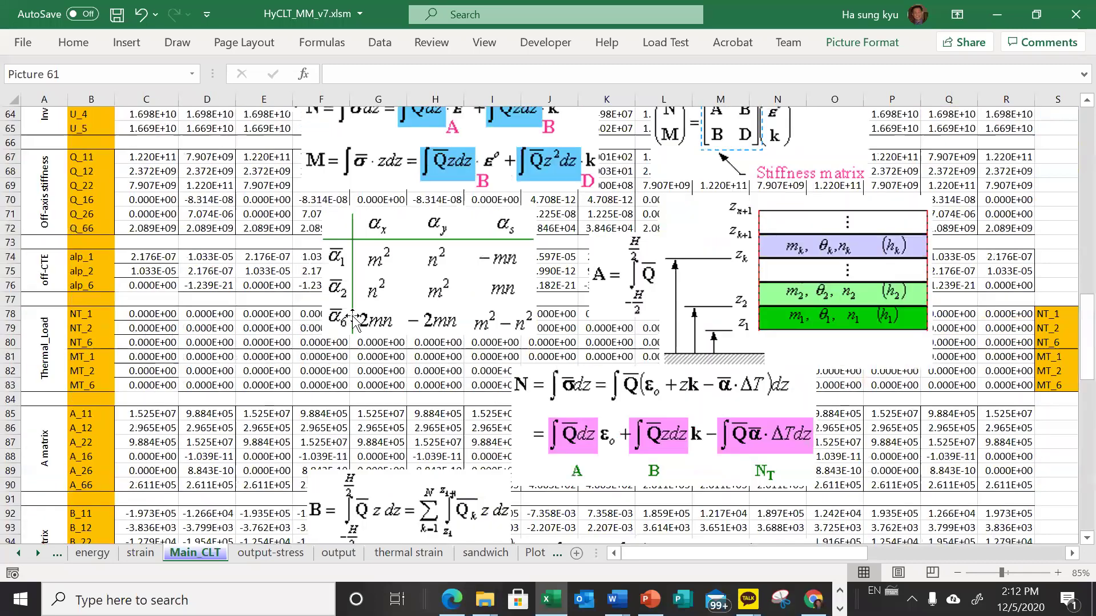
pyautogui.scroll(3, 353, 317)
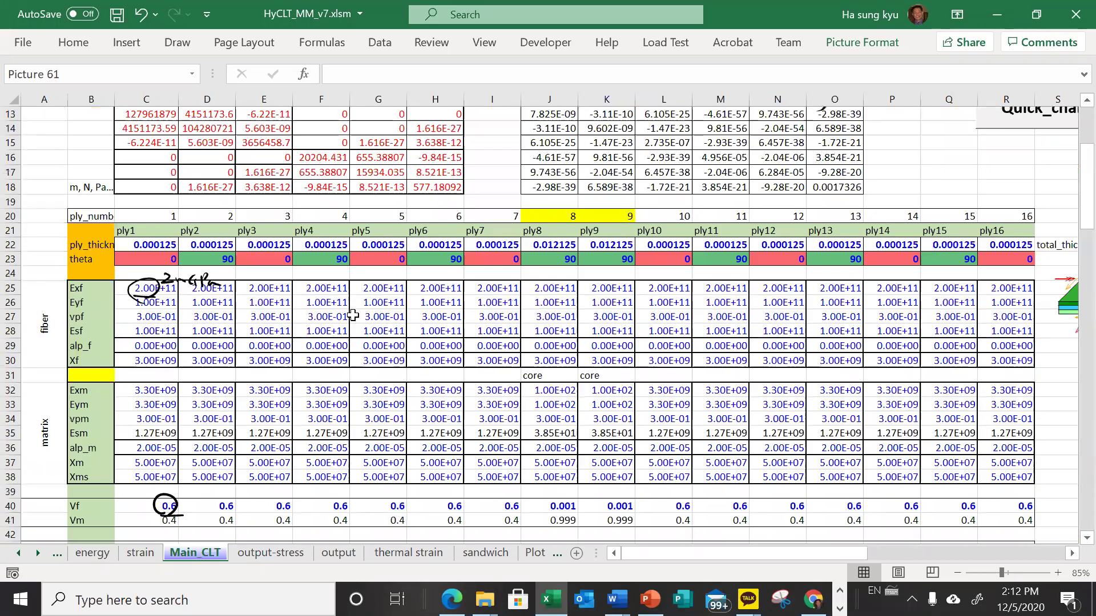
pyautogui.scroll(-4, 256, 326)
pyautogui.scroll(-2, 256, 325)
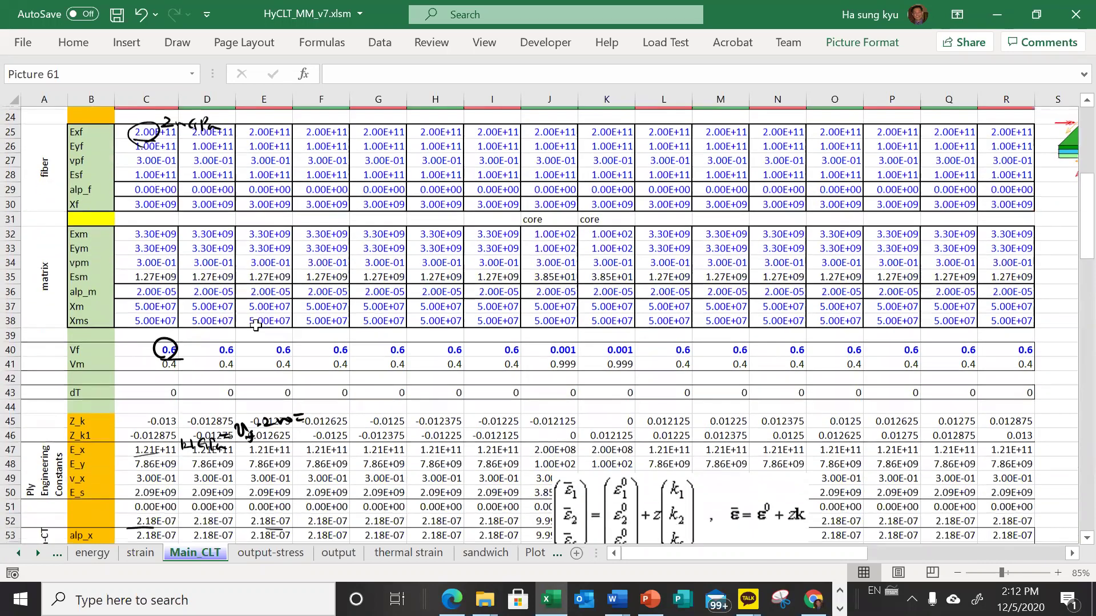
pyautogui.scroll(-4, 256, 326)
pyautogui.scroll(-20, 255, 326)
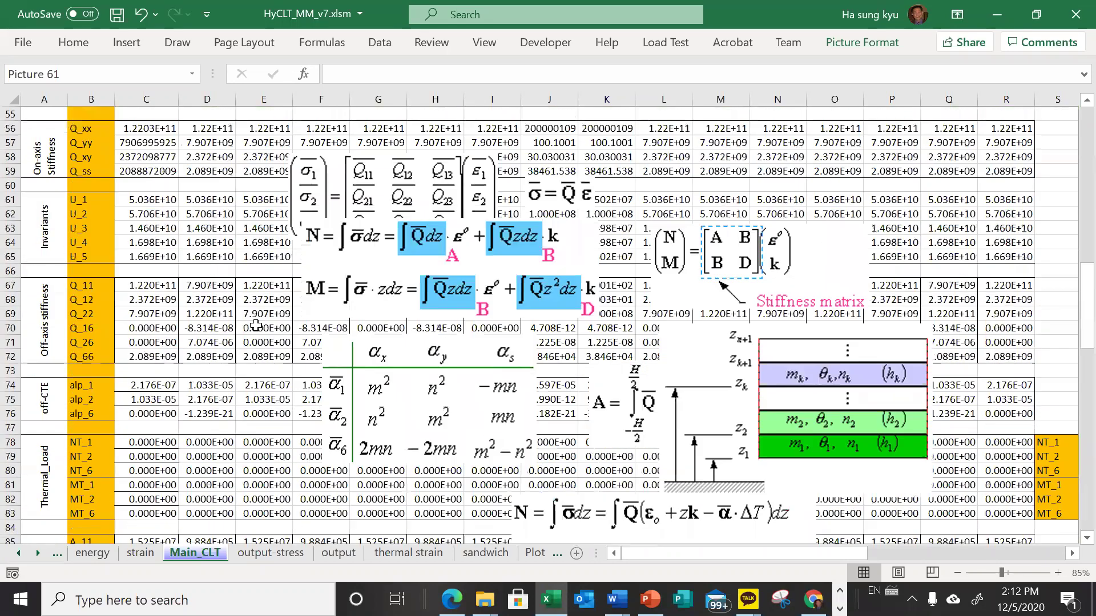
pyautogui.scroll(-7, 255, 327)
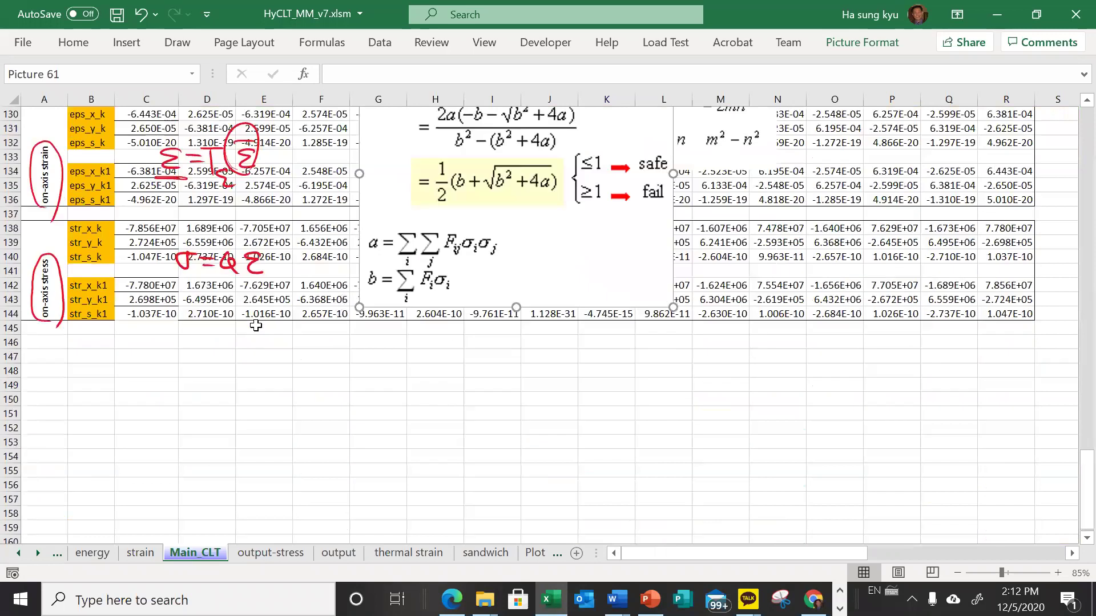
# - Enter the strength labels X, Xp, Y, Yp and S in cells B146 to B150 below the on-axis stress block
pyautogui.click(84, 341)
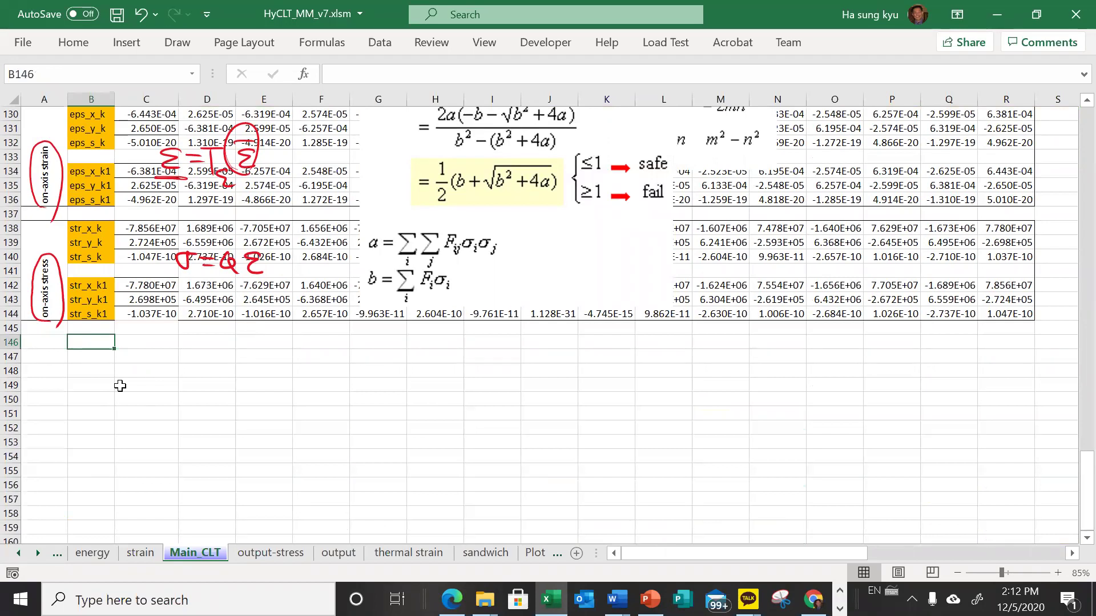
pyautogui.write('X')
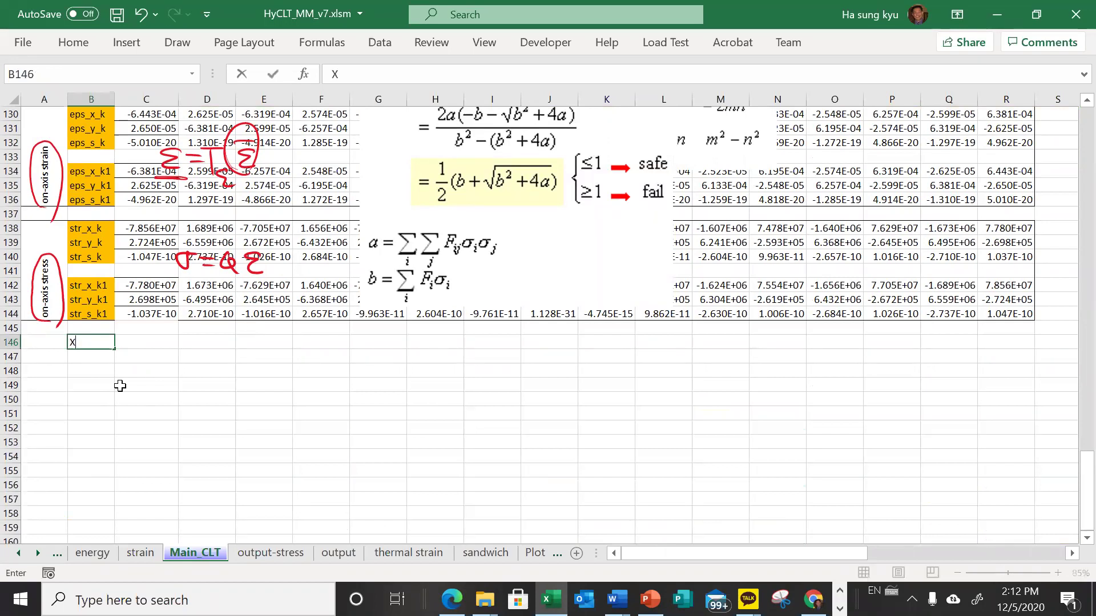
pyautogui.press('Return')
pyautogui.write('X')
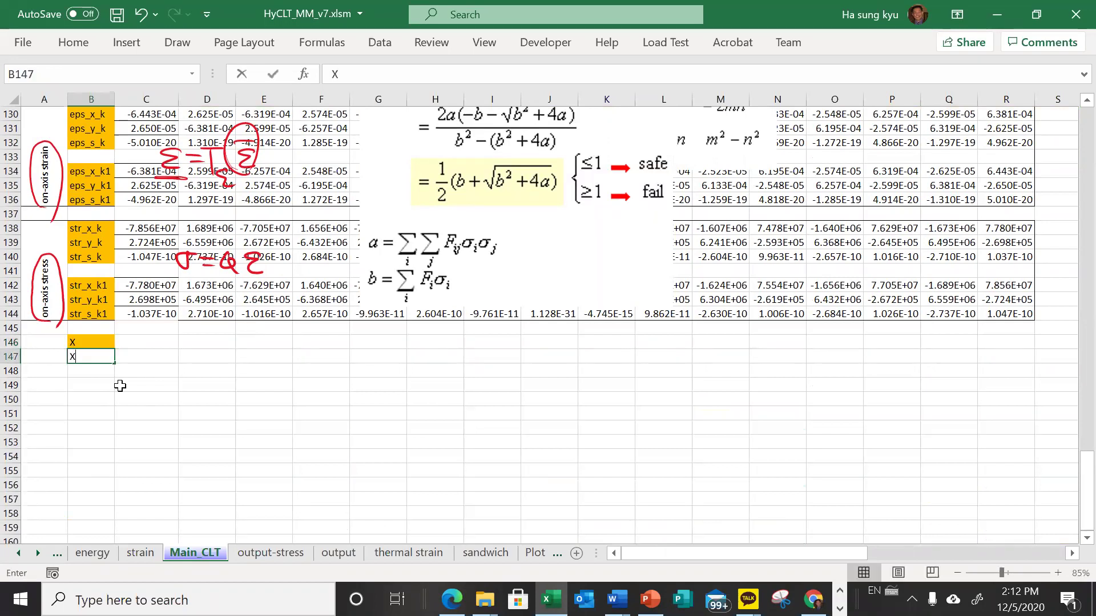
pyautogui.write('p')
pyautogui.press('Return')
pyautogui.write('U')
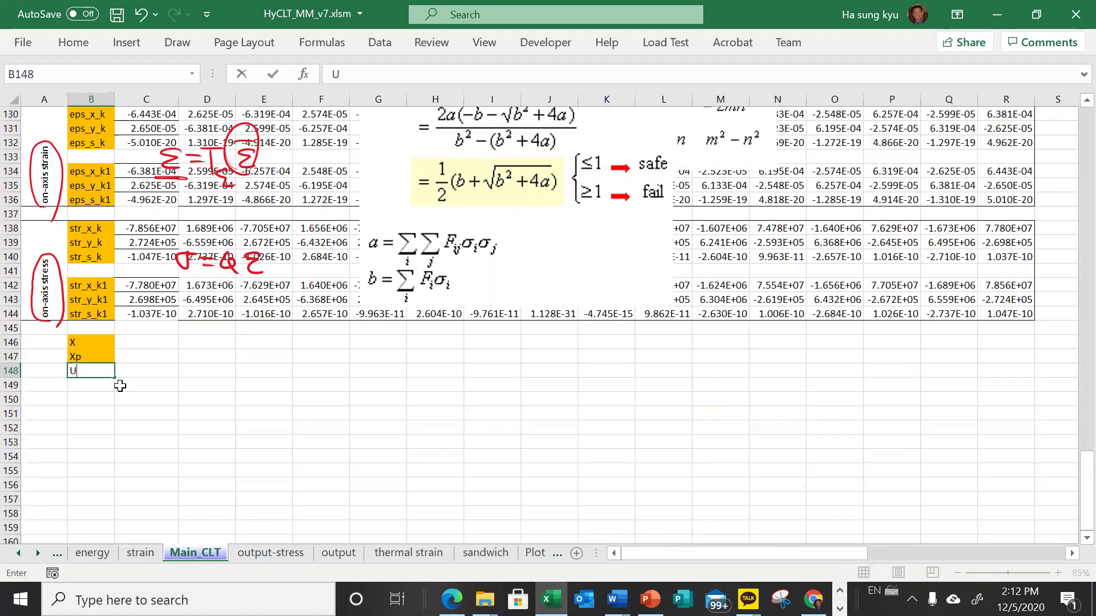
pyautogui.press('Return')
pyautogui.write('Yp')
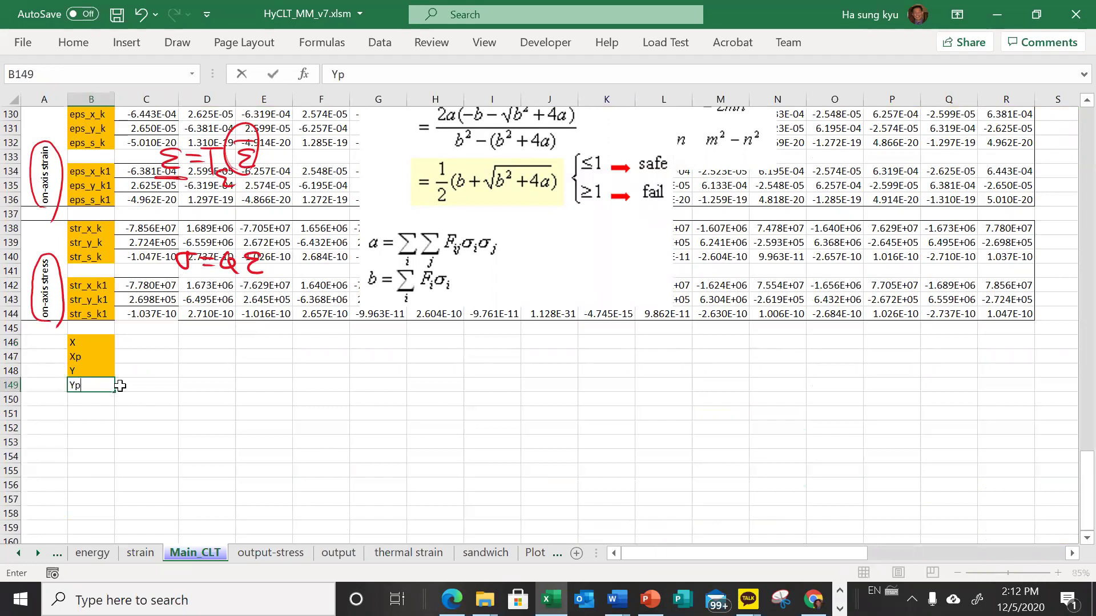
pyautogui.press('Return')
pyautogui.write('Z')
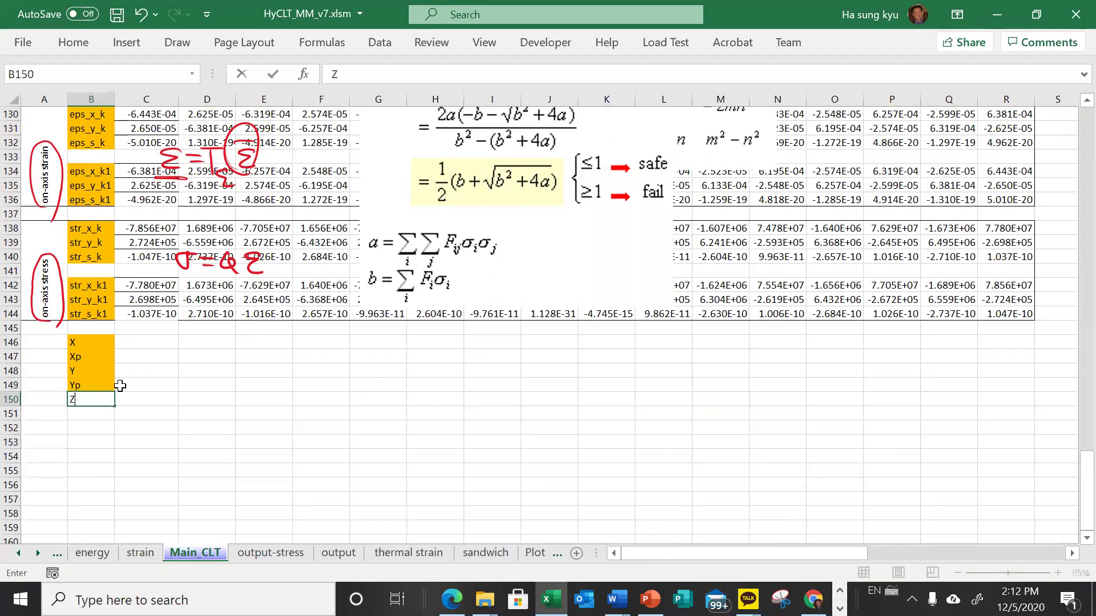
pyautogui.write('S')
pyautogui.press('Return')
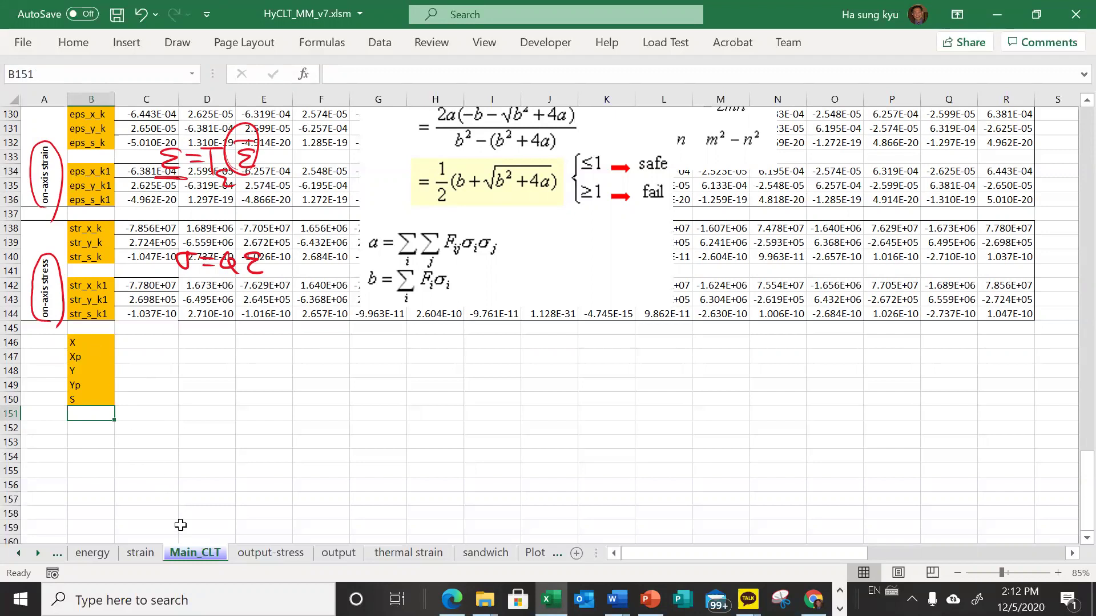
# - Widen the sheet tab strip to show every sheet from help to Plot
pyautogui.click(18, 552)
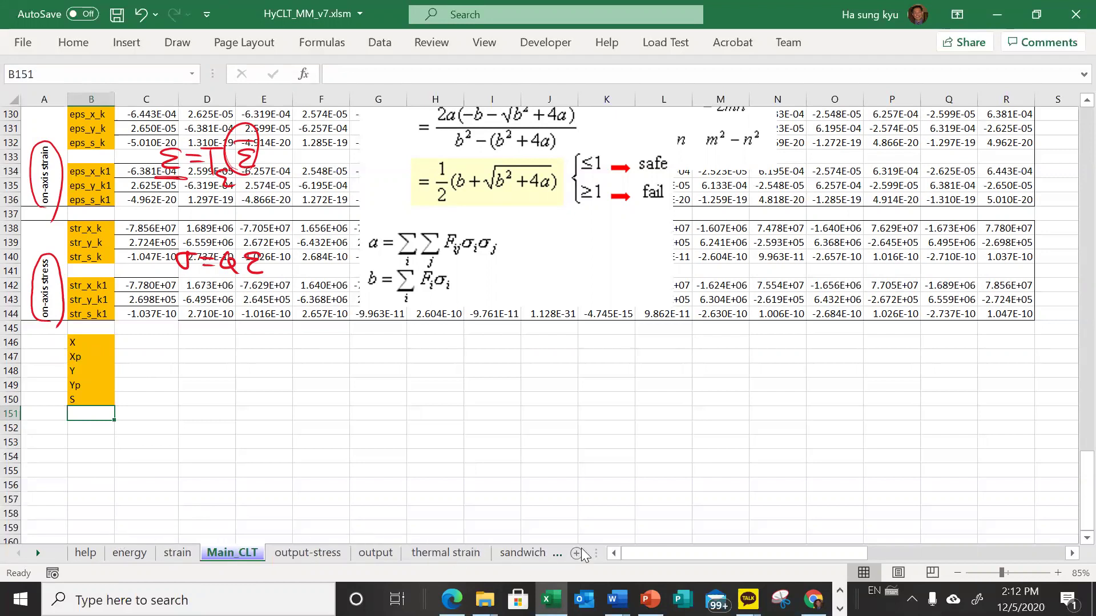
pyautogui.moveTo(688, 546); pyautogui.dragTo(853, 546)
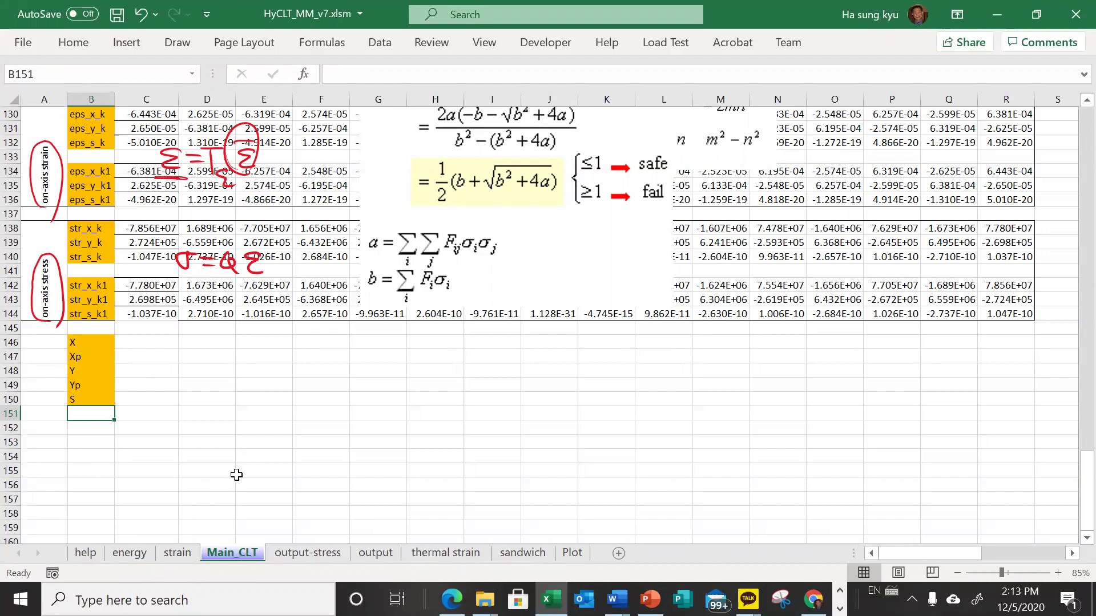
# - Examine the fiber and matrix property rows and the ply engineering constants that follow them
pyautogui.scroll(20, 236, 475)
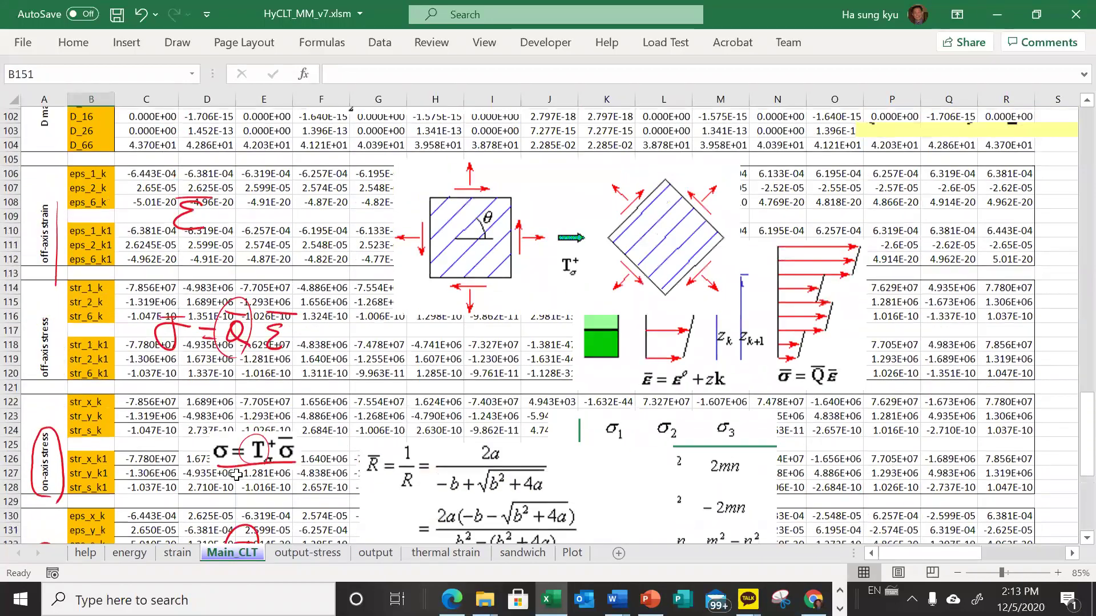
pyautogui.scroll(12, 236, 475)
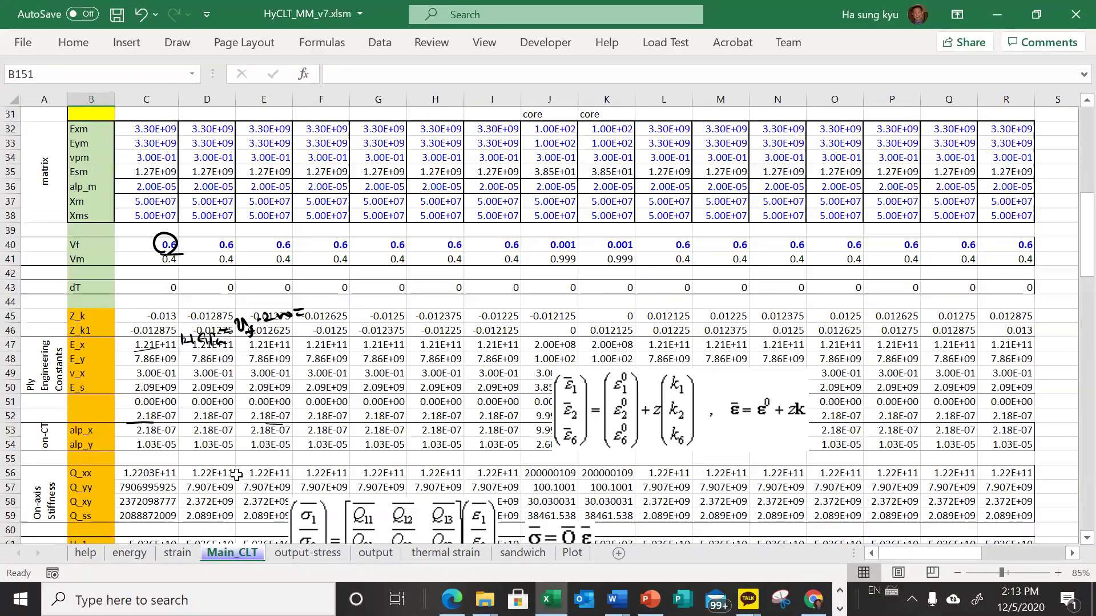
pyautogui.scroll(5, 236, 475)
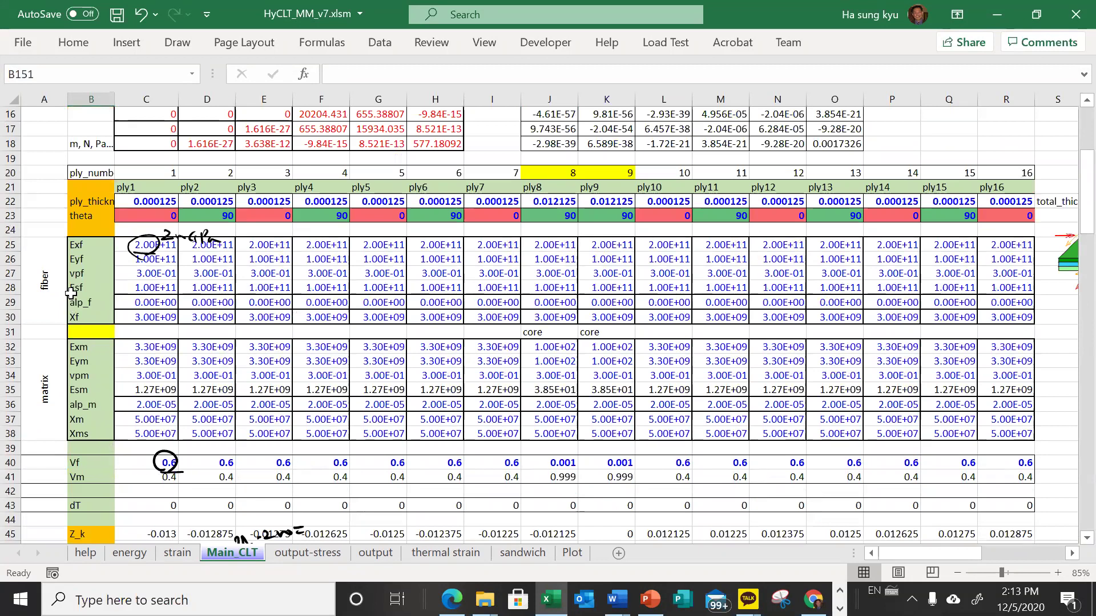
pyautogui.click(88, 290)
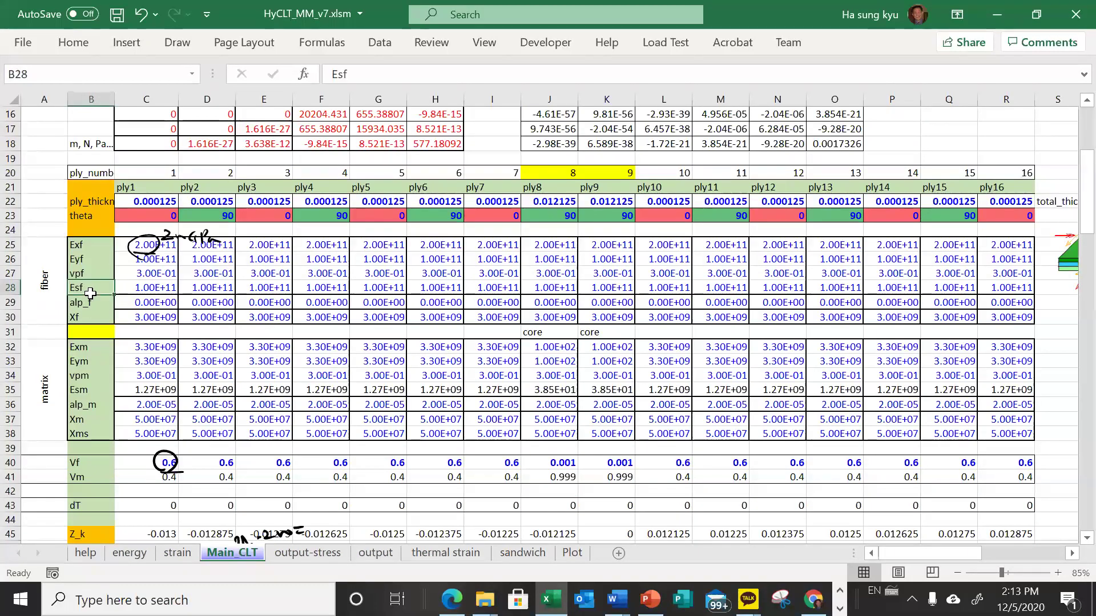
pyautogui.scroll(-2, 94, 383)
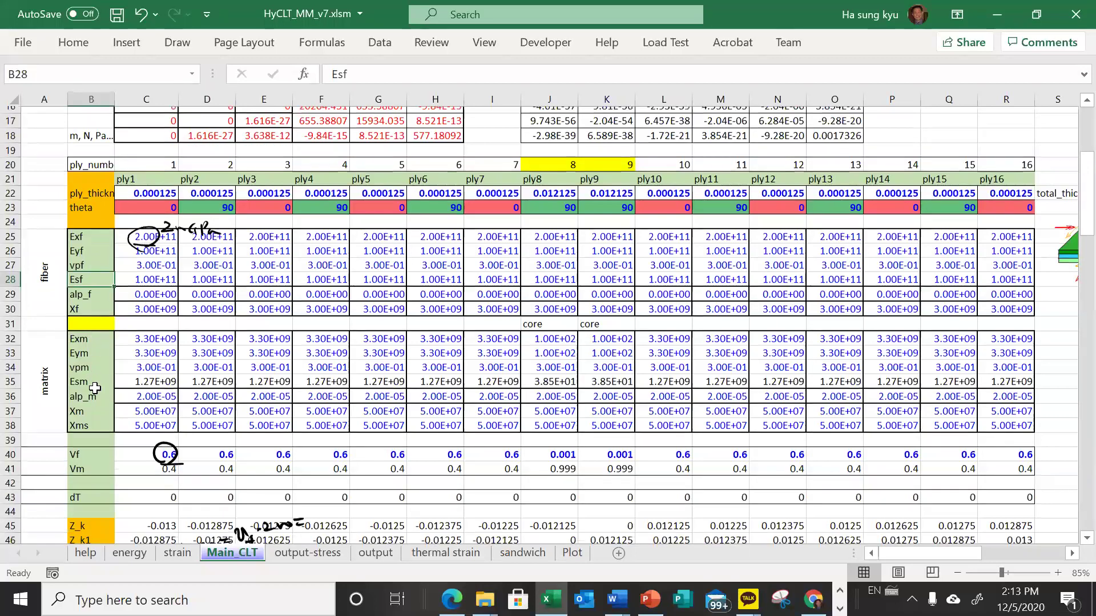
pyautogui.scroll(-5, 94, 389)
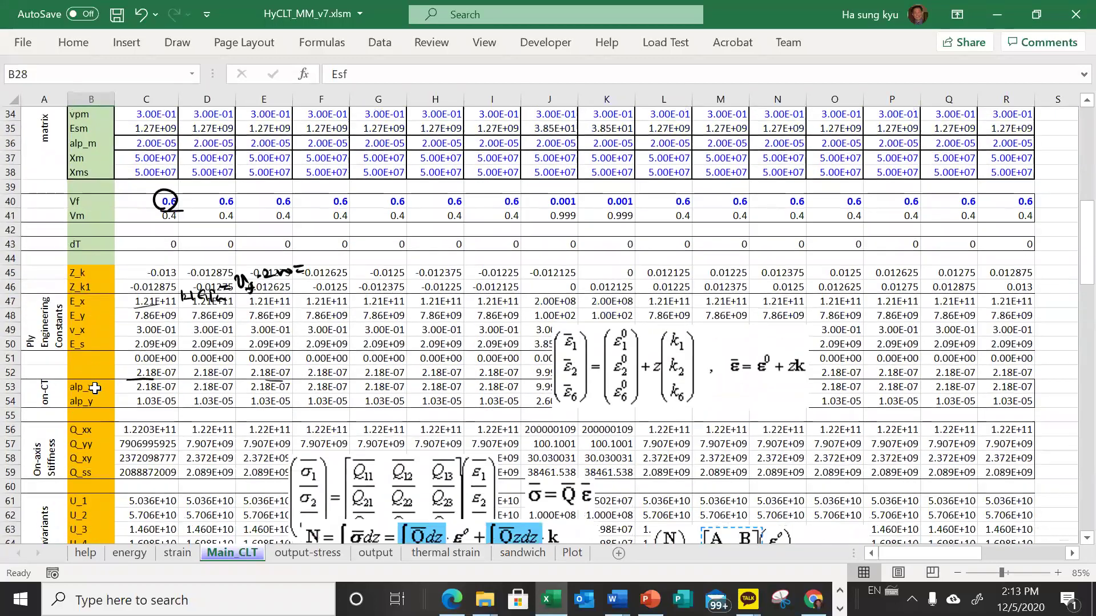
pyautogui.scroll(3, 94, 388)
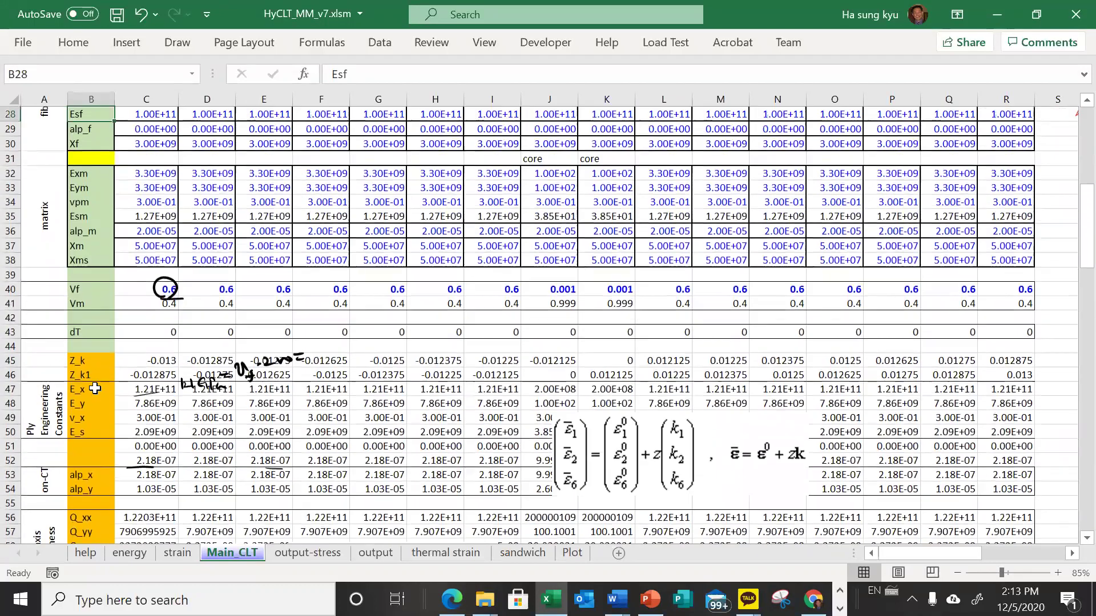
pyautogui.scroll(-1, 94, 388)
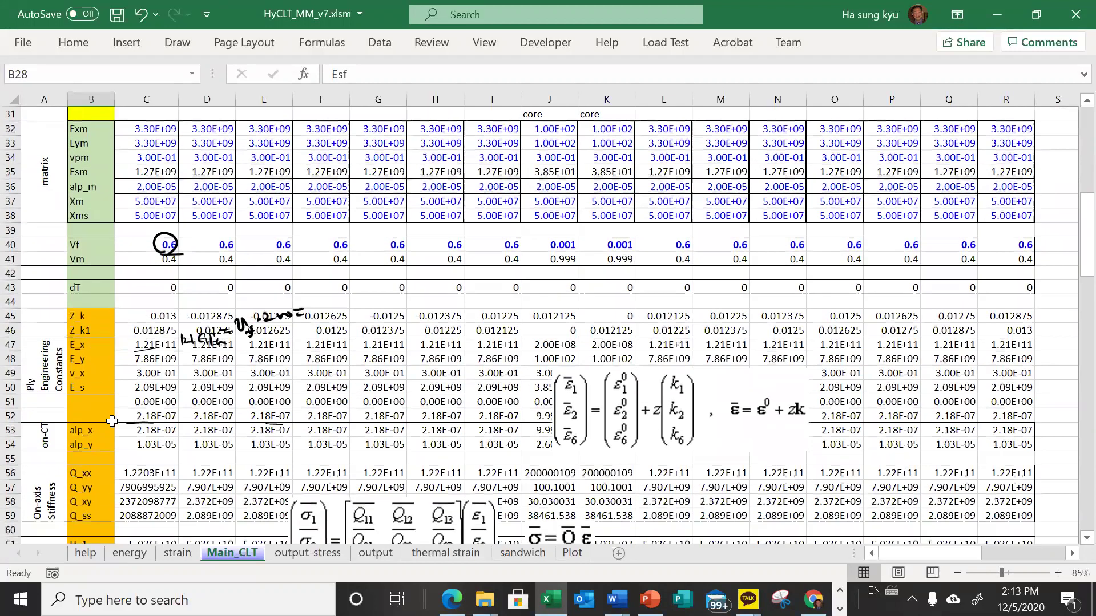
# - Check the ply1 formulas for Q_xx in C56 and E_x in C47 against the fiber and matrix inputs
pyautogui.click(125, 474)
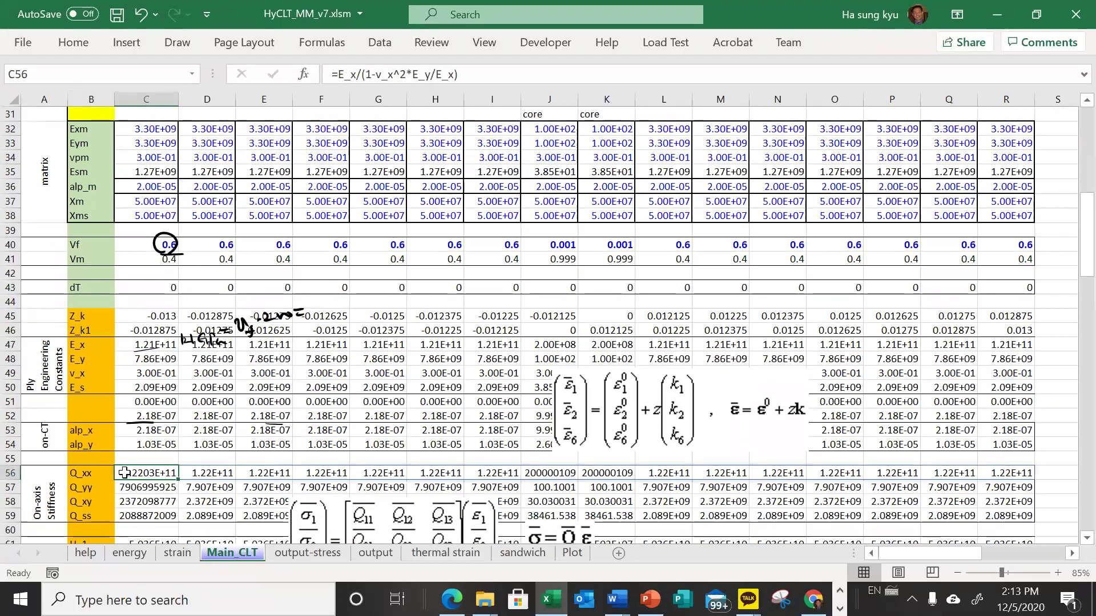
pyautogui.scroll(1, 100, 376)
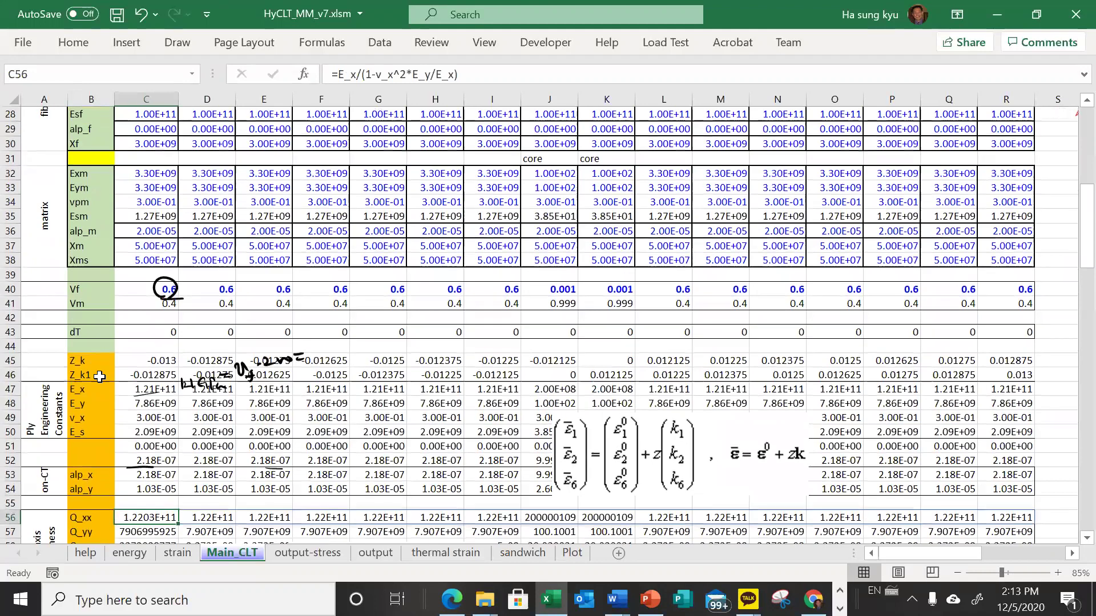
pyautogui.scroll(6, 99, 376)
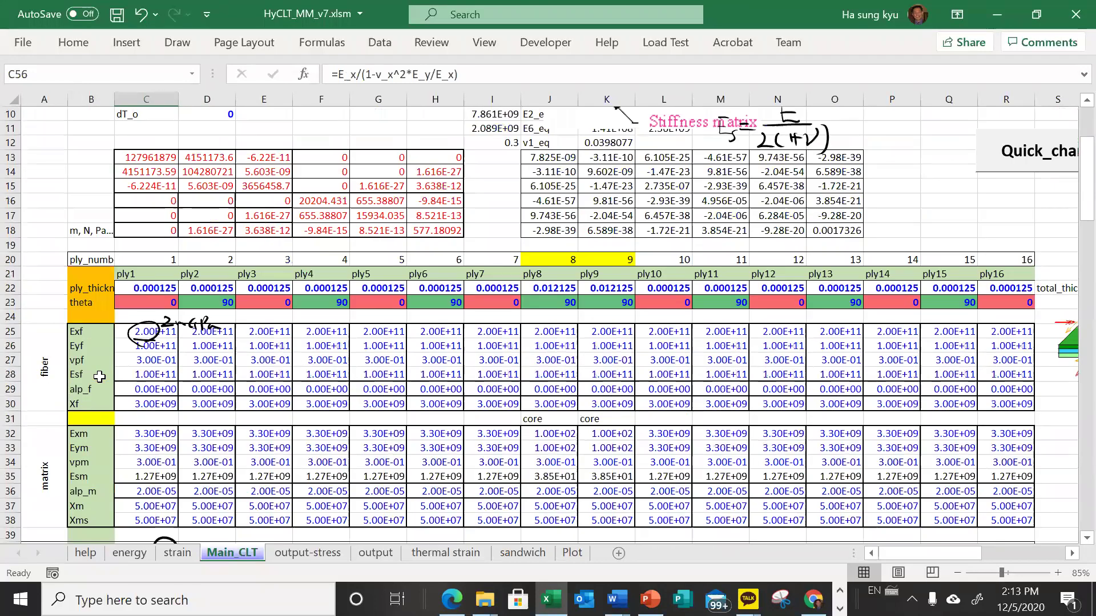
pyautogui.scroll(-1, 99, 377)
pyautogui.scroll(-4, 100, 376)
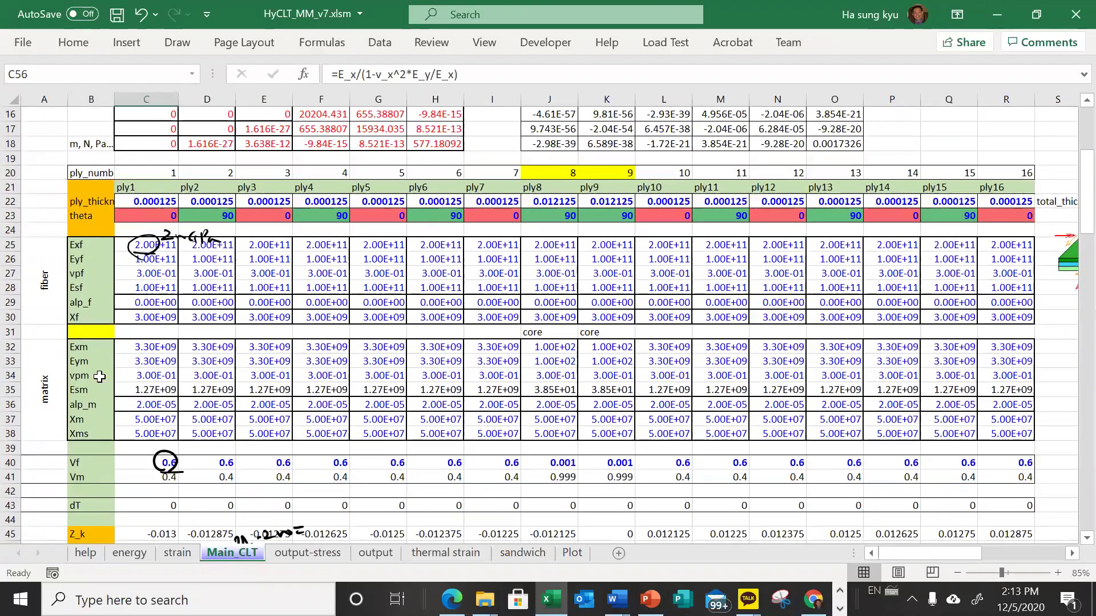
pyautogui.scroll(-3, 99, 376)
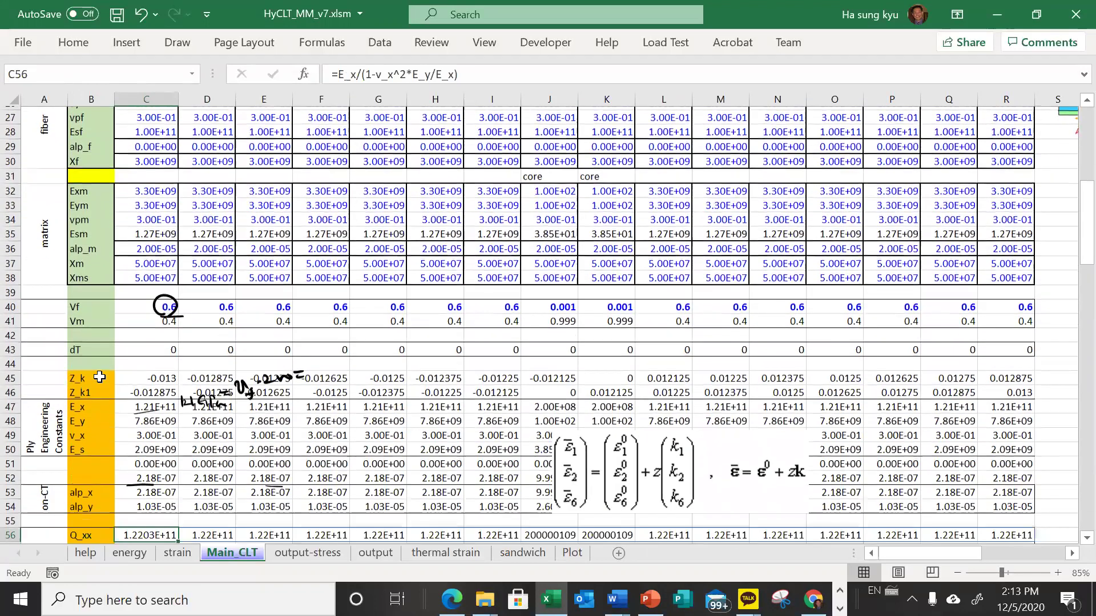
pyautogui.scroll(-1, 99, 376)
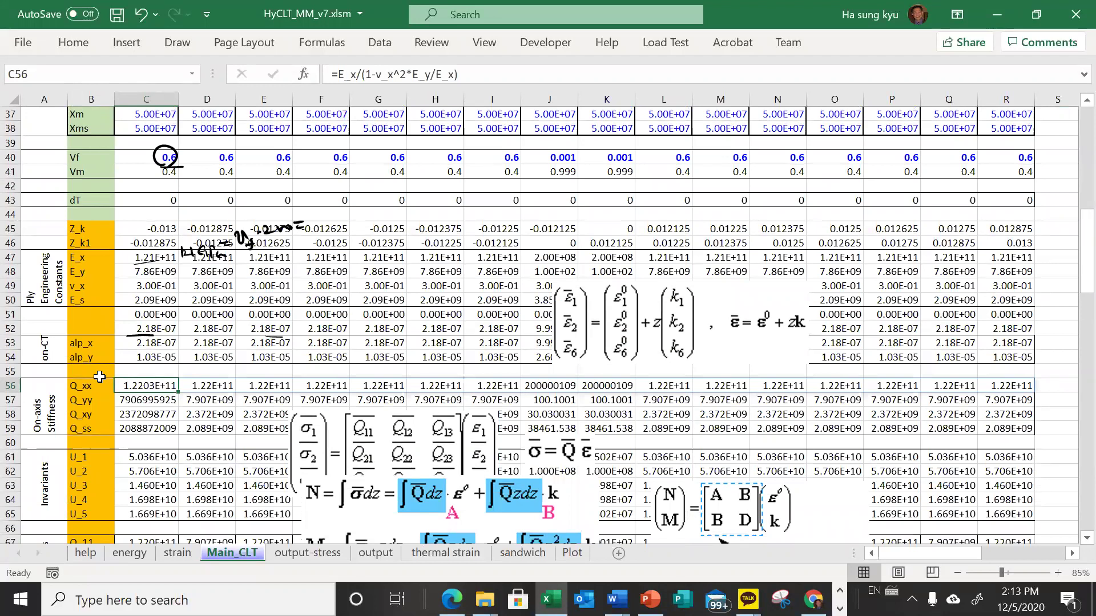
pyautogui.click(98, 262)
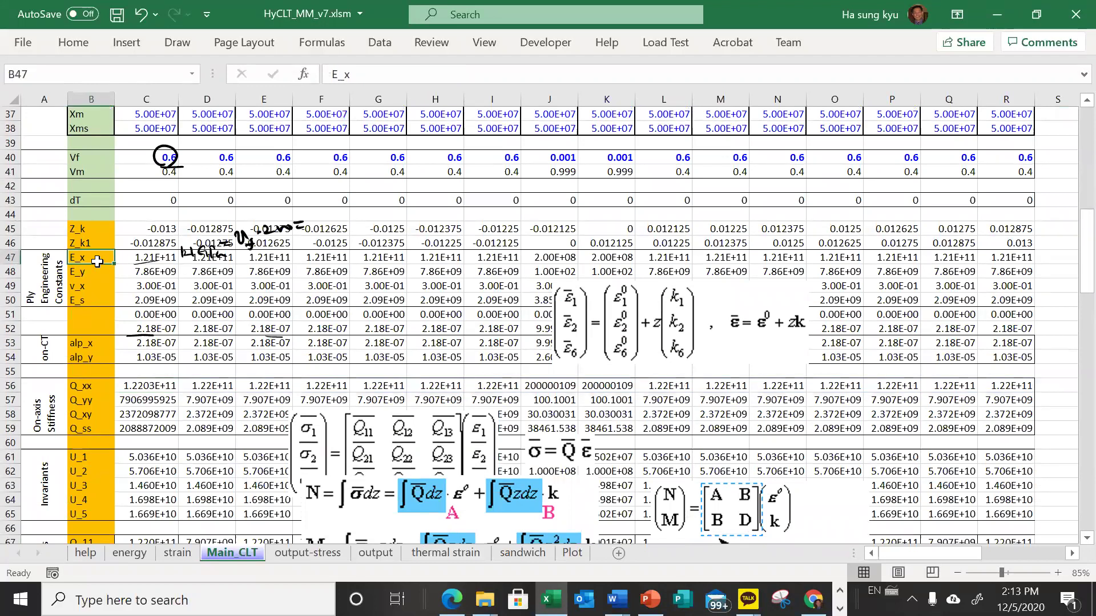
pyautogui.click(141, 256)
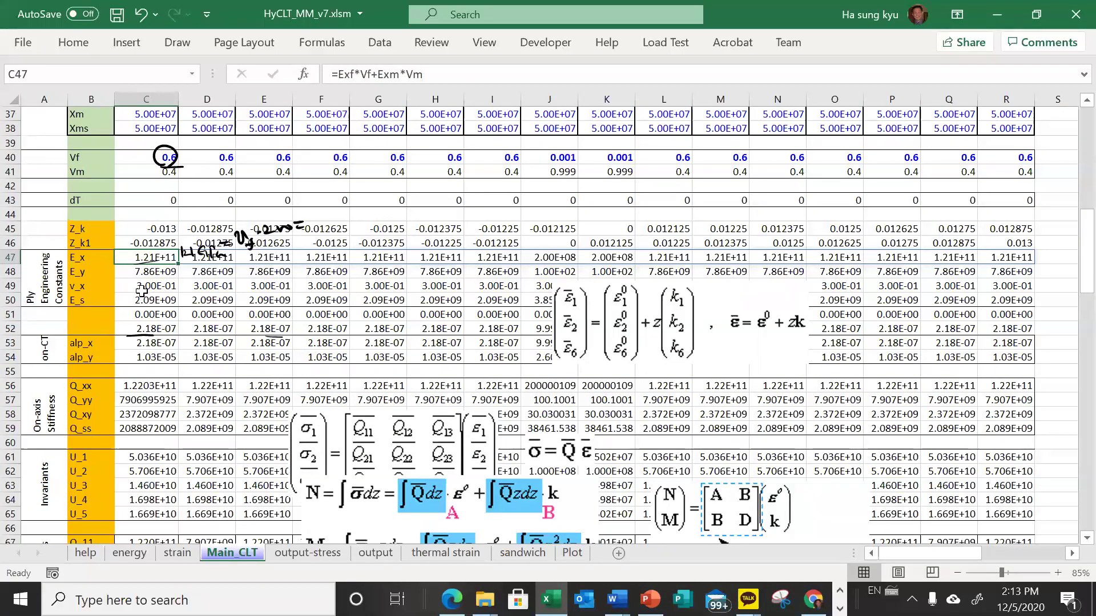
# - Review the ply engineering constants E_x to E_s in B47:B50 and the stiffness, stress and strain blocks below them
pyautogui.scroll(2, 137, 292)
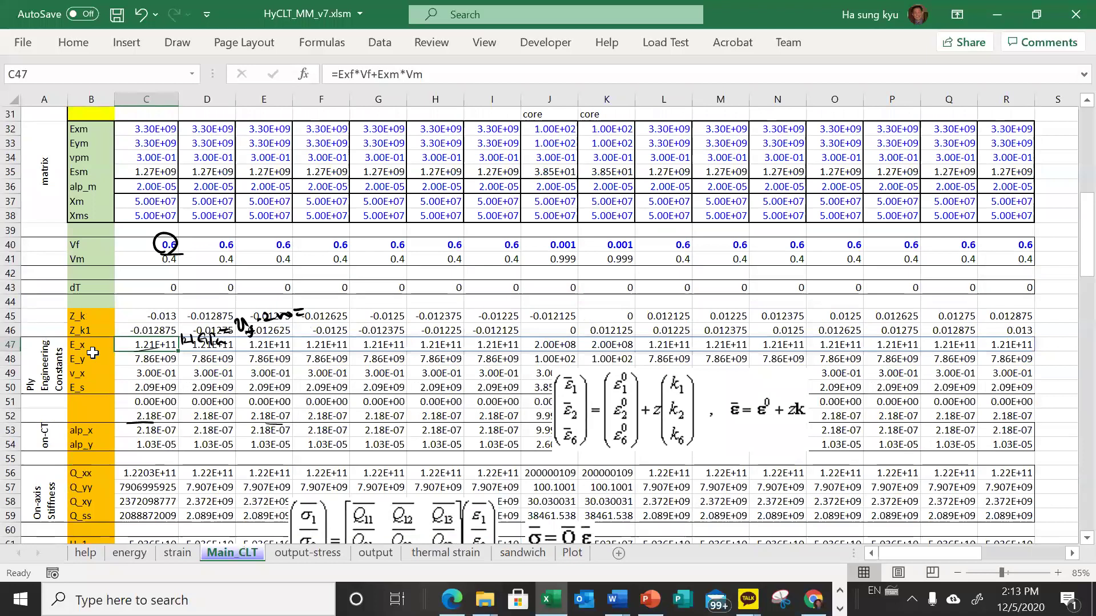
pyautogui.moveTo(91, 344); pyautogui.dragTo(90, 387)
pyautogui.scroll(-1, 99, 352)
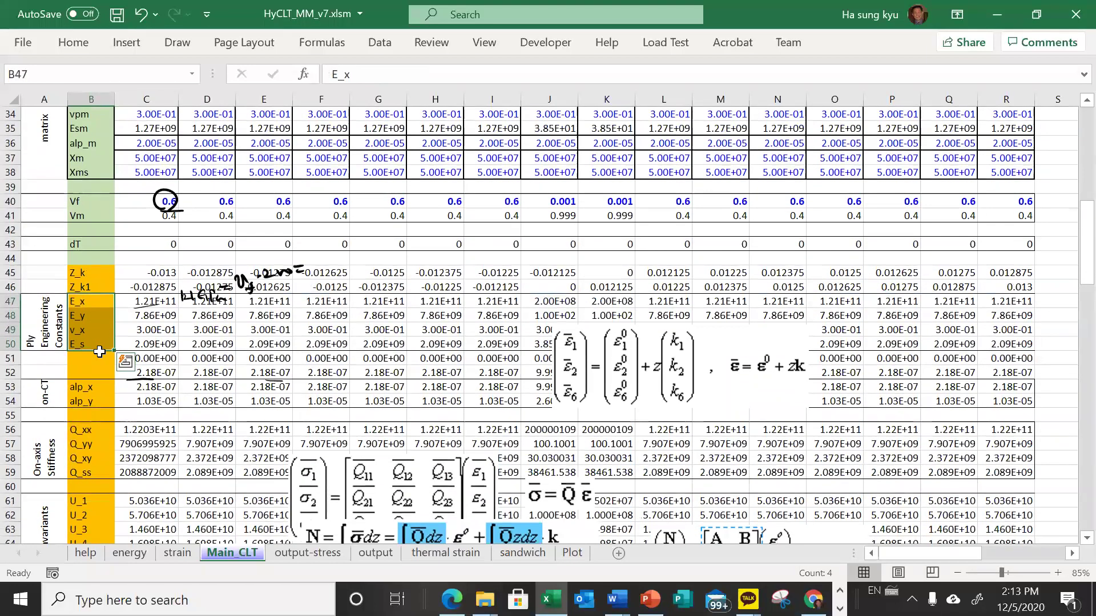
pyautogui.scroll(-2, 99, 351)
pyautogui.scroll(-19, 100, 351)
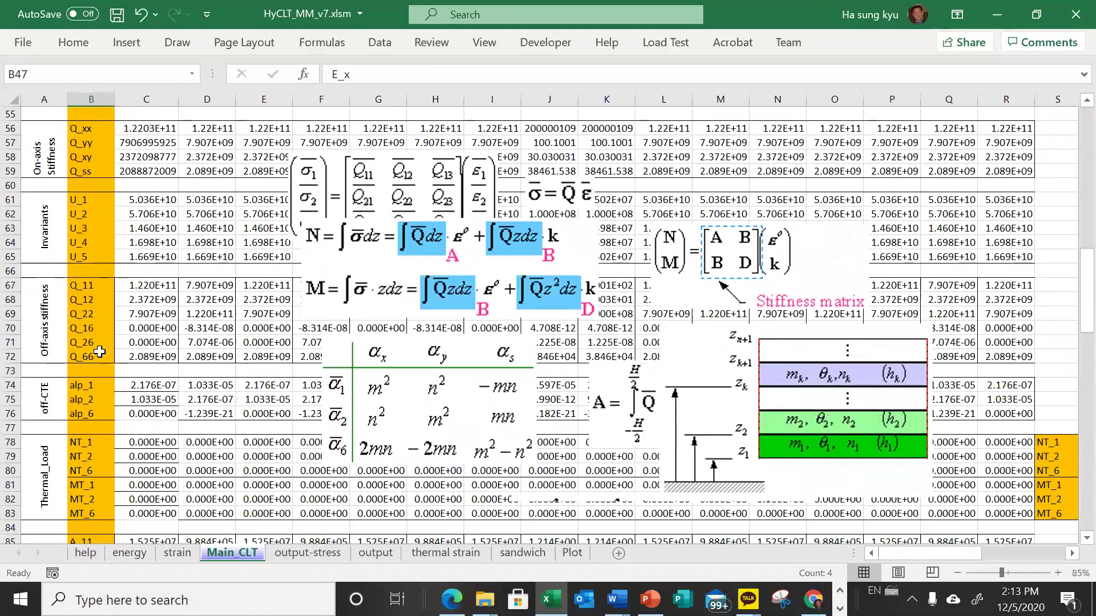
pyautogui.scroll(-12, 99, 352)
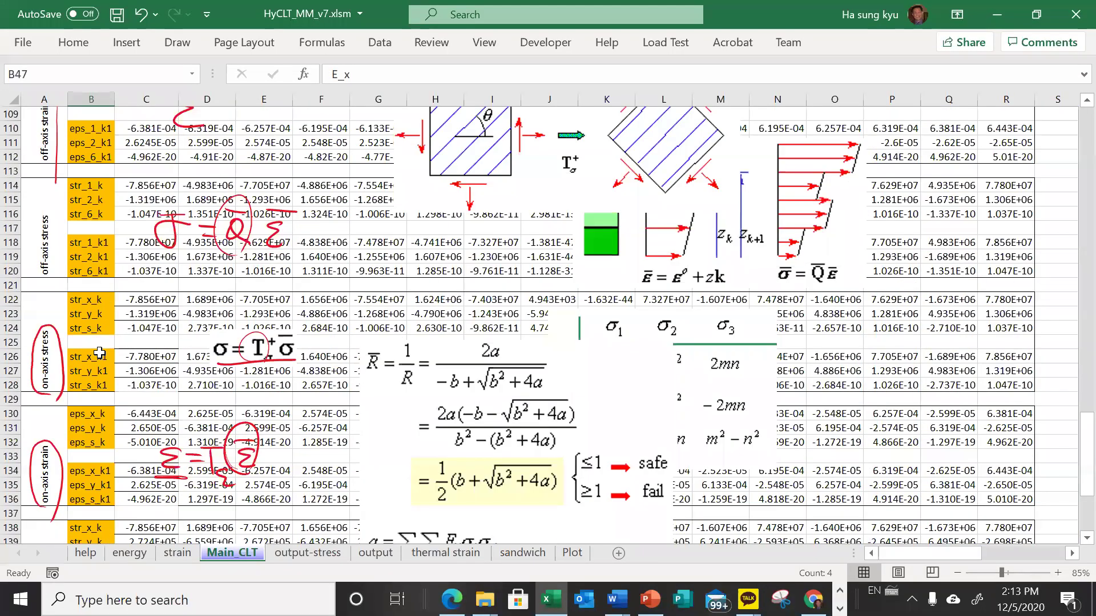
# - Rename the strength labels in B146, B148 and B150 as Xt, Yt and Ss
pyautogui.click(91, 300)
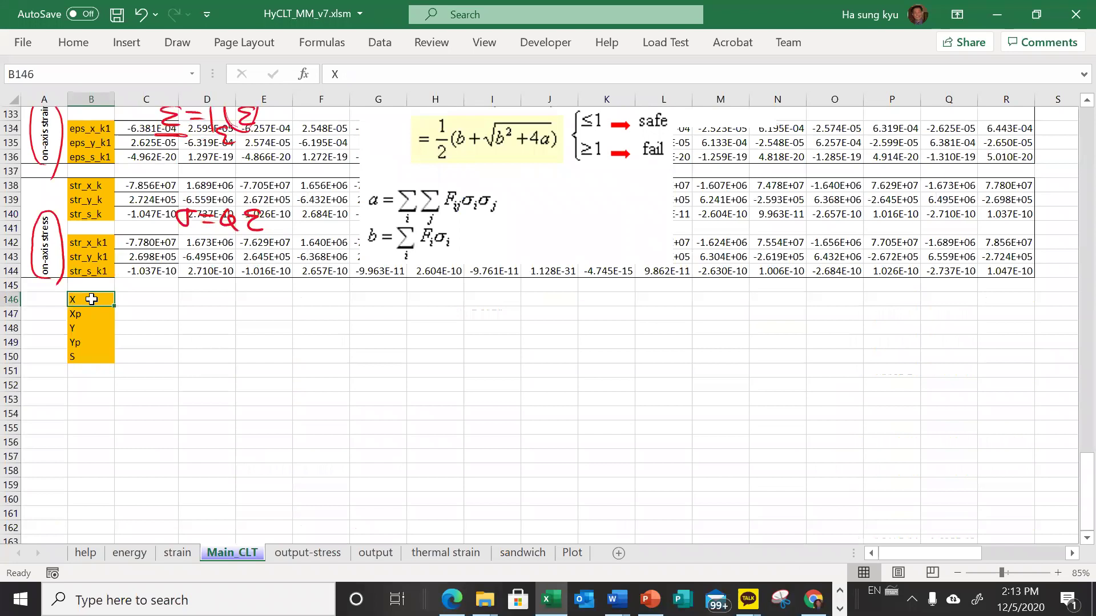
pyautogui.moveTo(91, 299); pyautogui.dragTo(87, 356)
pyautogui.doubleClick(98, 301)
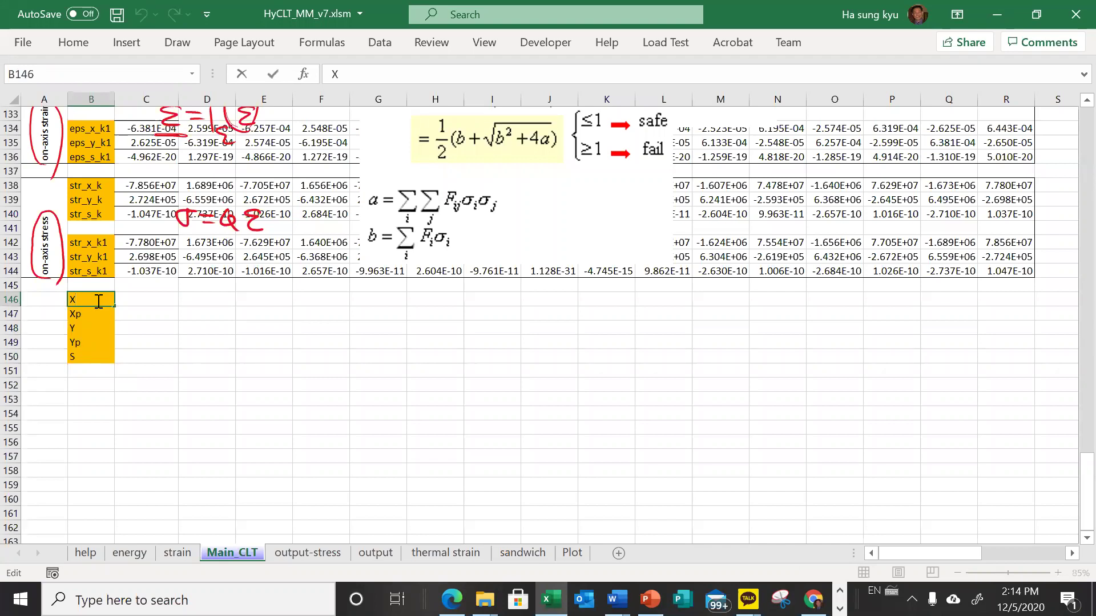
pyautogui.press('Return')
pyautogui.press('Return')
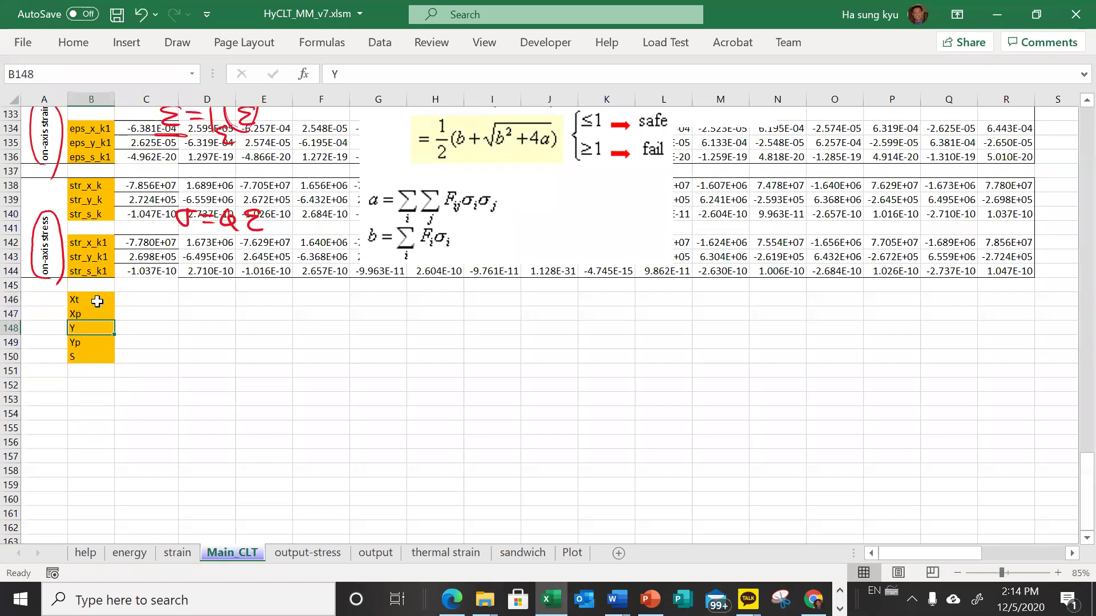
pyautogui.doubleClick(91, 327)
pyautogui.write('t')
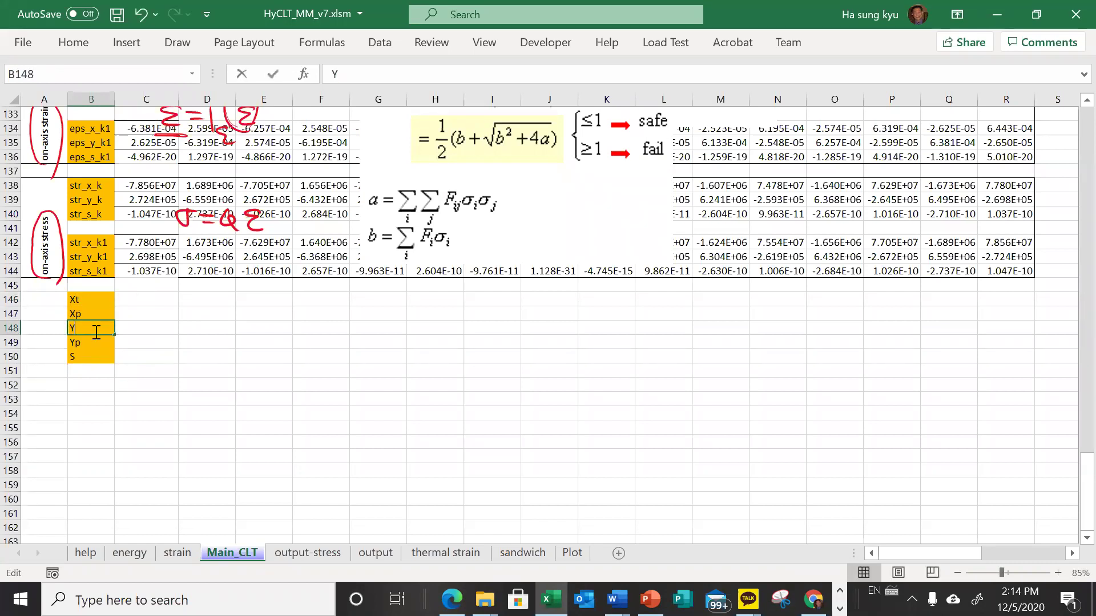
pyautogui.click(84, 377)
pyautogui.doubleClick(86, 355)
pyautogui.write('s')
pyautogui.click(78, 411)
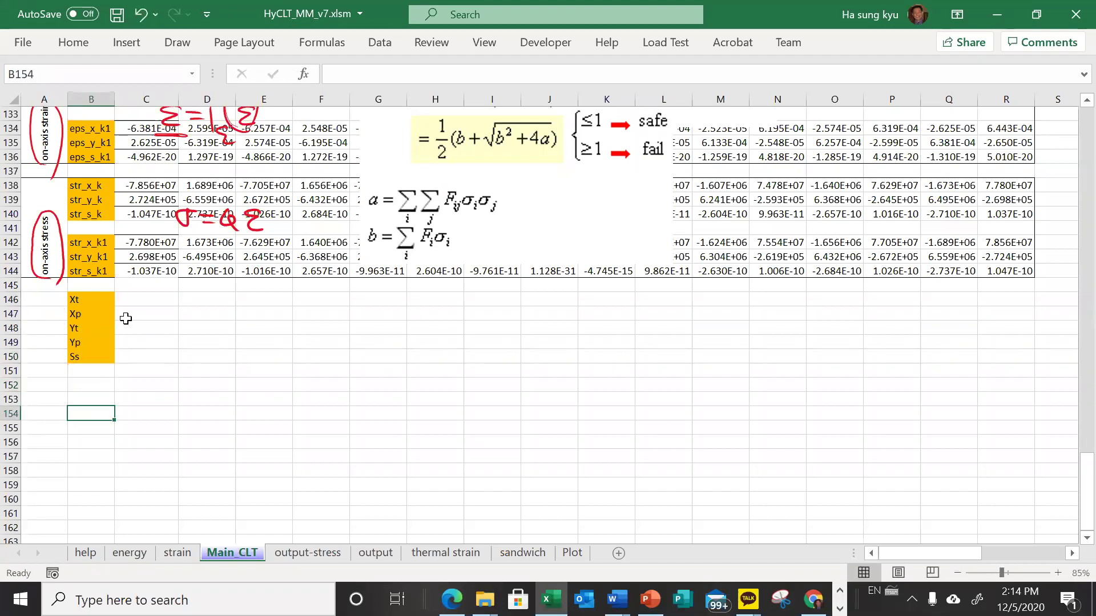
# - Apply all borders to the strength block B146:R150
pyautogui.moveTo(100, 295); pyautogui.dragTo(998, 354)
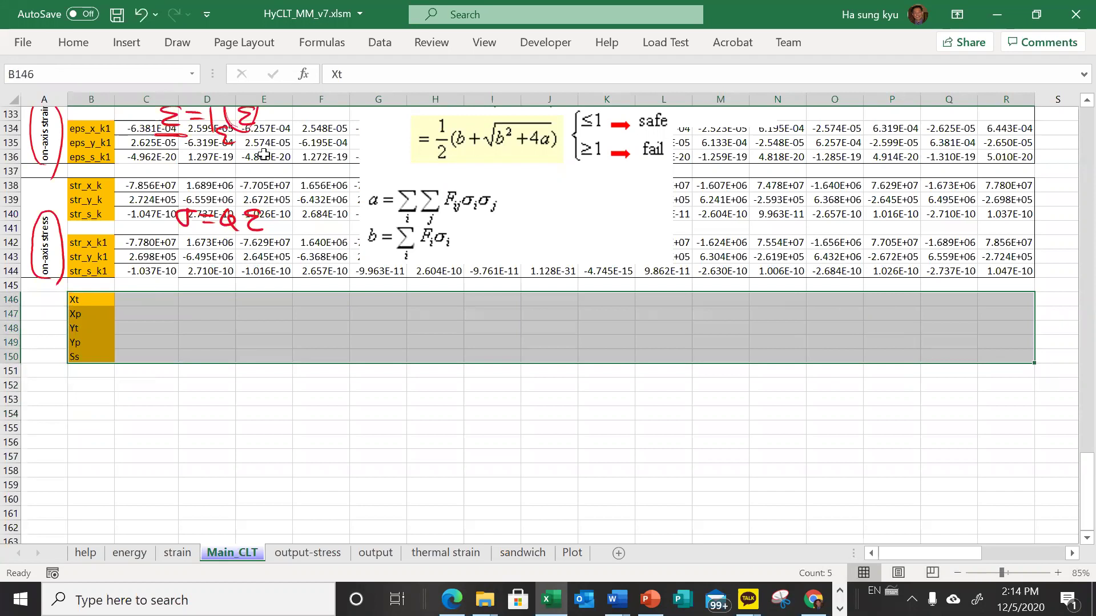
pyautogui.click(90, 37)
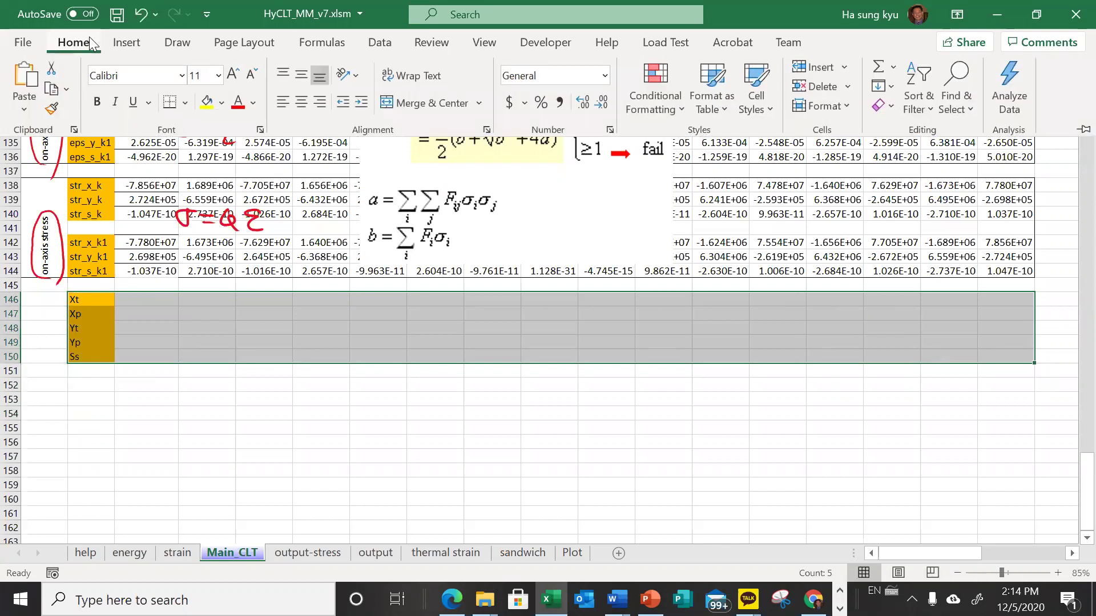
pyautogui.click(187, 104)
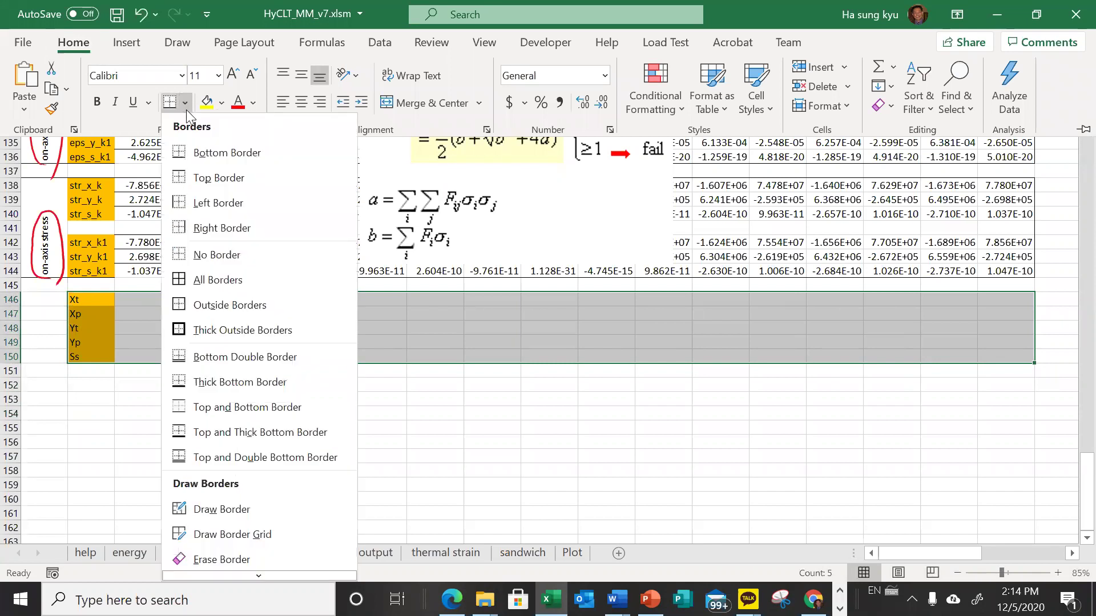
pyautogui.click(238, 280)
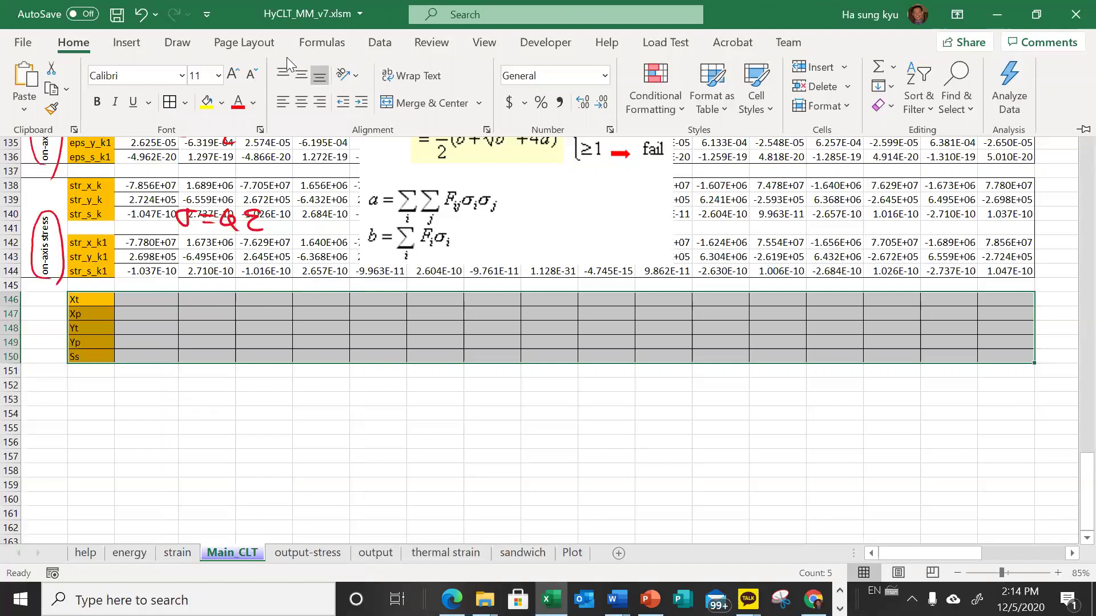
# - Create defined names for the strength rows B146:R150 from their labels
pyautogui.click(326, 44)
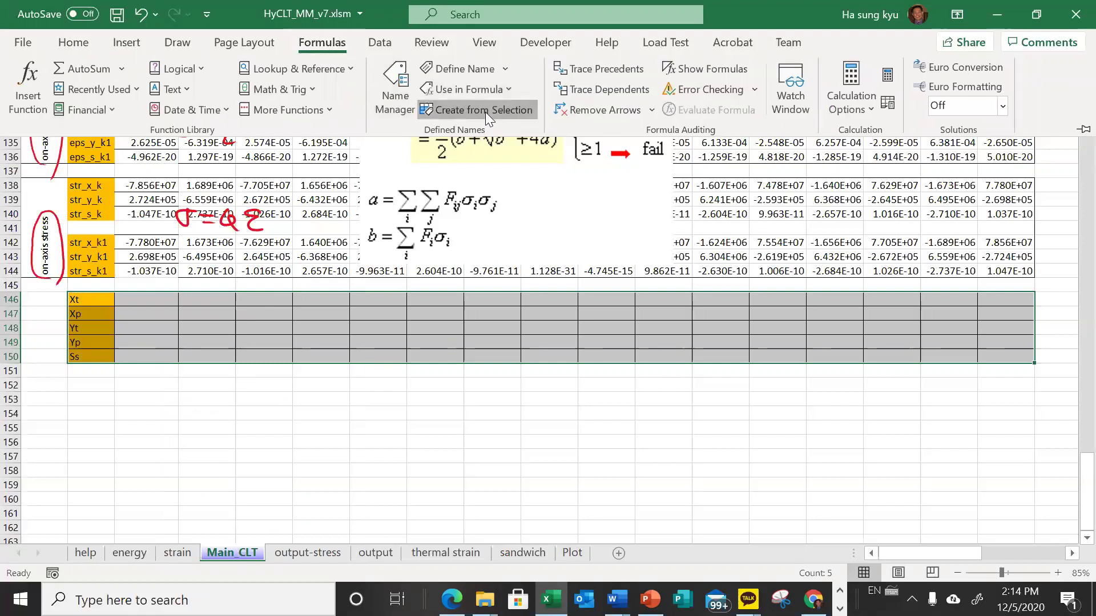
pyautogui.click(450, 292)
pyautogui.hotkey('ctrl', 'shift', 'F3')
pyautogui.click(312, 387)
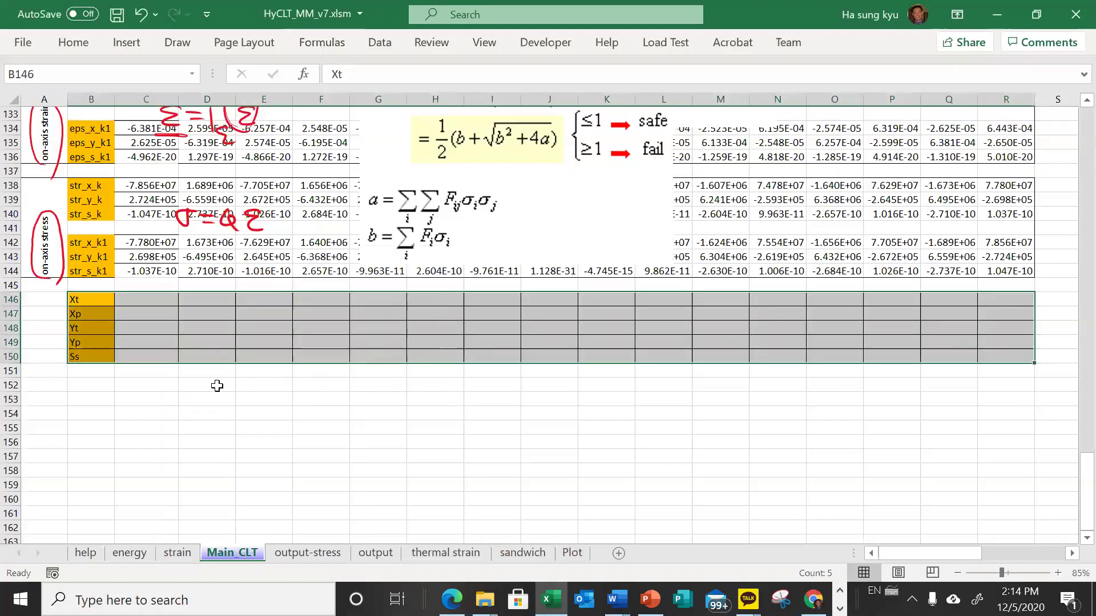
# - Enter the quadratic strength parameter labels Fxx, Fyy and Fss in cells B152 to B154
pyautogui.click(96, 396)
pyautogui.click(93, 384)
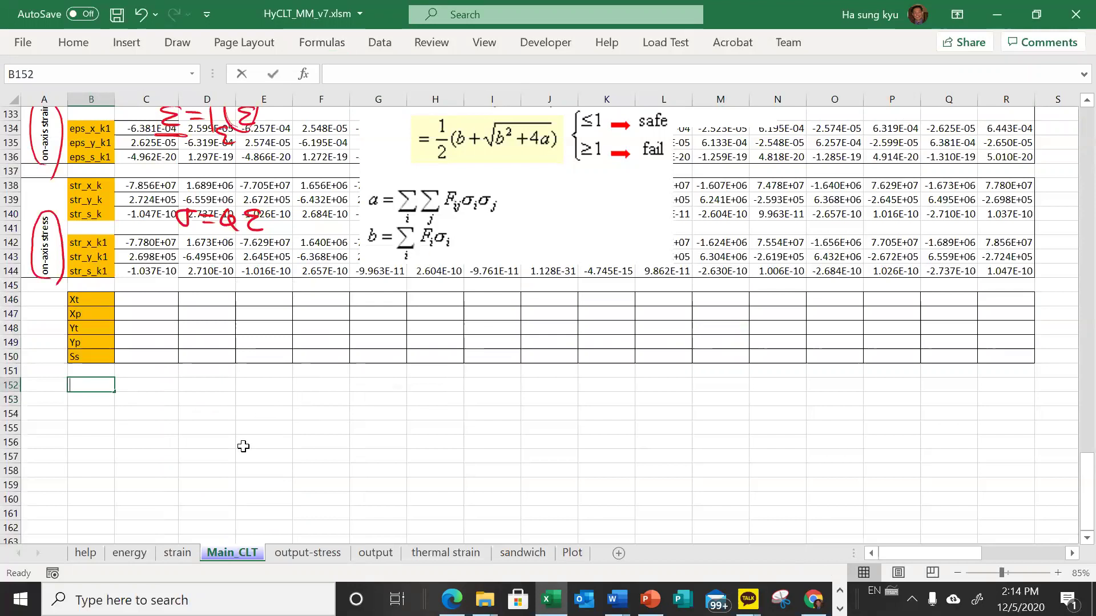
pyautogui.write('Fxx')
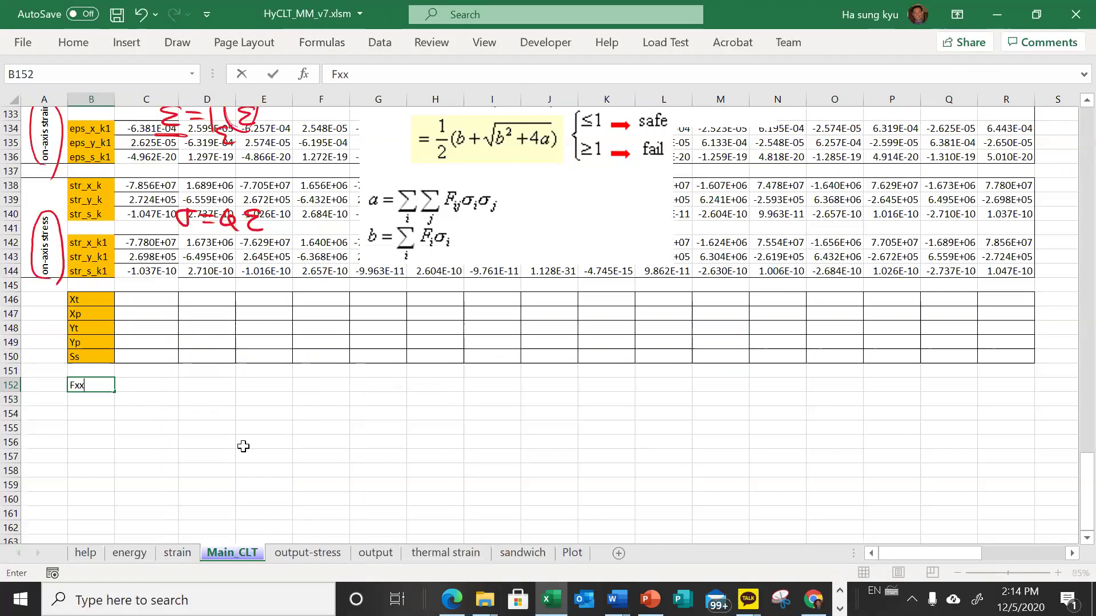
pyautogui.press('Return')
pyautogui.write('Fyy')
pyautogui.press('Return')
pyautogui.write('F')
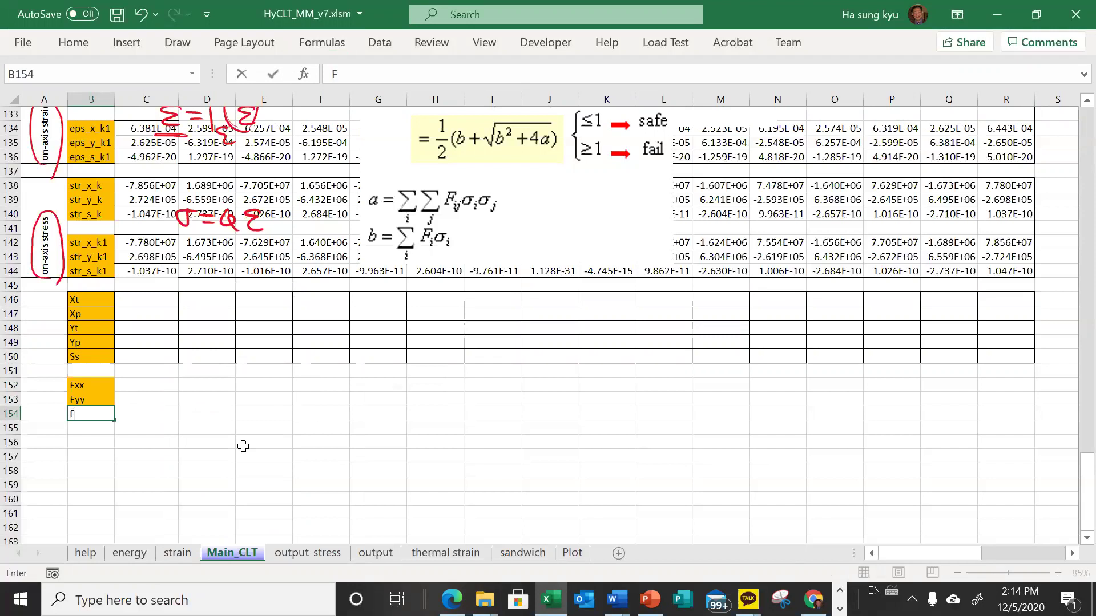
pyautogui.press('Return')
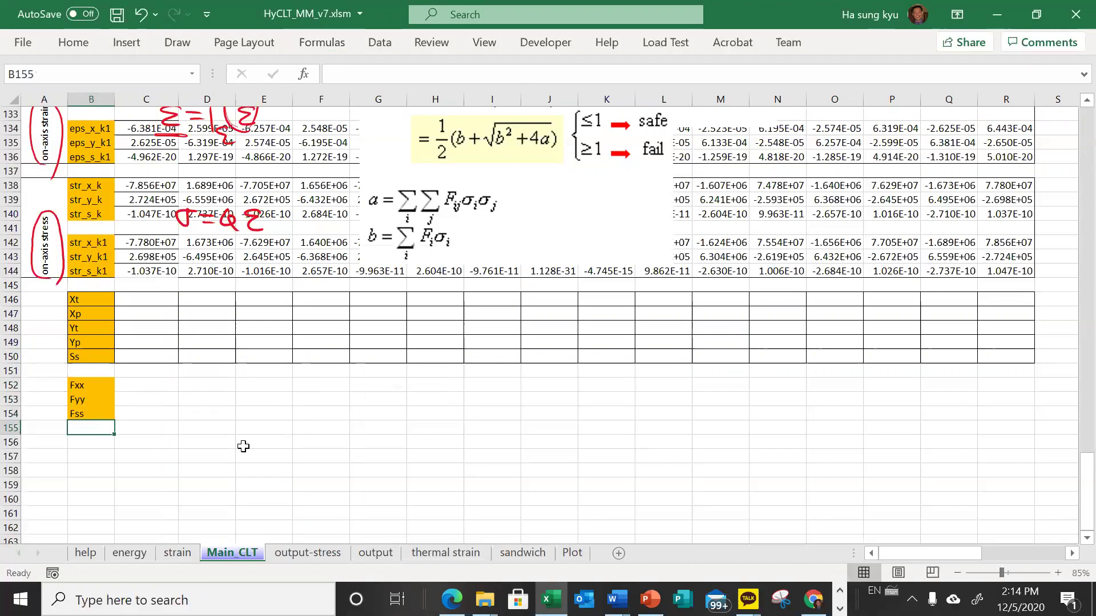
# - Enter the linear strength parameter label Fx in cell B155
pyautogui.write('Fxx')
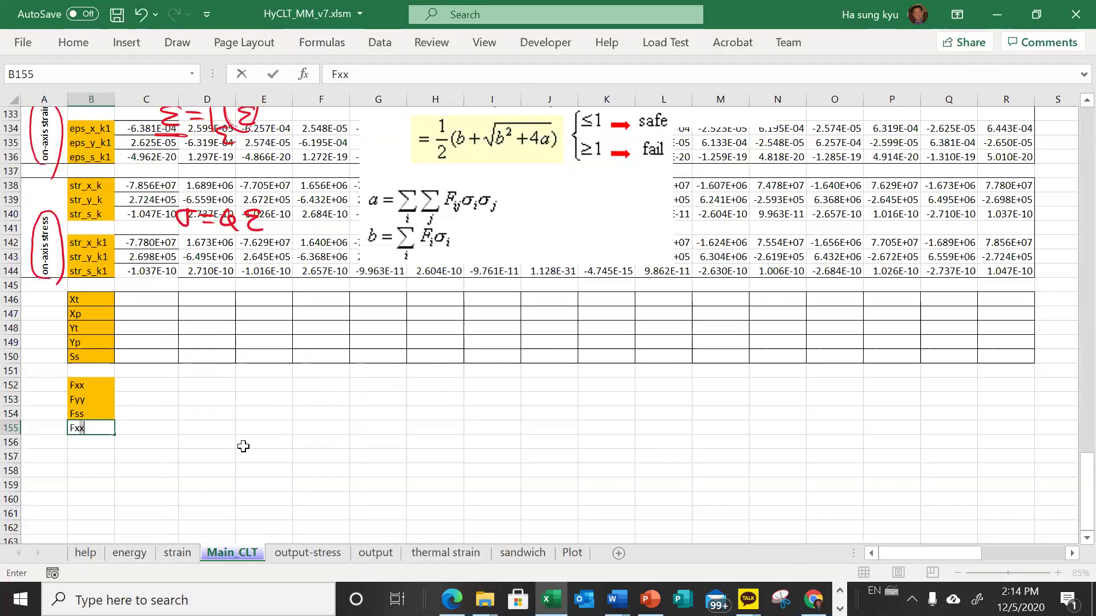
pyautogui.press('Return')
pyautogui.press('Up')
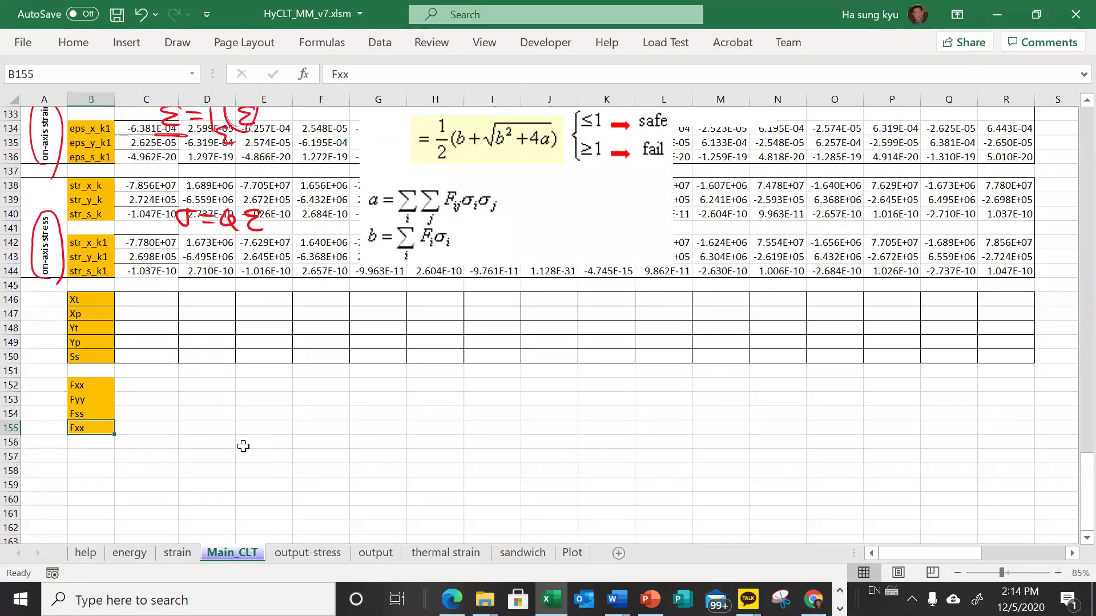
pyautogui.write('Fxx')
pyautogui.press('BackSpace')
pyautogui.press('Return')
# - Enter the labels Fy and Fxy in cells B156 and B157
pyautogui.write('Fyy')
pyautogui.press('Return')
pyautogui.press('Up')
pyautogui.write('Fyy')
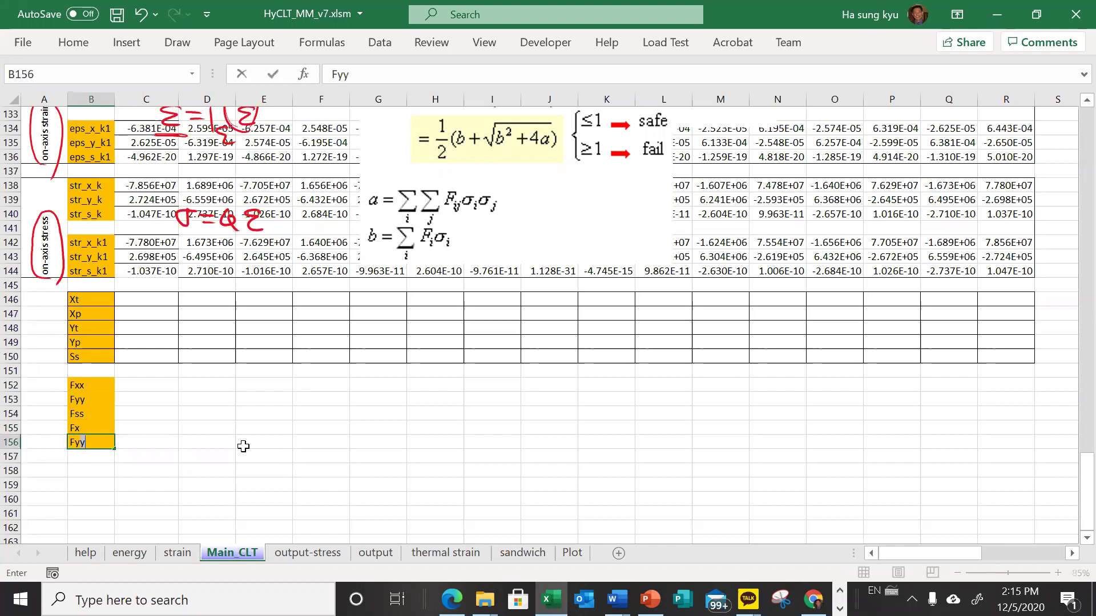
pyautogui.press('Return')
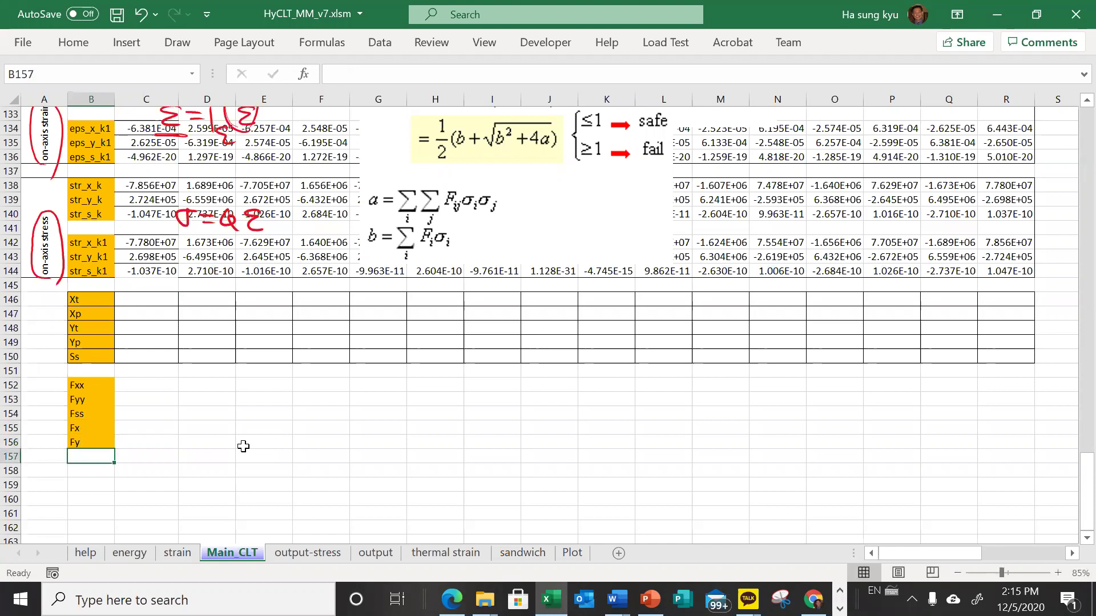
pyautogui.write('Fx')
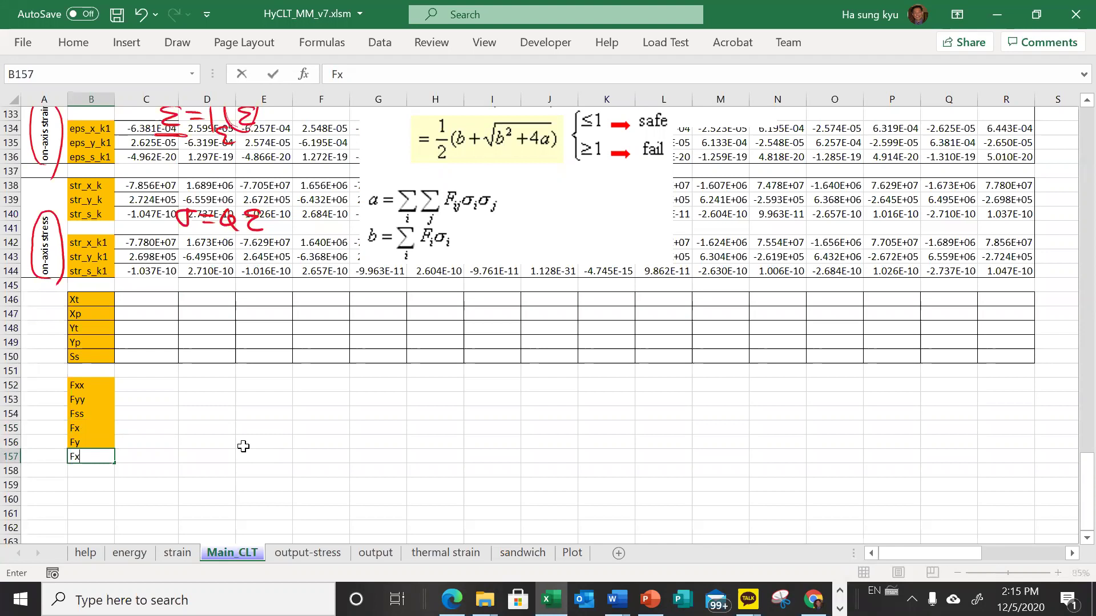
pyautogui.write('y')
pyautogui.press('Return')
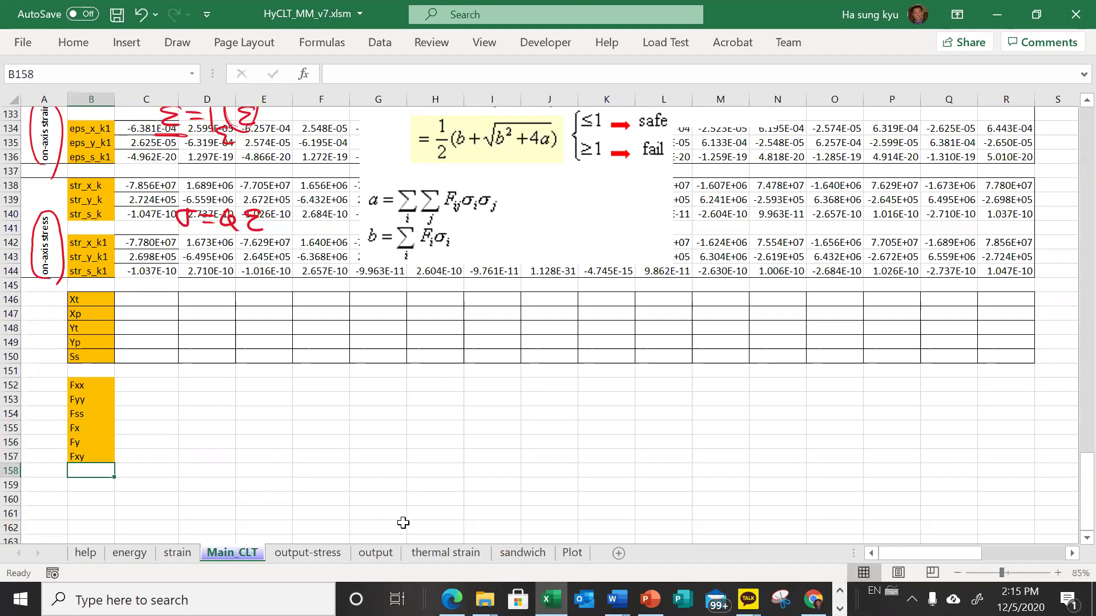
# - Switch to PowerPoint and copy the three equation pictures for Fxx, Fx, Fyy, Fy and Fss from slide 185
pyautogui.moveTo(650, 598)
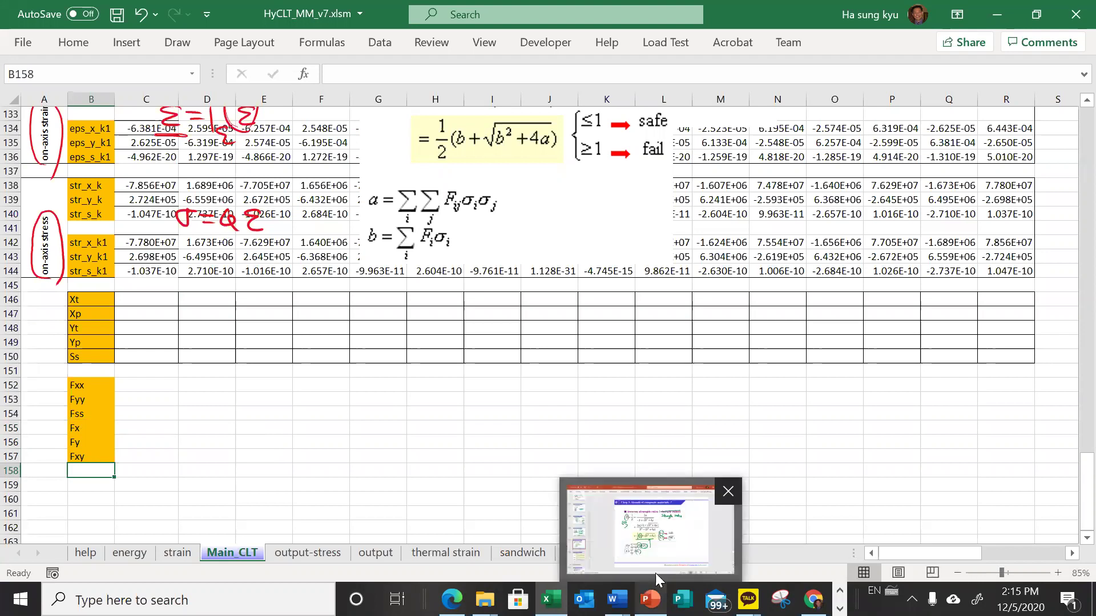
pyautogui.click(658, 530)
pyautogui.scroll(5, 80, 330)
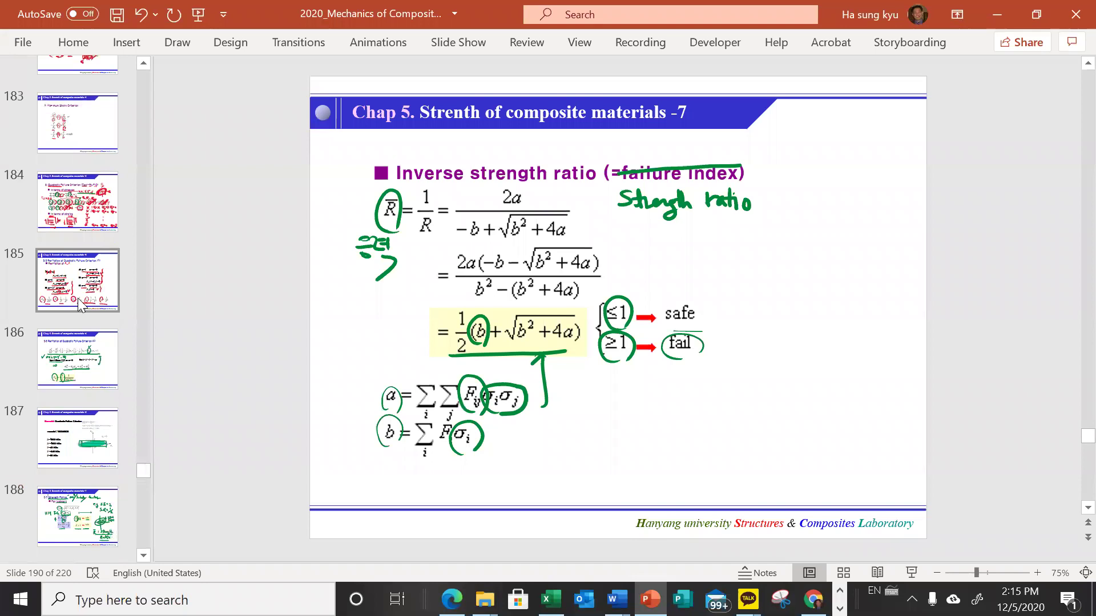
pyautogui.click(80, 306)
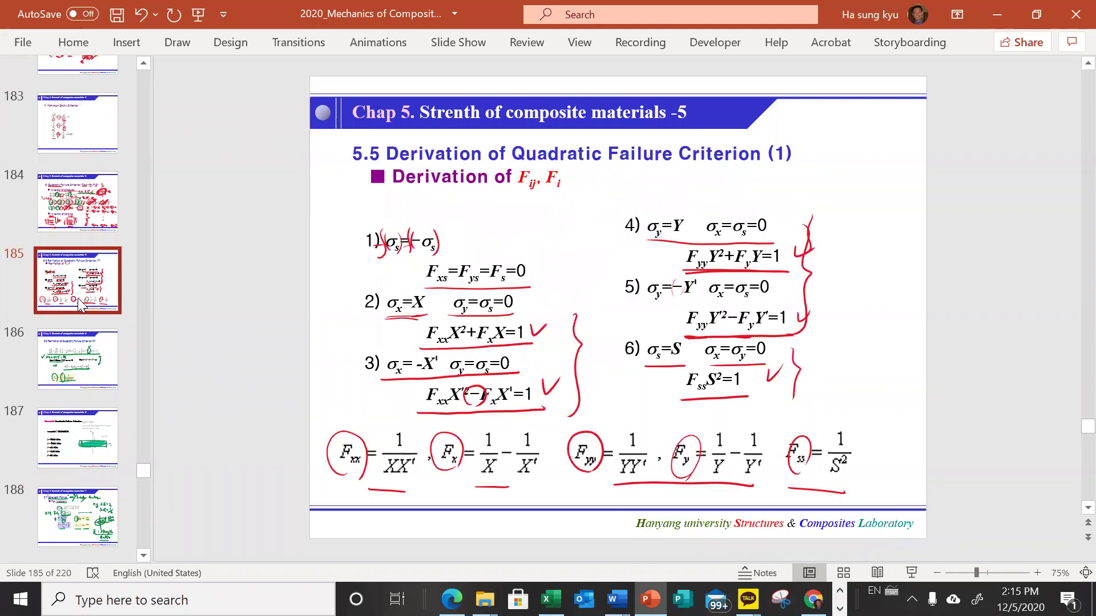
pyautogui.click(390, 469)
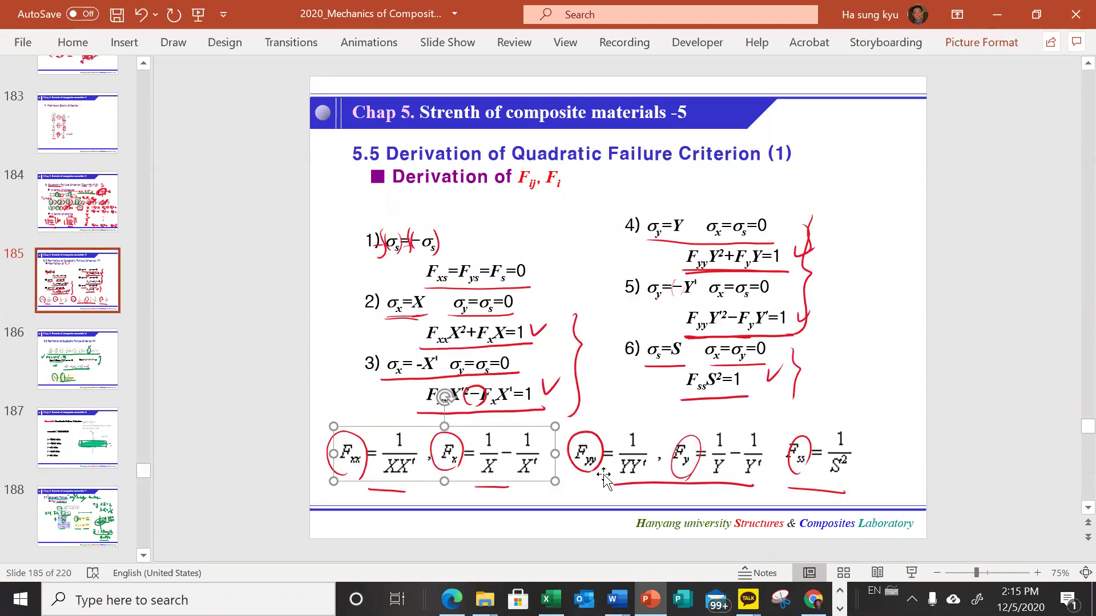
pyautogui.keyDown('shift'); pyautogui.click(608, 473); pyautogui.keyUp('shift')
pyautogui.keyDown('shift'); pyautogui.click(838, 463); pyautogui.keyUp('shift')
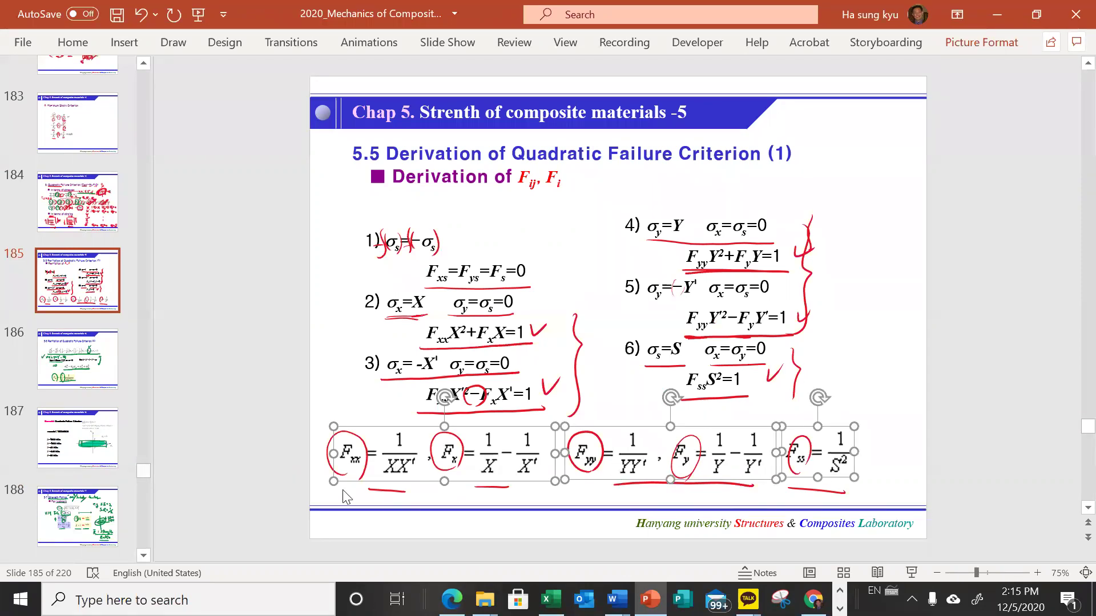
pyautogui.scroll(-6, 114, 489)
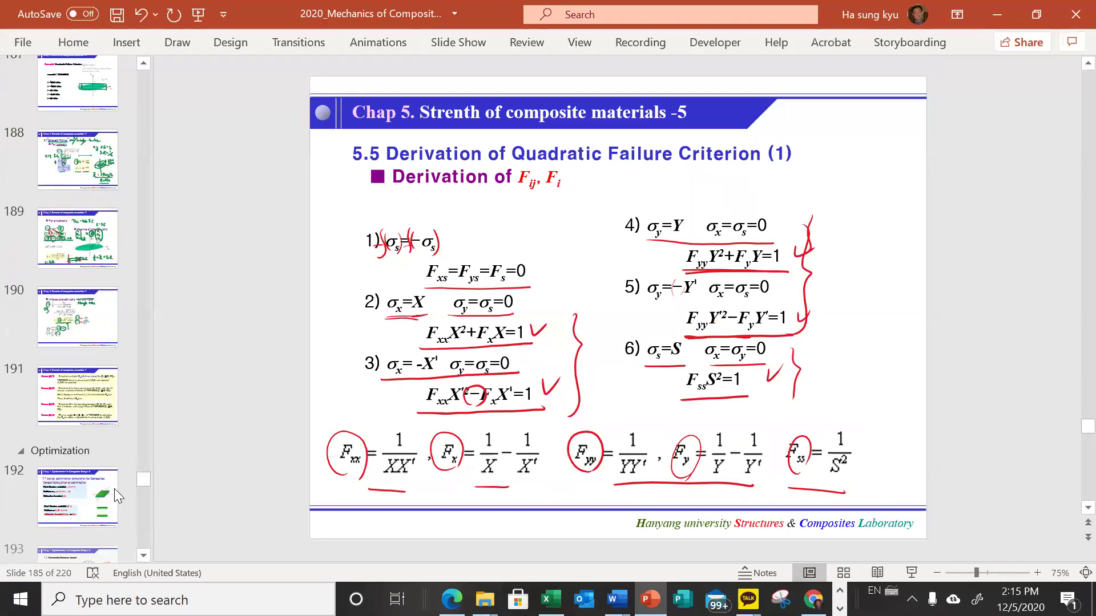
pyautogui.scroll(-4, 105, 497)
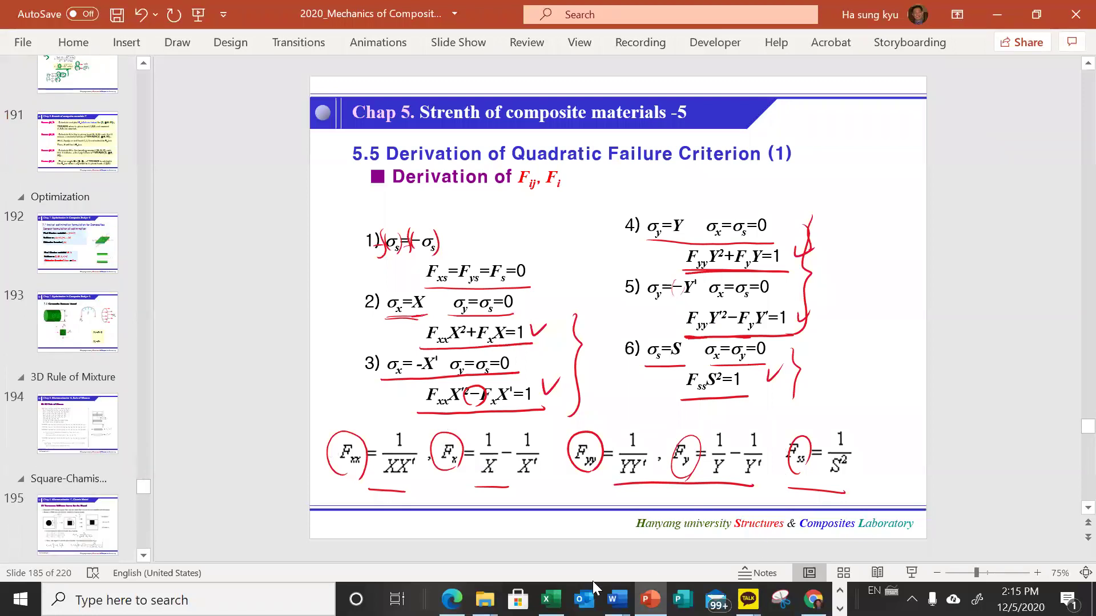
# - Switch back to Excel, paste the equation pictures into Main_CLT and place them over rows 148 to 151
pyautogui.hotkey('alt', 'Tab')
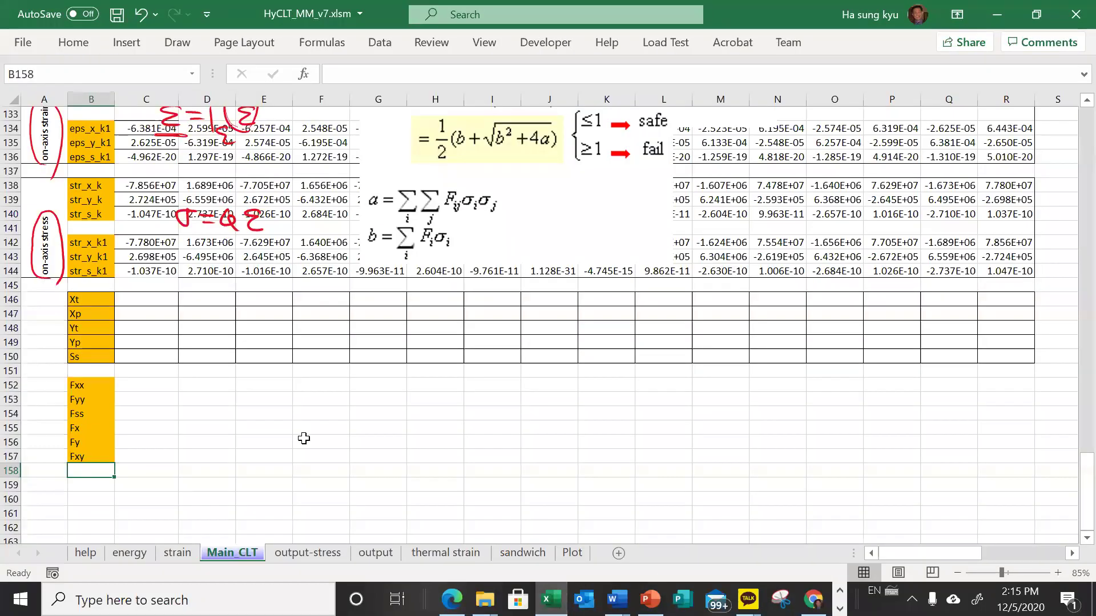
pyautogui.click(229, 388)
pyautogui.hotkey('ctrl', 'v')
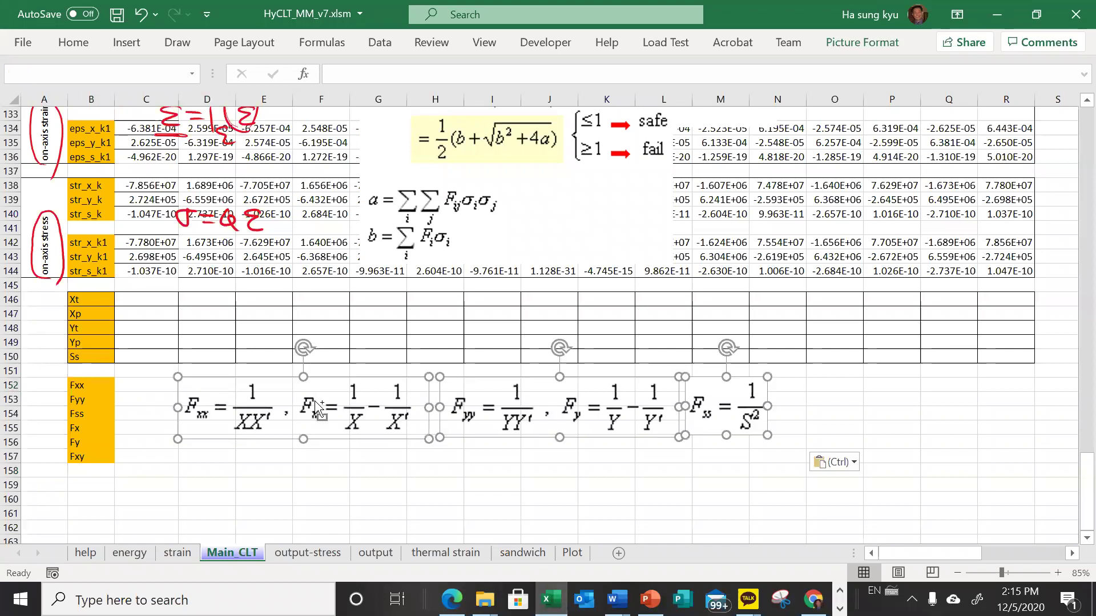
pyautogui.moveTo(267, 406); pyautogui.dragTo(255, 349)
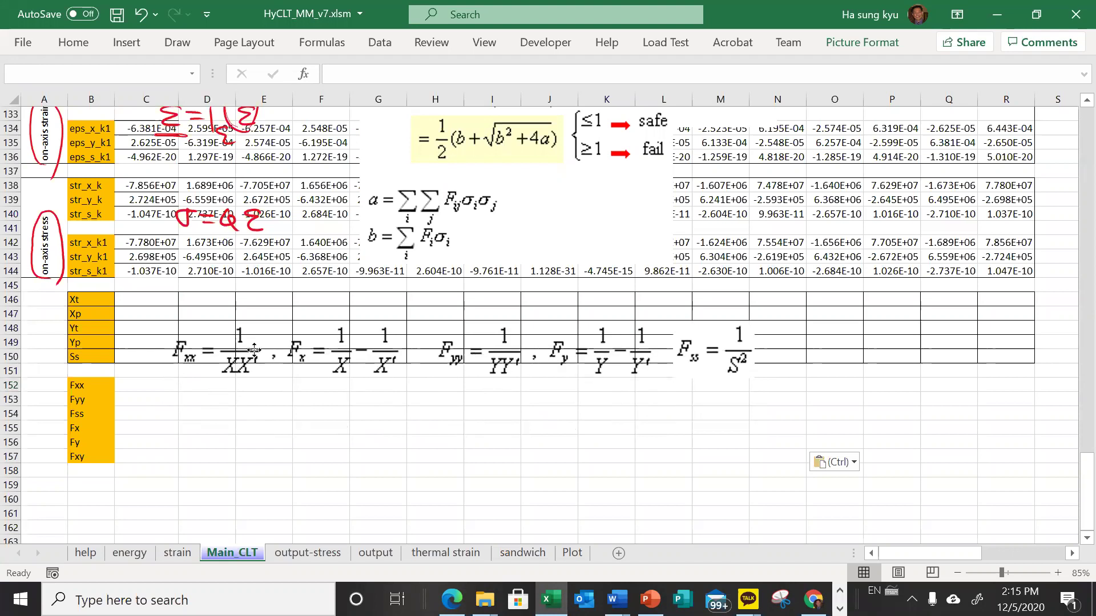
# - Apply all-cell borders to the empty range C152:R157 beside the Fxx to Fxy labels
pyautogui.moveTo(255, 350); pyautogui.dragTo(254, 350)
pyautogui.moveTo(140, 386); pyautogui.dragTo(992, 462)
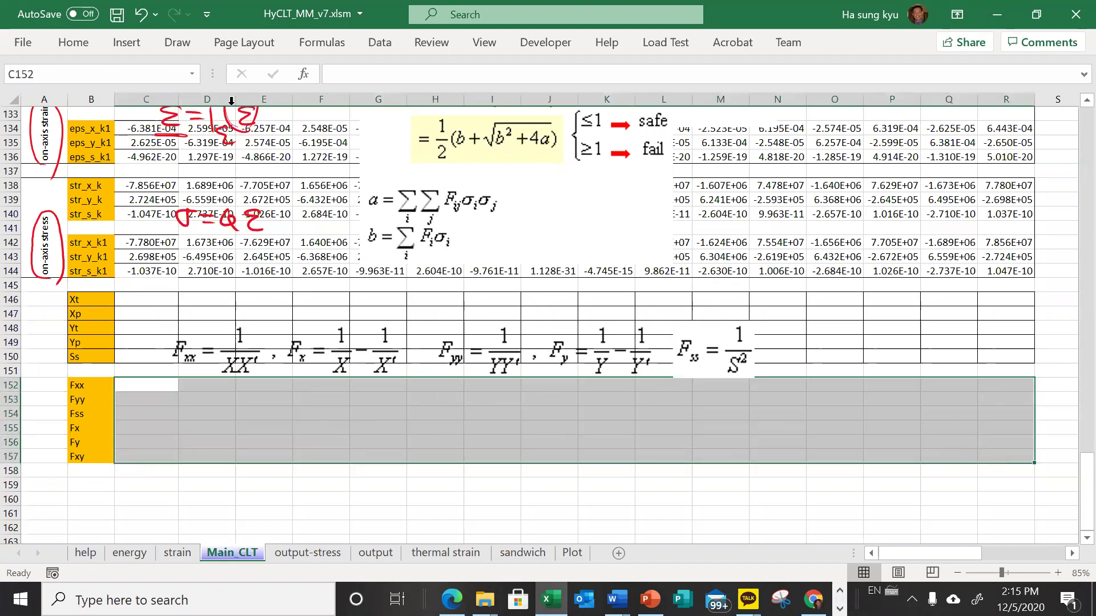
pyautogui.scroll(1, 504, 249)
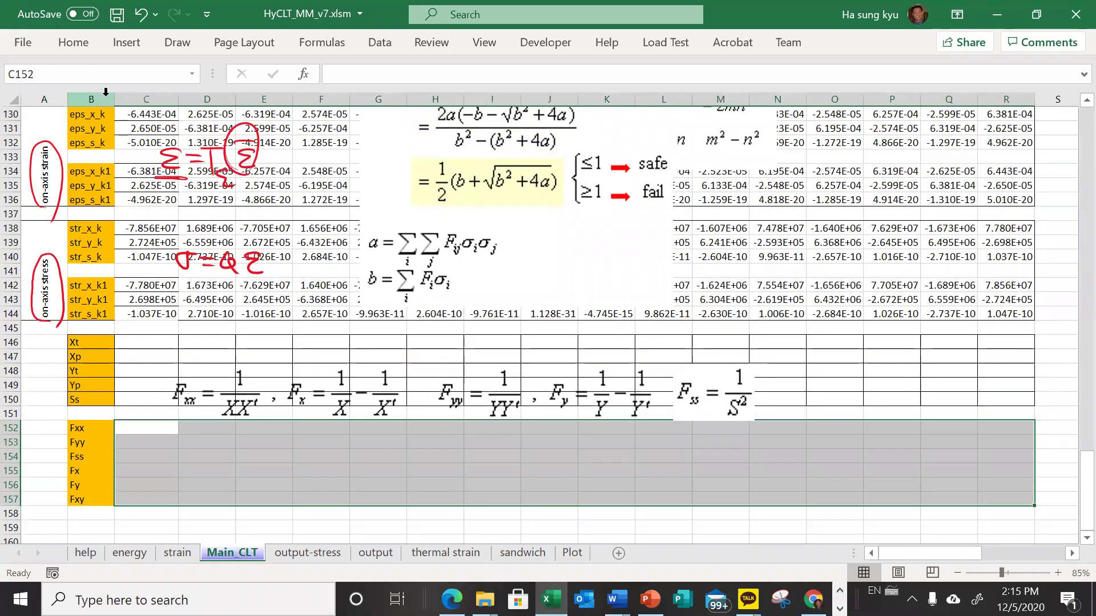
pyautogui.click(74, 44)
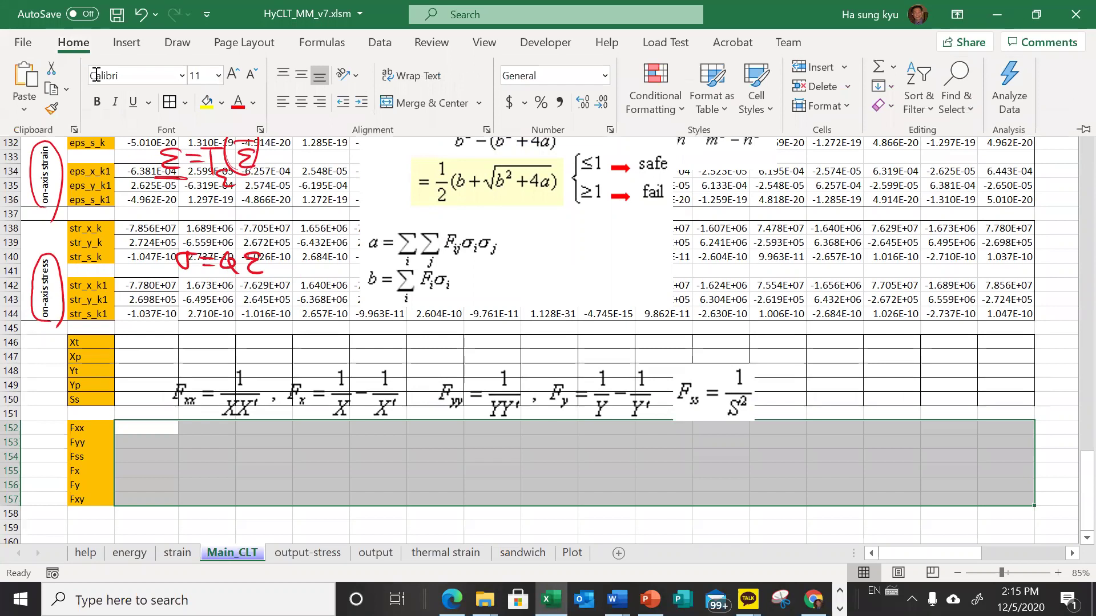
pyautogui.click(174, 106)
pyautogui.scroll(-1, 229, 399)
# - Move the Fxx/Fx, Fyy/Fy and Fss equation pictures down over rows 152 to 157
pyautogui.click(239, 357)
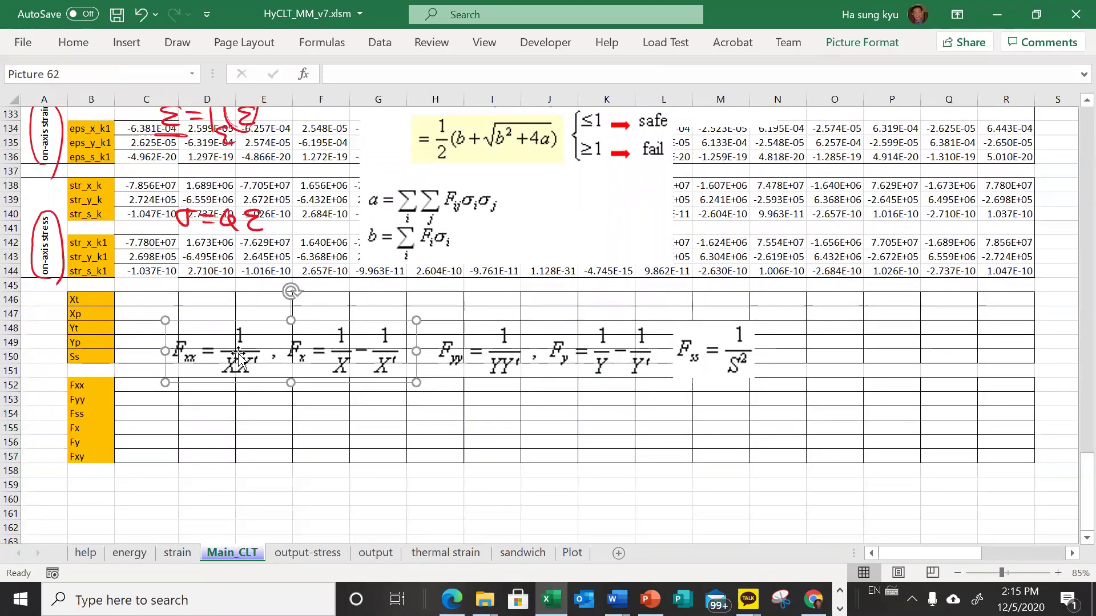
pyautogui.moveTo(239, 351); pyautogui.dragTo(230, 418)
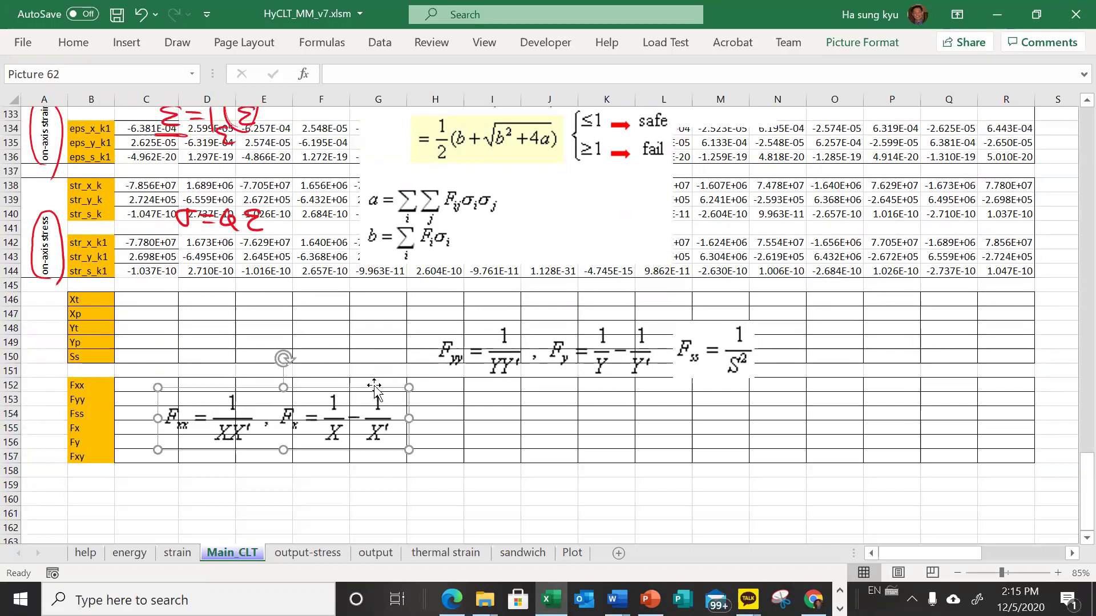
pyautogui.moveTo(473, 371); pyautogui.dragTo(464, 409)
pyautogui.moveTo(727, 371); pyautogui.dragTo(727, 440)
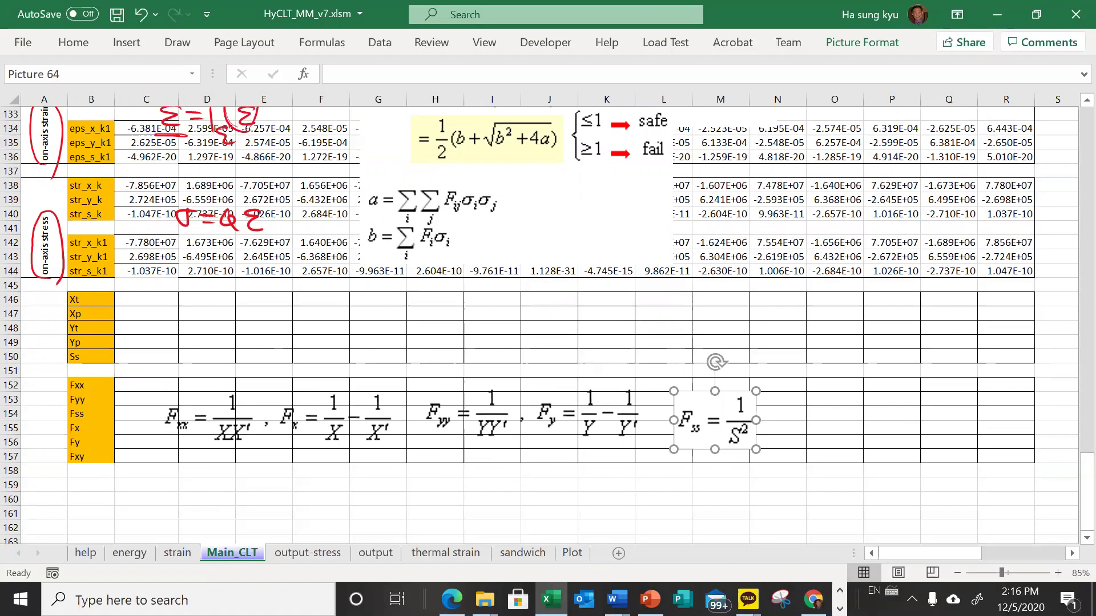
# - Switch to PowerPoint and copy the highlighted Fxy equation picture from slide 186
pyautogui.click(649, 600)
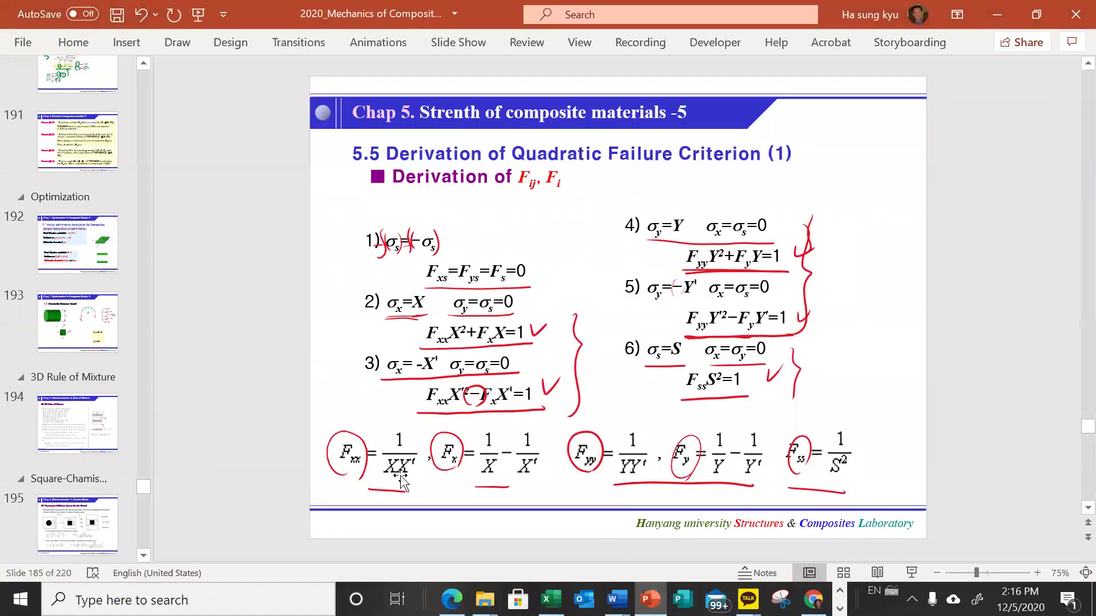
pyautogui.scroll(3, 80, 213)
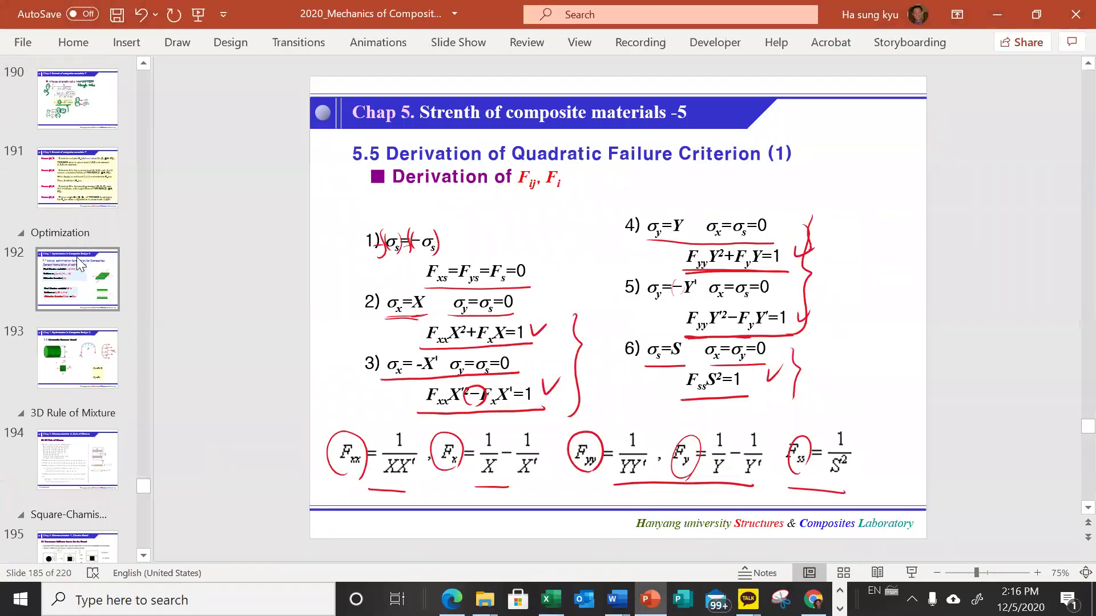
pyautogui.scroll(3, 80, 217)
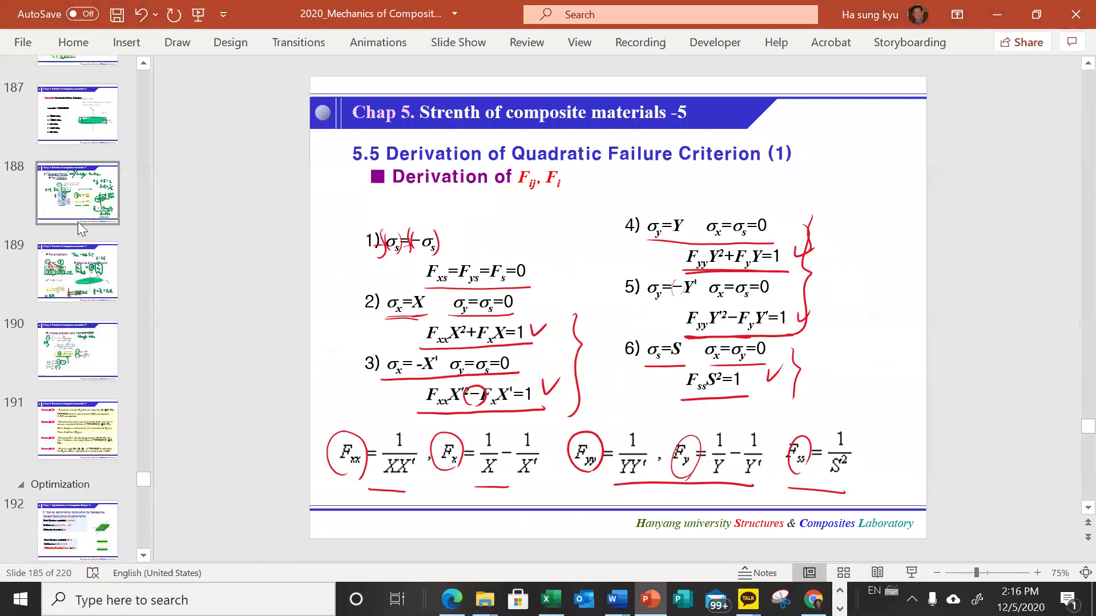
pyautogui.click(84, 214)
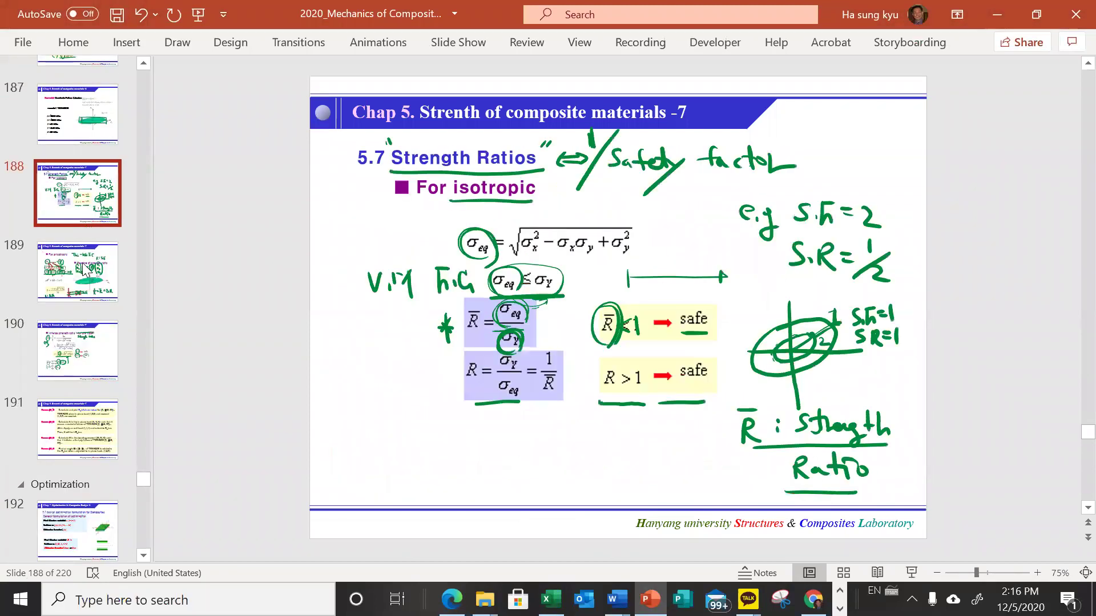
pyautogui.scroll(5, 82, 271)
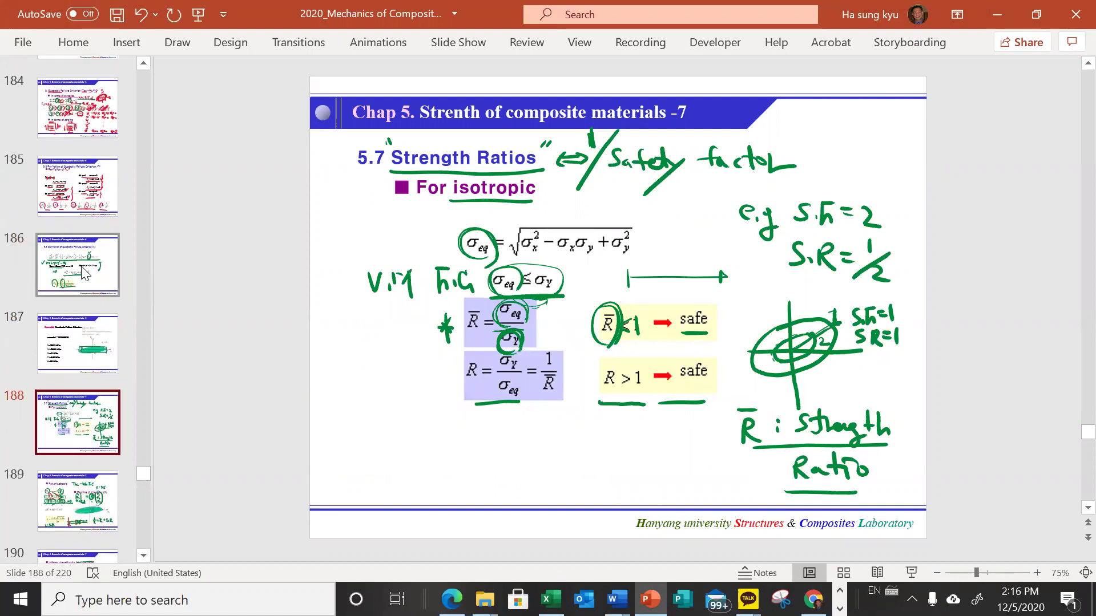
pyautogui.click(80, 231)
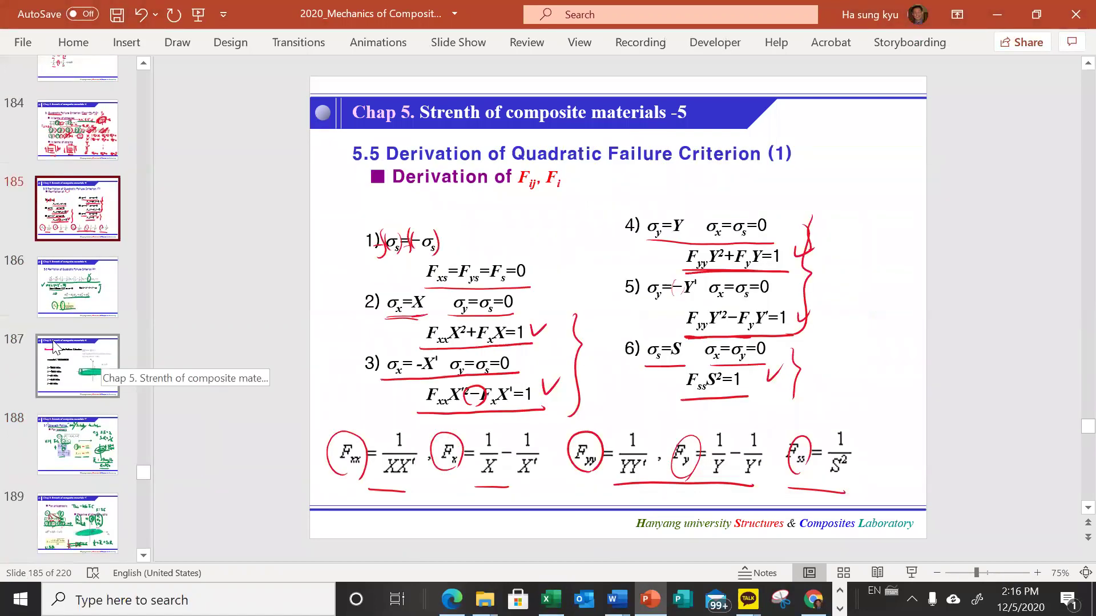
pyautogui.click(77, 311)
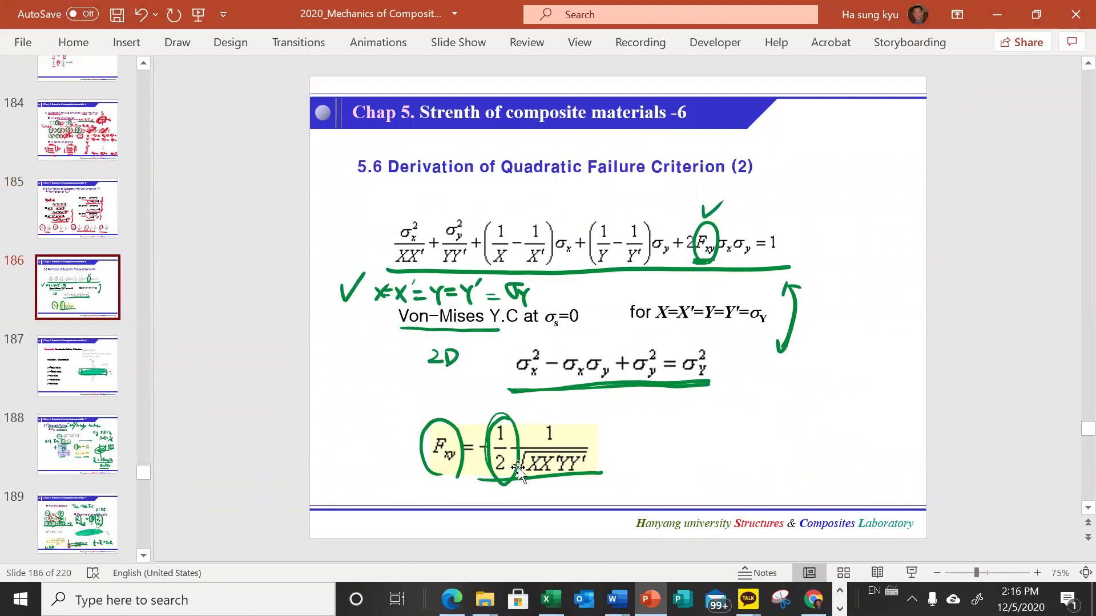
pyautogui.click(546, 467)
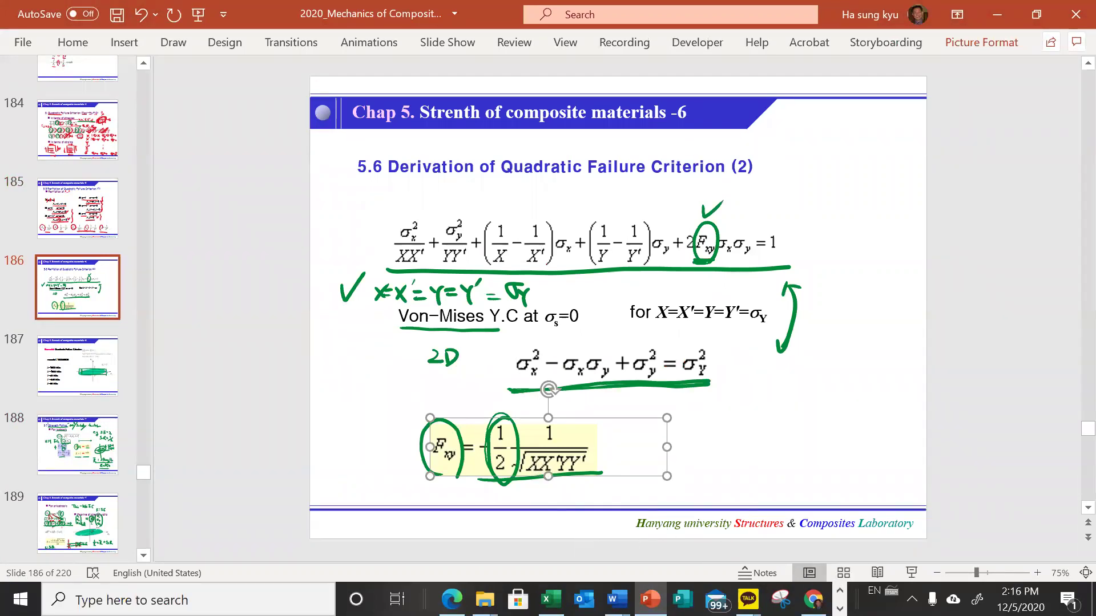
pyautogui.click(682, 600)
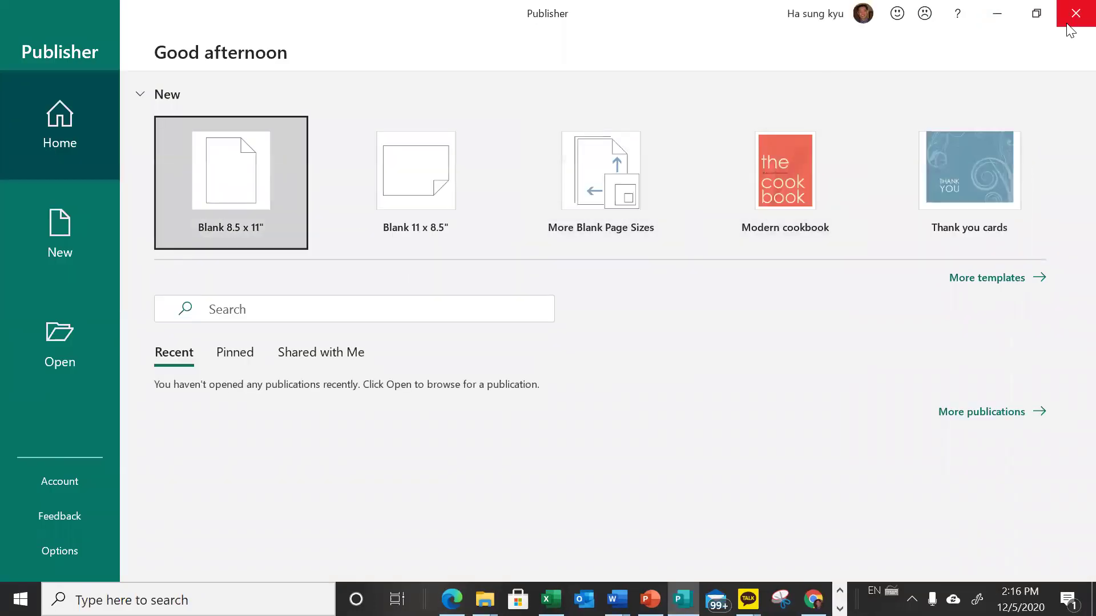
pyautogui.press('Return')
pyautogui.hotkey('alt', 'Tab')
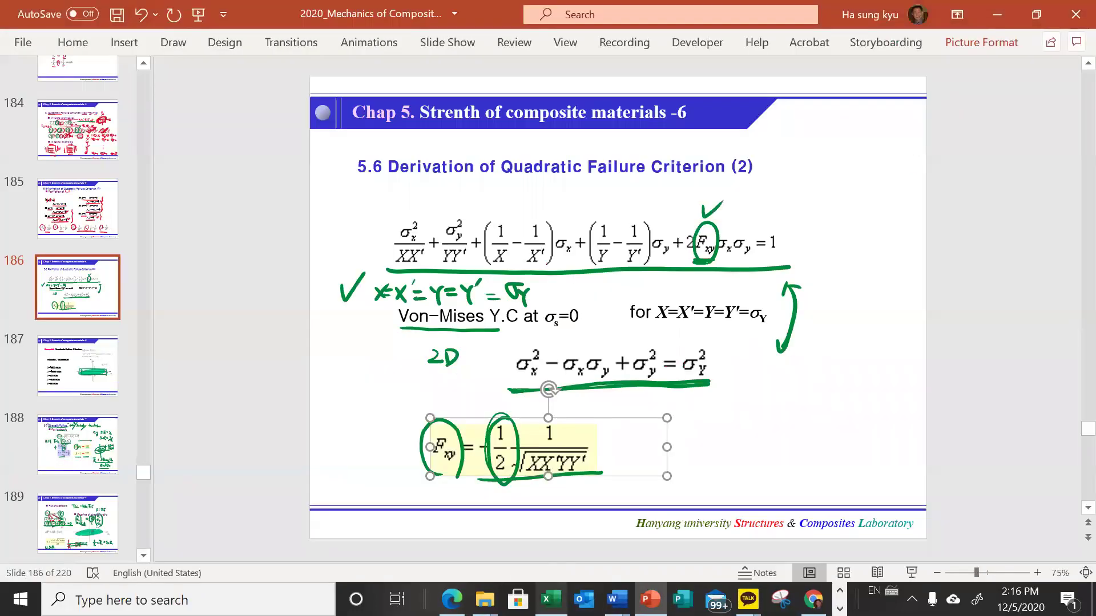
# - Switch back to Excel, paste the Fxy equation picture and place it beside the Fss equation over rows 153 to 157
pyautogui.hotkey('alt', 'Tab')
pyautogui.click(842, 407)
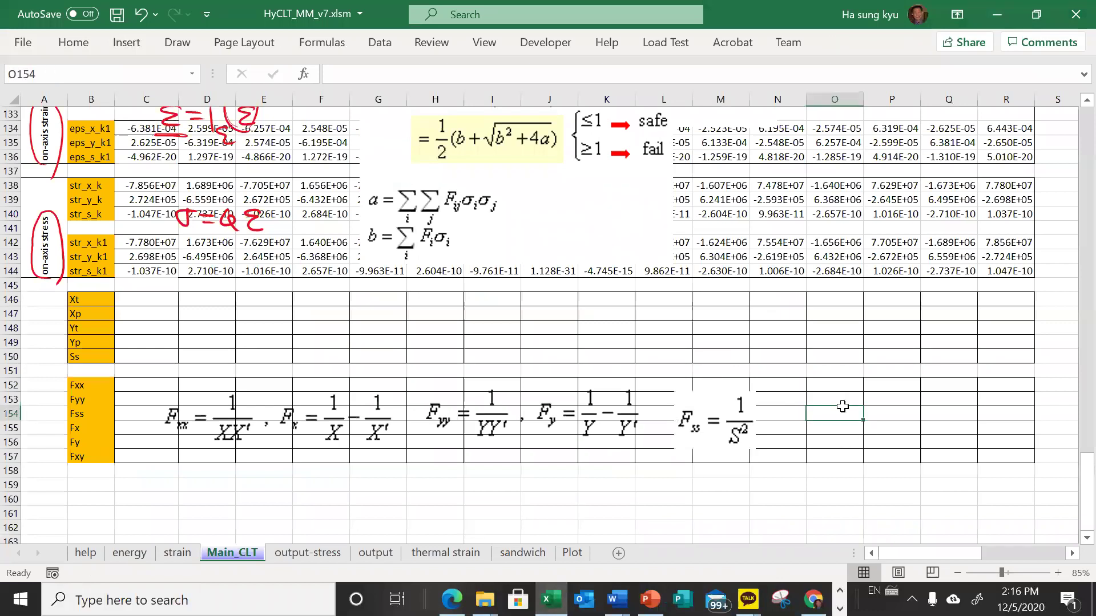
pyautogui.hotkey('ctrl', 'v')
pyautogui.moveTo(856, 436); pyautogui.dragTo(810, 431)
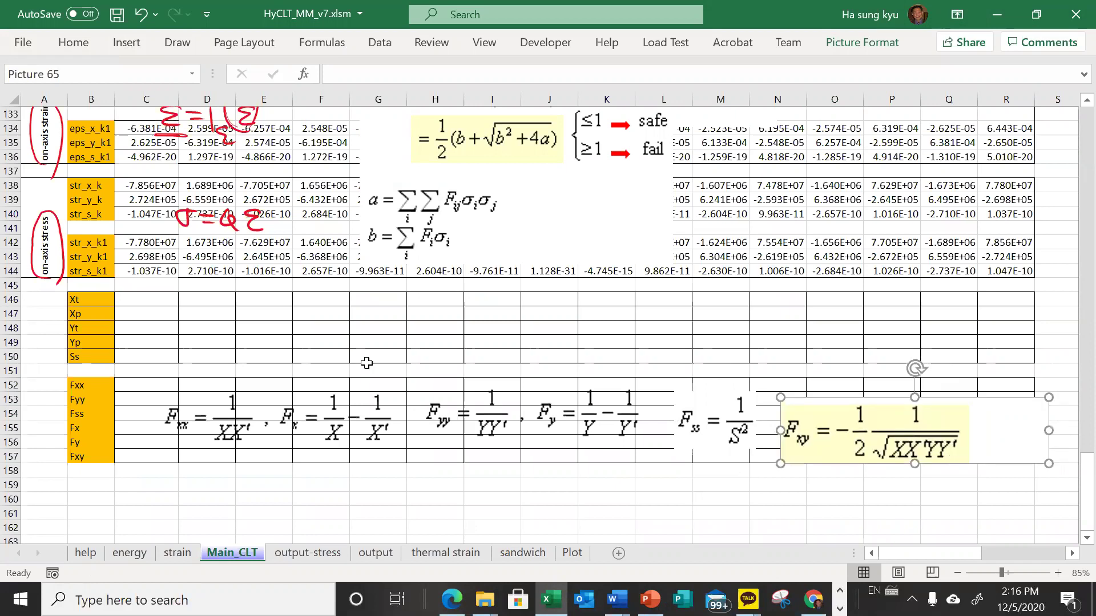
# - Review the column B labels for the strengths Xt to Ss, the parameters Fxx to Fxy and both on-axis stress groups
pyautogui.moveTo(147, 303); pyautogui.dragTo(244, 328)
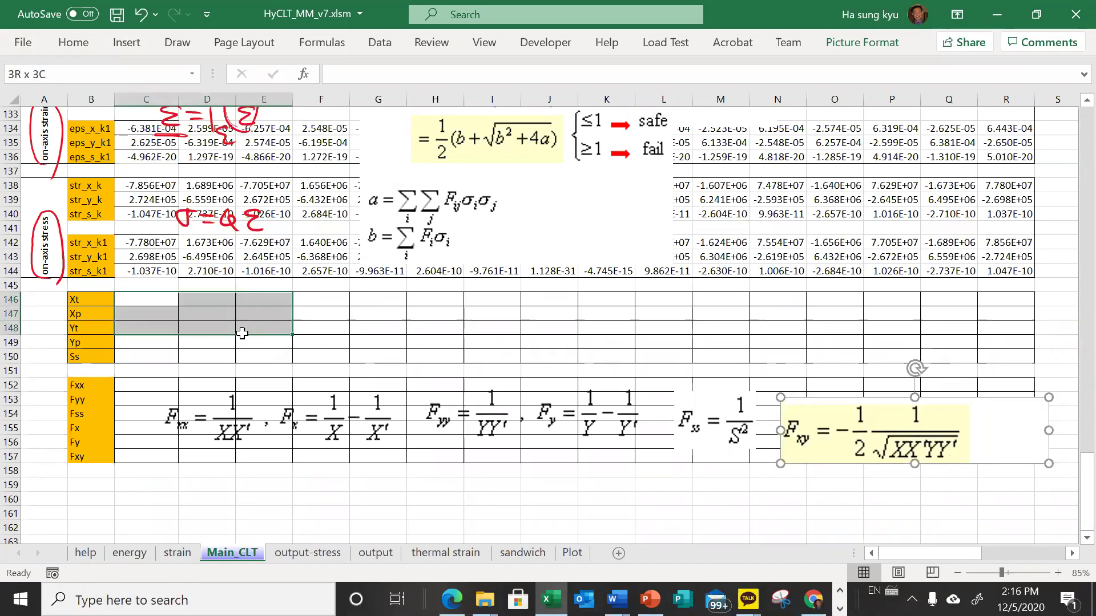
pyautogui.moveTo(94, 300); pyautogui.dragTo(96, 356)
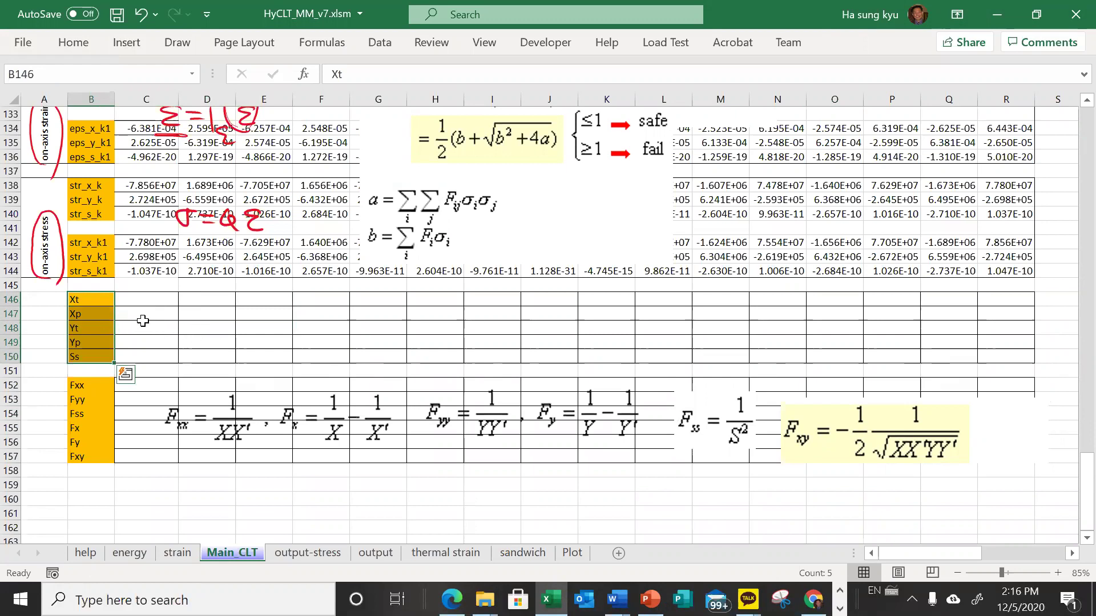
pyautogui.click(92, 286)
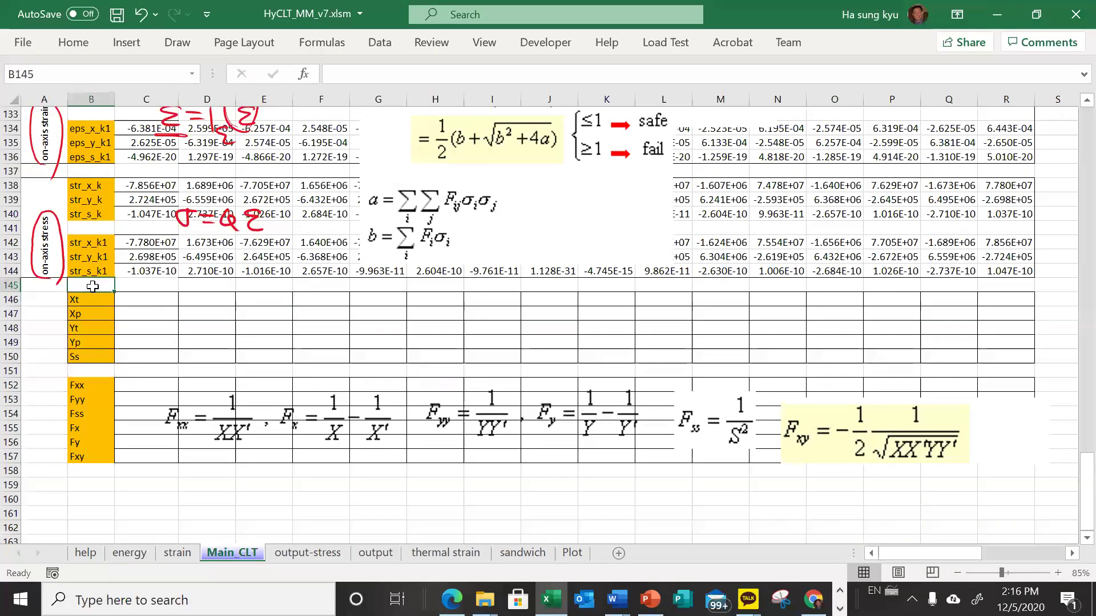
pyautogui.moveTo(91, 303); pyautogui.dragTo(82, 353)
pyautogui.scroll(-2, 84, 318)
pyautogui.moveTo(88, 302); pyautogui.dragTo(76, 365)
pyautogui.scroll(3, 179, 385)
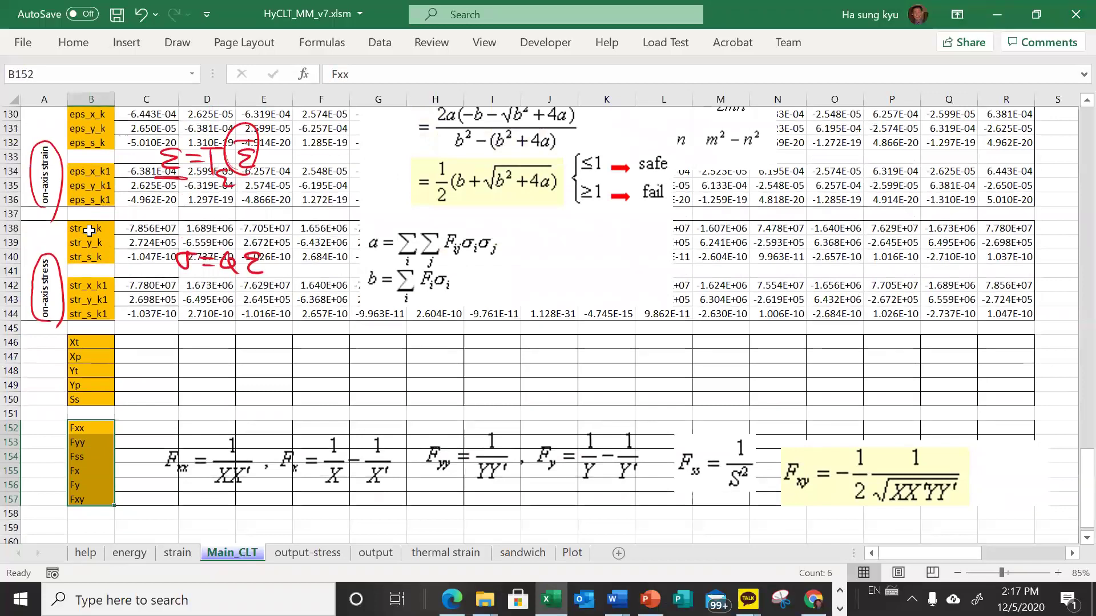
pyautogui.moveTo(90, 229); pyautogui.dragTo(90, 257)
pyautogui.scroll(2, 98, 304)
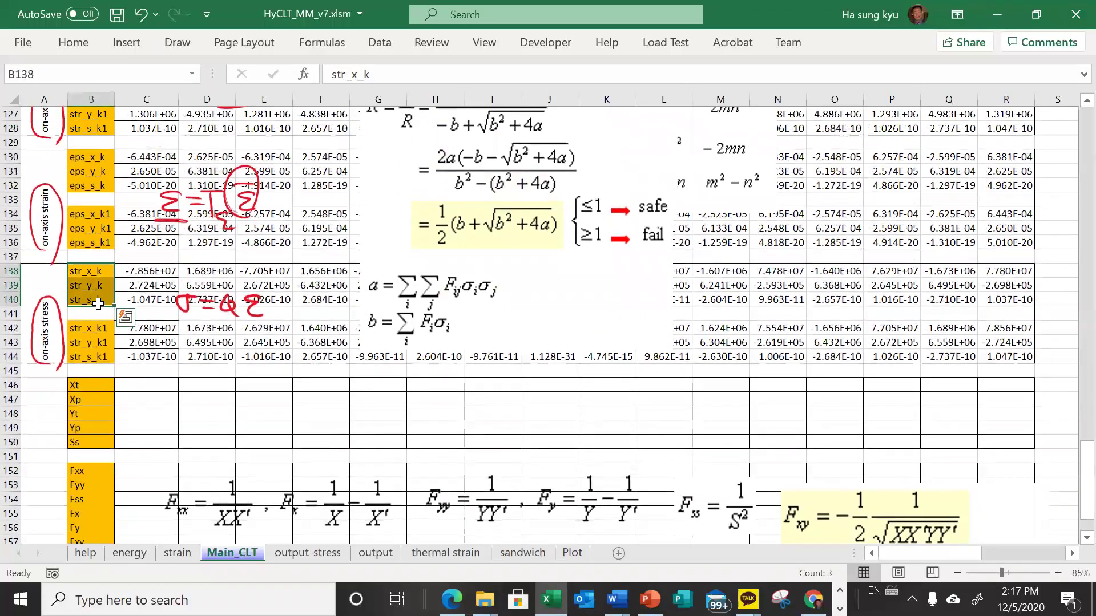
pyautogui.scroll(-2, 98, 304)
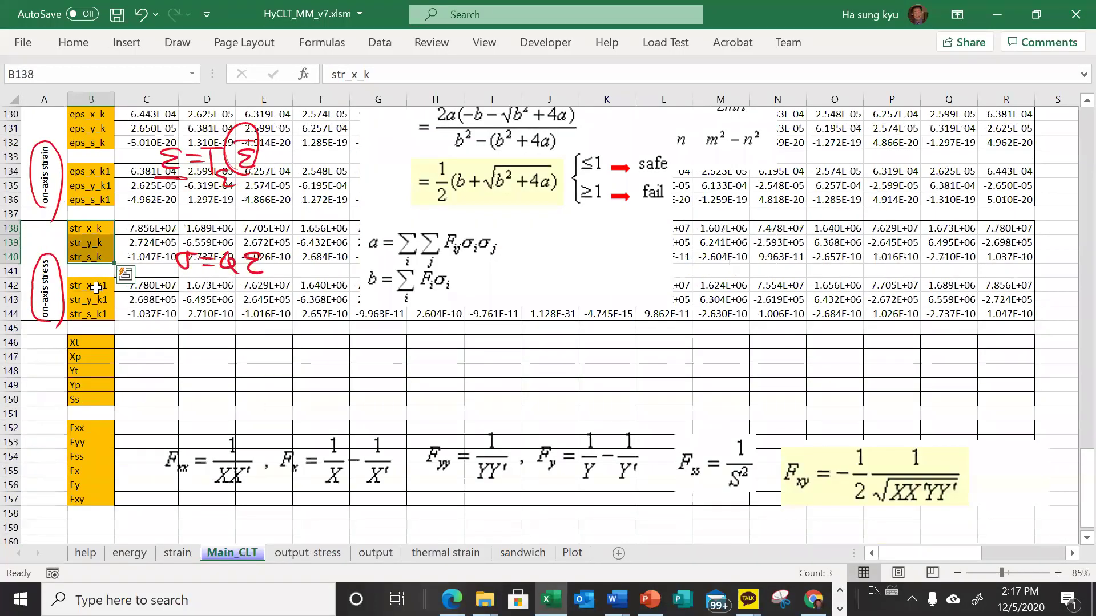
pyautogui.moveTo(95, 285); pyautogui.dragTo(92, 314)
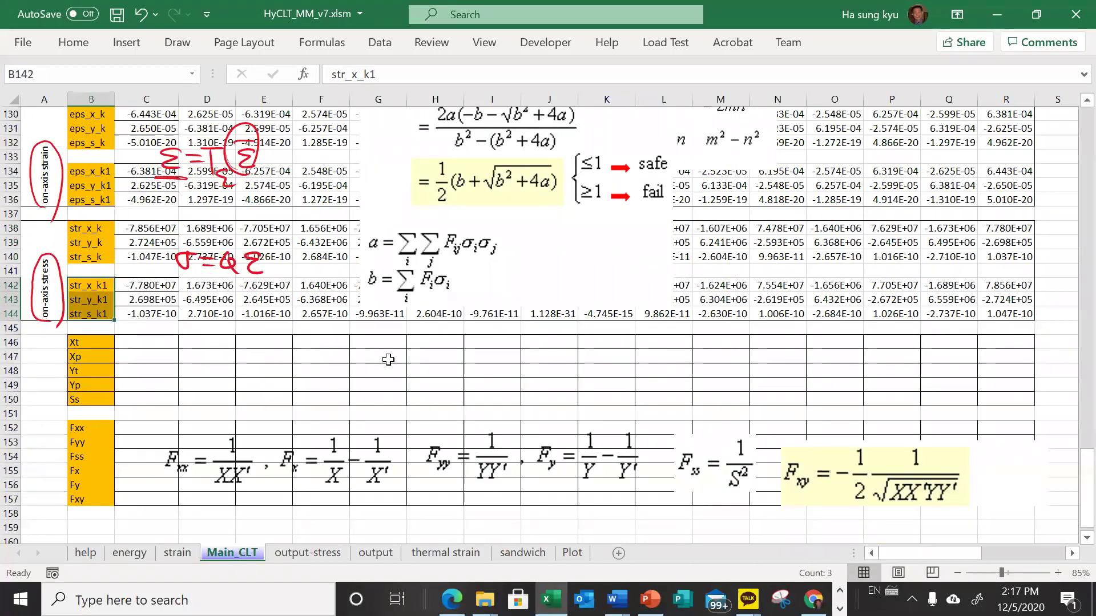
# - Move the strength-ratio equation picture below the Fxx to Fxy table and shrink it to about 2.93 by 3.44 inches
pyautogui.scroll(-1, 388, 360)
pyautogui.moveTo(454, 202); pyautogui.dragTo(354, 482)
pyautogui.scroll(-2, 423, 406)
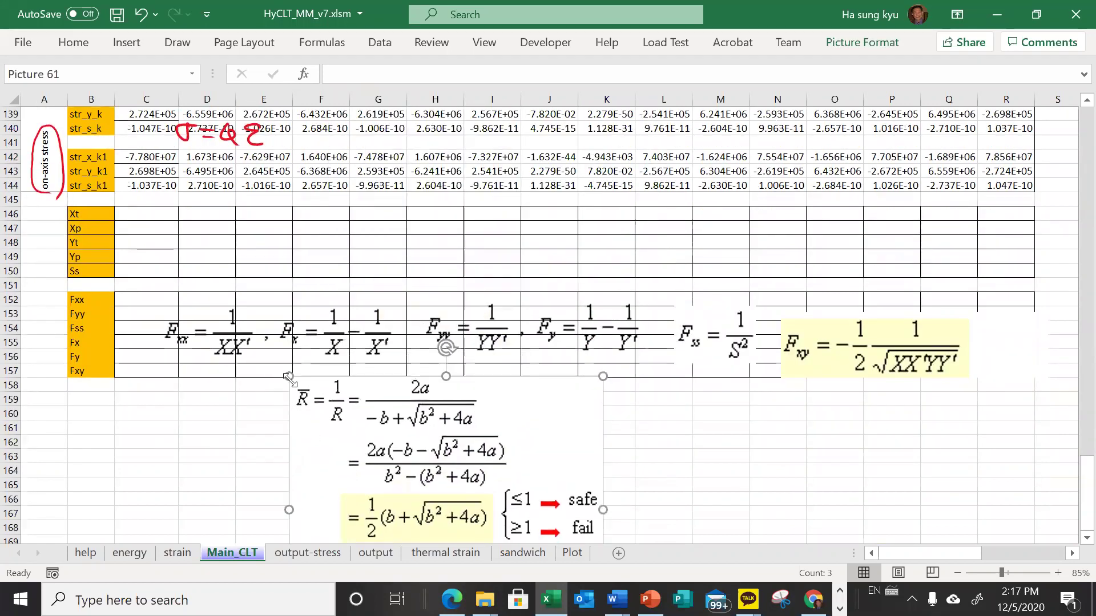
pyautogui.moveTo(290, 381); pyautogui.dragTo(333, 392)
pyautogui.scroll(-2, 341, 338)
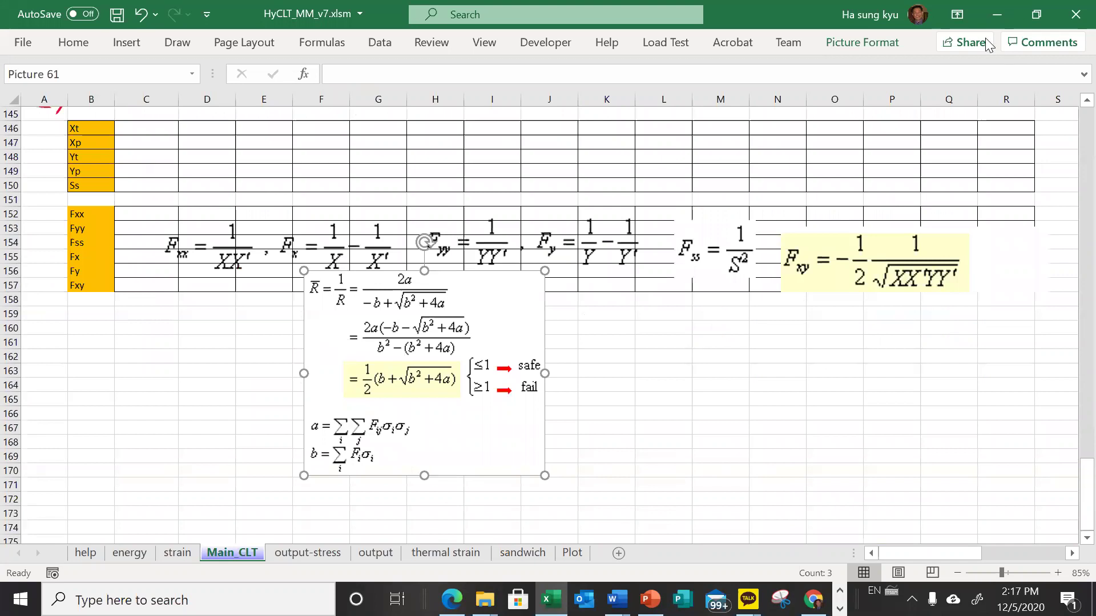
# - Make the white background of the strength-ratio equation picture transparent
pyautogui.click(831, 39)
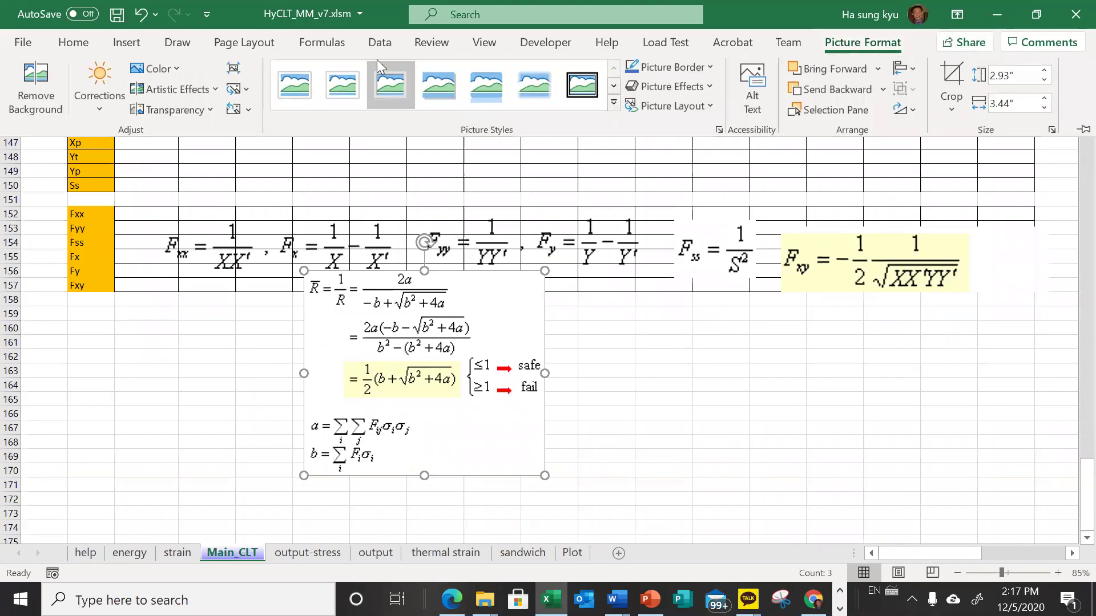
pyautogui.click(171, 67)
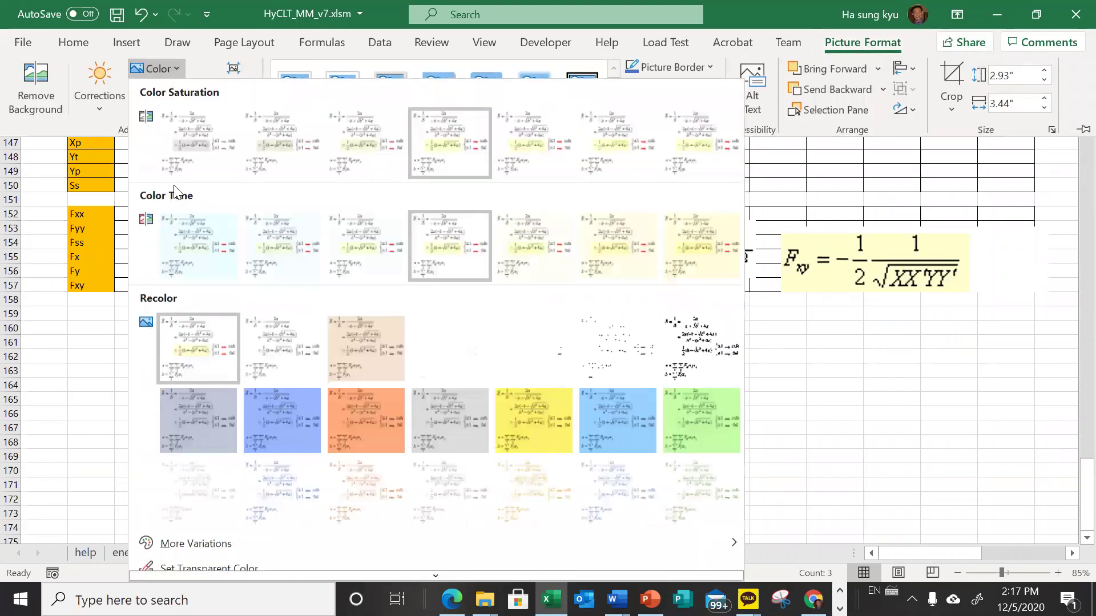
pyautogui.click(183, 568)
pyautogui.click(313, 344)
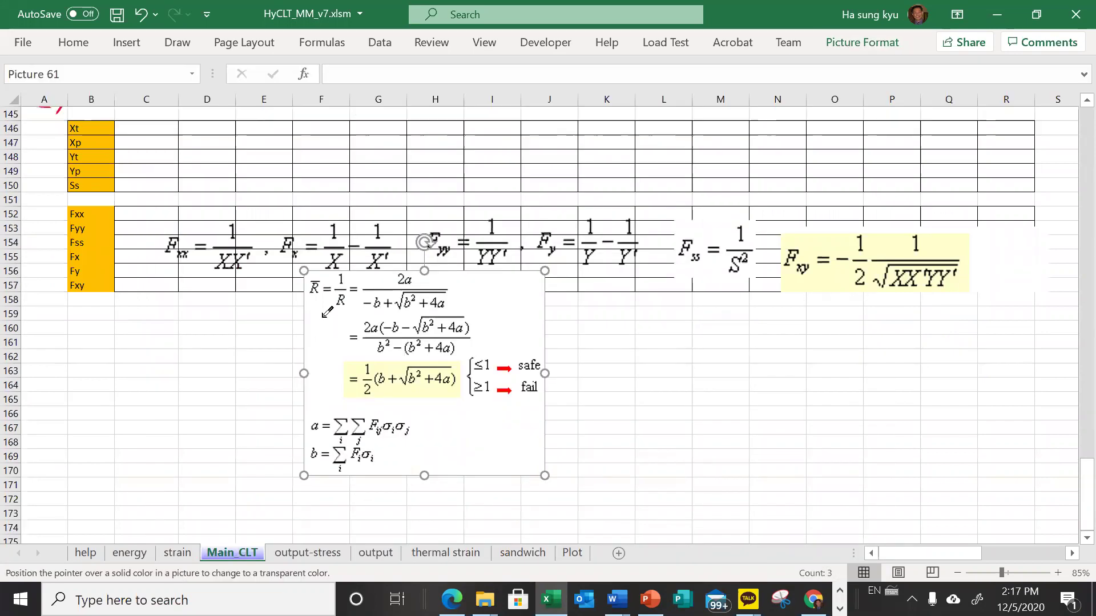
# - Reposition the strength-ratio equation picture over columns D to H, directly below row 157
pyautogui.moveTo(320, 377); pyautogui.dragTo(212, 398)
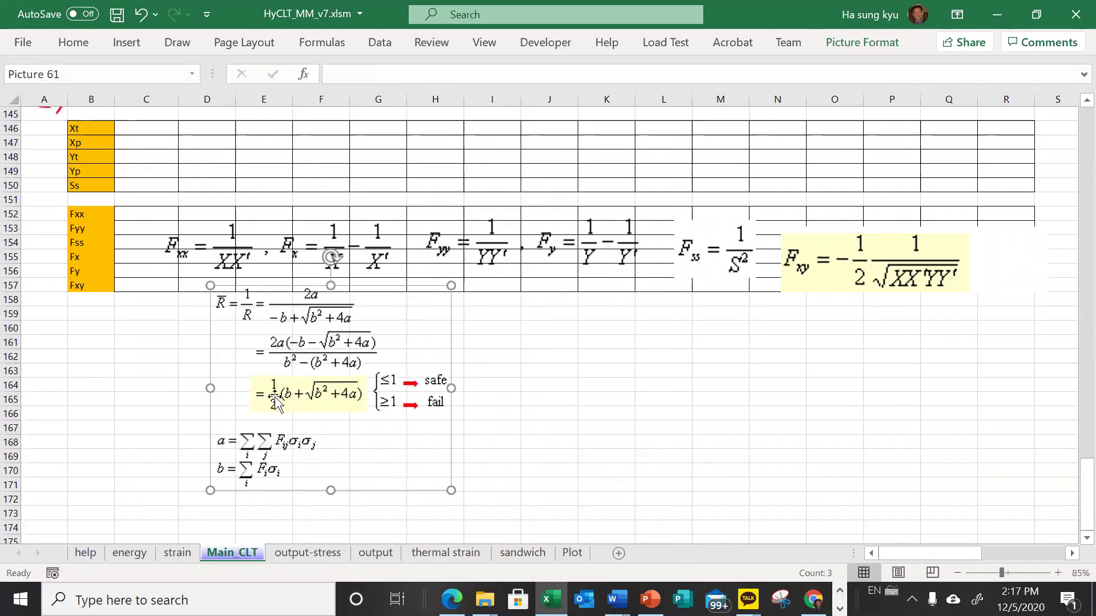
pyautogui.moveTo(254, 381); pyautogui.dragTo(224, 376)
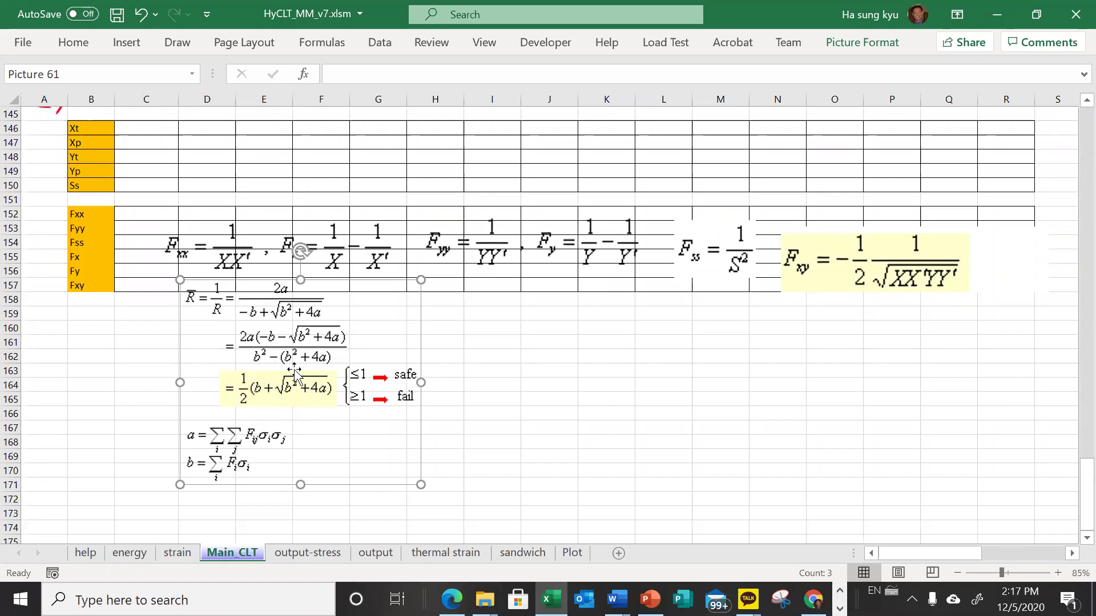
pyautogui.moveTo(308, 418); pyautogui.dragTo(312, 437)
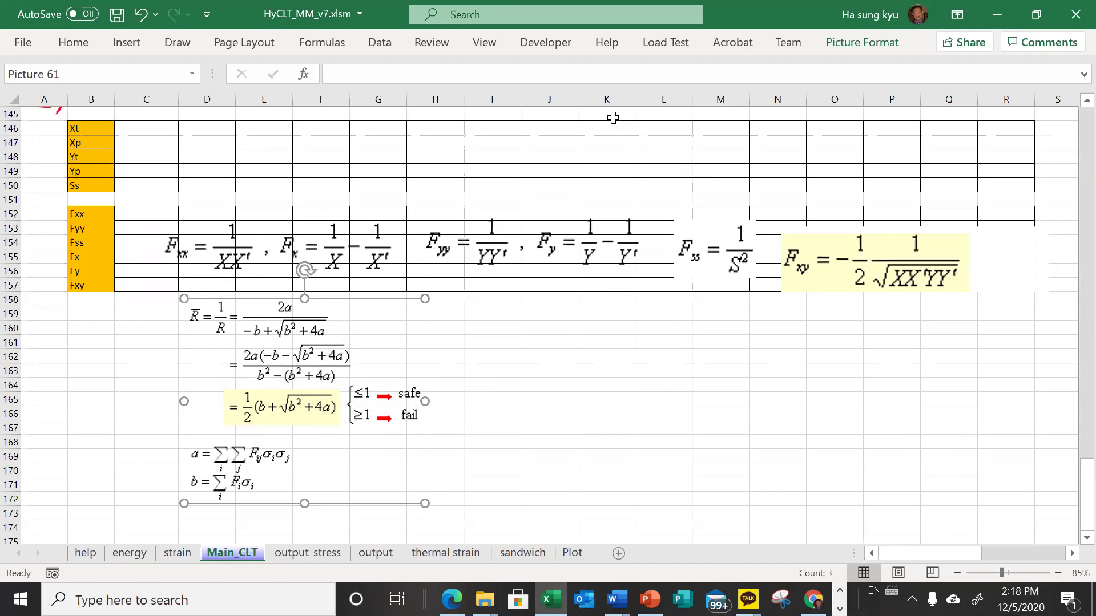
pyautogui.scroll(1, 622, 119)
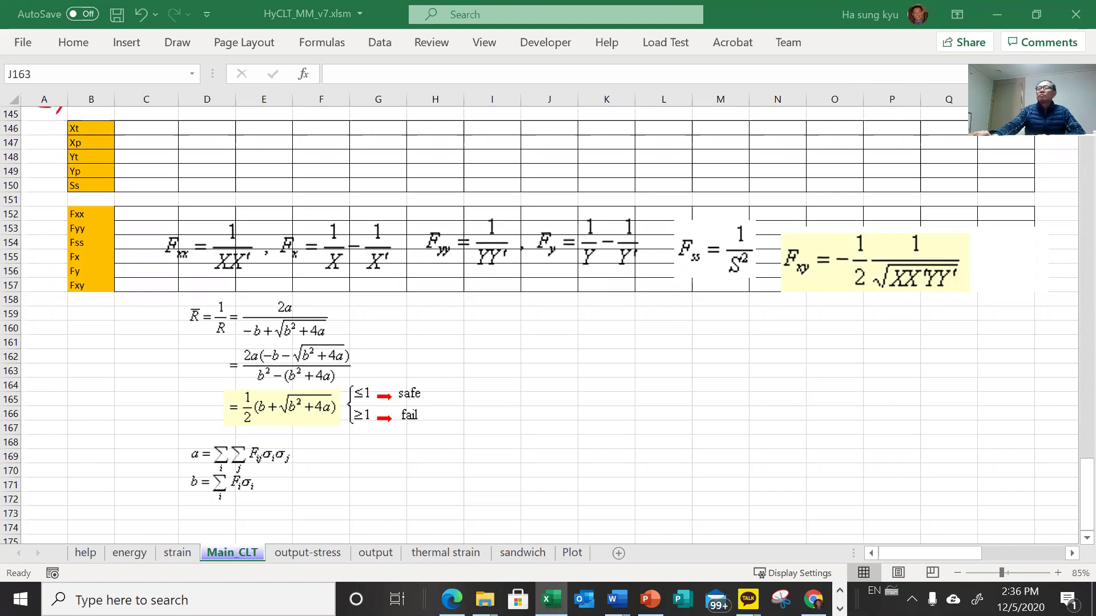
pyautogui.click(781, 599)
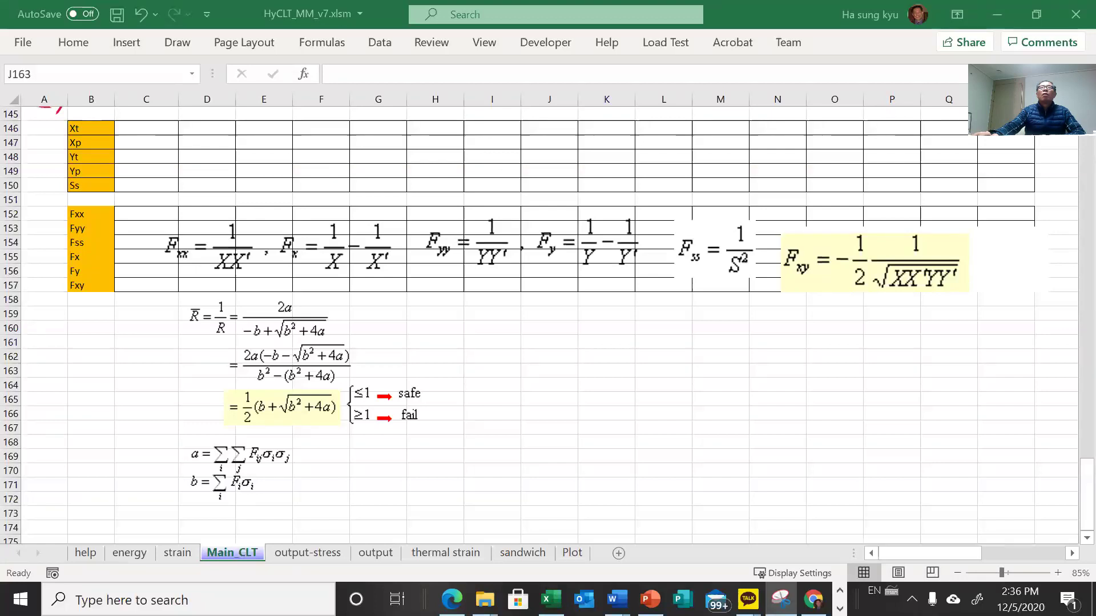
pyautogui.hotkey('alt', 'Tab')
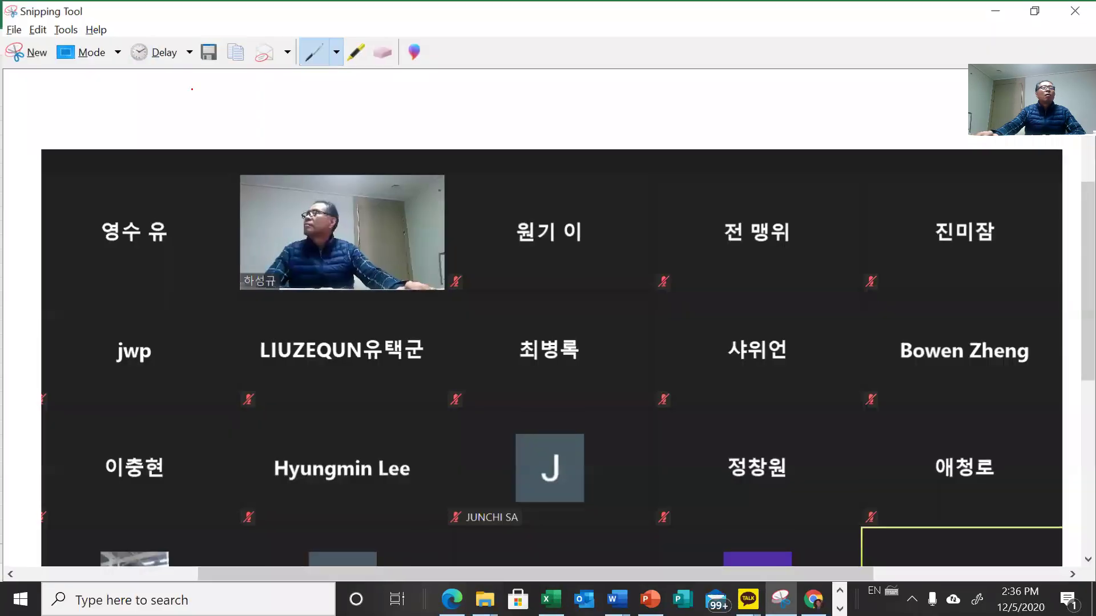
pyautogui.scroll(-1, 548, 343)
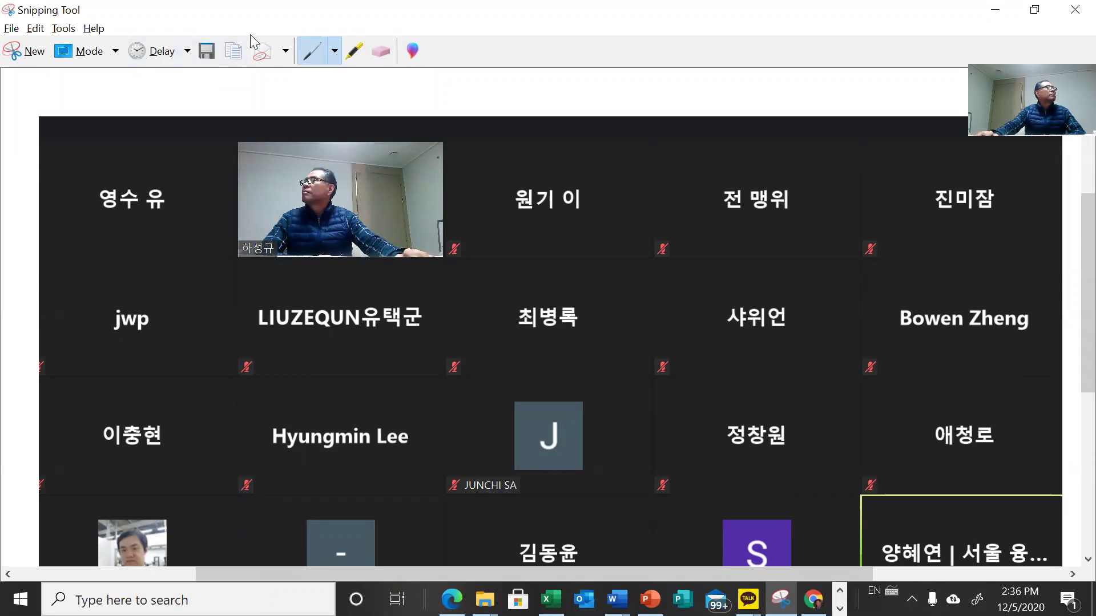
pyautogui.hotkey('alt', 'Tab')
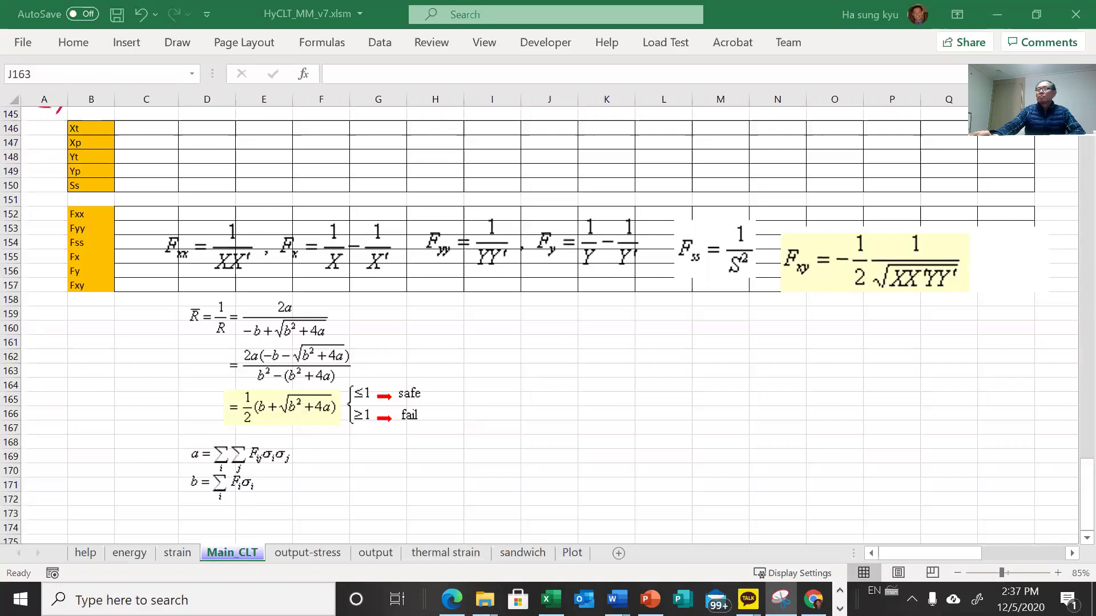
pyautogui.press('super+Down')
pyautogui.press('super+Down')
pyautogui.press('Escape')
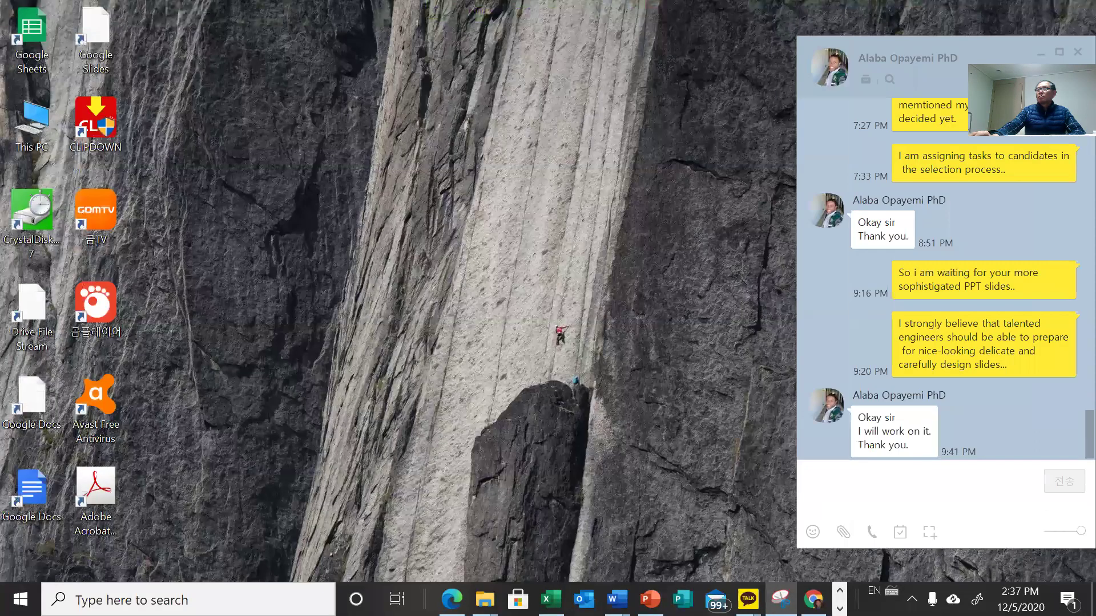
pyautogui.press('Escape')
pyautogui.hotkey('alt', 'Tab')
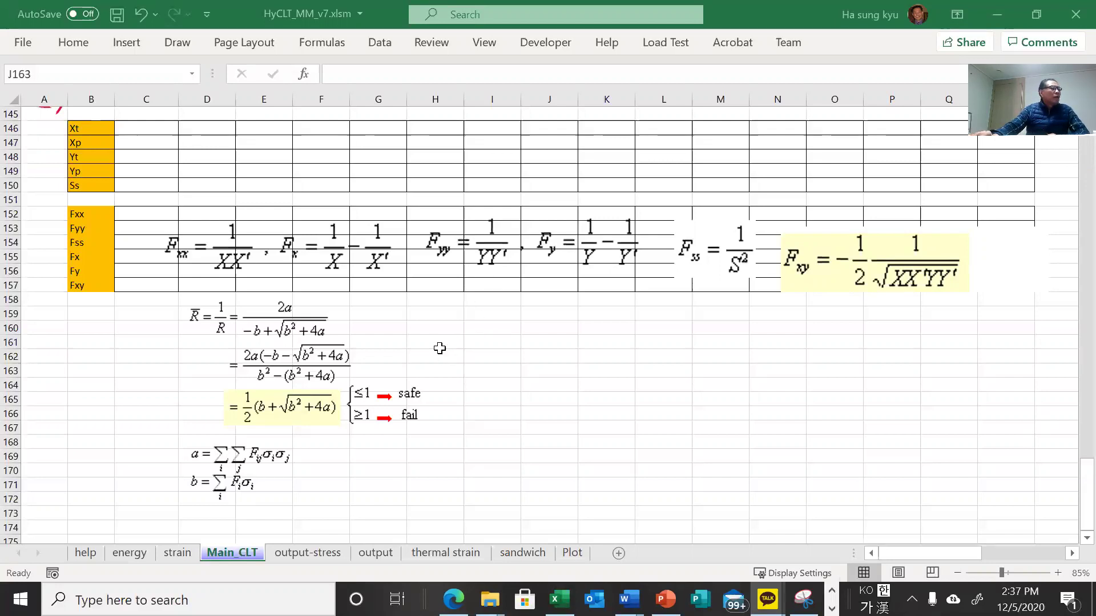
# - Shrink the strength-ratio equation picture slightly and move it up over columns D to G, across the on-axis stress and Xt to Ss rows
pyautogui.click(304, 342)
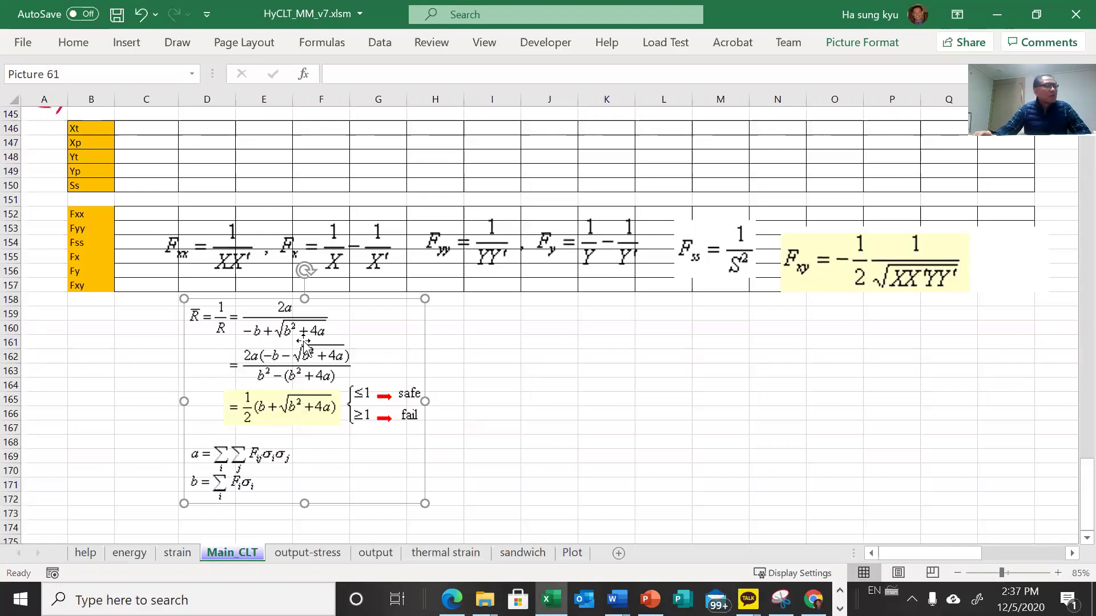
pyautogui.moveTo(304, 342); pyautogui.dragTo(311, 206)
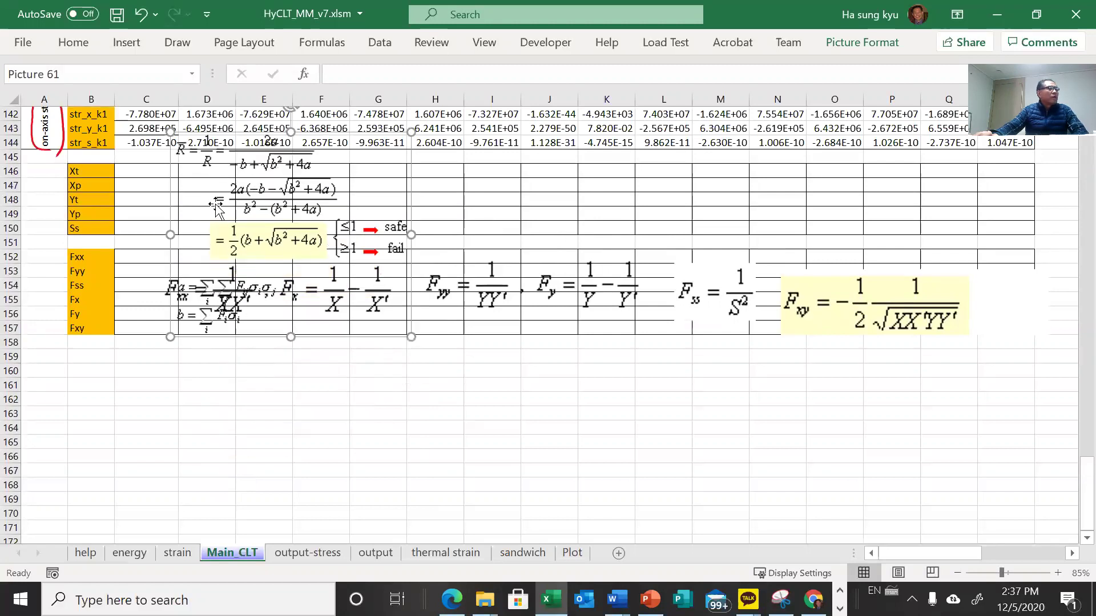
pyautogui.moveTo(170, 131); pyautogui.dragTo(129, 117)
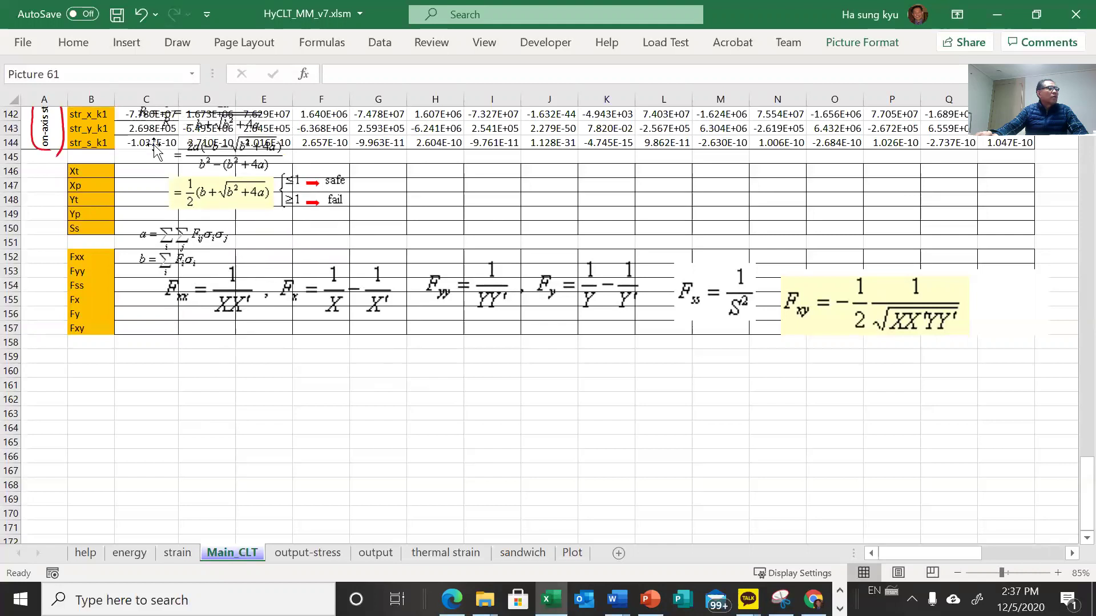
pyautogui.scroll(2, 256, 297)
pyautogui.moveTo(222, 264); pyautogui.dragTo(263, 260)
pyautogui.scroll(-2, 342, 337)
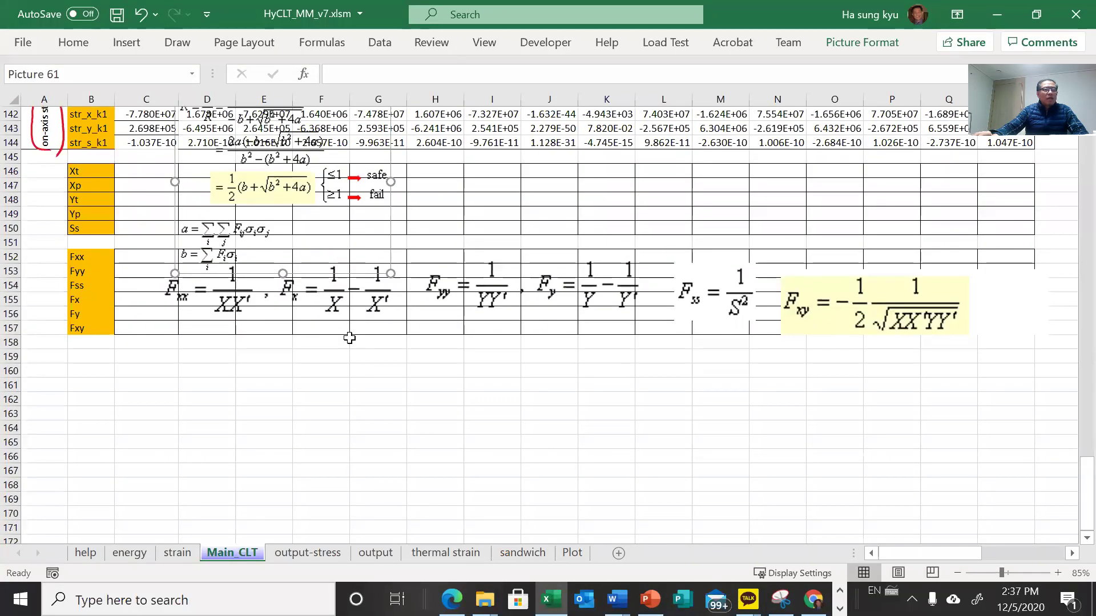
pyautogui.click(163, 385)
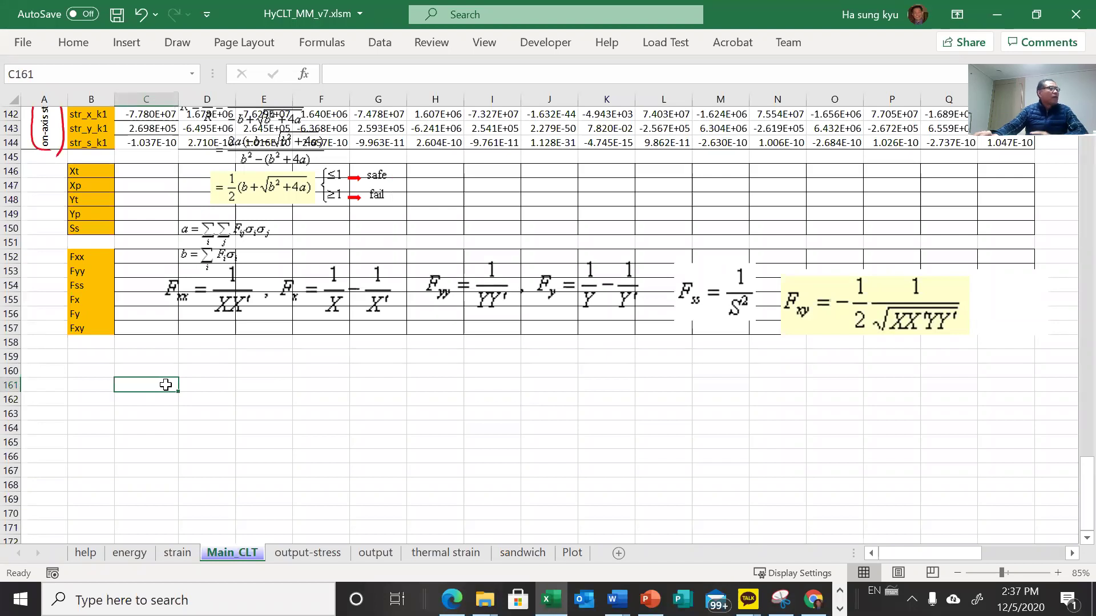
# - Move the strength-ratio equation picture below the Fxx to Fxy table, over columns C to F from row 160
pyautogui.moveTo(198, 192); pyautogui.dragTo(207, 284)
pyautogui.scroll(1, 211, 253)
pyautogui.scroll(-1, 218, 428)
pyautogui.moveTo(243, 253); pyautogui.dragTo(225, 422)
pyautogui.scroll(-1, 291, 420)
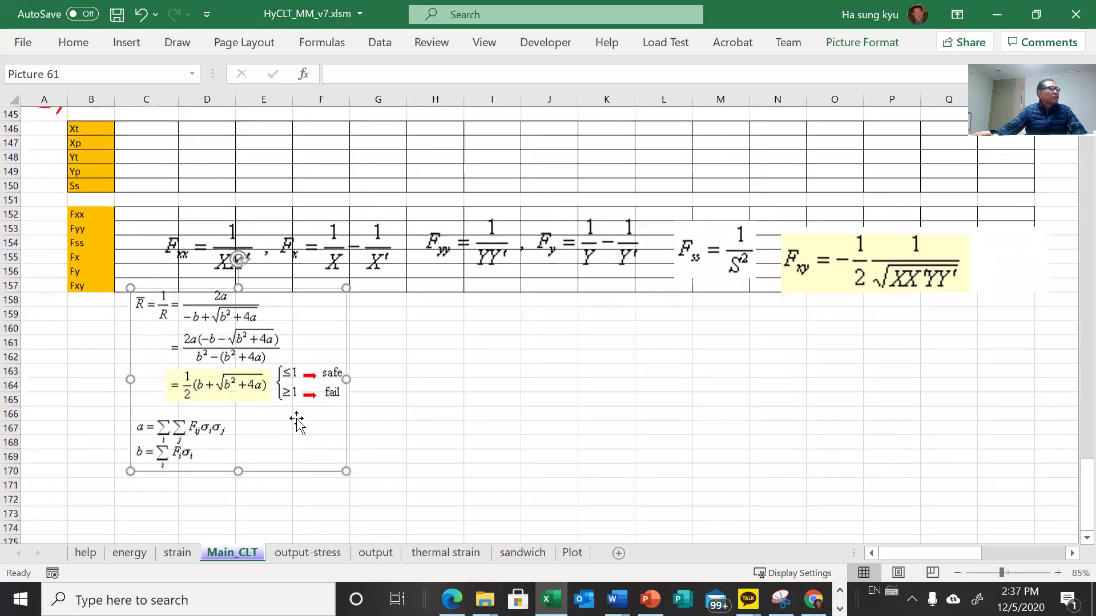
pyautogui.moveTo(197, 357); pyautogui.dragTo(196, 394)
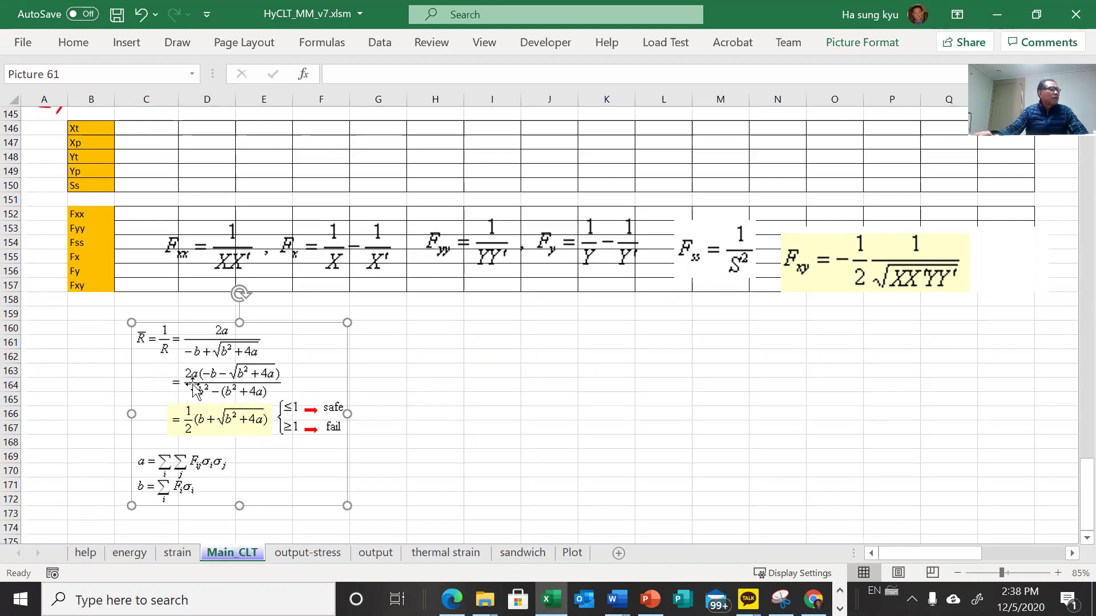
# - Shift the Fxx and Fx equation picture up and sideways, and place the strength-ratio picture over columns D to G from row 159
pyautogui.moveTo(238, 403); pyautogui.dragTo(240, 318)
pyautogui.scroll(1, 280, 399)
pyautogui.scroll(2, 247, 379)
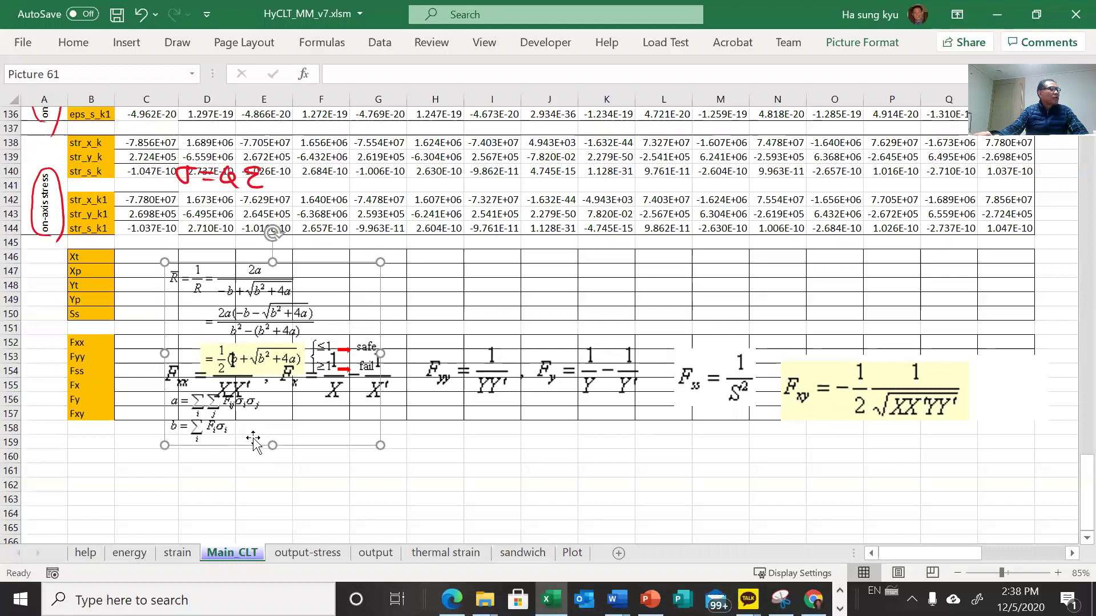
pyautogui.moveTo(209, 318); pyautogui.dragTo(267, 315)
pyautogui.moveTo(152, 349); pyautogui.dragTo(141, 487)
pyautogui.scroll(-2, 141, 486)
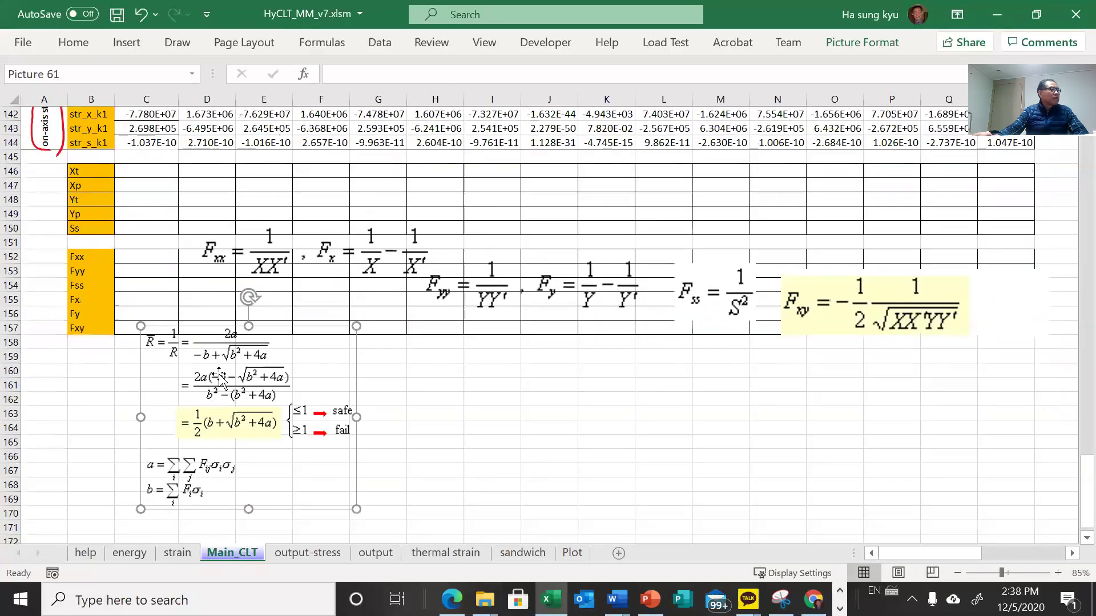
pyautogui.moveTo(223, 393); pyautogui.dragTo(259, 410)
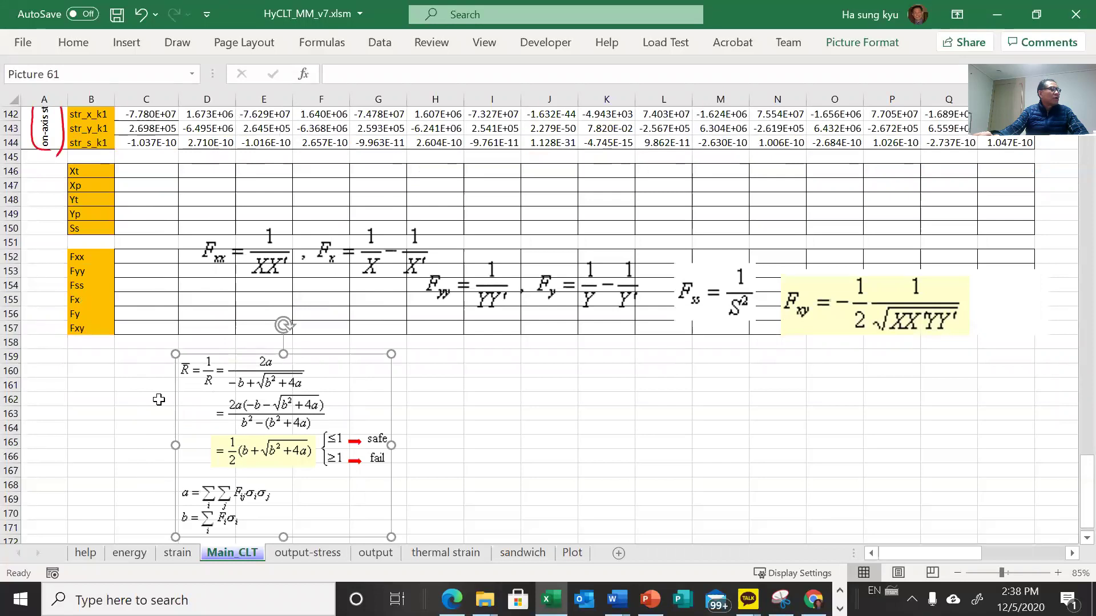
# - Go over the strength labels Xt to Ss and the parameter labels Fxx to Fxy in column B
pyautogui.scroll(-1, 234, 416)
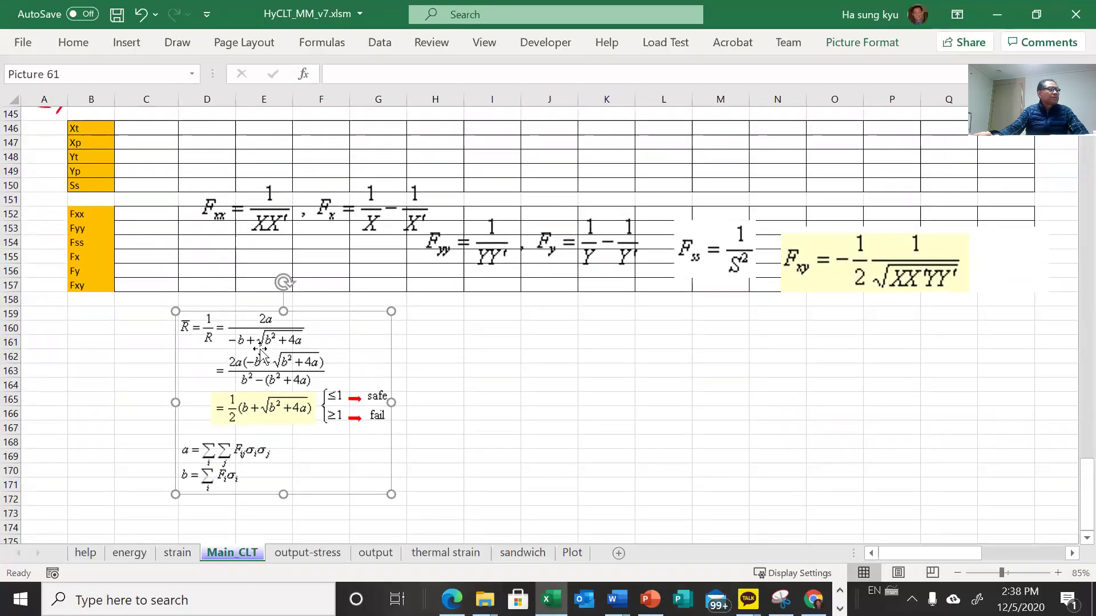
pyautogui.scroll(1, 260, 351)
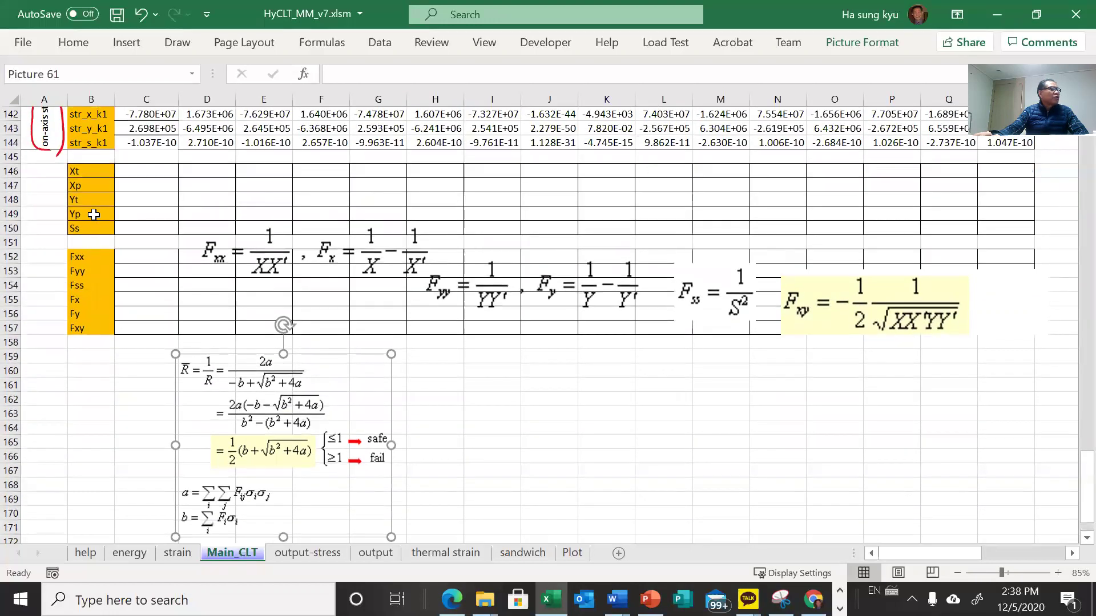
pyautogui.moveTo(91, 171); pyautogui.dragTo(73, 323)
pyautogui.moveTo(77, 285); pyautogui.dragTo(80, 256)
pyautogui.click(80, 301)
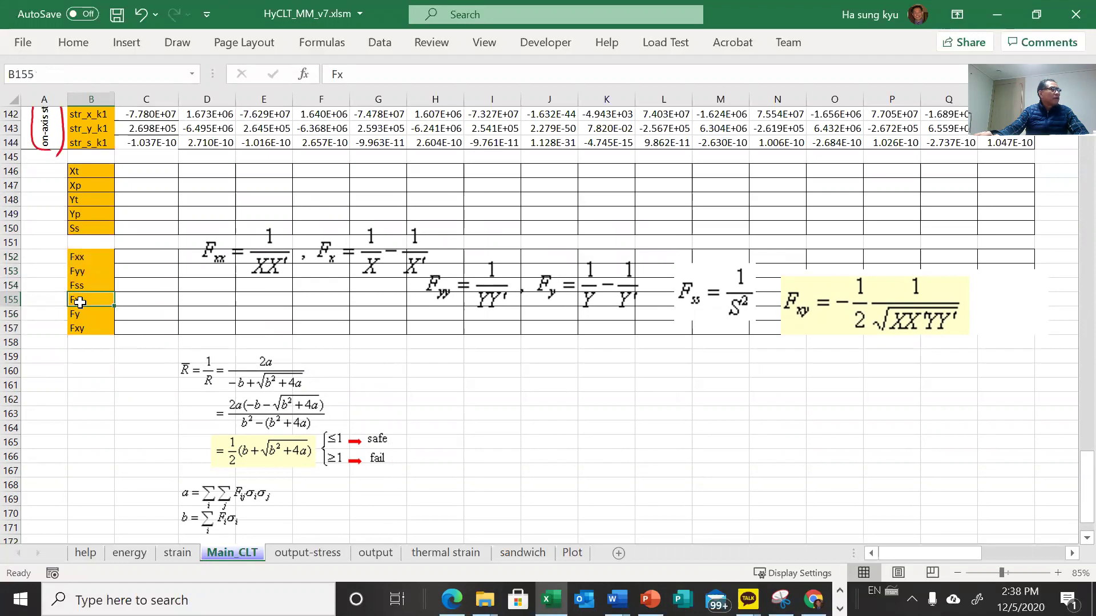
pyautogui.click(80, 314)
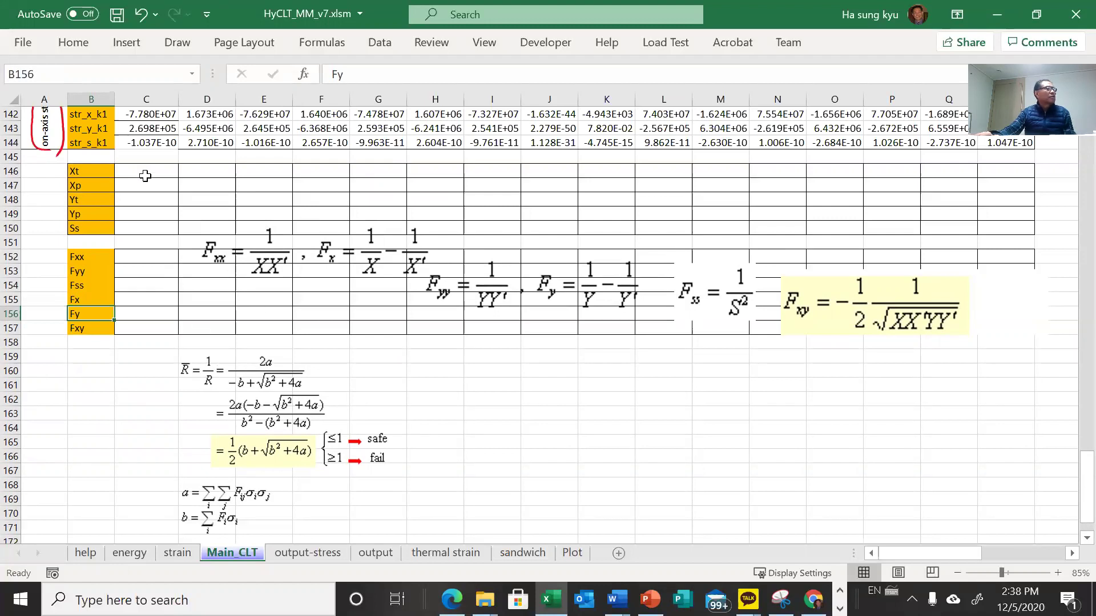
# - Switch to the PowerPoint lecture and copy the T300/5208 strength text box from slide 187's Quadratic Failure Criterion example, returning to the Excel worksheet
pyautogui.click(153, 173)
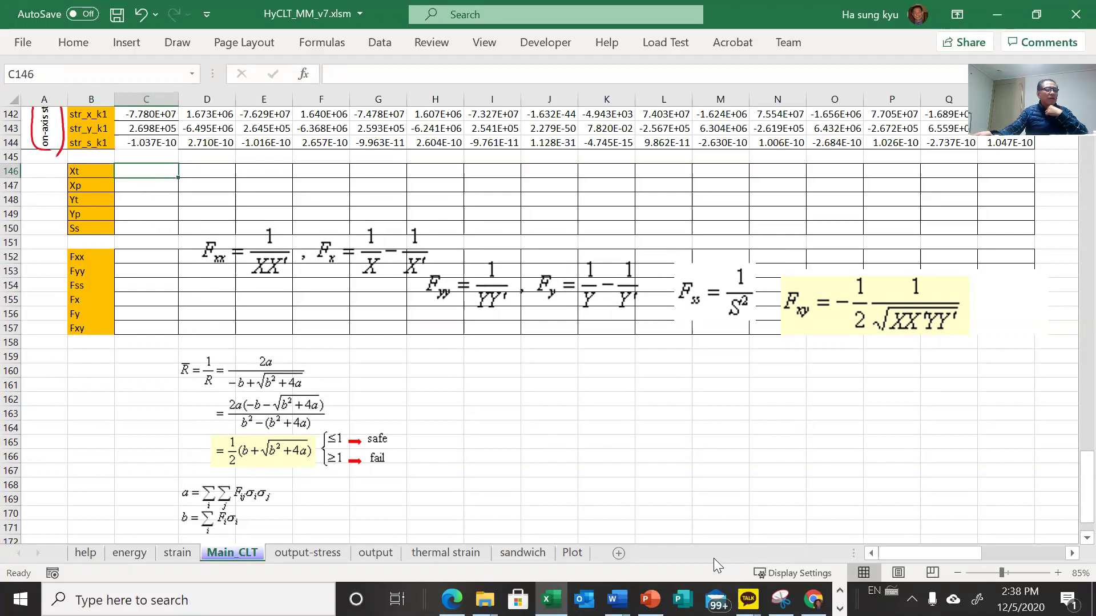
pyautogui.moveTo(650, 599)
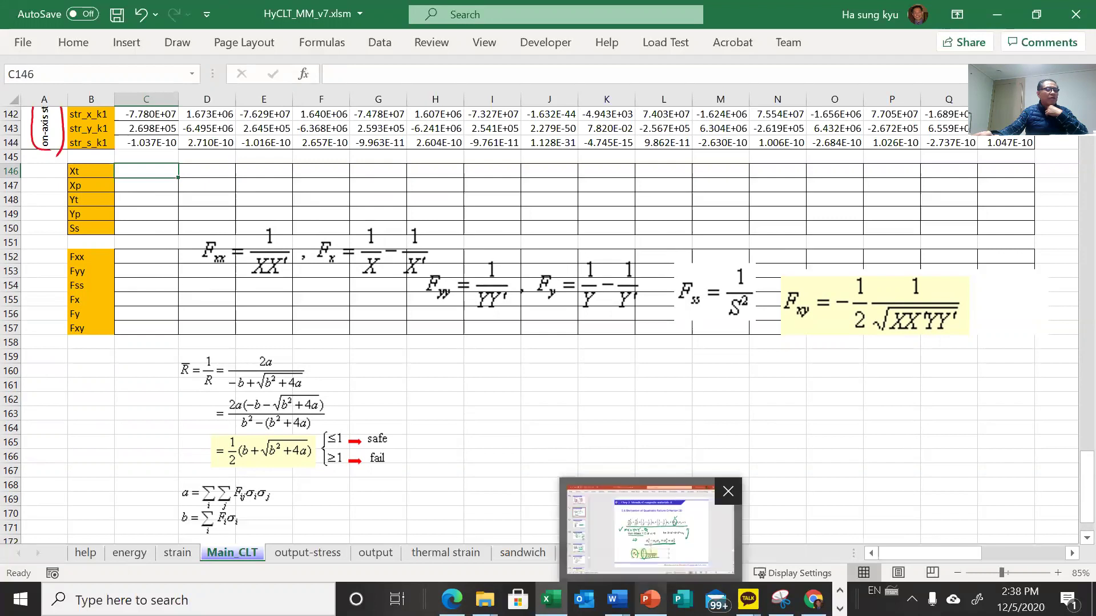
pyautogui.click(654, 549)
pyautogui.scroll(-1, 77, 331)
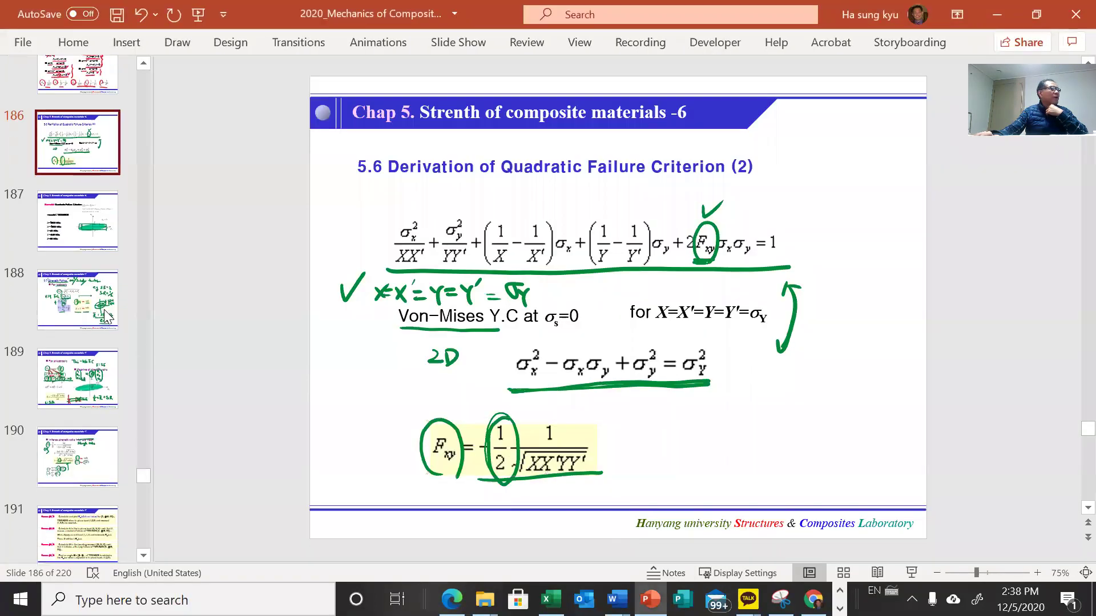
pyautogui.click(129, 256)
pyautogui.click(413, 320)
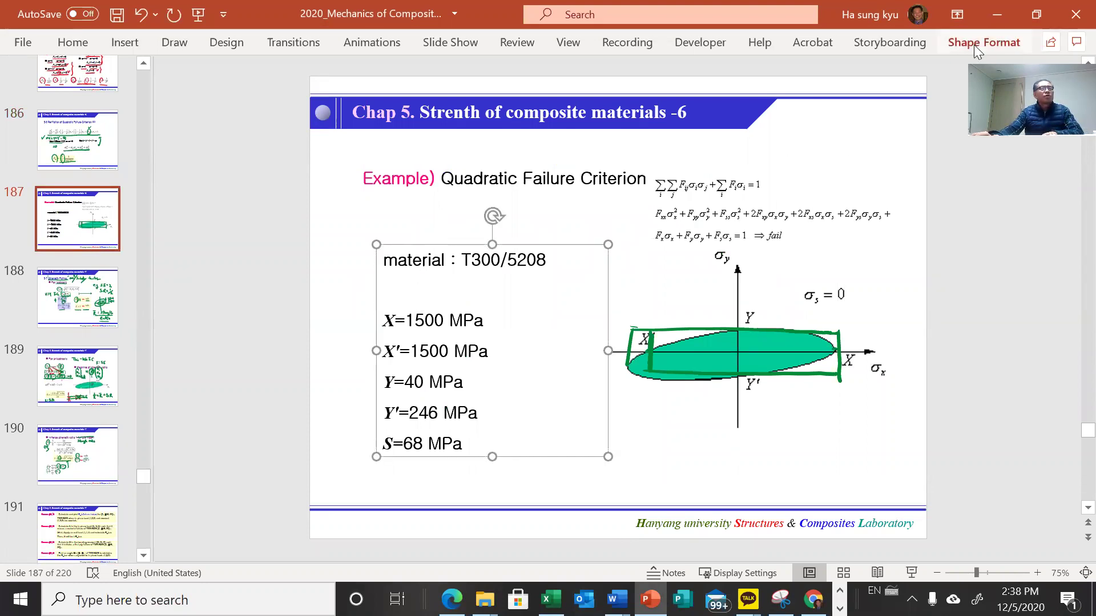
pyautogui.click(986, 18)
pyautogui.scroll(1, 461, 170)
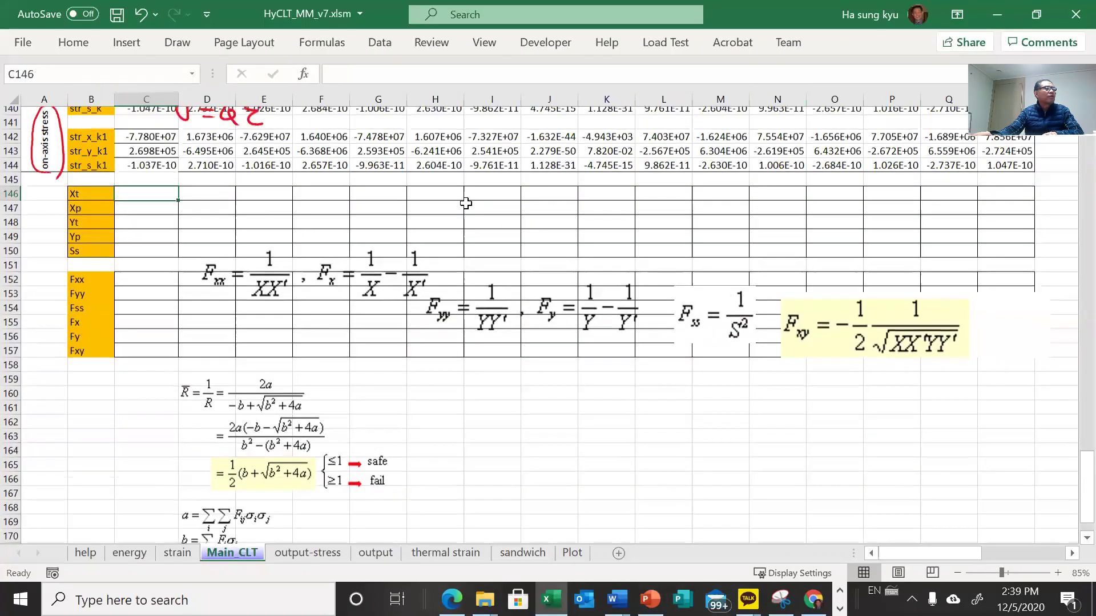
# - Paste the T300/5208 strength text box into Main_CLT, widen it and place it over columns I to N from row 141
pyautogui.click(461, 170)
pyautogui.hotkey('ctrl', 'v')
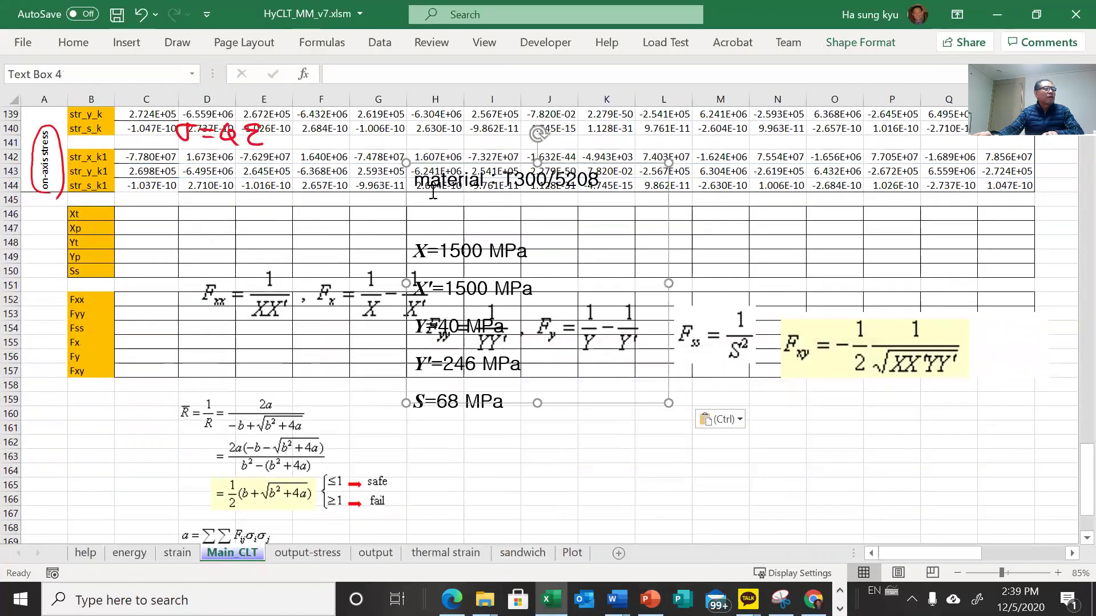
pyautogui.moveTo(401, 160); pyautogui.dragTo(528, 272)
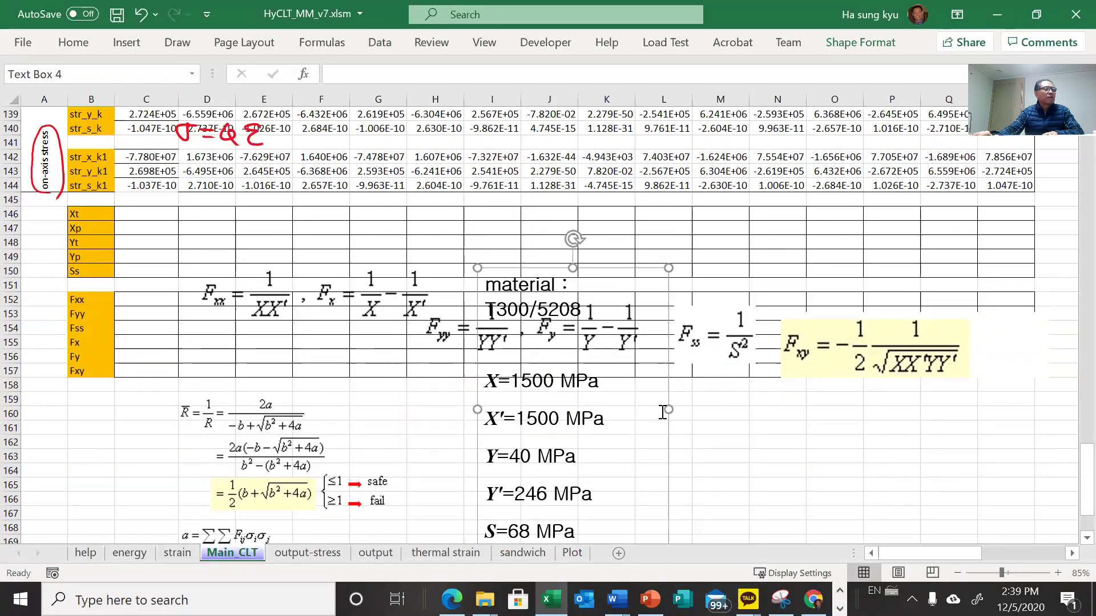
pyautogui.moveTo(790, 413); pyautogui.dragTo(791, 414)
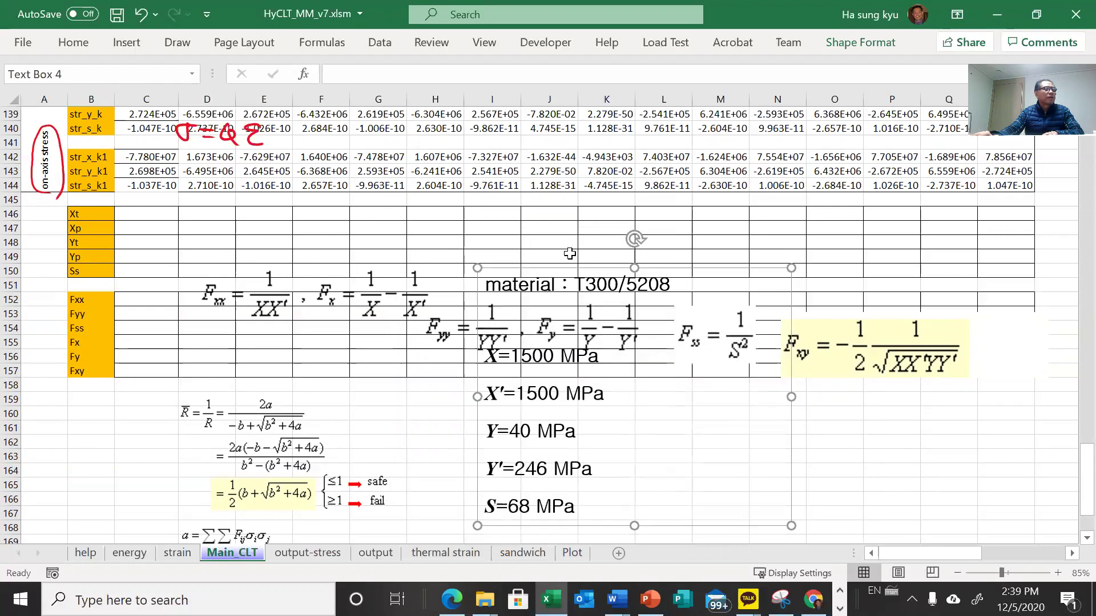
pyautogui.moveTo(566, 267); pyautogui.dragTo(550, 134)
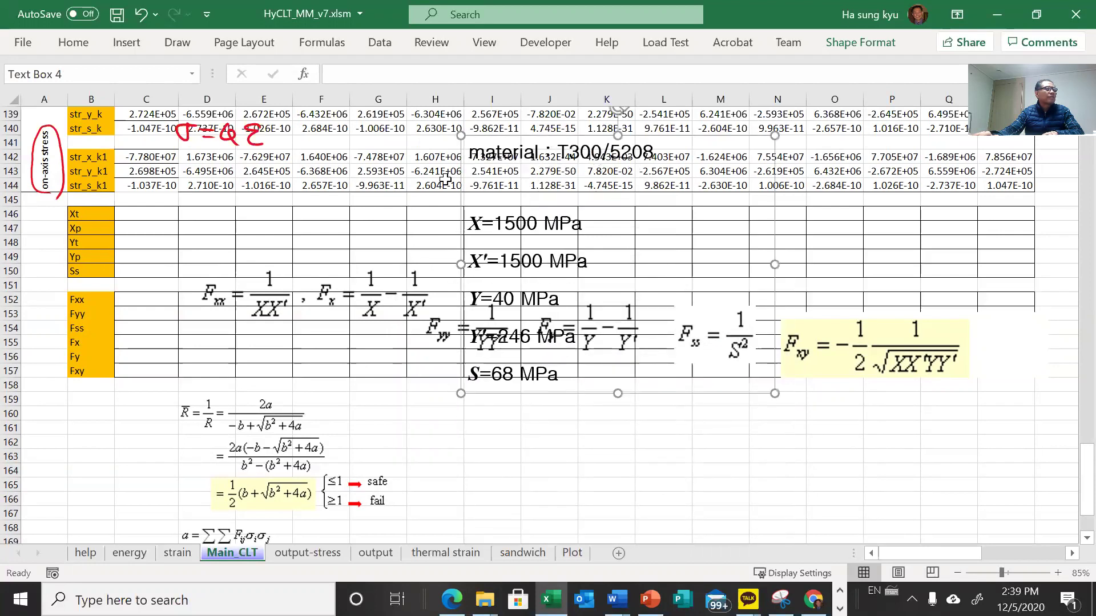
# - Check the ply property inputs at the start of Main_CLT and enter 1.5e9 for ply 1's Xt in C146
pyautogui.click(155, 219)
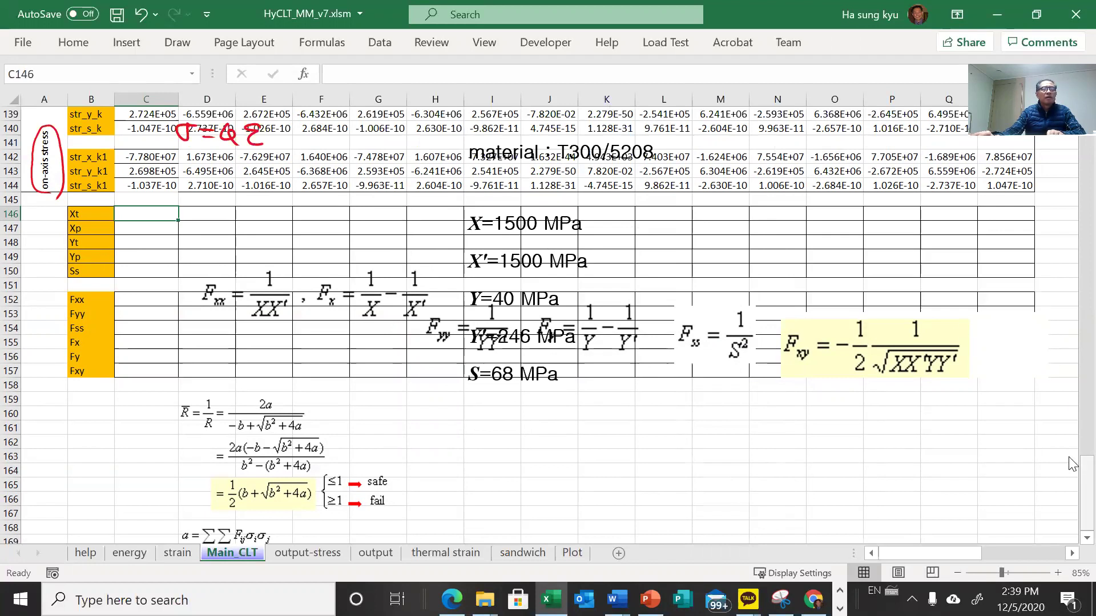
pyautogui.moveTo(1087, 480); pyautogui.dragTo(1073, 151)
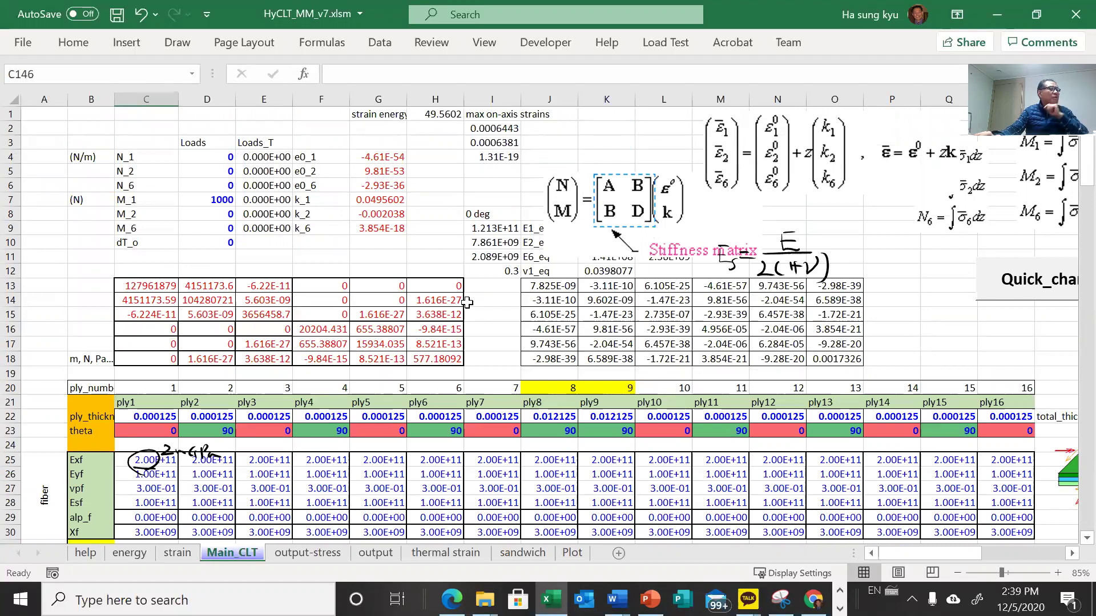
pyautogui.scroll(-1, 467, 302)
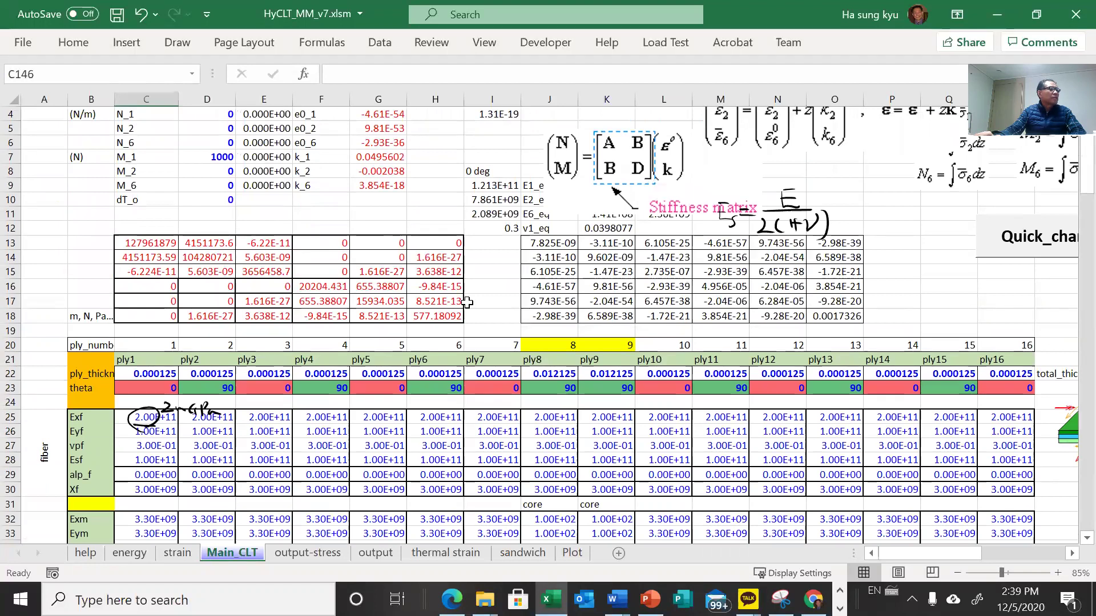
pyautogui.scroll(-2, 467, 303)
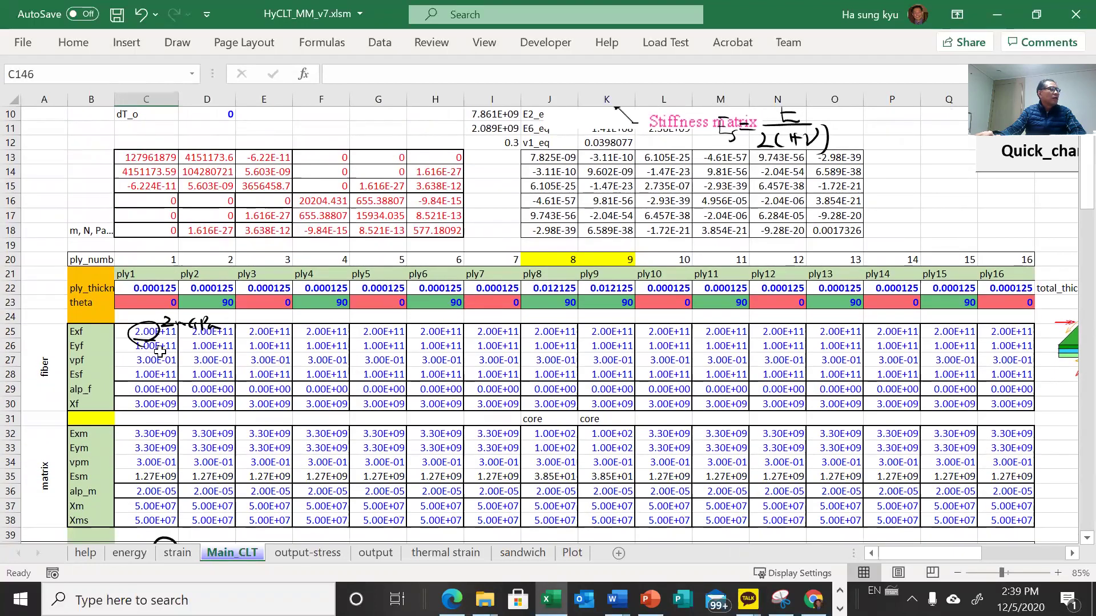
pyautogui.moveTo(1086, 197); pyautogui.dragTo(1065, 533)
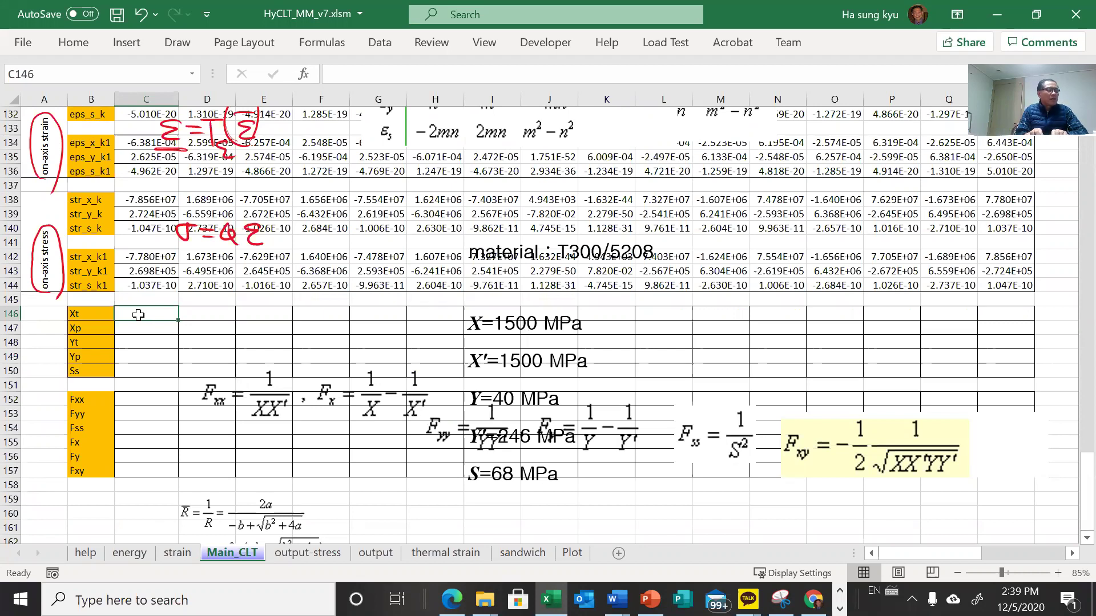
pyautogui.write('1')
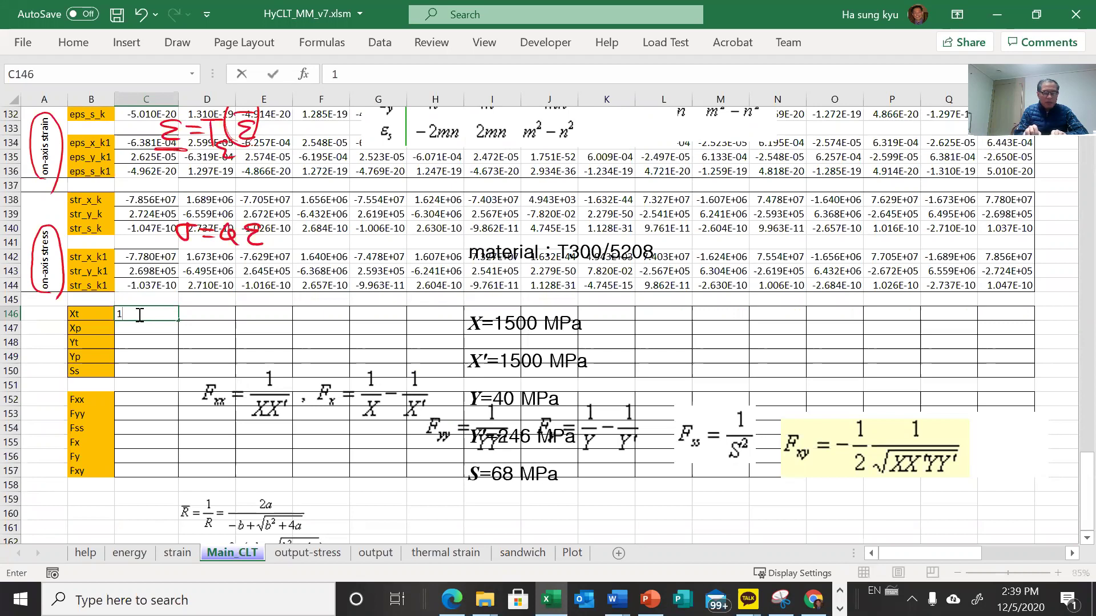
pyautogui.write('.5e9')
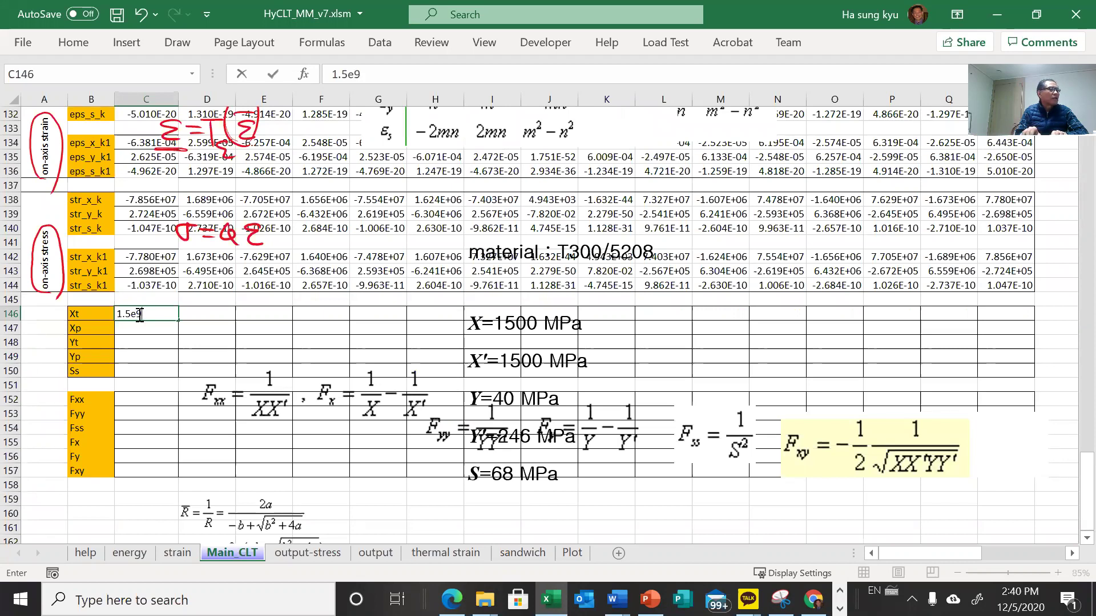
pyautogui.press('Return')
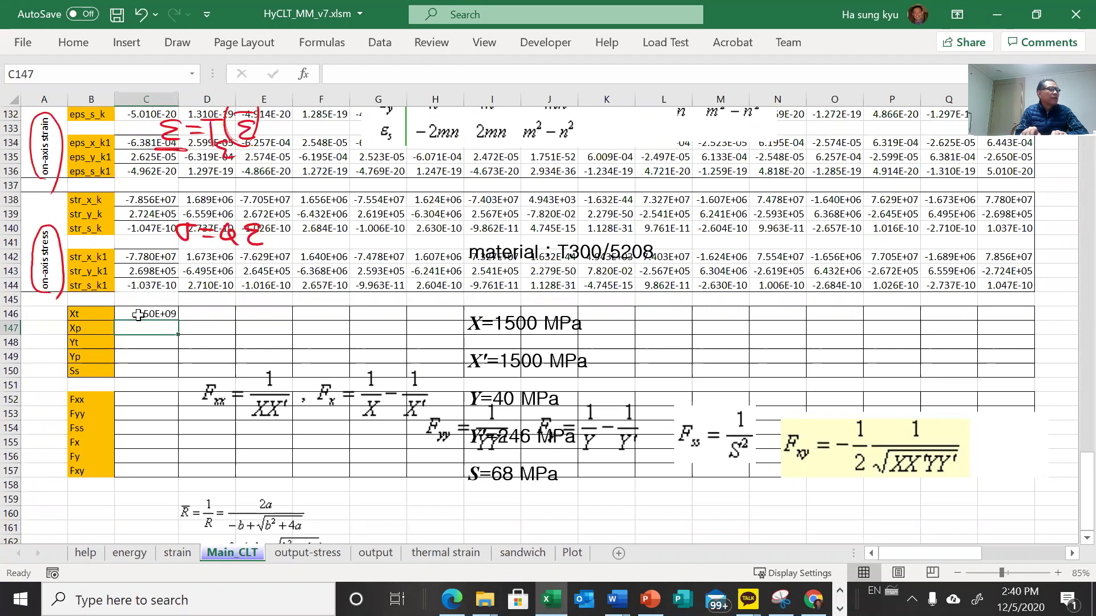
# - Copy ply 1's Xt value from C146 into the Xp cell C147
pyautogui.click(138, 315)
pyautogui.hotkey('ctrl', 'c')
pyautogui.press('Down')
pyautogui.hotkey('ctrl', 'v')
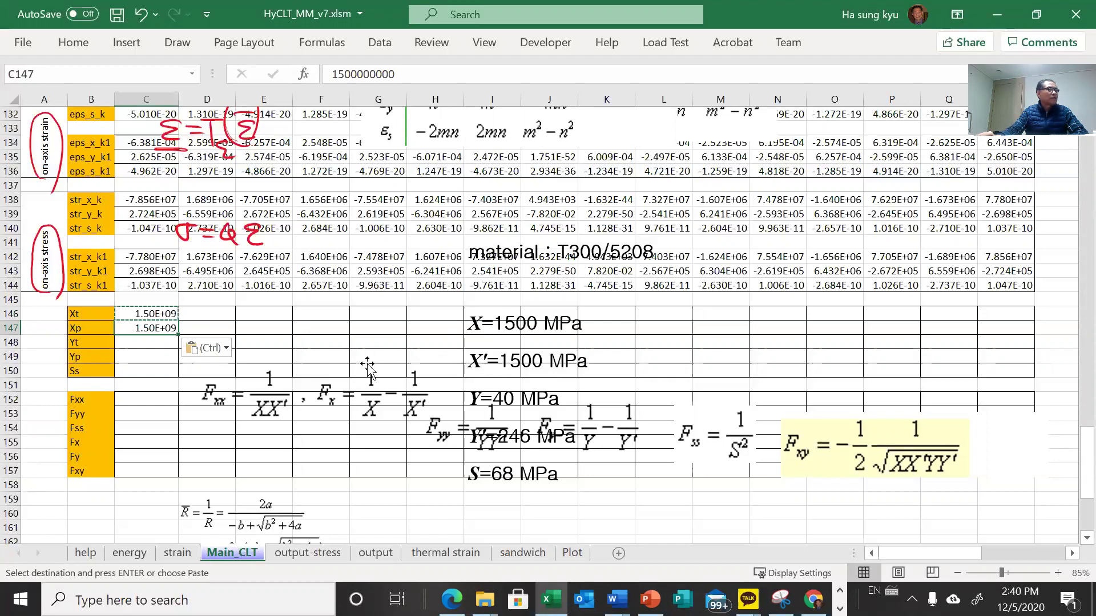
# - Shift the T300/5208 text box up and sideways to start at column H, and enter 40e6 for Yt in C148 and 246e6 for Yp in C149
pyautogui.click(131, 344)
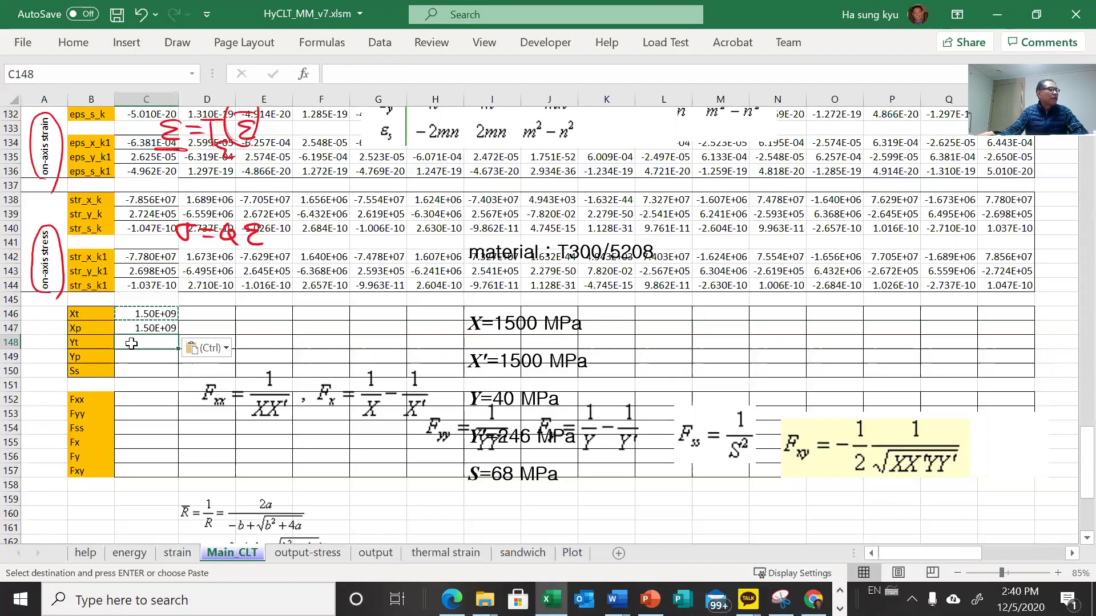
pyautogui.click(496, 400)
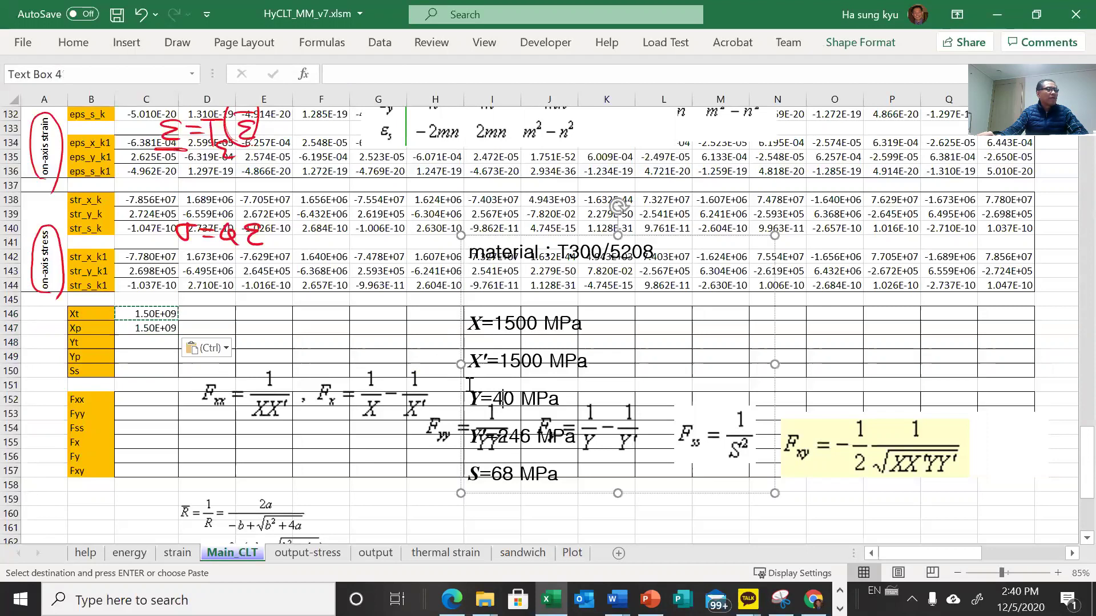
pyautogui.moveTo(462, 313); pyautogui.dragTo(409, 259)
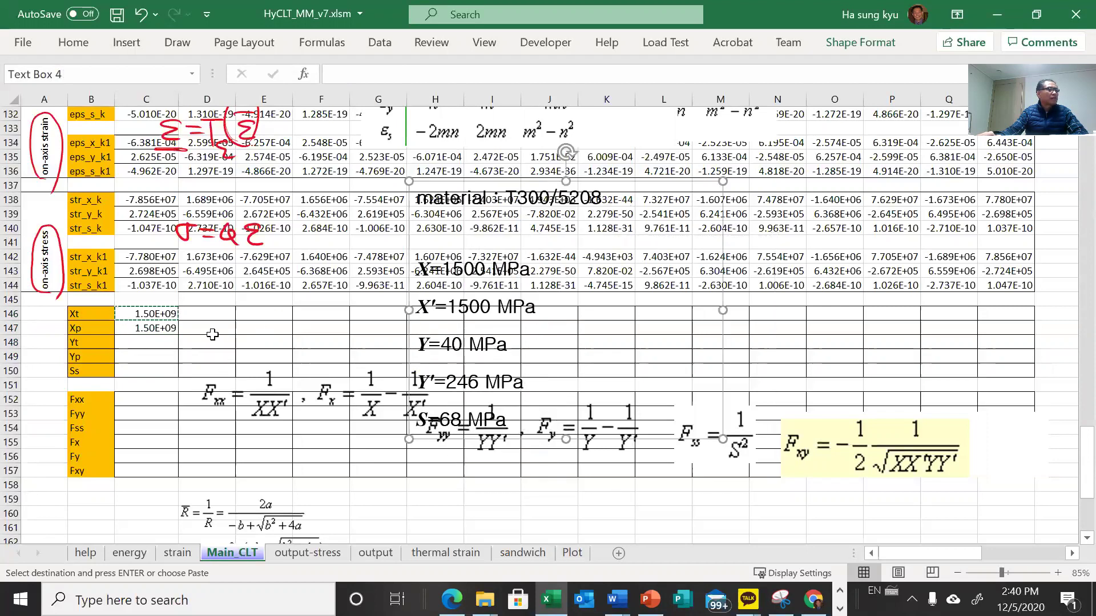
pyautogui.click(135, 342)
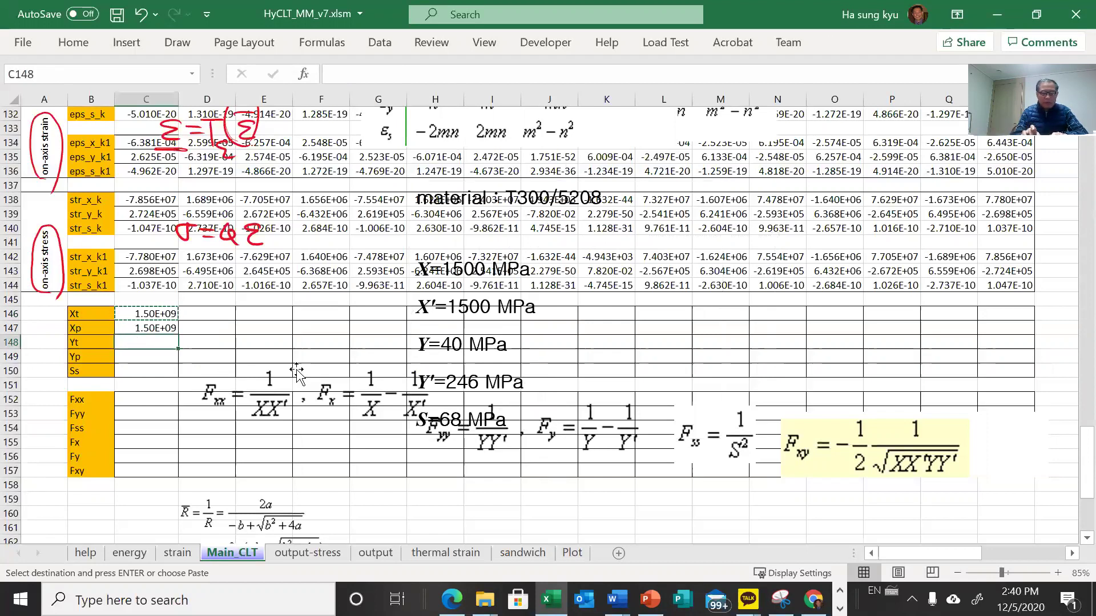
pyautogui.write('40e')
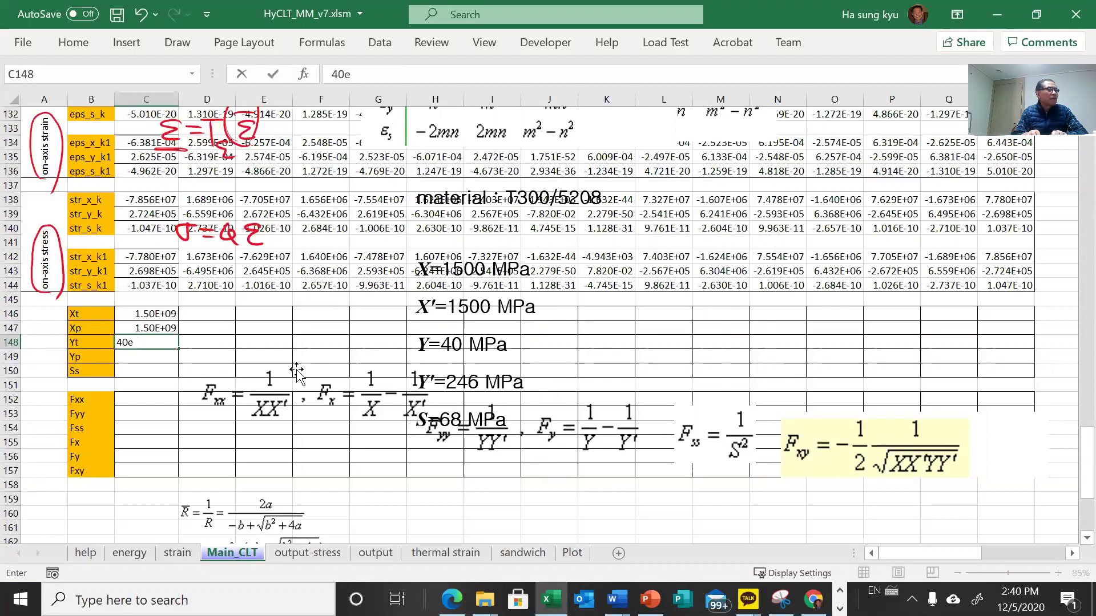
pyautogui.write('6')
pyautogui.press('Return')
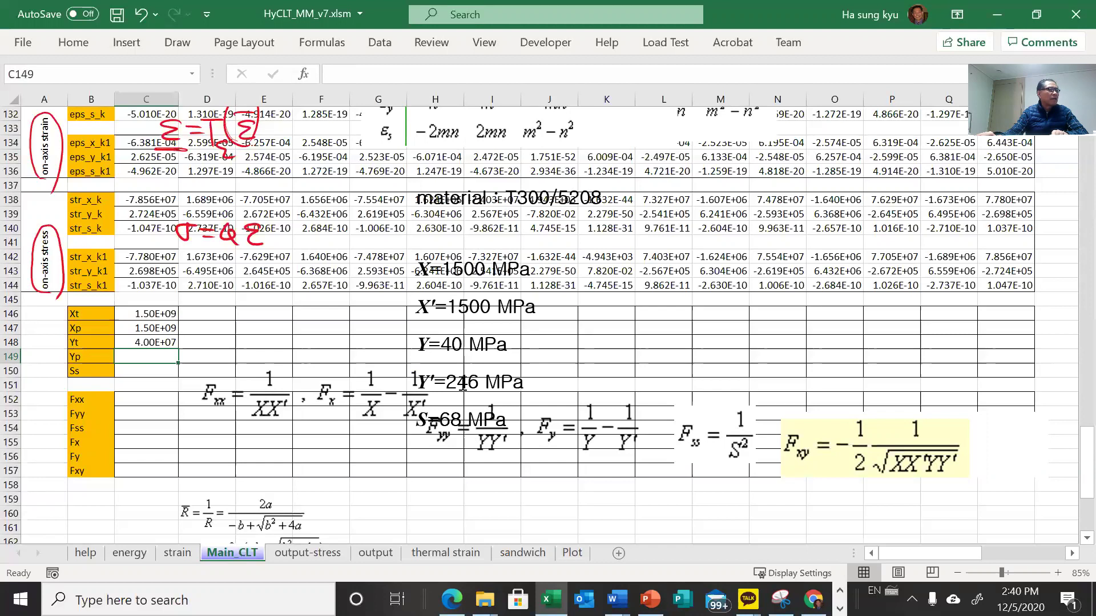
pyautogui.write('246e6')
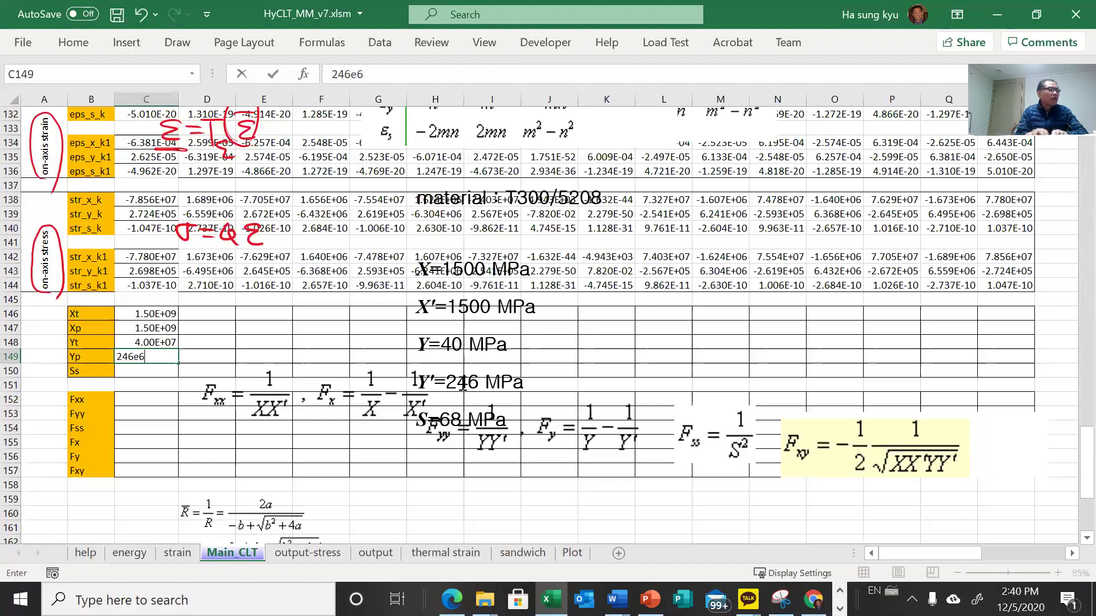
pyautogui.press('Return')
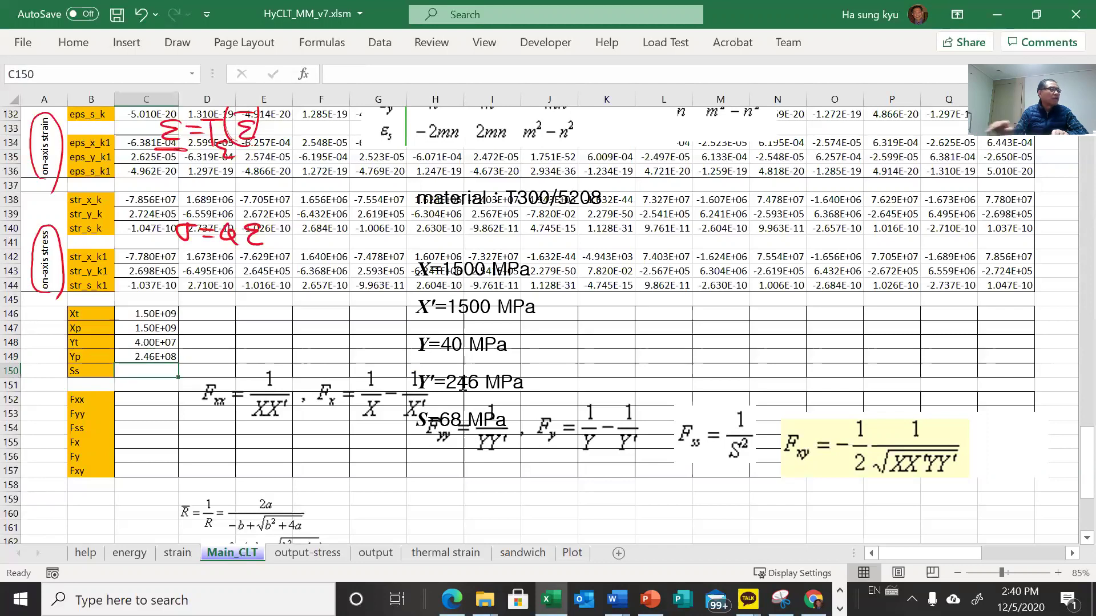
# - Move the T300/5208 text box over columns J to O and enter 68e6 for Ss in C150
pyautogui.click(452, 344)
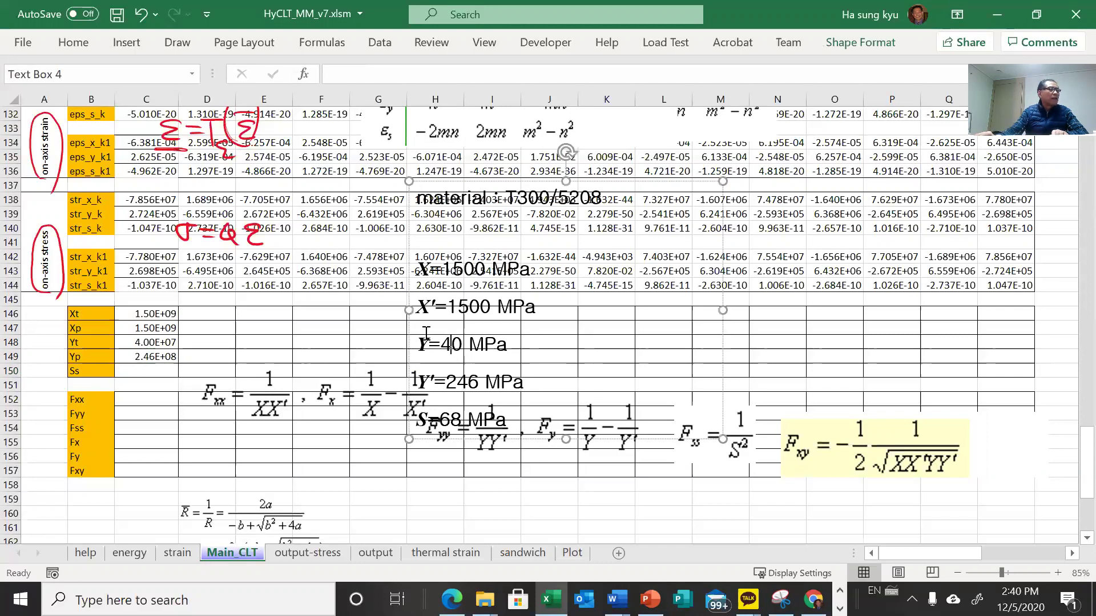
pyautogui.moveTo(409, 280); pyautogui.dragTo(545, 218)
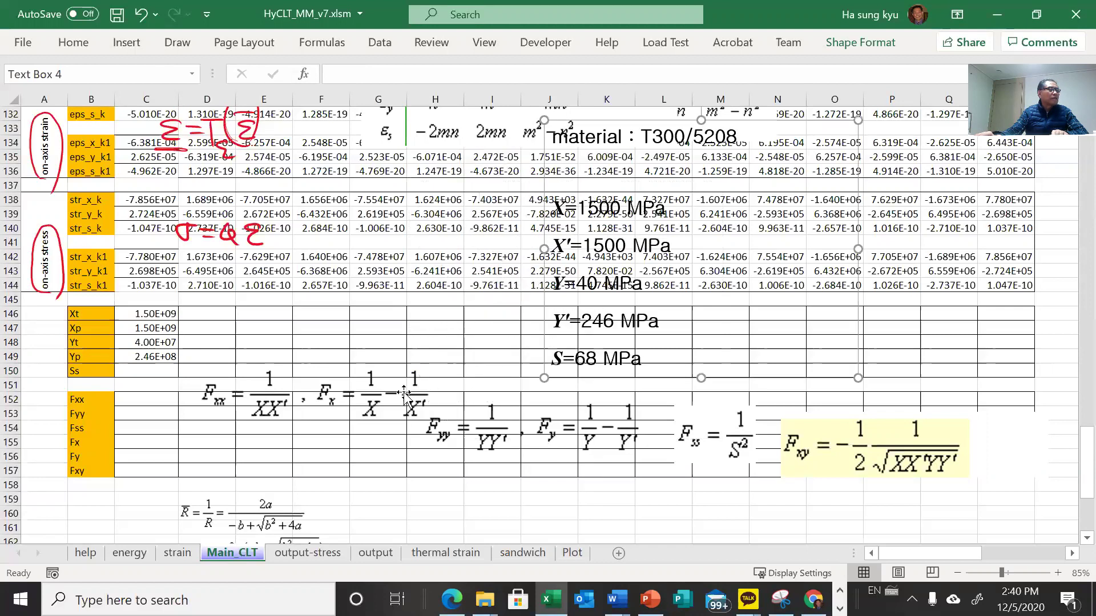
pyautogui.click(148, 373)
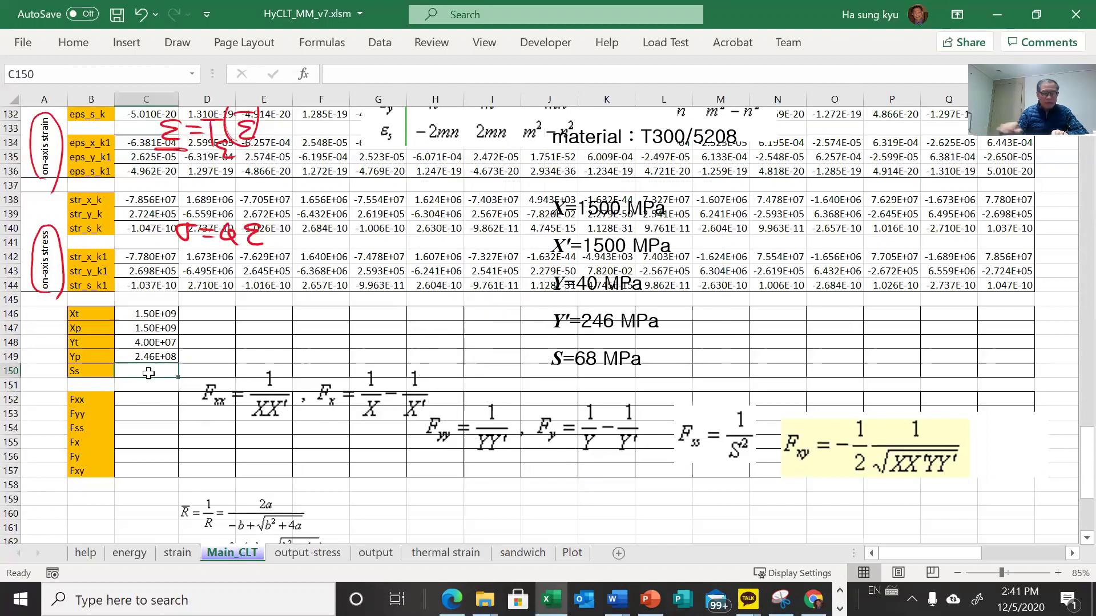
pyautogui.write('68')
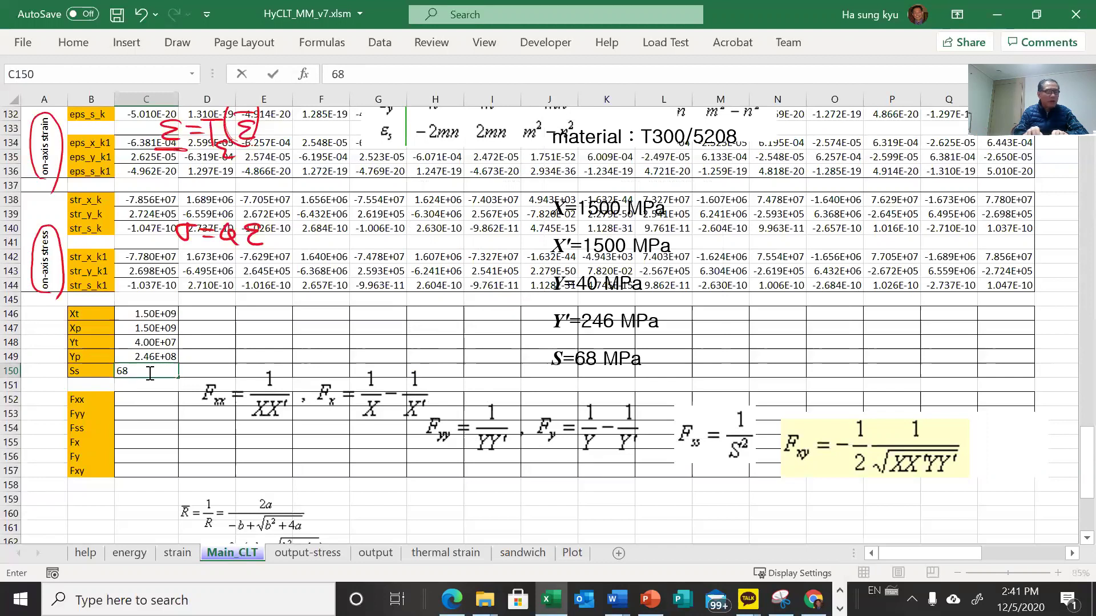
pyautogui.write('e6')
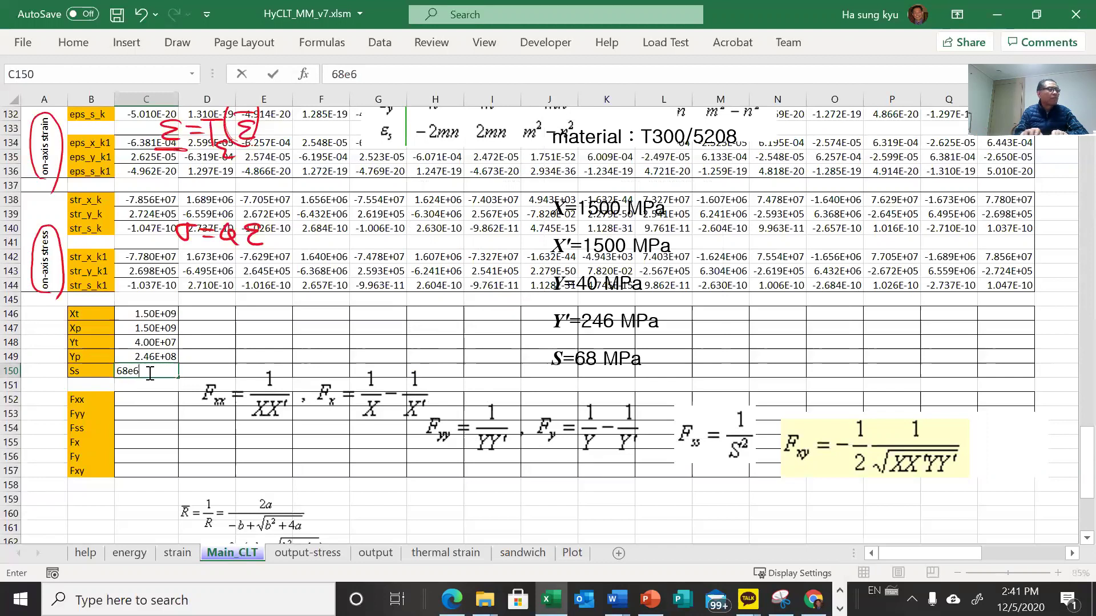
pyautogui.press('Return')
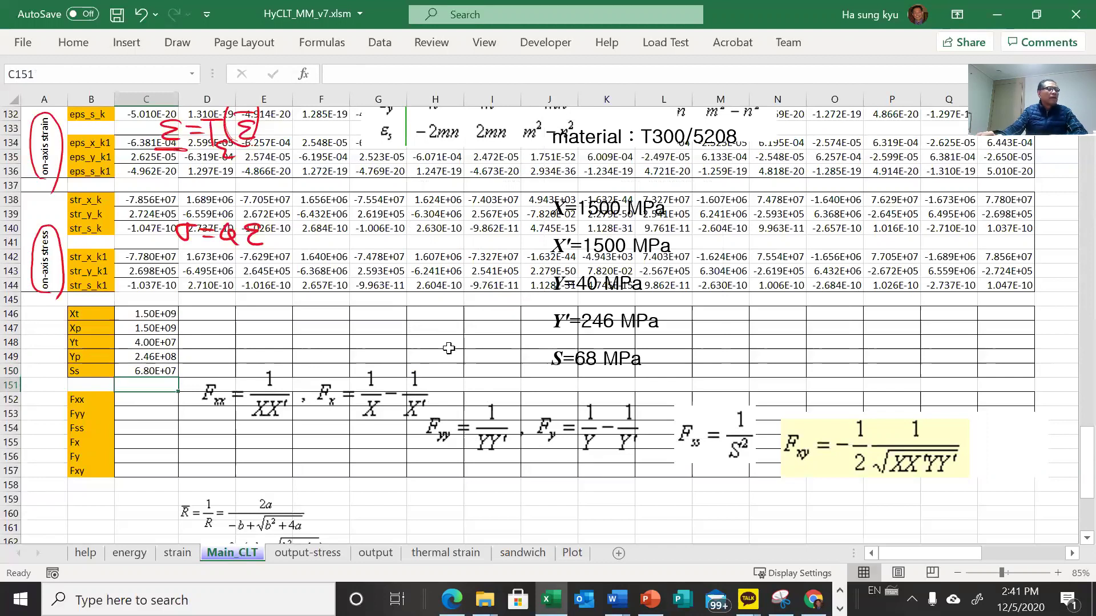
# - Move the T300/5208 text box back over columns I to N from about row 134 and point out its material name
pyautogui.click(584, 303)
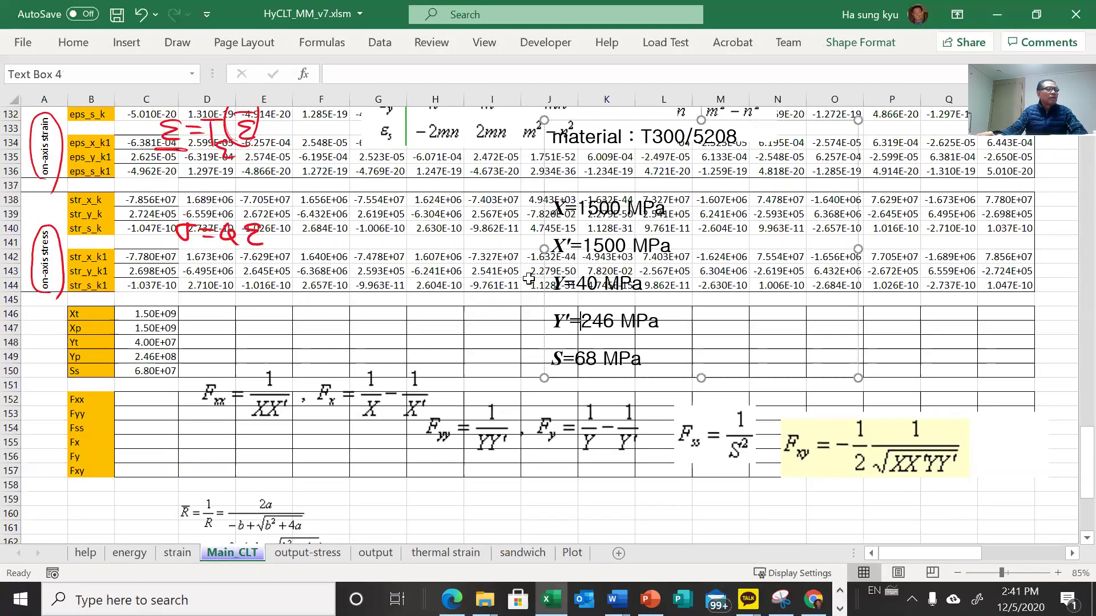
pyautogui.moveTo(545, 279); pyautogui.dragTo(460, 309)
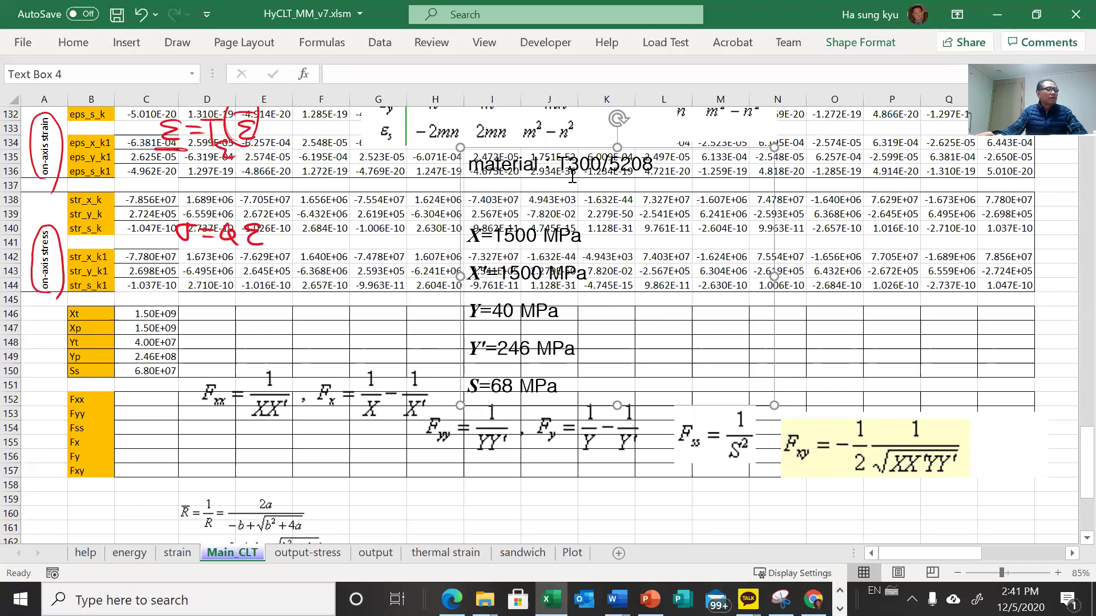
pyautogui.doubleClick(620, 166)
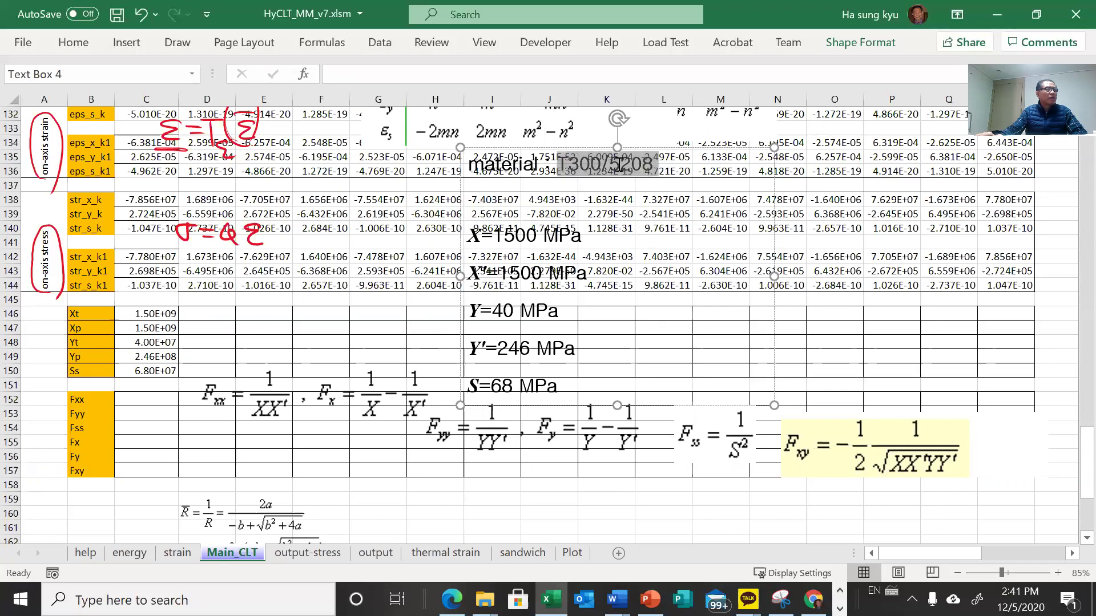
pyautogui.press('Down')
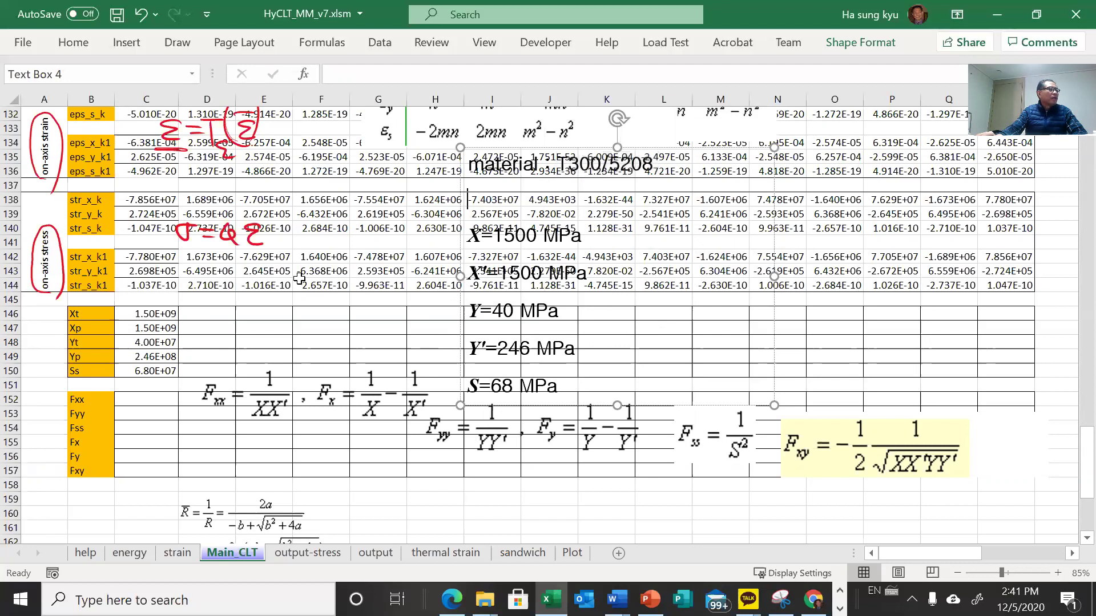
# - Copy ply 1's strengths Xt to Ss in C146:C150 across all sixteen plies through column R
pyautogui.moveTo(153, 314); pyautogui.dragTo(151, 368)
pyautogui.hotkey('ctrl', 'c')
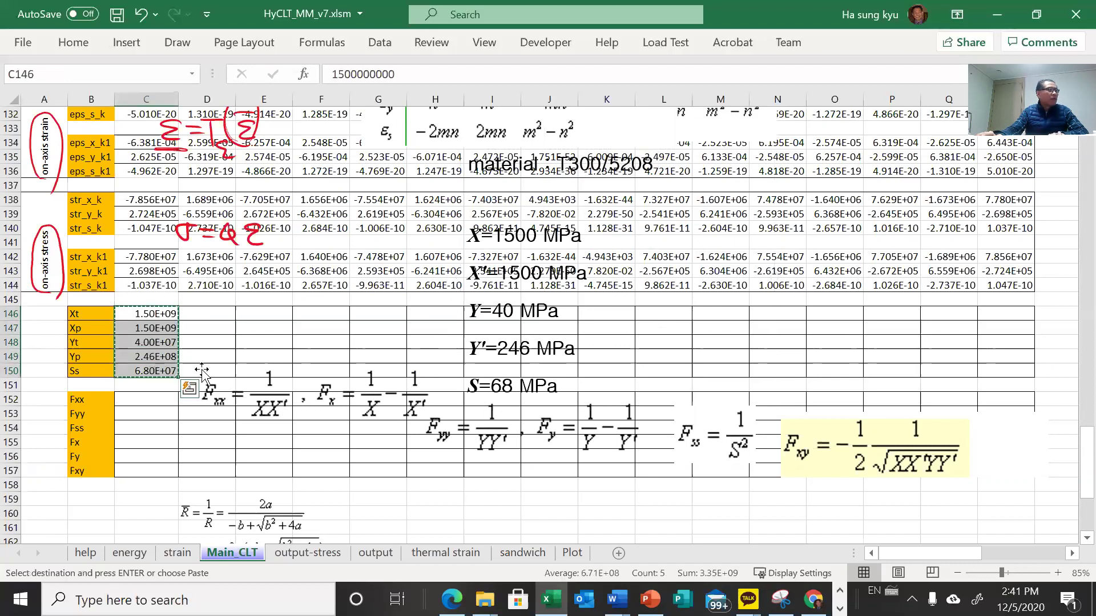
pyautogui.keyDown('shift'); pyautogui.click(1000, 367); pyautogui.keyUp('shift')
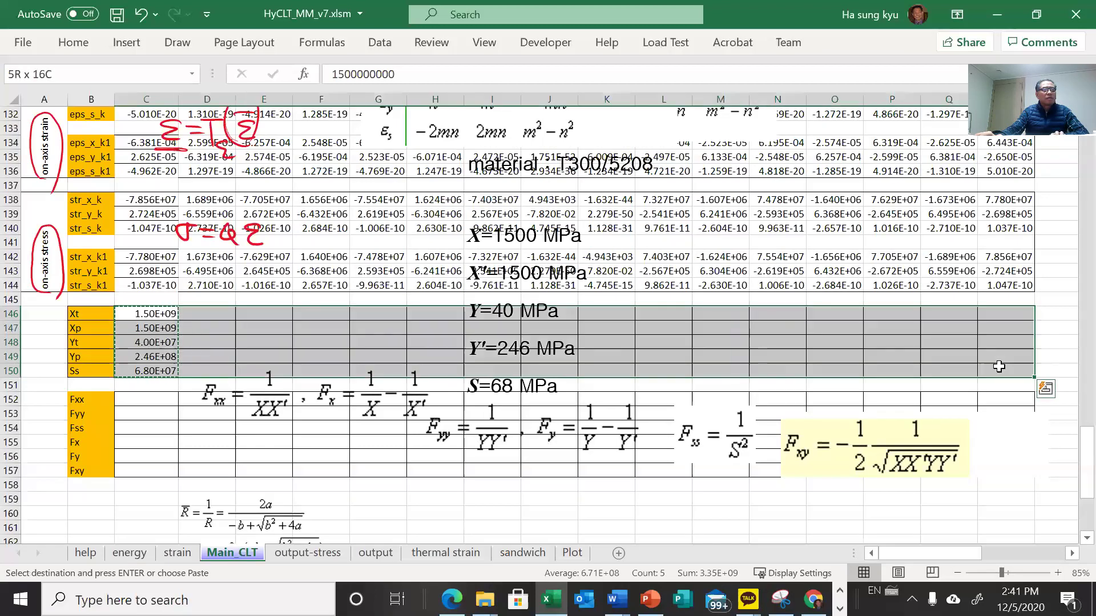
pyautogui.hotkey('ctrl', 'v')
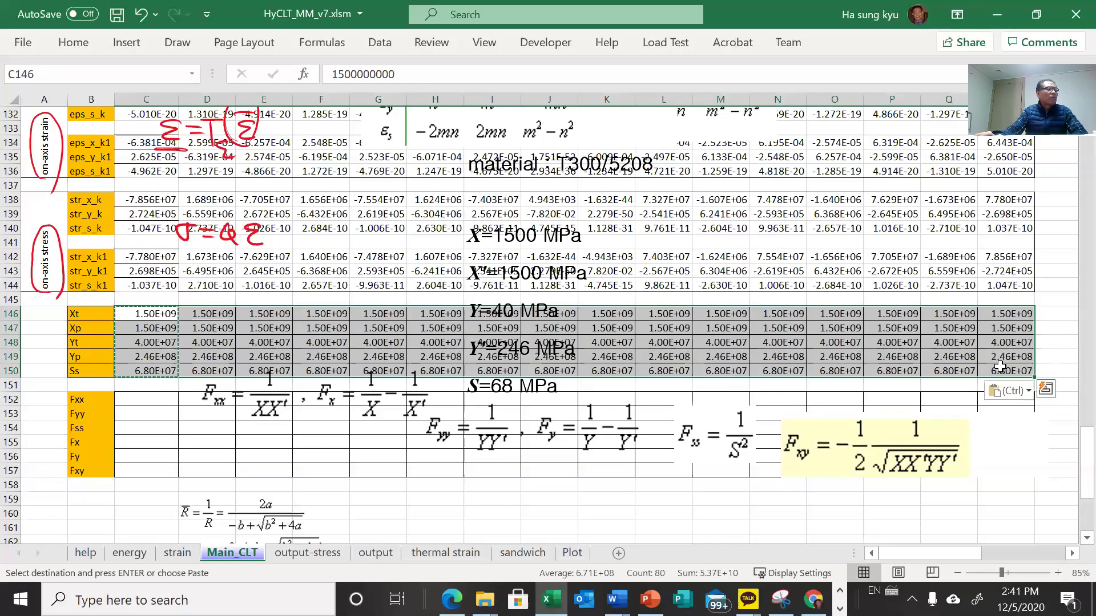
# - Enter the Fxx formula =1/(Xt*Xp) in C152 to calculate it for all sixteen plies
pyautogui.scroll(-1, 605, 413)
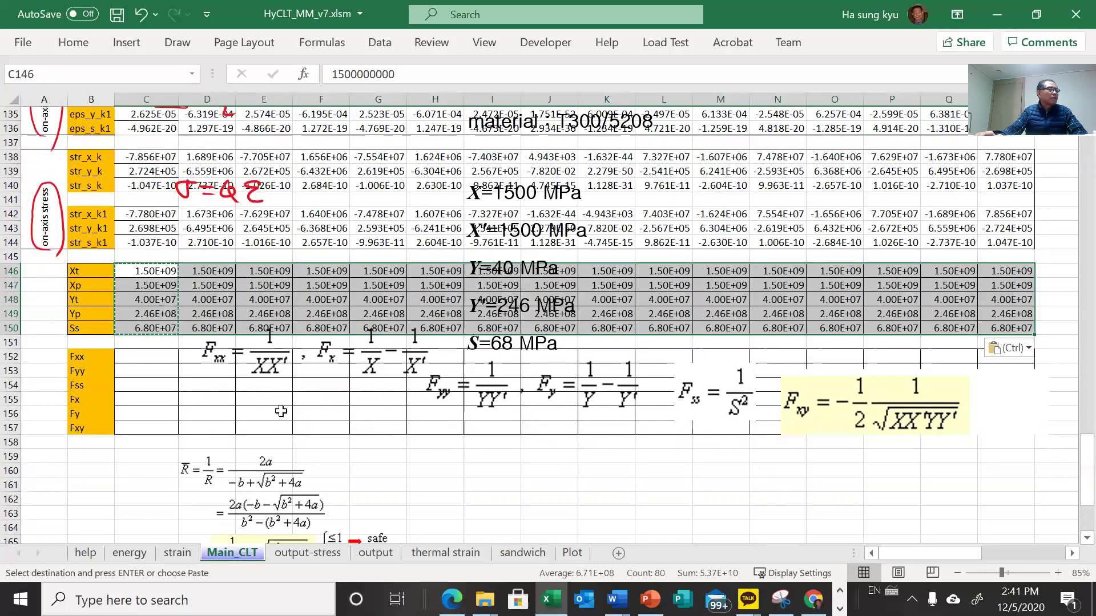
pyautogui.click(142, 359)
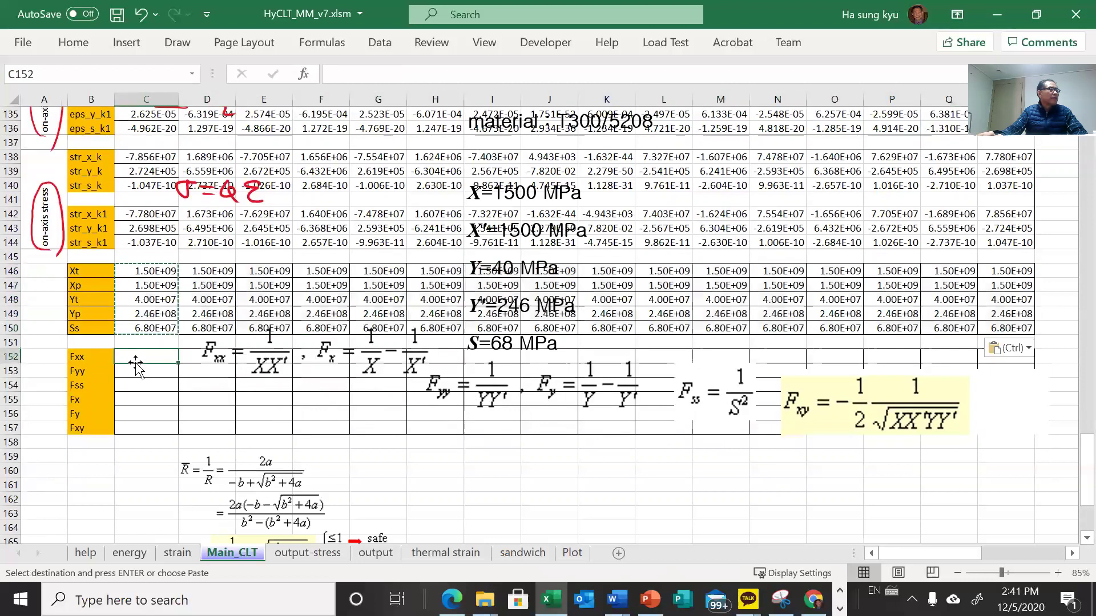
pyautogui.click(262, 372)
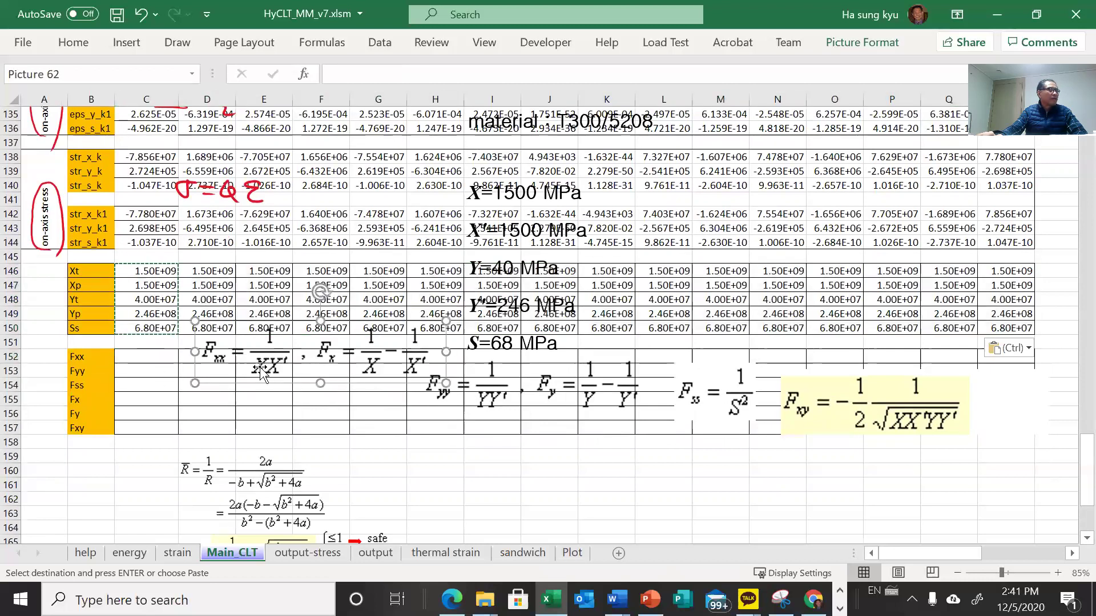
pyautogui.click(148, 356)
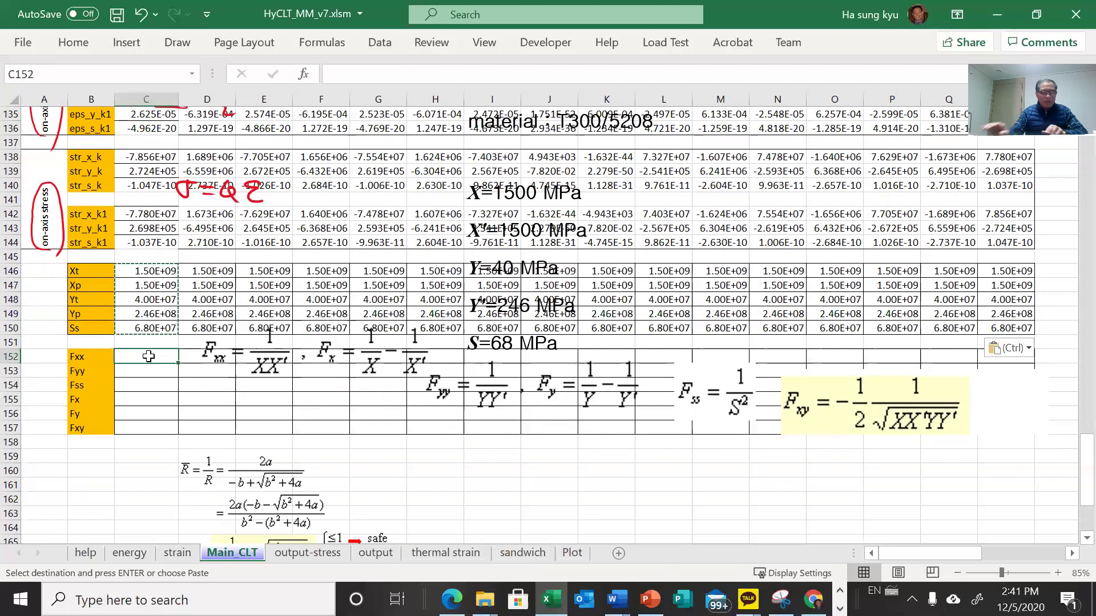
pyautogui.write('=1/')
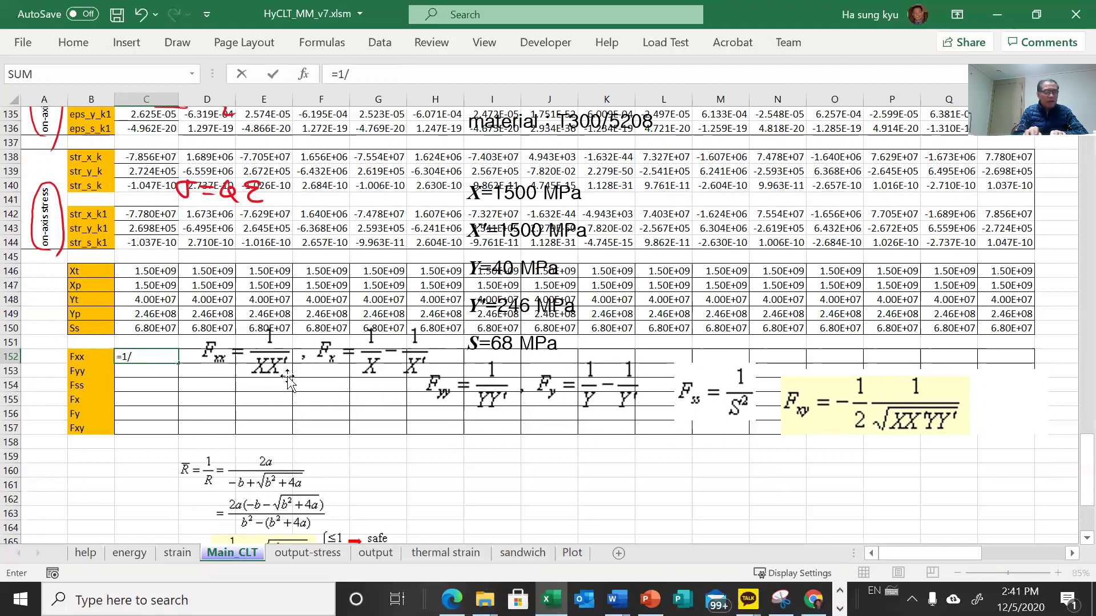
pyautogui.write('(X')
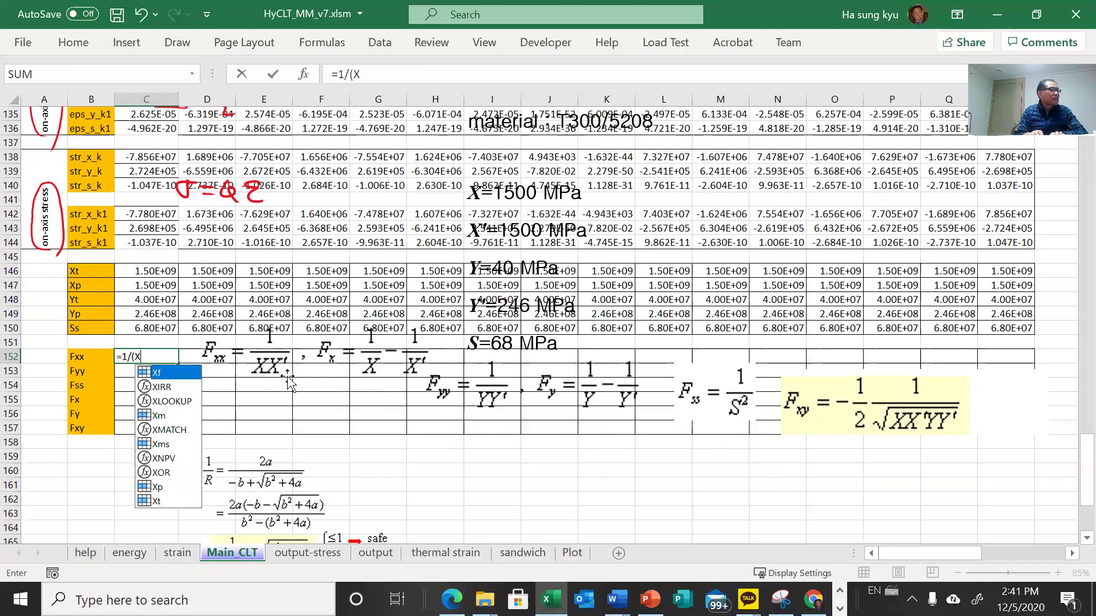
pyautogui.write('t')
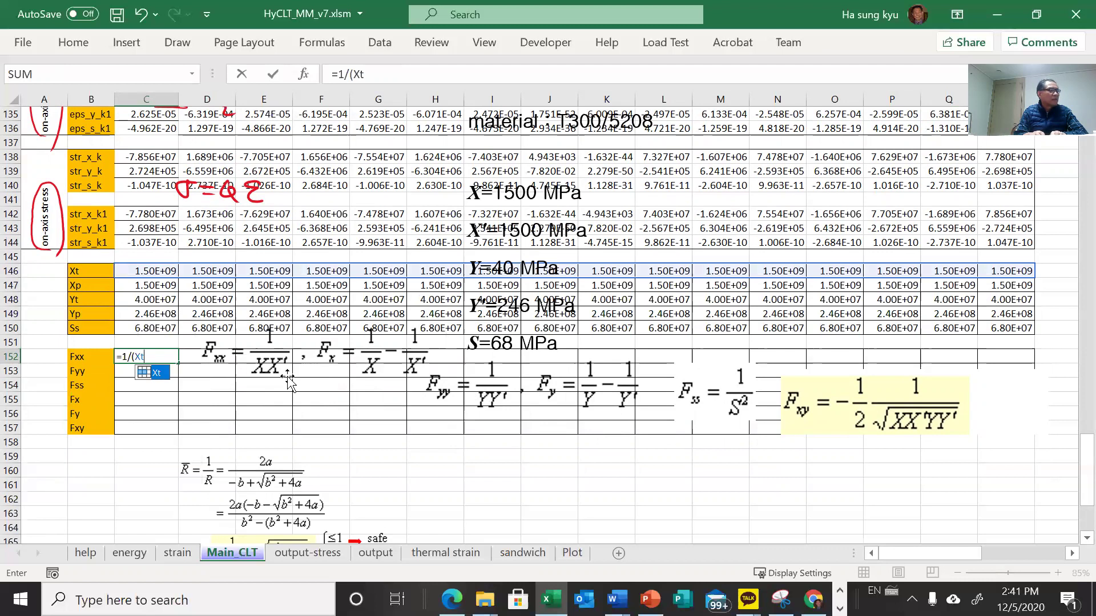
pyautogui.write('*')
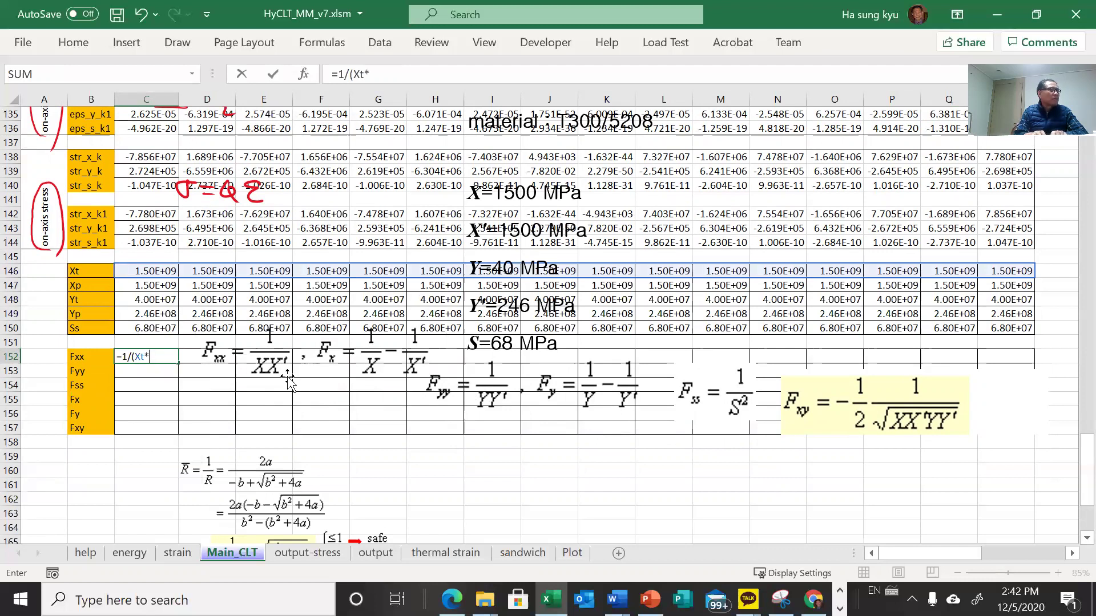
pyautogui.write('X')
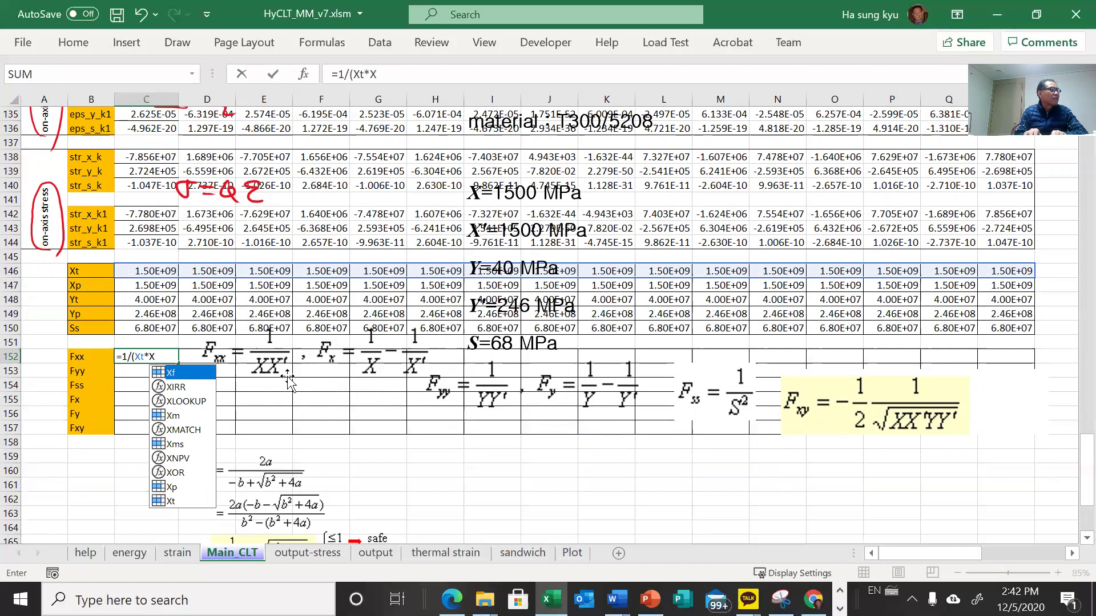
pyautogui.write('[')
pyautogui.press('BackSpace')
pyautogui.write('p)')
pyautogui.press('Return')
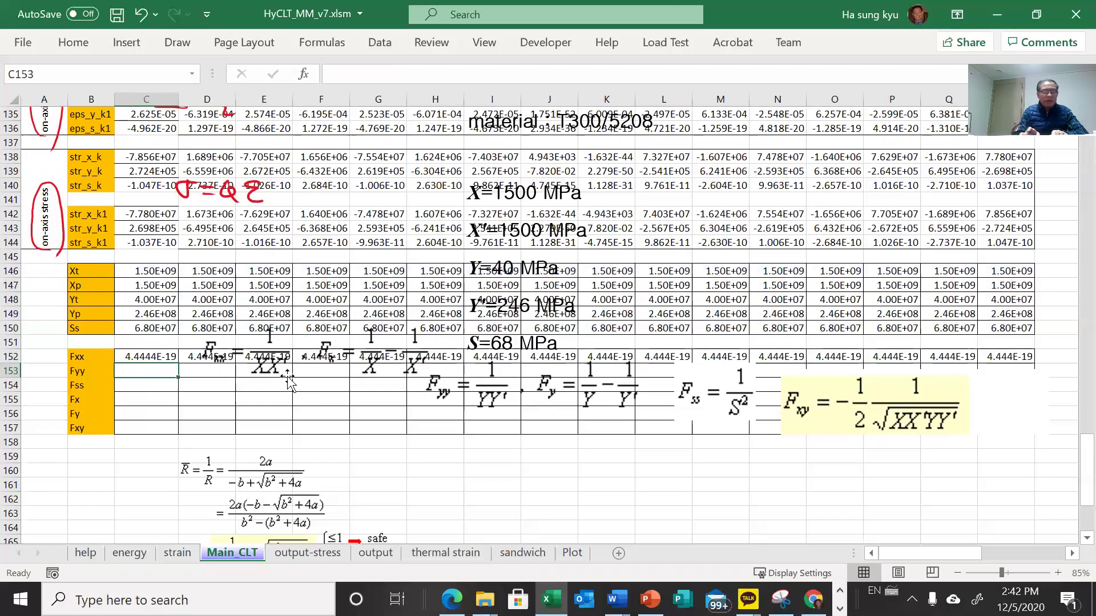
# - Enter the Fyy formula =1/(Yt*Yp) in C153 to calculate it for all sixteen plies
pyautogui.write('=')
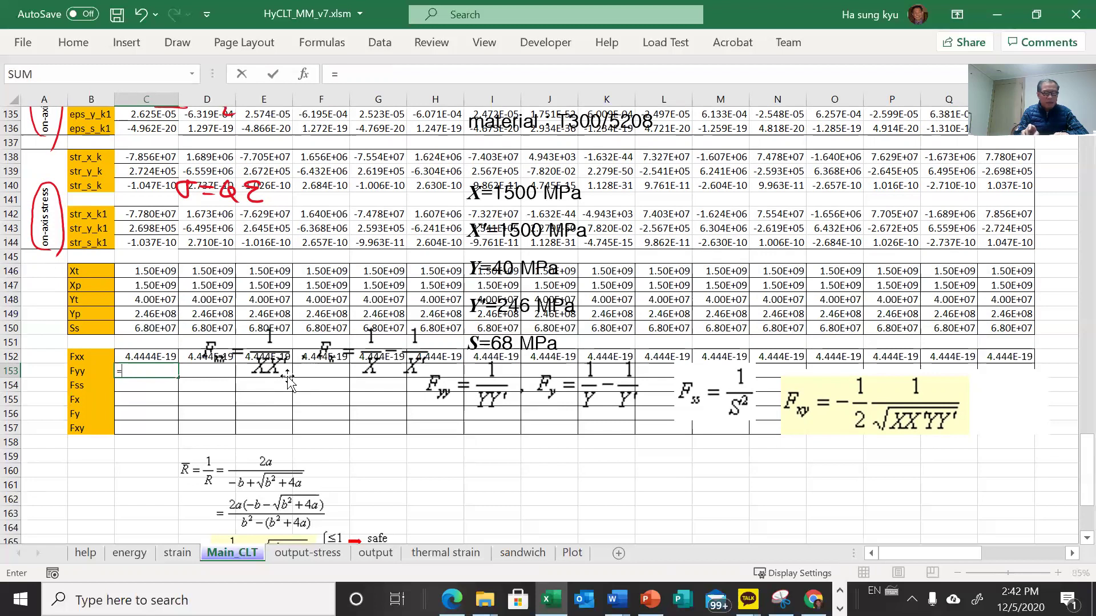
pyautogui.write('1/(')
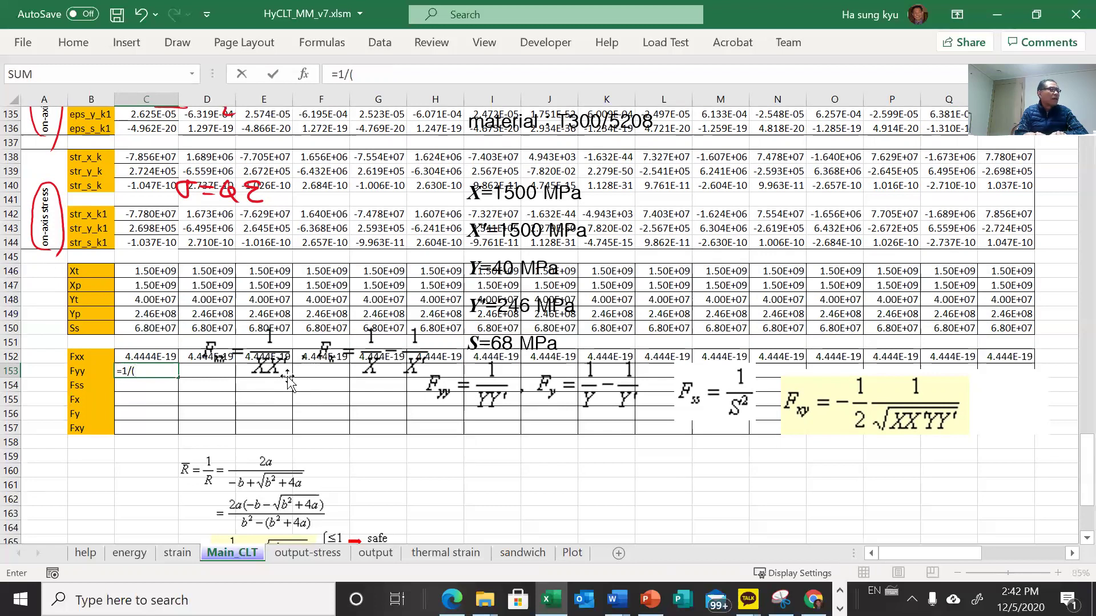
pyautogui.write('Y')
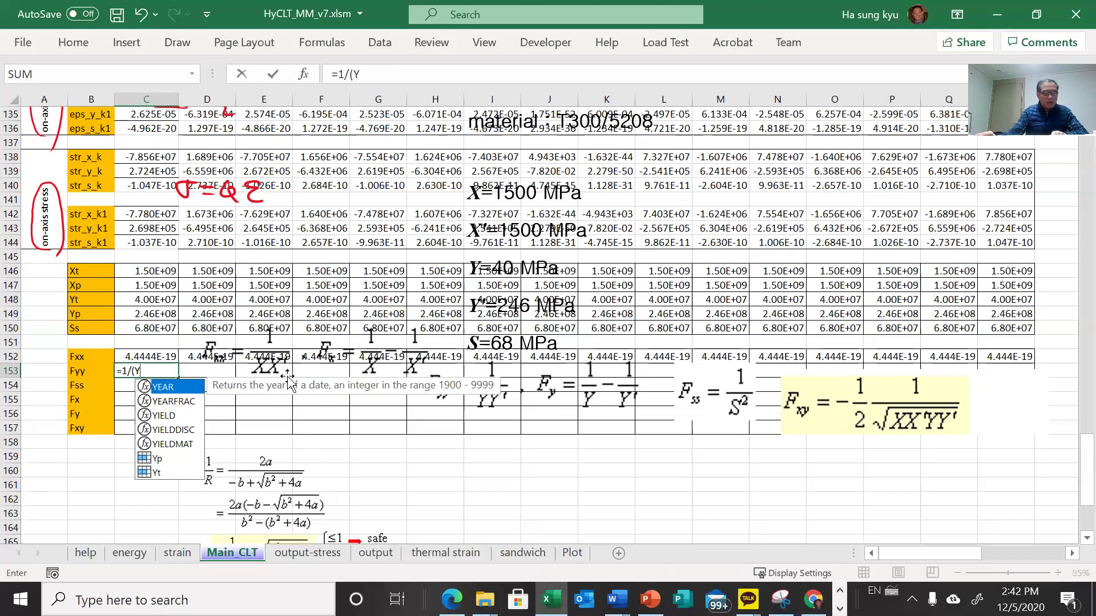
pyautogui.write('t*')
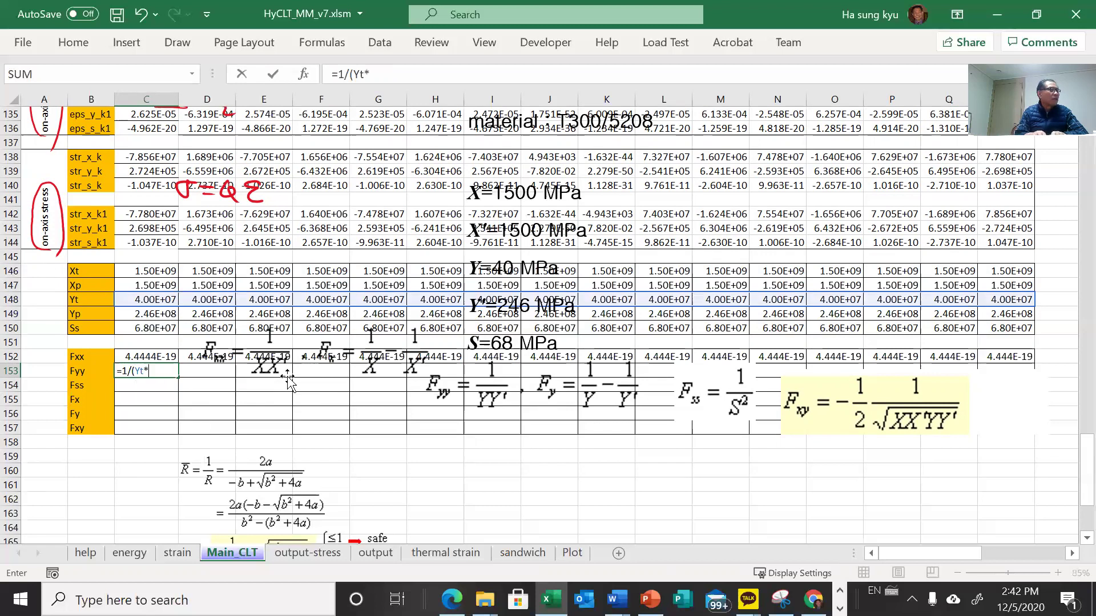
pyautogui.write('T')
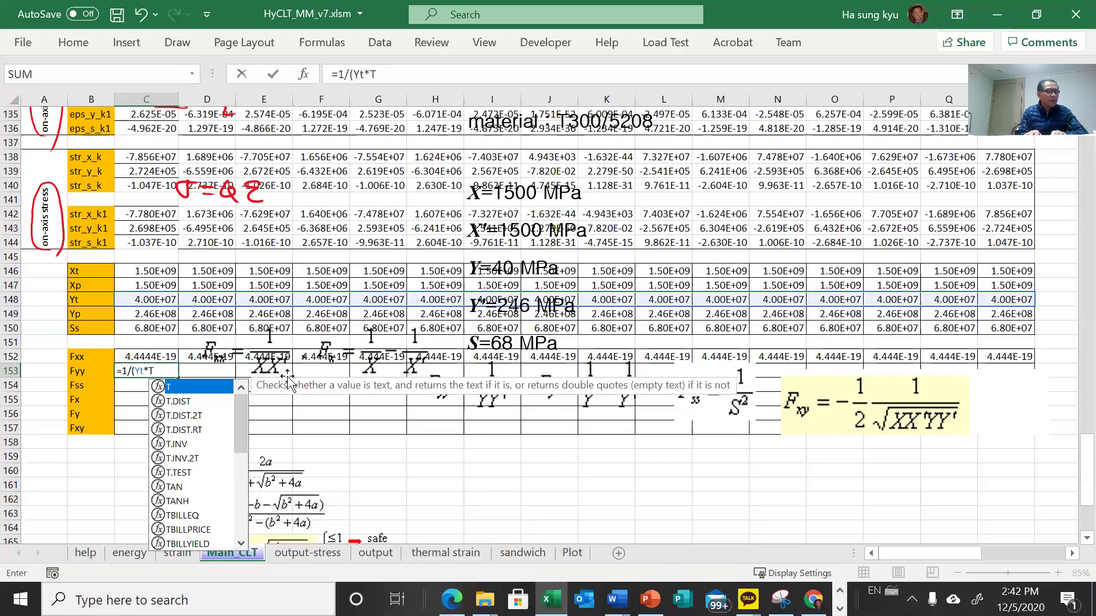
pyautogui.press('BackSpace')
pyautogui.write('Y')
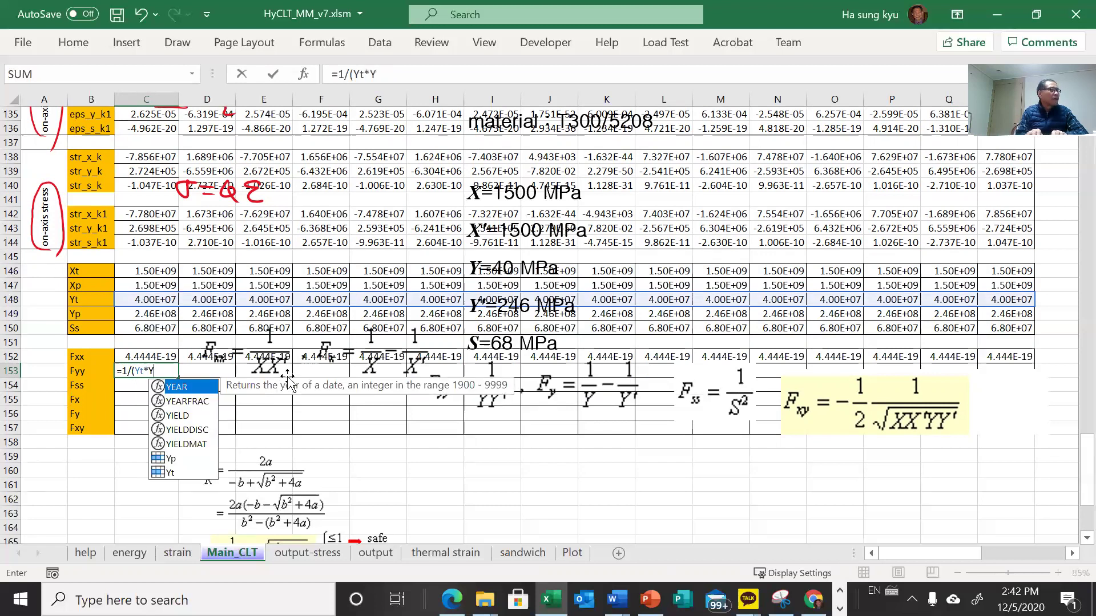
pyautogui.write('p')
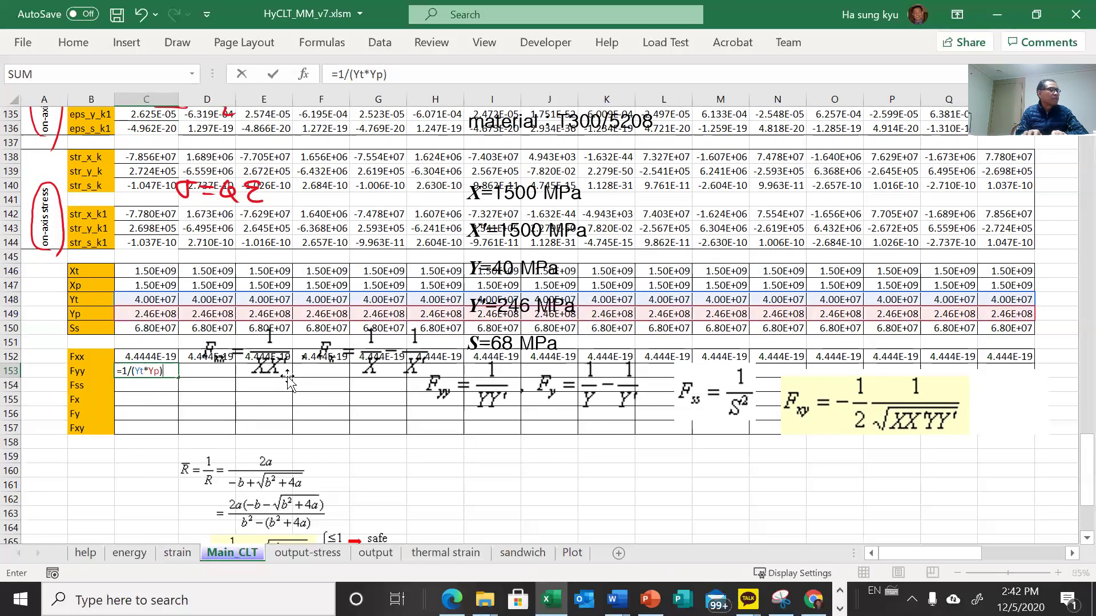
pyautogui.press('Return')
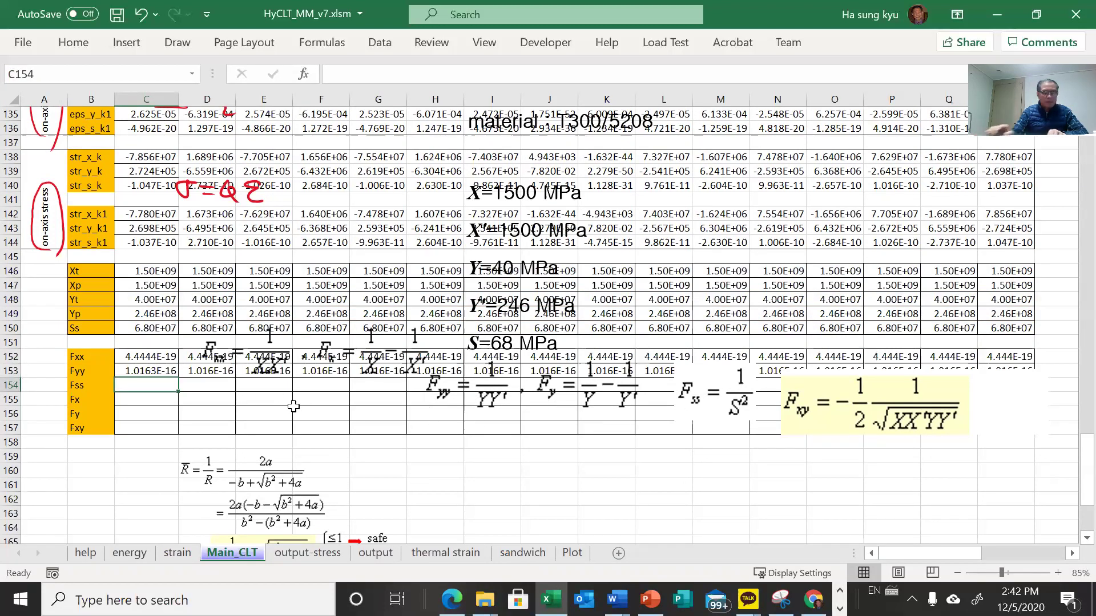
# - Enter the Fss formula =1/Ss^2 in C154, using the shear strength row
pyautogui.write('=1')
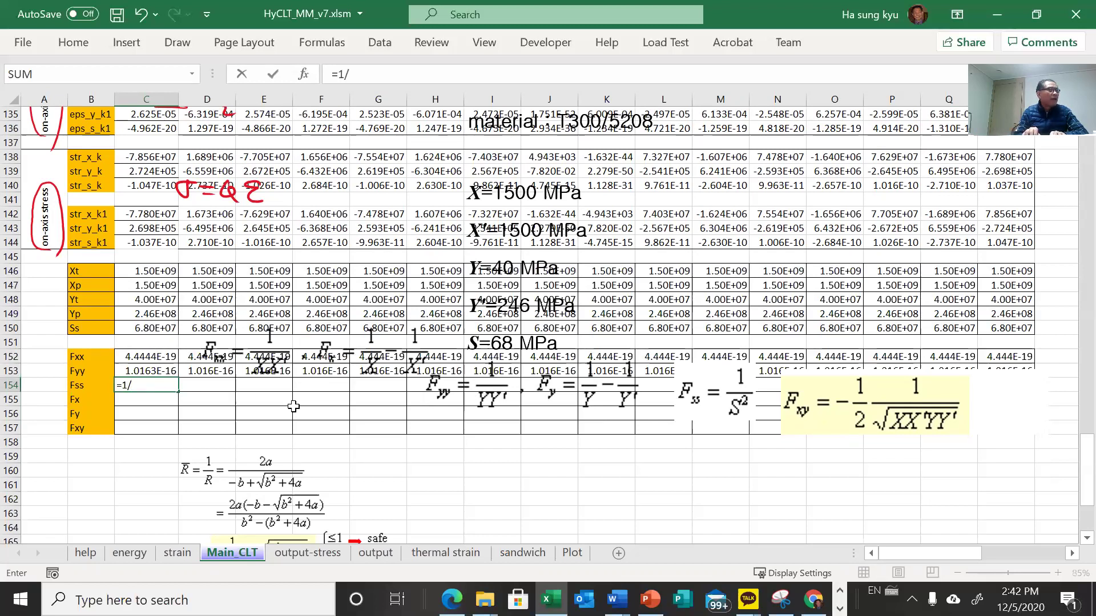
pyautogui.write('/Ss')
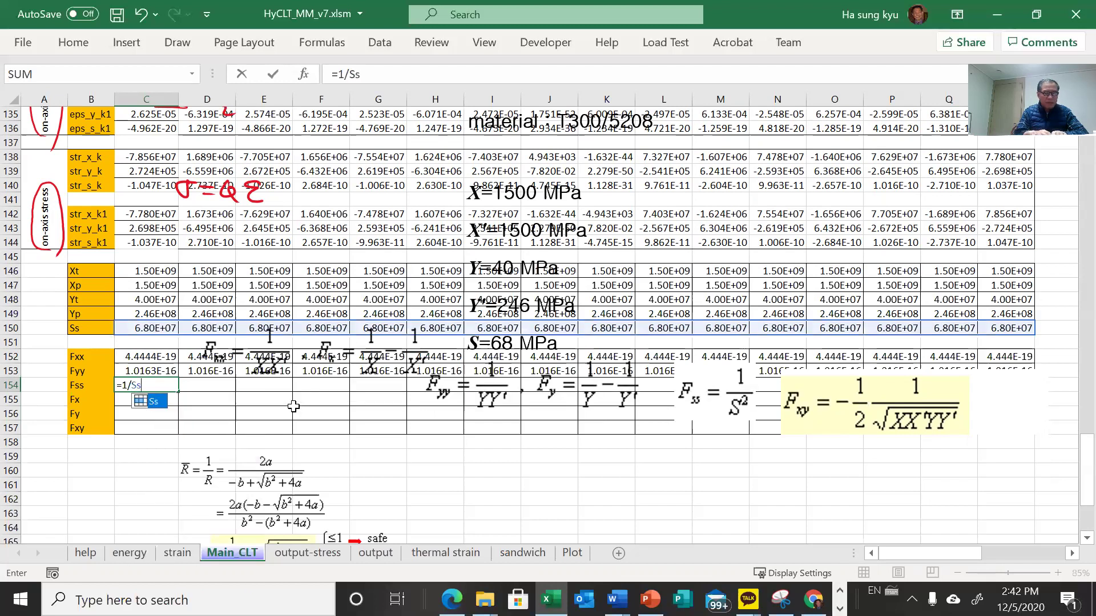
pyautogui.write('^2')
pyautogui.press('Return')
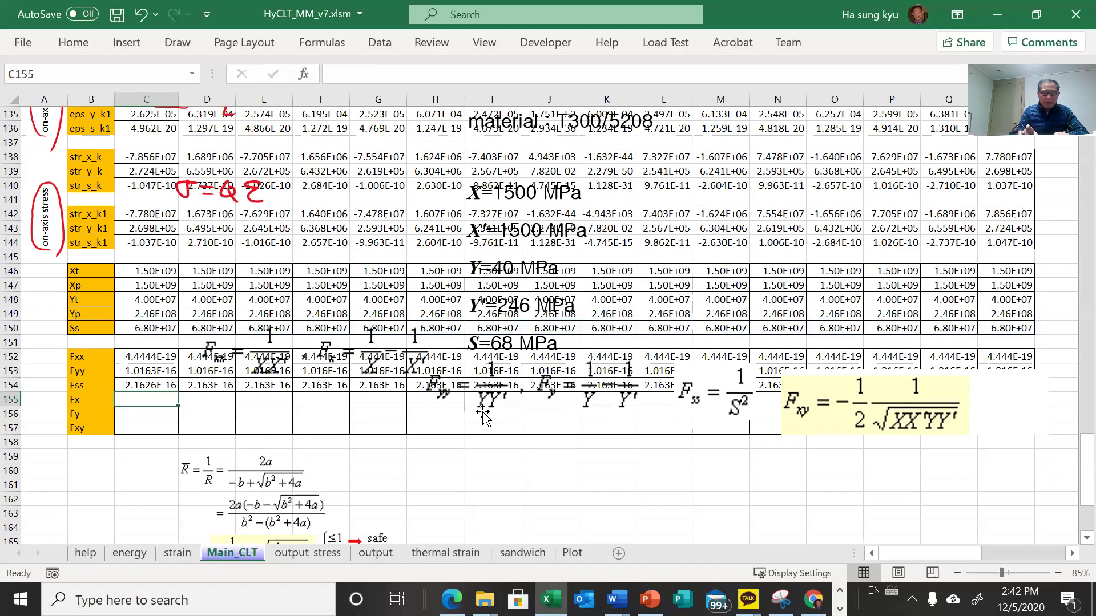
# - Enter the Fx formula =1/Xt-1/Xp in C155, using the two longitudinal strengths
pyautogui.write('=1')
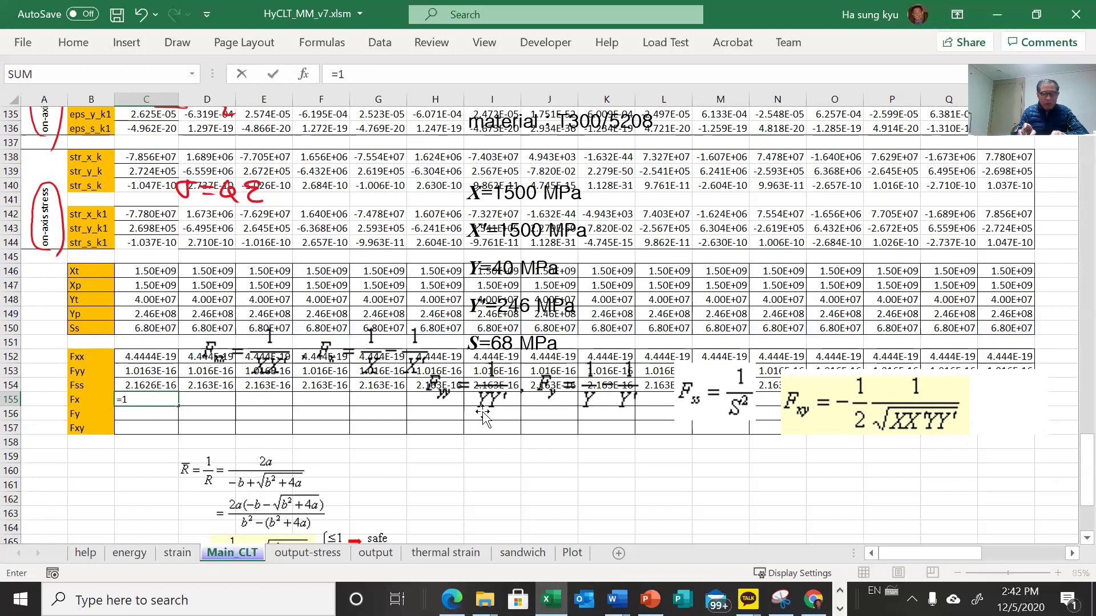
pyautogui.write('/X')
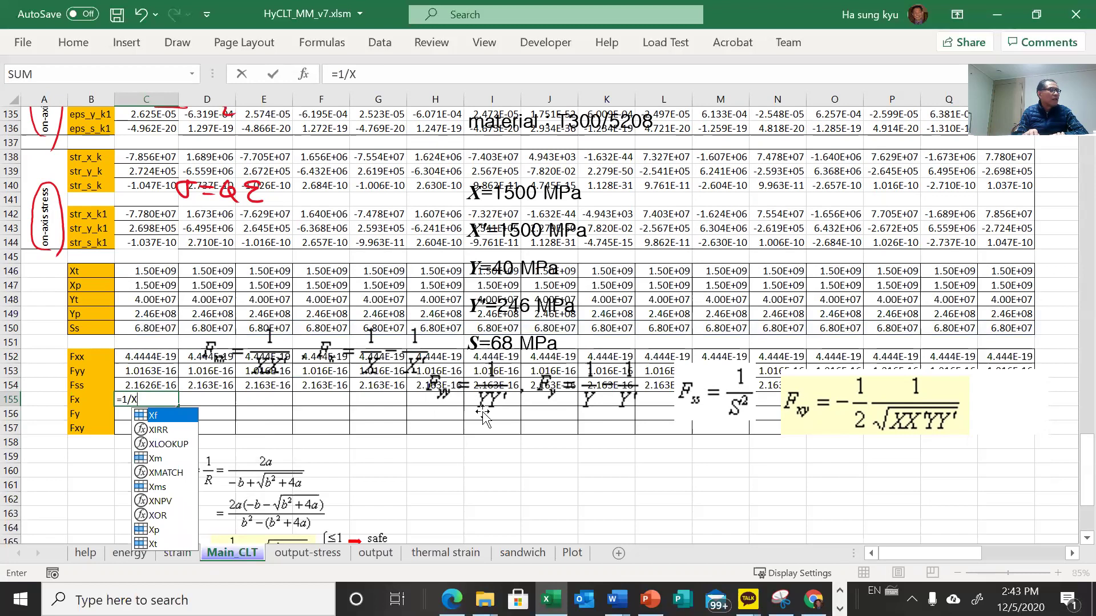
pyautogui.write('t')
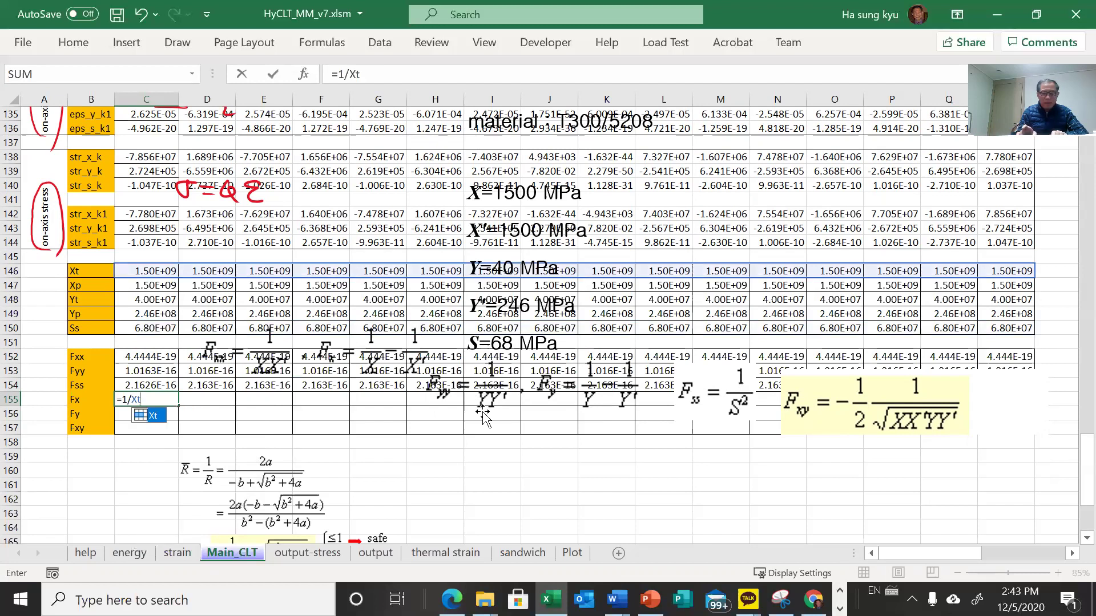
pyautogui.write('-')
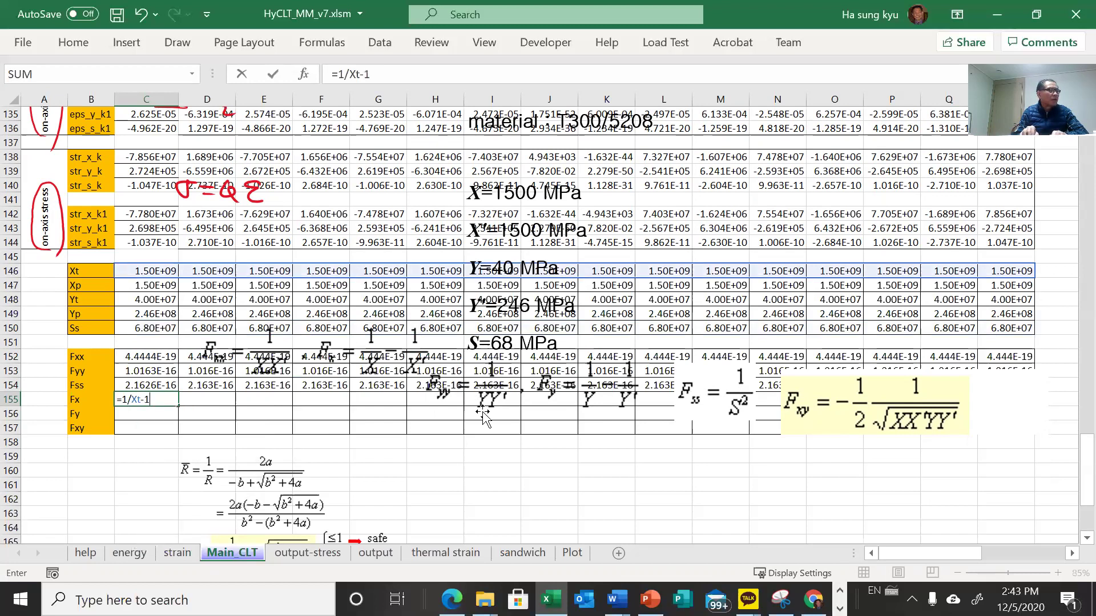
pyautogui.write('1/x')
pyautogui.press('BackSpace')
pyautogui.press('BackSpace')
pyautogui.write('x')
pyautogui.press('BackSpace')
pyautogui.write('Xp')
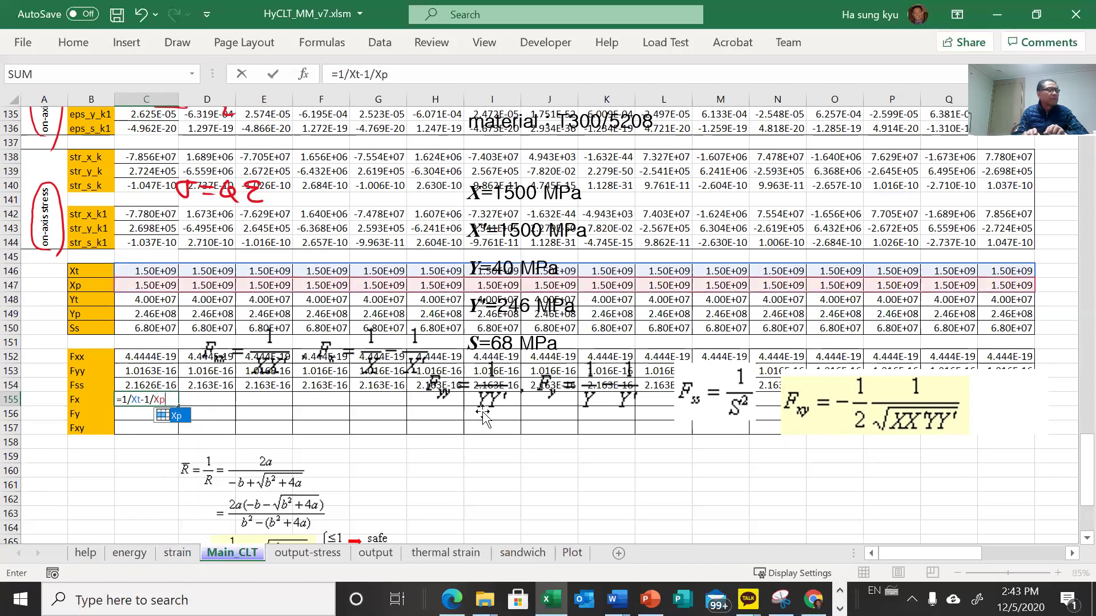
pyautogui.press('Return')
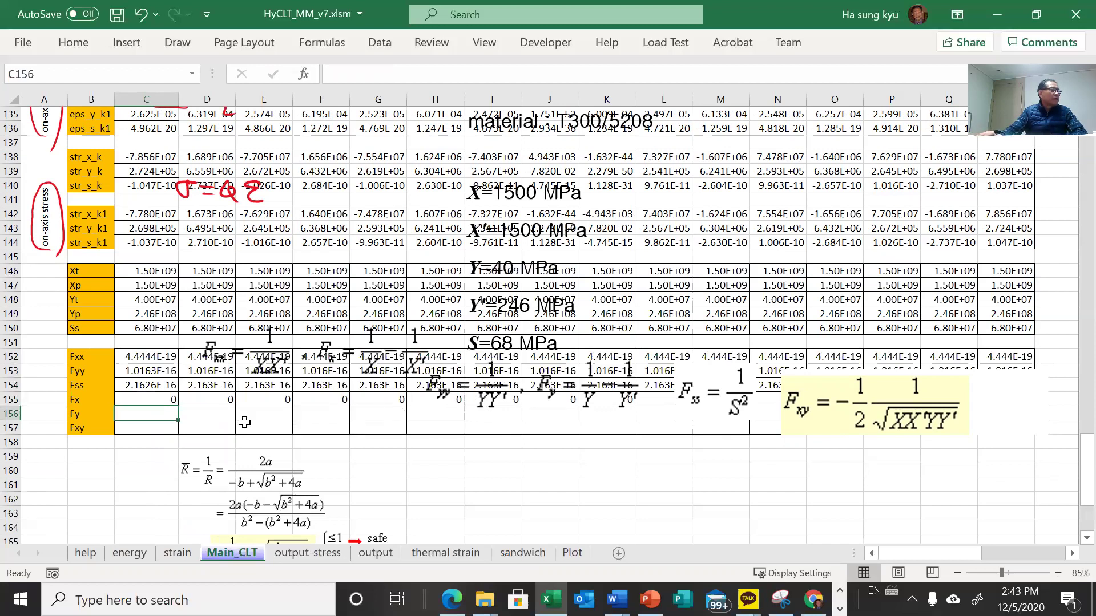
# - Check the terms of the Fx formula in C155, then leave the cell without editing it
pyautogui.click(94, 402)
pyautogui.click(154, 399)
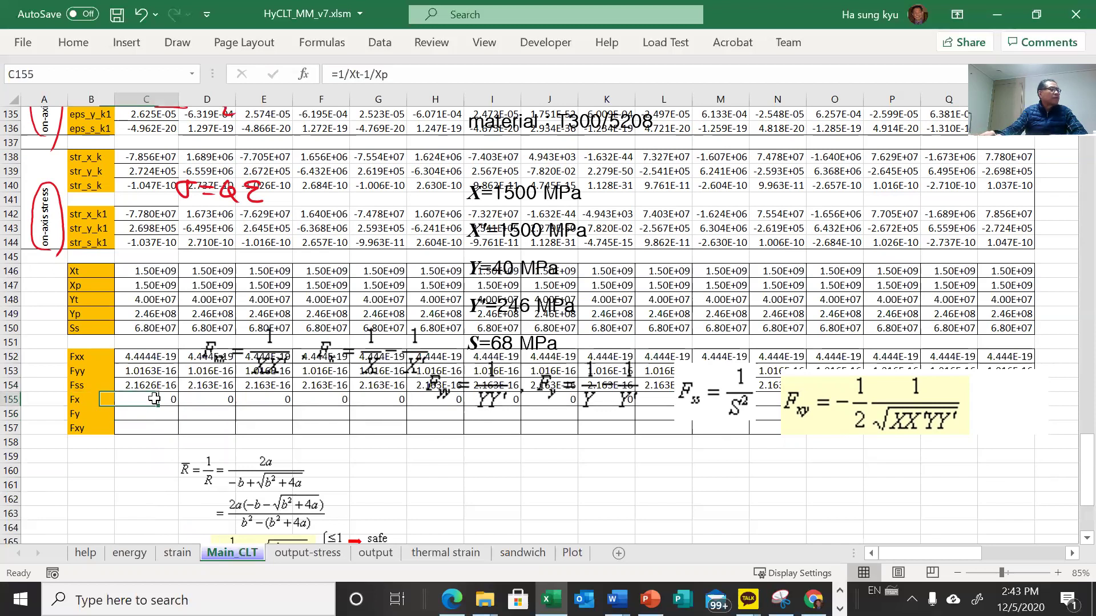
pyautogui.click(384, 75)
pyautogui.doubleClick(384, 74)
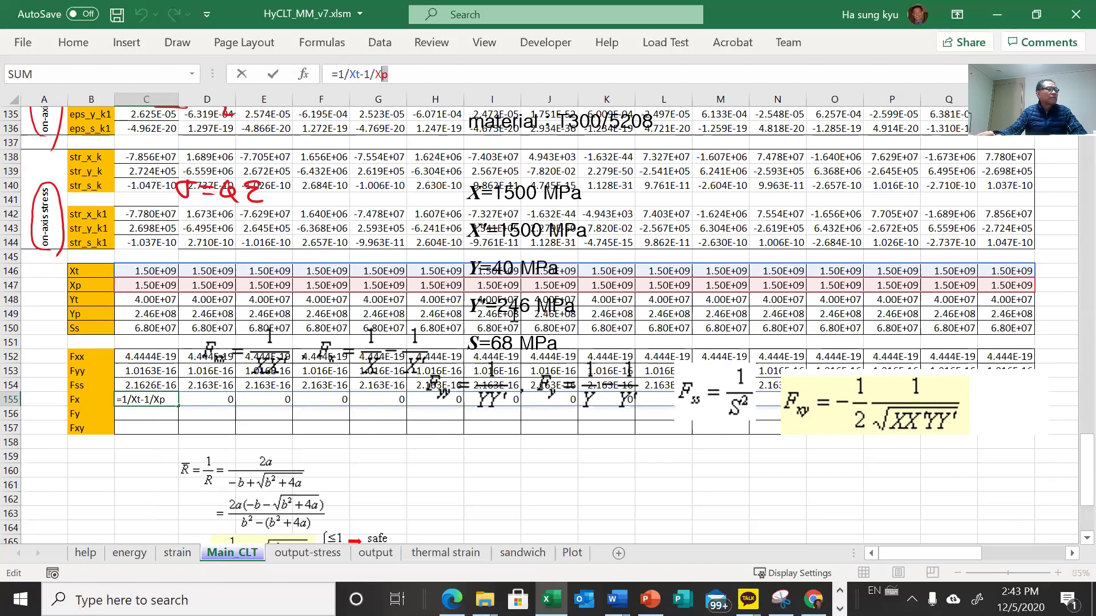
pyautogui.click(242, 74)
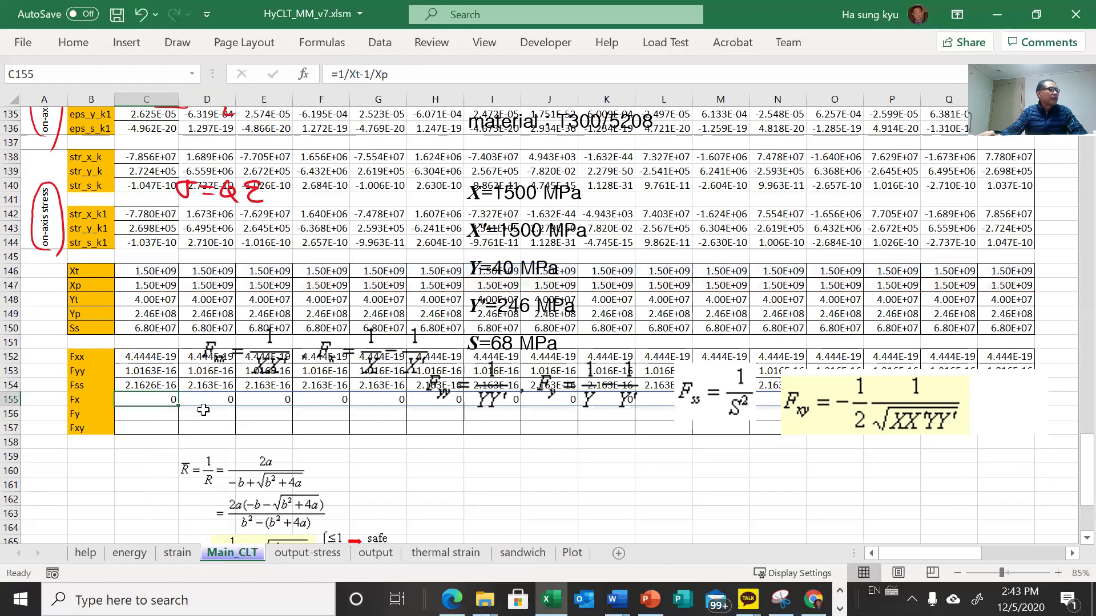
# - Enter the Fy formula =1/Yt-1/Yp in C156 to calculate it for all sixteen plies
pyautogui.click(143, 412)
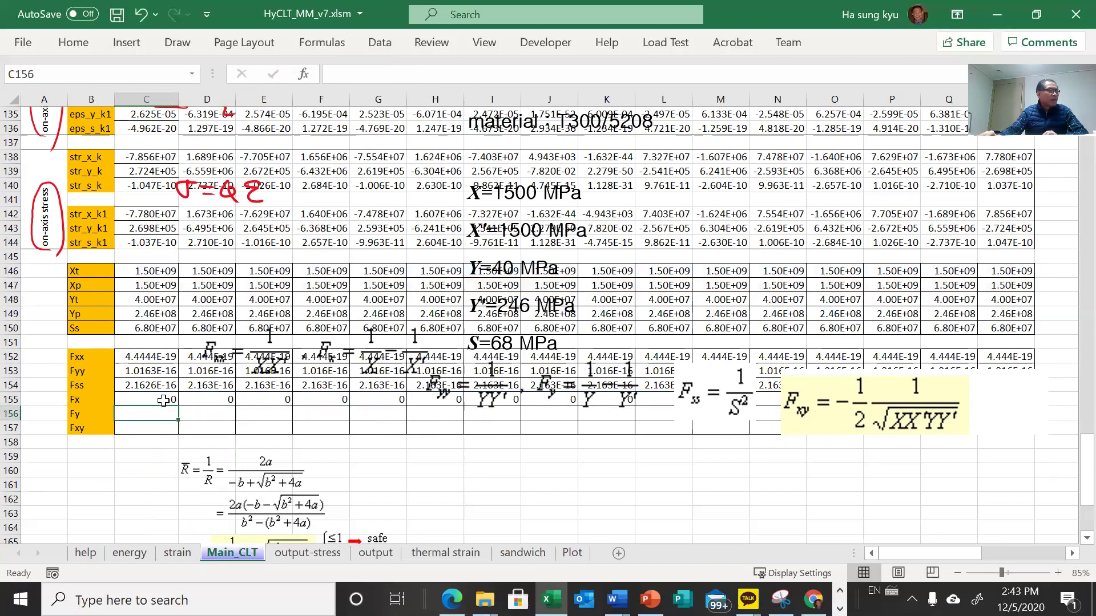
pyautogui.write('=1')
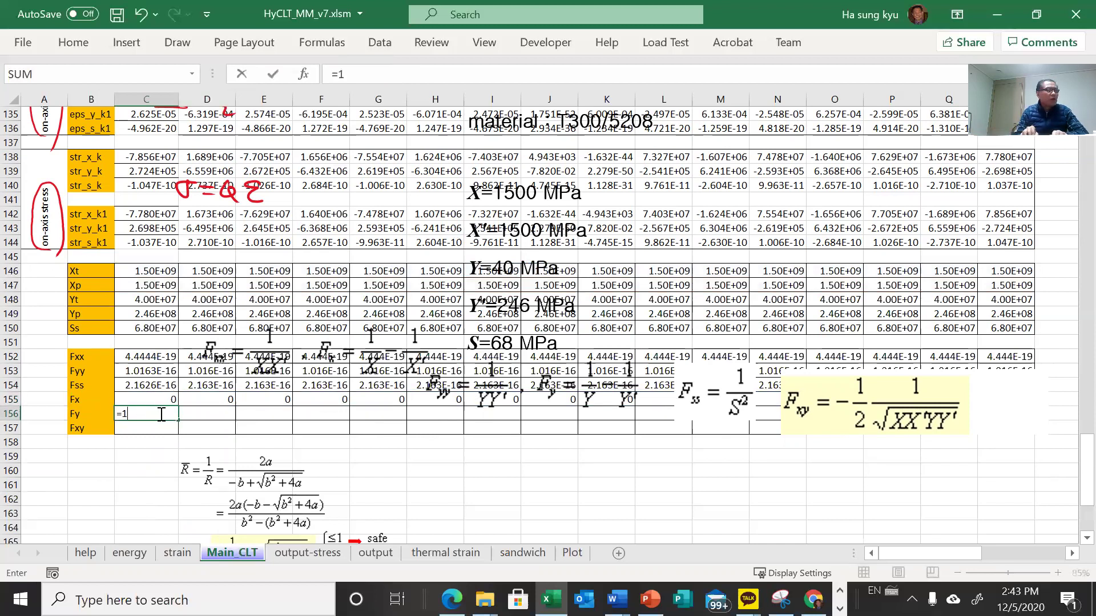
pyautogui.write('/')
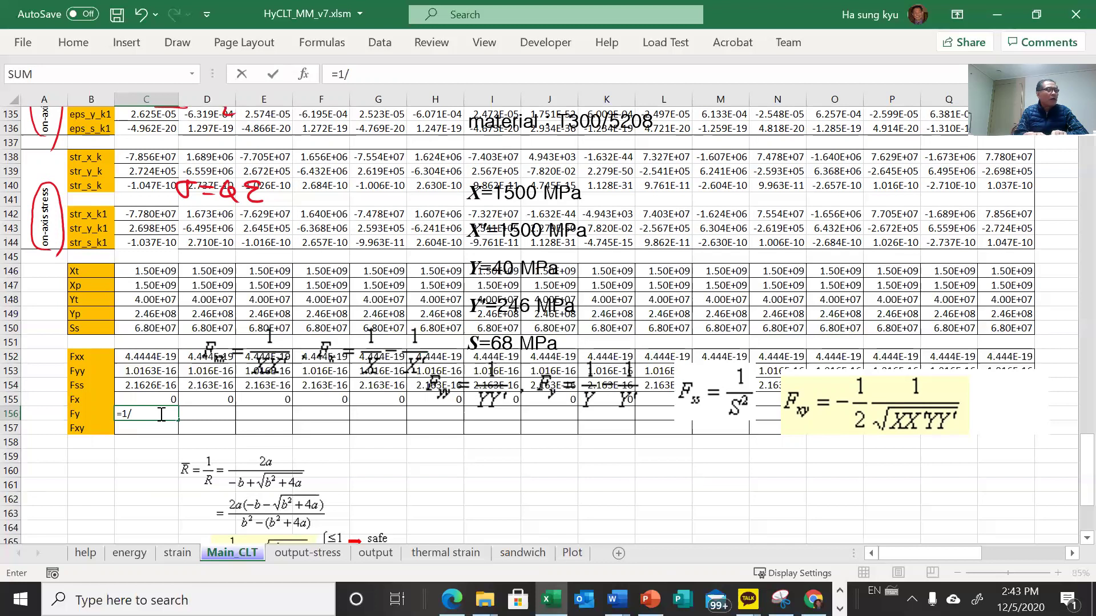
pyautogui.write('Y')
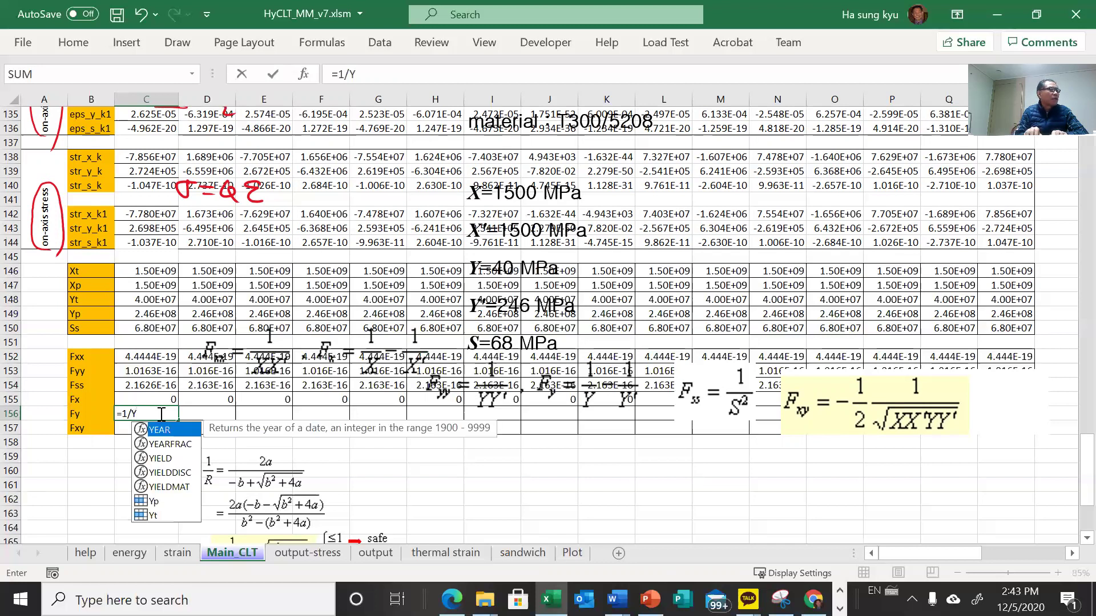
pyautogui.write('t')
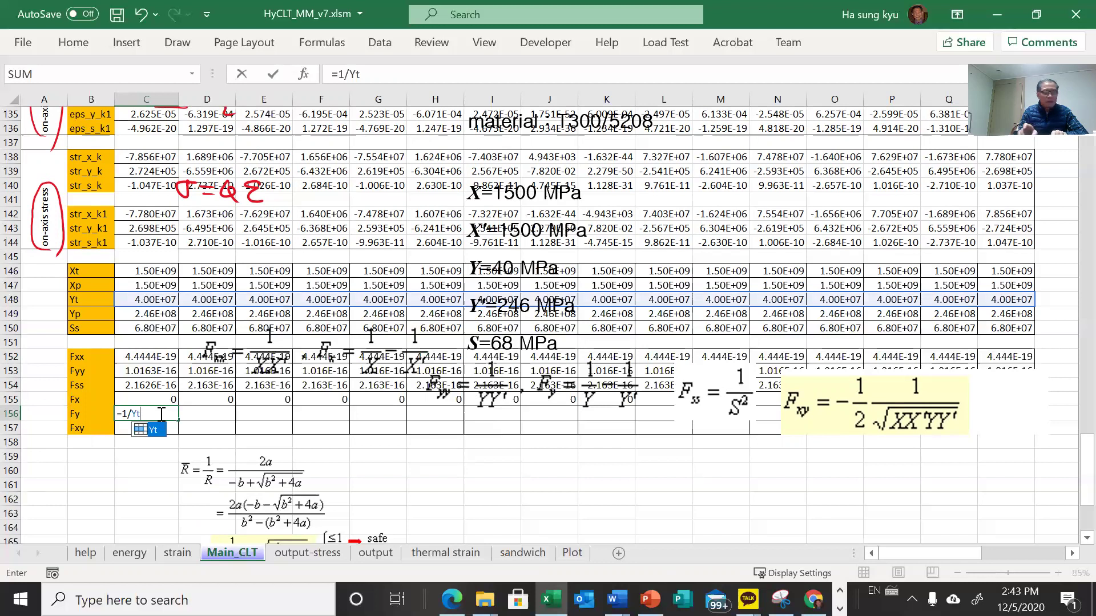
pyautogui.write('-1/T')
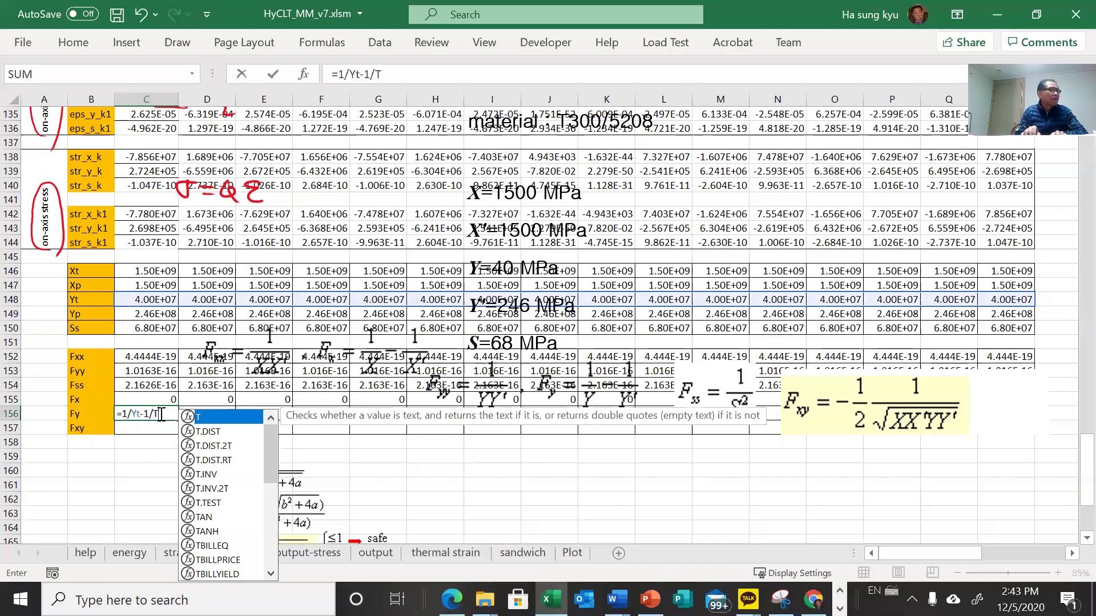
pyautogui.press('BackSpace')
pyautogui.write('Yp')
pyautogui.press('Return')
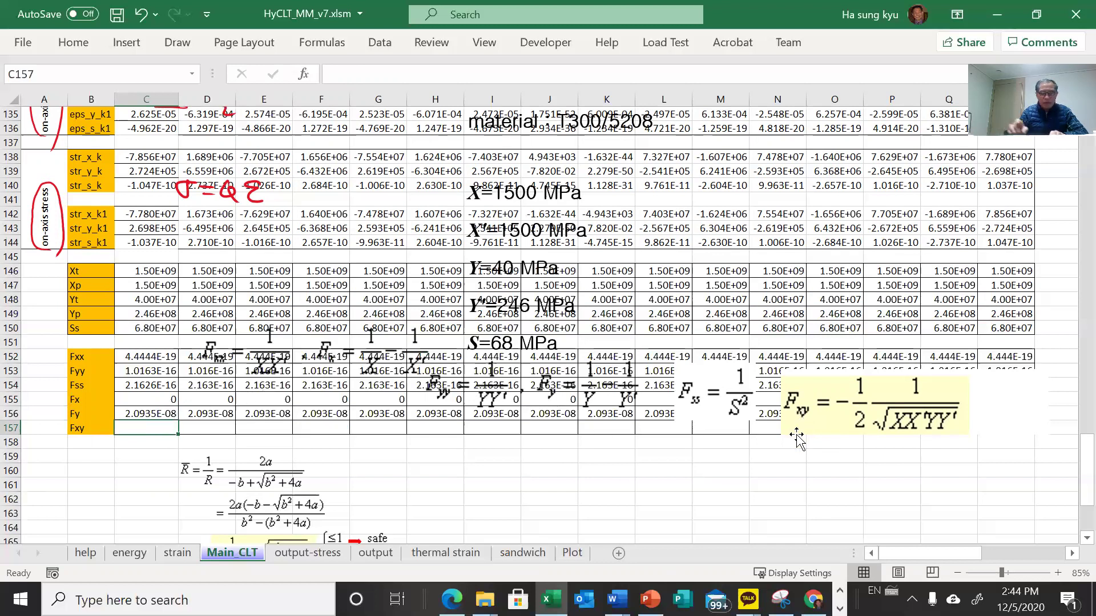
# - Enter the Fxy formula =-1/2/SQRT(Xt*Xp*Yt*Yp) in C157, using the four longitudinal and transverse strengths
pyautogui.write('=')
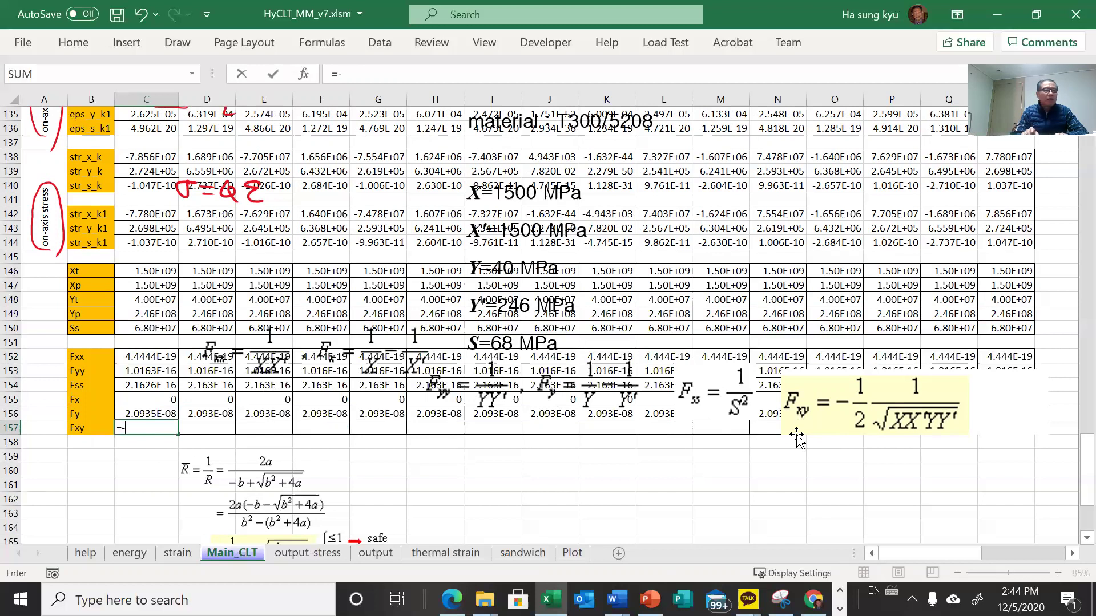
pyautogui.write('-1/2')
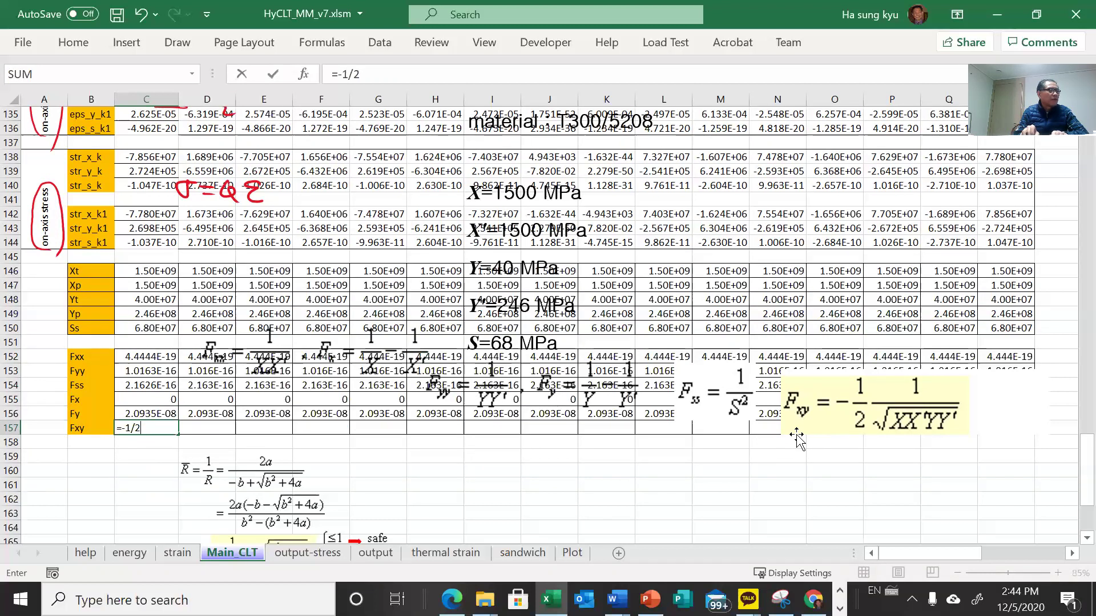
pyautogui.write('/sqrt')
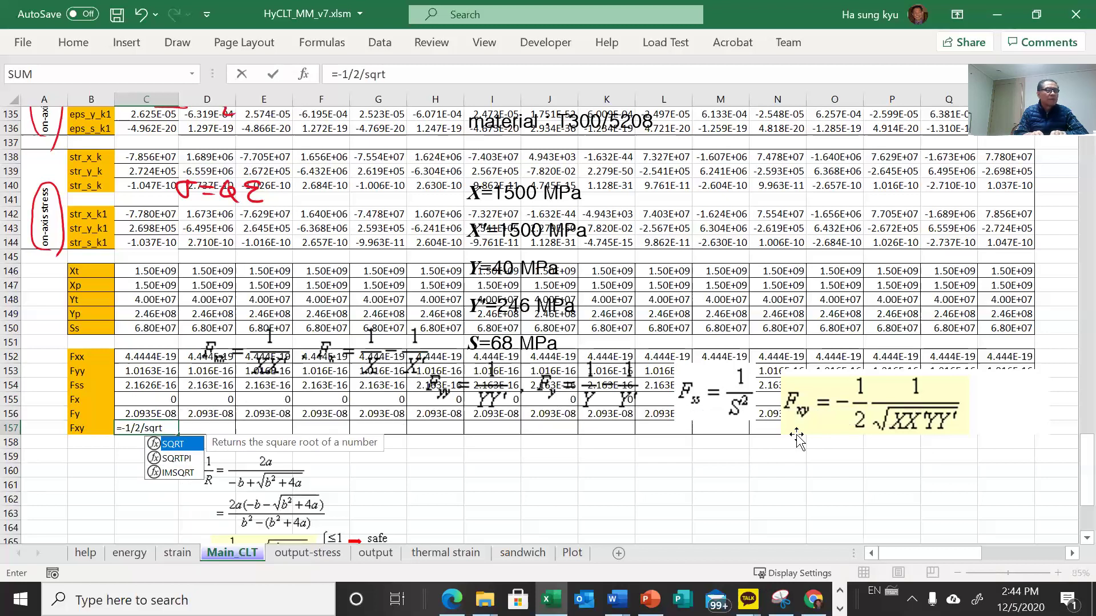
pyautogui.write('(X')
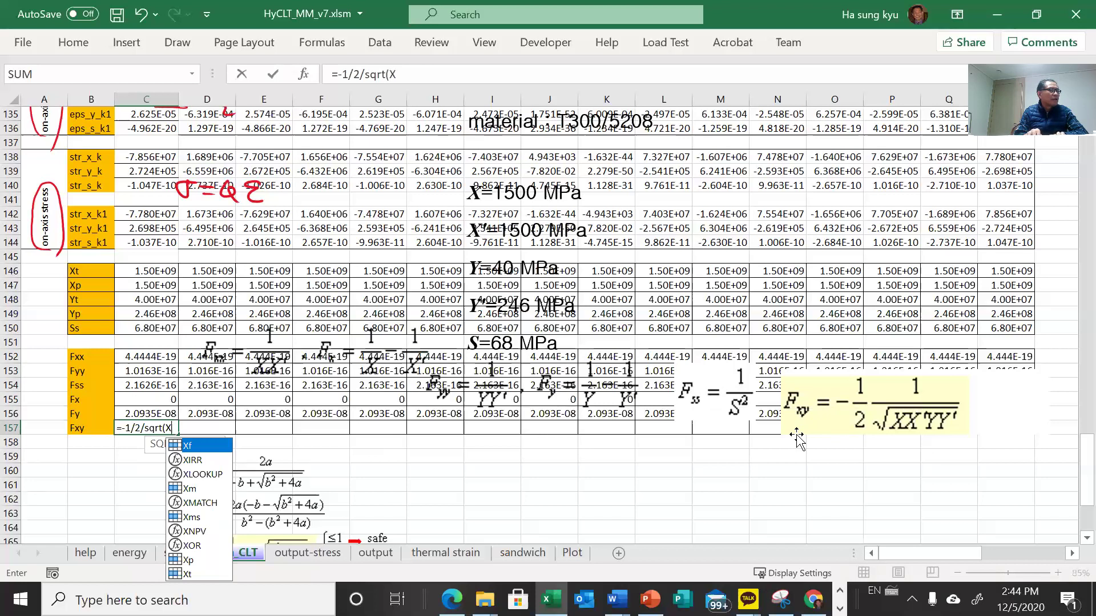
pyautogui.write('t*Xp')
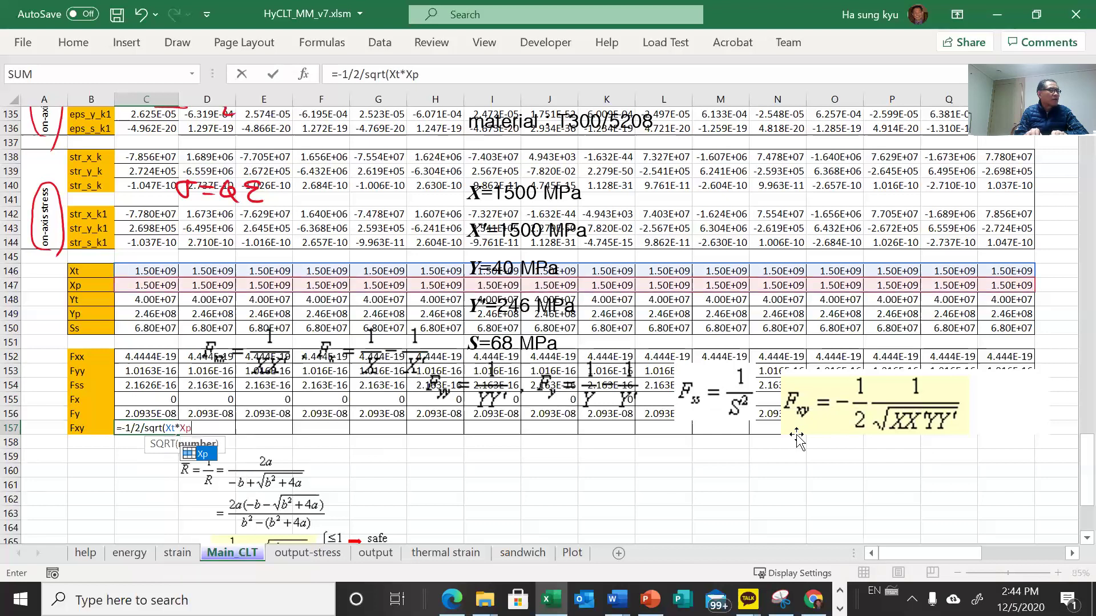
pyautogui.write('*T')
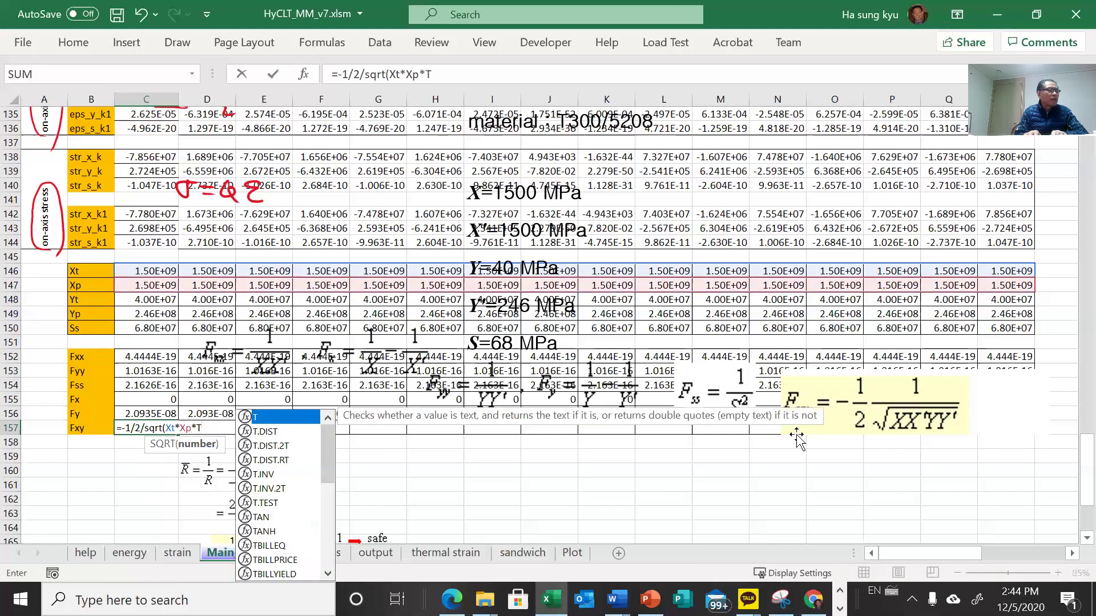
pyautogui.press('BackSpace')
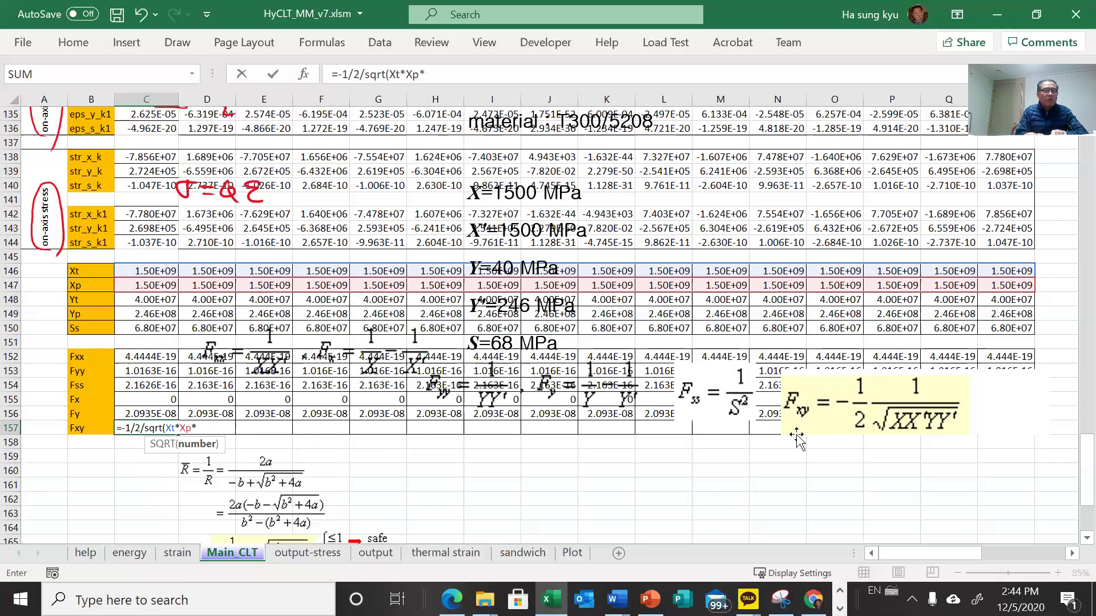
pyautogui.write('Y')
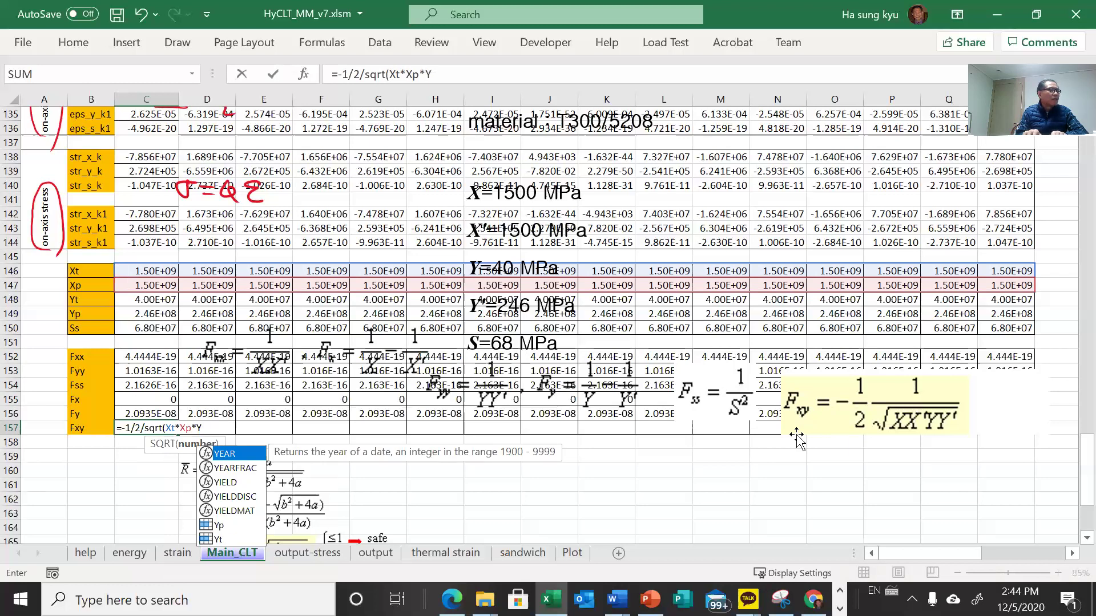
pyautogui.write('t')
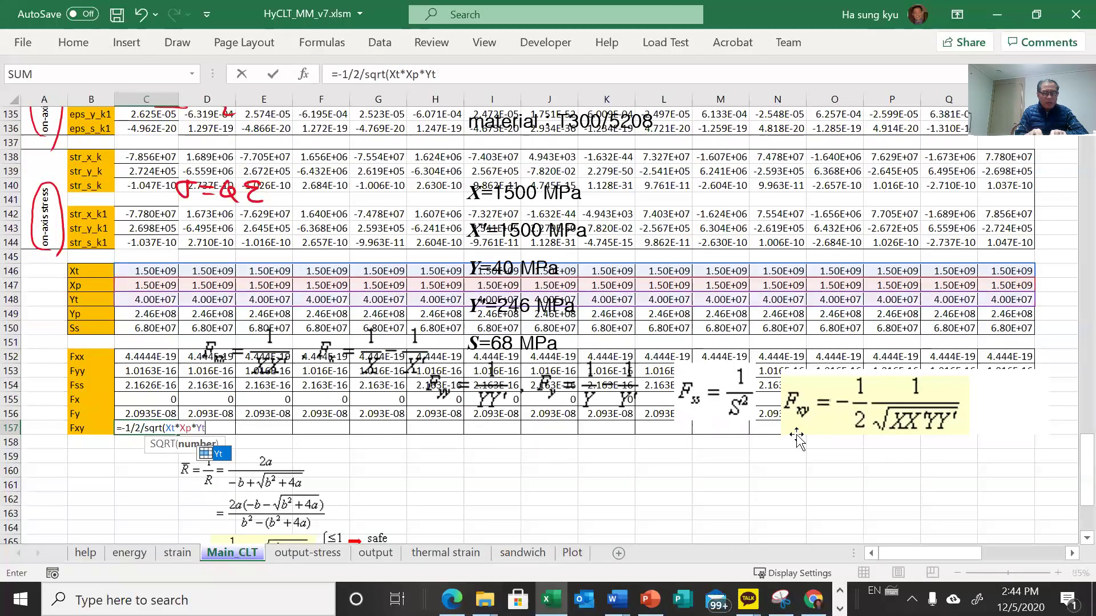
pyautogui.write('*')
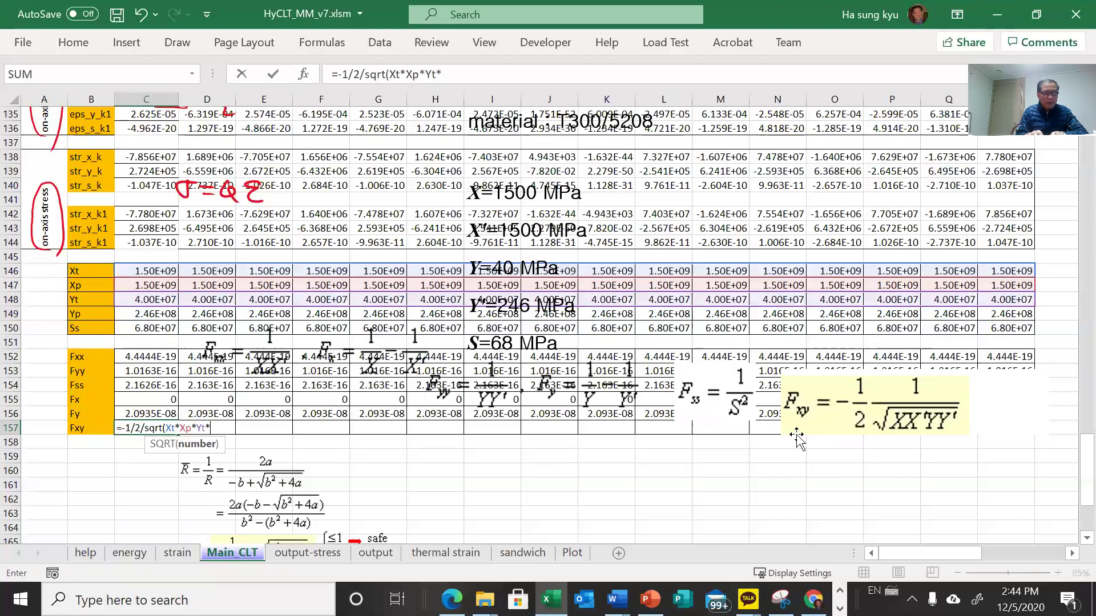
pyautogui.write('Yp')
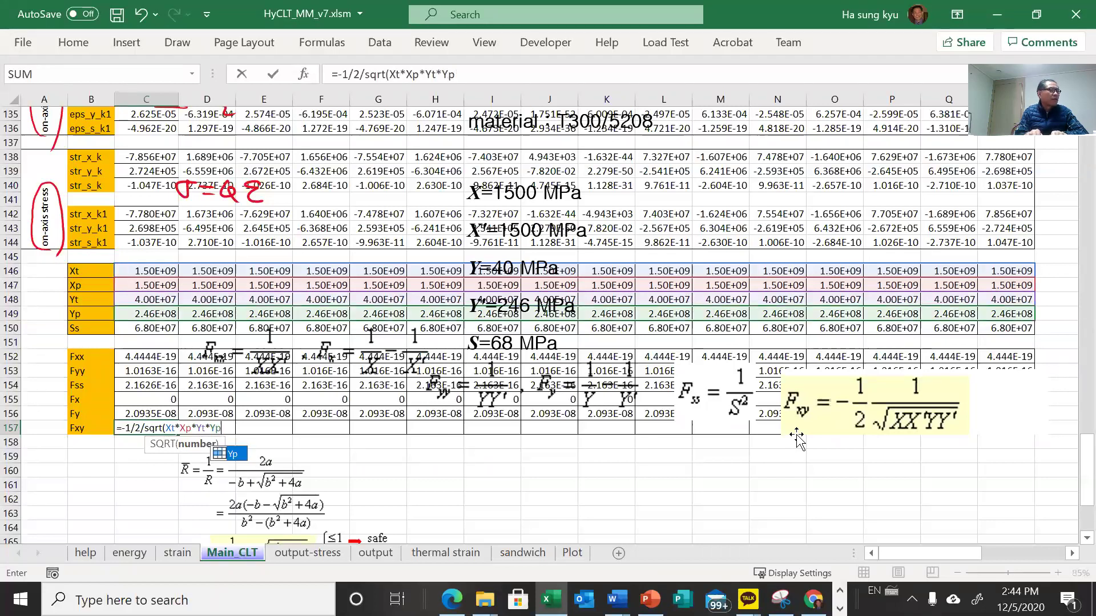
pyautogui.write(')')
pyautogui.press('Return')
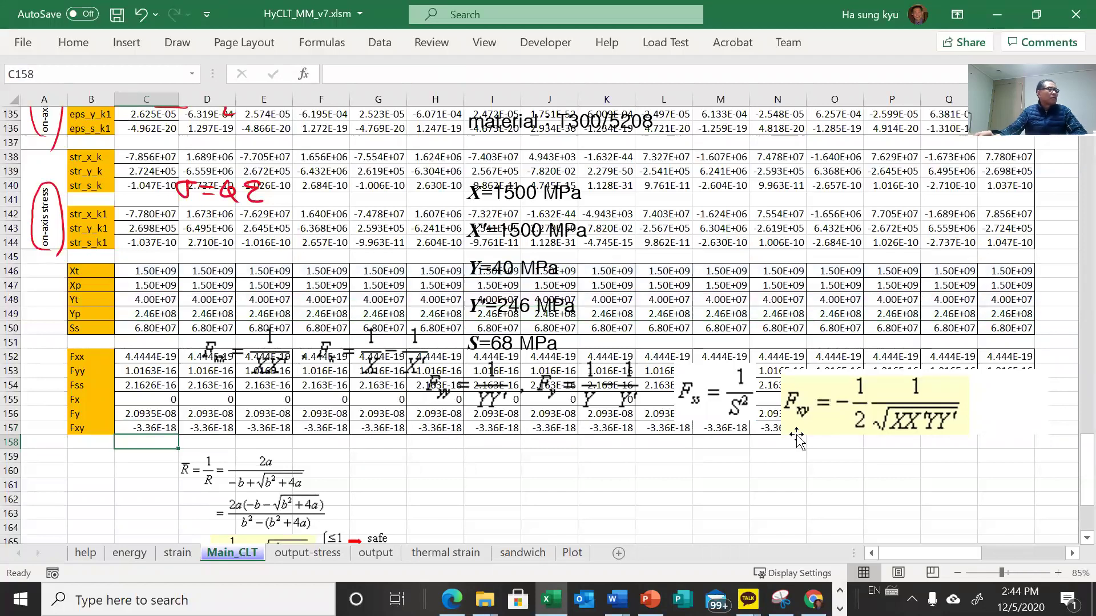
# - Review the Fxx to Fxy labels and move the strength-ratio equation picture slightly down to free rows below Fxy
pyautogui.scroll(-2, 285, 446)
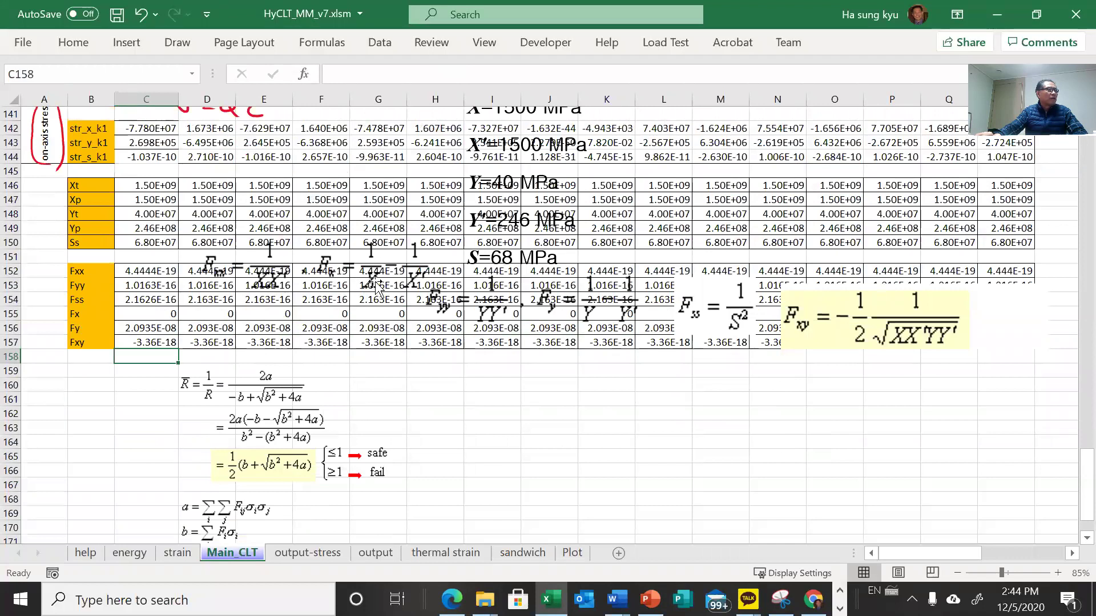
pyautogui.click(94, 273)
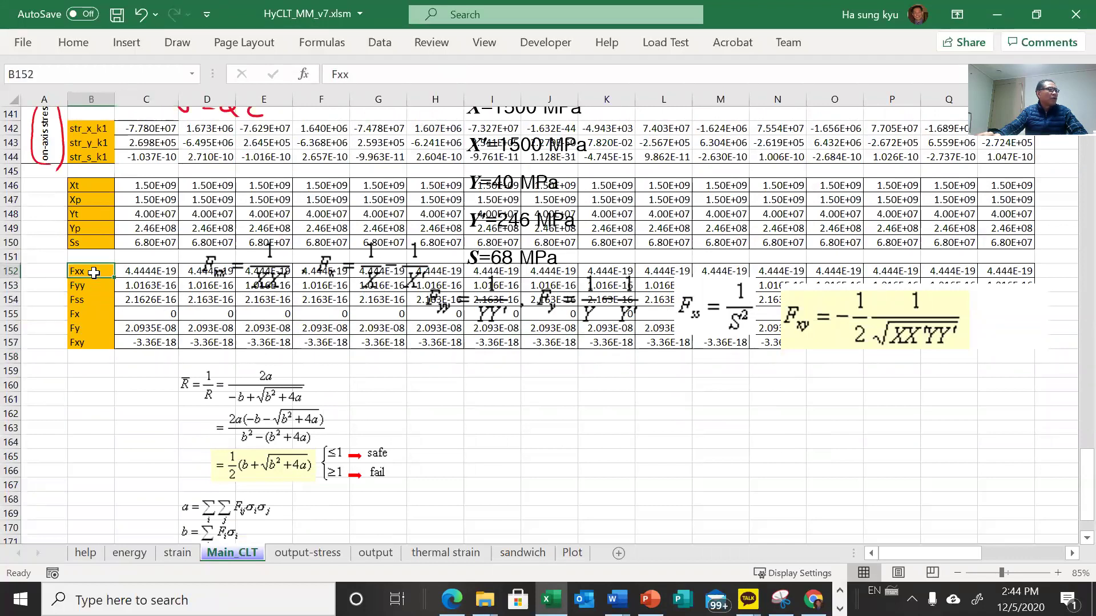
pyautogui.moveTo(94, 272); pyautogui.dragTo(86, 315)
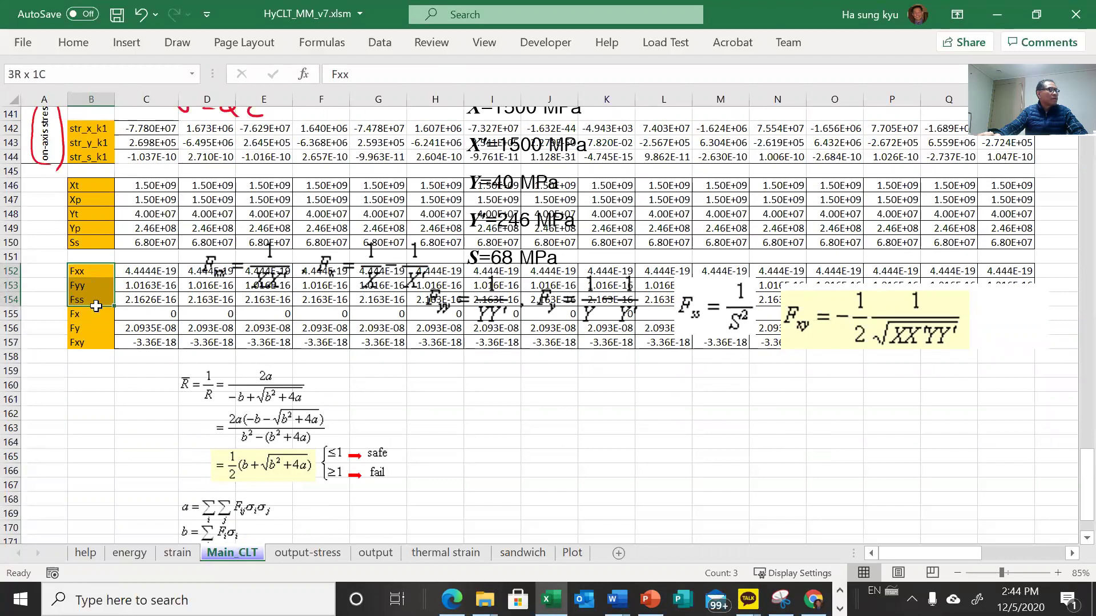
pyautogui.click(87, 315)
pyautogui.click(85, 342)
pyautogui.scroll(-1, 318, 355)
pyautogui.moveTo(250, 368); pyautogui.dragTo(251, 392)
pyautogui.scroll(-1, 335, 402)
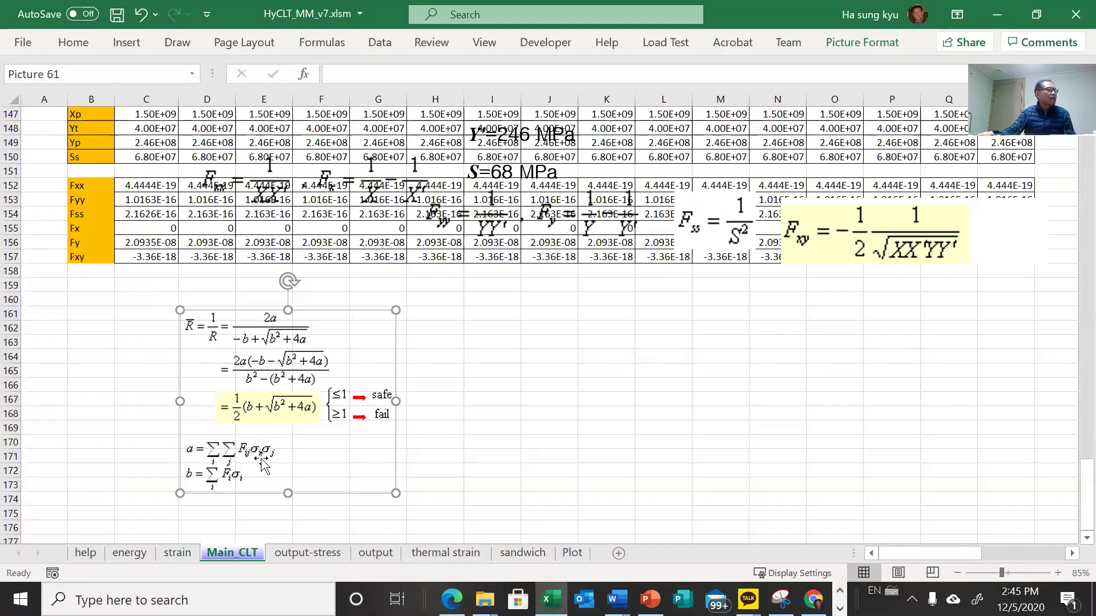
# - Examine the on-axis stress rows and the strength parameter rows that supply the terms of the a and b sums
pyautogui.scroll(3, 260, 459)
pyautogui.scroll(3, 259, 455)
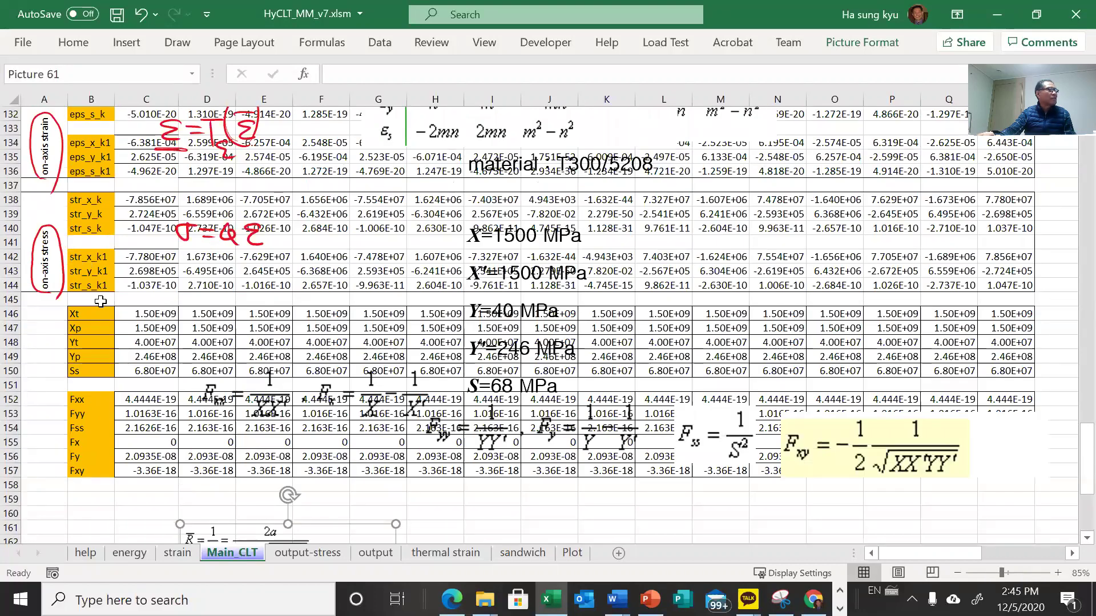
pyautogui.scroll(-1, 100, 301)
pyautogui.scroll(1, 100, 302)
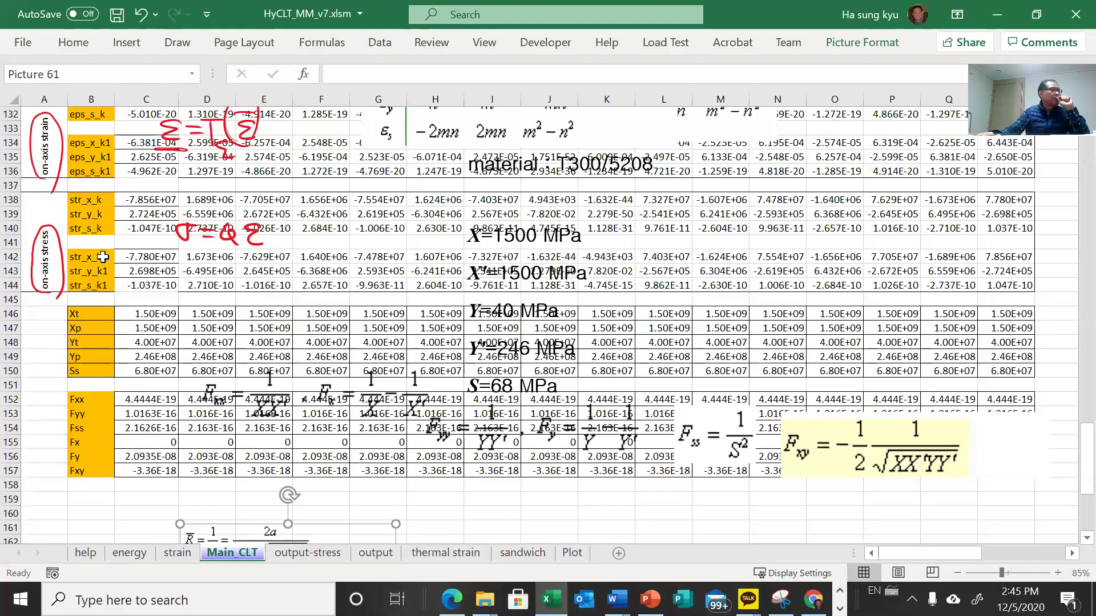
pyautogui.scroll(-1, 102, 254)
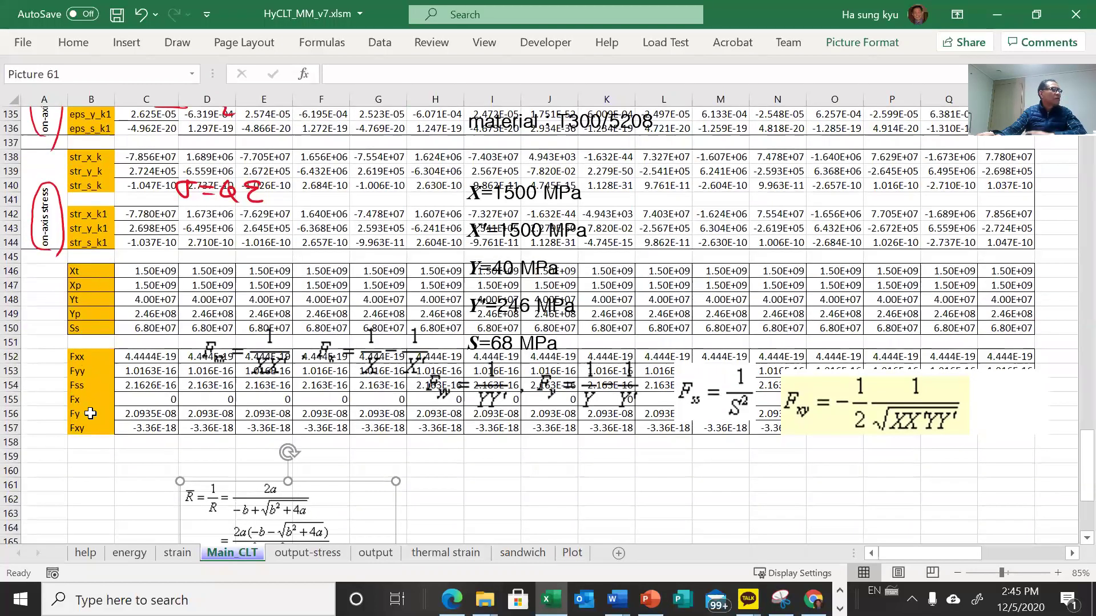
pyautogui.scroll(-1, 90, 413)
pyautogui.scroll(-1, 88, 274)
pyautogui.scroll(2, 87, 177)
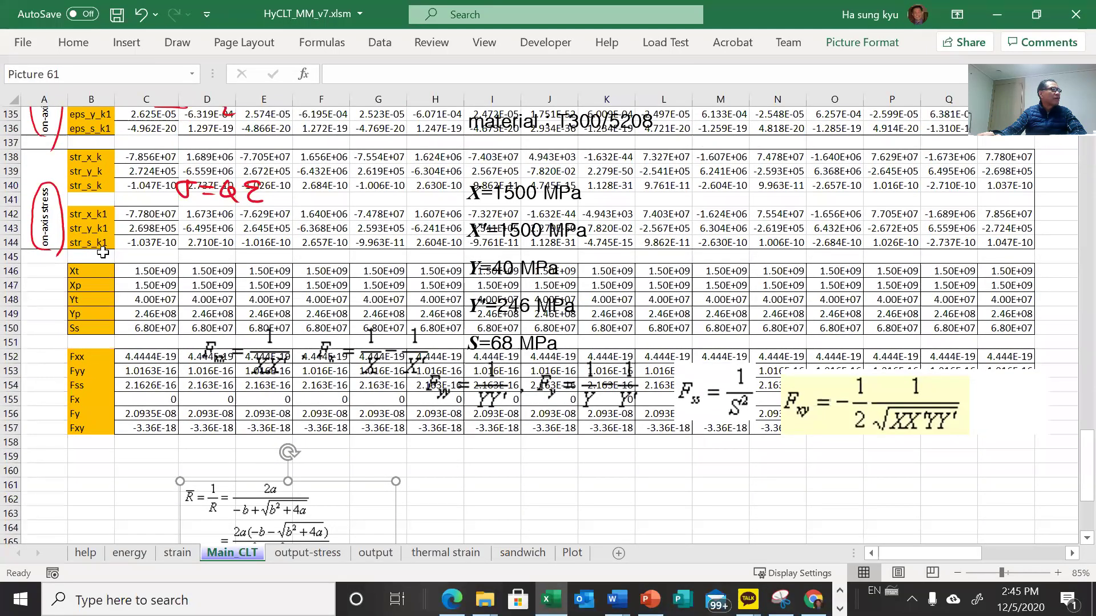
# - Label the two rows below the strength parameters a_k in B159 and b_k in B160
pyautogui.click(101, 455)
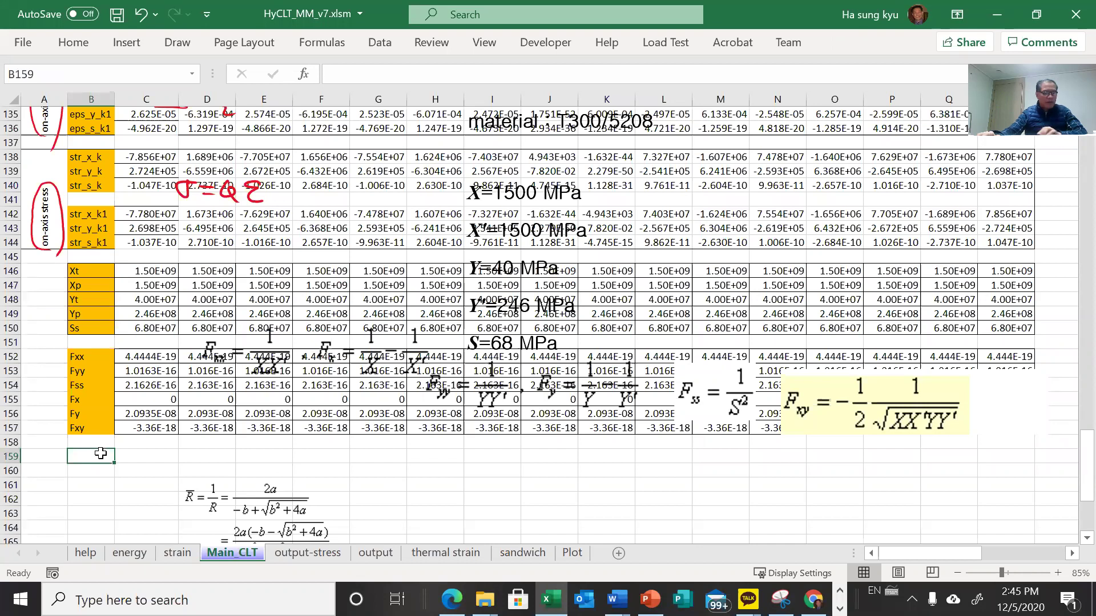
pyautogui.write('a')
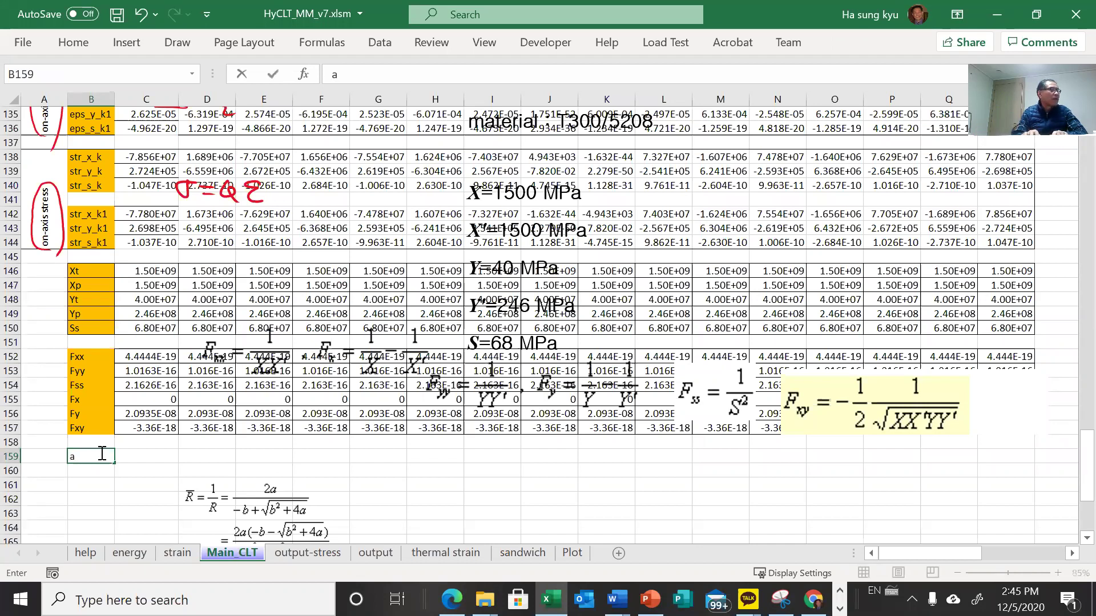
pyautogui.write('_k')
pyautogui.press('Return')
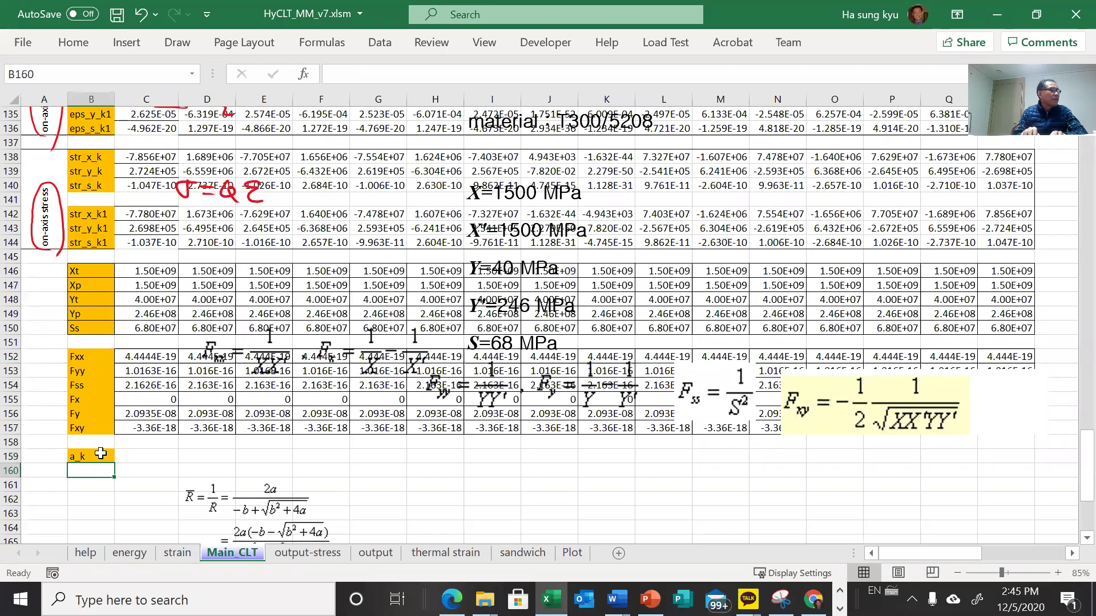
pyautogui.write('b_k')
pyautogui.press('Return')
# - Compare the a and b summation equations in the picture with the stress and strength parameter rows above
pyautogui.scroll(-2, 128, 439)
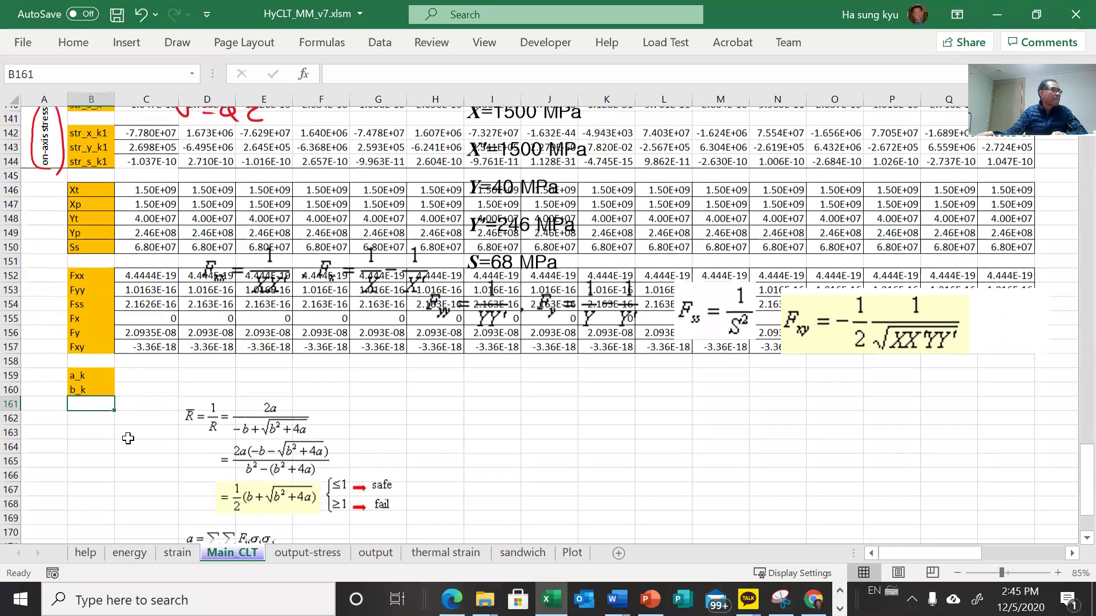
pyautogui.scroll(-1, 128, 438)
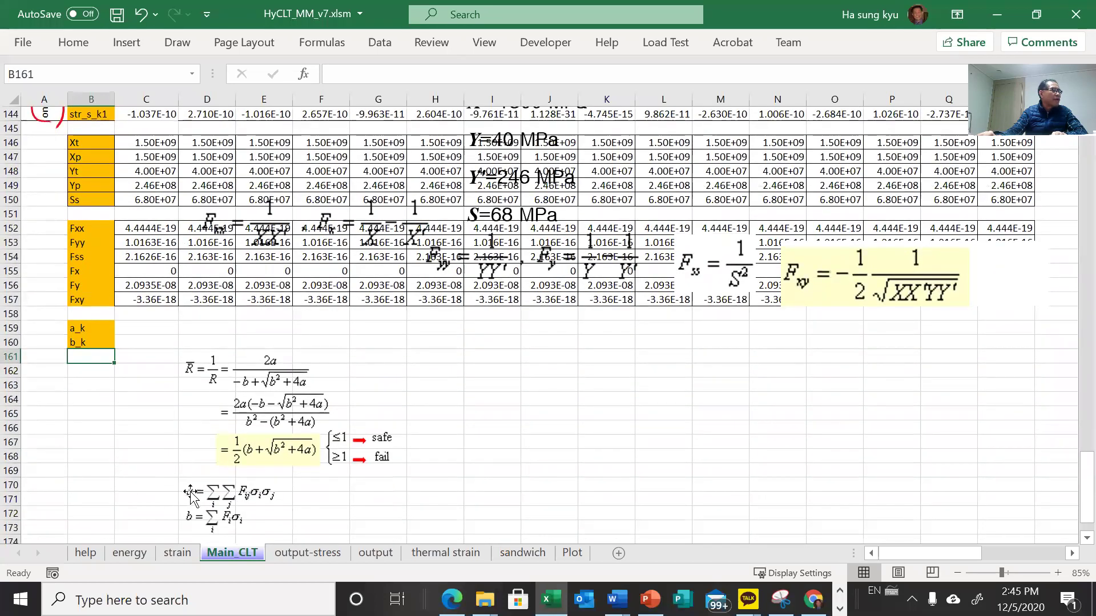
pyautogui.scroll(2, 146, 397)
pyautogui.scroll(3, 146, 397)
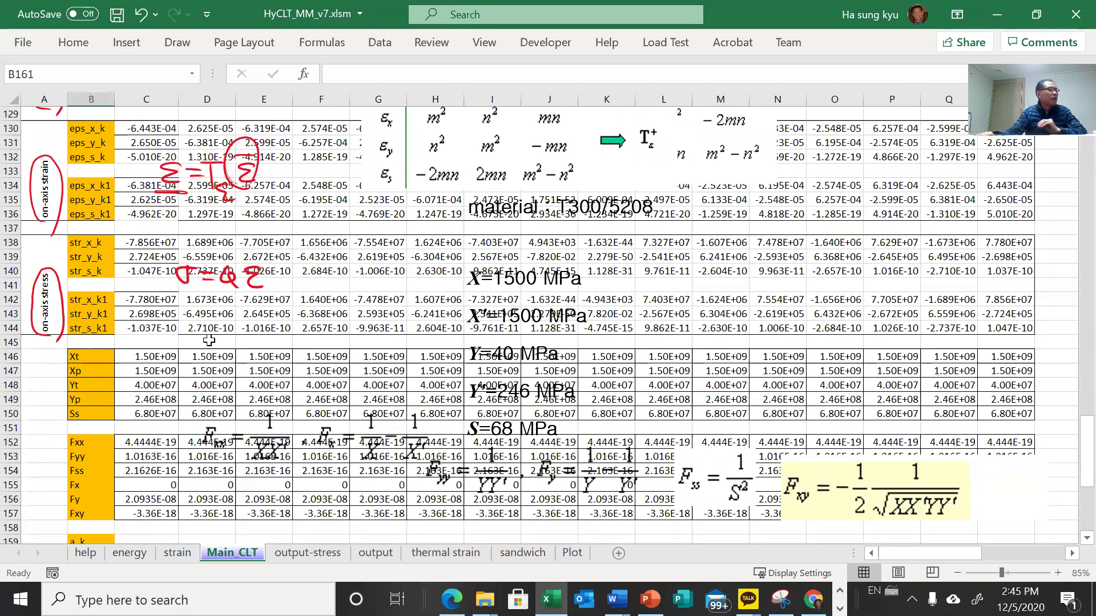
pyautogui.scroll(-2, 209, 340)
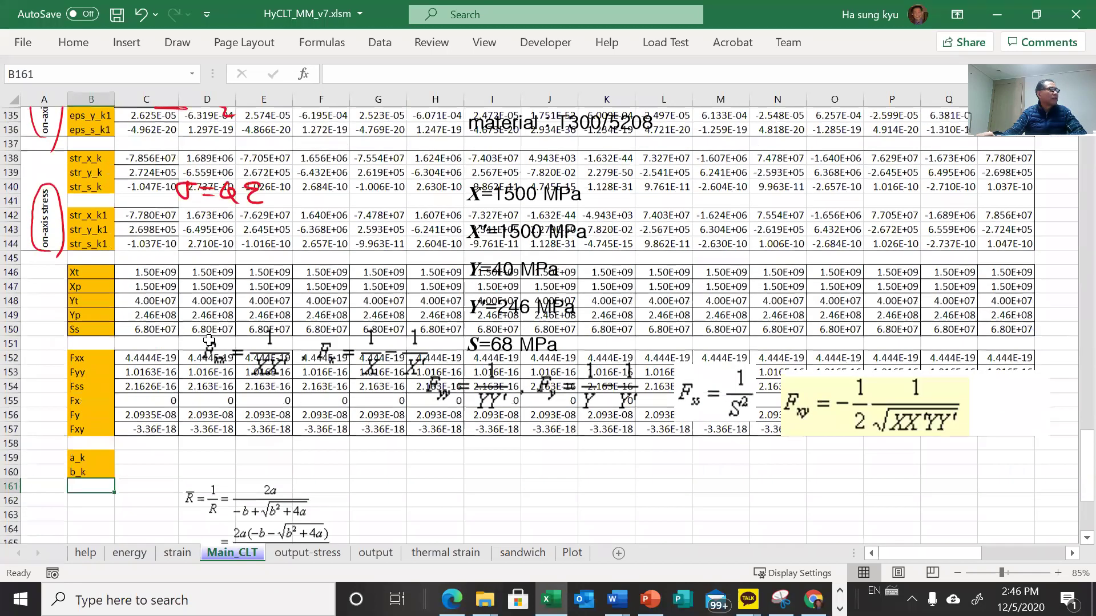
pyautogui.scroll(-2, 146, 464)
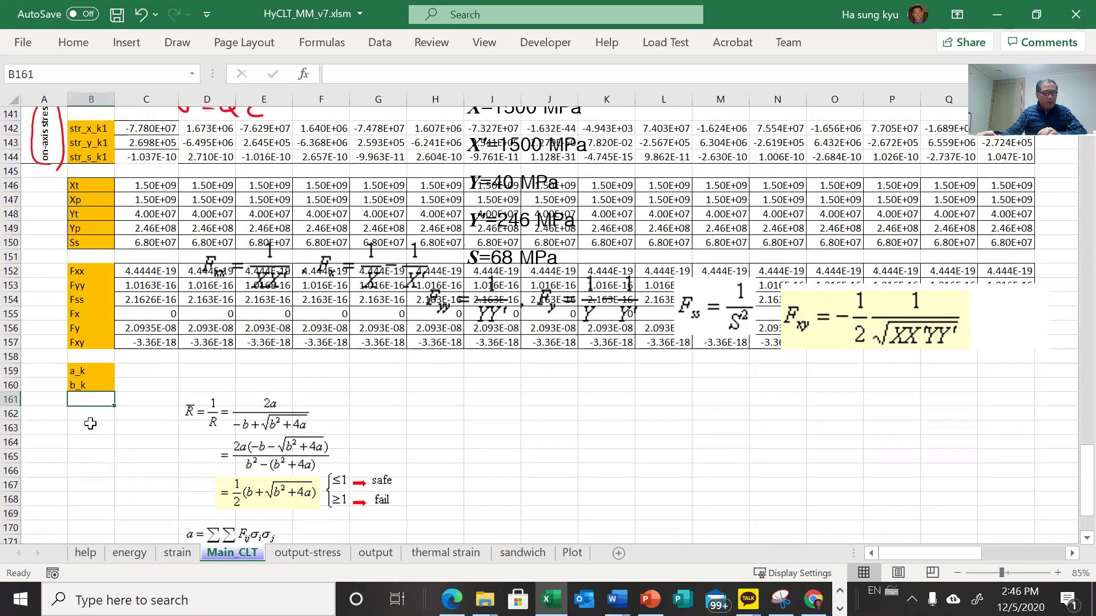
# - Label the row below b_k as Rbar_k in B161
pyautogui.write('Rbar_k')
pyautogui.press('Return')
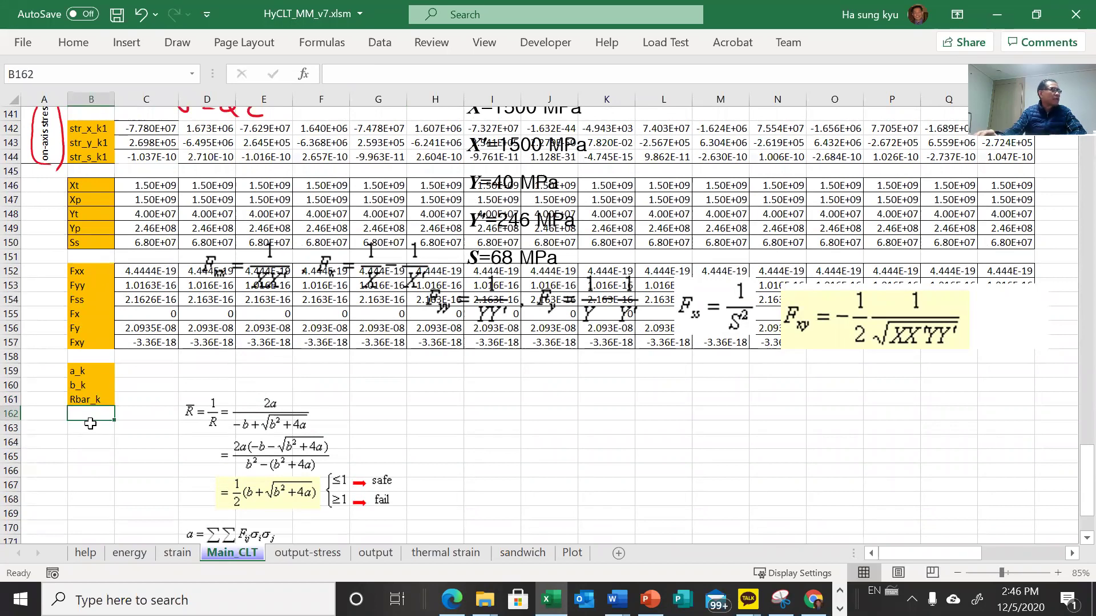
pyautogui.scroll(-1, 94, 423)
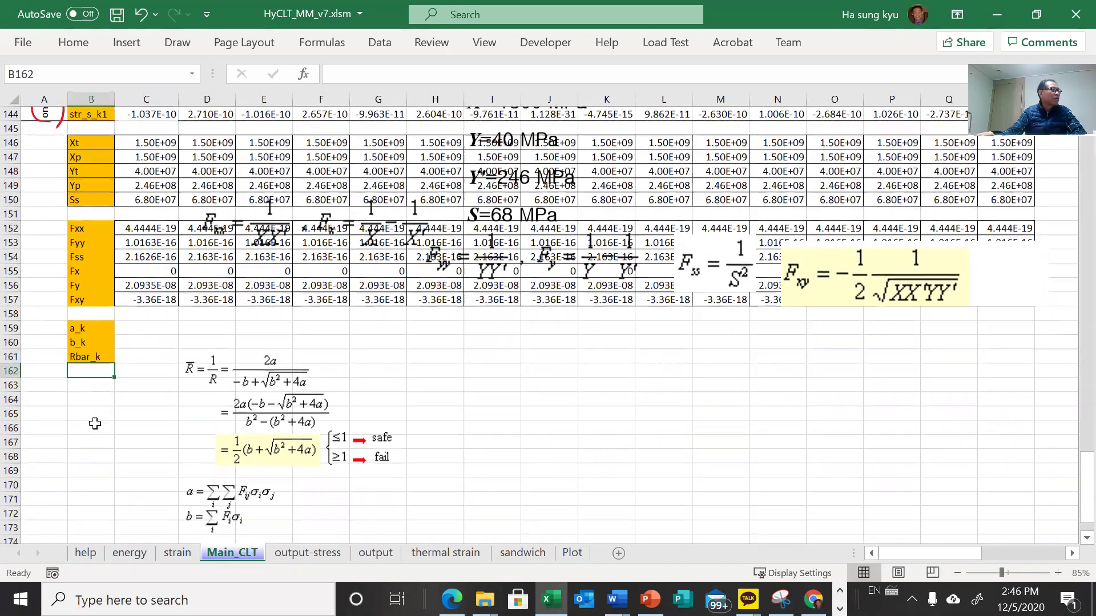
# - Add a second label group below a blank row: a_k1 in B163, b_k1 in B164 and Rbar_k1 in B165
pyautogui.click(99, 386)
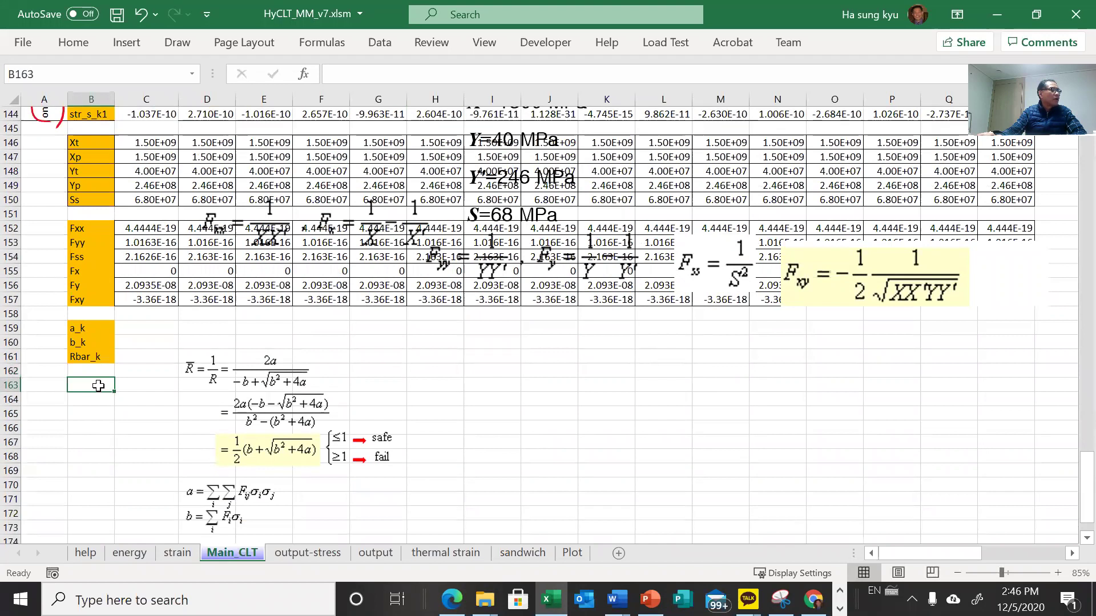
pyautogui.write('a')
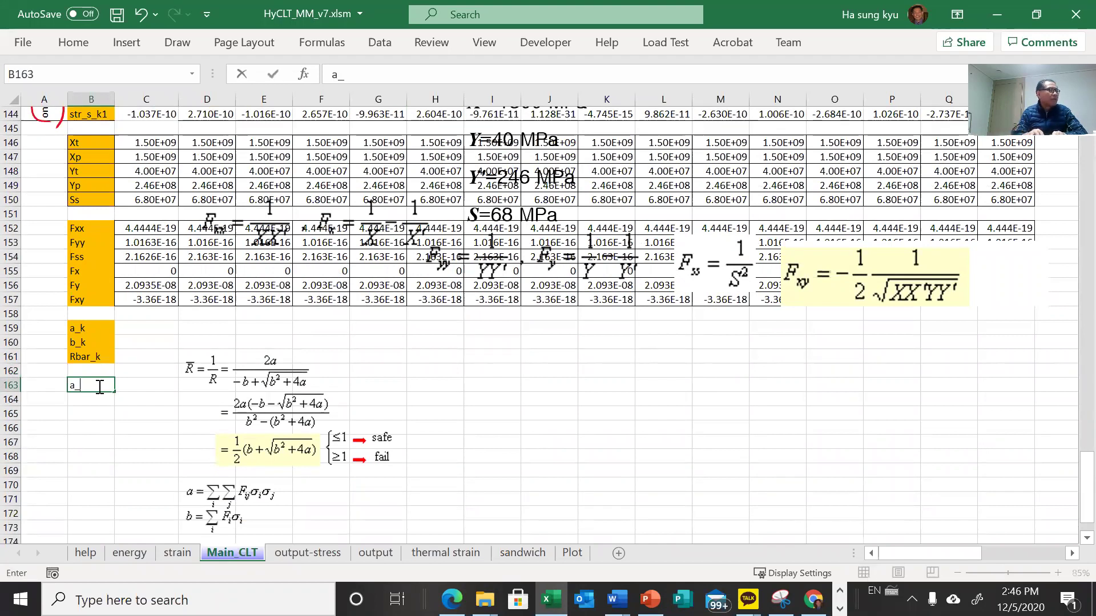
pyautogui.write('_k1')
pyautogui.press('Return')
pyautogui.write('b')
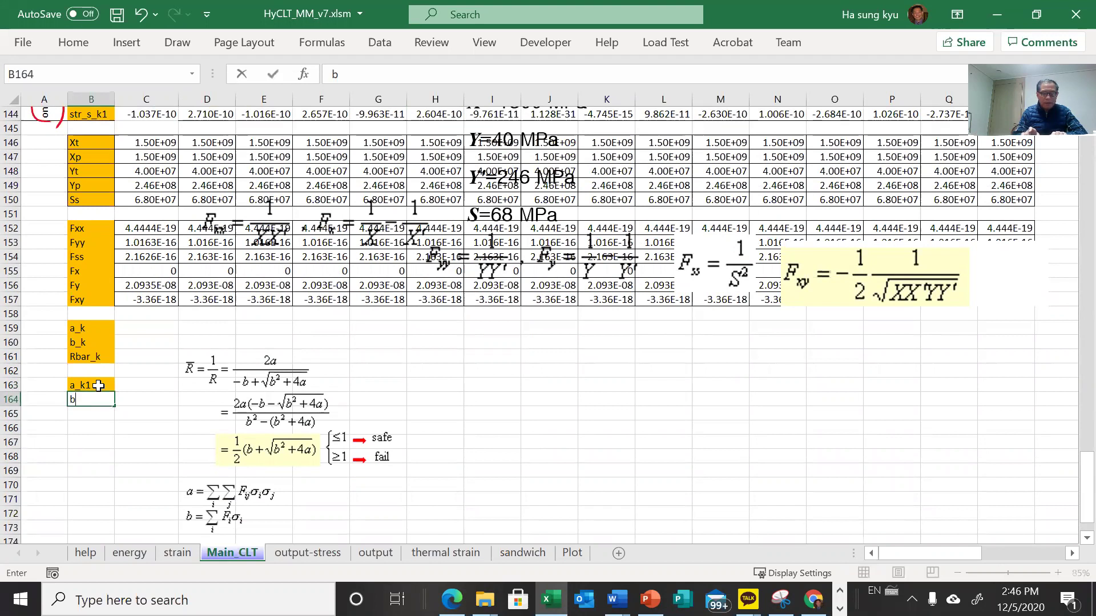
pyautogui.write('_k1')
pyautogui.press('Return')
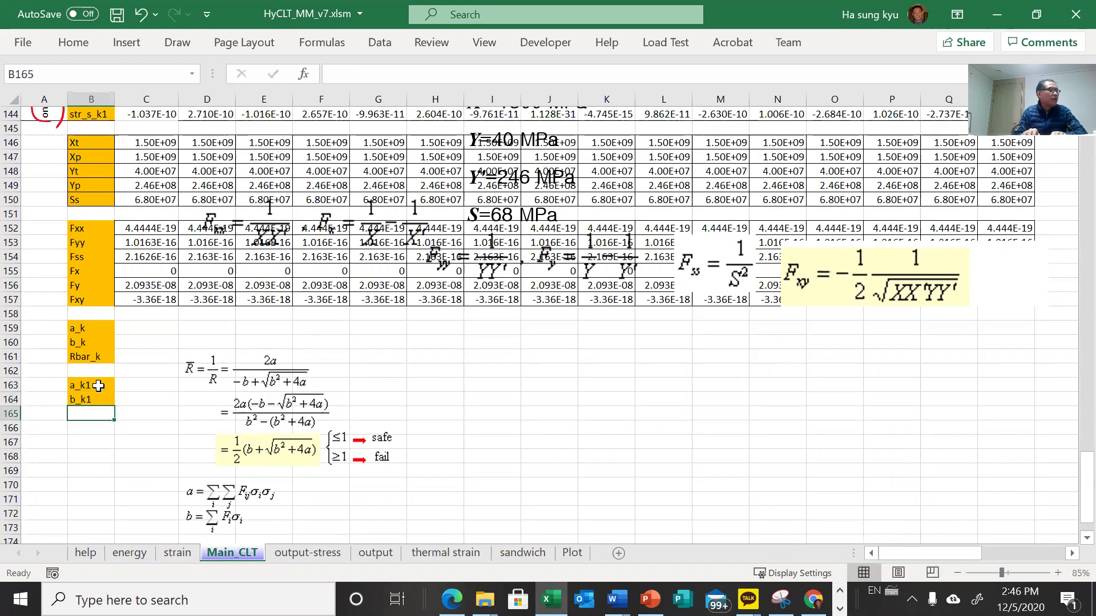
pyautogui.write('Rbar')
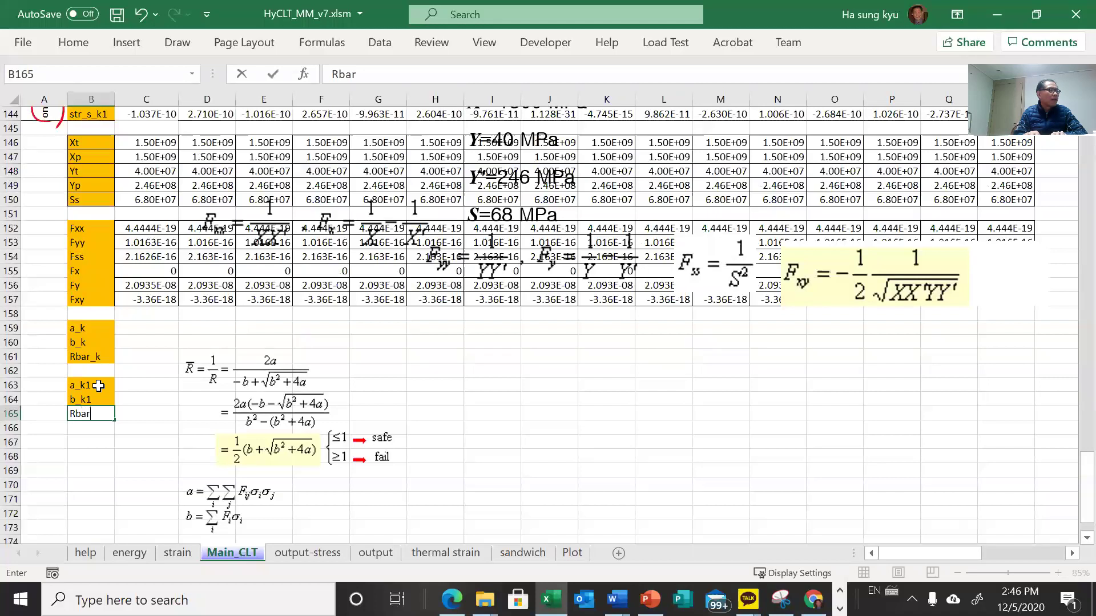
pyautogui.write('_')
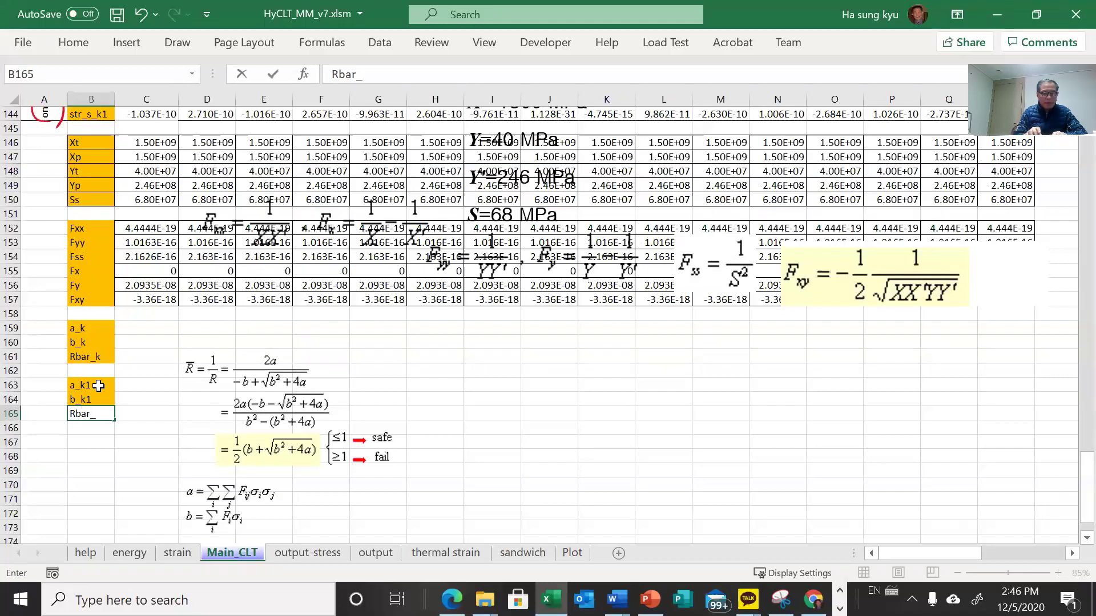
pyautogui.write('k1')
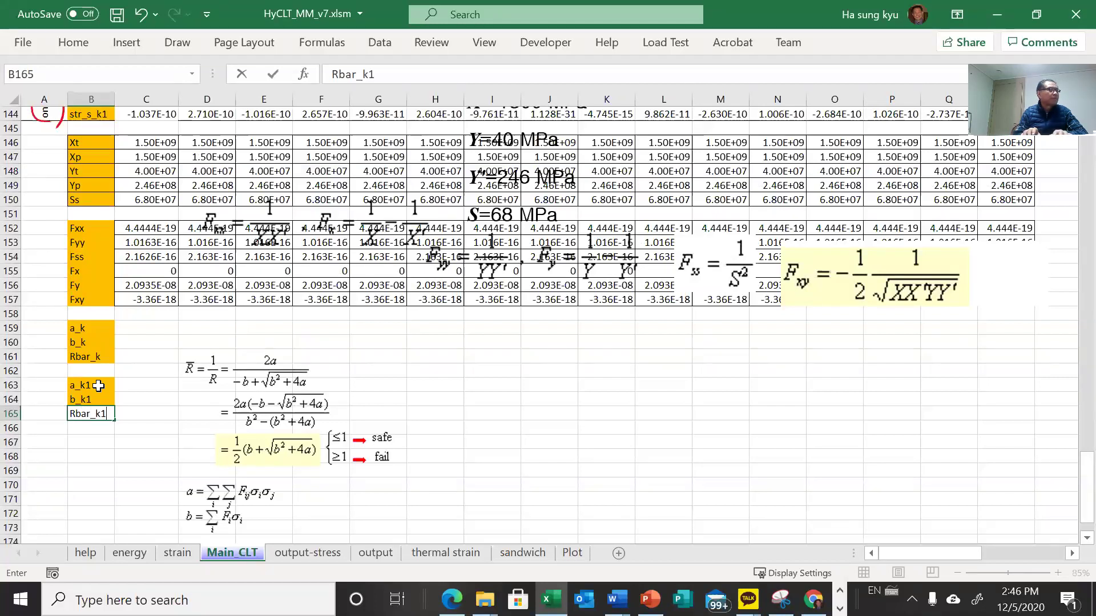
pyautogui.press('Return')
# - Create range names for the strength parameter rows Fxx to Fxy in B152:R157 from their left-column labels
pyautogui.scroll(-2, 118, 402)
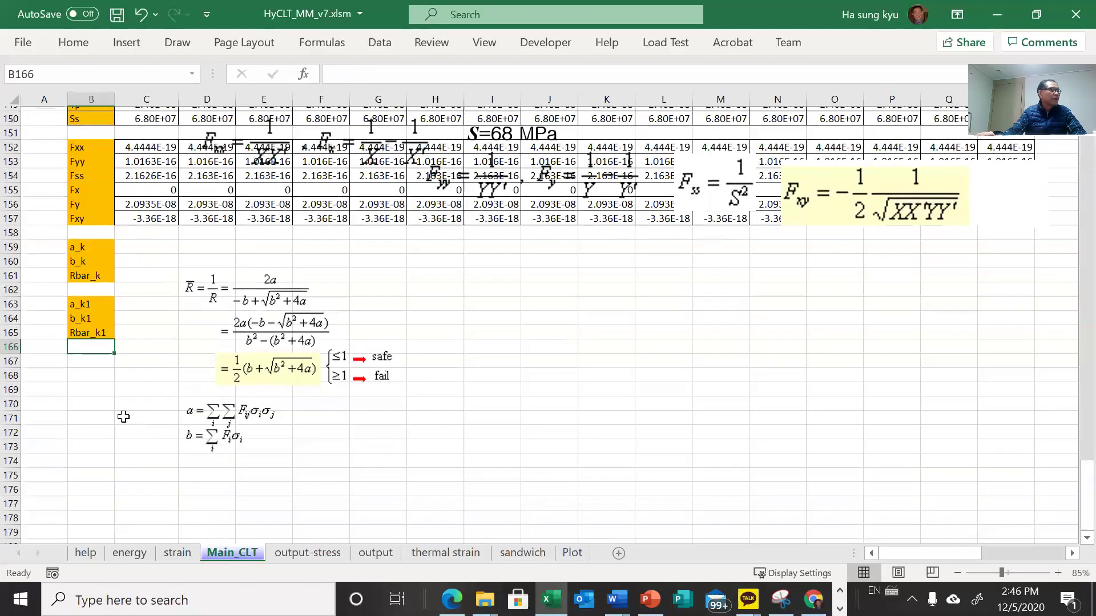
pyautogui.scroll(3, 126, 396)
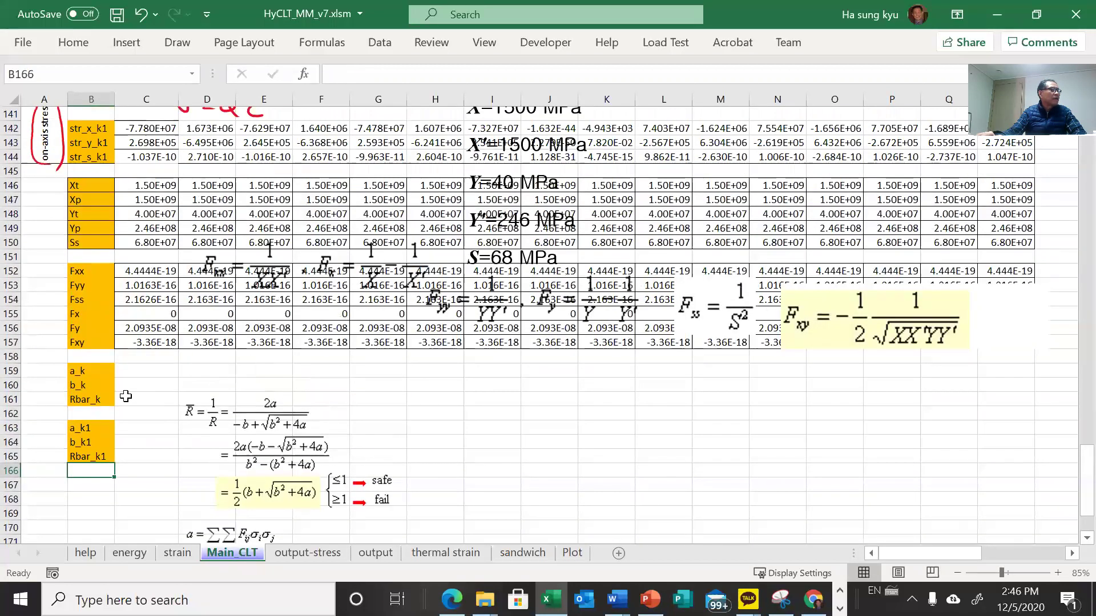
pyautogui.scroll(-1, 126, 396)
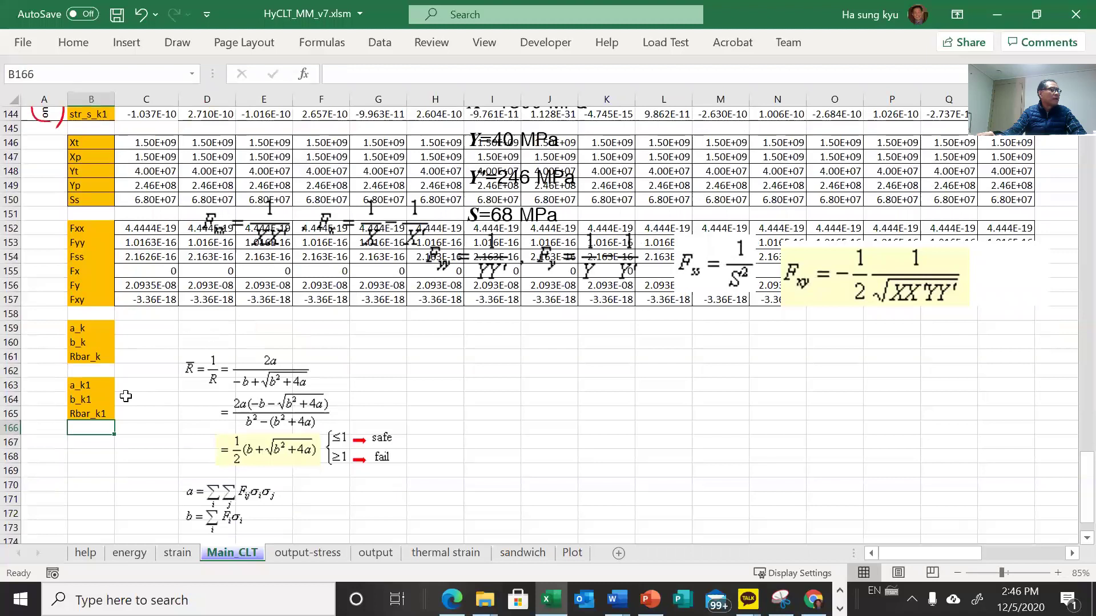
pyautogui.click(193, 491)
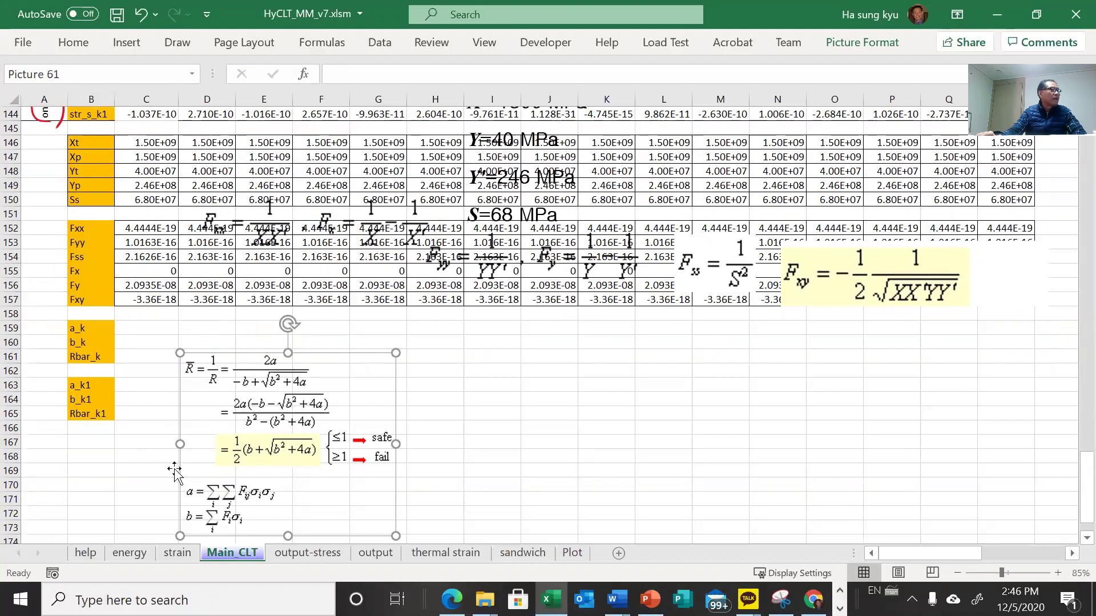
pyautogui.scroll(1, 191, 417)
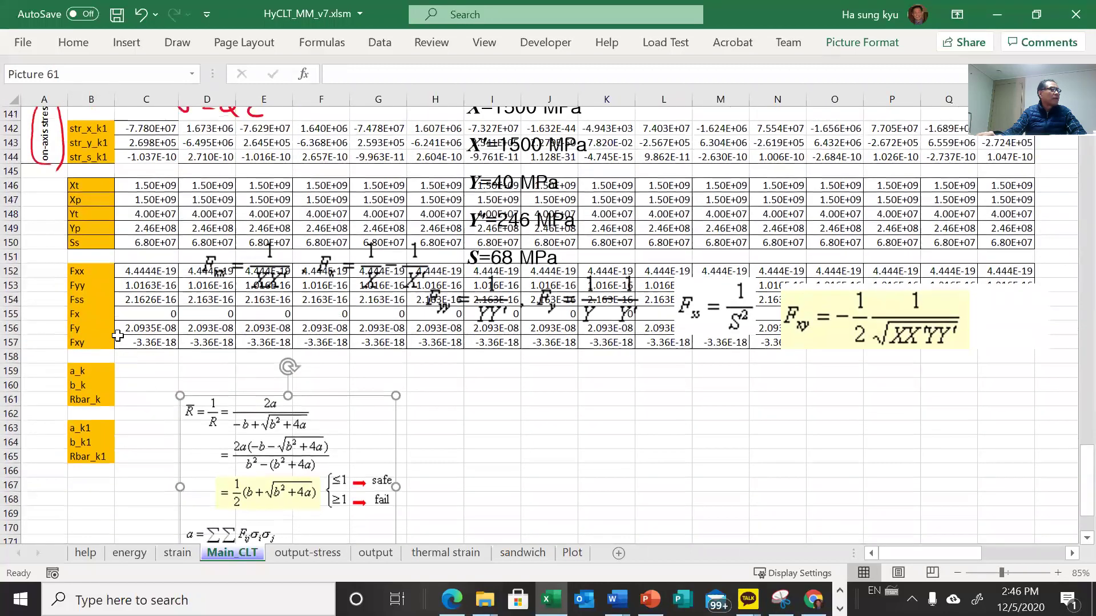
pyautogui.click(101, 267)
pyautogui.moveTo(100, 267); pyautogui.dragTo(1011, 339)
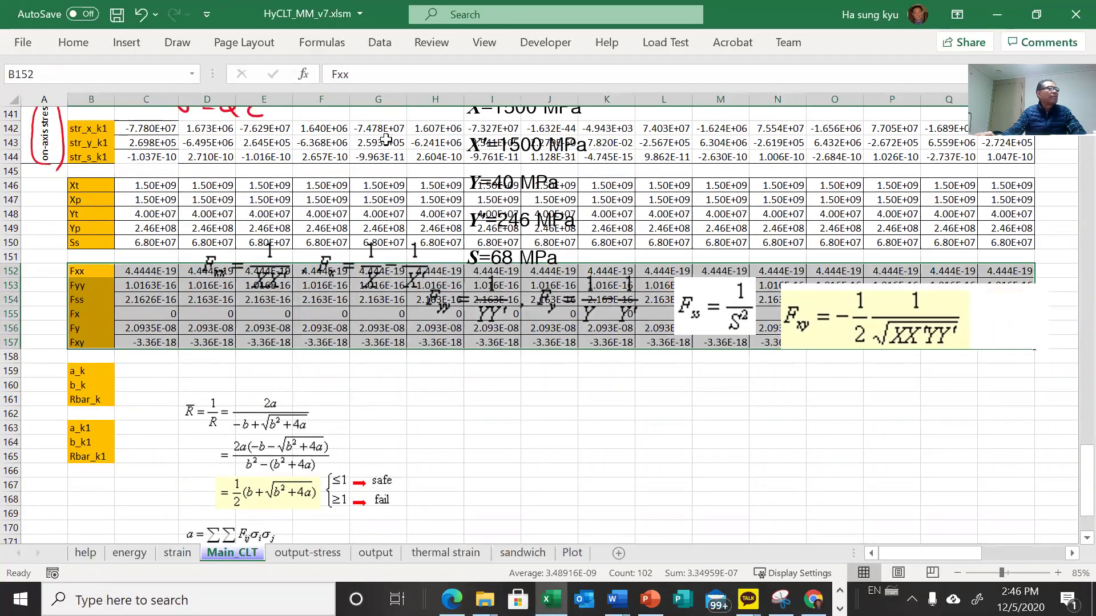
pyautogui.click(325, 49)
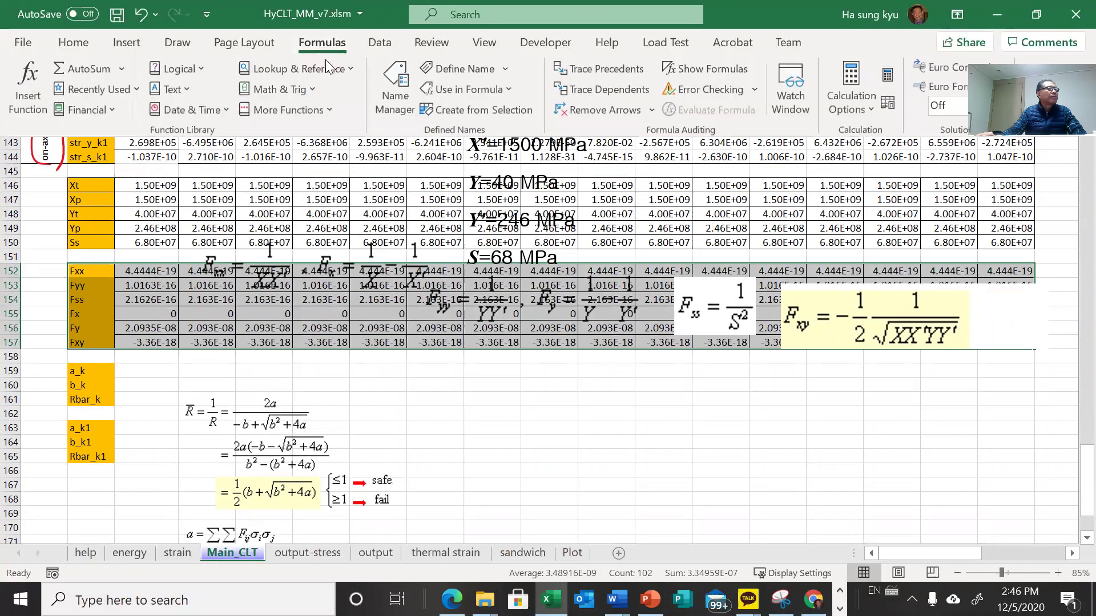
pyautogui.click(484, 113)
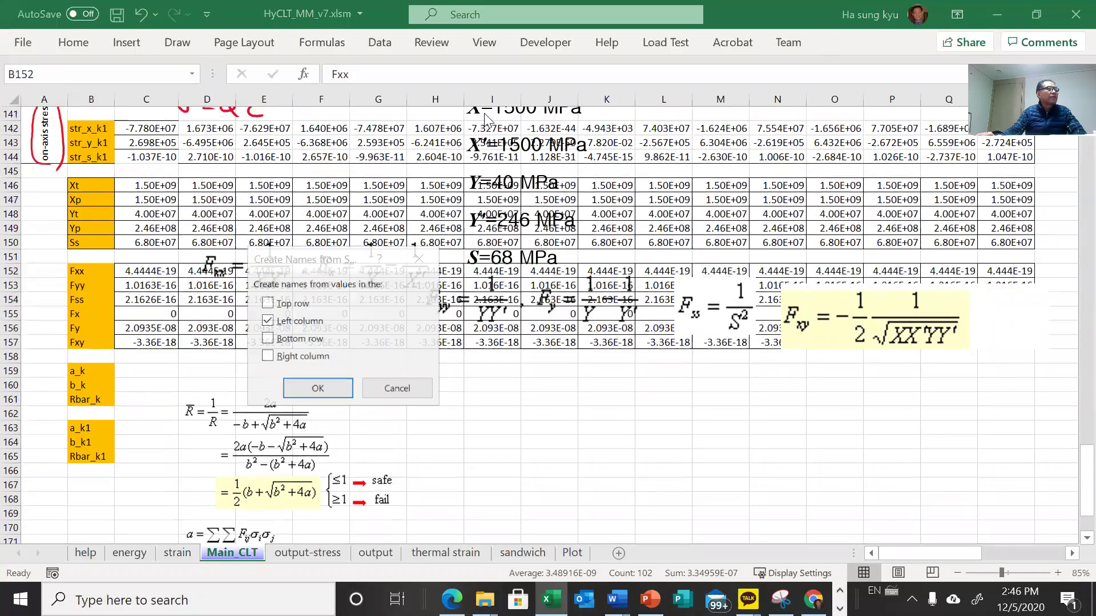
pyautogui.click(318, 388)
# - Move the strength-ratio equation picture to about columns G to J, clear of the first cells in the a_k and b_k rows
pyautogui.scroll(-1, 191, 367)
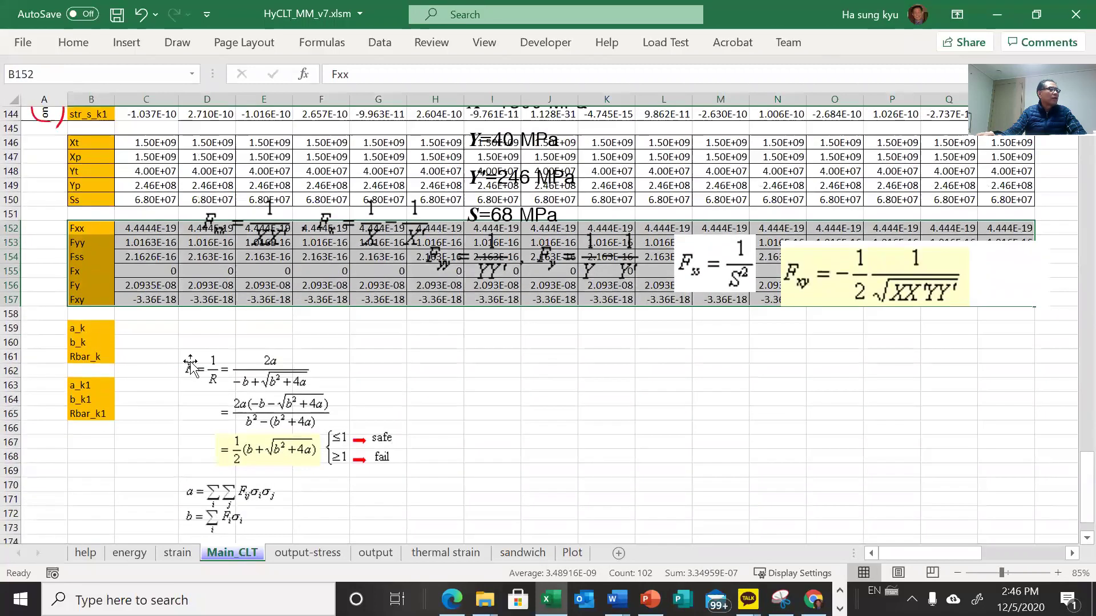
pyautogui.click(225, 468)
pyautogui.moveTo(225, 468); pyautogui.dragTo(178, 272)
pyautogui.scroll(1, 171, 337)
pyautogui.moveTo(165, 328); pyautogui.dragTo(394, 456)
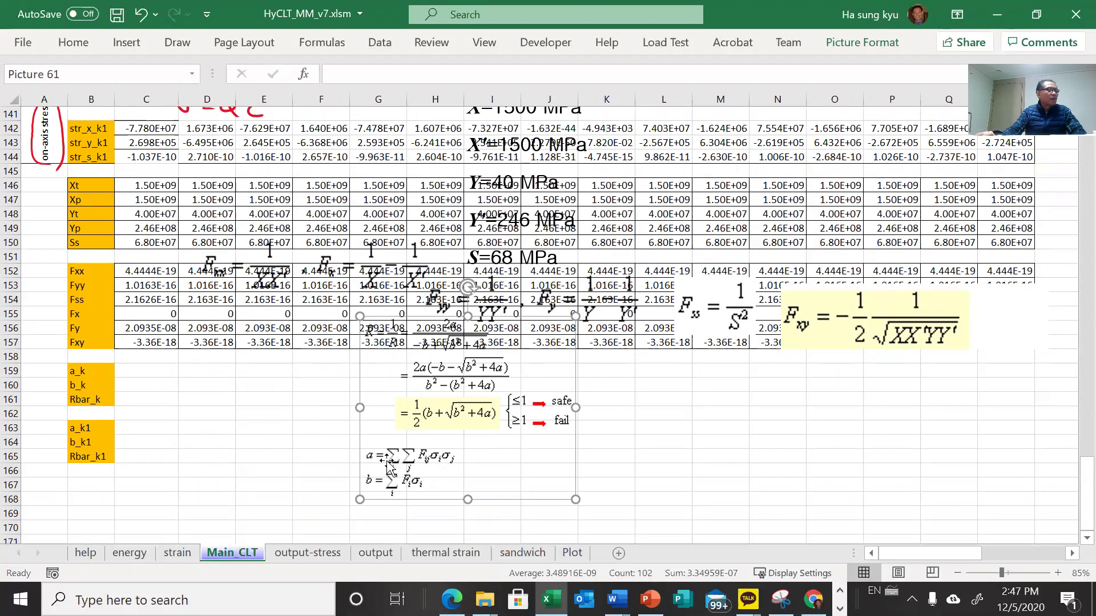
# - Start the a_k formula in C159 with the first term, =Fxx*str_x_k^2
pyautogui.moveTo(651, 600)
pyautogui.click(146, 371)
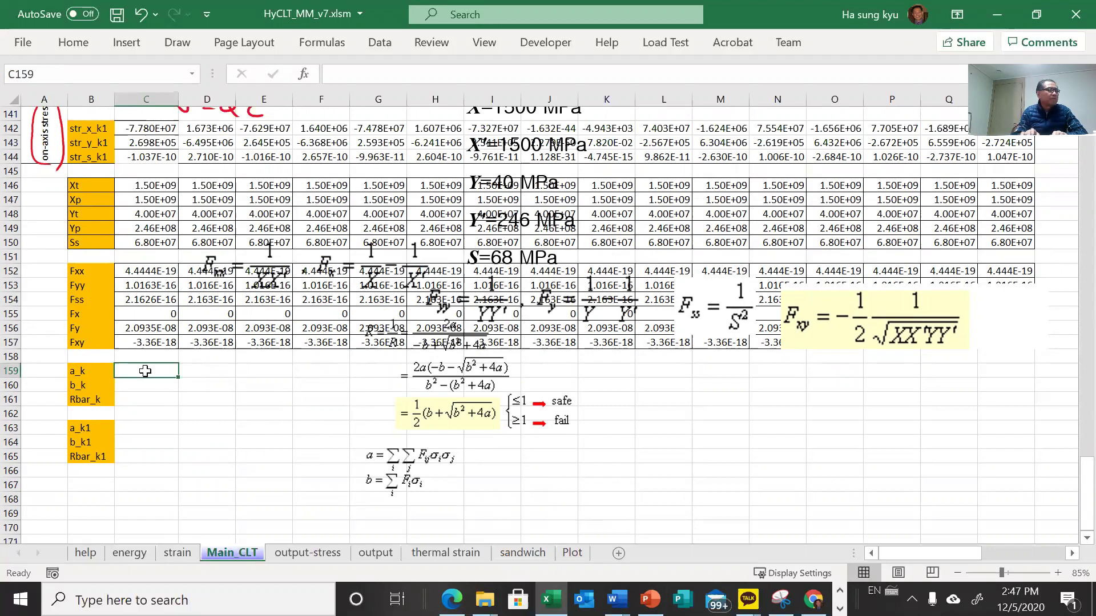
pyautogui.write('=Fxx')
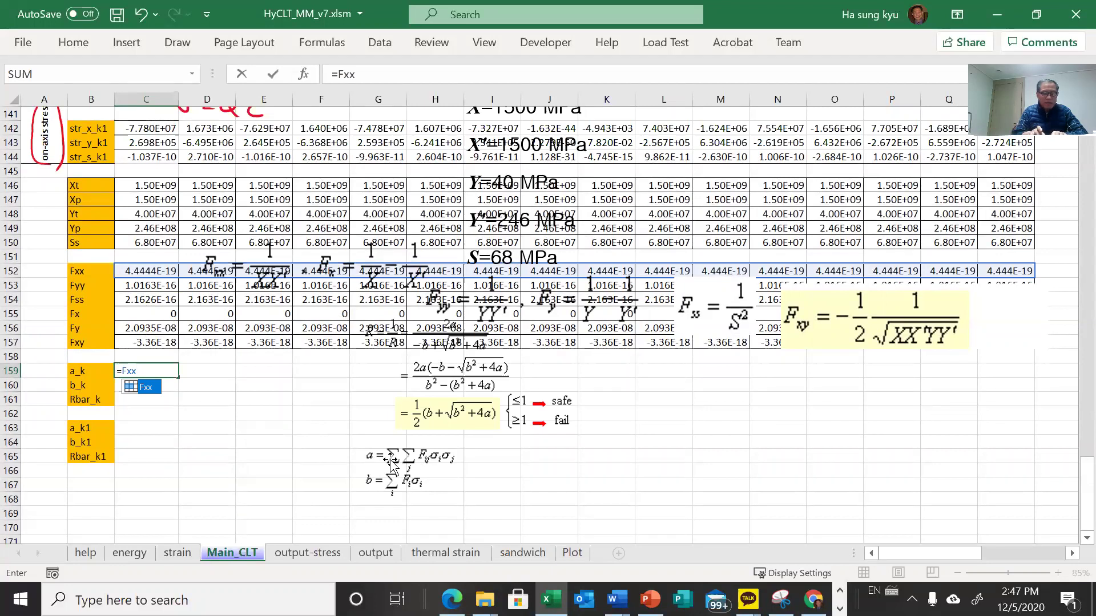
pyautogui.write('*')
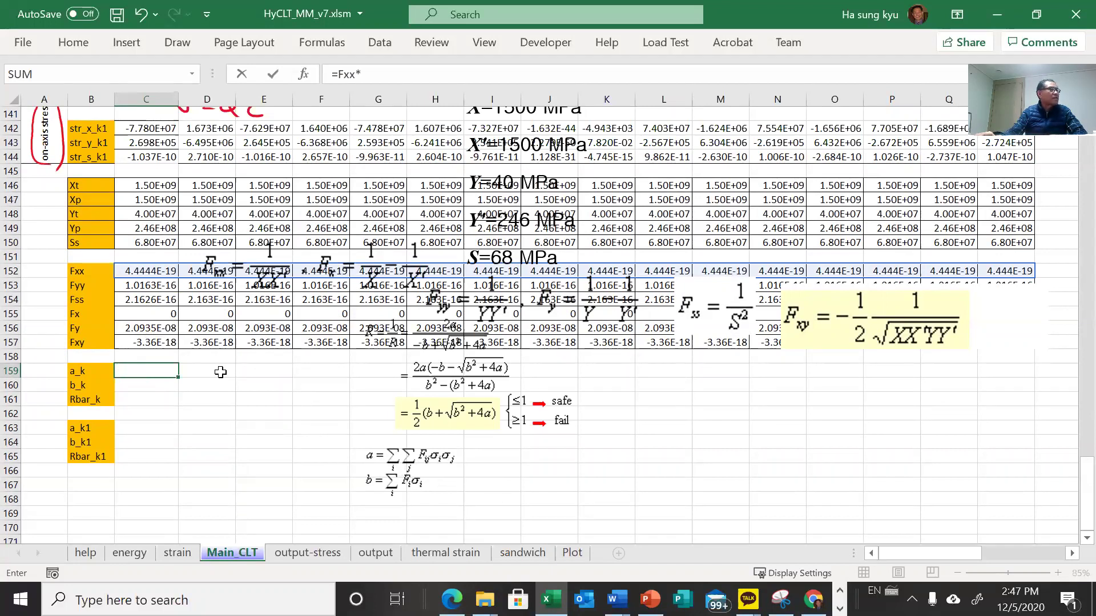
pyautogui.scroll(1, 220, 372)
pyautogui.scroll(2, 88, 207)
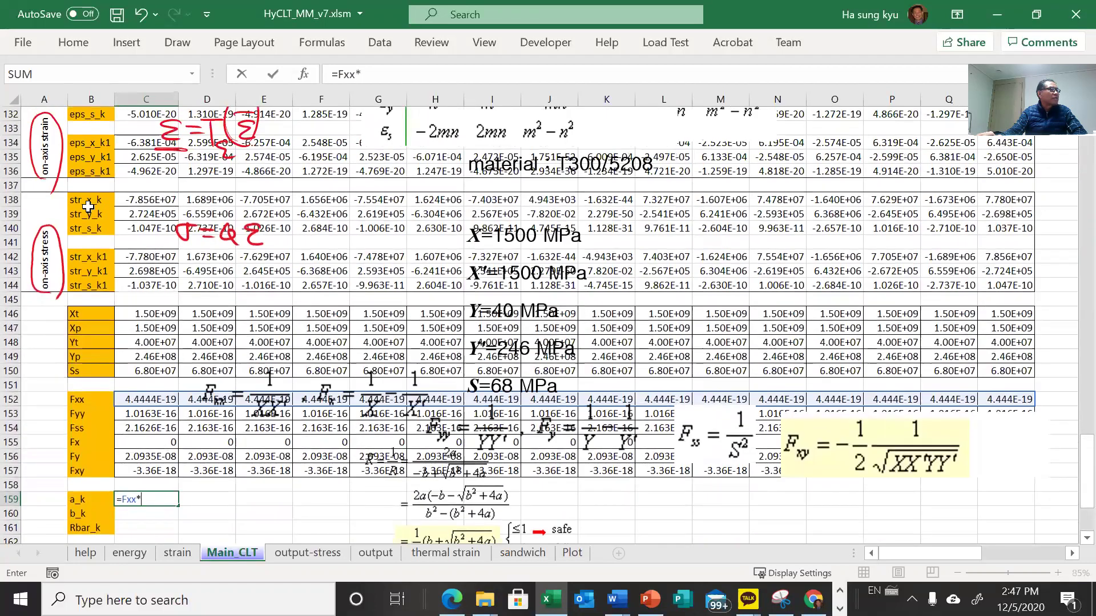
pyautogui.write('str')
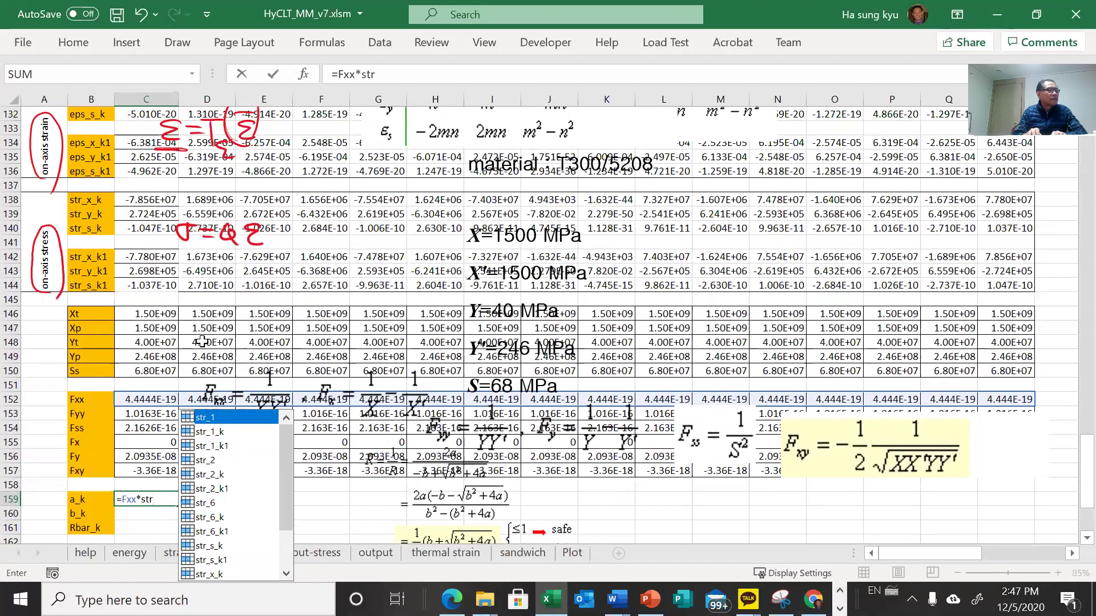
pyautogui.write('_x')
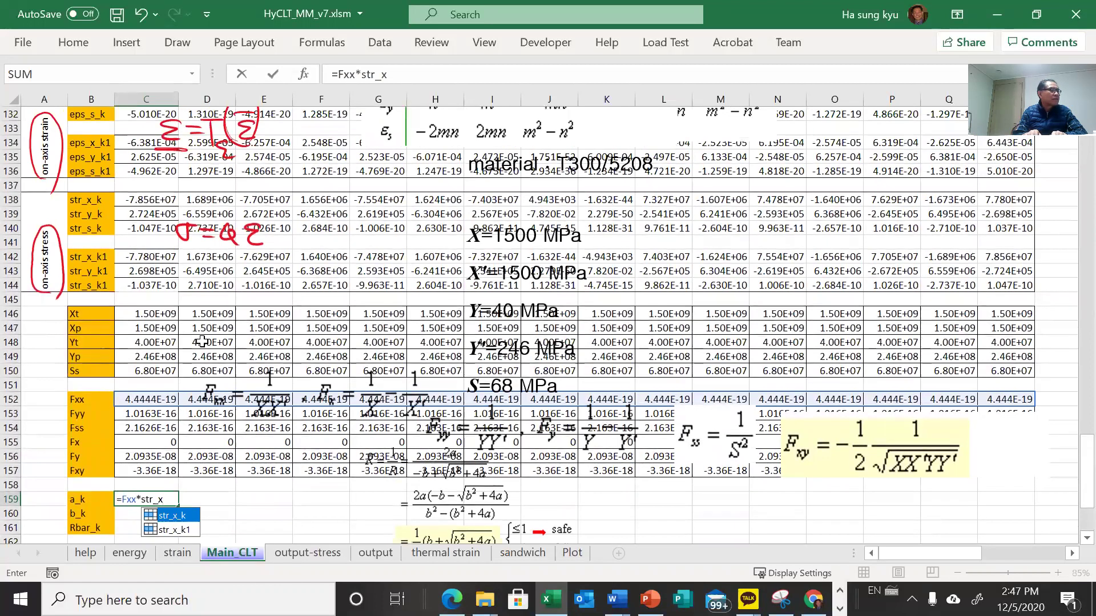
pyautogui.write('_k')
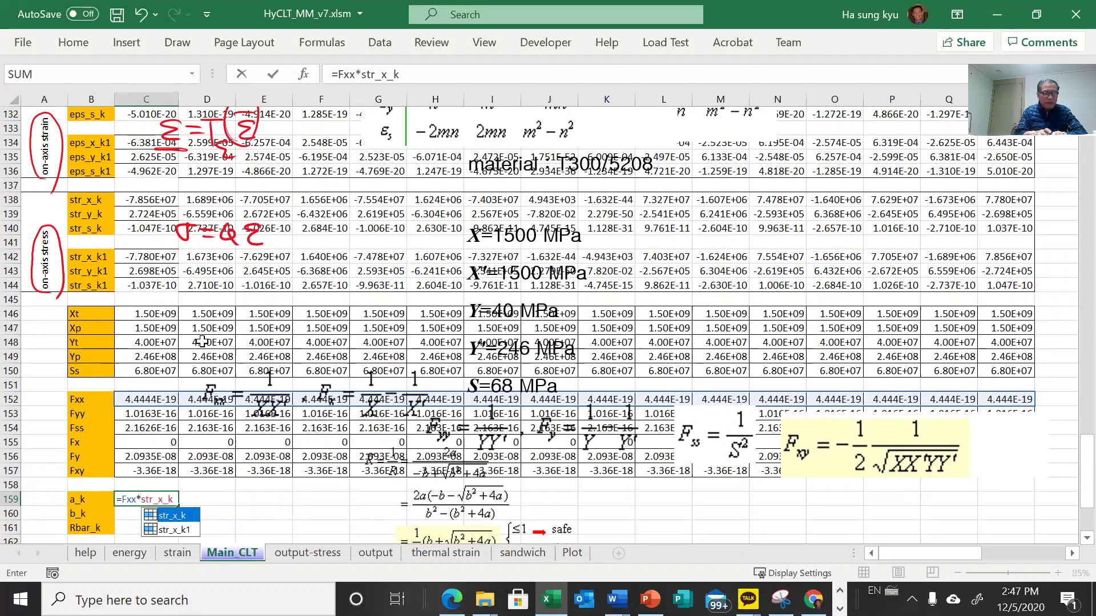
pyautogui.write('^2')
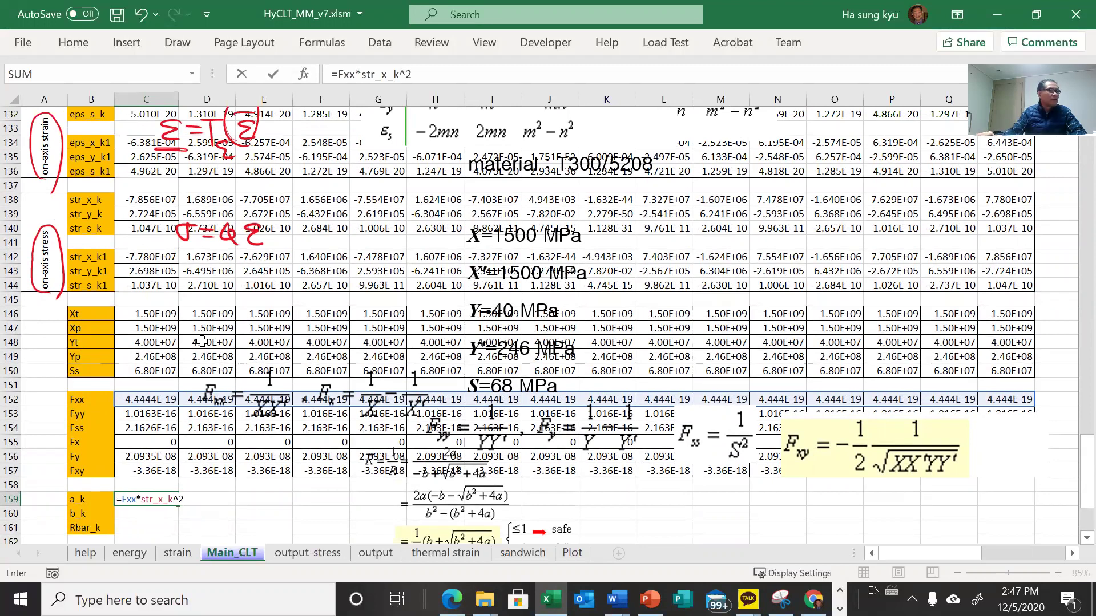
# - Add the second term +Fyy*str_y_k^2 to the a_k formula in C159 by duplicating and adapting the Fxx term
pyautogui.scroll(-2, 202, 345)
pyautogui.scroll(-1, 200, 353)
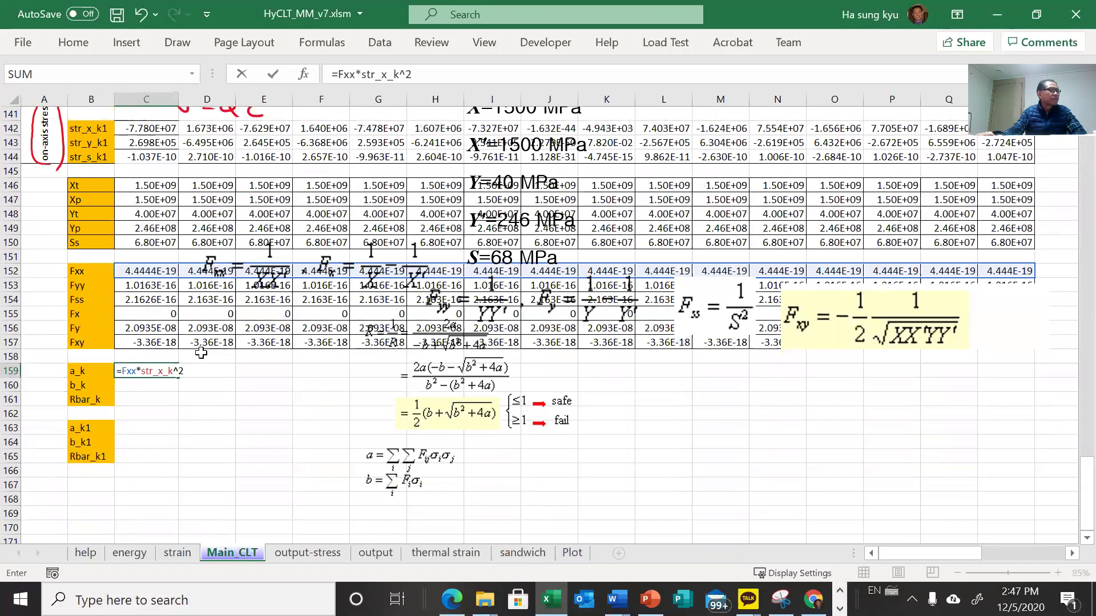
pyautogui.click(410, 75)
pyautogui.moveTo(410, 74); pyautogui.dragTo(337, 74)
pyautogui.hotkey('ctrl', 'c')
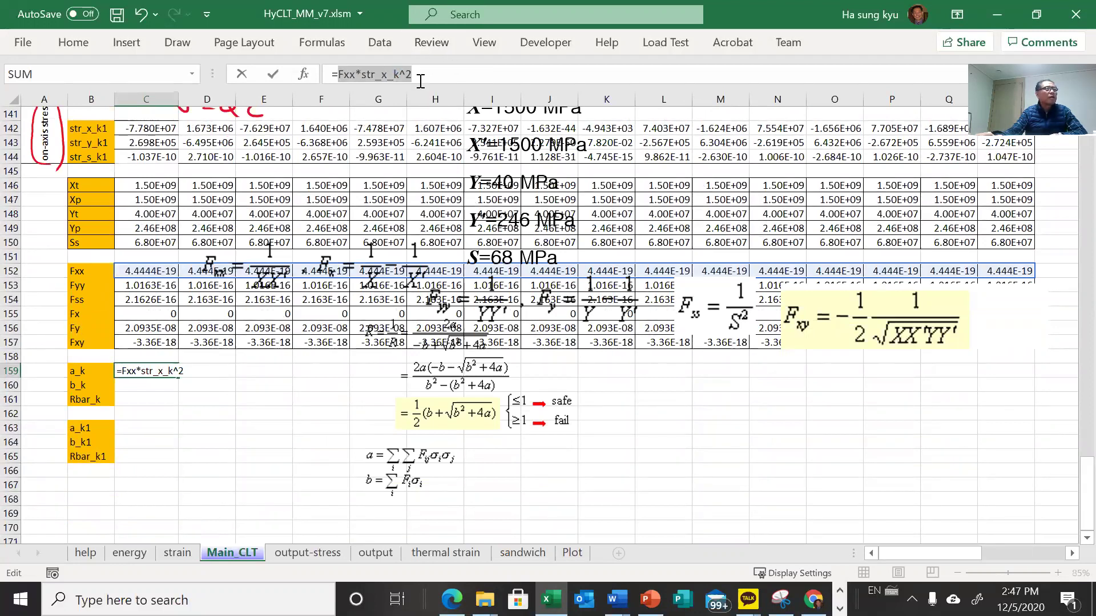
pyautogui.click(426, 78)
pyautogui.write('+')
pyautogui.hotkey('ctrl', 'v')
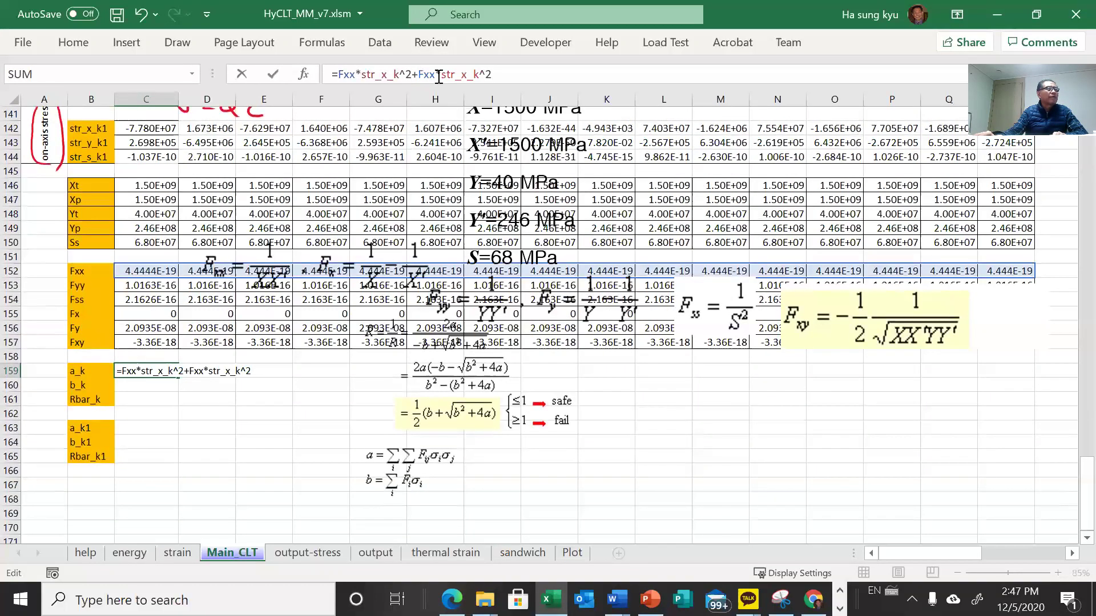
pyautogui.moveTo(434, 78); pyautogui.dragTo(421, 81)
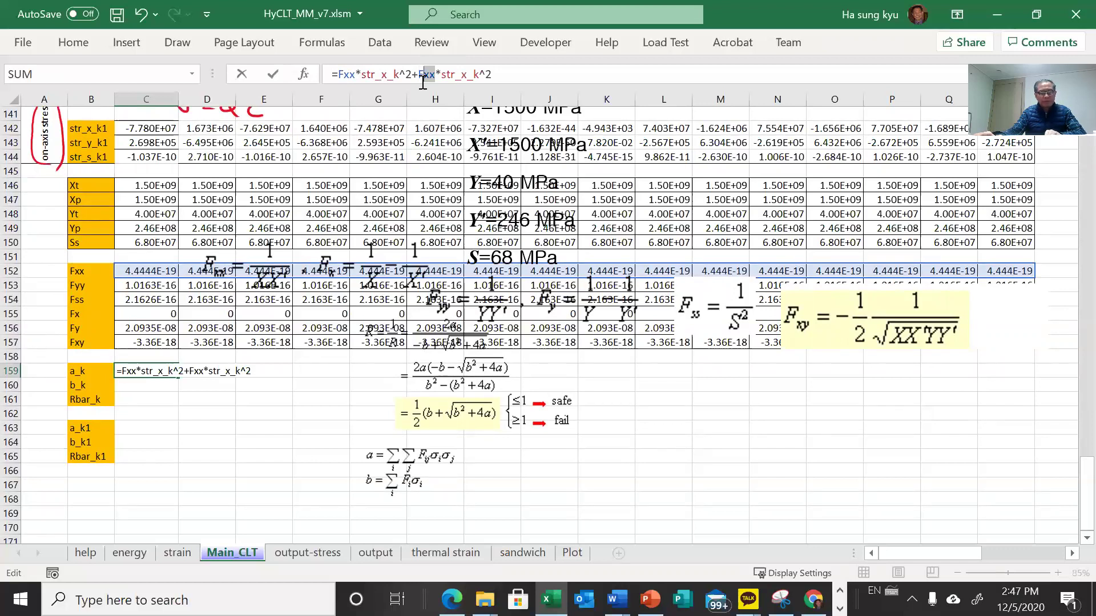
pyautogui.write('uu')
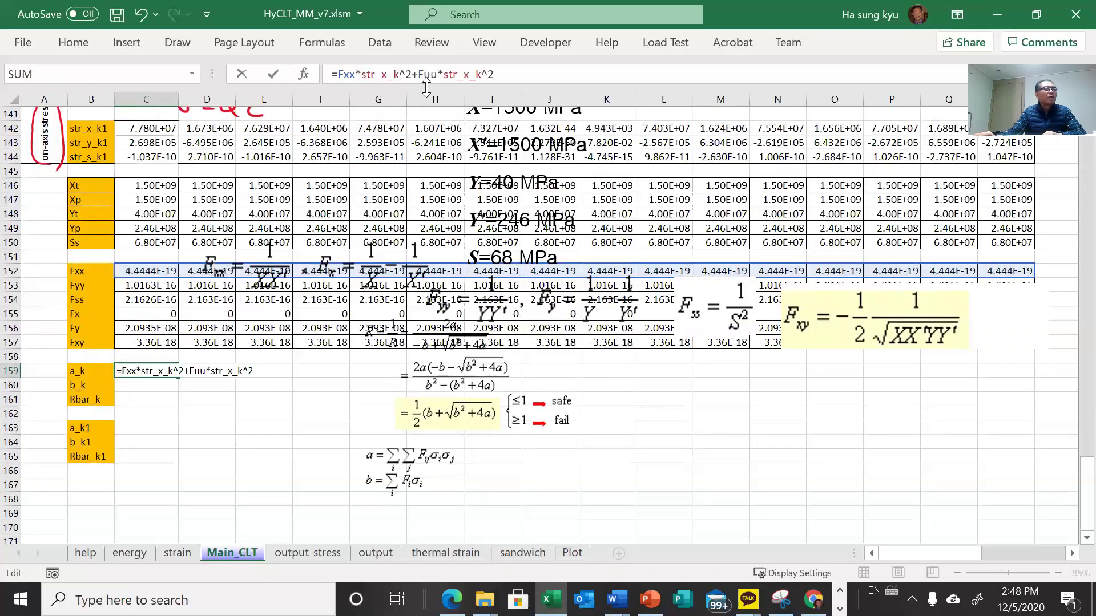
pyautogui.press('BackSpace')
pyautogui.press('BackSpace')
pyautogui.write('yy')
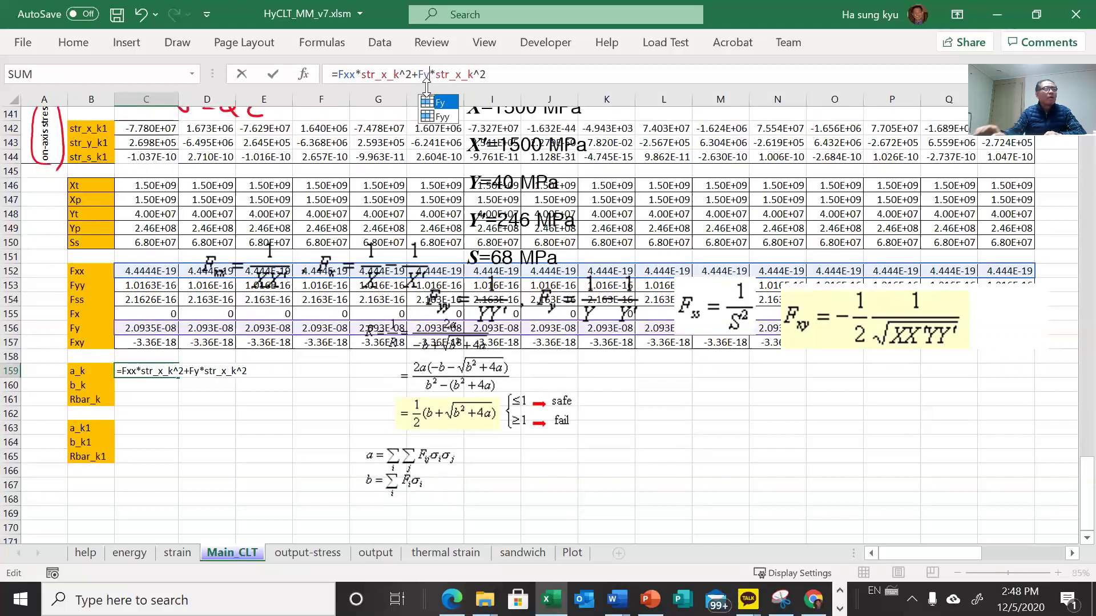
pyautogui.click(464, 77)
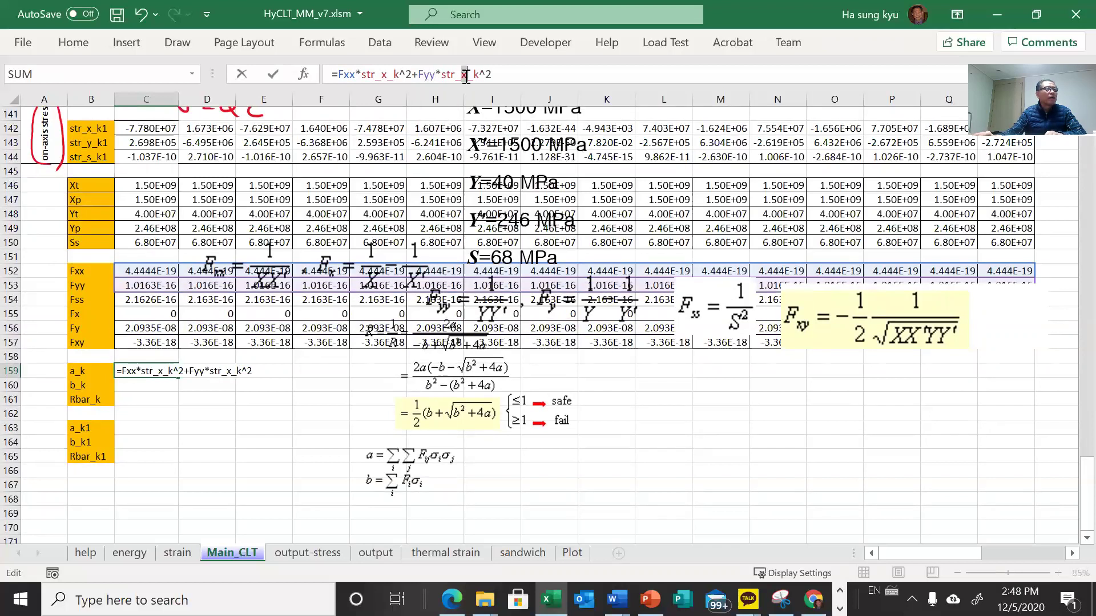
pyautogui.press('BackSpace')
pyautogui.write('y')
# - Add the third term +Fss*str_s_k^2 to the a_k formula in C159 by duplicating and adapting the Fxx term
pyautogui.click(515, 73)
pyautogui.write('+')
pyautogui.hotkey('ctrl', 'v')
pyautogui.click(515, 73)
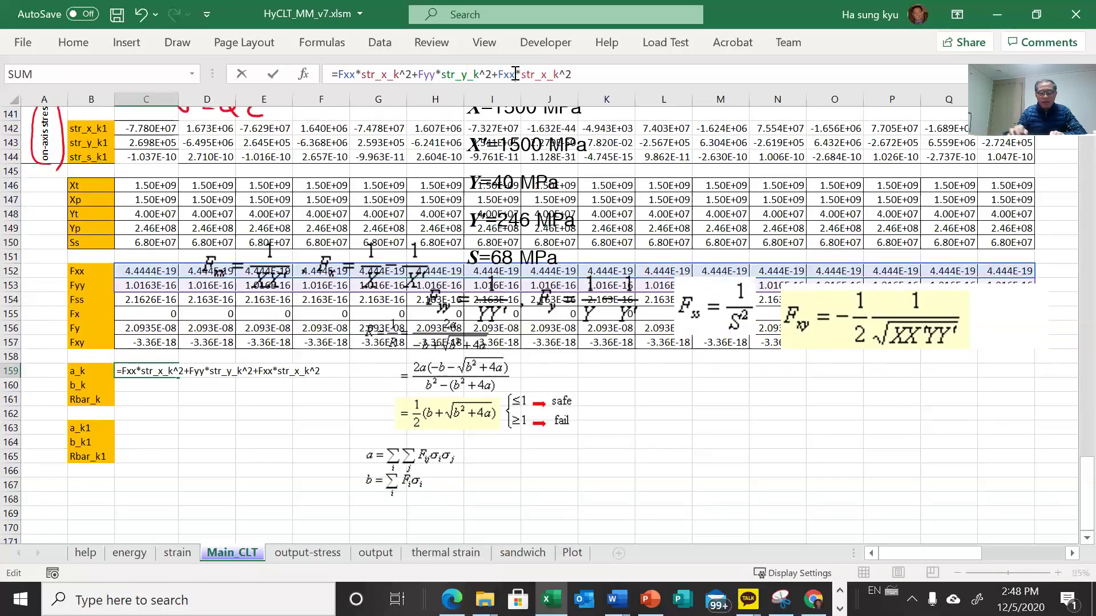
pyautogui.press('BackSpace')
pyautogui.press('BackSpace')
pyautogui.write('ss')
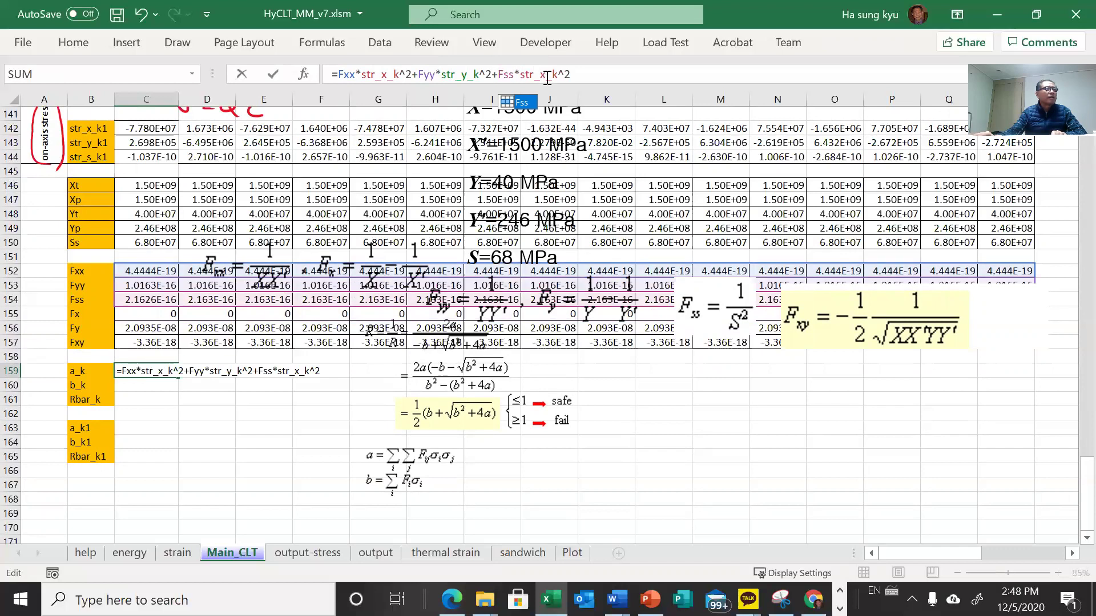
pyautogui.click(547, 76)
pyautogui.write('s')
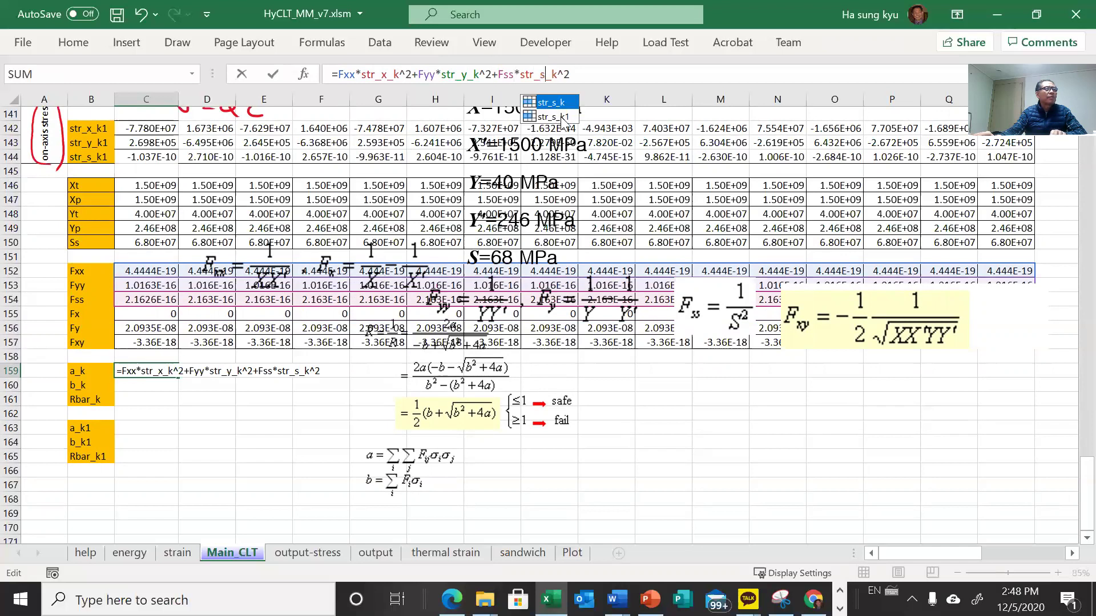
# - Append the cross term +2Fxy*str_x_k*str_y_k to the a_k formula in C159 and try to enter it
pyautogui.click(591, 80)
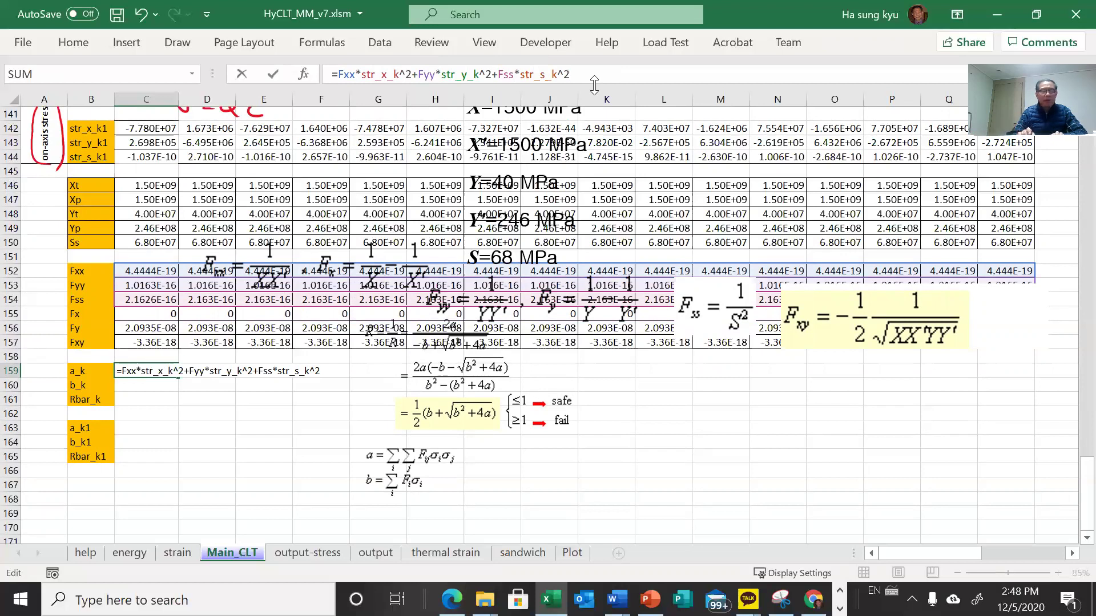
pyautogui.write('+Fxx*str_x_k^2')
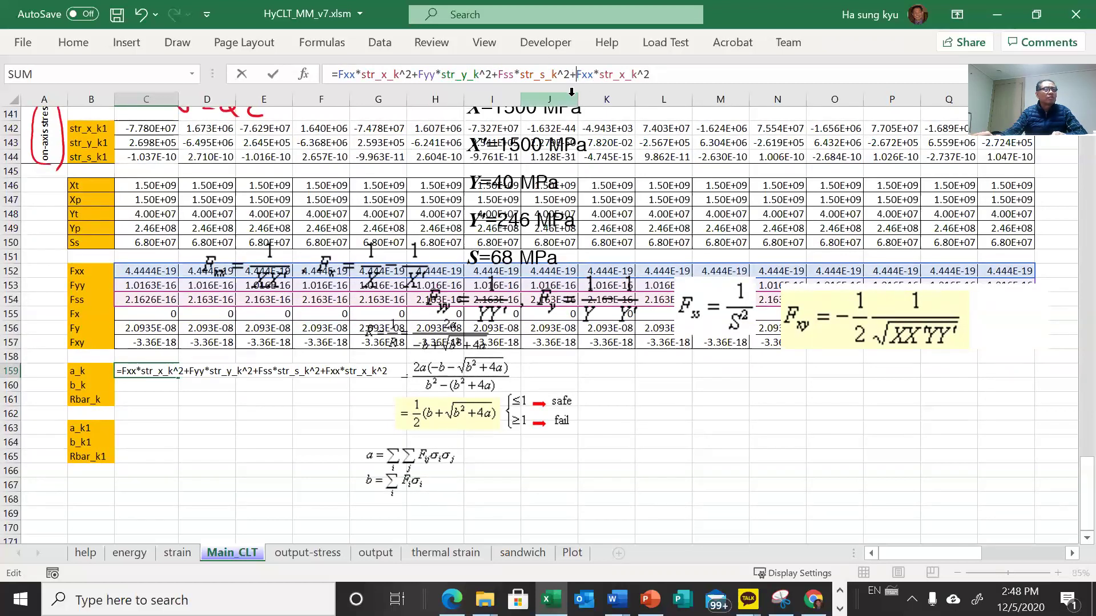
pyautogui.write('2')
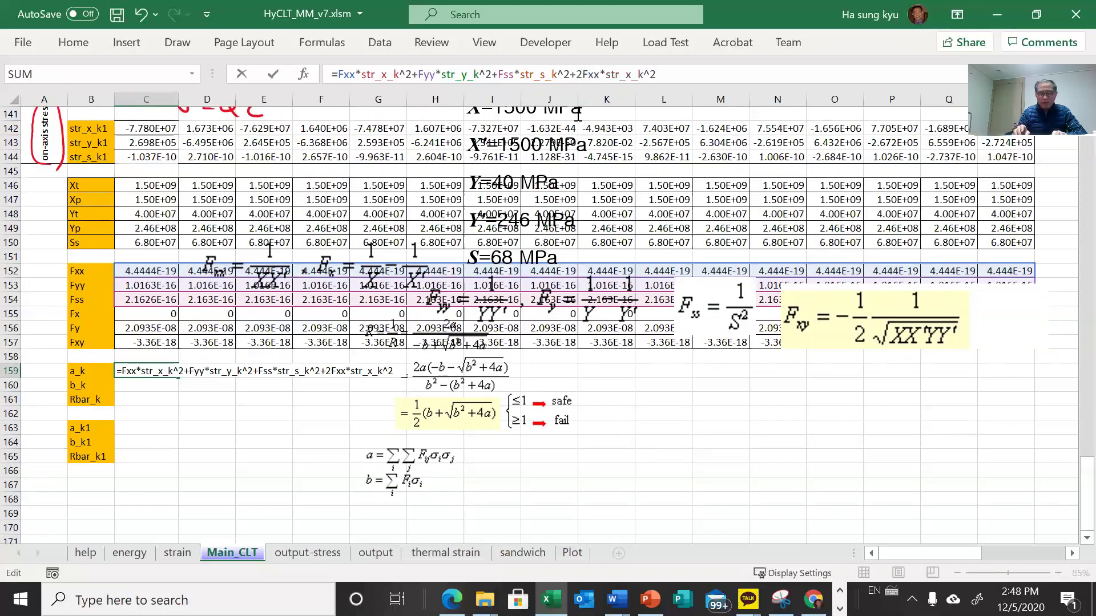
pyautogui.press('BackSpace')
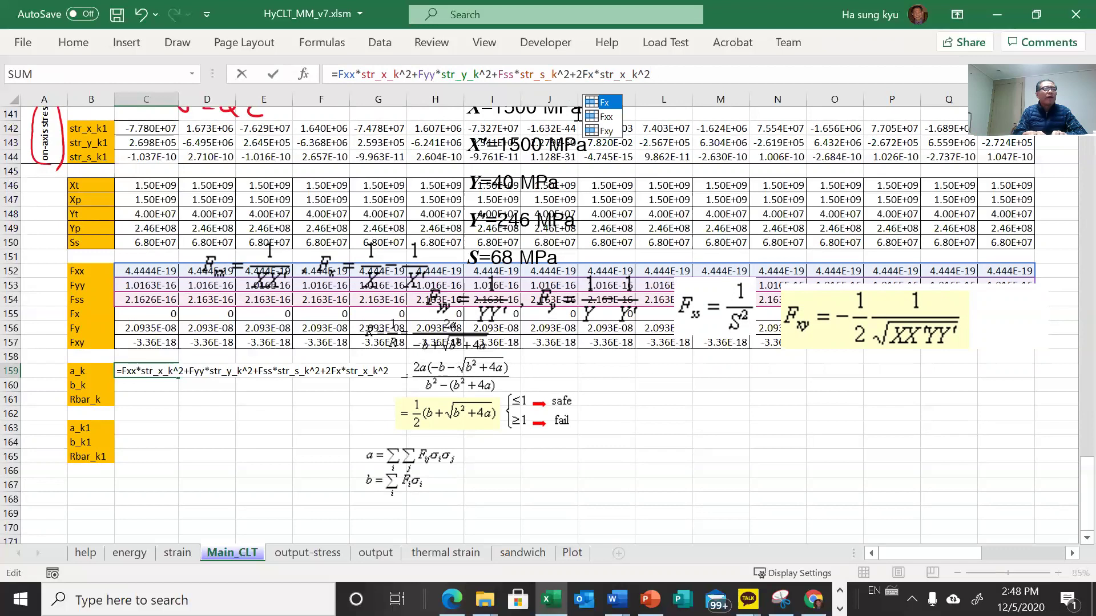
pyautogui.write('y')
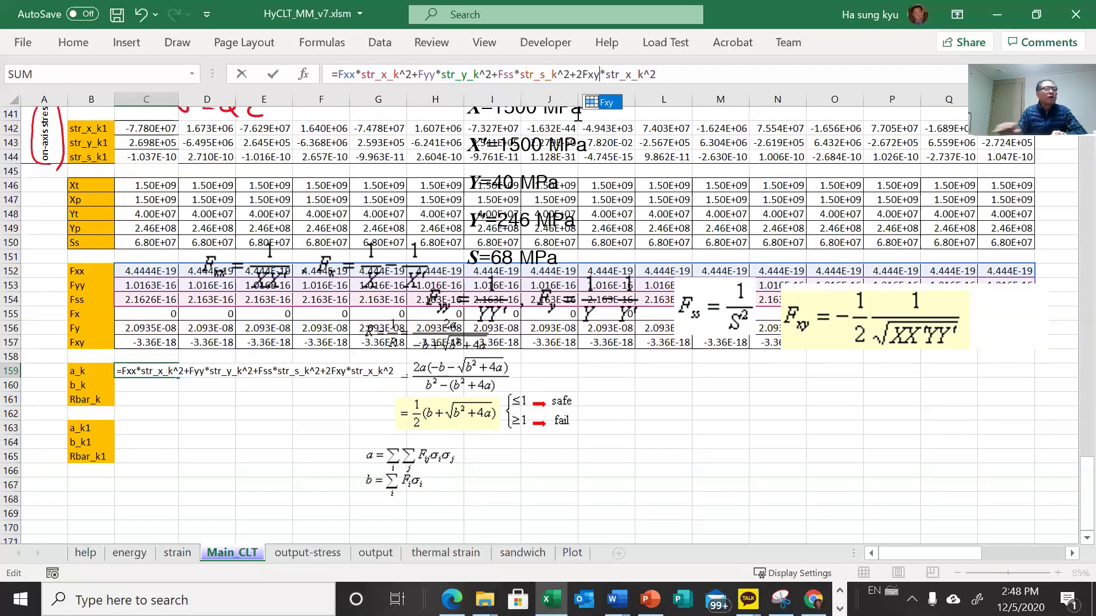
pyautogui.click(646, 75)
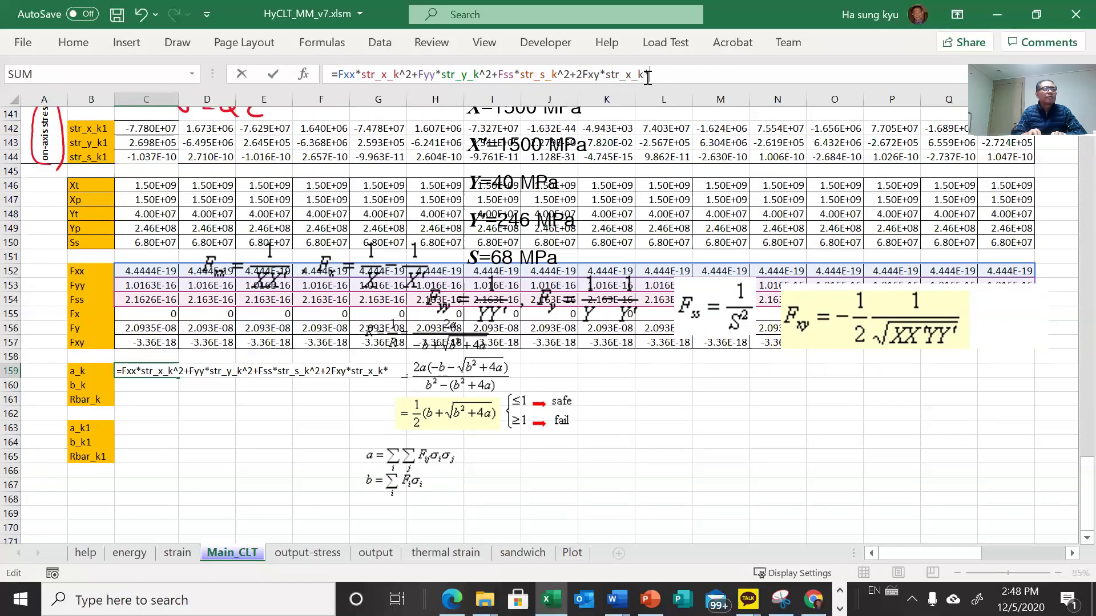
pyautogui.write('*st')
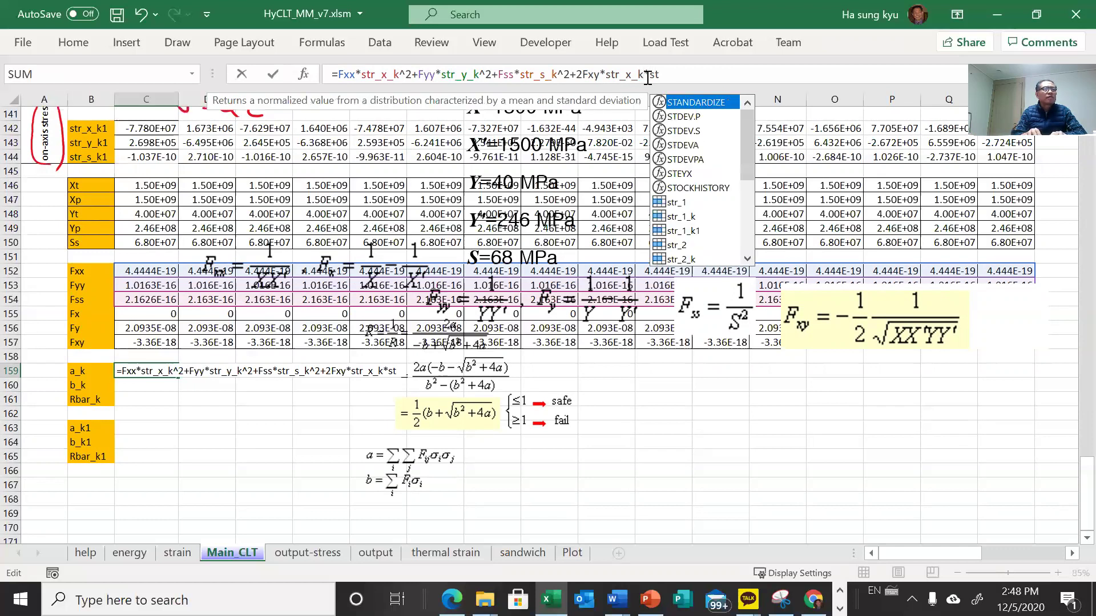
pyautogui.write('r_y_k')
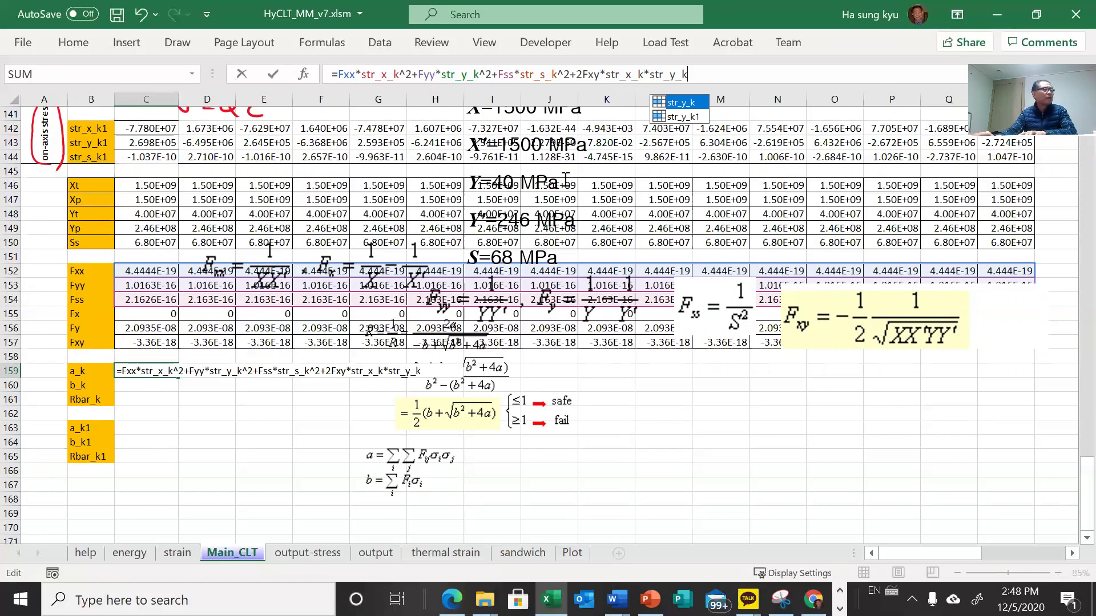
pyautogui.press('Return')
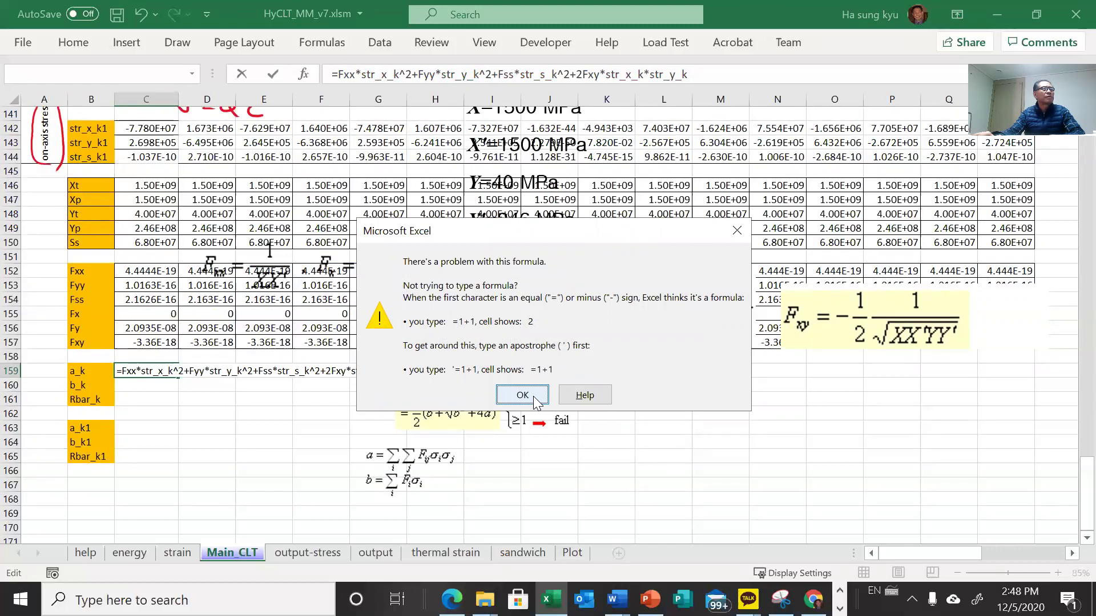
pyautogui.click(523, 395)
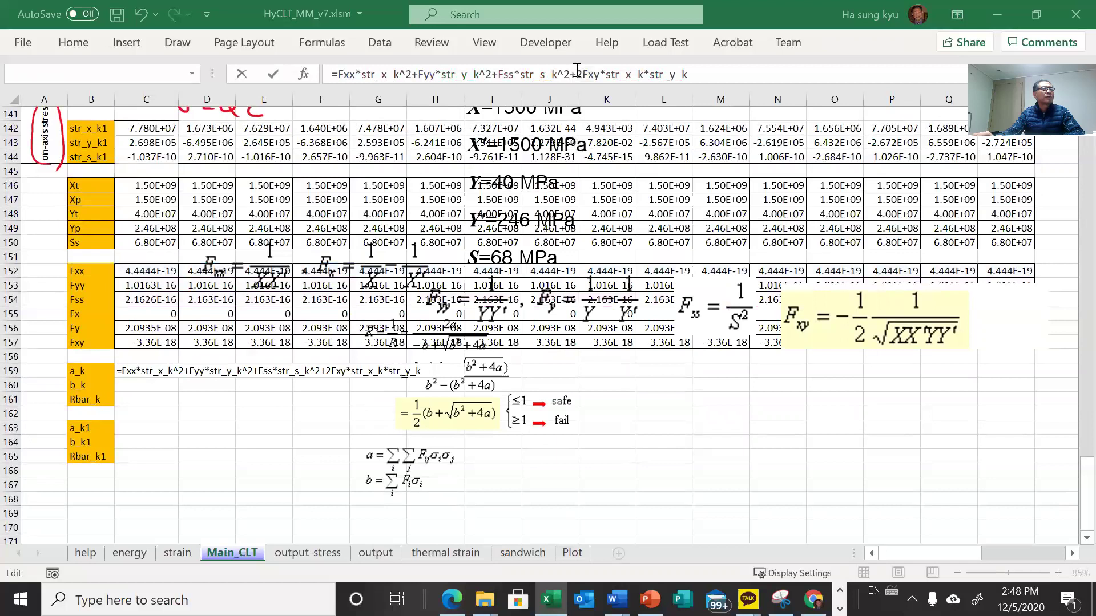
# - Insert the missing multiplication sign so the cross term reads 2*Fxy*str_x_k*str_y_k, and enter the a_k formula
pyautogui.moveTo(581, 72); pyautogui.dragTo(587, 76)
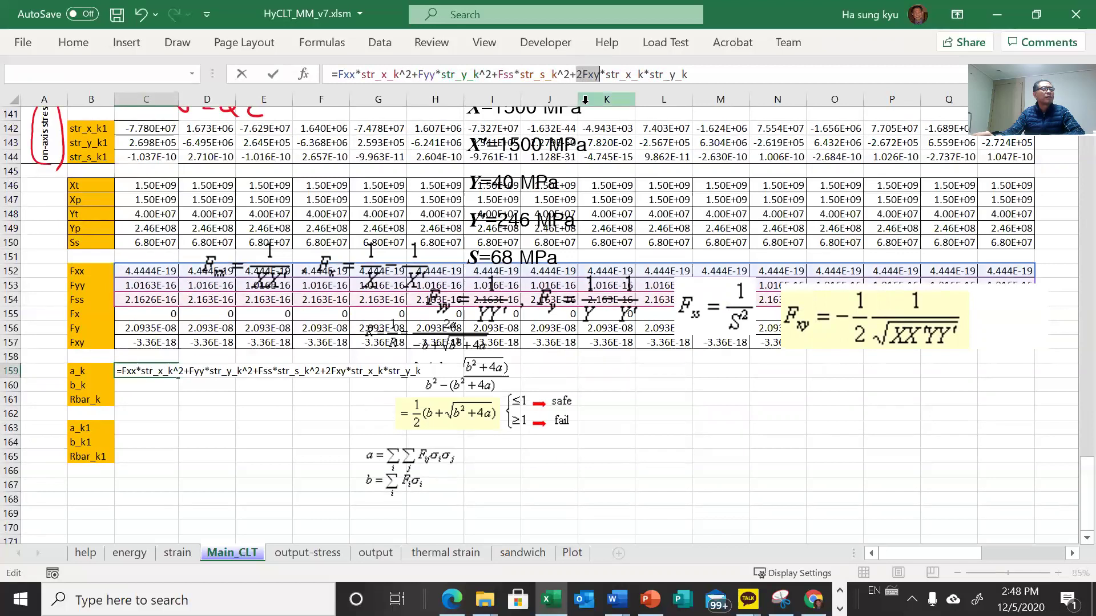
pyautogui.click(584, 74)
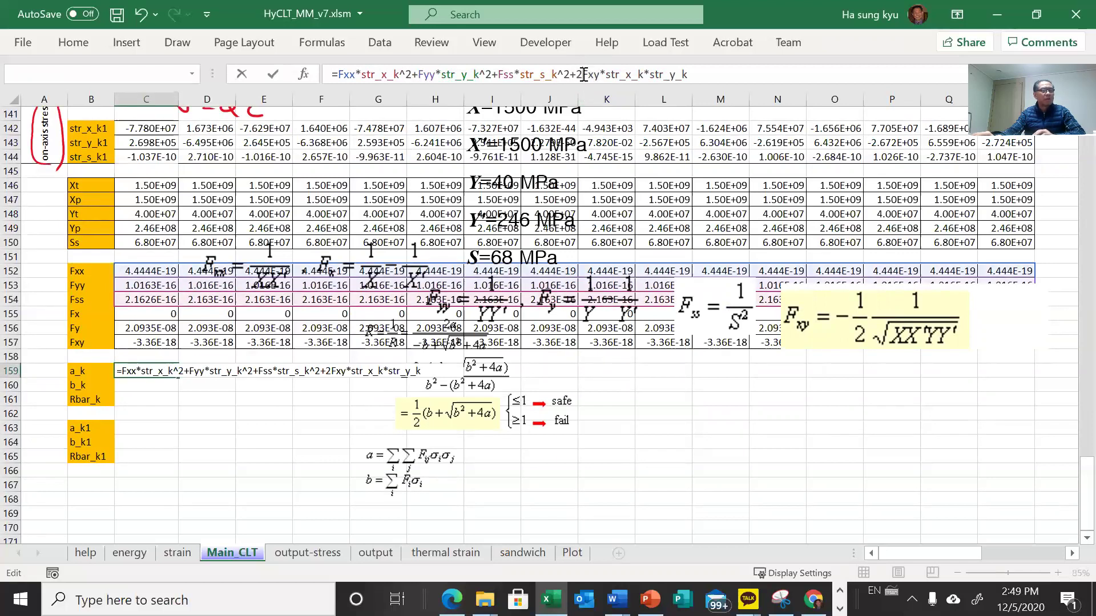
pyautogui.write('*')
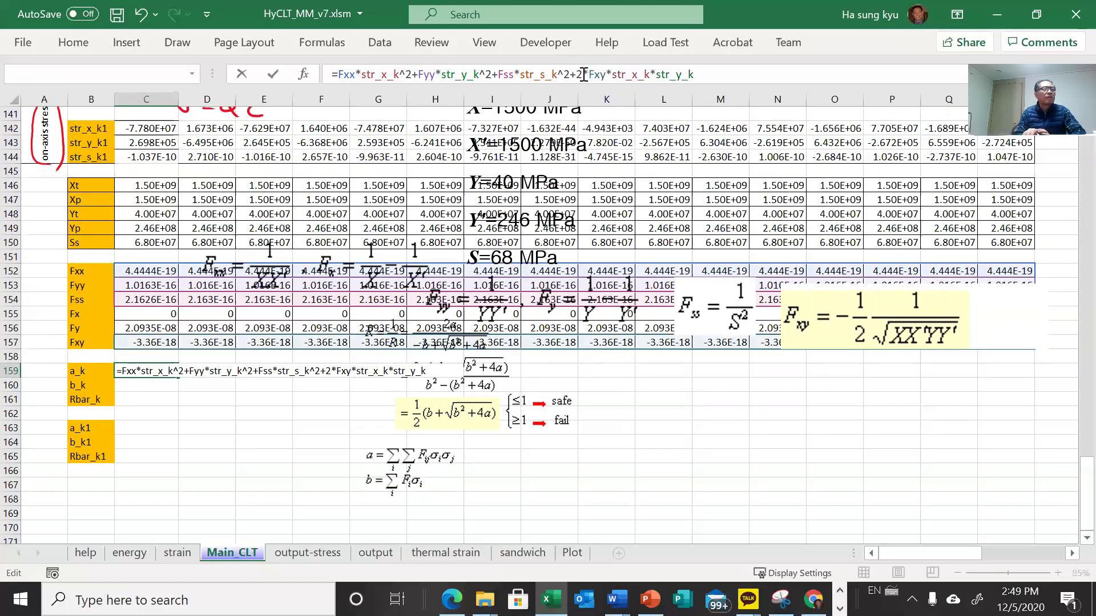
pyautogui.press('Return')
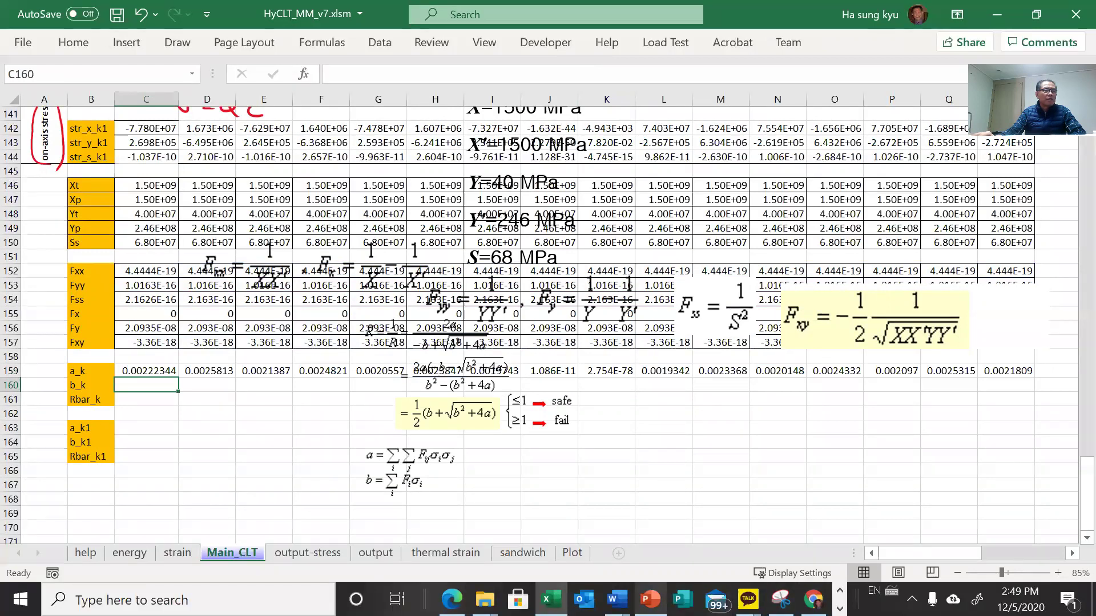
# - Switch to PowerPoint and examine the quadratic failure criterion derivation on slides 184 to 186 and the inverse strength ratio equations on slide 190
pyautogui.click(650, 599)
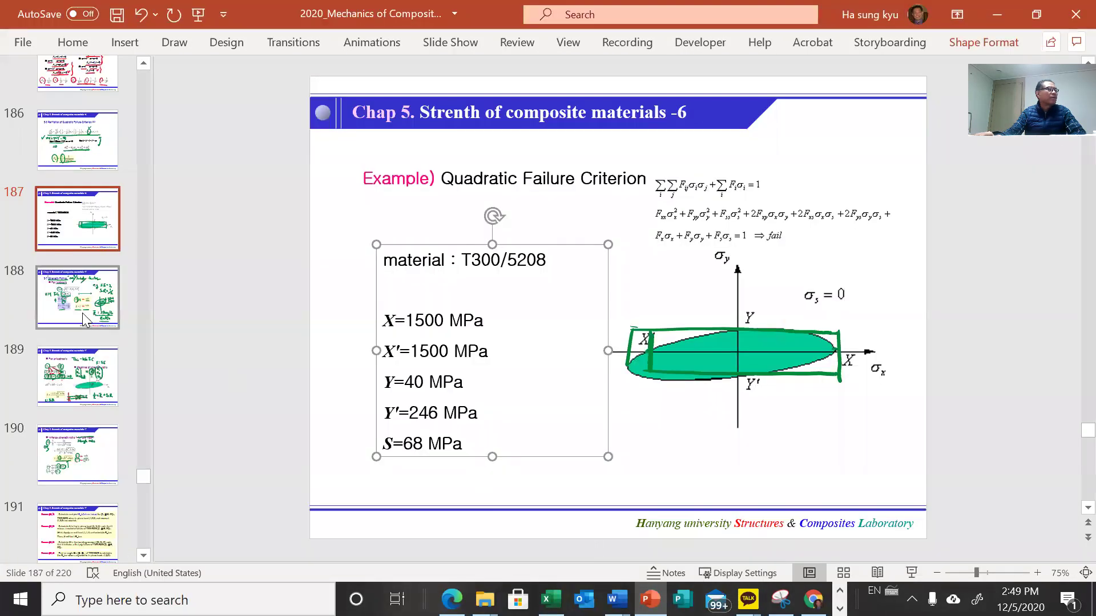
pyautogui.scroll(5, 82, 312)
pyautogui.click(78, 295)
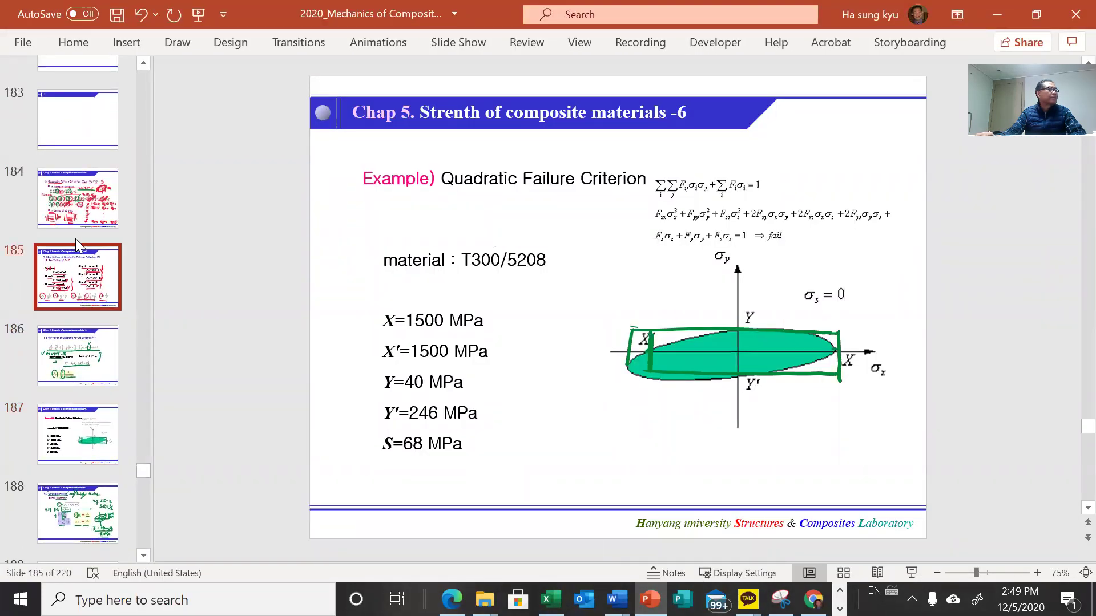
pyautogui.click(77, 224)
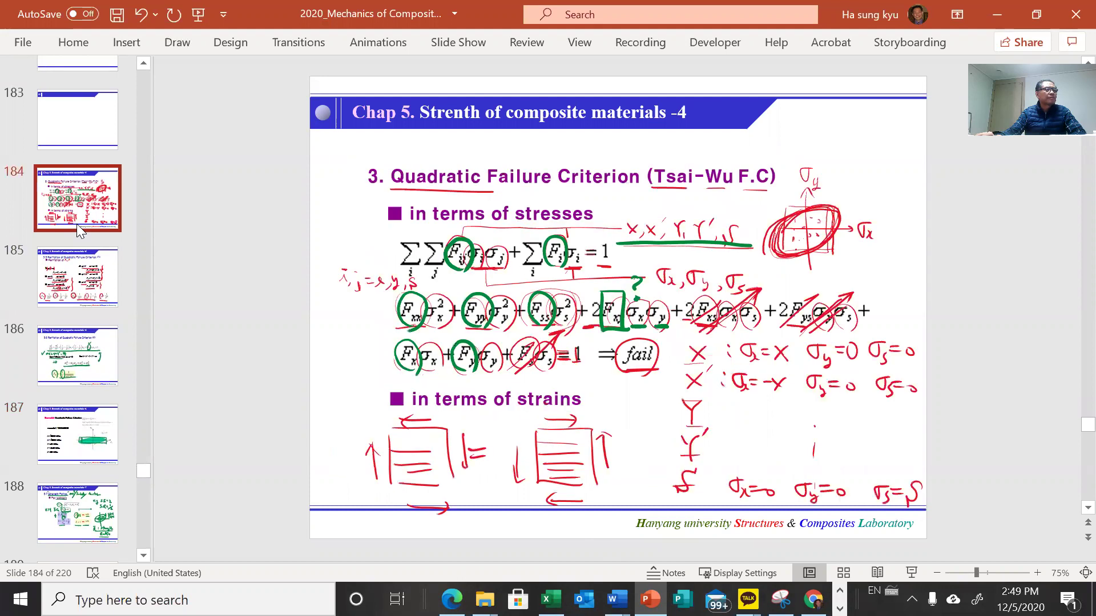
pyautogui.click(76, 265)
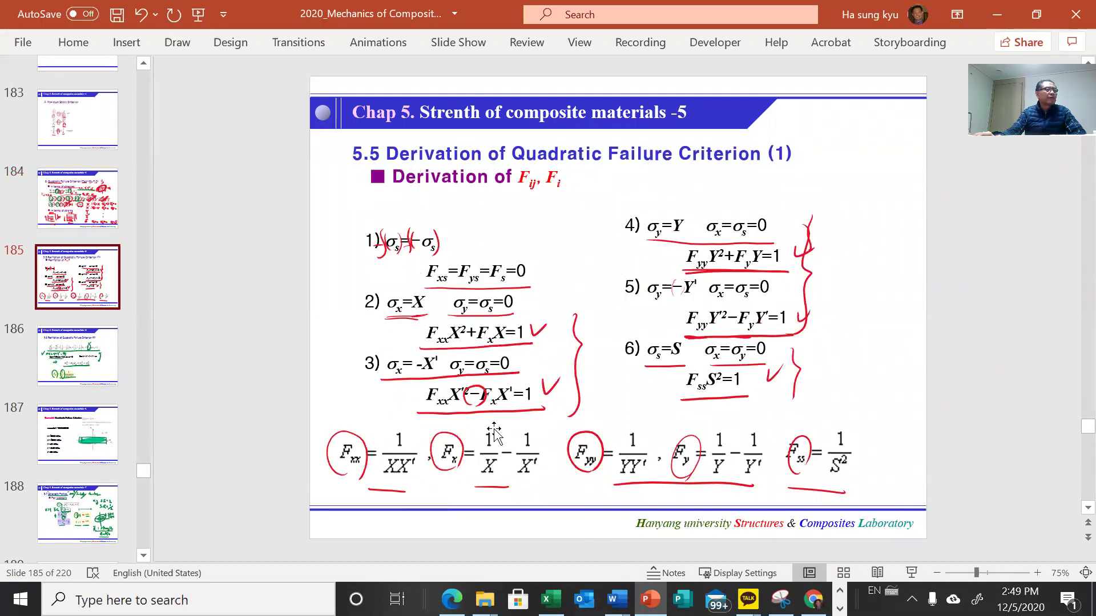
pyautogui.click(66, 375)
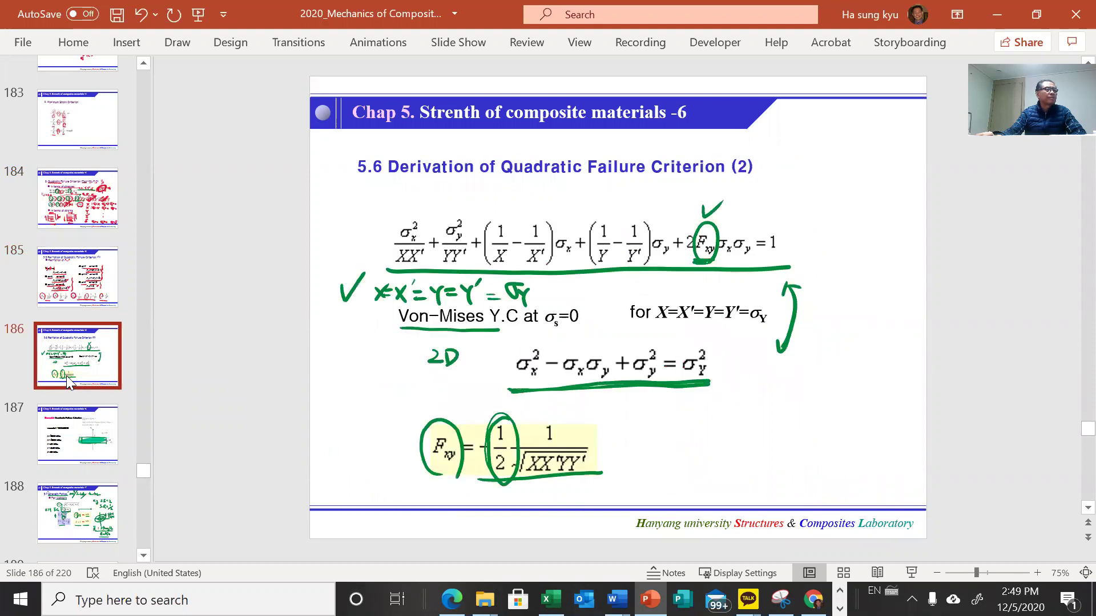
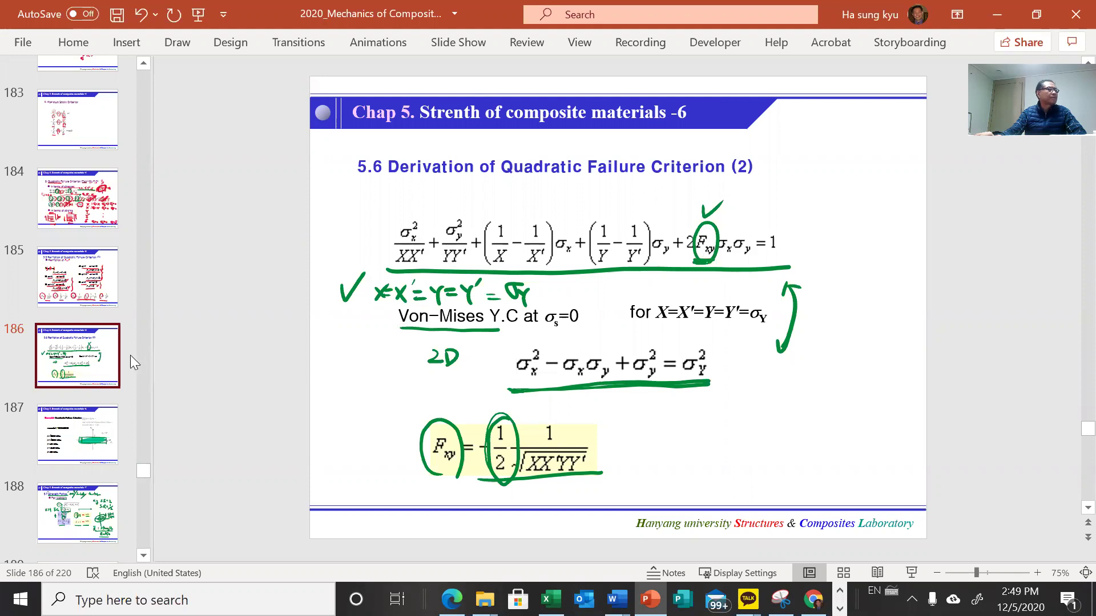
pyautogui.scroll(-3, 129, 355)
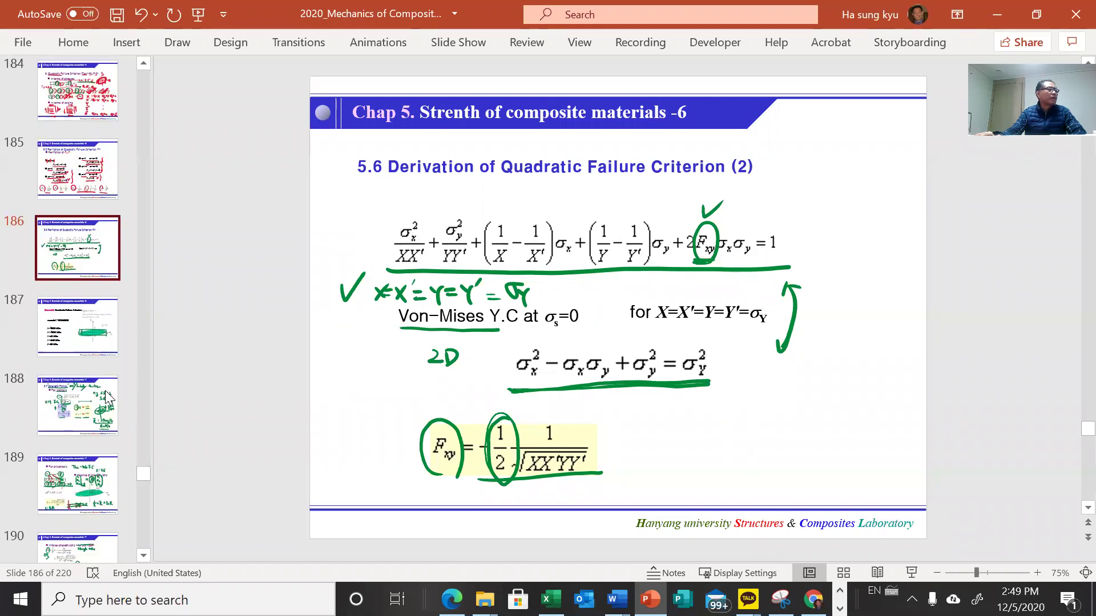
pyautogui.click(97, 400)
pyautogui.click(71, 467)
pyautogui.scroll(-1, 71, 467)
pyautogui.click(69, 474)
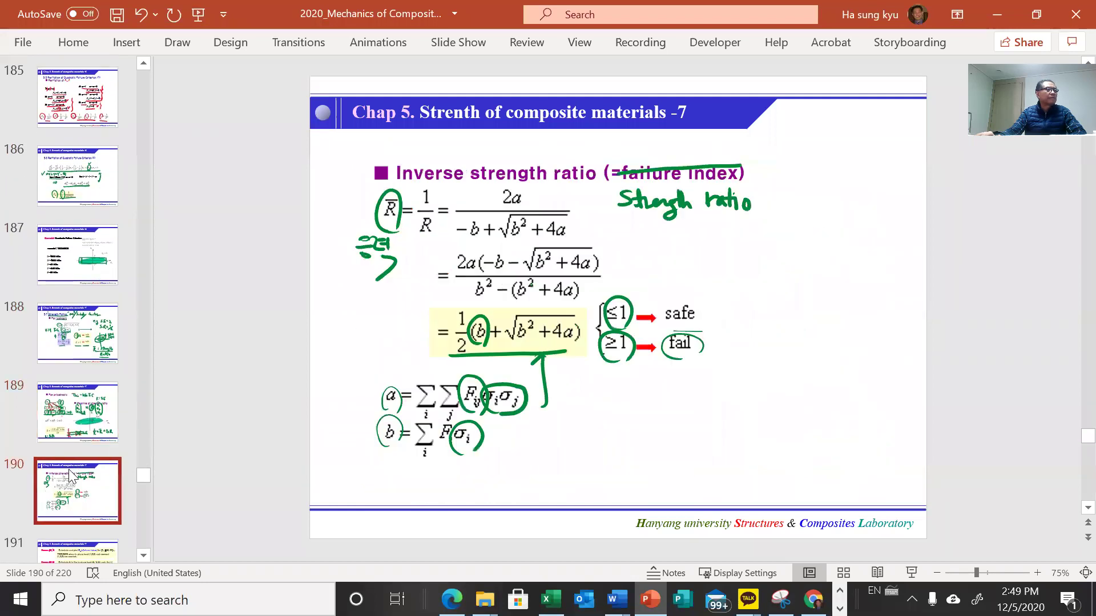
pyautogui.scroll(-4, 69, 474)
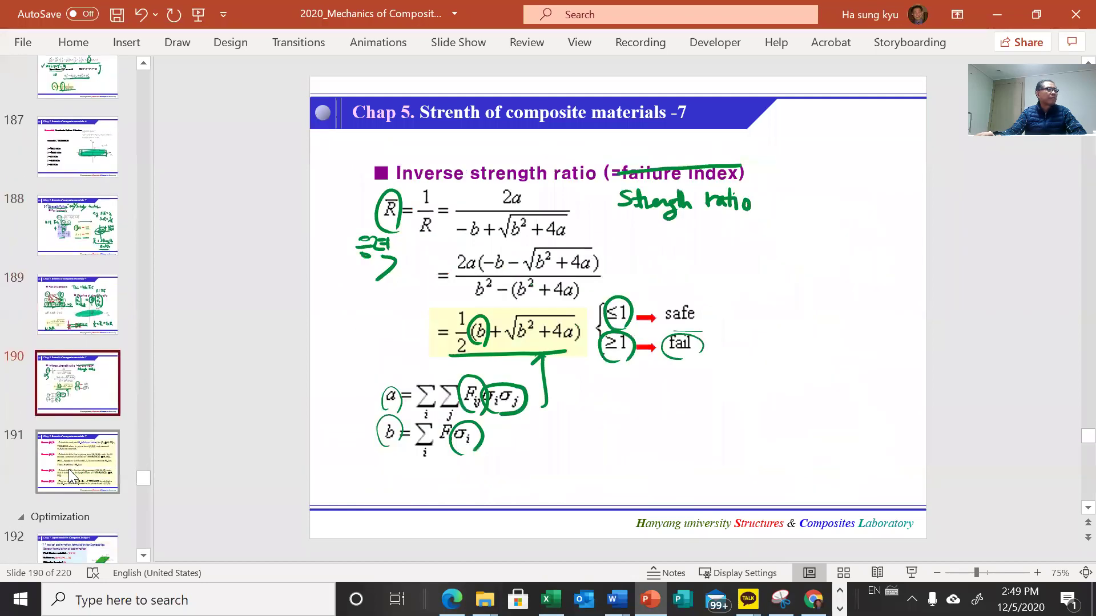
# - Return to the Excel workbook and begin the b_k formula in C160 with =Fx*str_x*k+
pyautogui.click(997, 14)
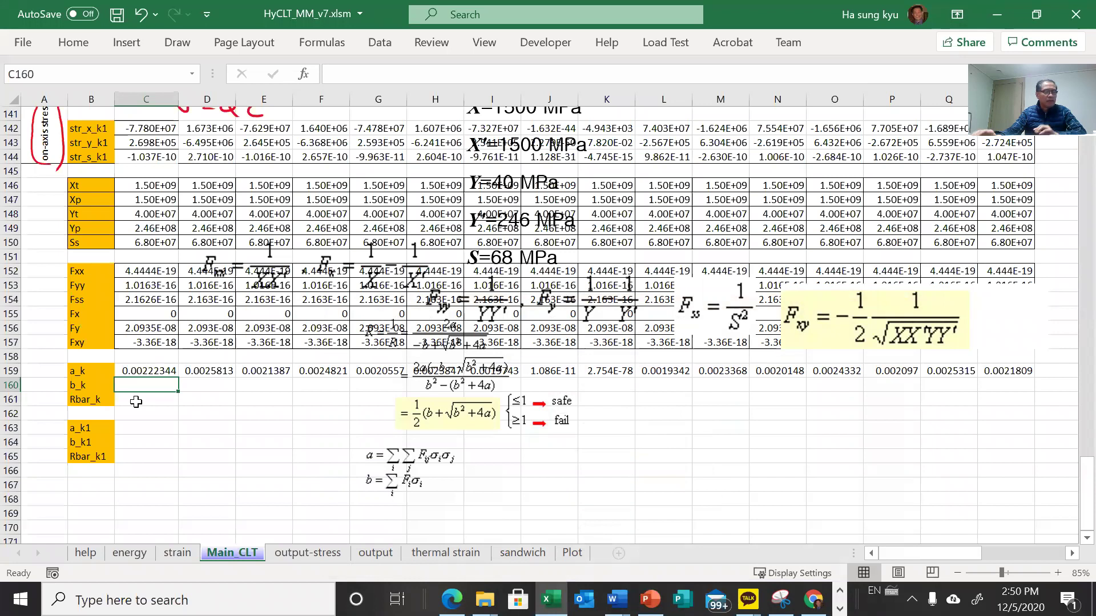
pyautogui.write('=')
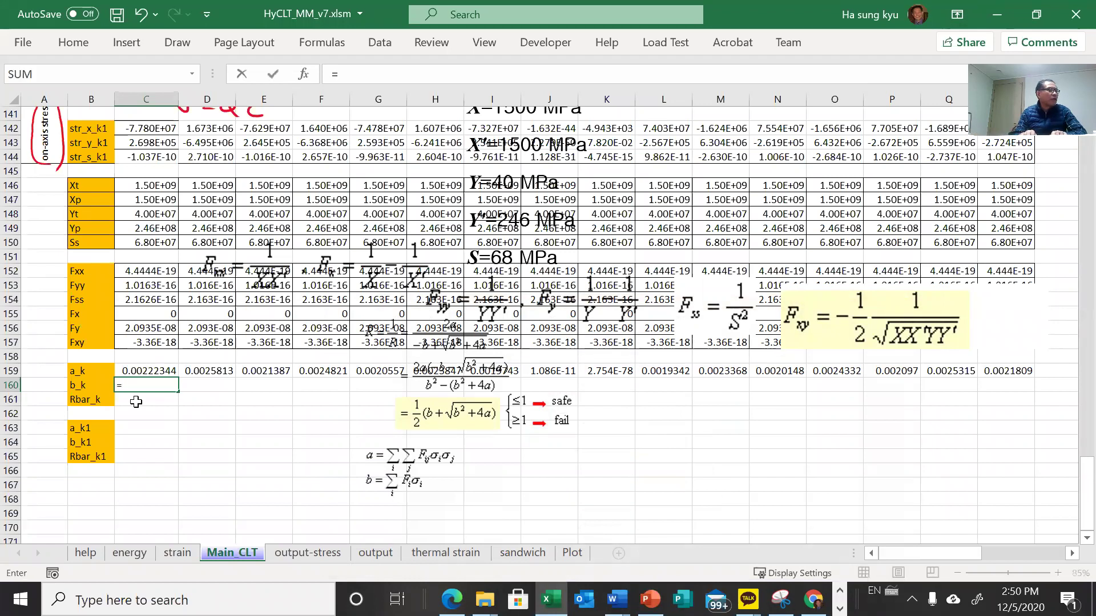
pyautogui.write('Fx*')
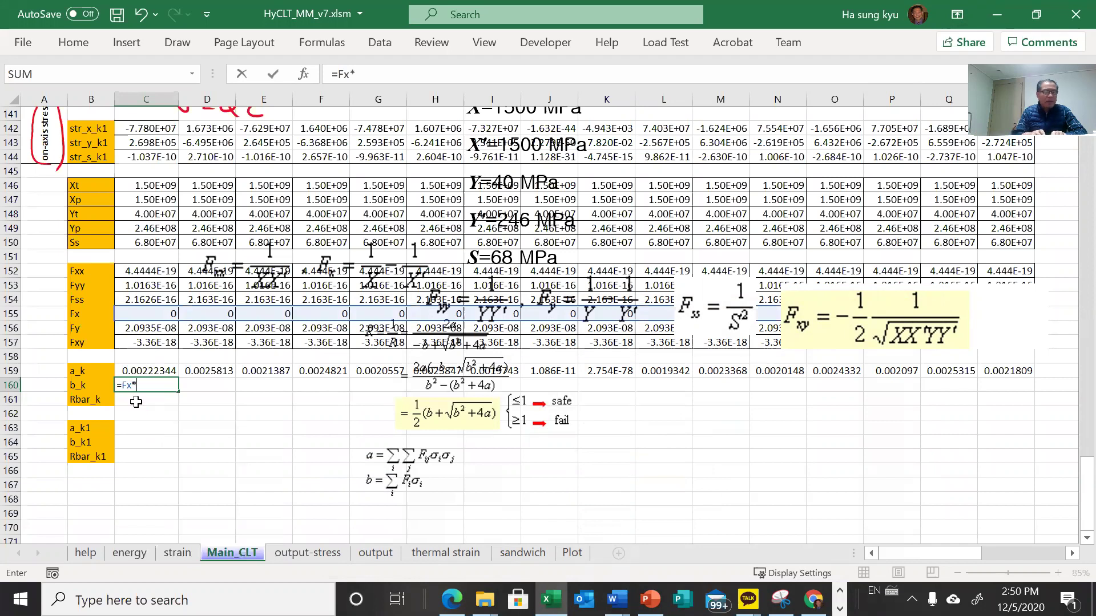
pyautogui.write('stre')
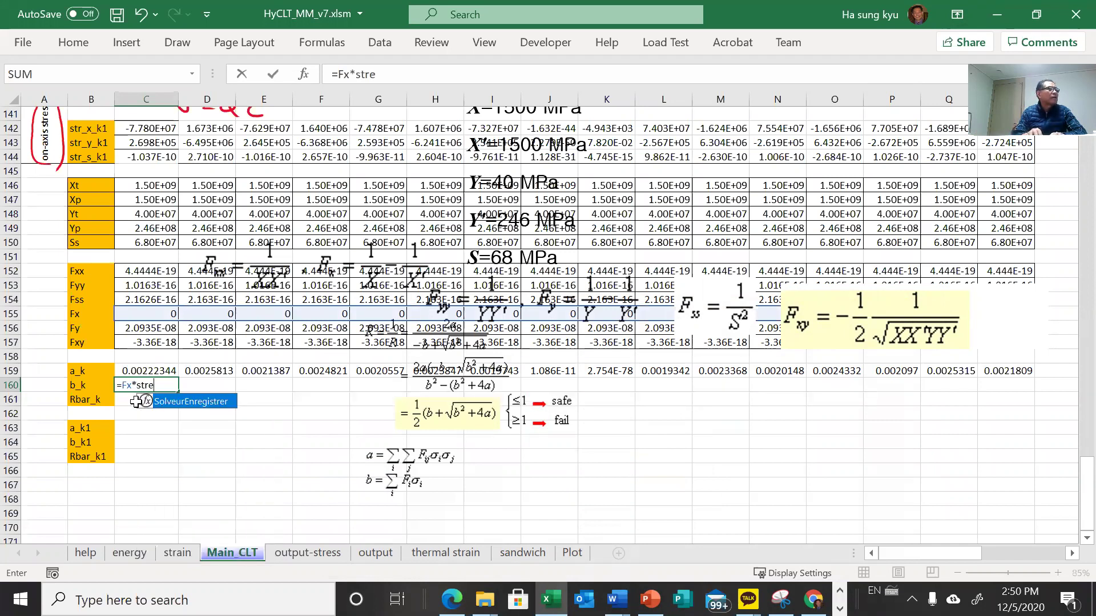
pyautogui.press('BackSpace')
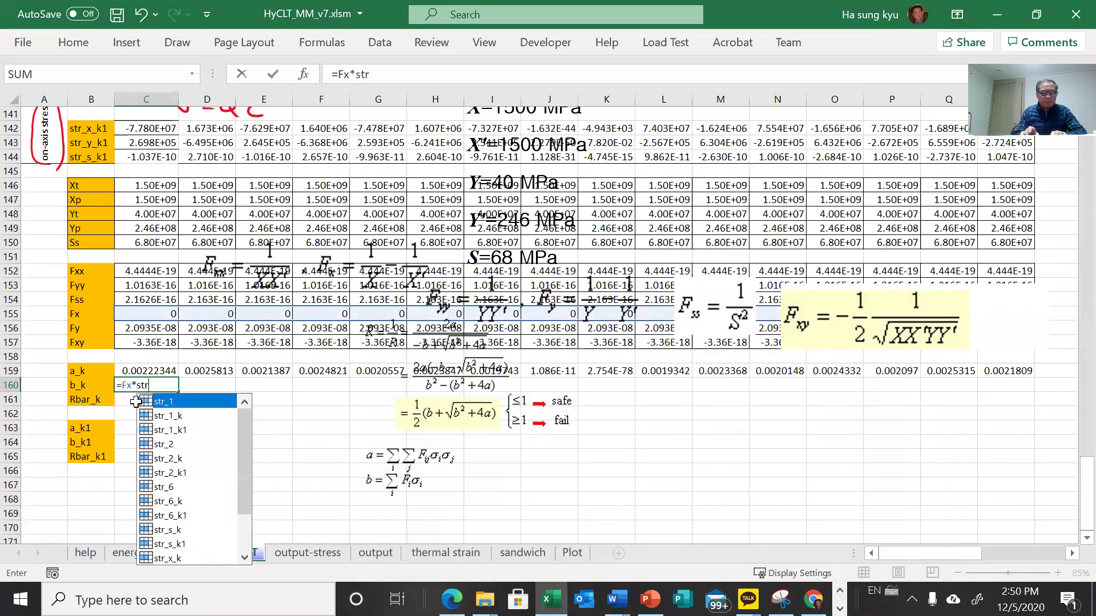
pyautogui.write('_x')
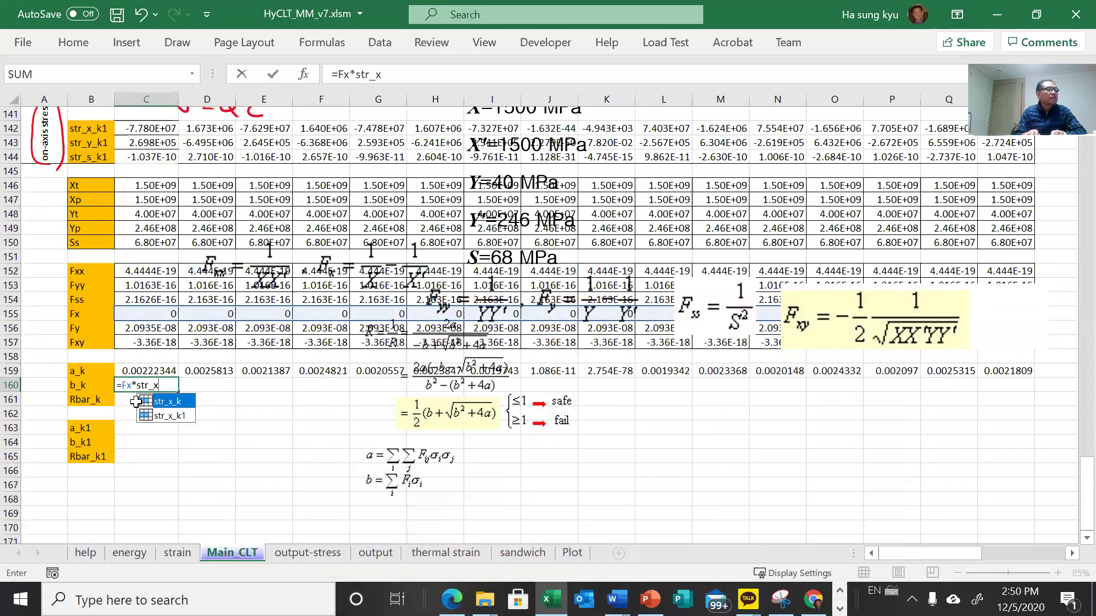
pyautogui.write('*')
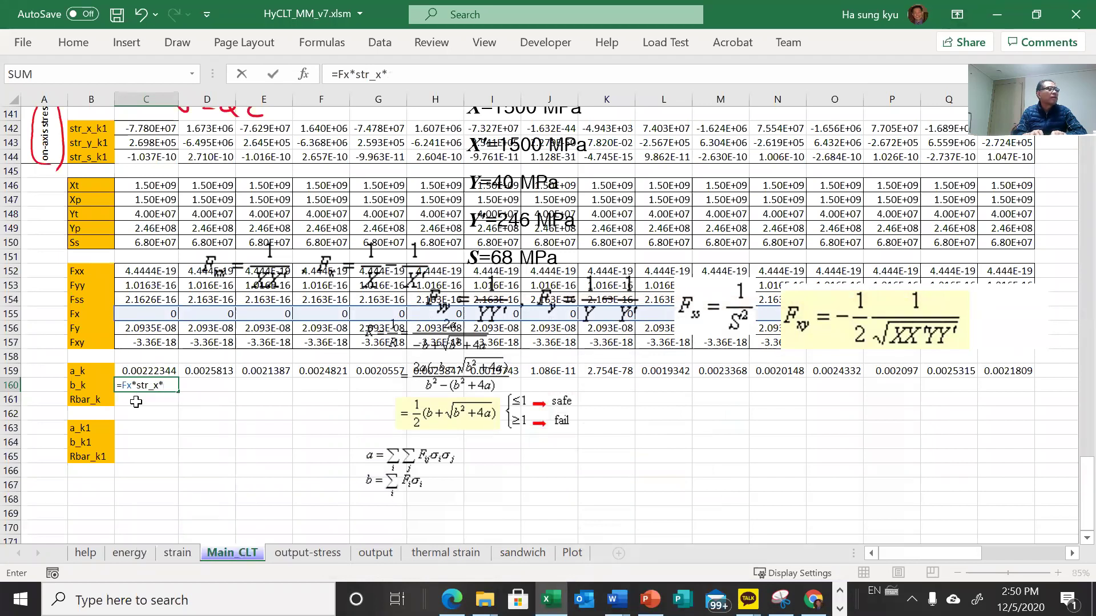
pyautogui.write('k')
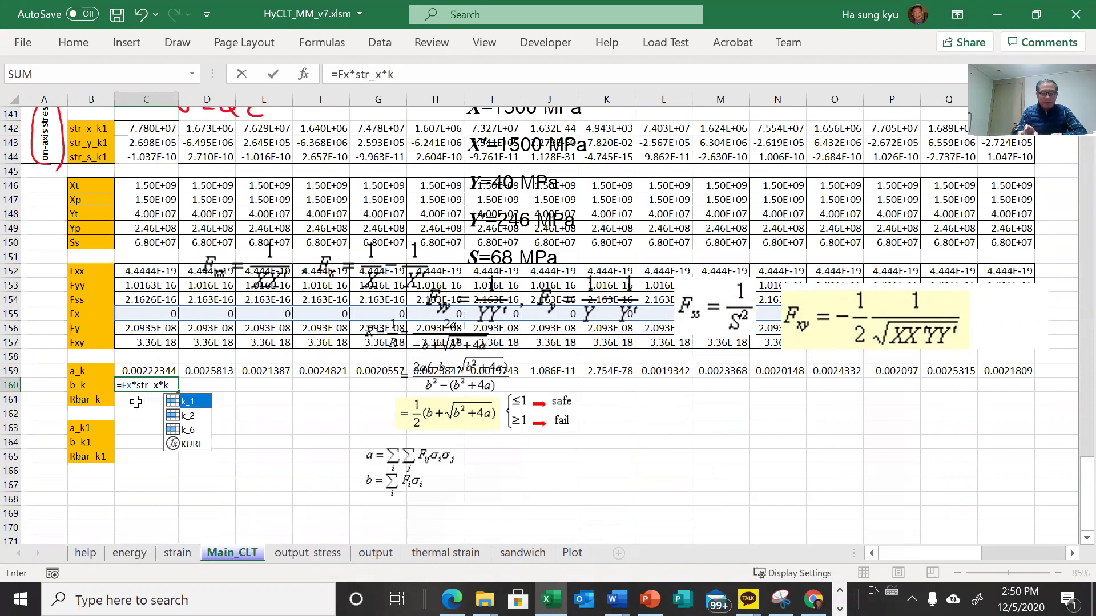
pyautogui.write('+')
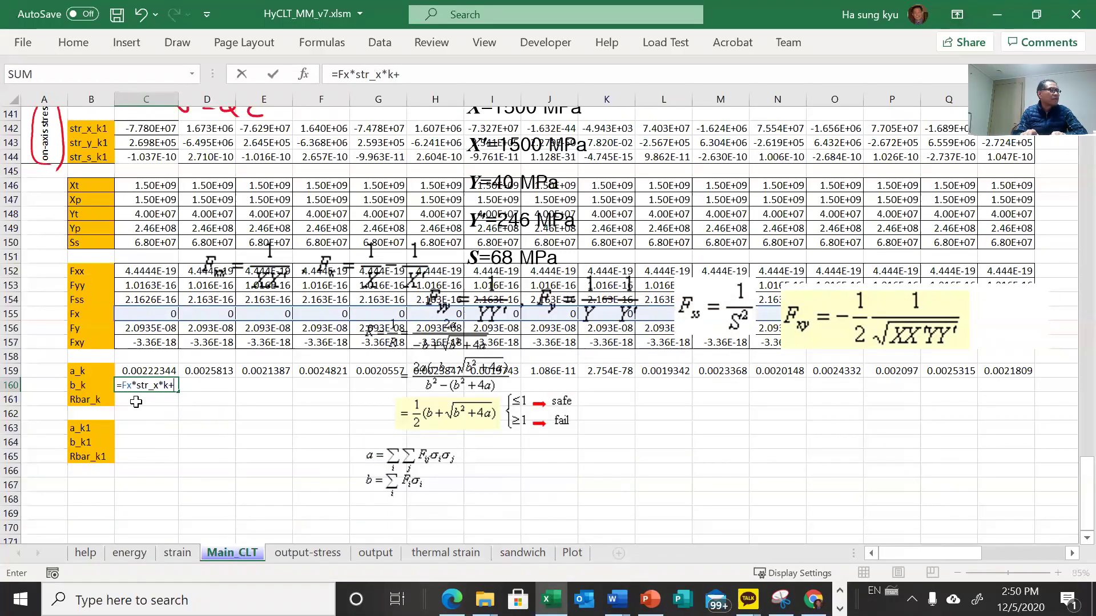
# - Complete the b_k formula in C160 with the second term Fy*str_y_k and enter it
pyautogui.write('Fy')
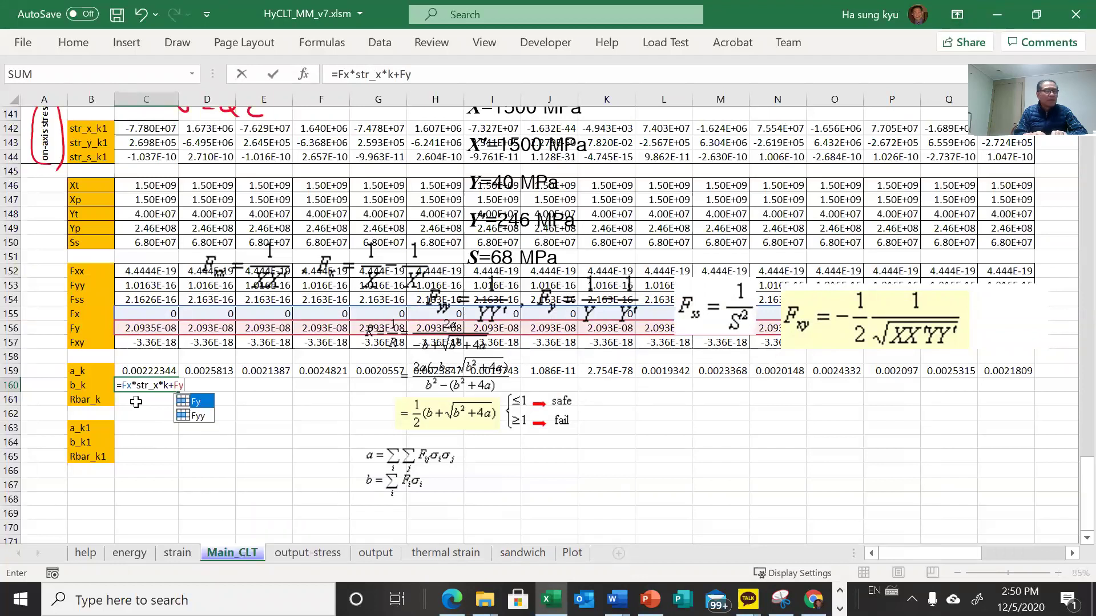
pyautogui.write('*str')
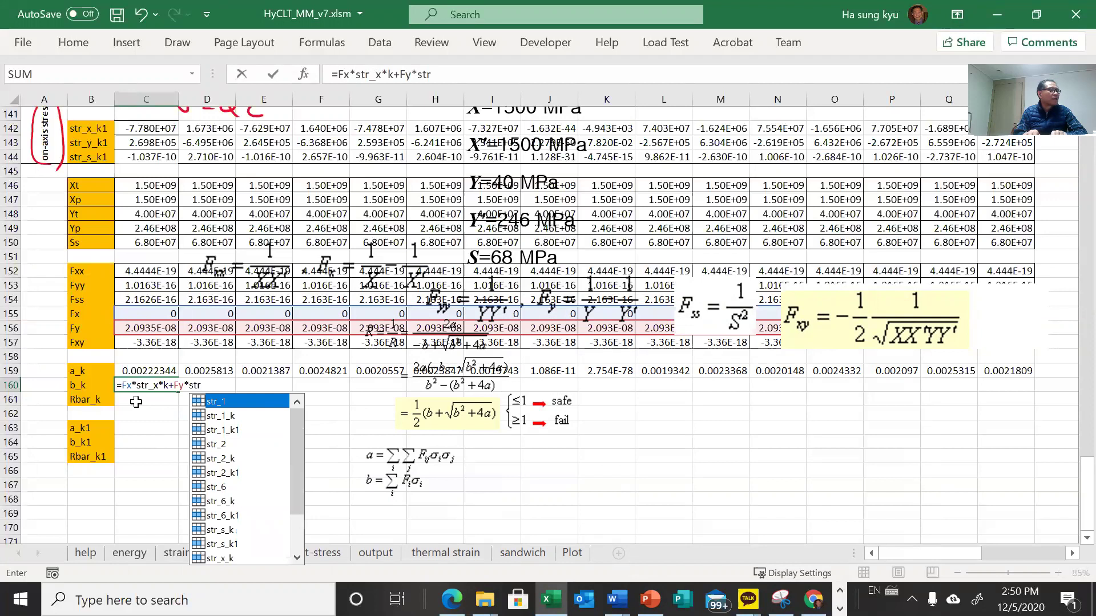
pyautogui.write('_')
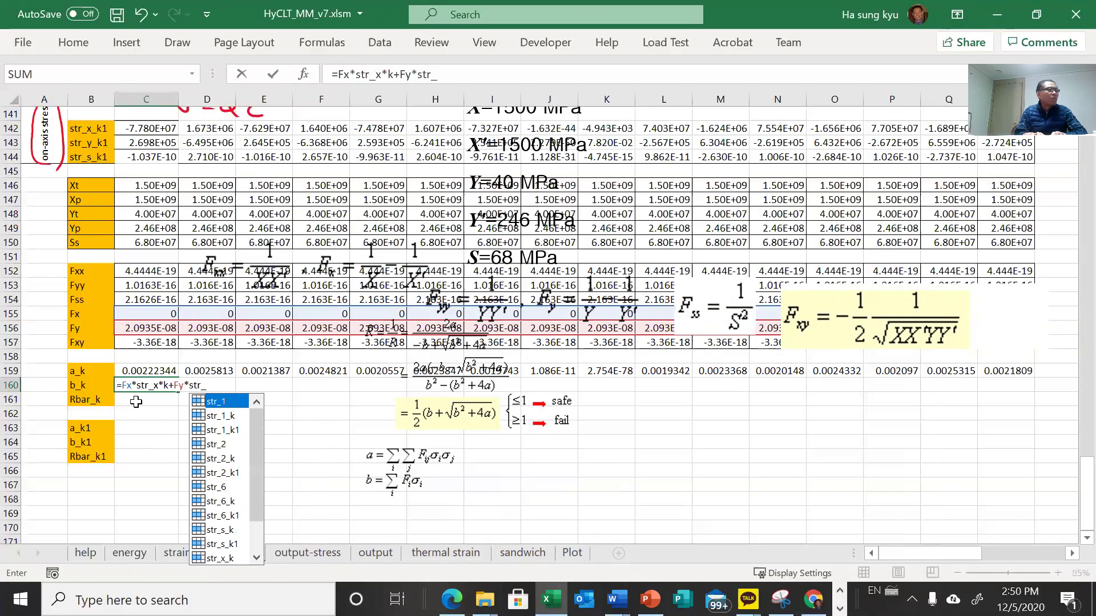
pyautogui.write('y')
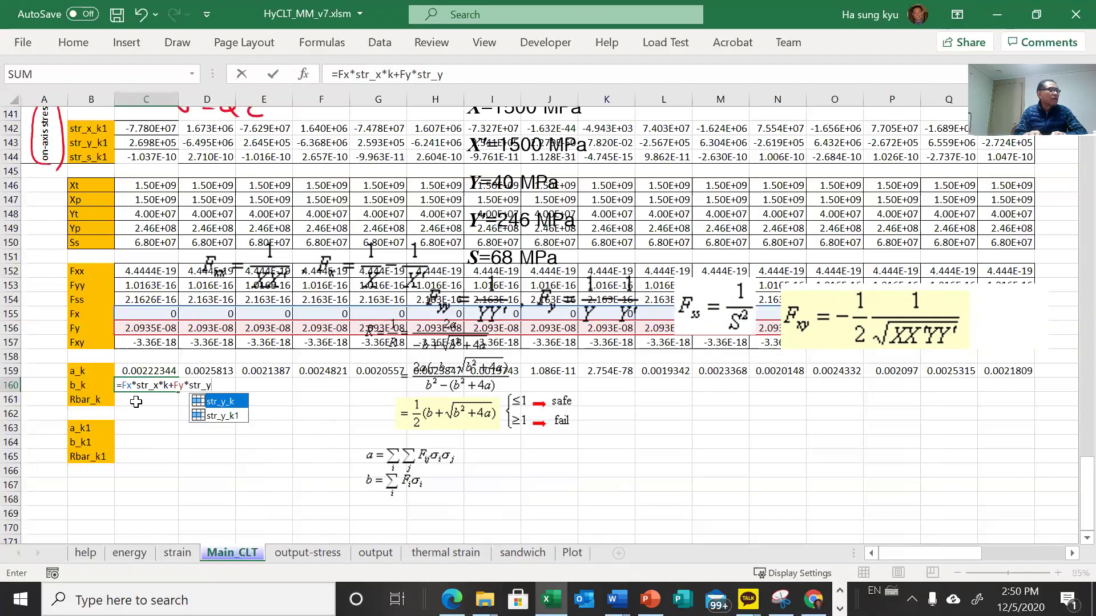
pyautogui.write('_k')
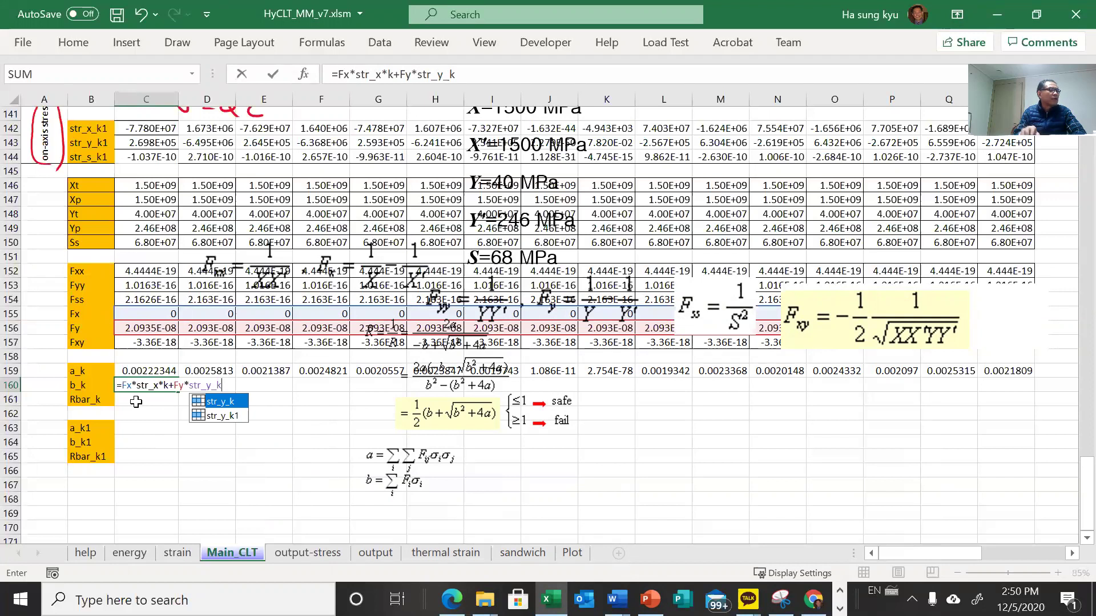
pyautogui.press('Return')
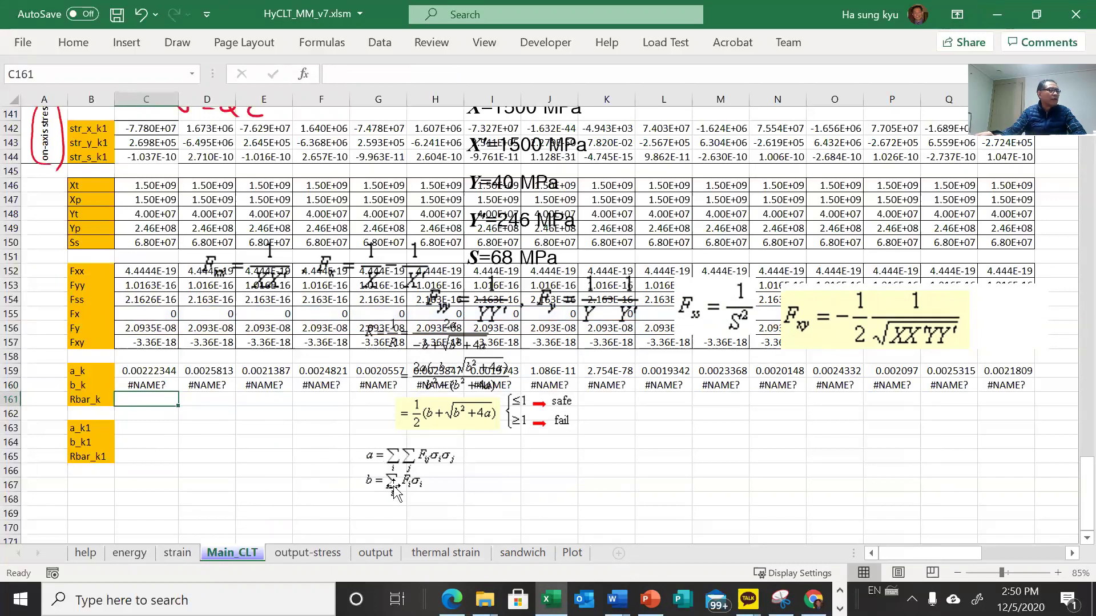
# - Correct the stress name in the first term of the C160 formula to str_x_k and enter it
pyautogui.click(138, 386)
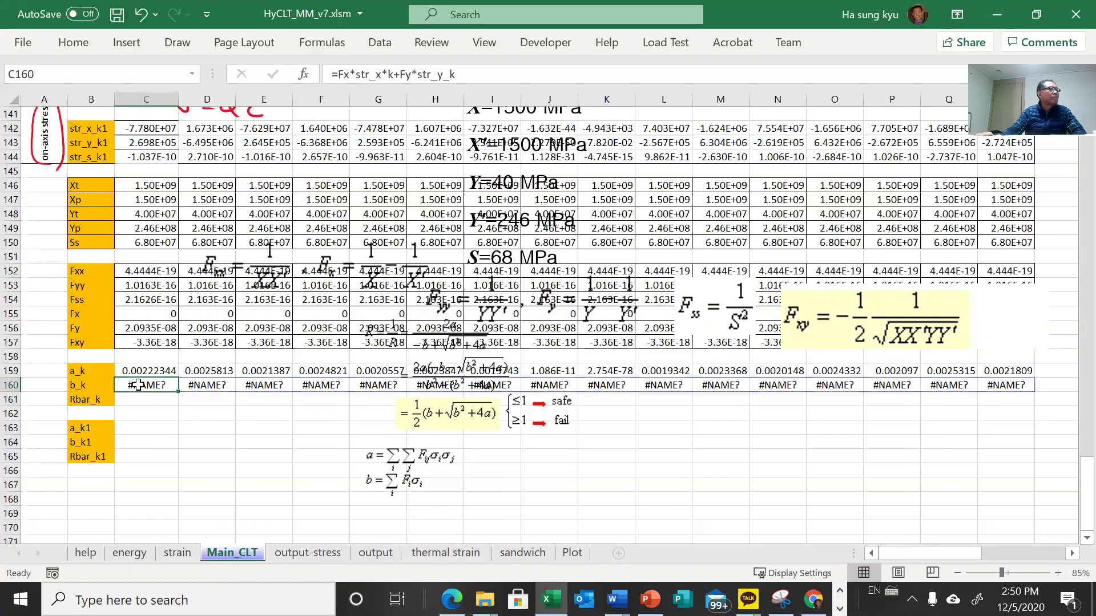
pyautogui.click(388, 74)
pyautogui.press('BackSpace')
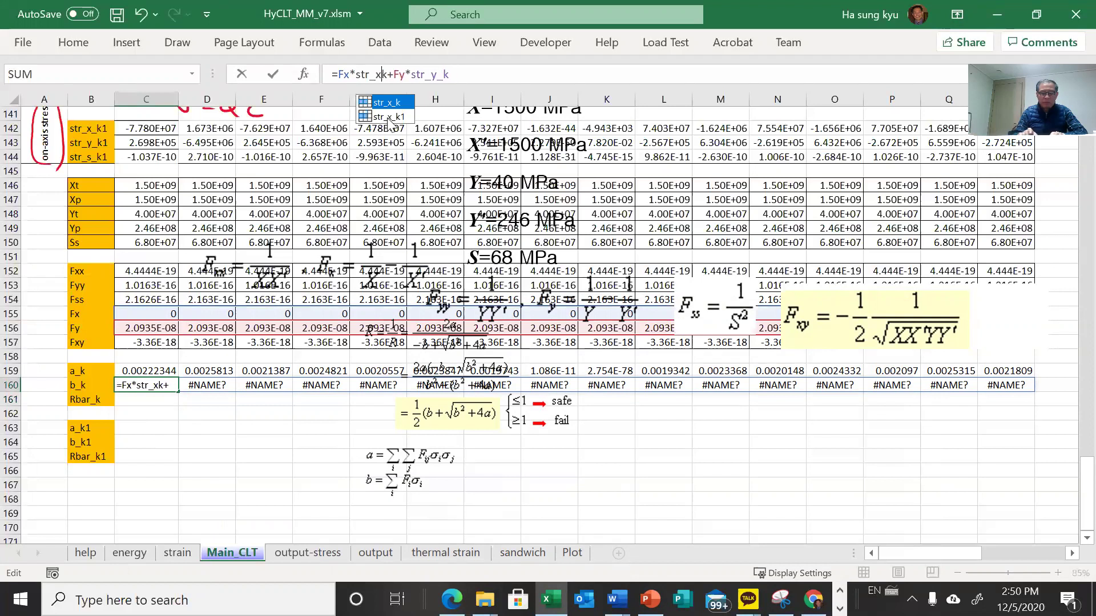
pyautogui.write('_')
pyautogui.press('Return')
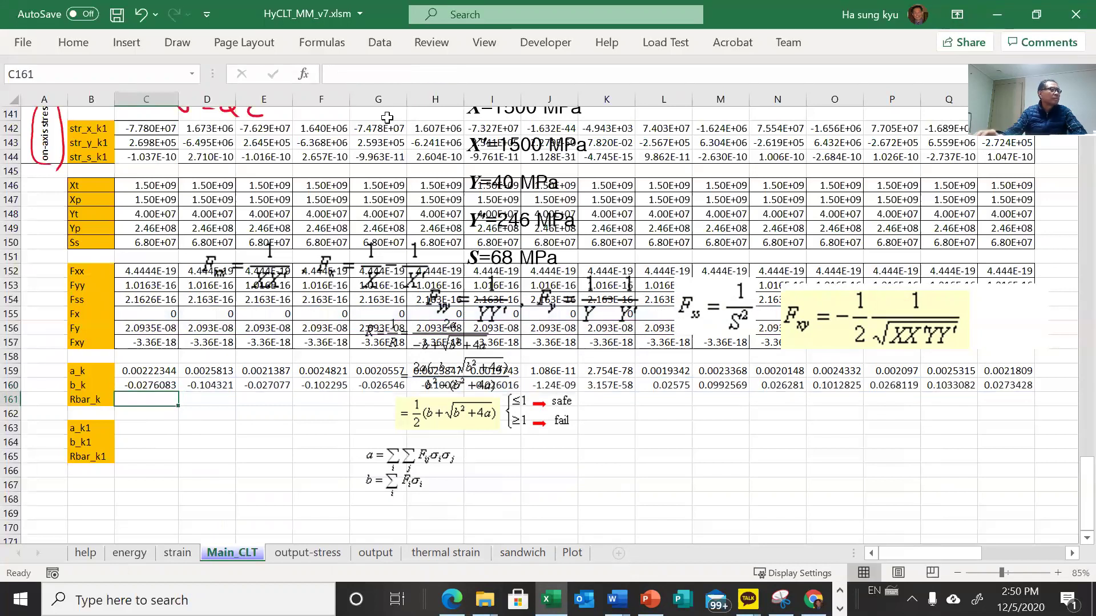
# - Shift the strength-ratio equation picture down and to the left, and create names for rows a_k, b_k and Rbar_k from their left-column labels
pyautogui.click(412, 442)
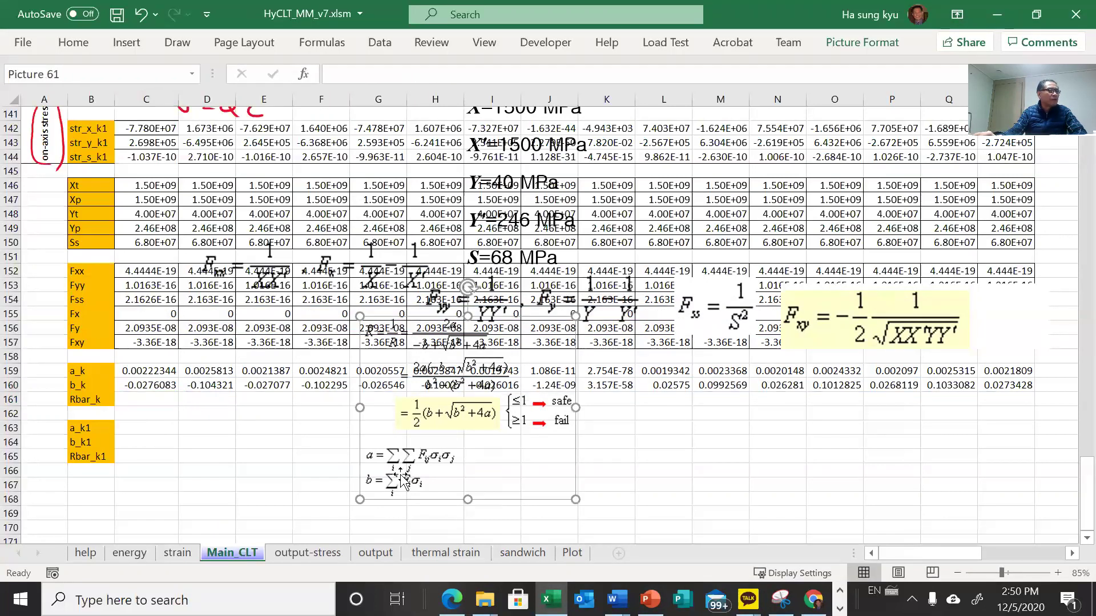
pyautogui.moveTo(403, 473); pyautogui.dragTo(350, 507)
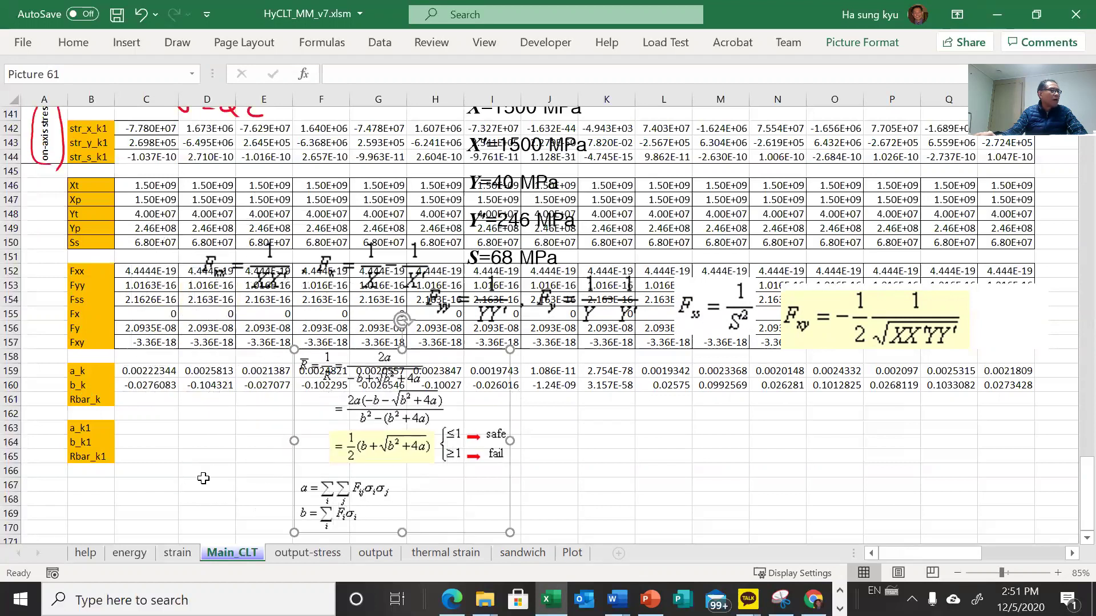
pyautogui.moveTo(97, 371); pyautogui.dragTo(990, 403)
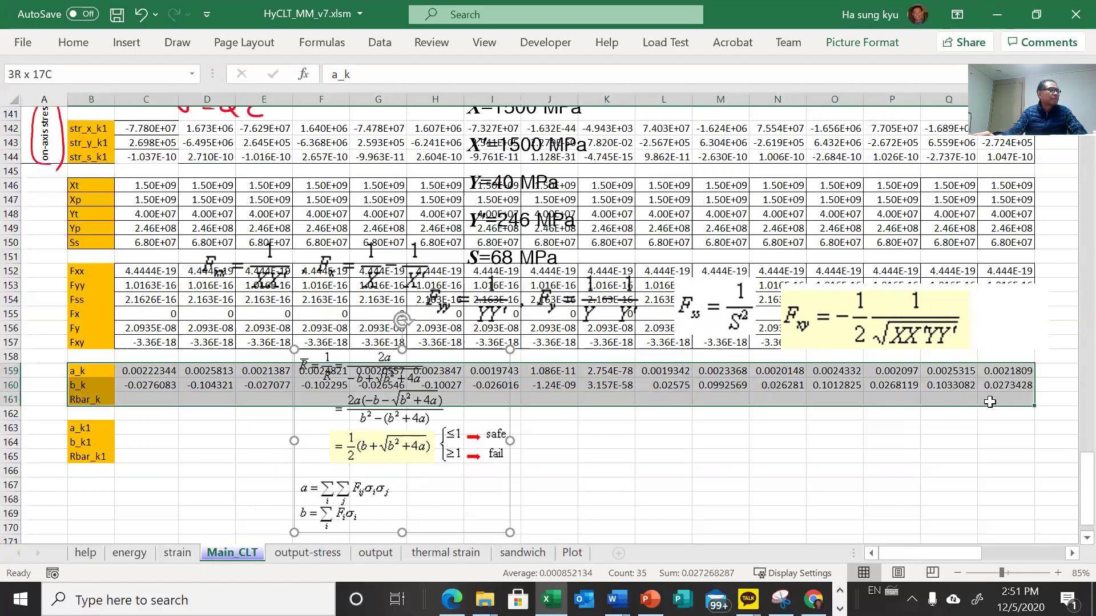
pyautogui.click(69, 41)
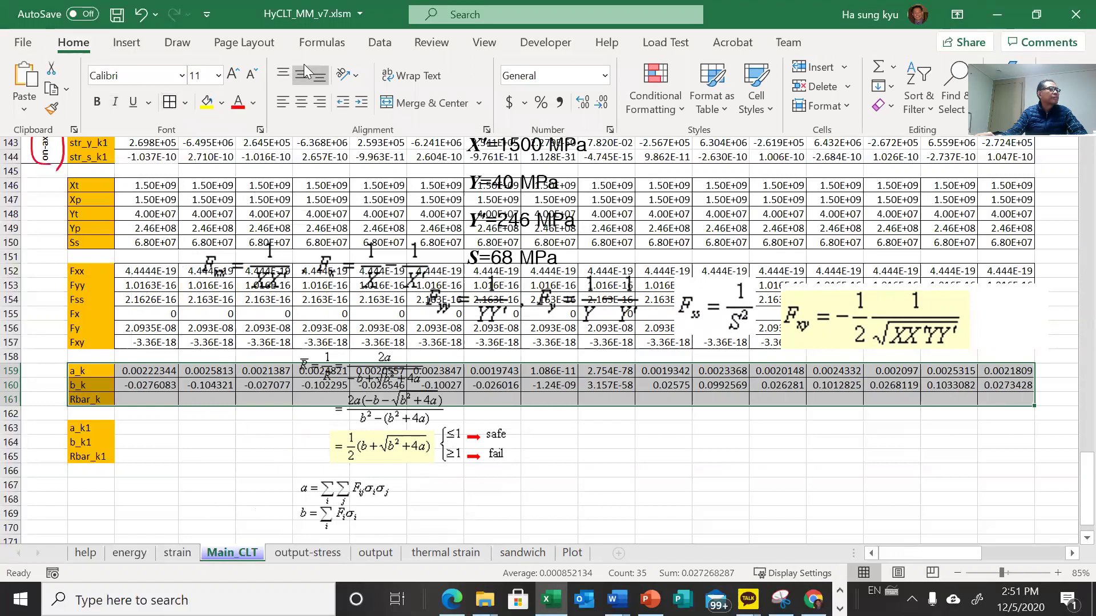
pyautogui.click(322, 42)
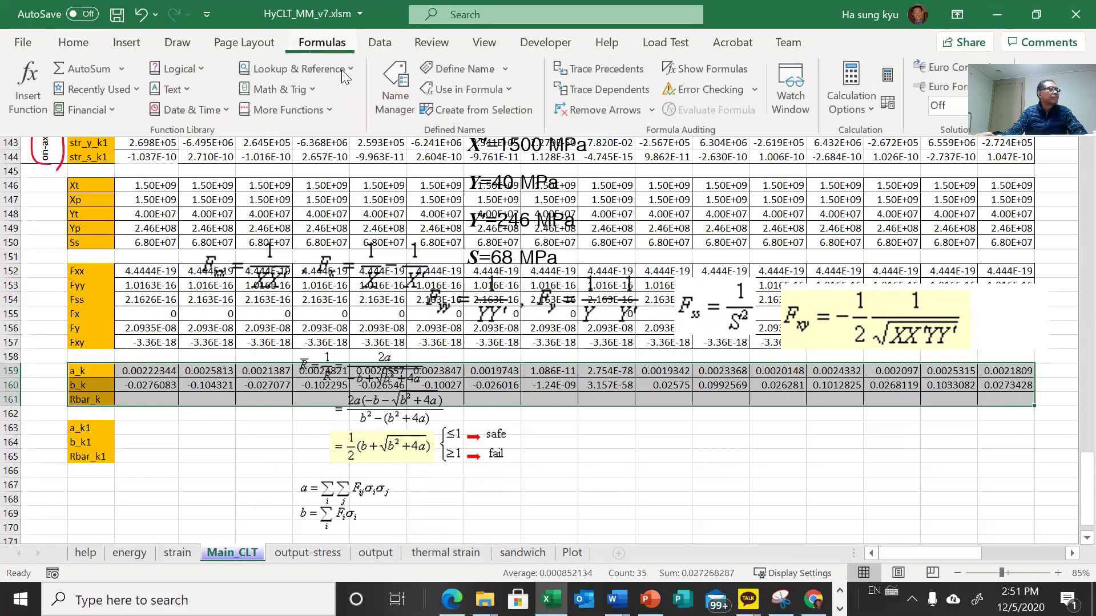
pyautogui.click(453, 100)
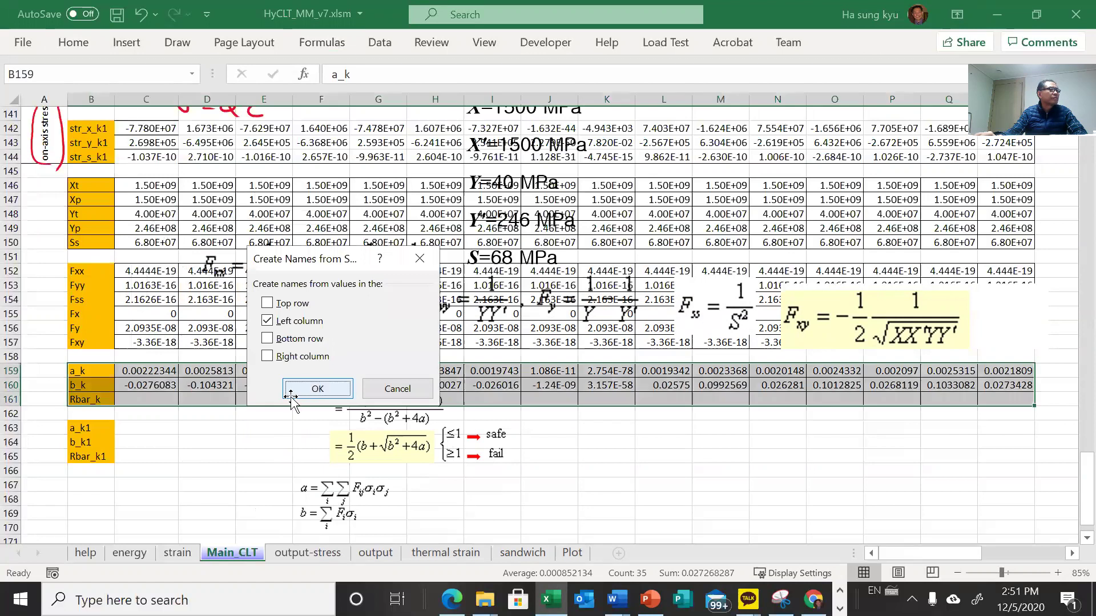
pyautogui.click(317, 389)
pyautogui.click(146, 442)
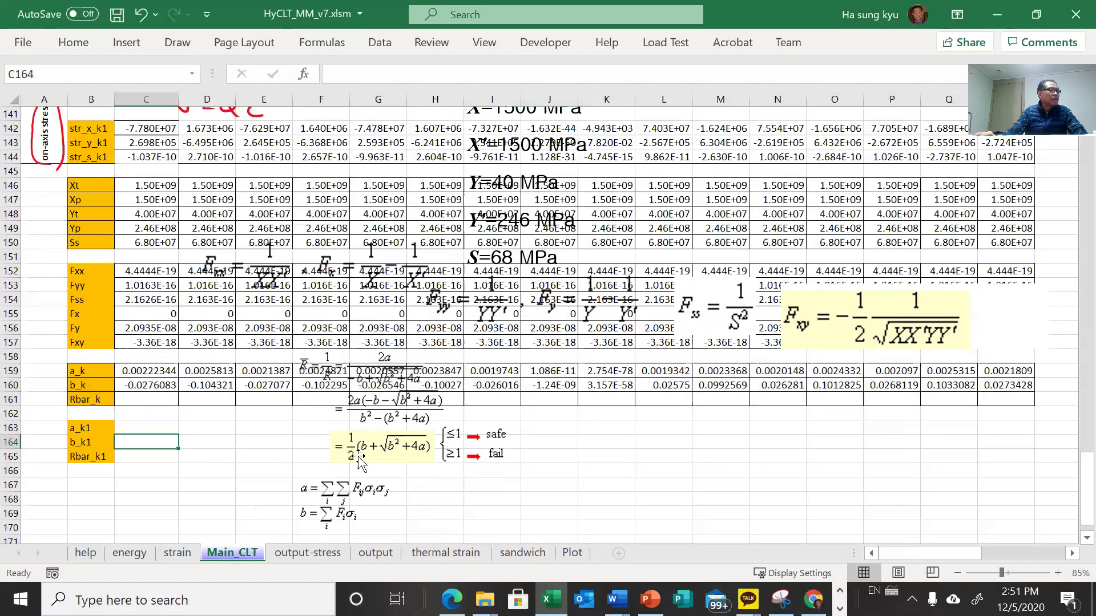
# - Nudge the strength-ratio equation picture further down and left, and begin the Rbar_k formula in C161 with =1/2*(b_k+
pyautogui.moveTo(359, 461); pyautogui.dragTo(350, 474)
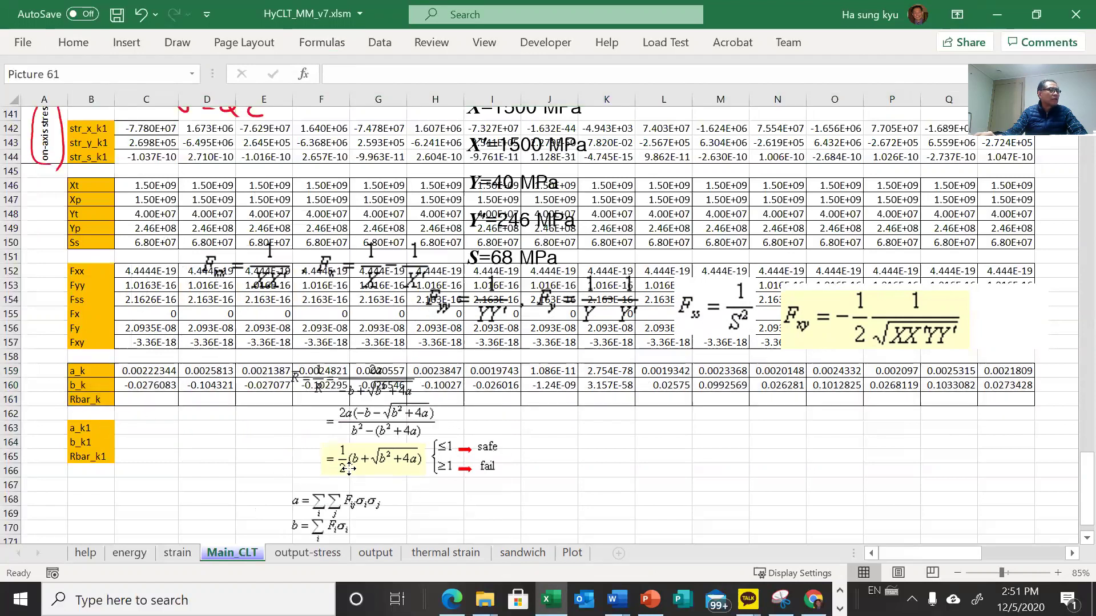
pyautogui.click(154, 403)
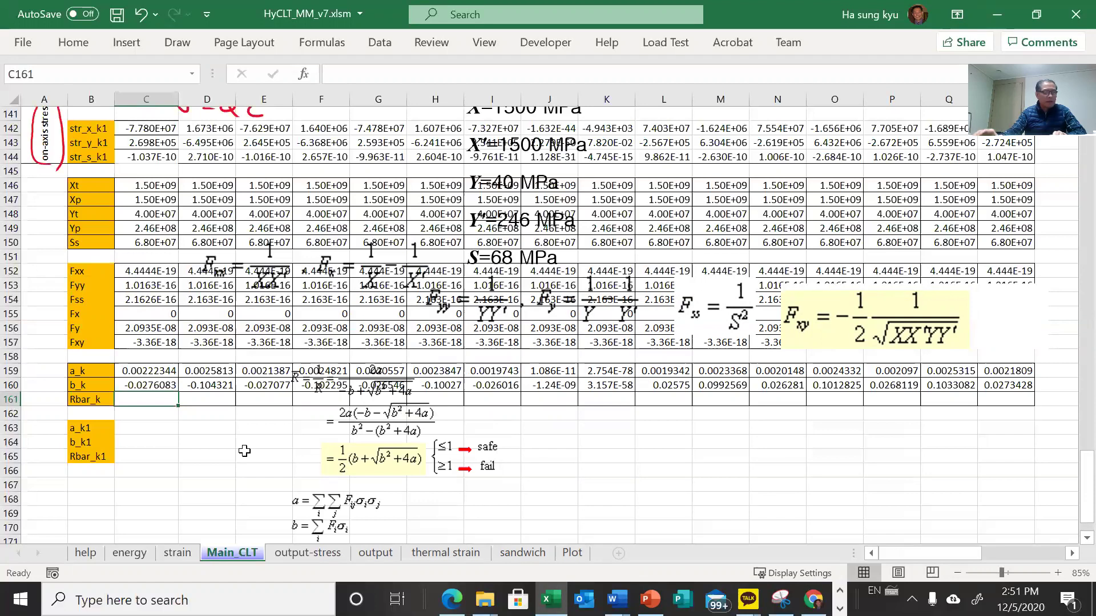
pyautogui.write('=1/2')
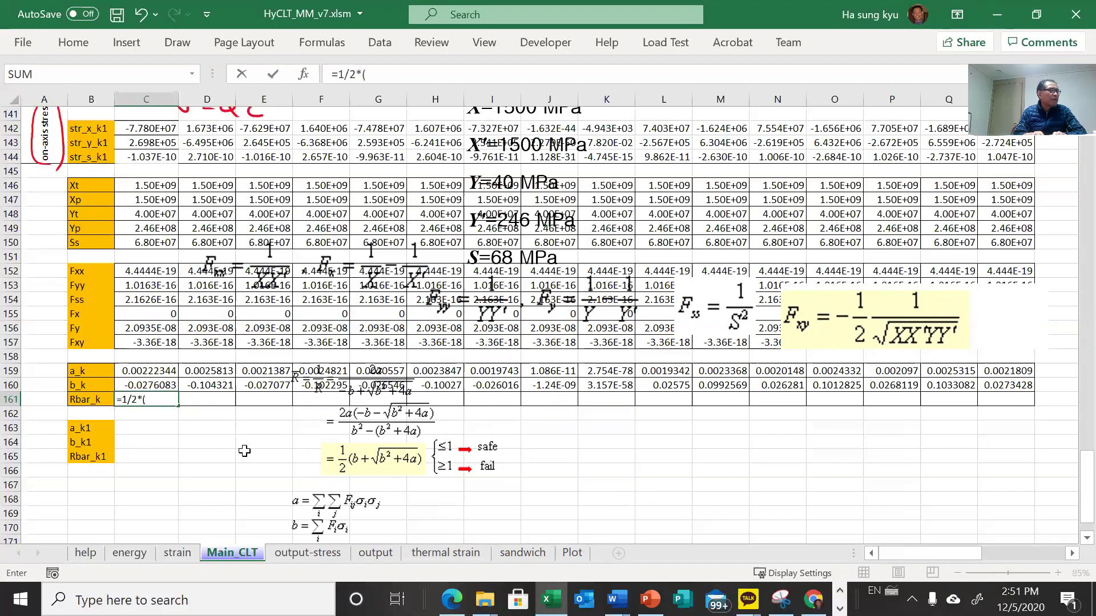
pyautogui.write('*(')
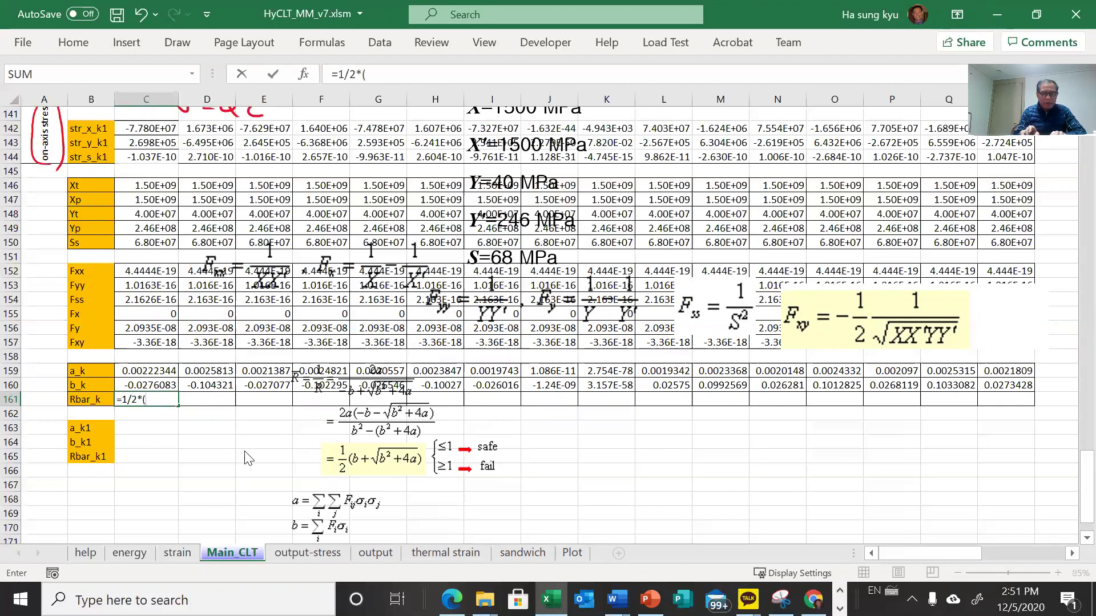
pyautogui.write('b_k')
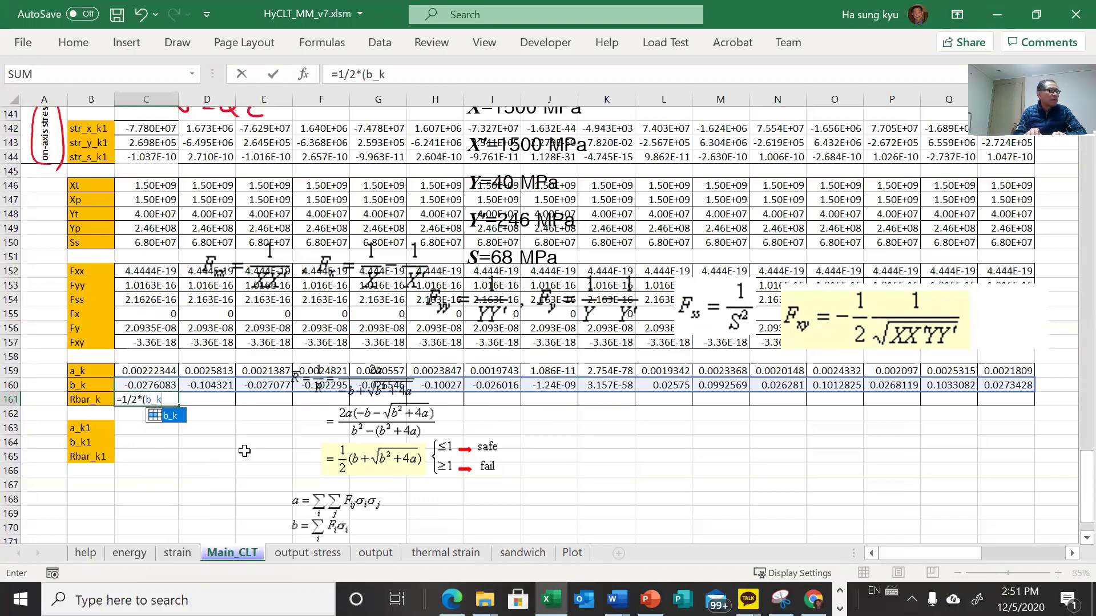
pyautogui.write('+')
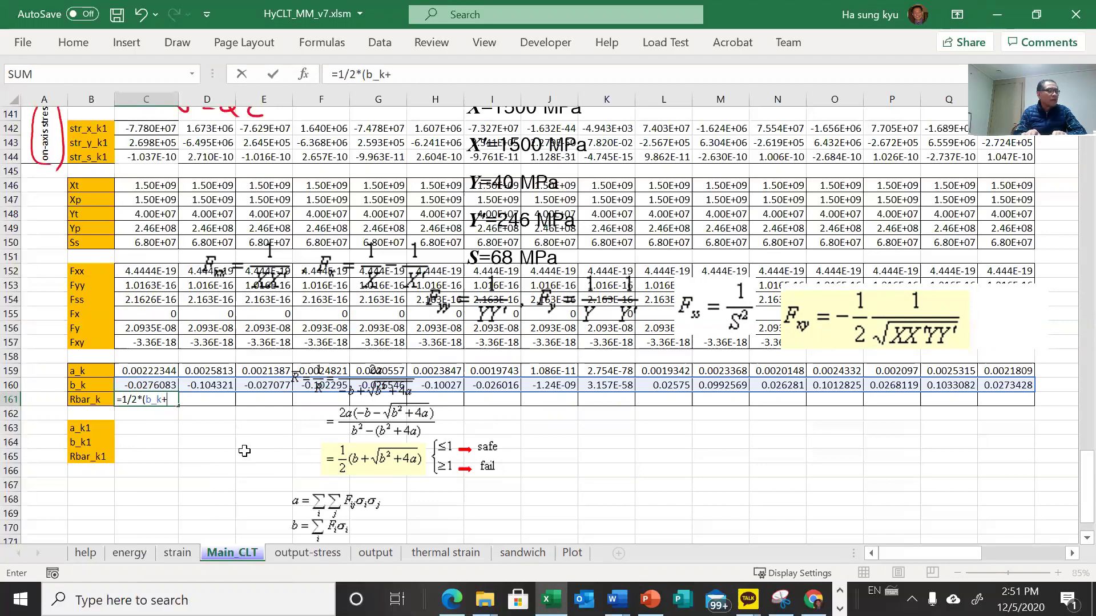
# - Complete the Rbar_k formula in C161 with the square-root term sqrt(b_k+4*a_k)) and enter it
pyautogui.write('sqrt')
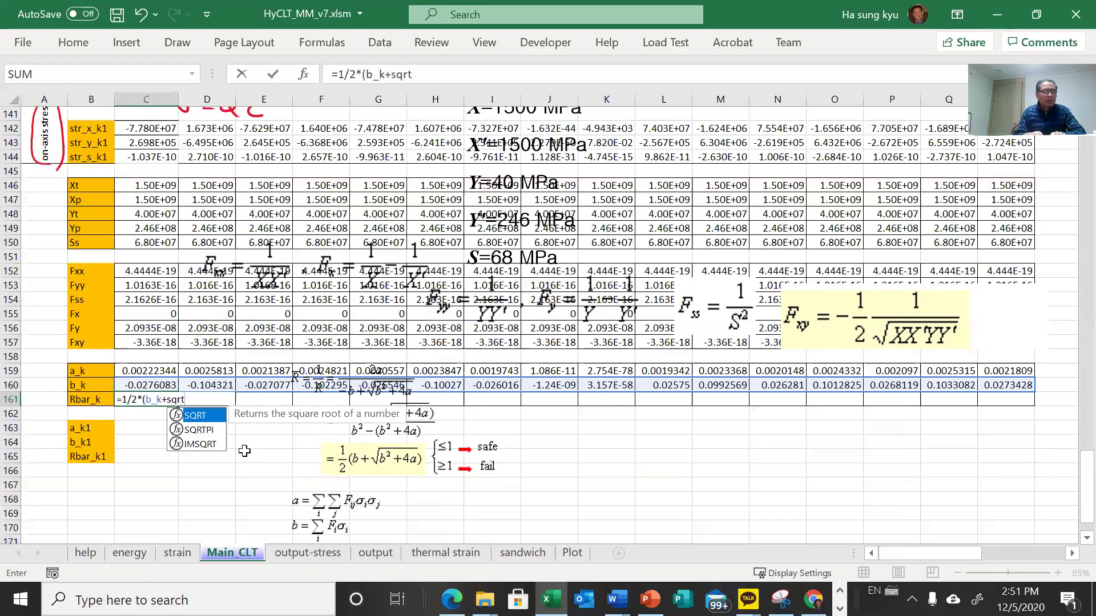
pyautogui.write('(')
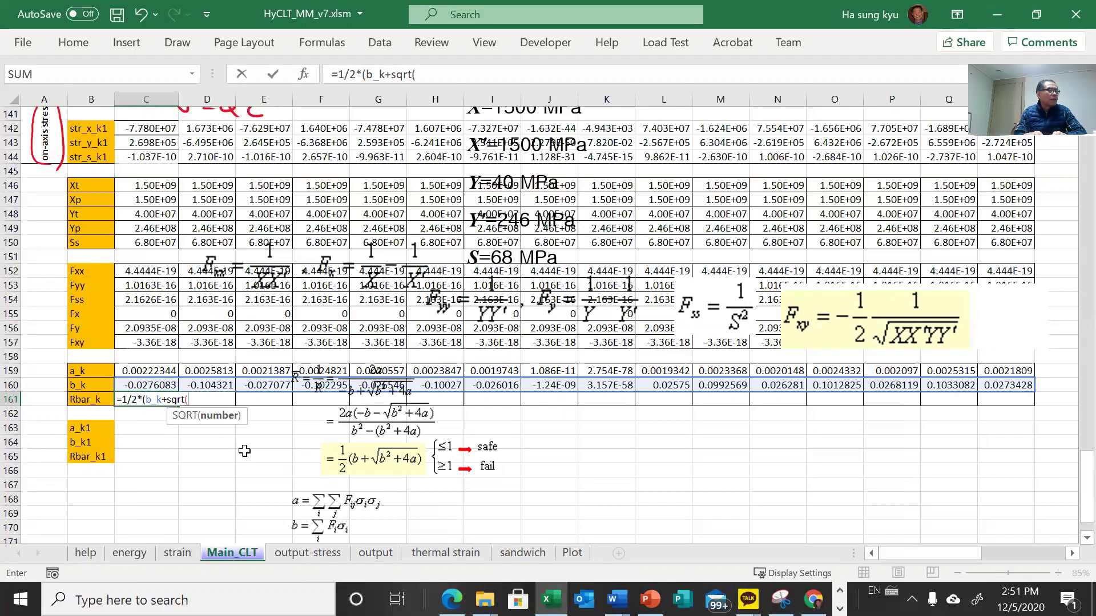
pyautogui.write('b_k')
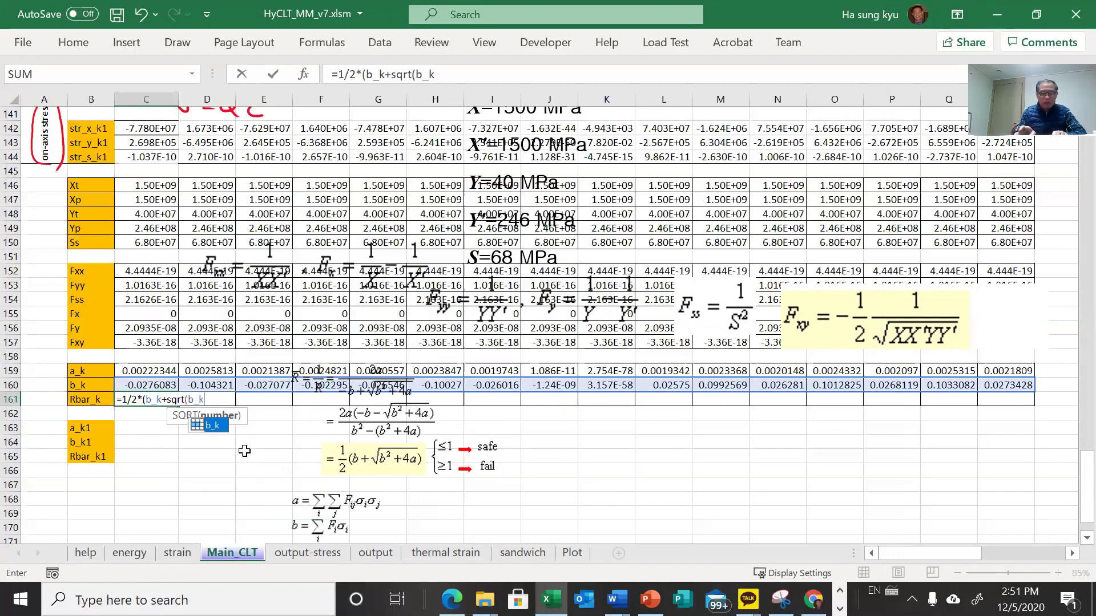
pyautogui.write('+')
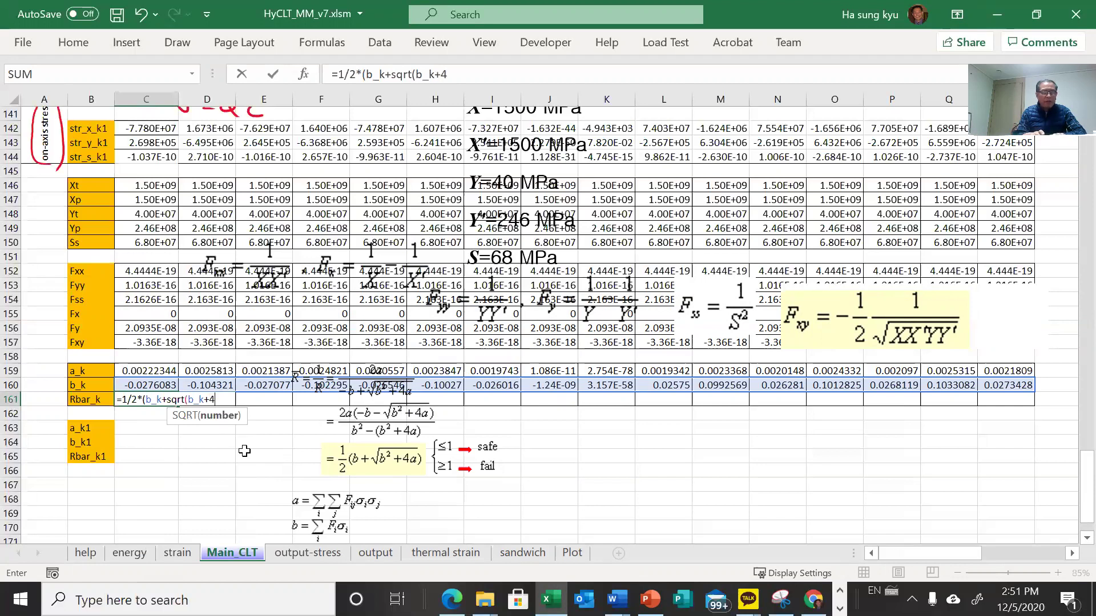
pyautogui.write('4*a')
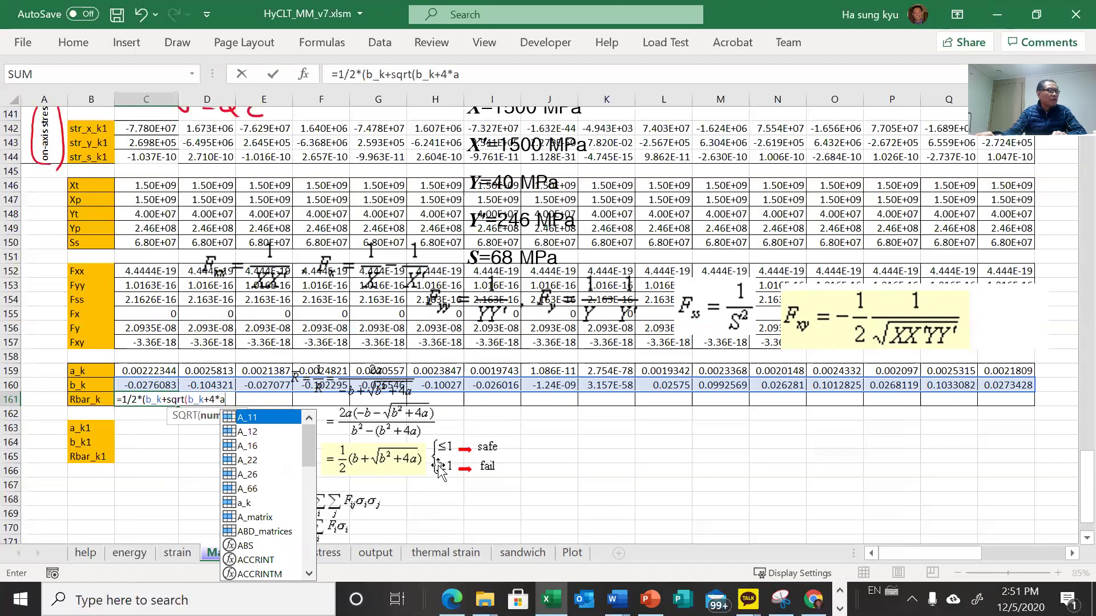
pyautogui.click(468, 70)
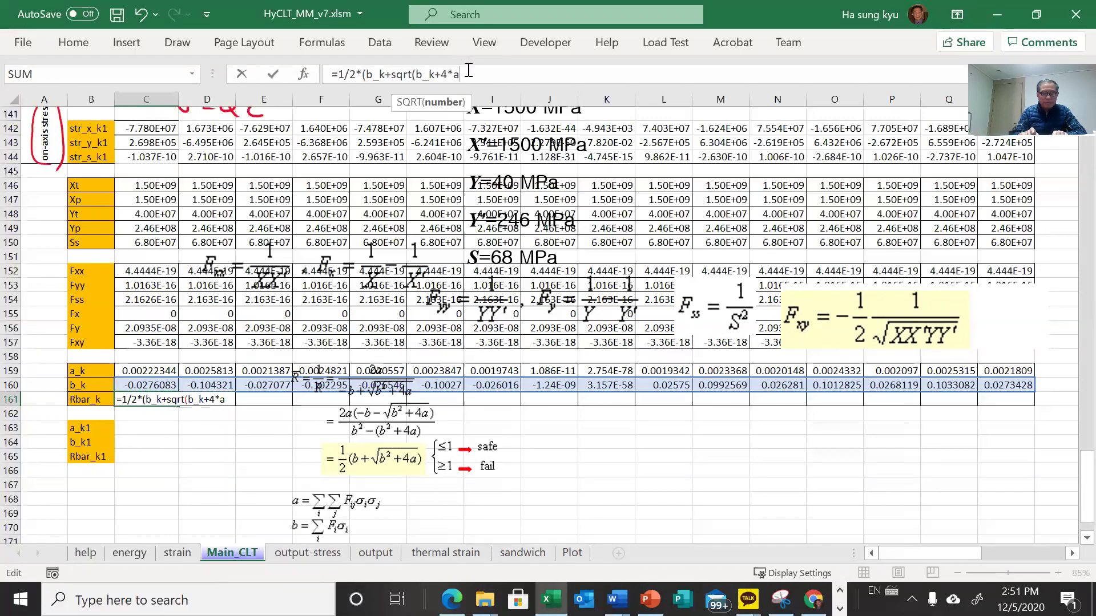
pyautogui.write('_k')
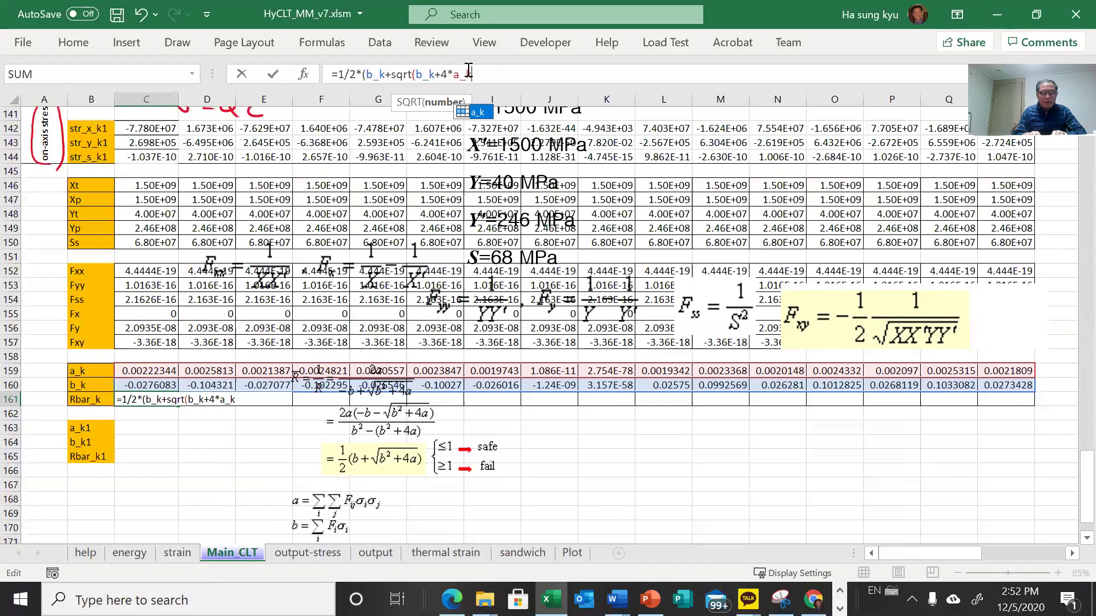
pyautogui.write(')')
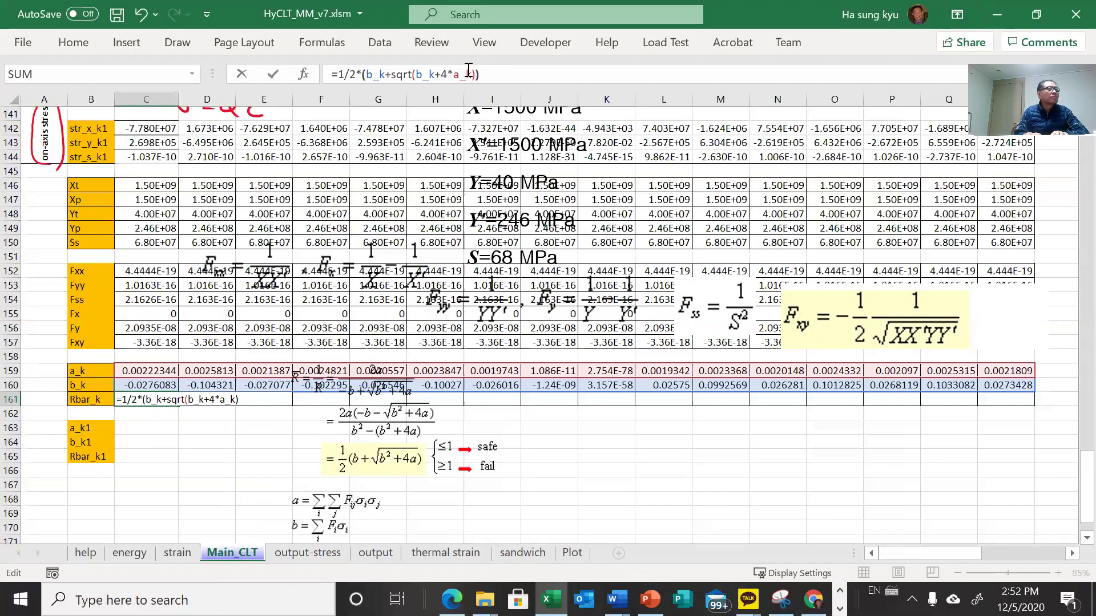
pyautogui.press('Return')
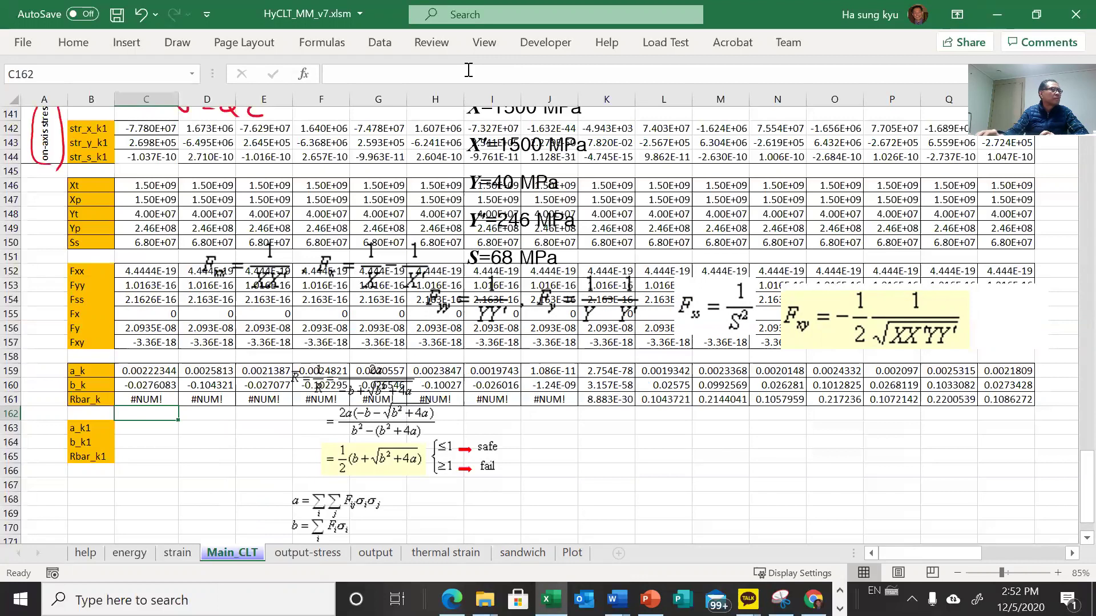
# - Check the square-root argument of the Rbar_k formula in C161 and the b_k formula in C160 against the equation picture
pyautogui.click(164, 400)
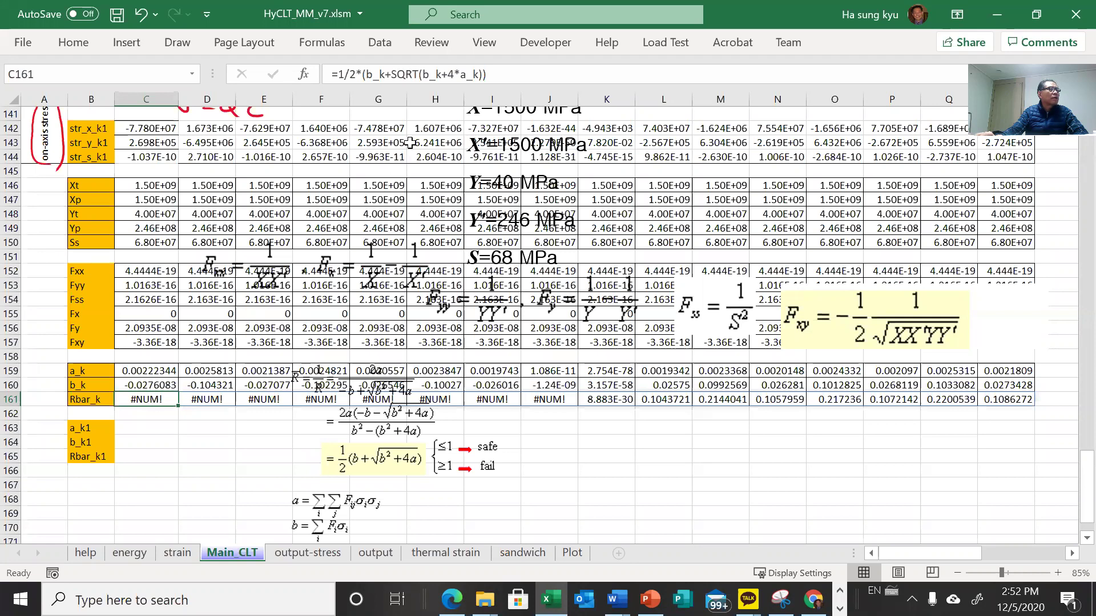
pyautogui.moveTo(424, 78); pyautogui.dragTo(481, 79)
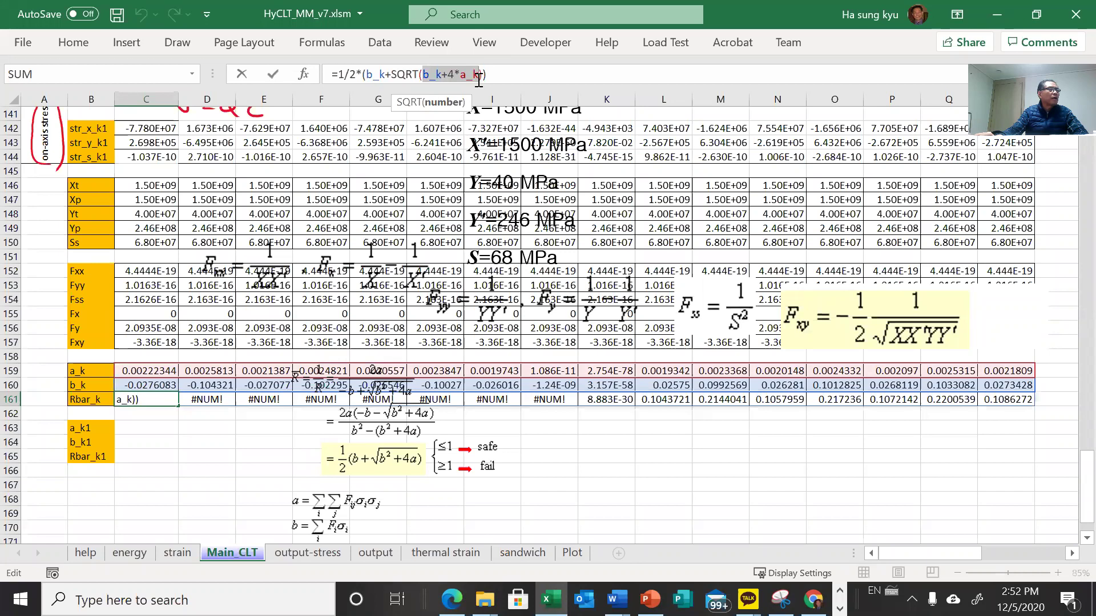
pyautogui.click(242, 76)
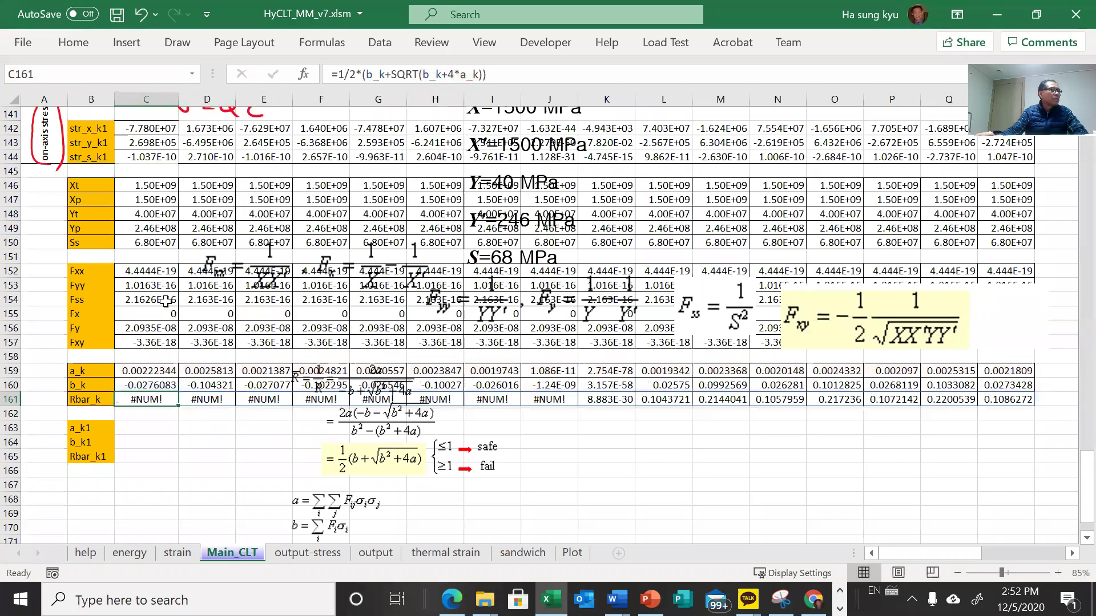
pyautogui.click(125, 384)
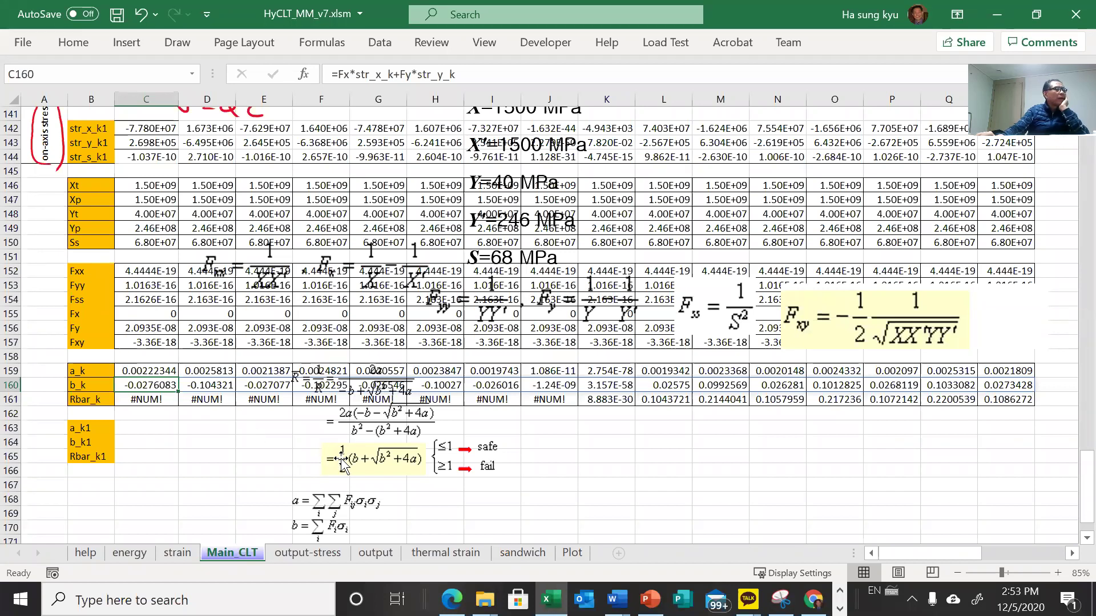
pyautogui.click(125, 399)
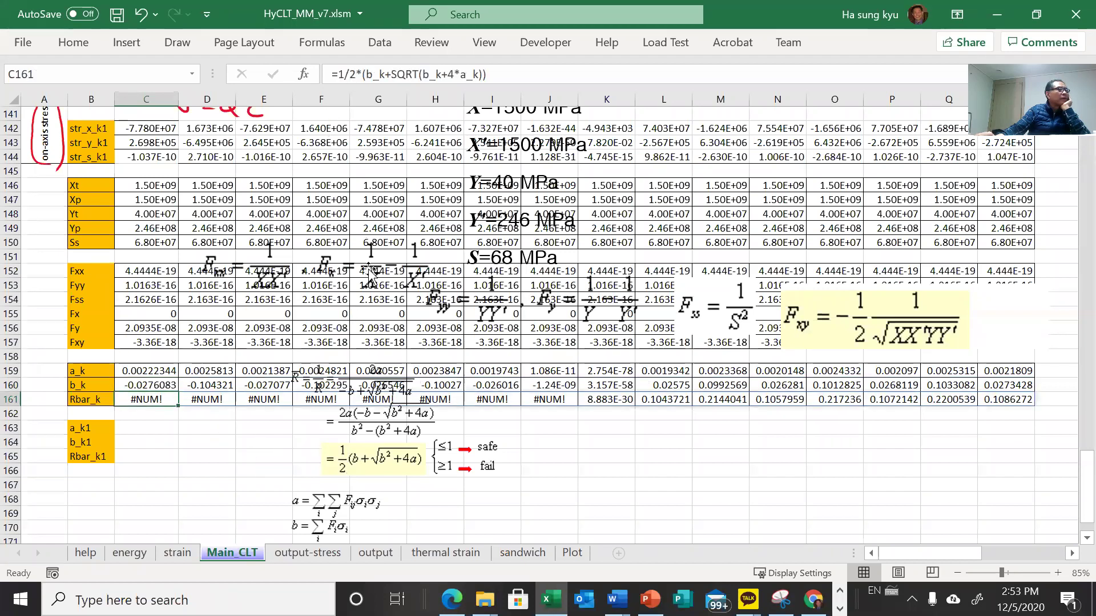
pyautogui.click(382, 74)
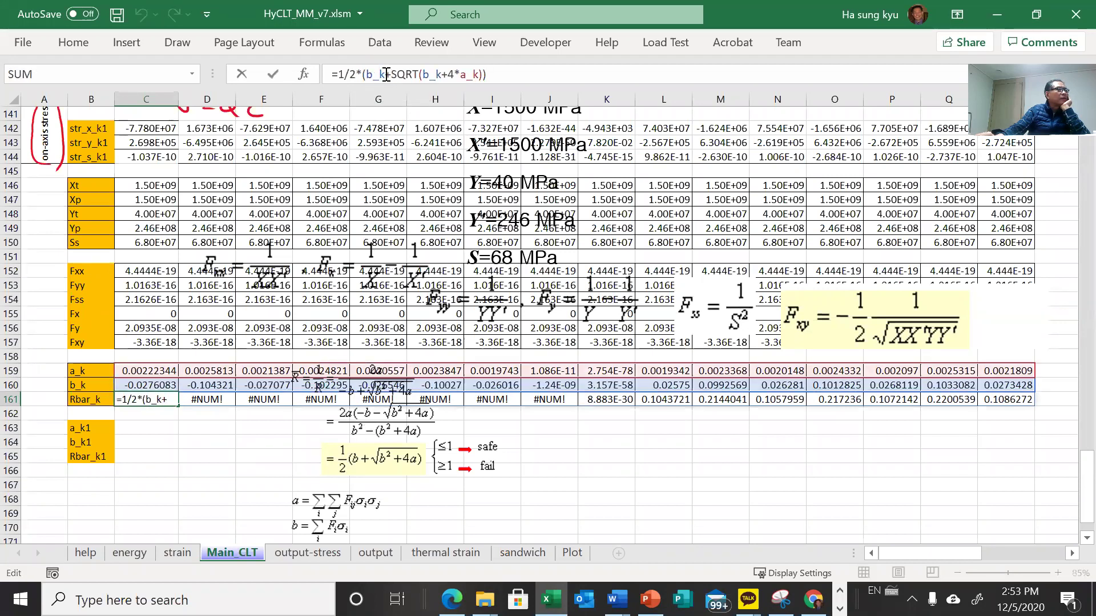
pyautogui.write('^2')
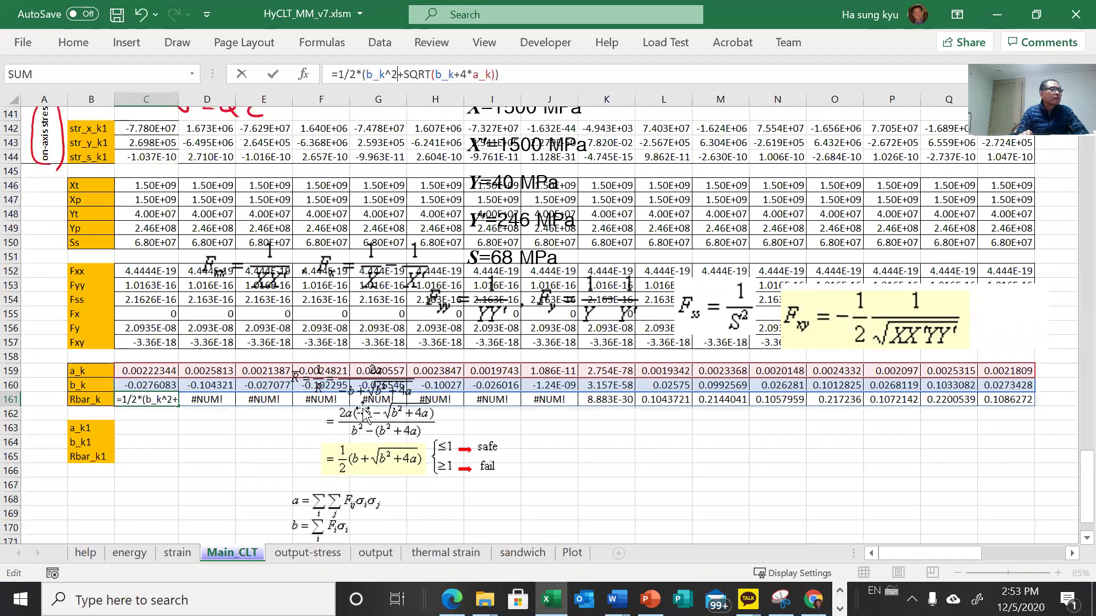
pyautogui.press('BackSpace')
pyautogui.press('BackSpace')
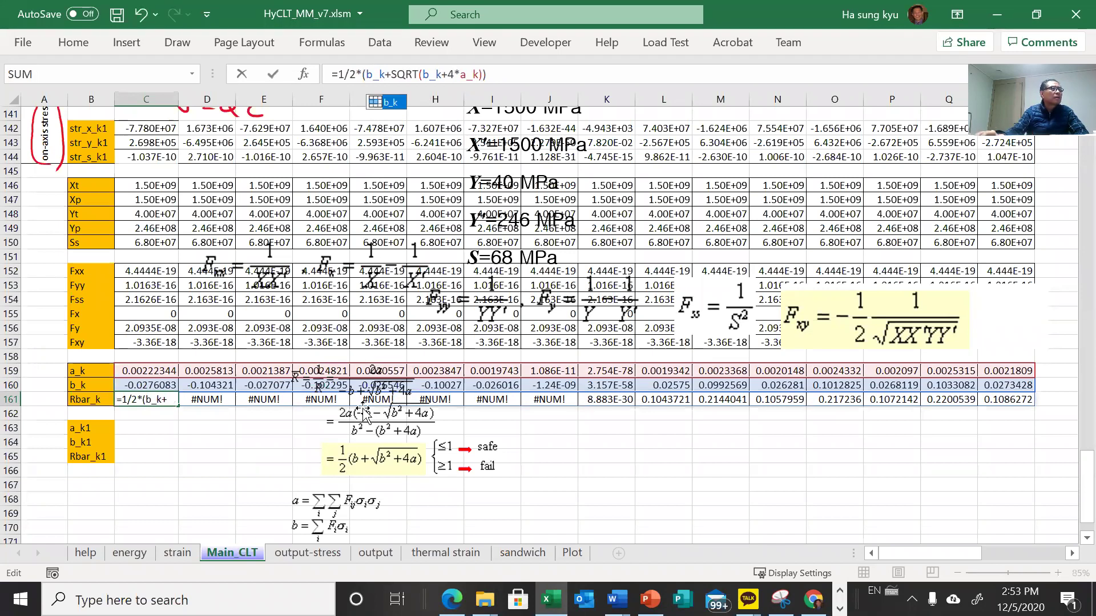
# - Square the b_k term inside SQRT in the C161 formula, making it b_k^2+4*a_k, enter it and recheck C161
pyautogui.click(441, 74)
pyautogui.write('^2')
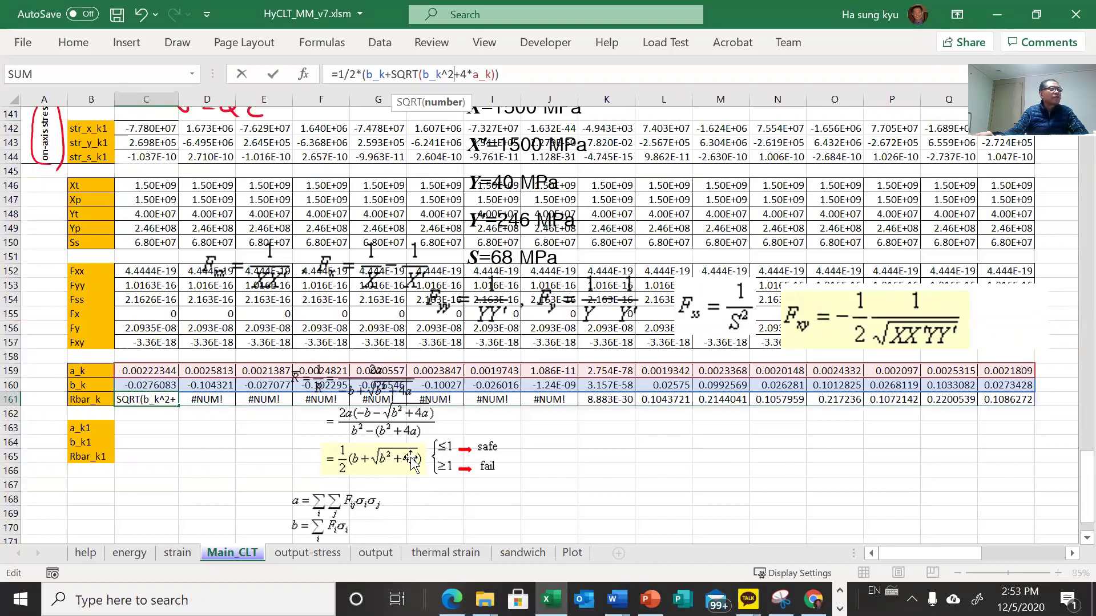
pyautogui.press('Return')
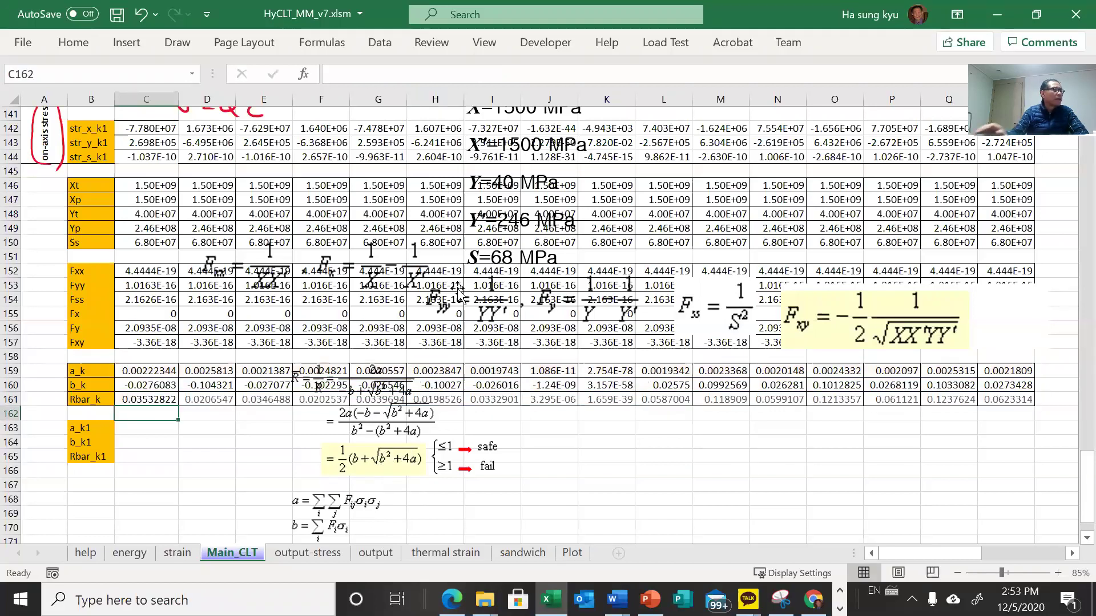
pyautogui.scroll(-1, 182, 413)
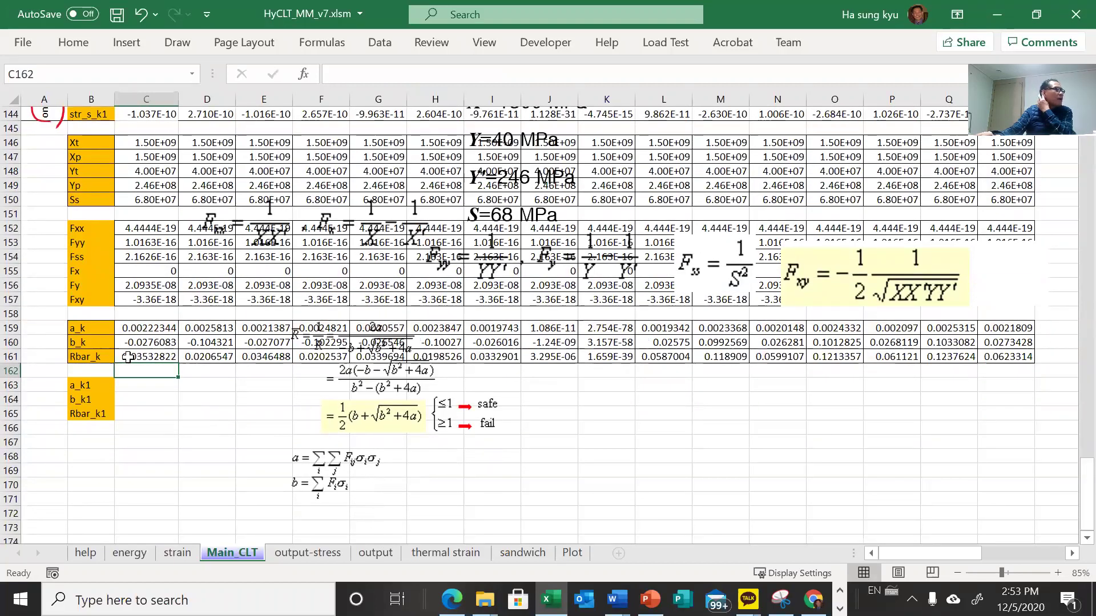
pyautogui.click(101, 360)
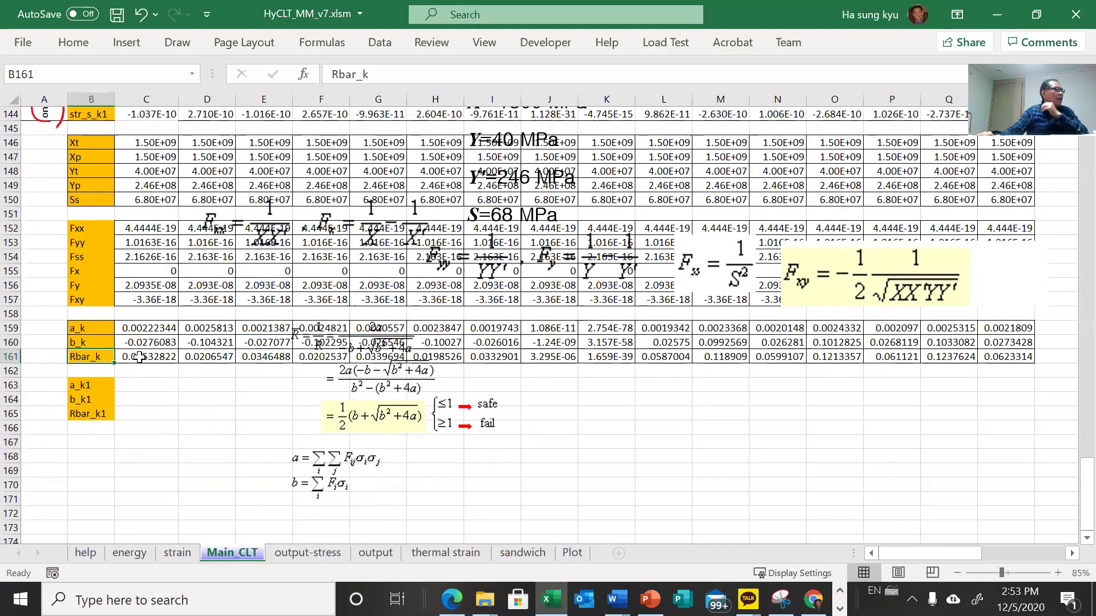
pyautogui.click(129, 359)
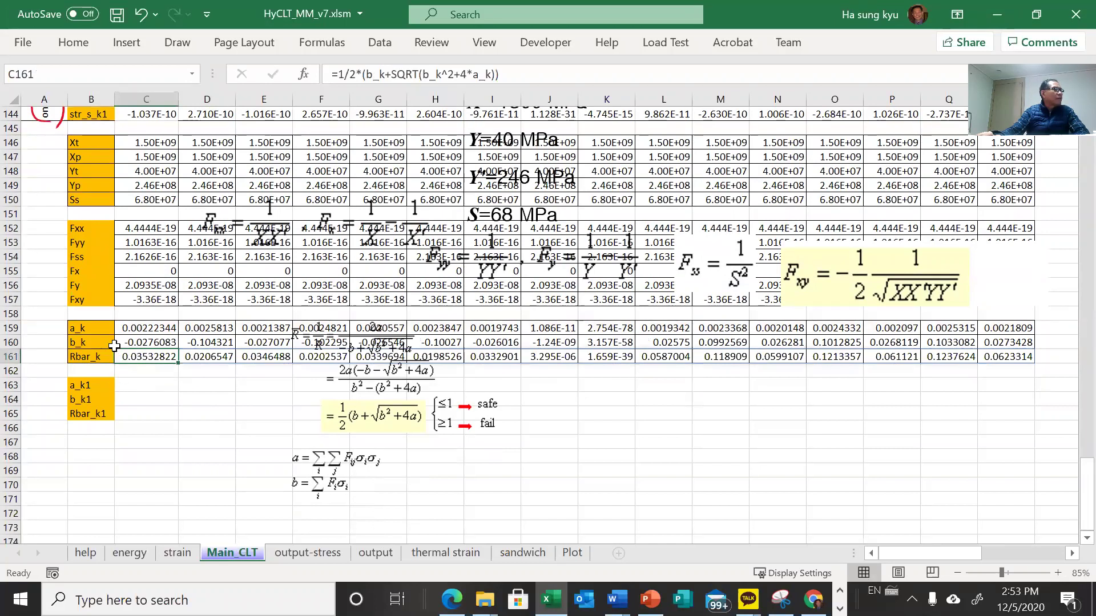
# - Add cell borders to the a_k1, b_k1 and Rbar_k1 rows from column B through the last data column, leaving the cells unmerged
pyautogui.moveTo(102, 385); pyautogui.dragTo(1019, 421)
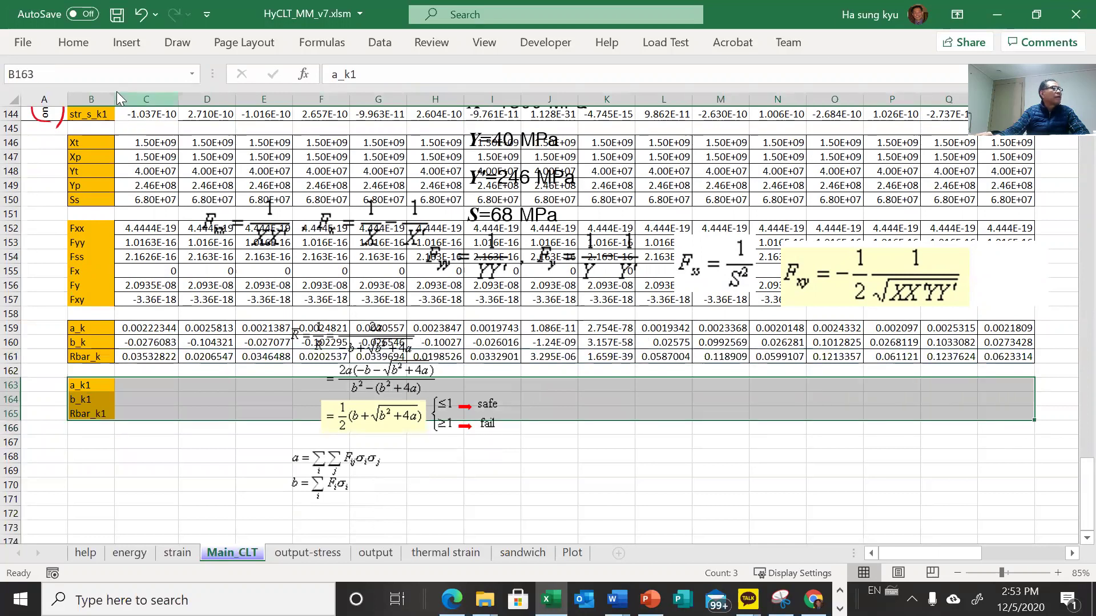
pyautogui.click(80, 51)
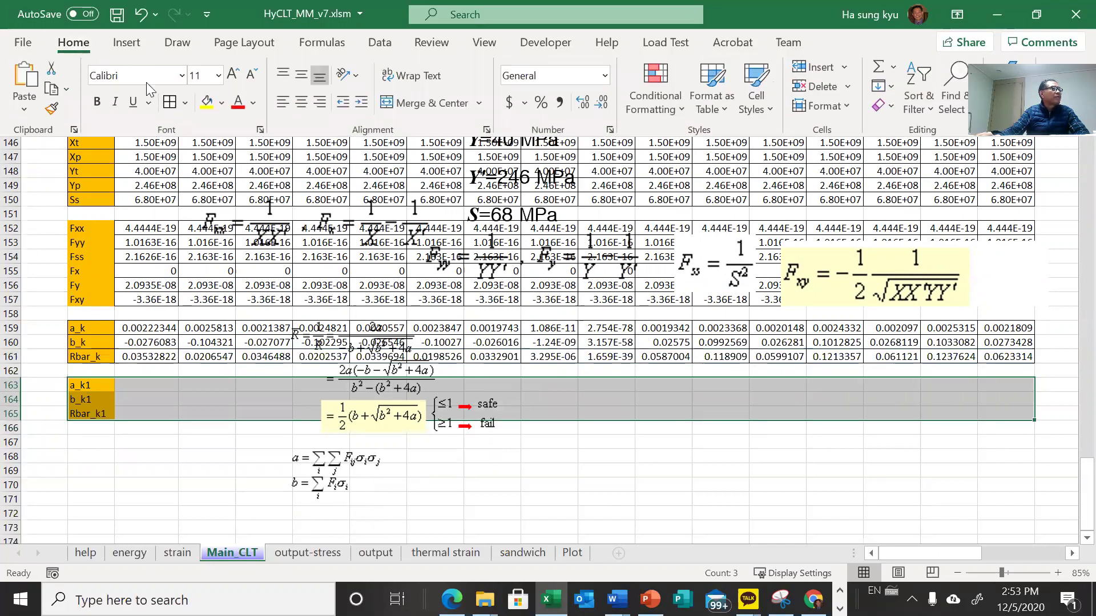
pyautogui.click(169, 103)
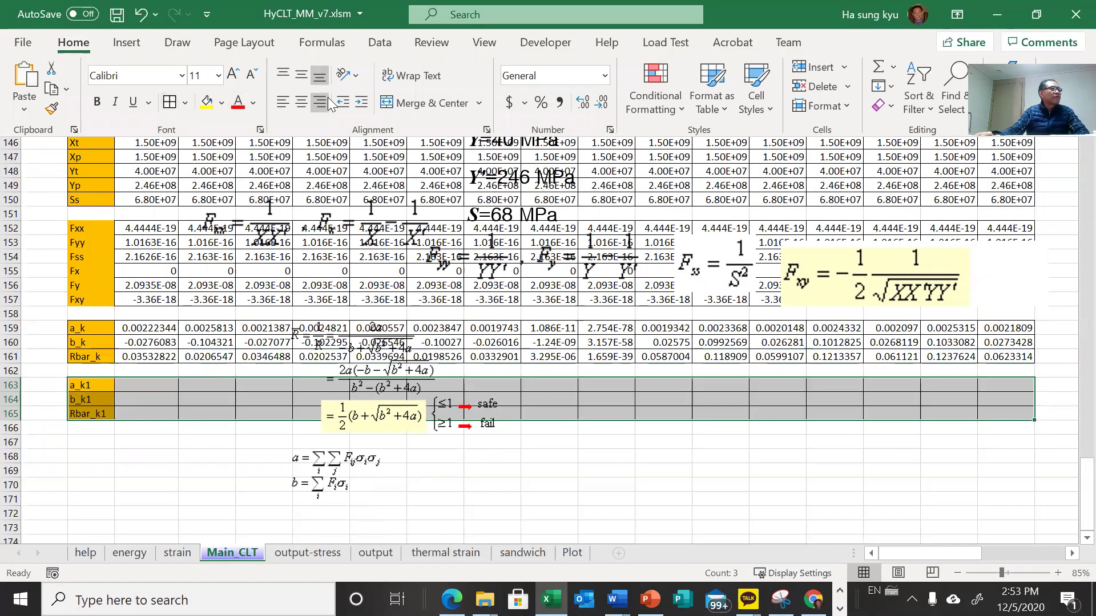
pyautogui.click(433, 102)
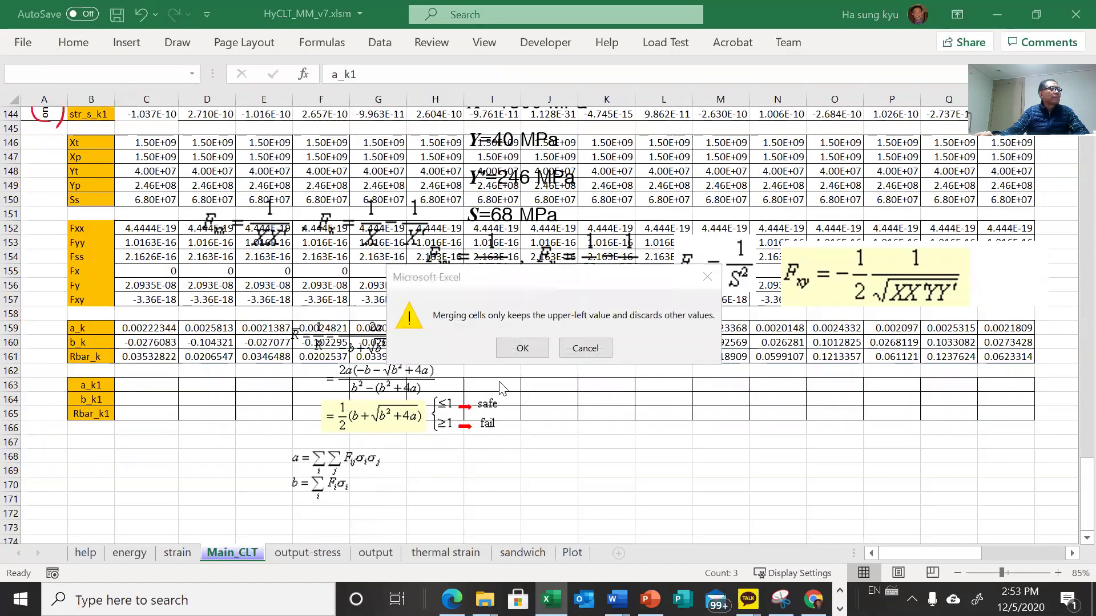
pyautogui.click(583, 348)
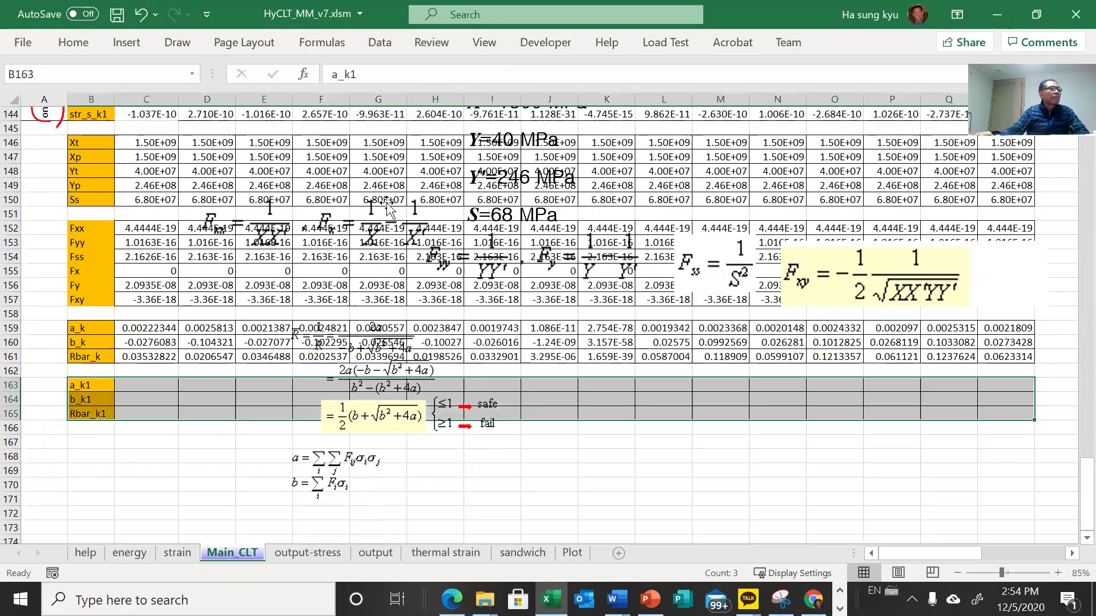
# - Create names for the a_k1, b_k1 and Rbar_k1 rows from their left-column labels
pyautogui.click(334, 42)
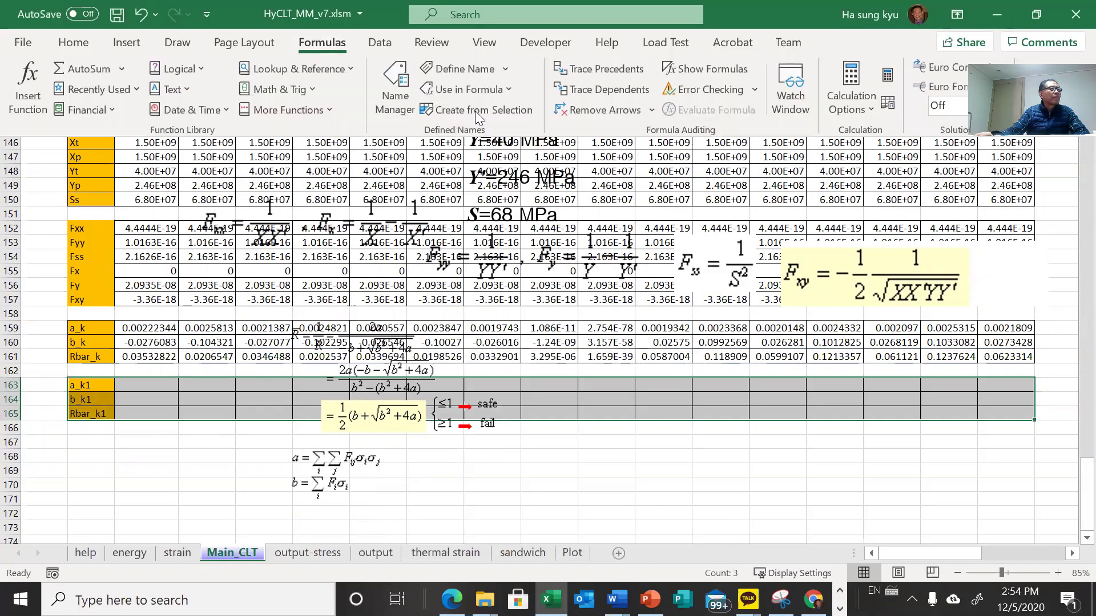
pyautogui.click(473, 112)
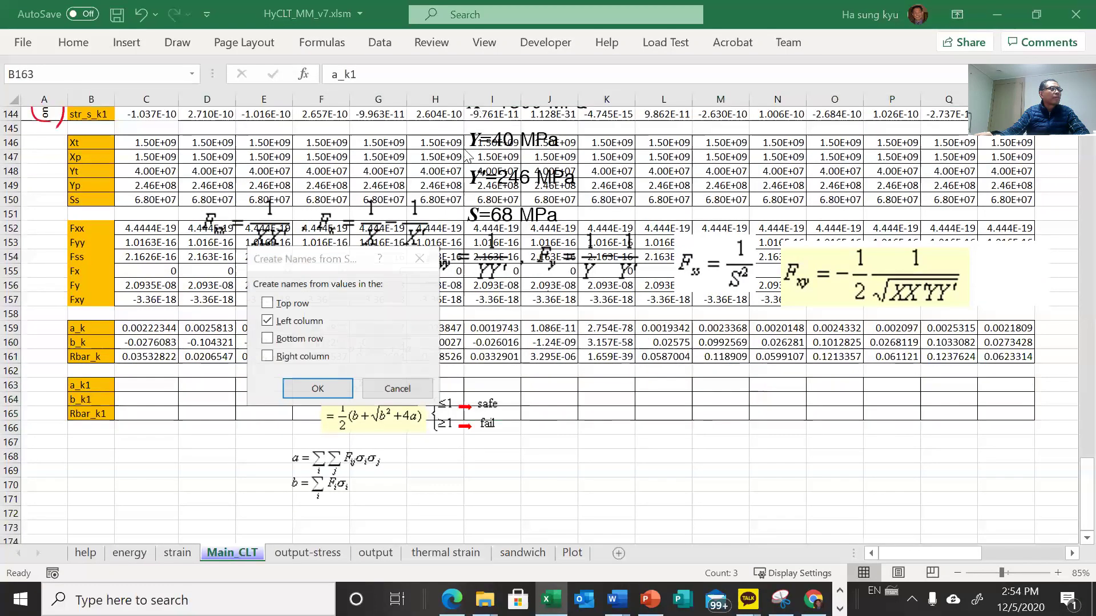
pyautogui.click(318, 388)
pyautogui.click(192, 418)
# - Copy the a_k, b_k and Rbar_k formulas in C159:C161 to the k1 block starting at C163
pyautogui.moveTo(159, 321); pyautogui.dragTo(155, 358)
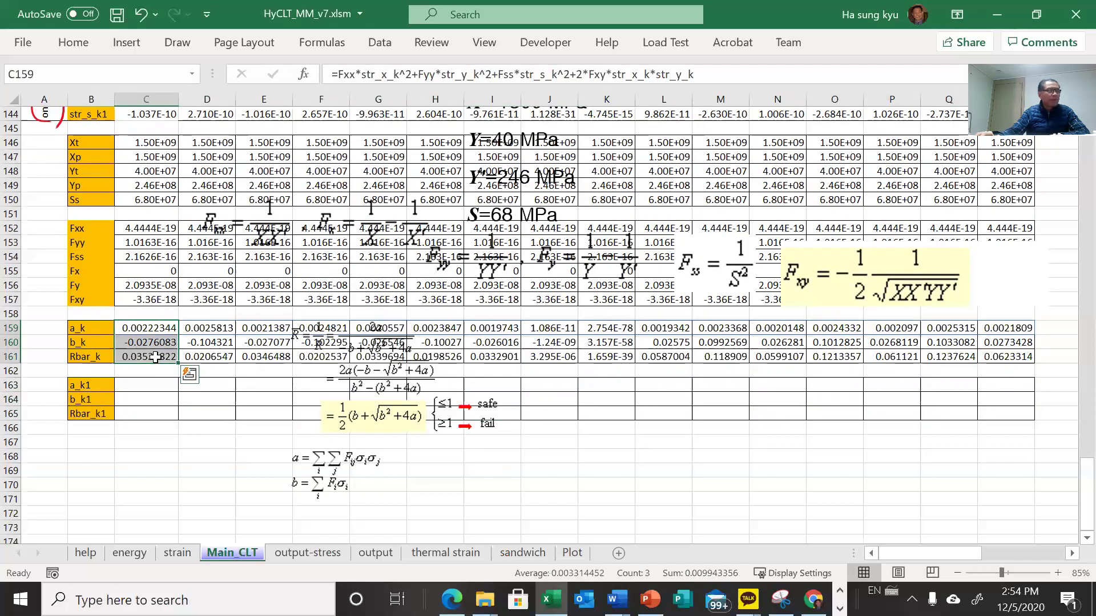
pyautogui.hotkey('ctrl', 'c')
pyautogui.click(141, 383)
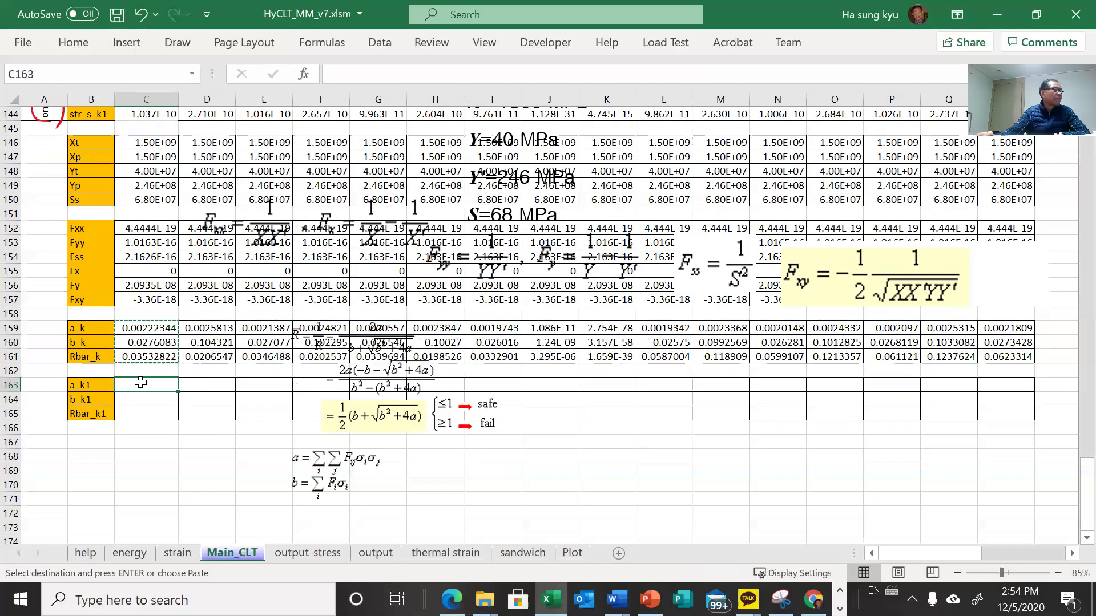
pyautogui.hotkey('ctrl', 'v')
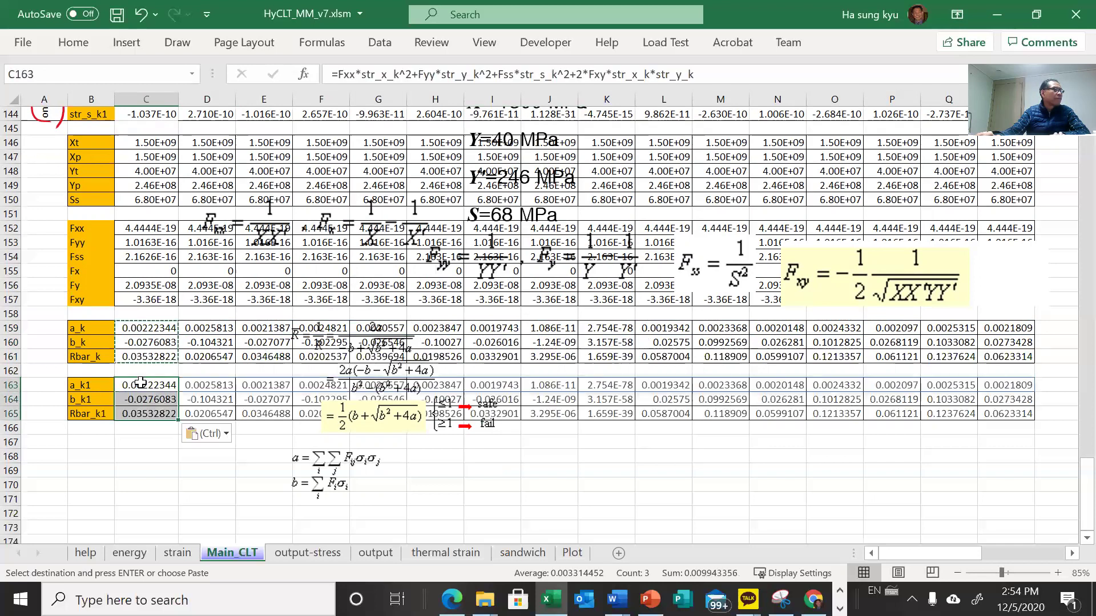
# - Replace _k with _k1 throughout the a_k1, b_k1 and Rbar_k1 formulas in C163:C165, and check the updated a_k1 formula
pyautogui.click(139, 384)
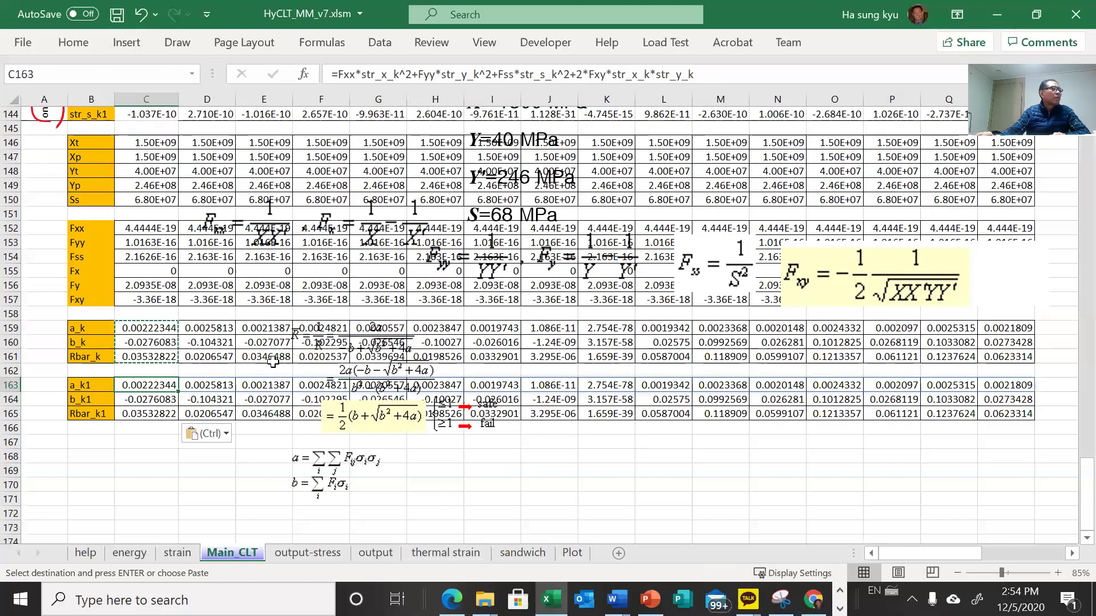
pyautogui.click(164, 399)
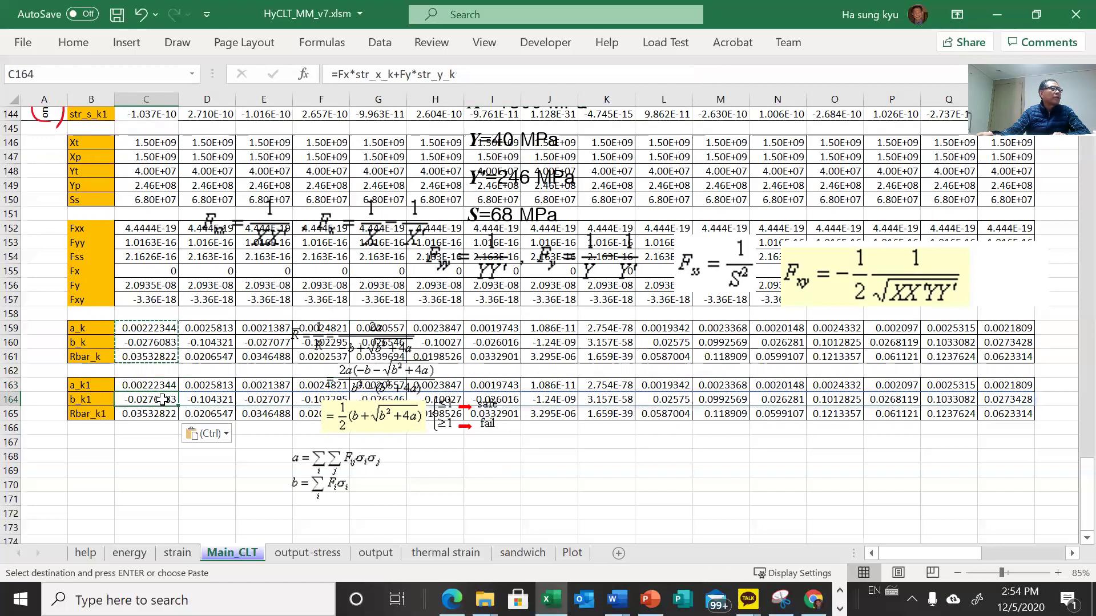
pyautogui.click(164, 415)
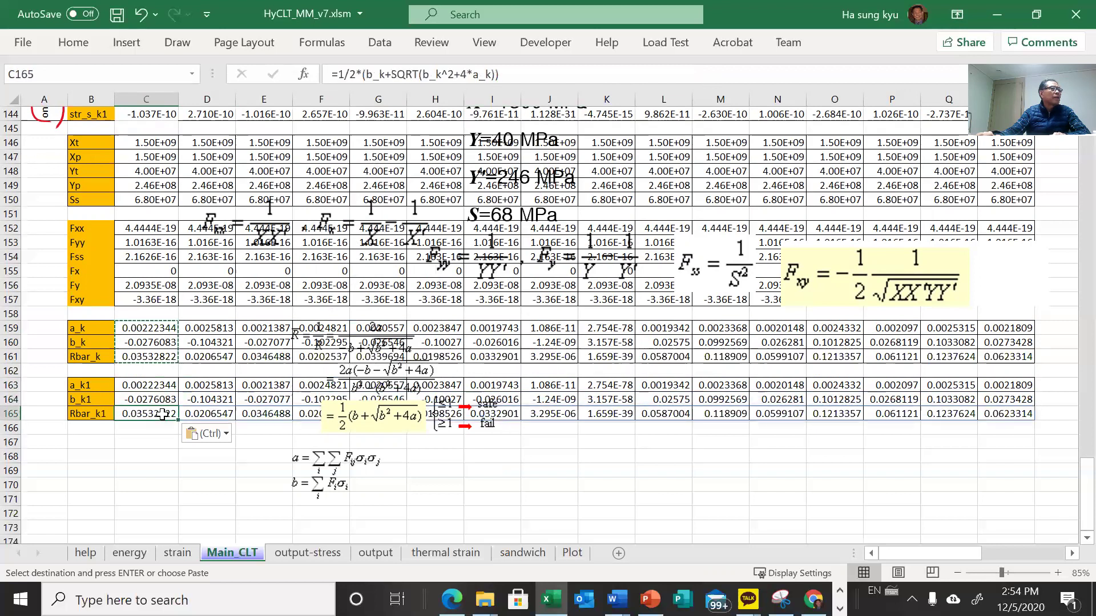
pyautogui.moveTo(159, 380); pyautogui.dragTo(156, 409)
pyautogui.hotkey('ctrl', 'f')
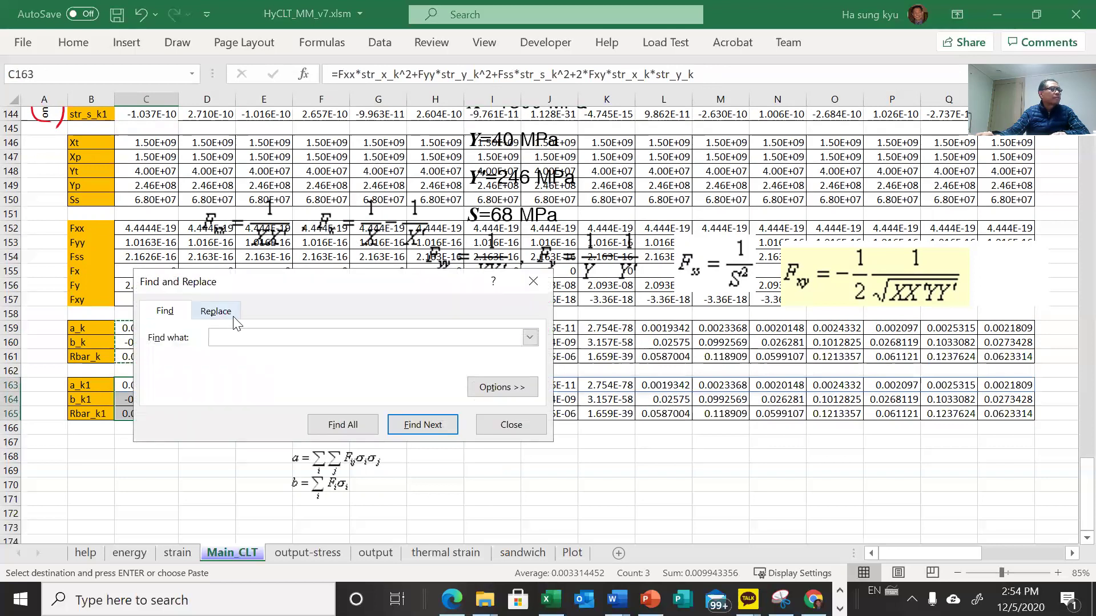
pyautogui.click(217, 311)
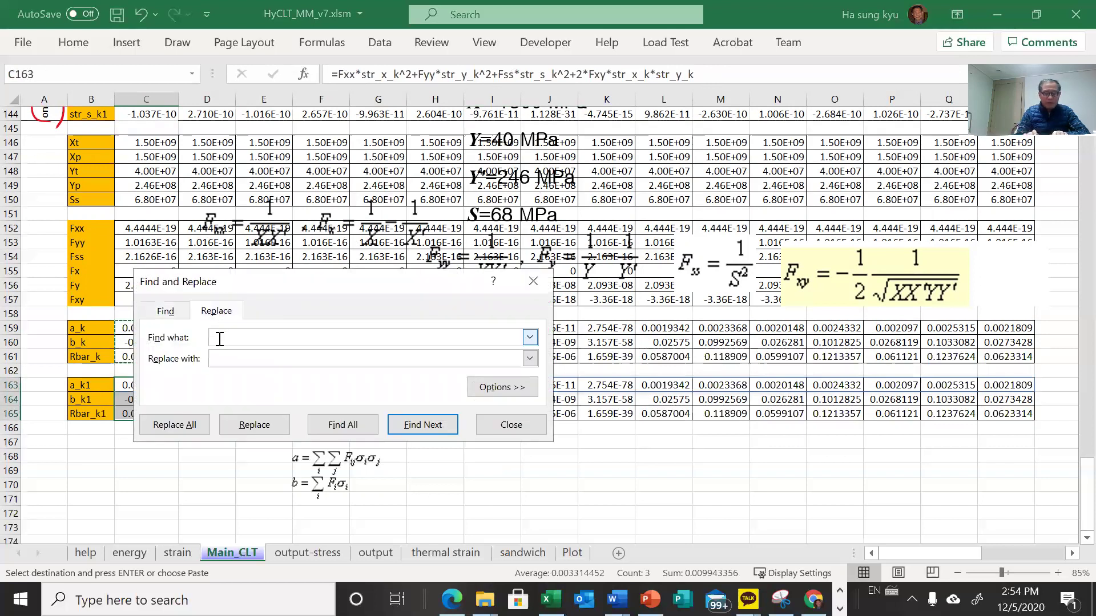
pyautogui.write('_k1')
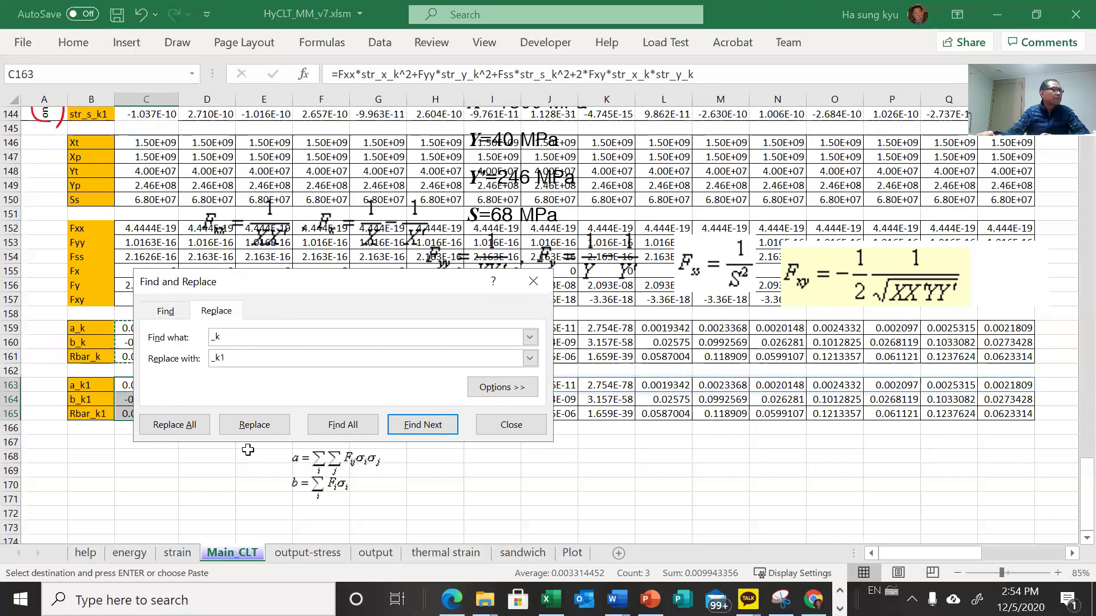
pyautogui.click(176, 426)
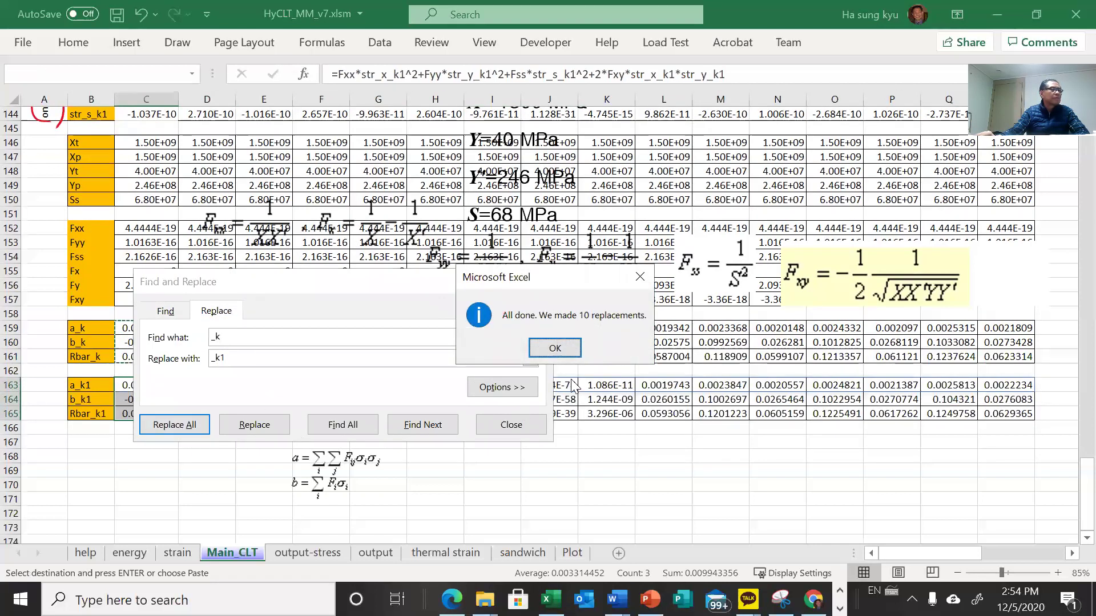
pyautogui.click(554, 348)
pyautogui.click(520, 426)
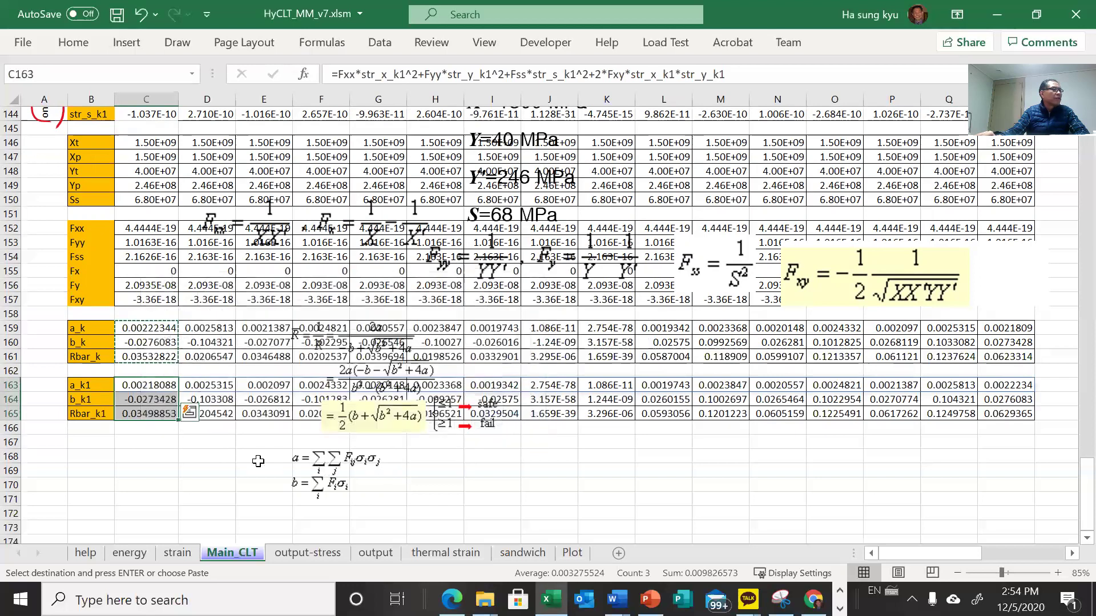
pyautogui.click(145, 457)
pyautogui.click(139, 390)
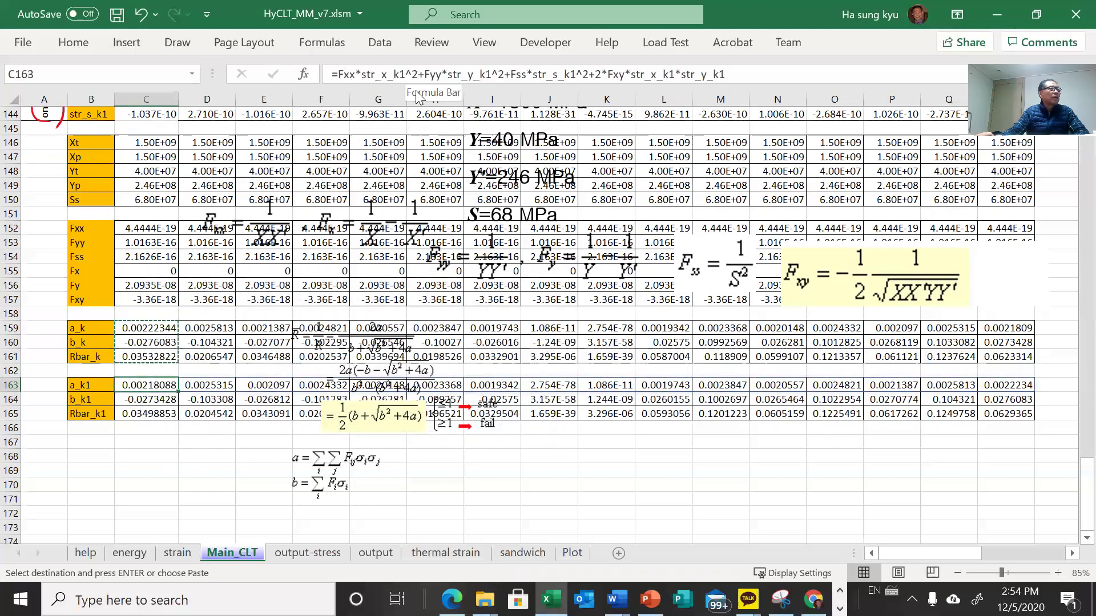
pyautogui.click(165, 346)
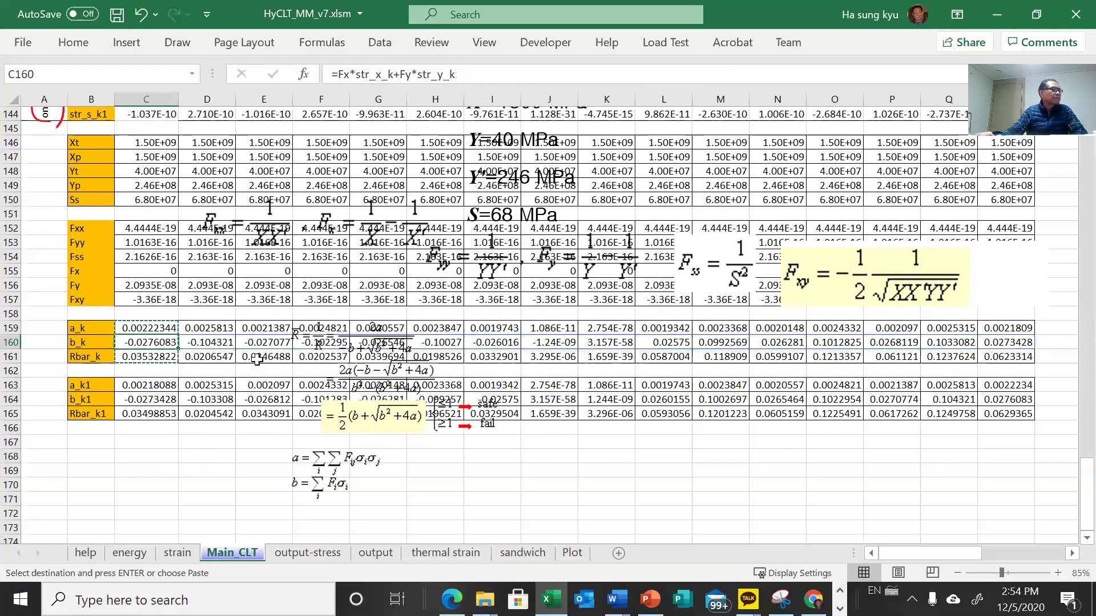
# - Shrink the R-bar safety criterion equation picture and place it over columns D to F beside the a_k and b_k rows
pyautogui.scroll(-1, 234, 375)
pyautogui.scroll(-1, 235, 375)
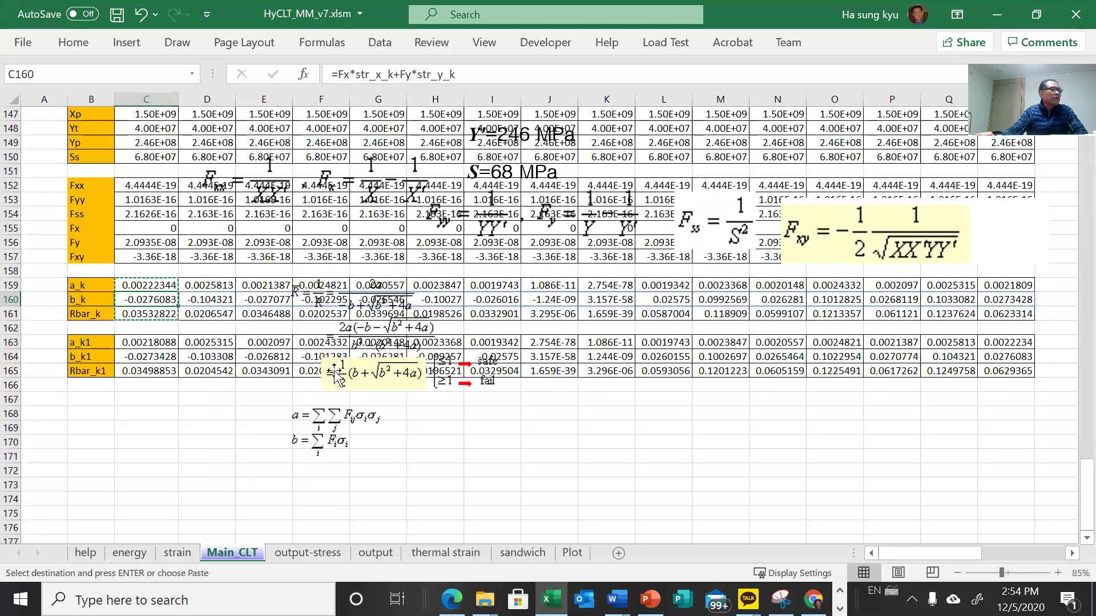
pyautogui.click(337, 377)
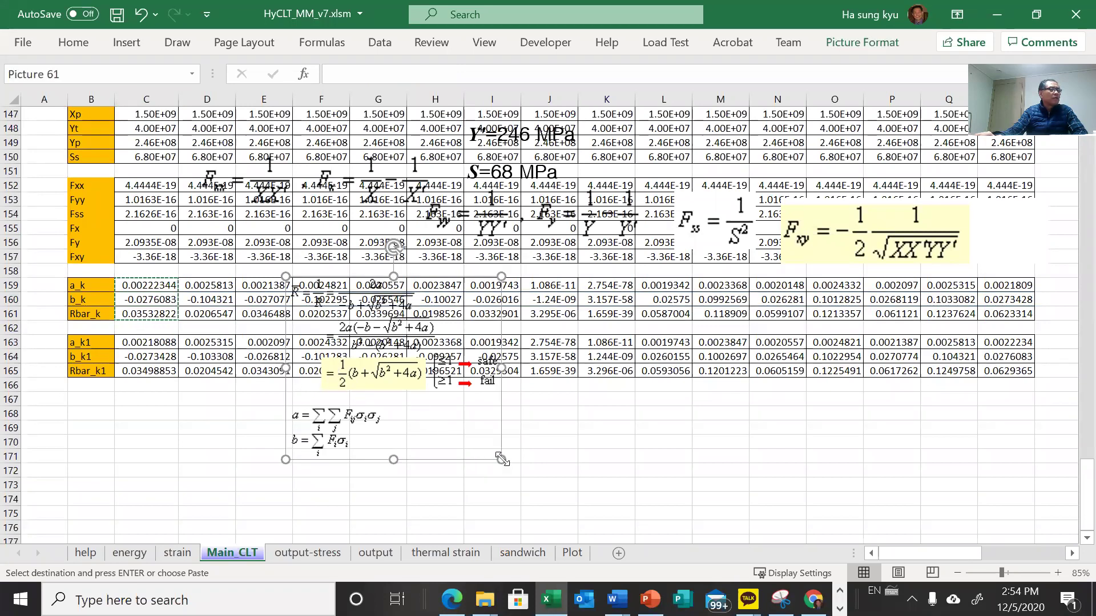
pyautogui.moveTo(479, 430); pyautogui.dragTo(264, 308)
# - Reposition the Fxx/Fx, Fyy/Fy, Fss and Fxy equation pictures in one line across rows 152 to 156
pyautogui.scroll(1, 457, 251)
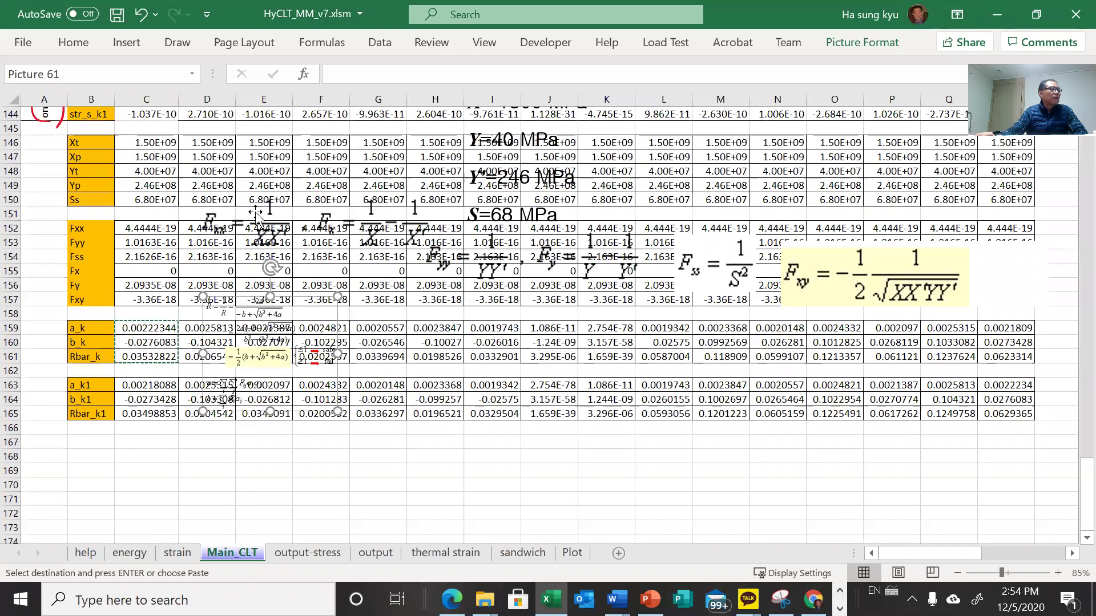
pyautogui.moveTo(235, 222); pyautogui.dragTo(215, 246)
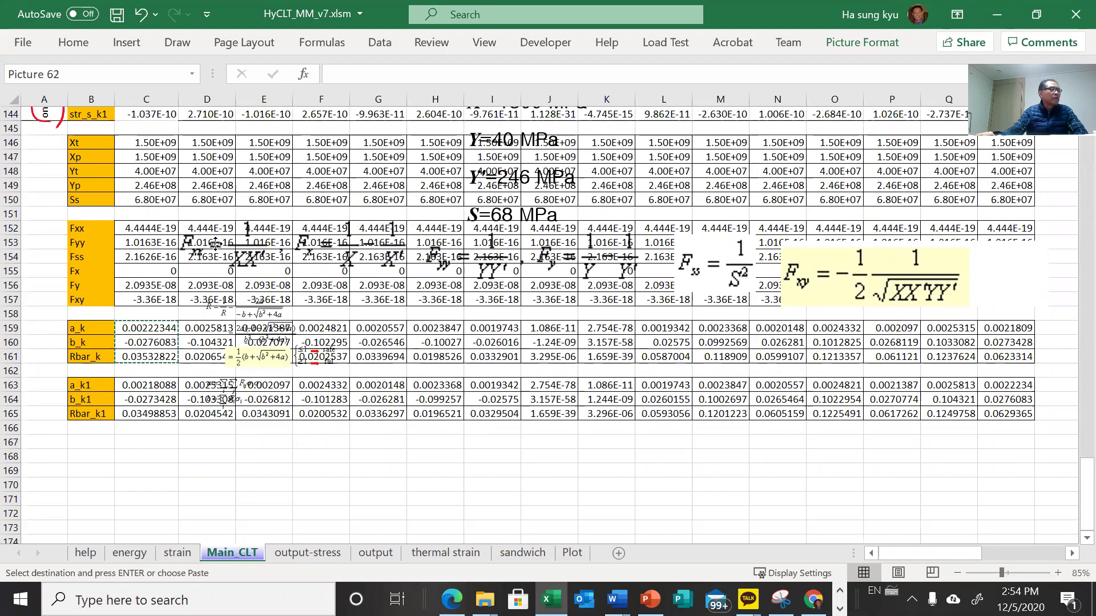
pyautogui.click(539, 259)
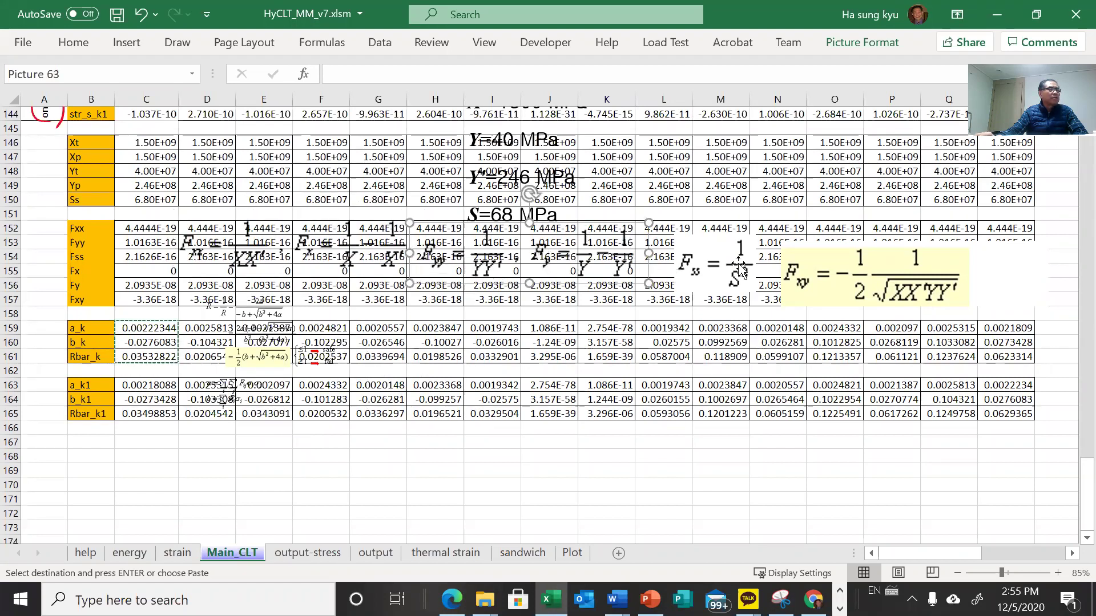
pyautogui.moveTo(764, 276); pyautogui.dragTo(750, 268)
pyautogui.moveTo(820, 299); pyautogui.dragTo(794, 284)
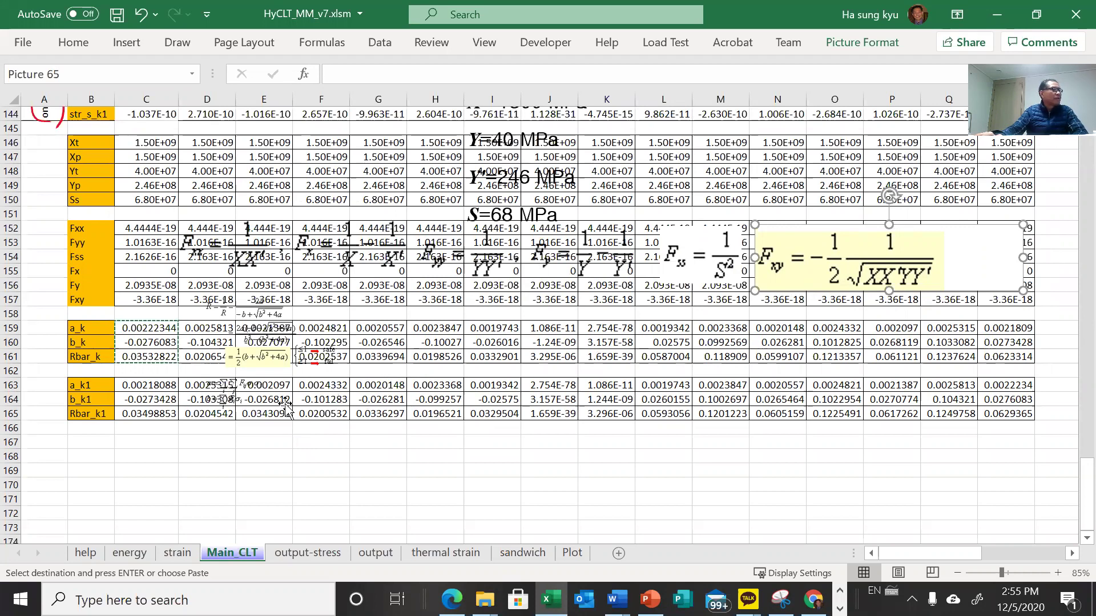
# - Enlarge the R-bar equation picture and move it up over columns F to H, away from the Rbar_k1 row
pyautogui.scroll(-3, 287, 408)
pyautogui.click(237, 358)
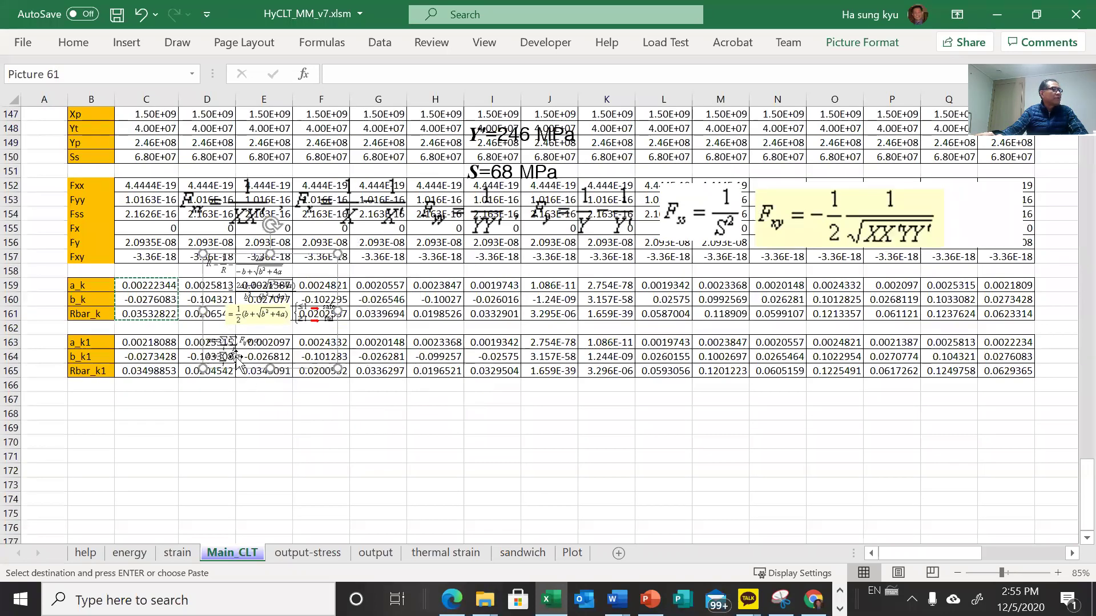
pyautogui.moveTo(335, 370); pyautogui.dragTo(380, 405)
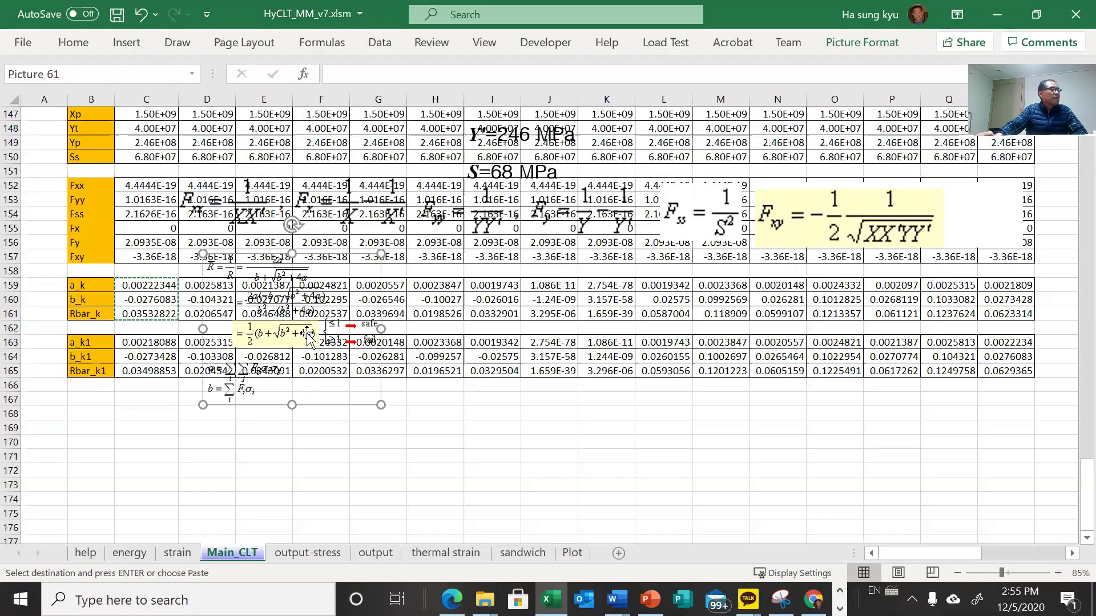
pyautogui.moveTo(307, 333); pyautogui.dragTo(387, 277)
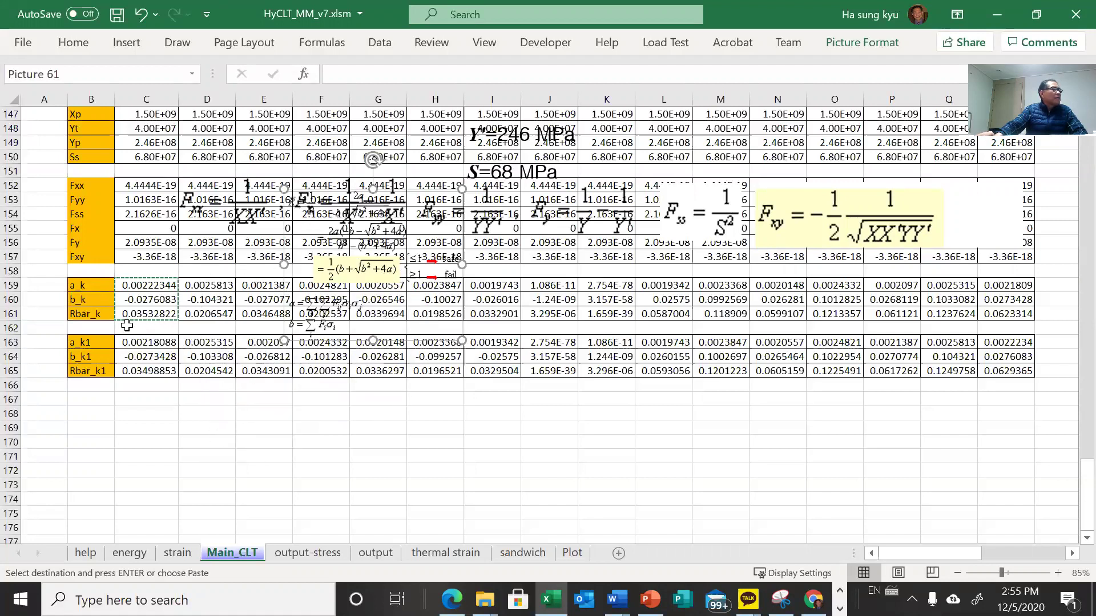
# - Compare the Rbar_k and Rbar_k1 rows across the plies
pyautogui.click(90, 313)
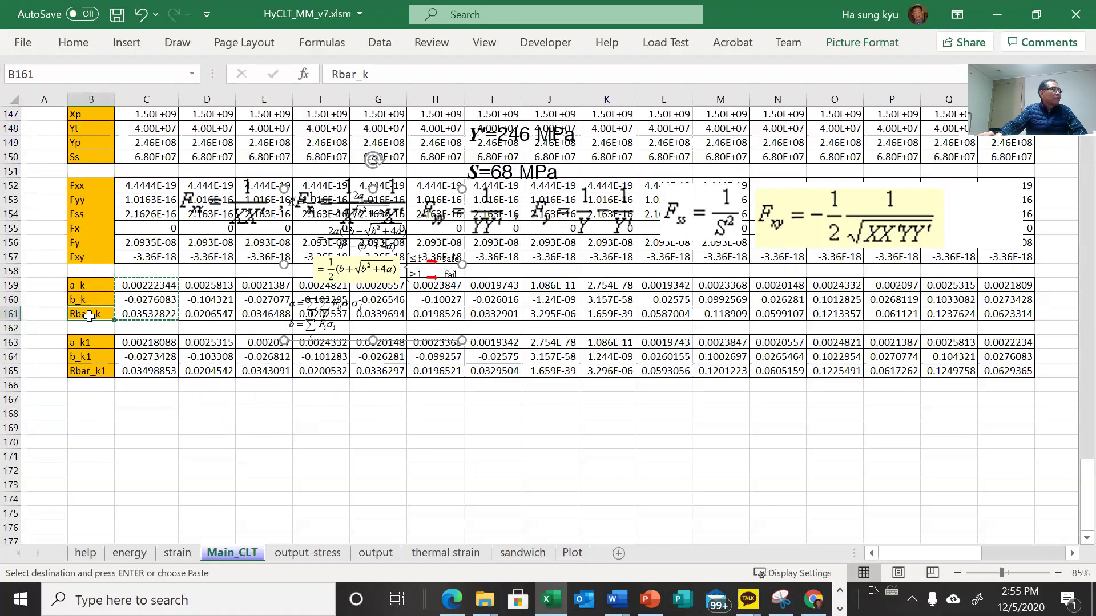
pyautogui.click(87, 371)
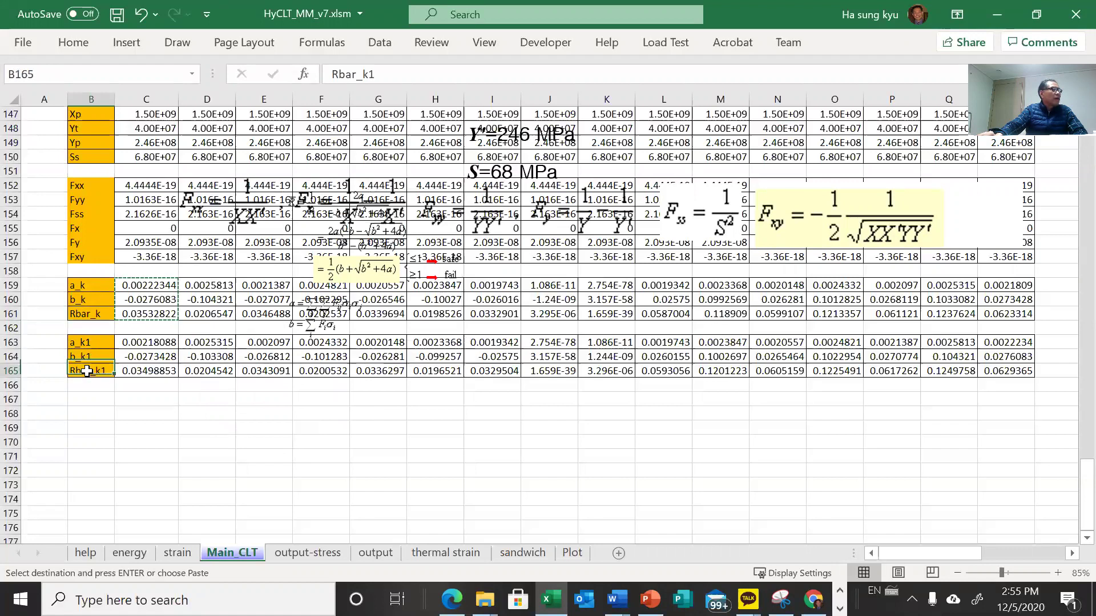
pyautogui.click(102, 318)
pyautogui.click(97, 372)
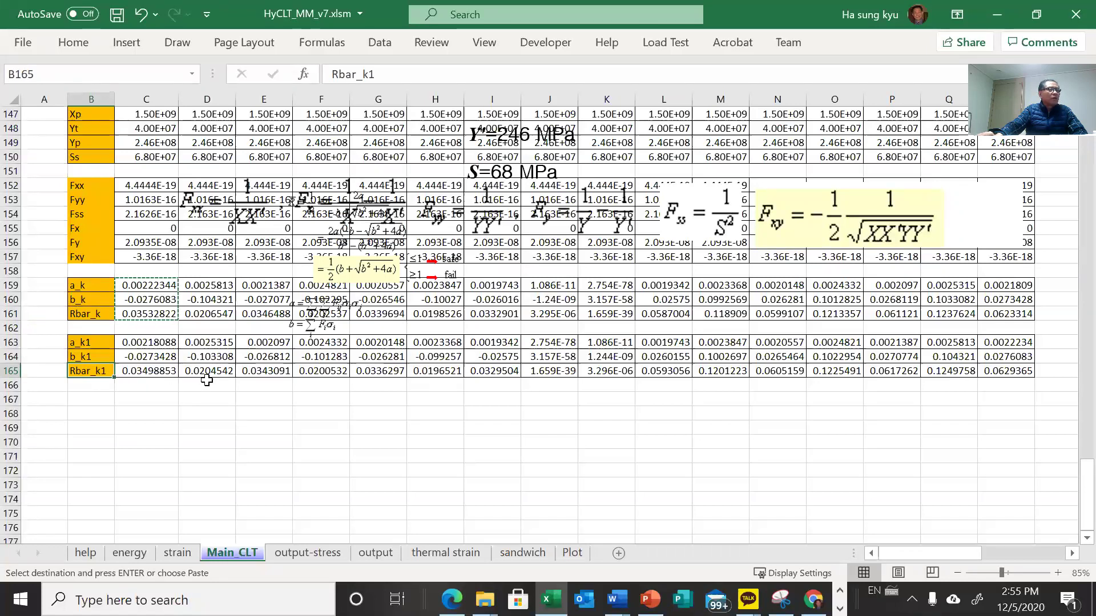
pyautogui.scroll(1, 206, 380)
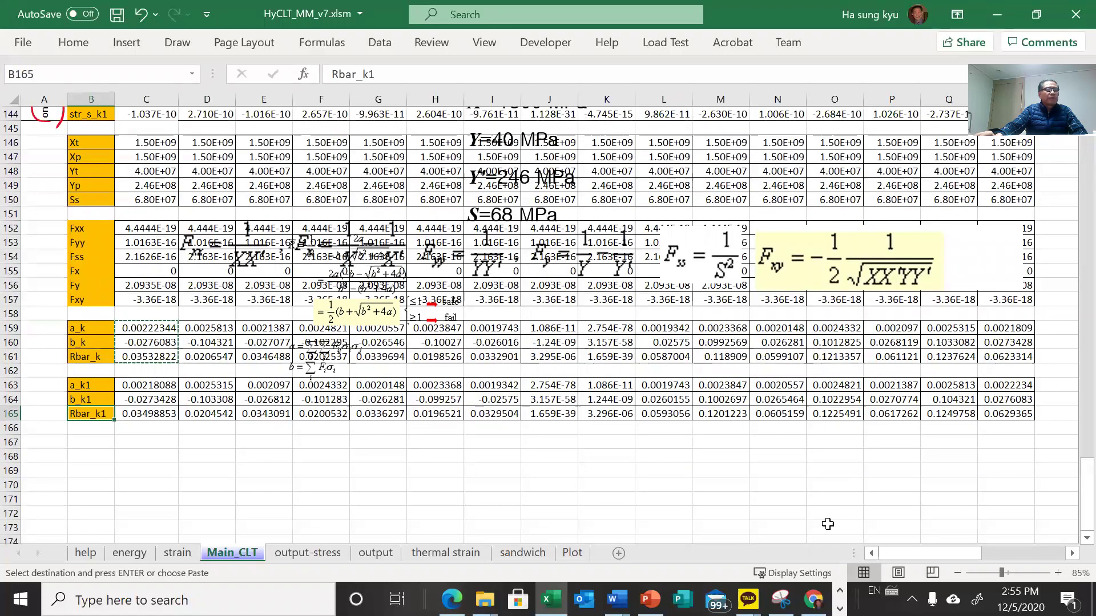
pyautogui.moveTo(887, 552); pyautogui.dragTo(909, 551)
pyautogui.hscroll(-3, 419, 457)
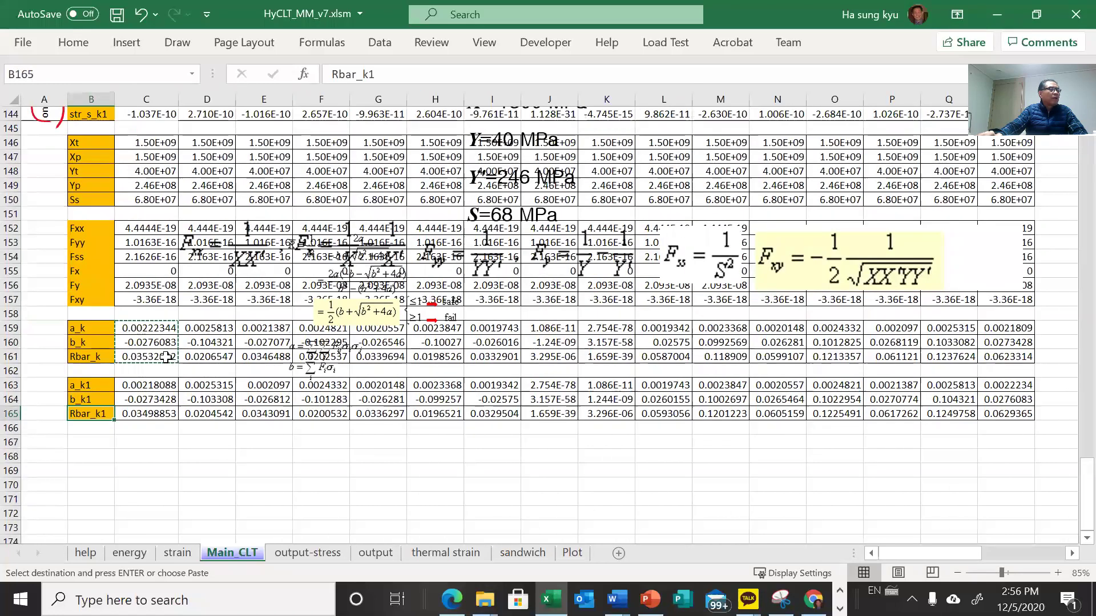
# - Enter the label Rmax_k as plain text at the end of the Rbar_k row and move it up to S160
pyautogui.click(1051, 360)
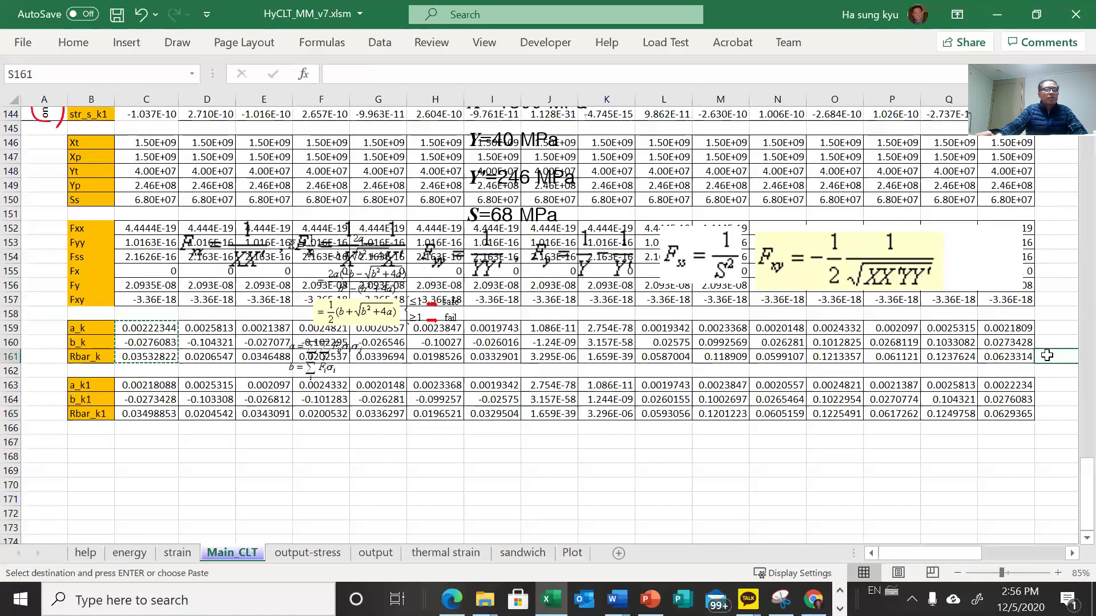
pyautogui.write('=')
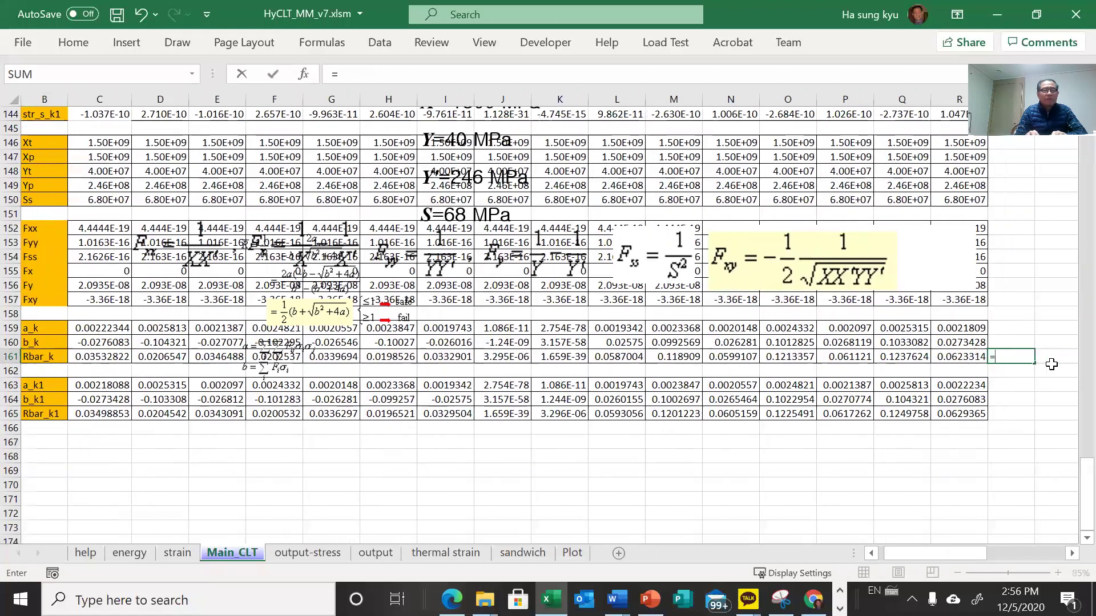
pyautogui.write('R')
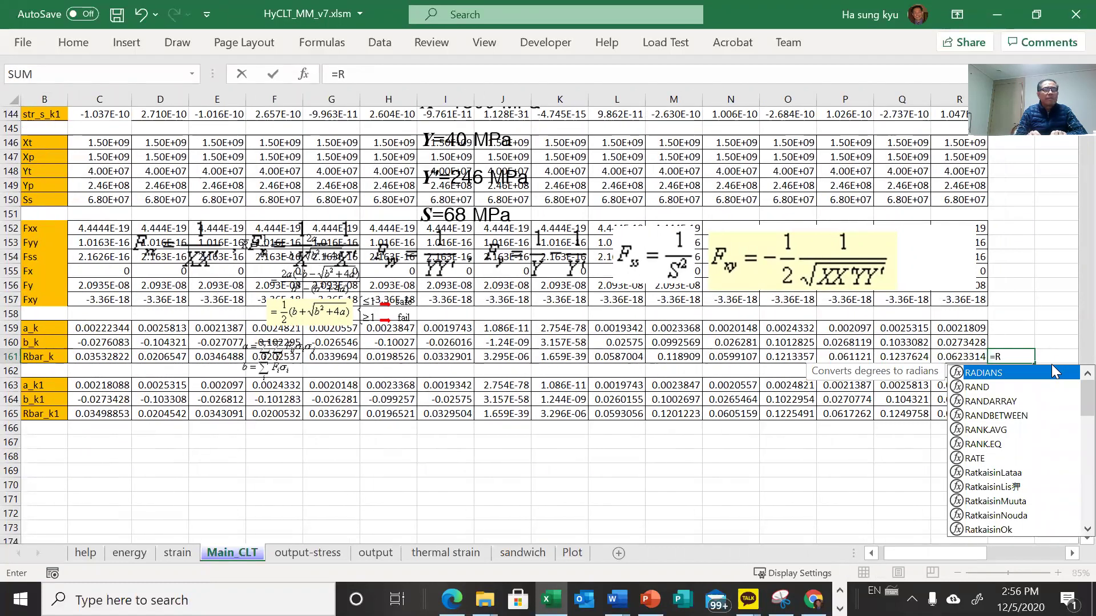
pyautogui.write('max_k')
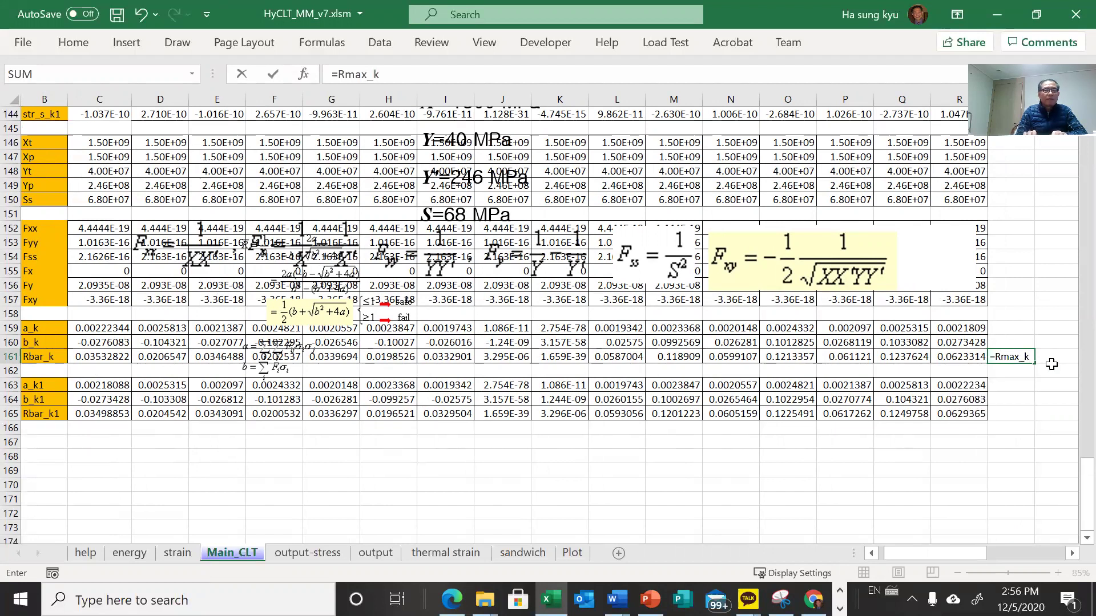
pyautogui.press('Return')
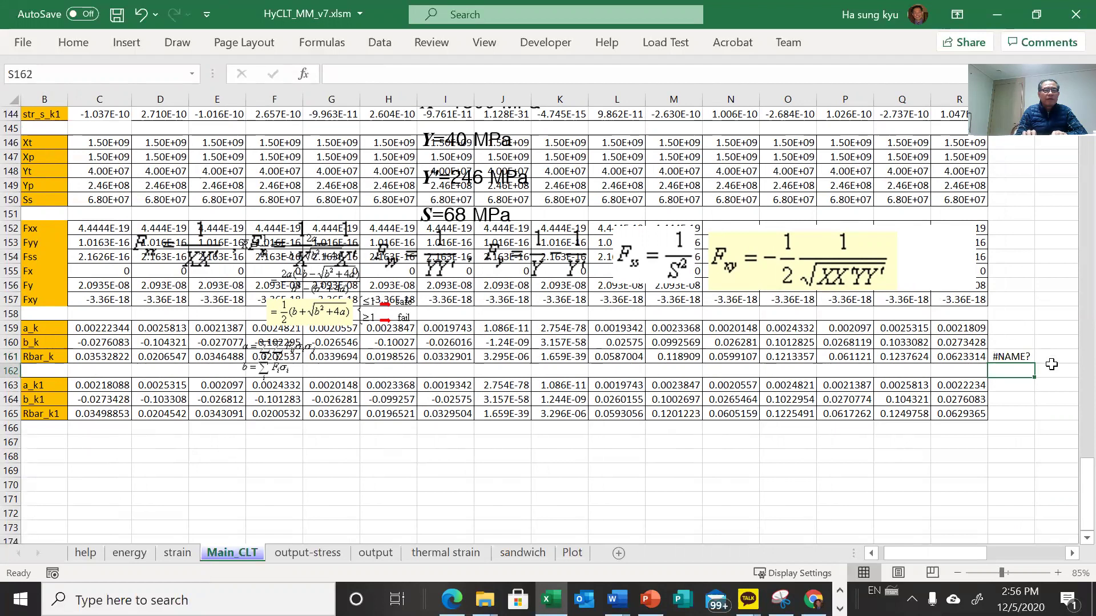
pyautogui.press('Up')
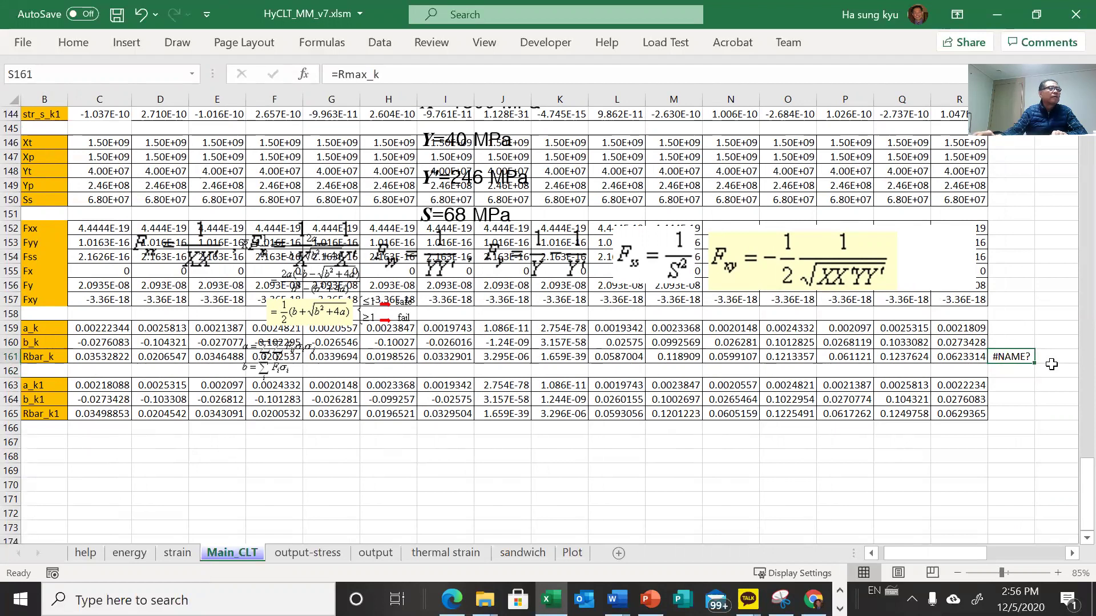
pyautogui.click(339, 75)
pyautogui.press('BackSpace')
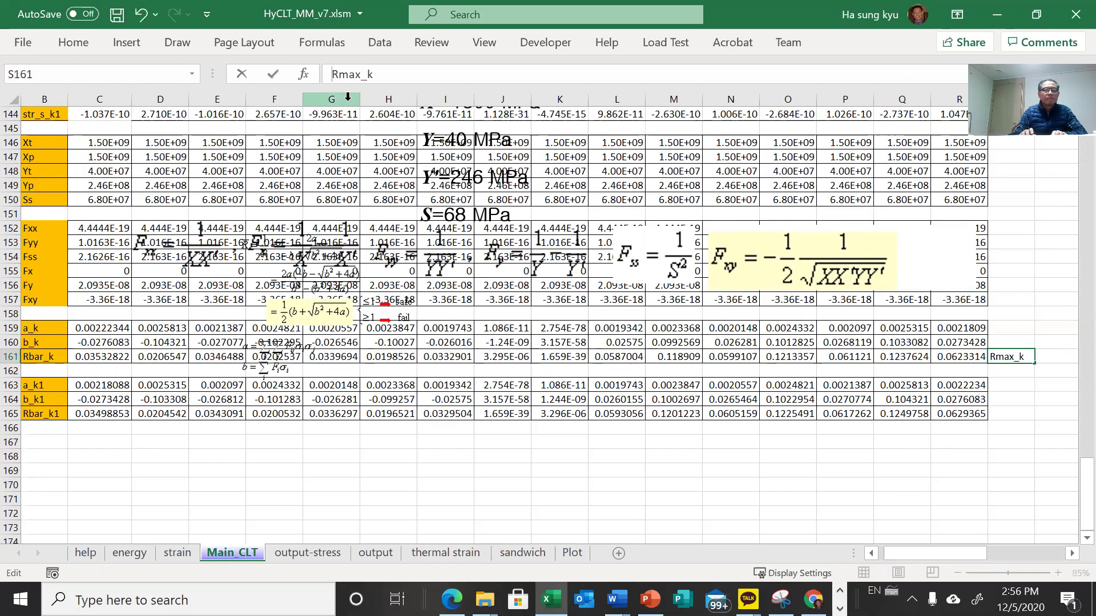
pyautogui.press('Return')
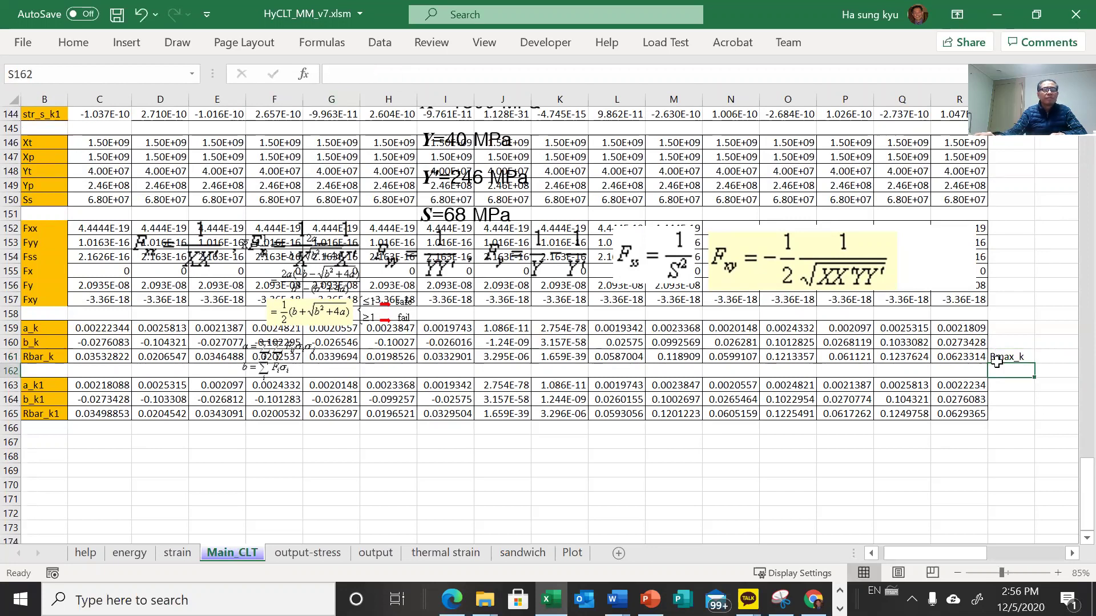
pyautogui.click(1015, 359)
pyautogui.moveTo(1015, 356); pyautogui.dragTo(1013, 351)
# - Enter the formula =MAX(Rbar_k) in S161 beneath the Rmax_k label
pyautogui.click(1014, 355)
pyautogui.write('=')
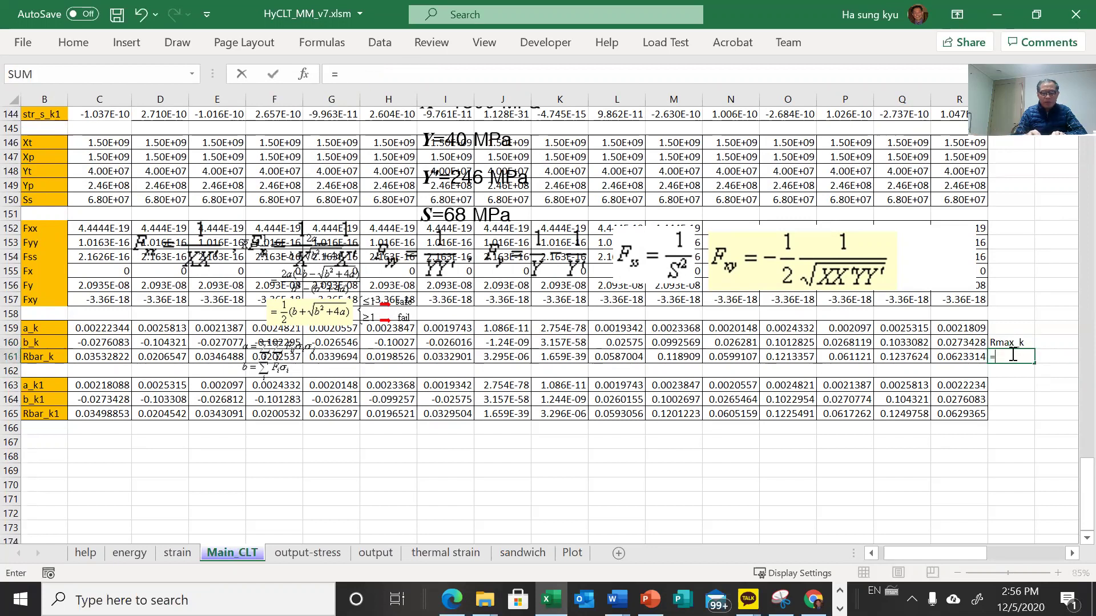
pyautogui.write(',')
pyautogui.write('max')
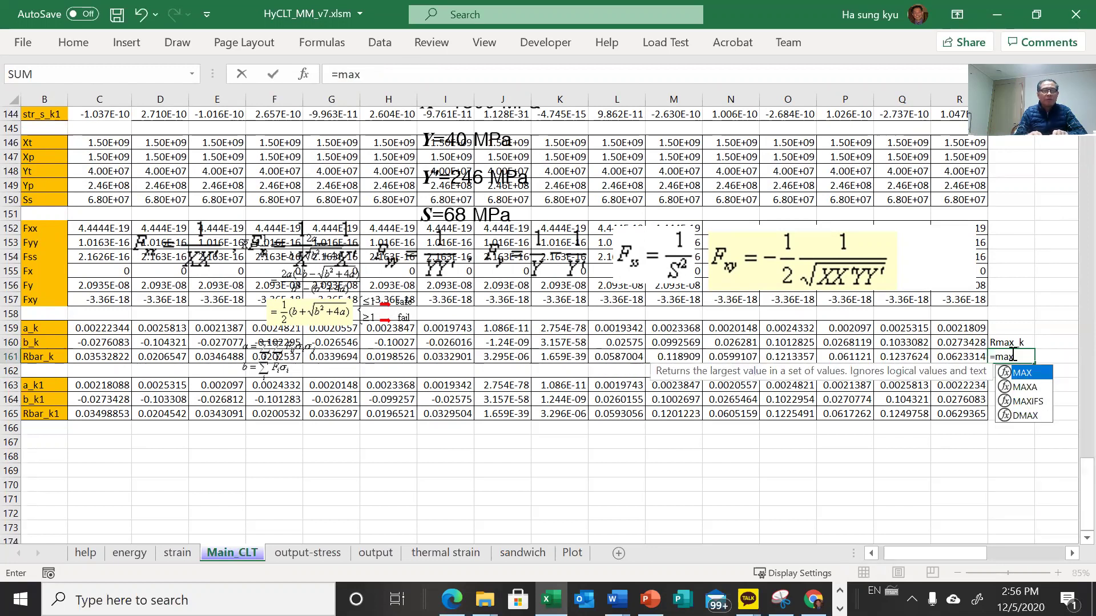
pyautogui.write('(')
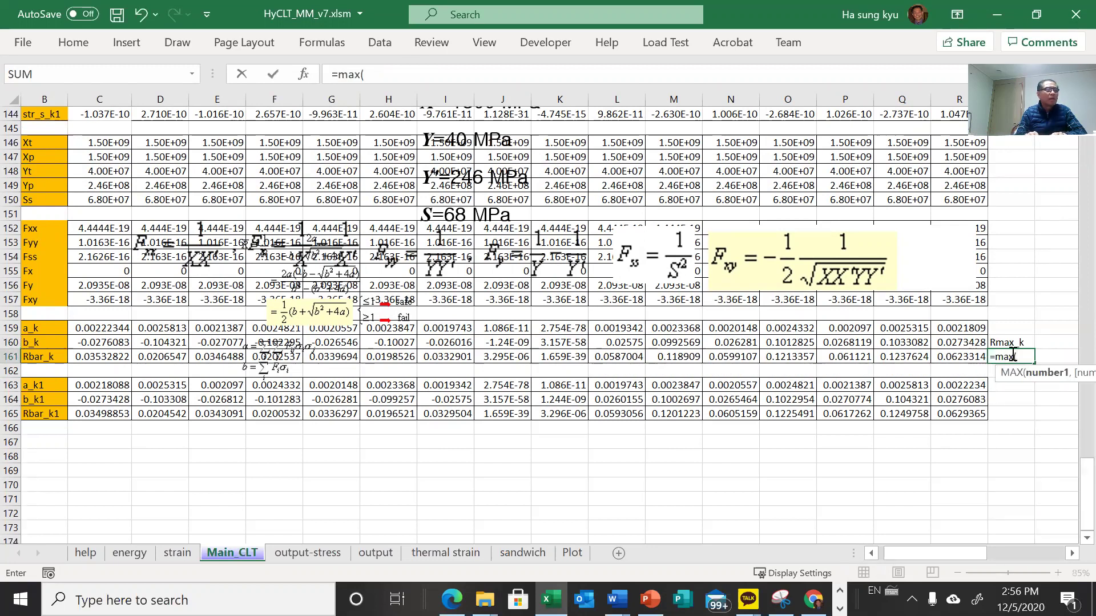
pyautogui.write('R')
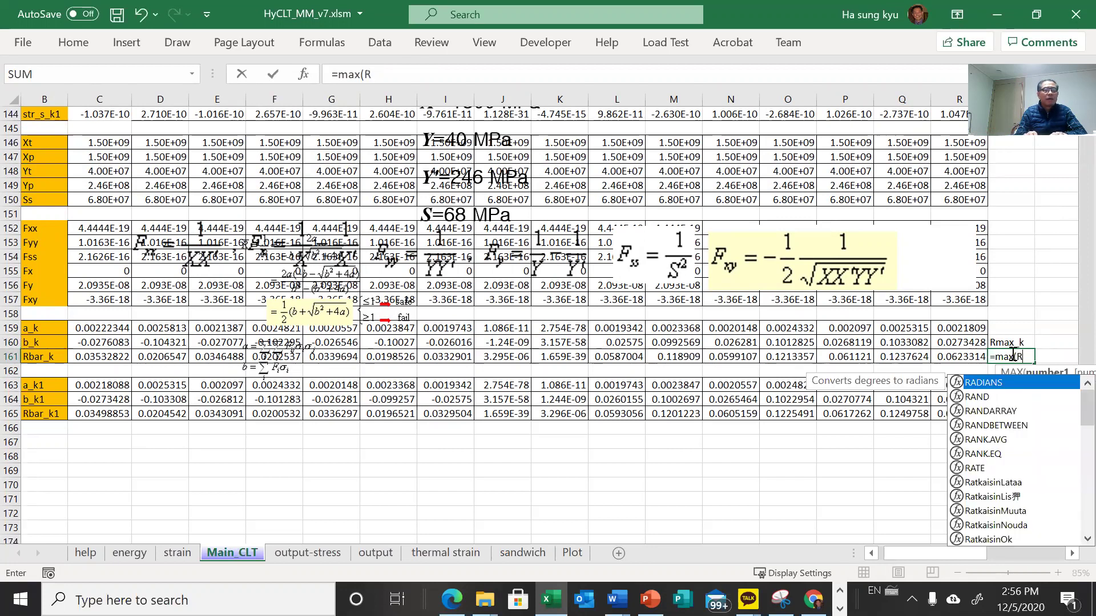
pyautogui.write('bar_')
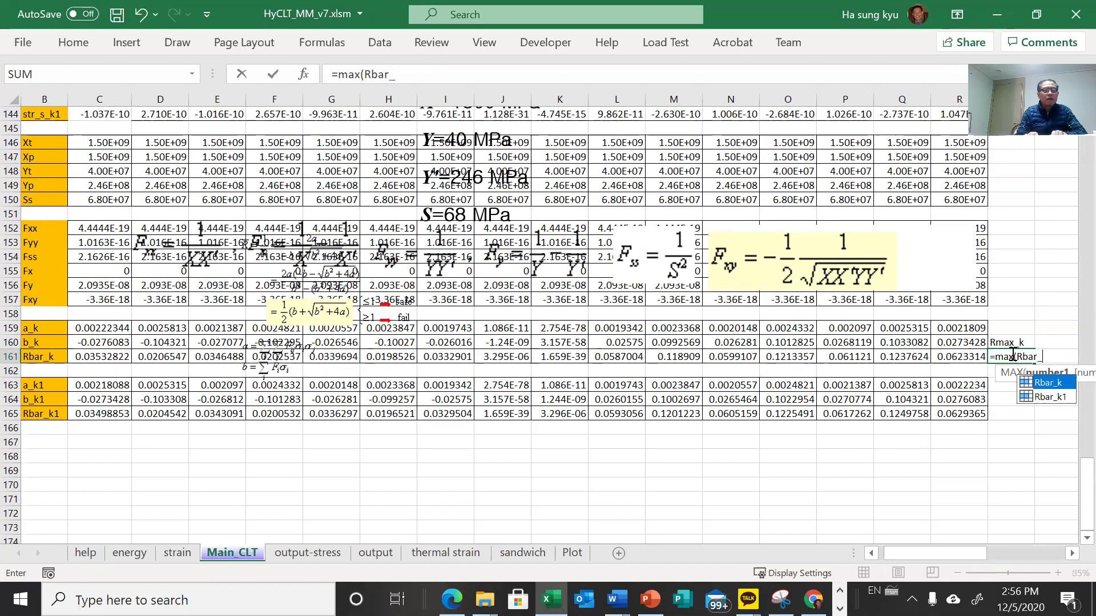
pyautogui.write('k)')
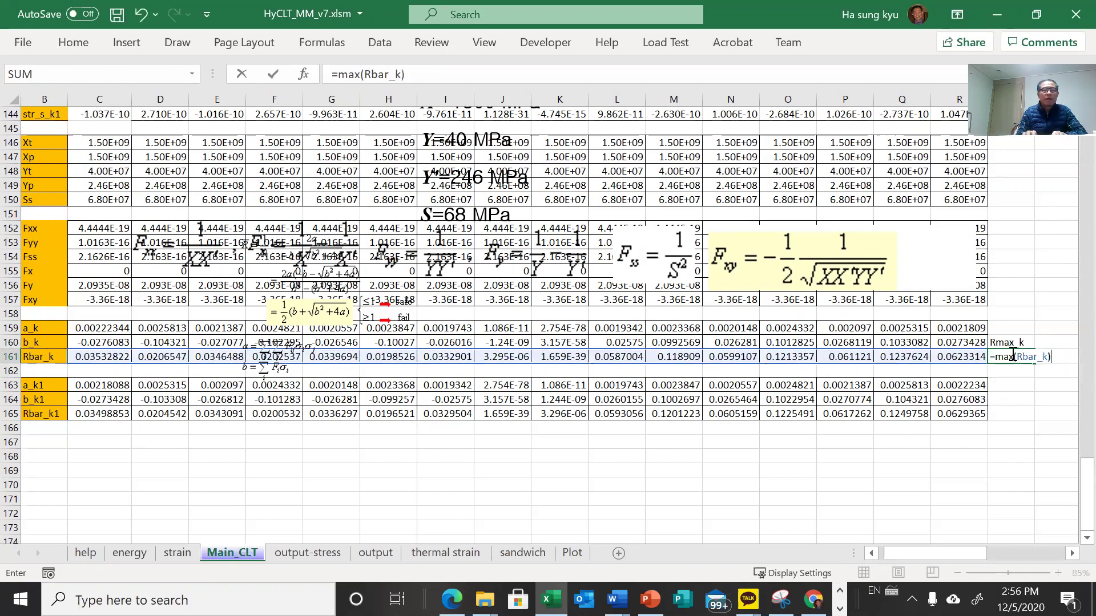
pyautogui.press('Return')
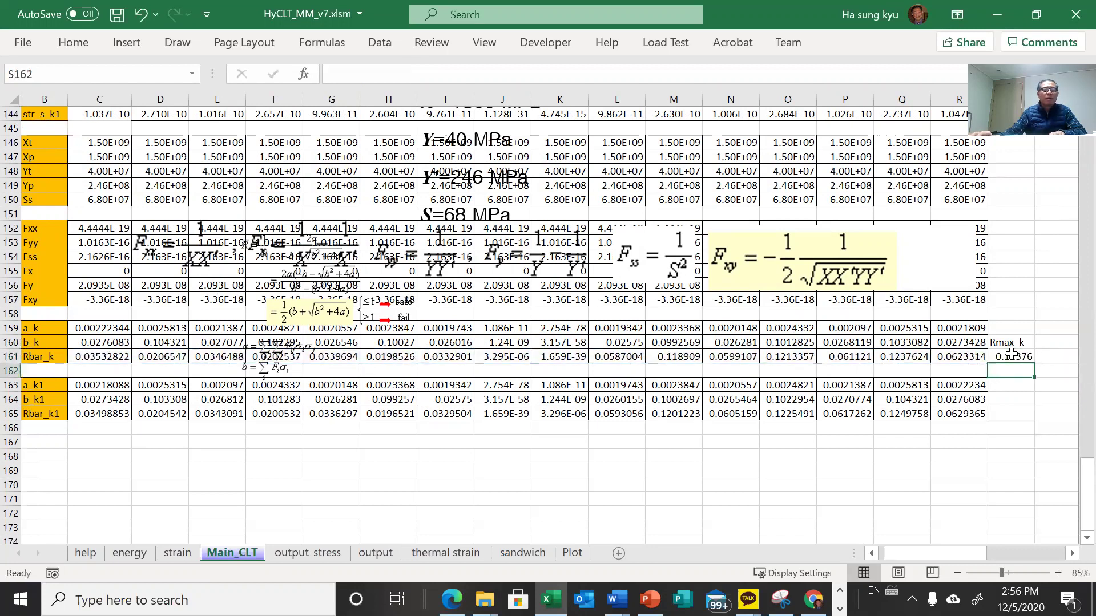
# - Copy the Rmax_k label and its formula from S160:S161 to S164:S165, at the end of the b_k1 and Rbar_k1 rows
pyautogui.click(1025, 357)
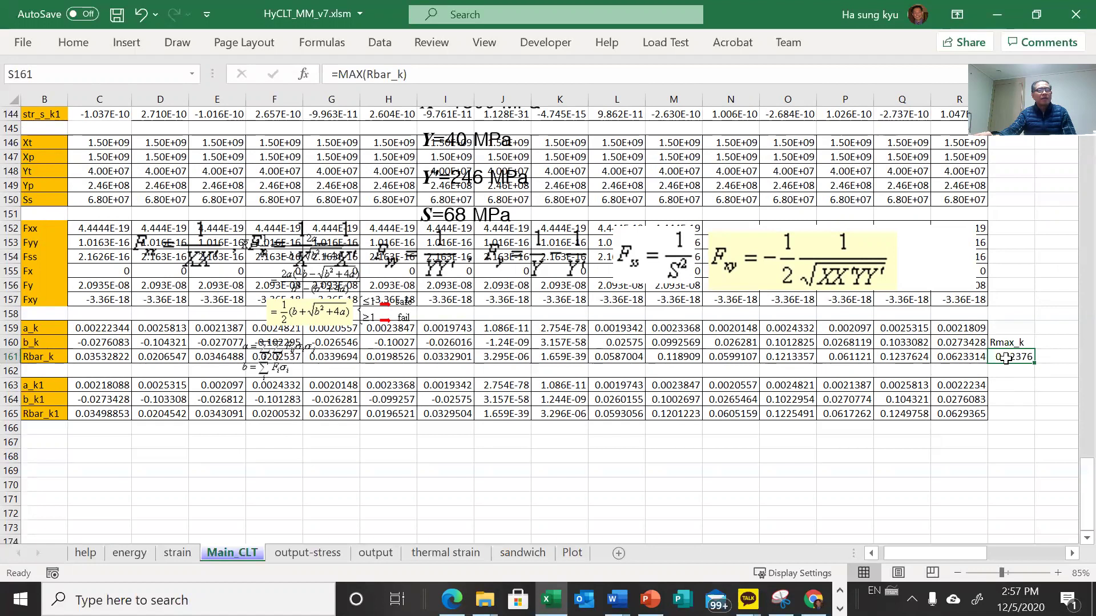
pyautogui.click(1015, 341)
pyautogui.moveTo(1016, 341); pyautogui.dragTo(1016, 357)
pyautogui.hotkey('ctrl', 'c')
pyautogui.click(1024, 399)
pyautogui.hotkey('ctrl', 'v')
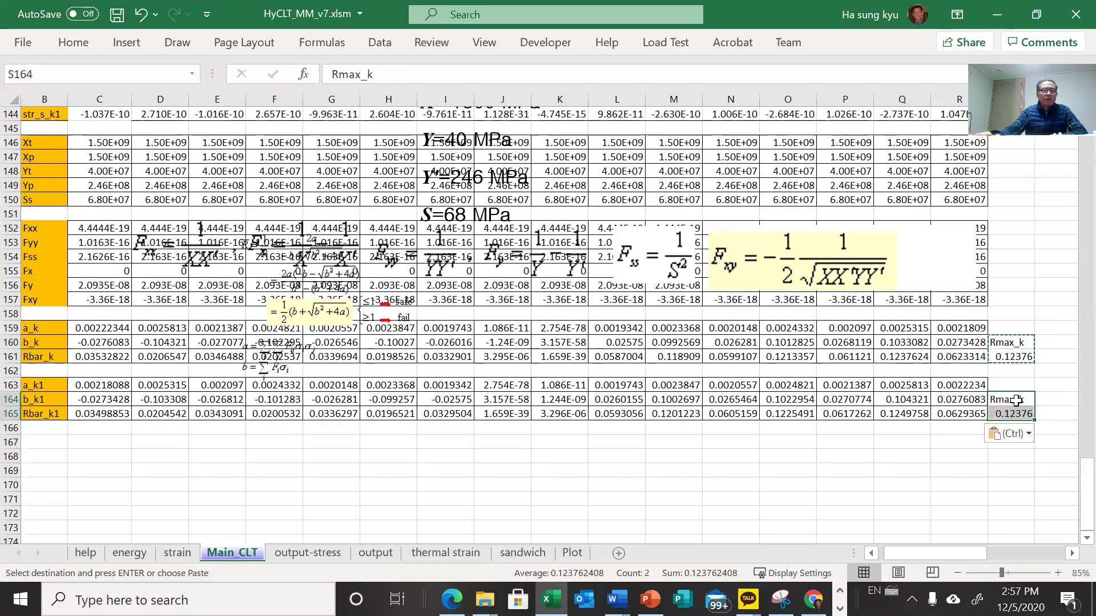
# - Change the copied label in S164 to Rmax_k1 and the formula in S165 to =MAX(Rbar_k1)
pyautogui.doubleClick(1027, 400)
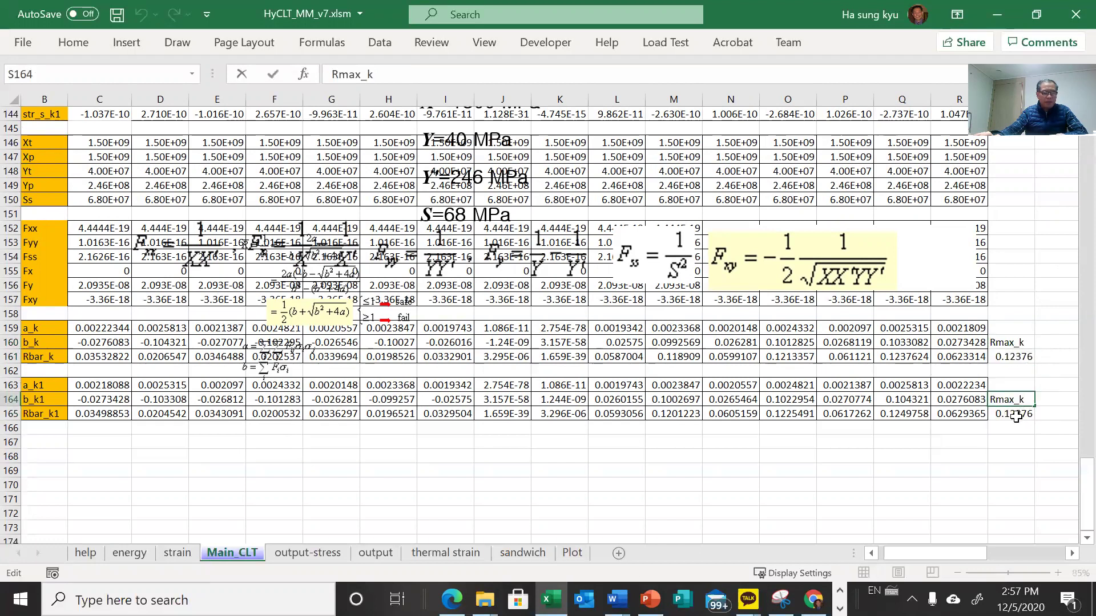
pyautogui.write('1')
pyautogui.click(1001, 445)
pyautogui.click(1004, 415)
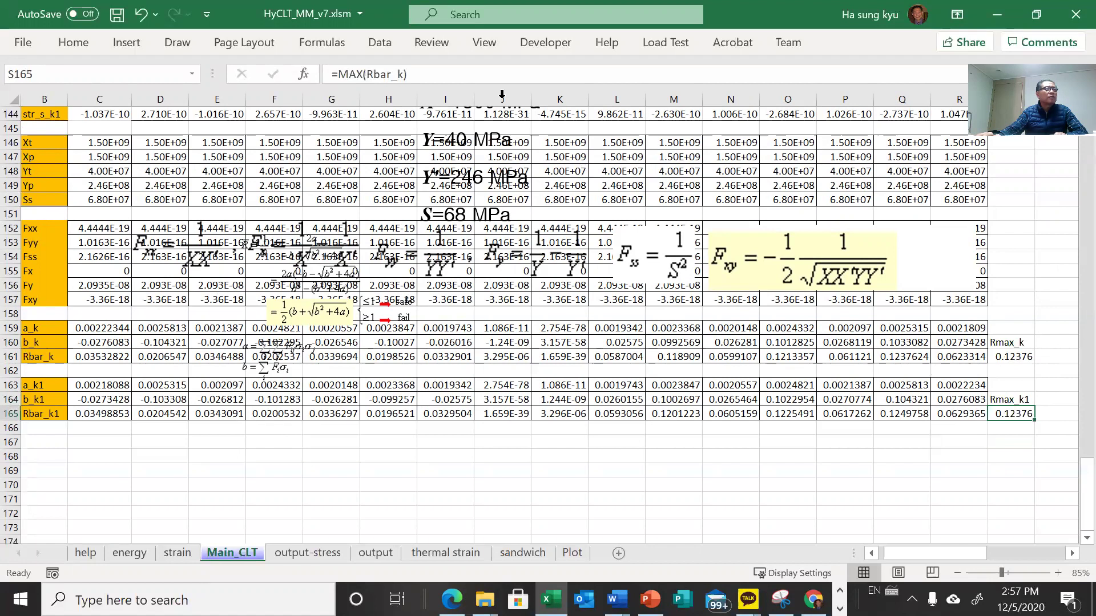
pyautogui.click(401, 78)
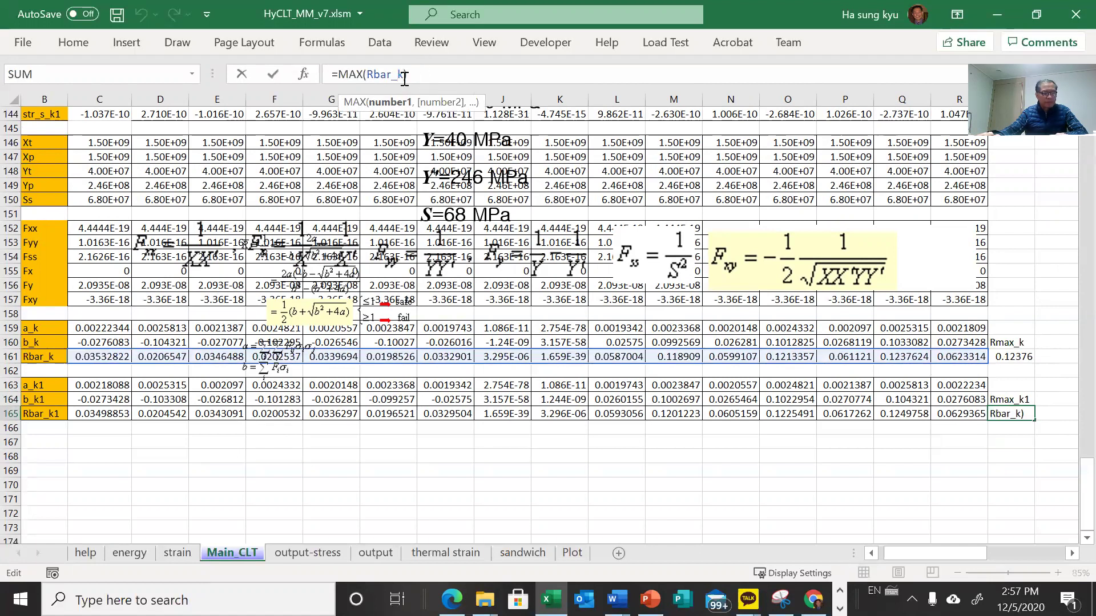
pyautogui.write('1')
pyautogui.press('Return')
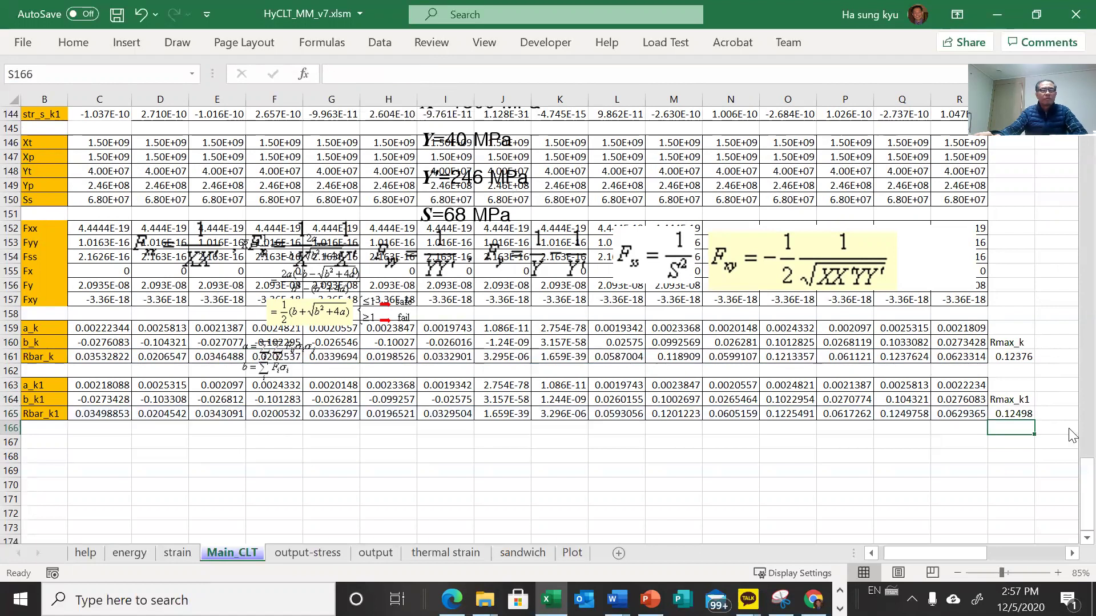
# - Create a defined name for S165 from the Rmax_k1 label in the top row of S164:S165
pyautogui.click(1012, 404)
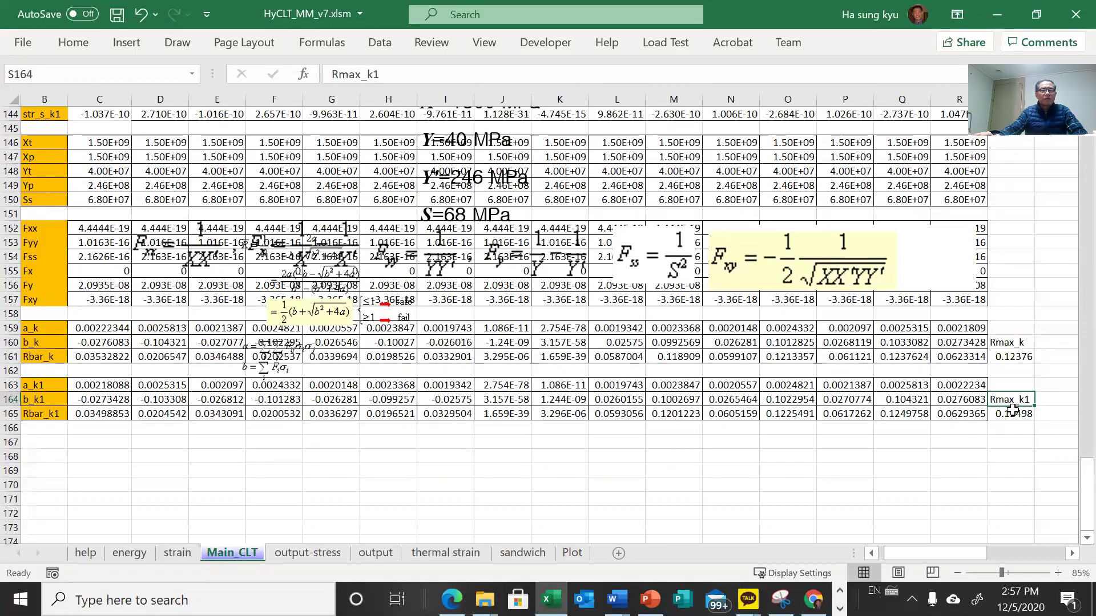
pyautogui.moveTo(1012, 409); pyautogui.dragTo(1012, 414)
pyautogui.click(308, 44)
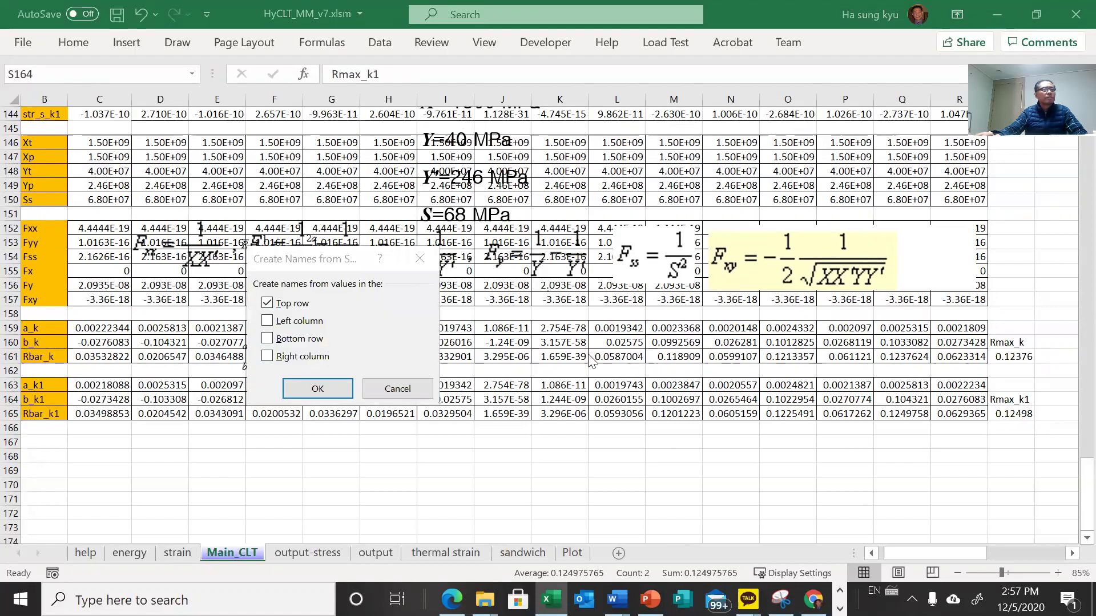
pyautogui.click(334, 388)
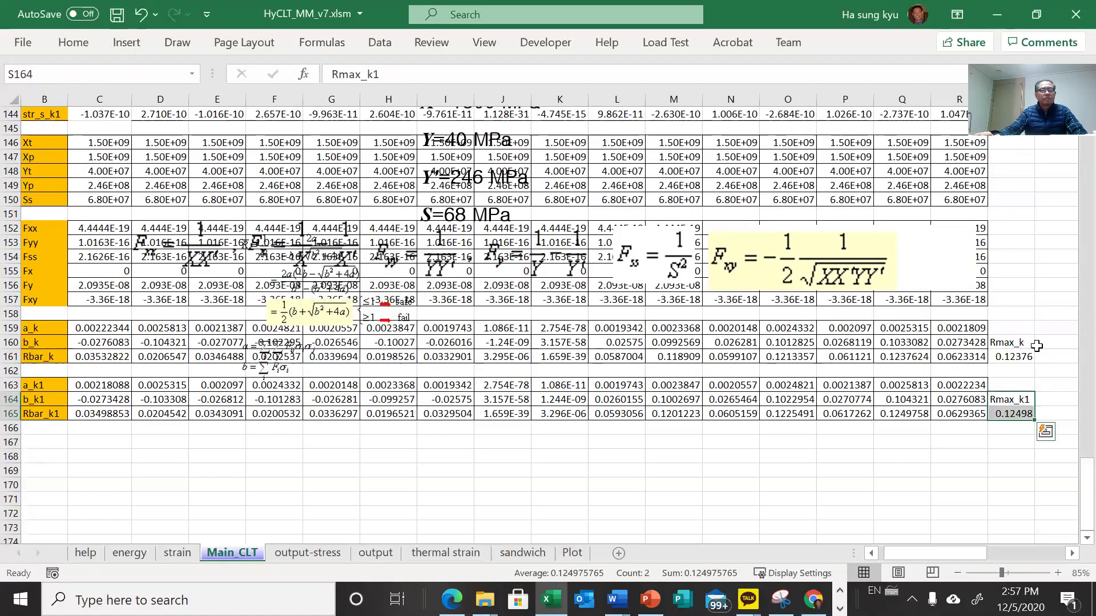
# - Create a defined name for S161 from the Rmax_k label in the top row of S160:S161
pyautogui.moveTo(1035, 343); pyautogui.dragTo(1024, 357)
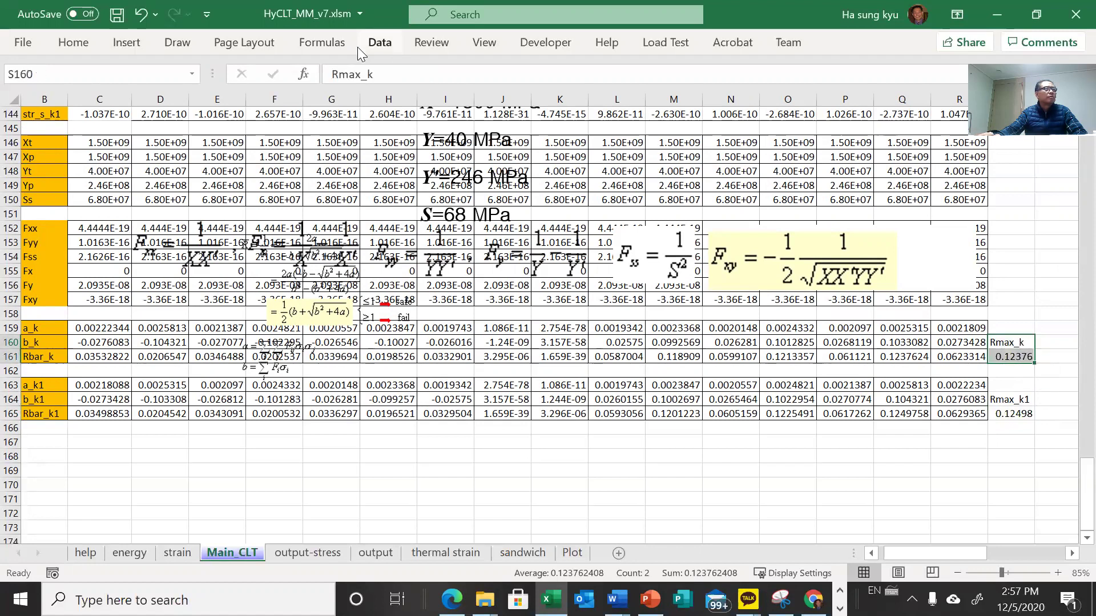
pyautogui.click(322, 43)
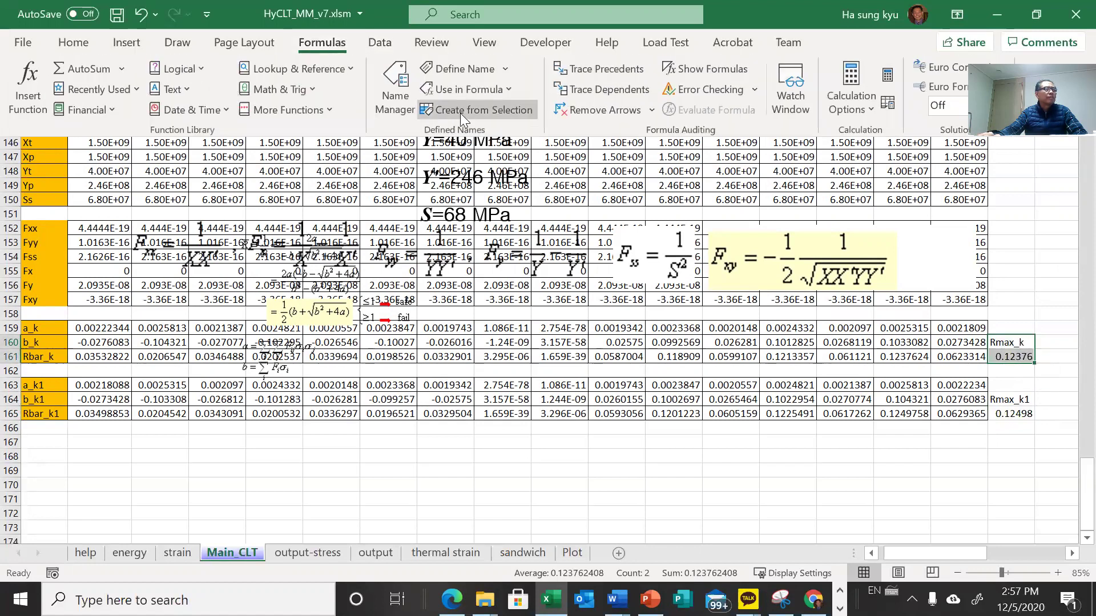
pyautogui.click(460, 110)
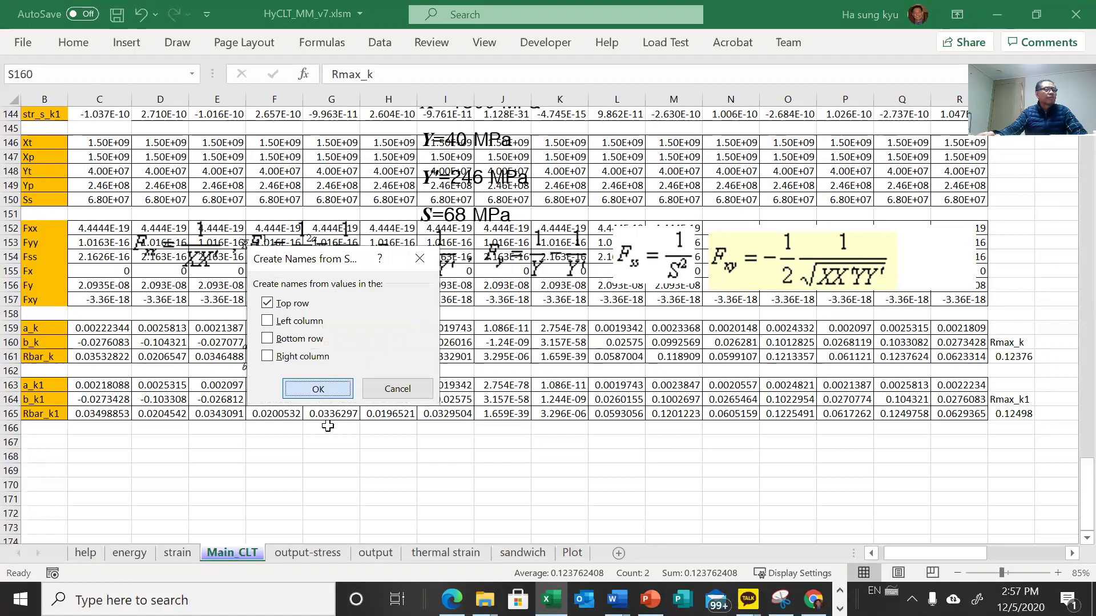
pyautogui.click(322, 392)
pyautogui.click(331, 456)
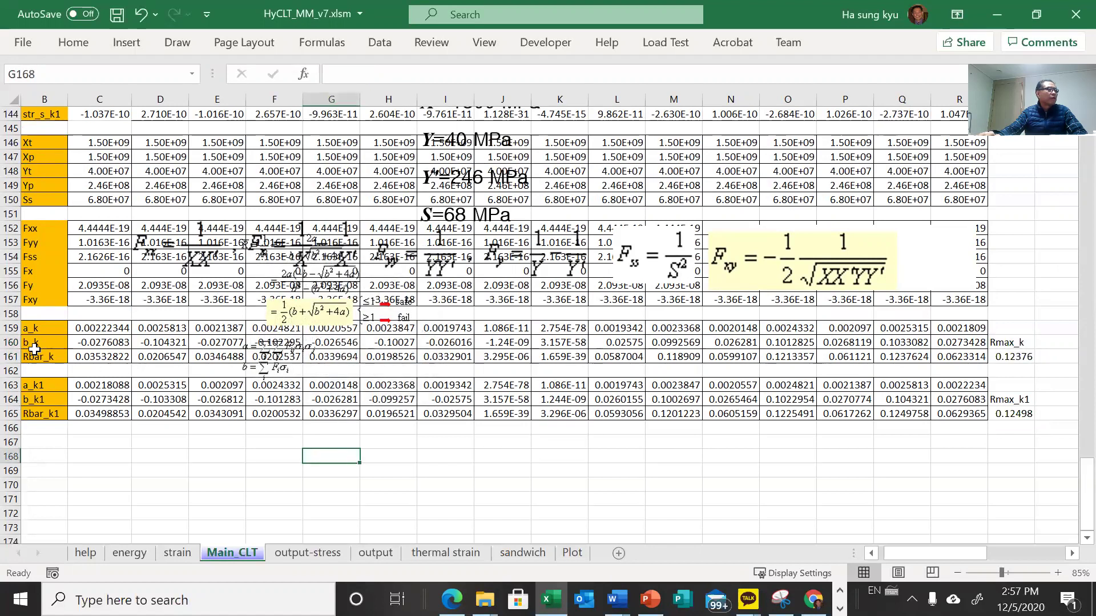
# - Set the font colour of the Rbar_k and Rbar_k1 rows, from column B through their maximum values in column S, to red
pyautogui.moveTo(35, 357); pyautogui.dragTo(1022, 357)
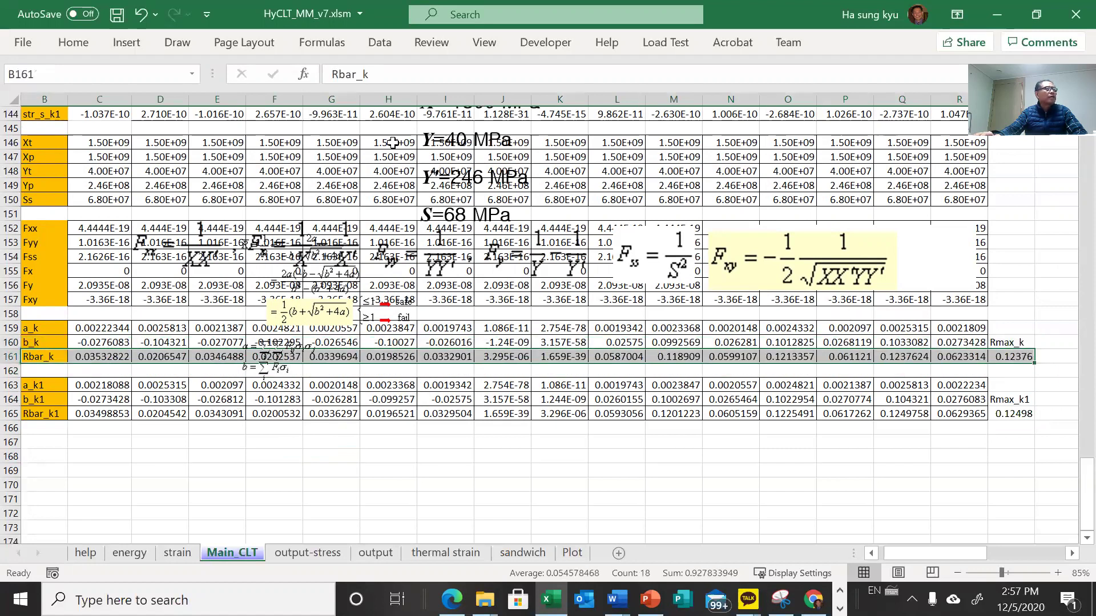
pyautogui.click(73, 43)
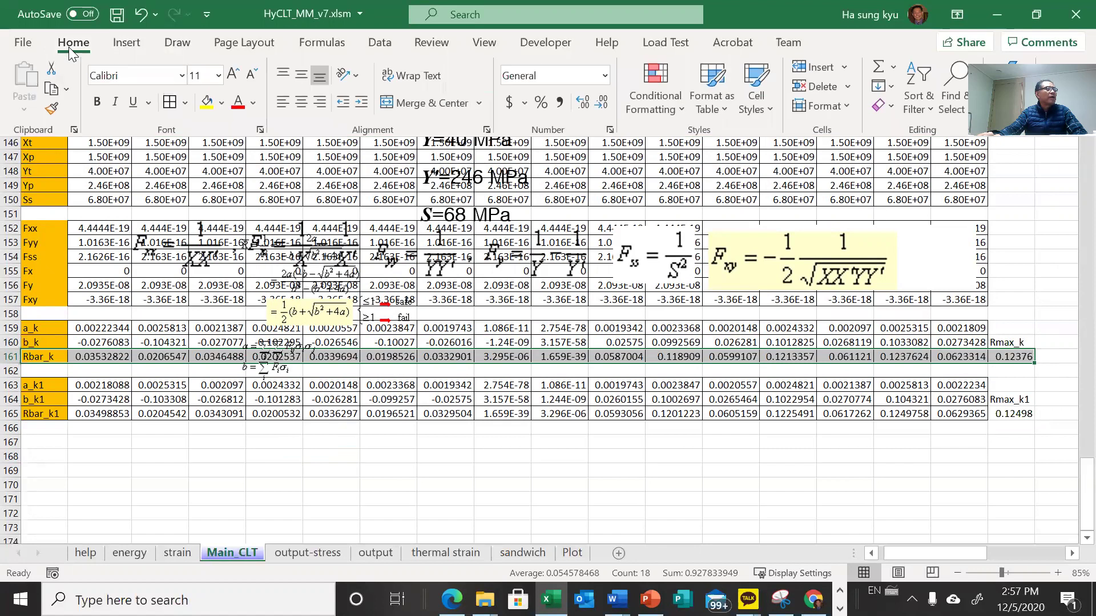
pyautogui.click(238, 105)
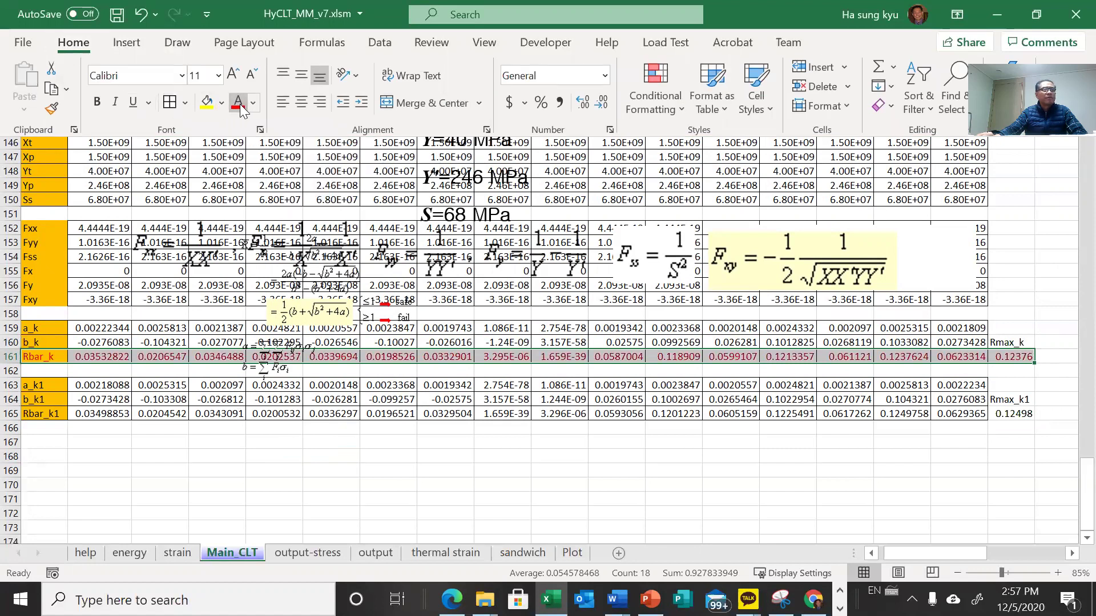
pyautogui.hotkey('ctrl', 'F1')
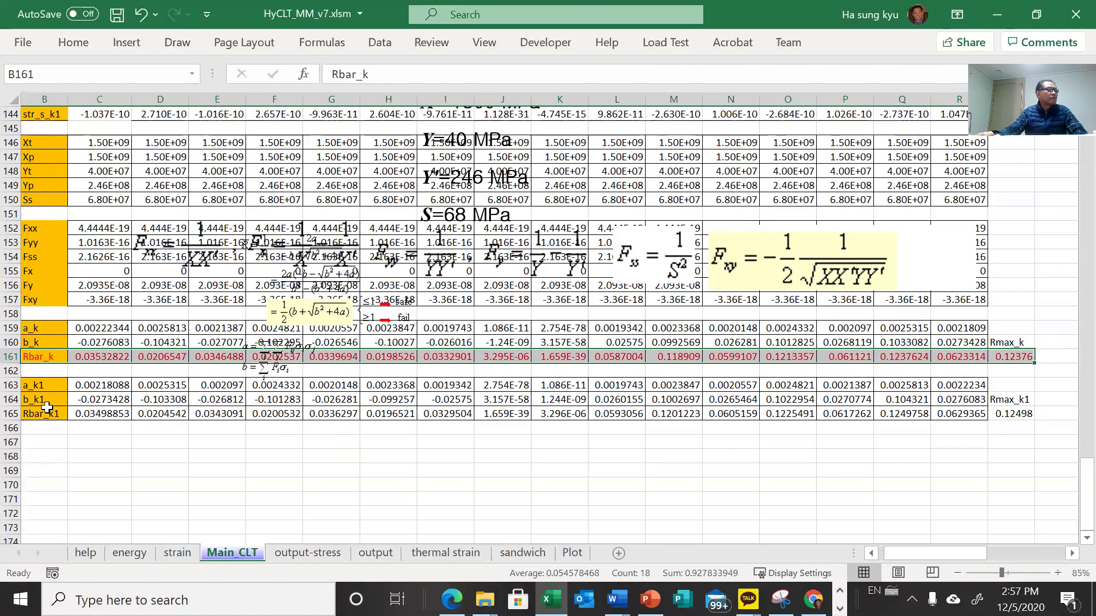
pyautogui.moveTo(47, 414); pyautogui.dragTo(1004, 407)
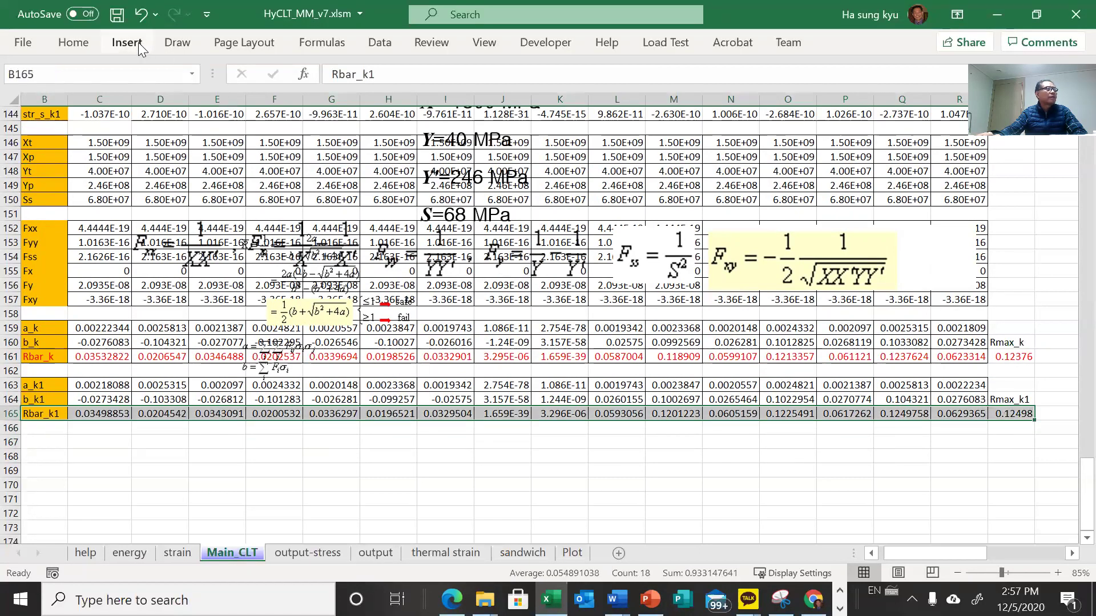
pyautogui.click(89, 43)
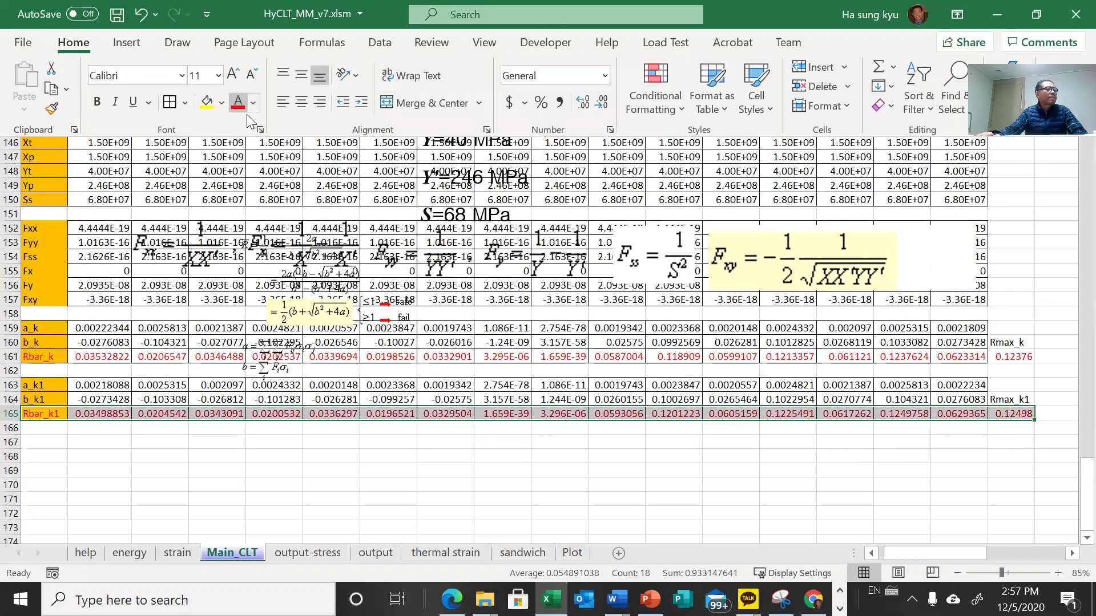
pyautogui.click(367, 477)
pyautogui.click(367, 479)
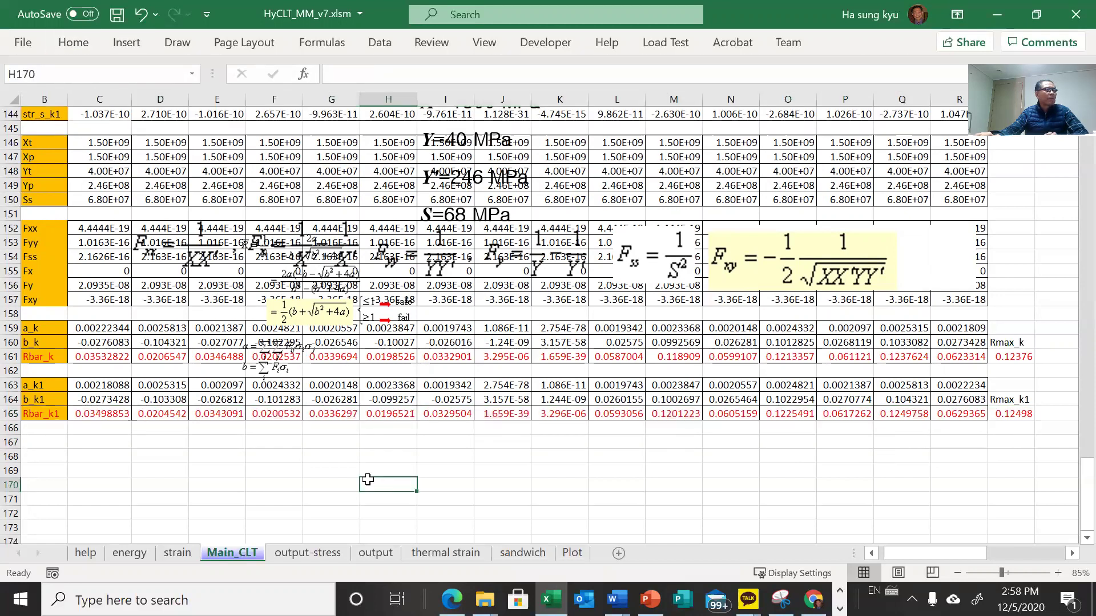
# - Review the Main_CLT sheet from the Rmax_k and Rmax_k1 results up to the loads and ply inputs
pyautogui.scroll(-2, 367, 479)
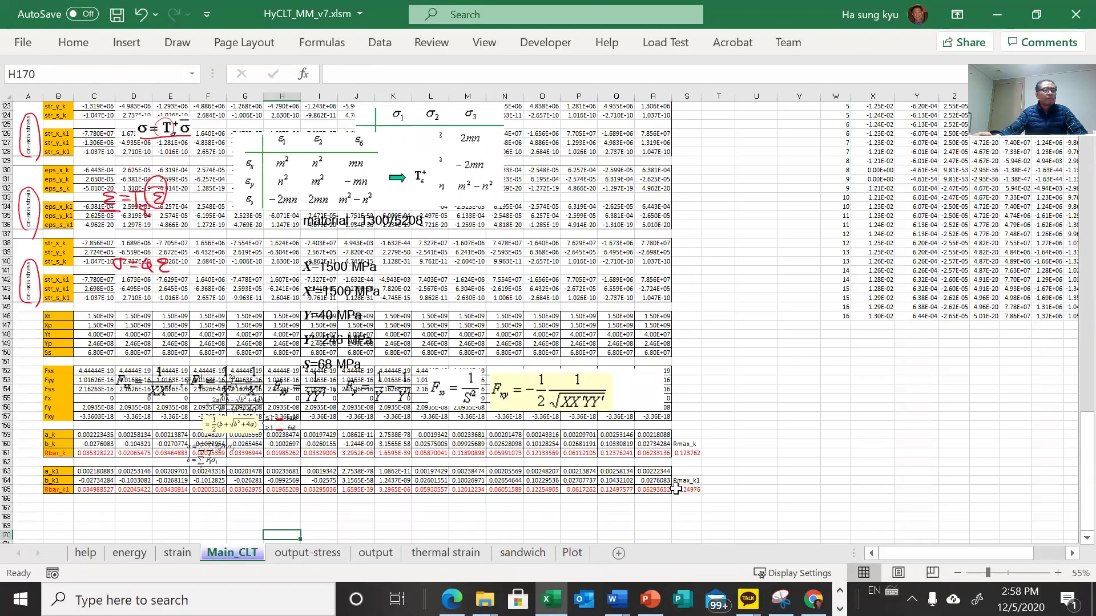
pyautogui.click(689, 454)
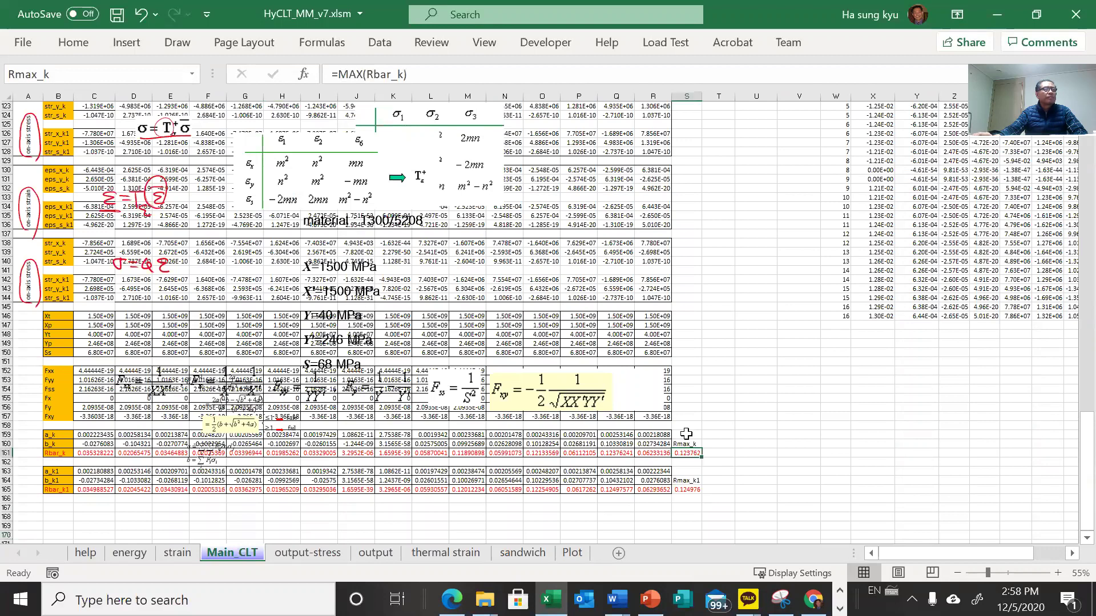
pyautogui.scroll(19, 686, 437)
pyautogui.scroll(20, 687, 436)
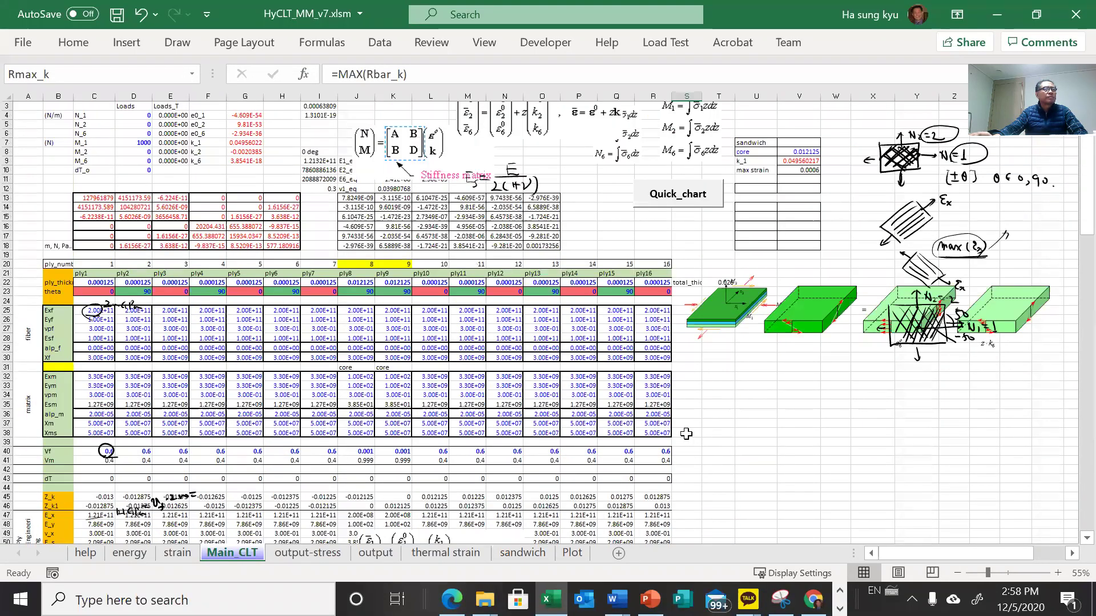
pyautogui.scroll(1, 686, 433)
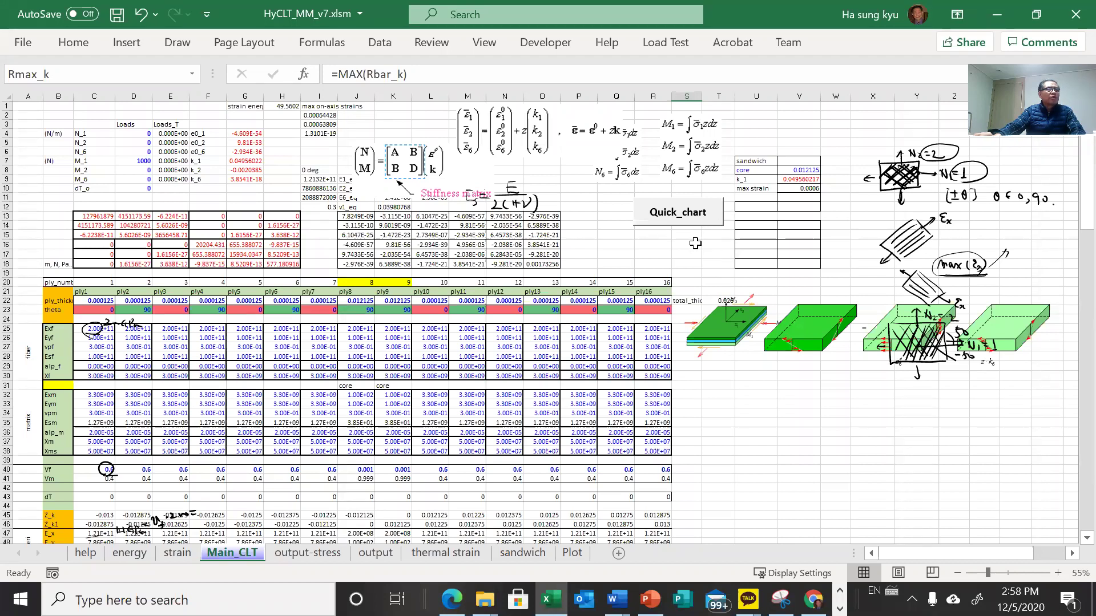
pyautogui.scroll(-10, 675, 323)
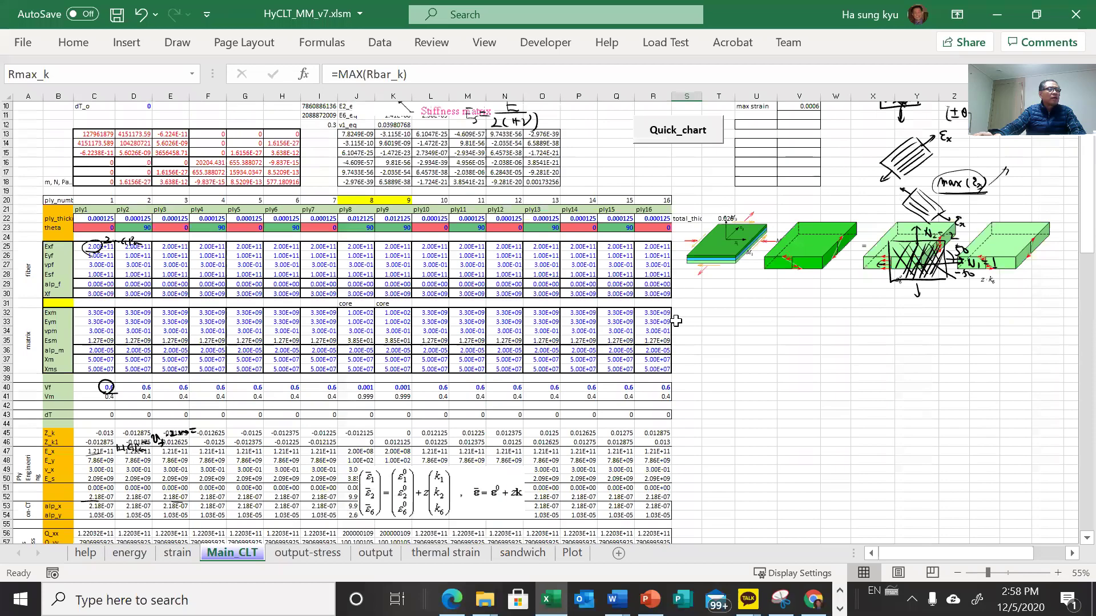
pyautogui.scroll(-17, 675, 323)
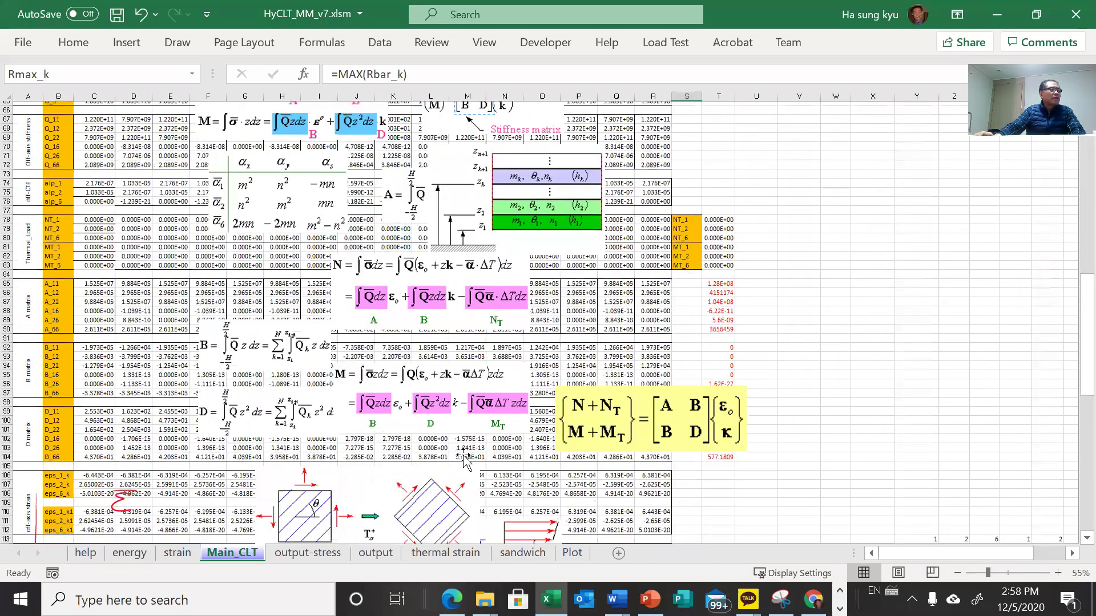
pyautogui.scroll(-13, 465, 454)
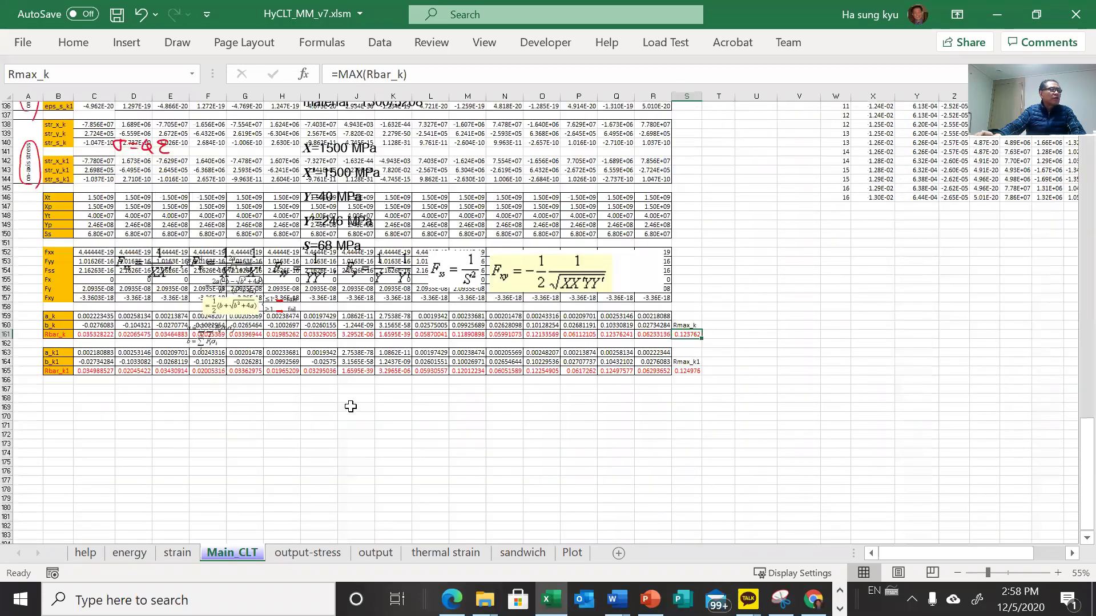
pyautogui.scroll(20, 350, 406)
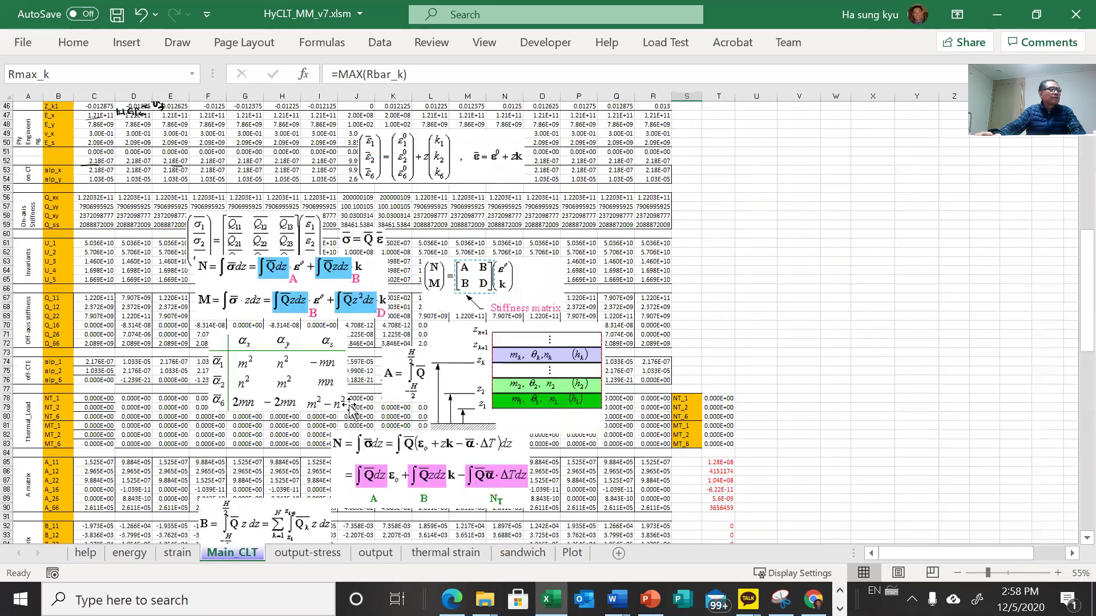
pyautogui.scroll(5, 350, 407)
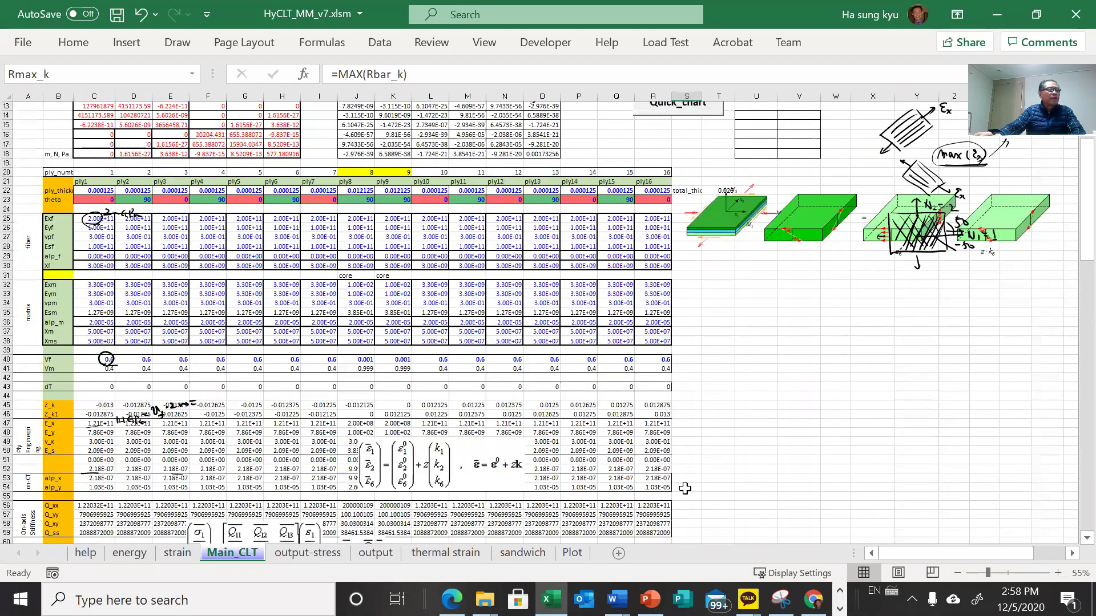
# - Examine the ply numbering in column W of the through-thickness results table against the ply definitions at the top of the sheet
pyautogui.moveTo(915, 554); pyautogui.dragTo(1004, 551)
pyautogui.scroll(-14, 908, 472)
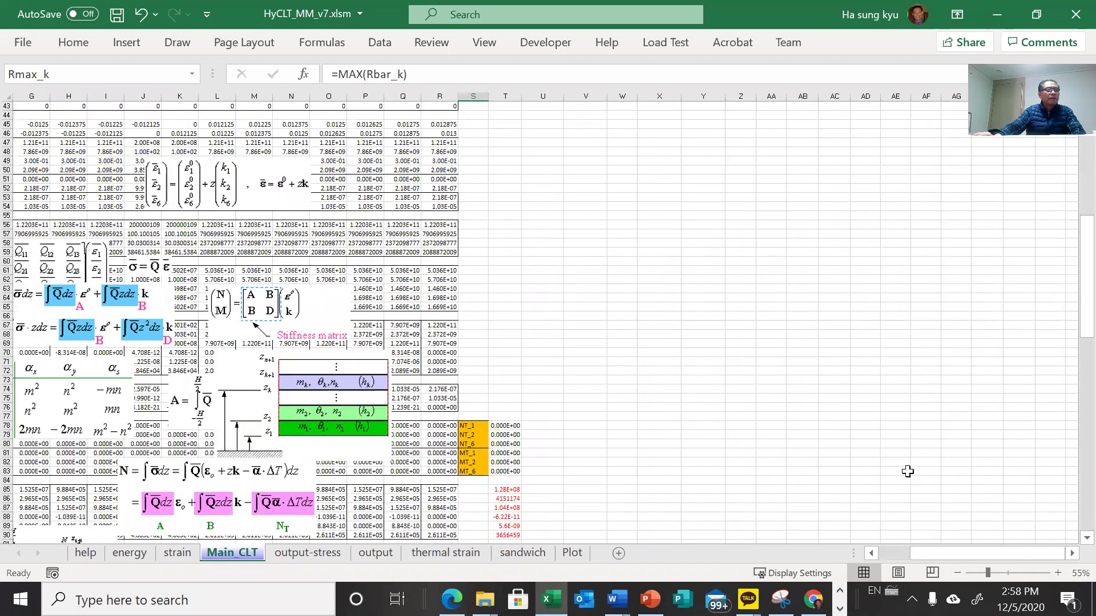
pyautogui.scroll(-13, 908, 471)
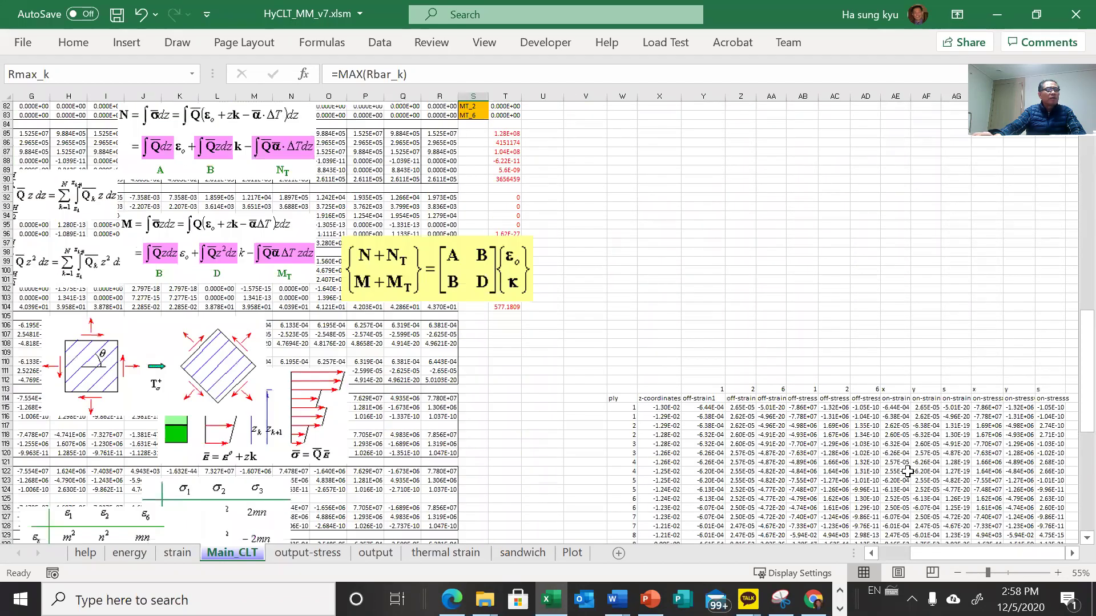
pyautogui.scroll(-3, 908, 472)
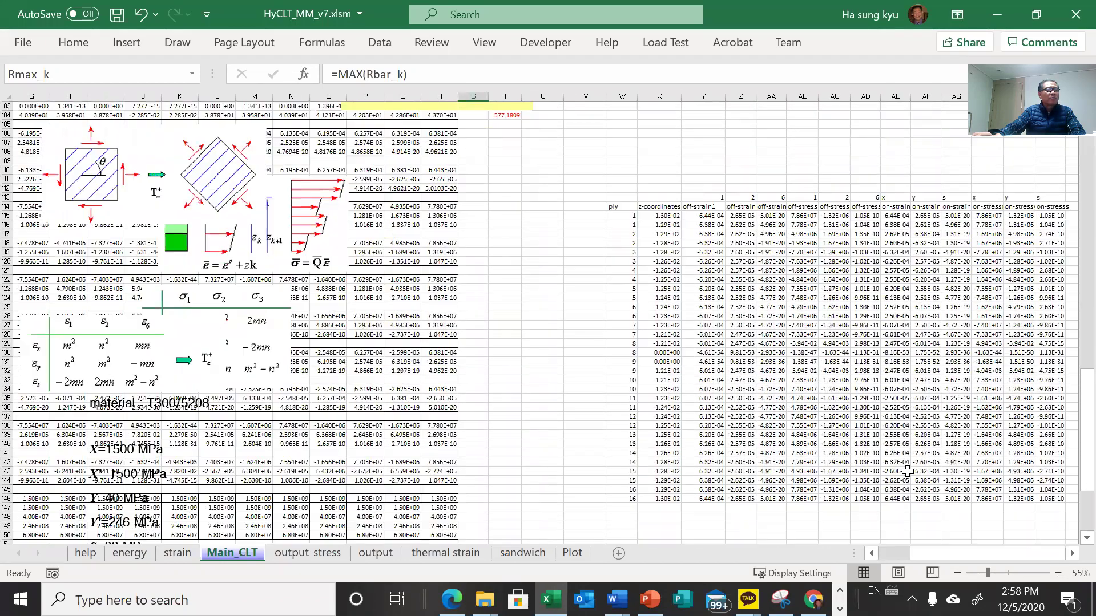
pyautogui.click(914, 552)
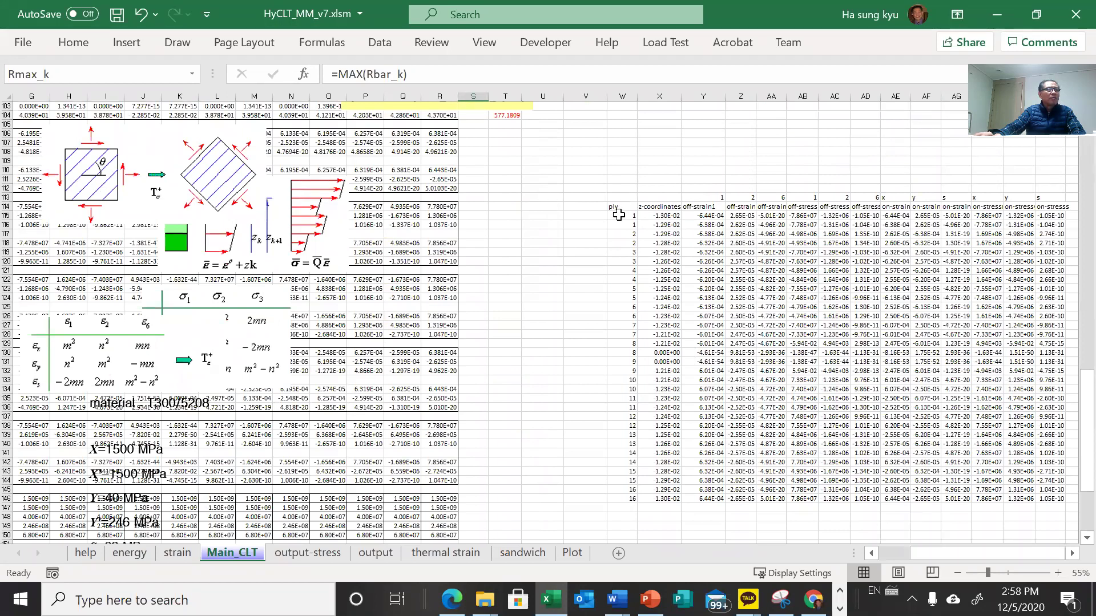
pyautogui.moveTo(620, 217); pyautogui.dragTo(623, 224)
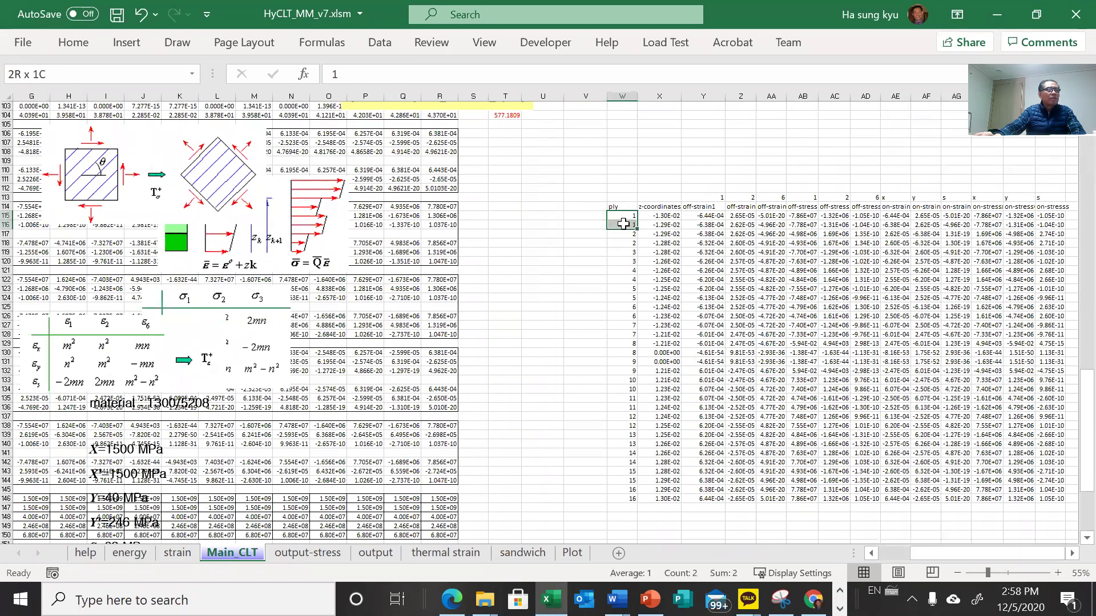
pyautogui.click(624, 214)
pyautogui.click(620, 224)
pyautogui.click(615, 243)
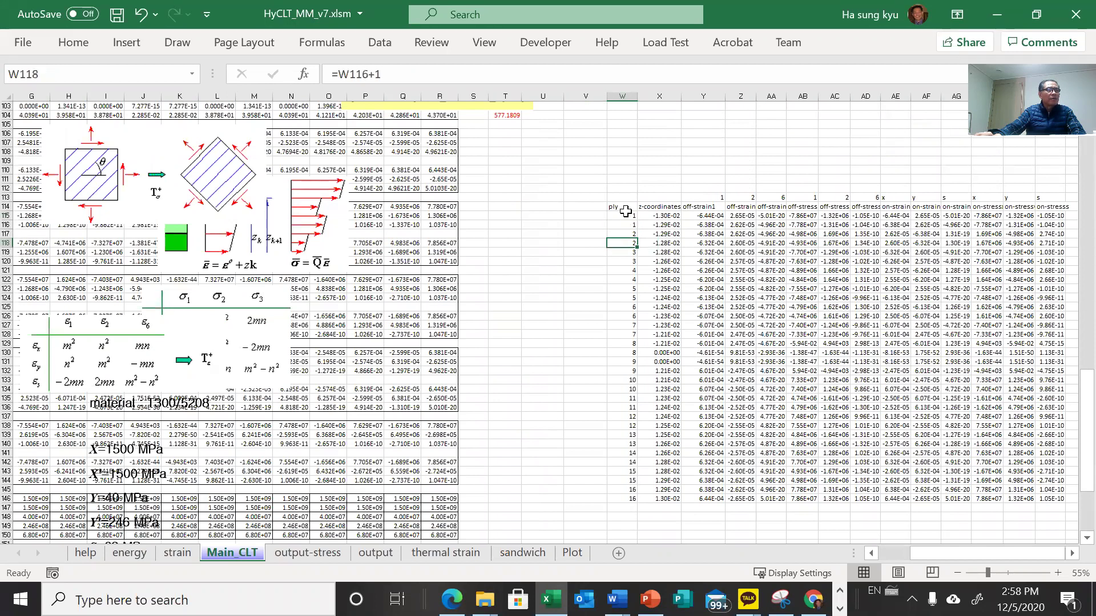
pyautogui.moveTo(621, 226); pyautogui.dragTo(623, 498)
pyautogui.scroll(20, 450, 307)
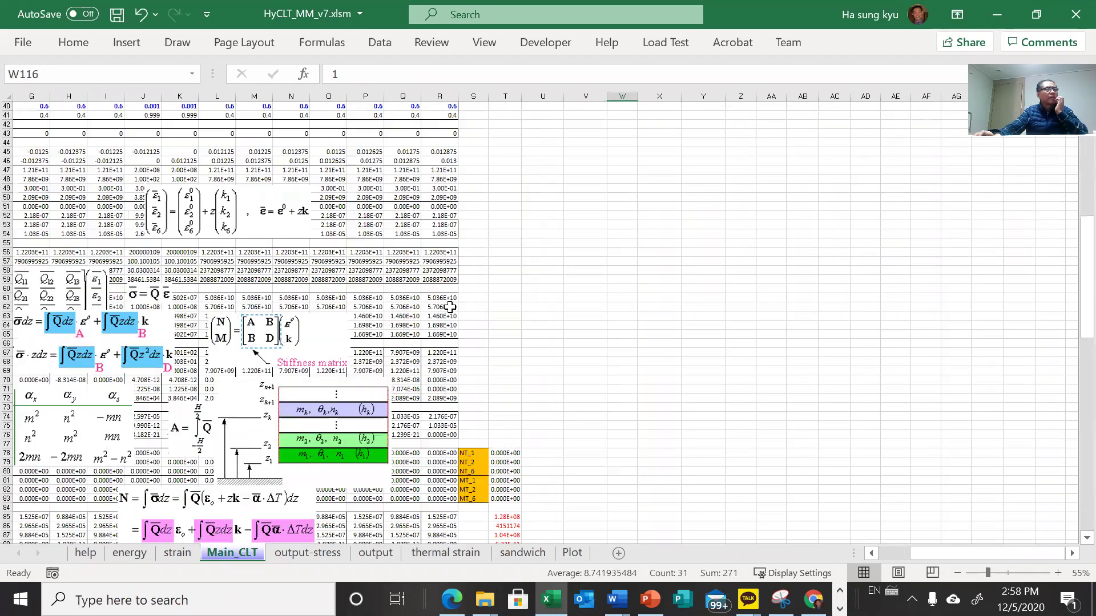
pyautogui.scroll(9, 451, 308)
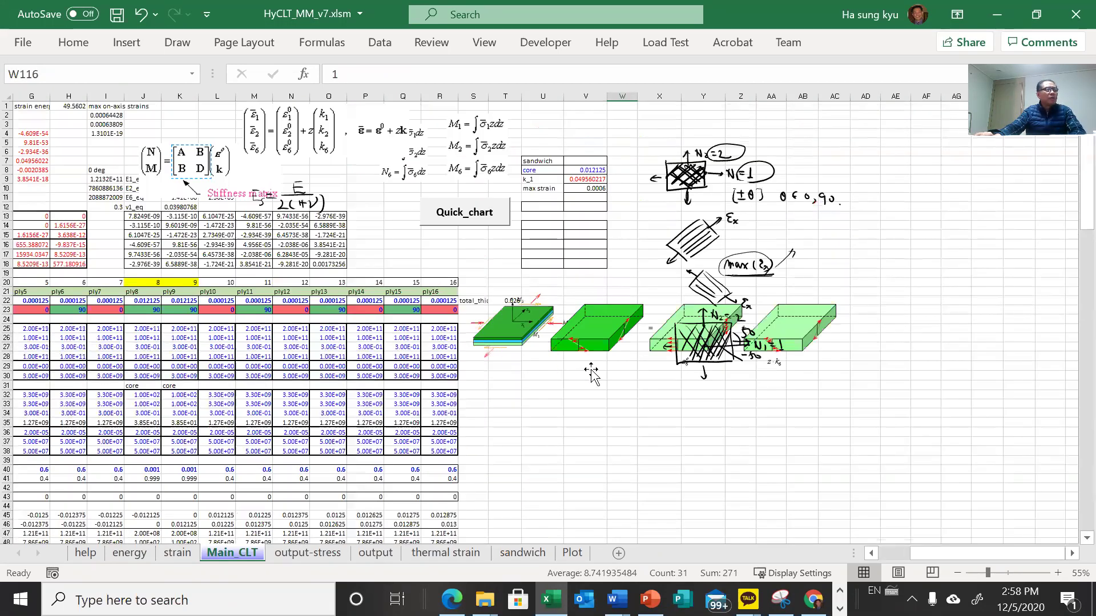
pyautogui.scroll(-6, 591, 370)
pyautogui.scroll(-20, 592, 370)
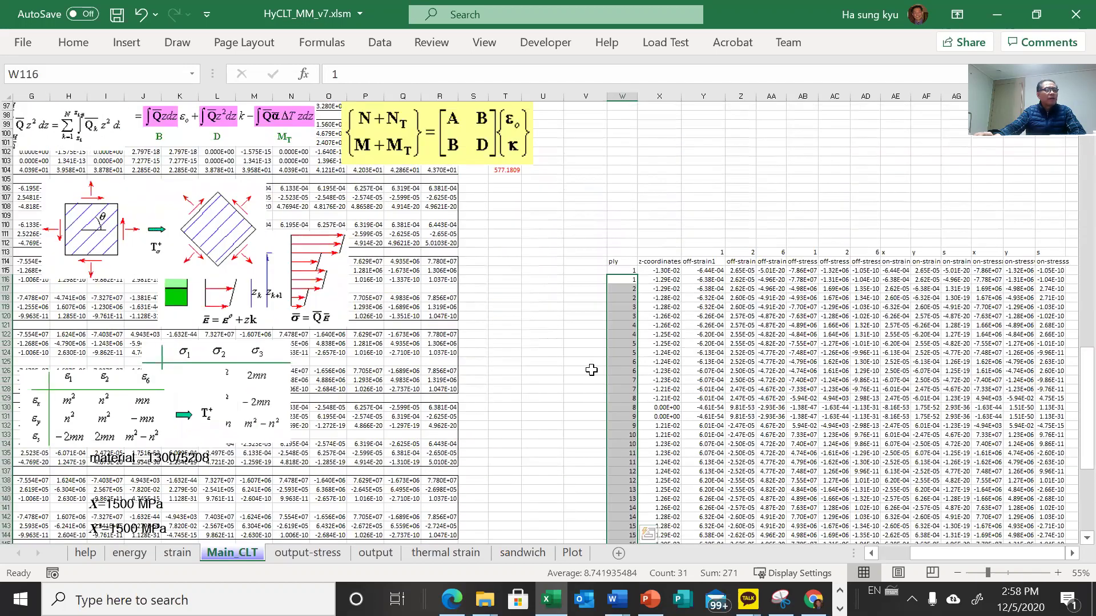
pyautogui.scroll(-3, 591, 370)
# - Inspect the on-strain x column's index letter, heading formula and INDEX lookup in AE113, AE114 and AE116
pyautogui.moveTo(917, 553); pyautogui.dragTo(935, 556)
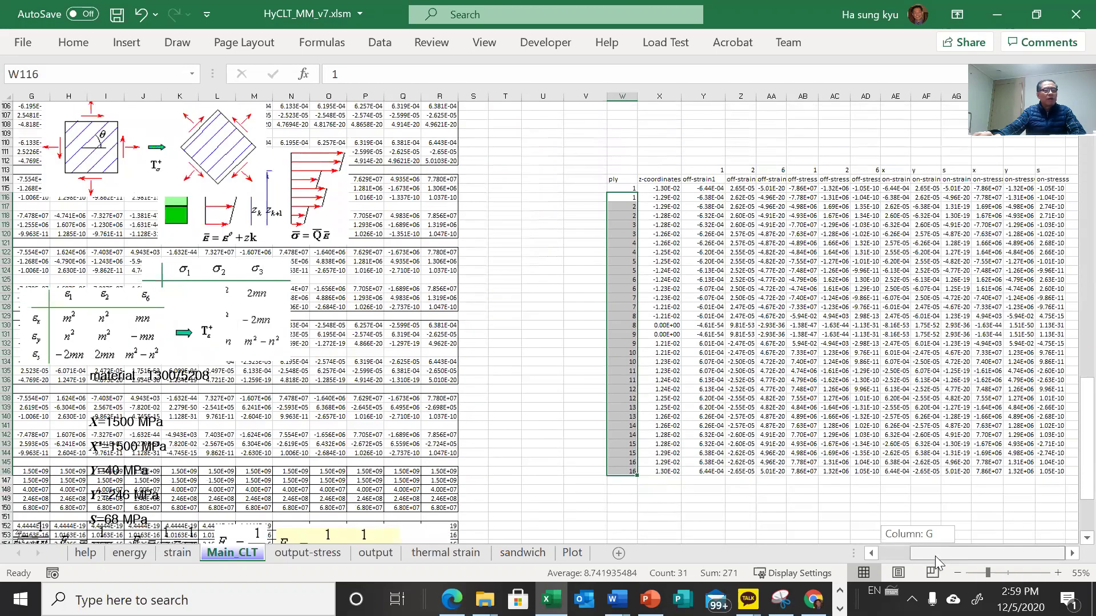
pyautogui.click(1072, 553)
pyautogui.hscroll(5, 1072, 553)
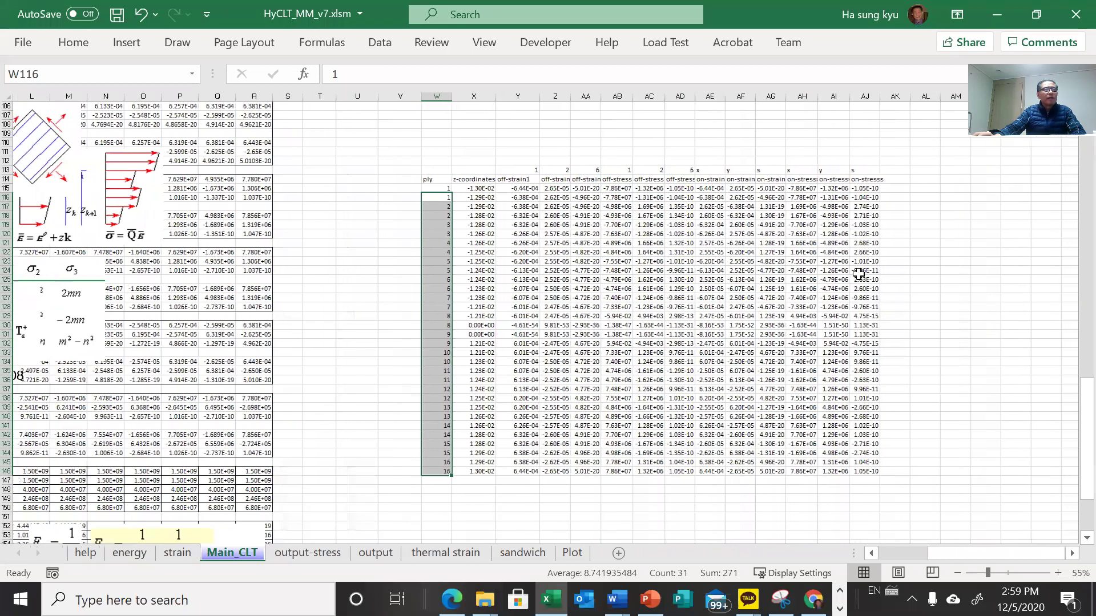
pyautogui.click(709, 170)
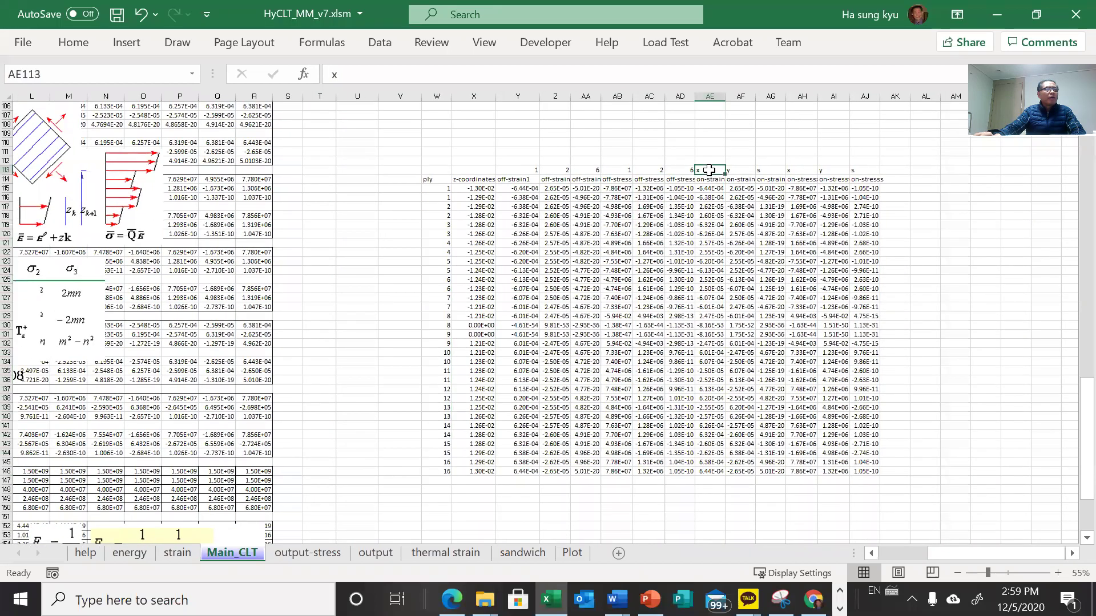
pyautogui.click(712, 179)
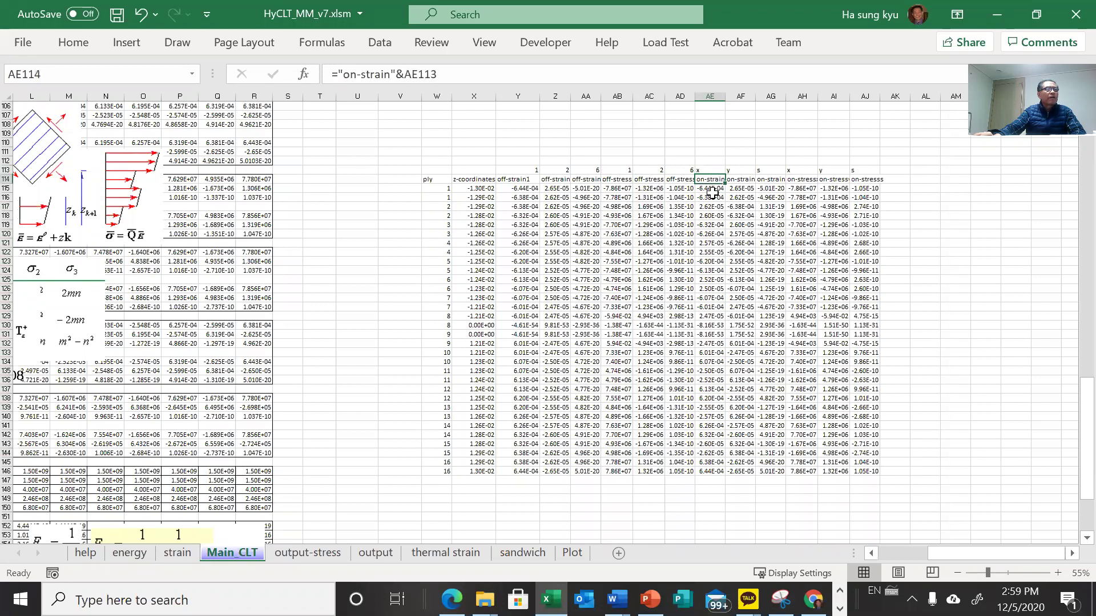
pyautogui.click(712, 197)
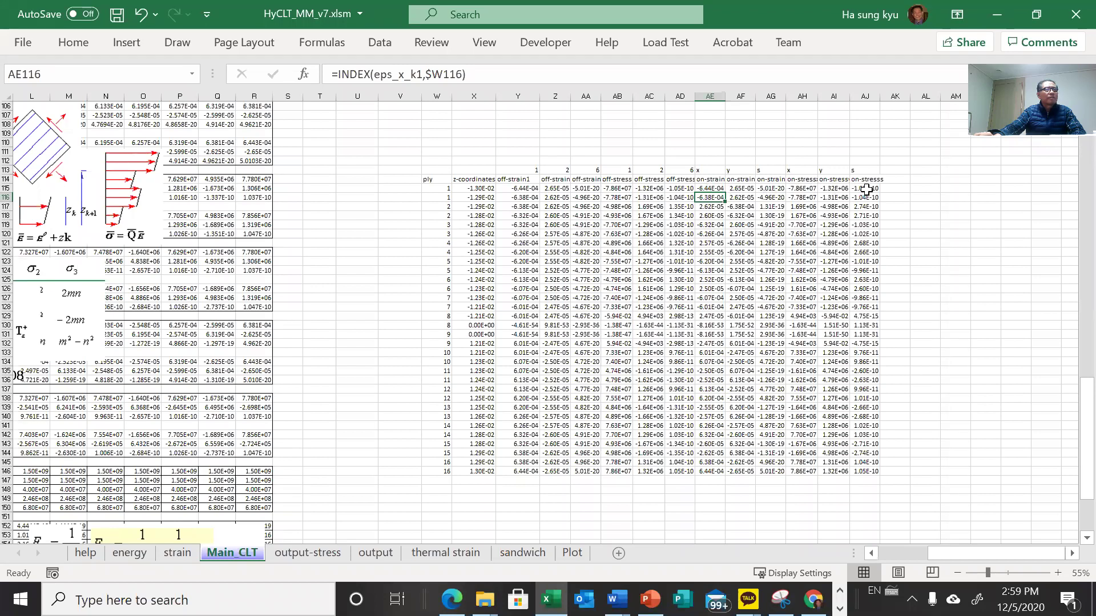
pyautogui.click(894, 174)
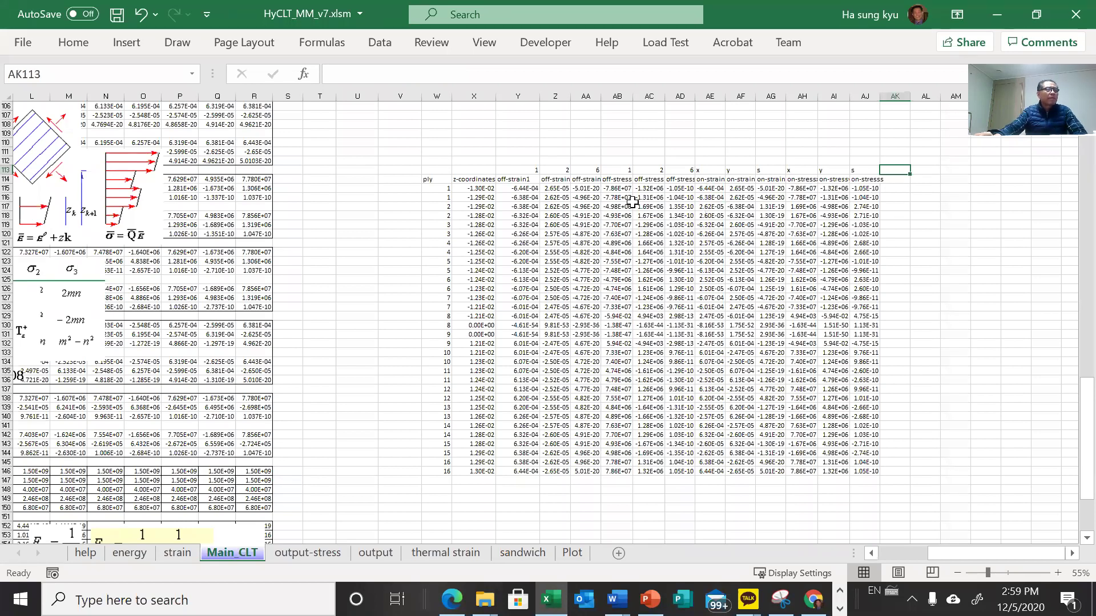
# - Inspect the off-strain1 heading formula and the row 115 INDEX formulas for the off-axis strains, off-axis stress and on-axis stresses
pyautogui.click(530, 179)
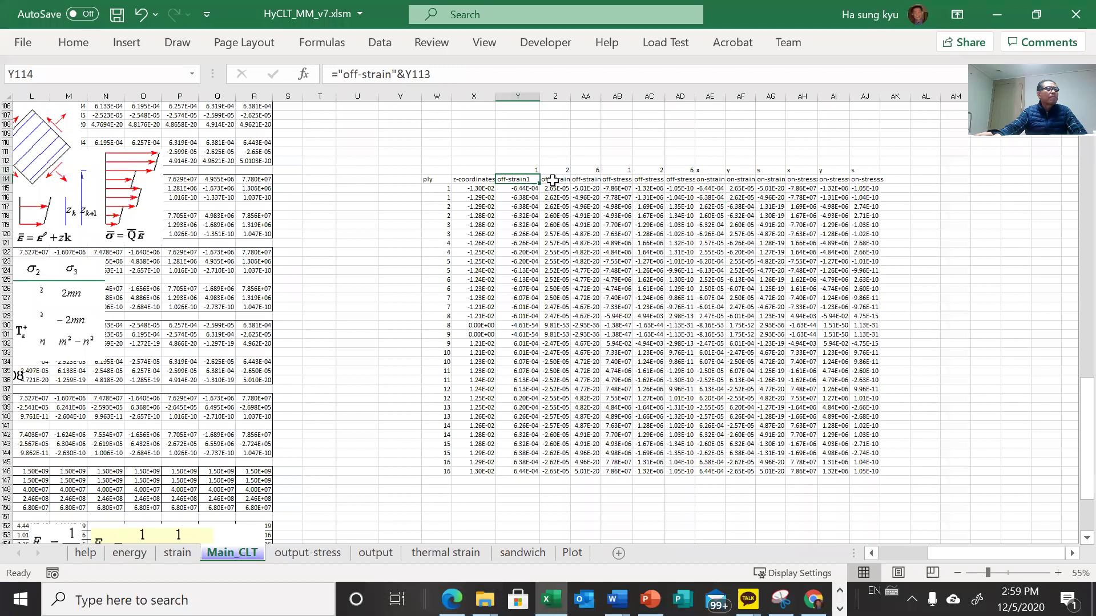
pyautogui.click(529, 190)
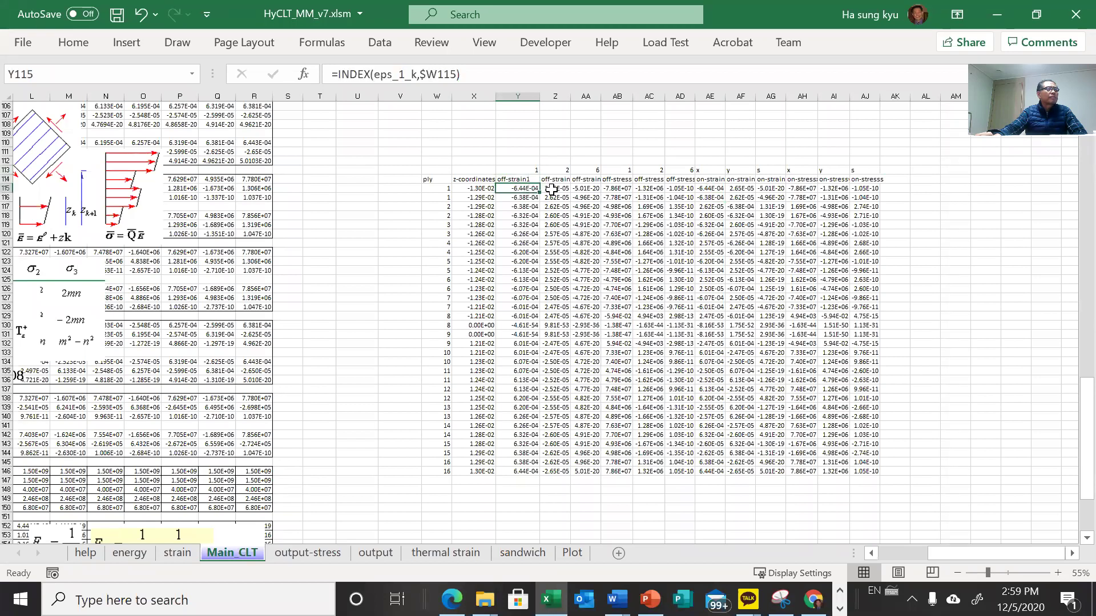
pyautogui.click(551, 190)
pyautogui.click(585, 190)
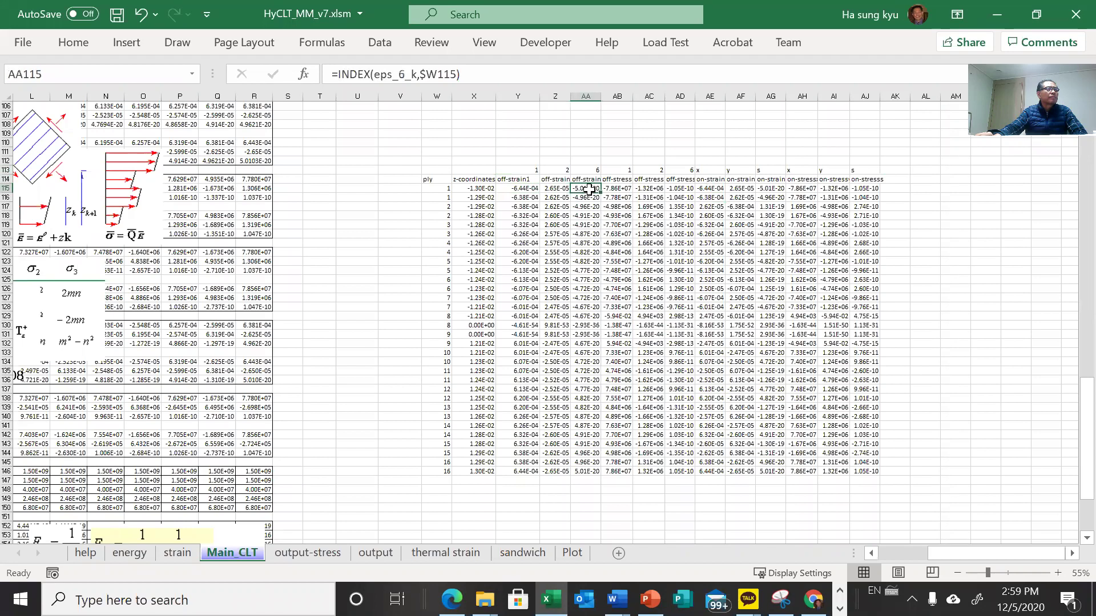
pyautogui.click(603, 191)
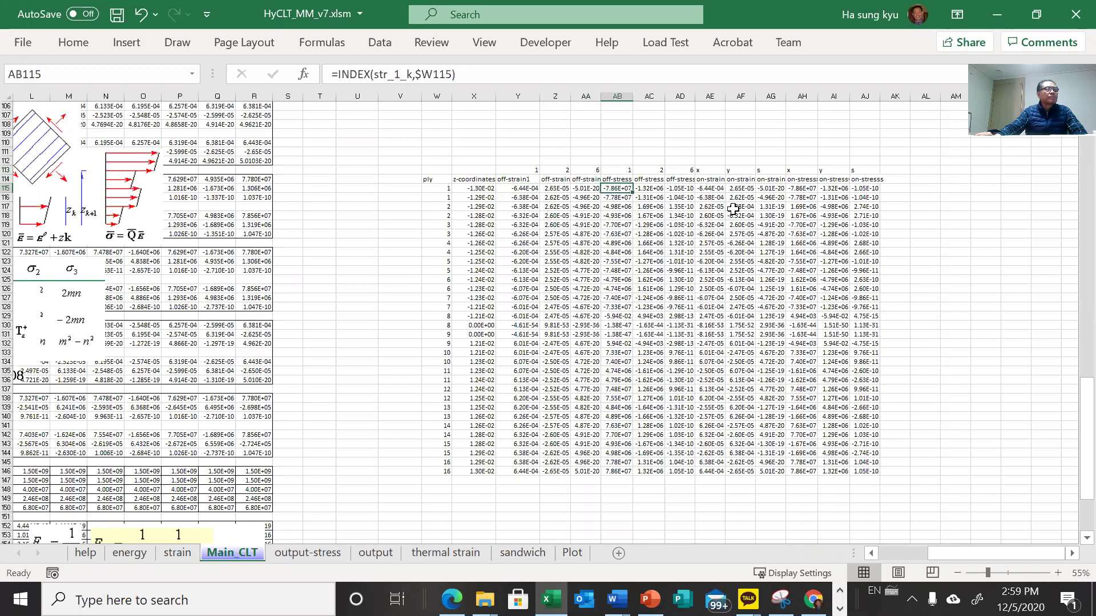
pyautogui.click(864, 191)
pyautogui.click(832, 190)
pyautogui.click(866, 190)
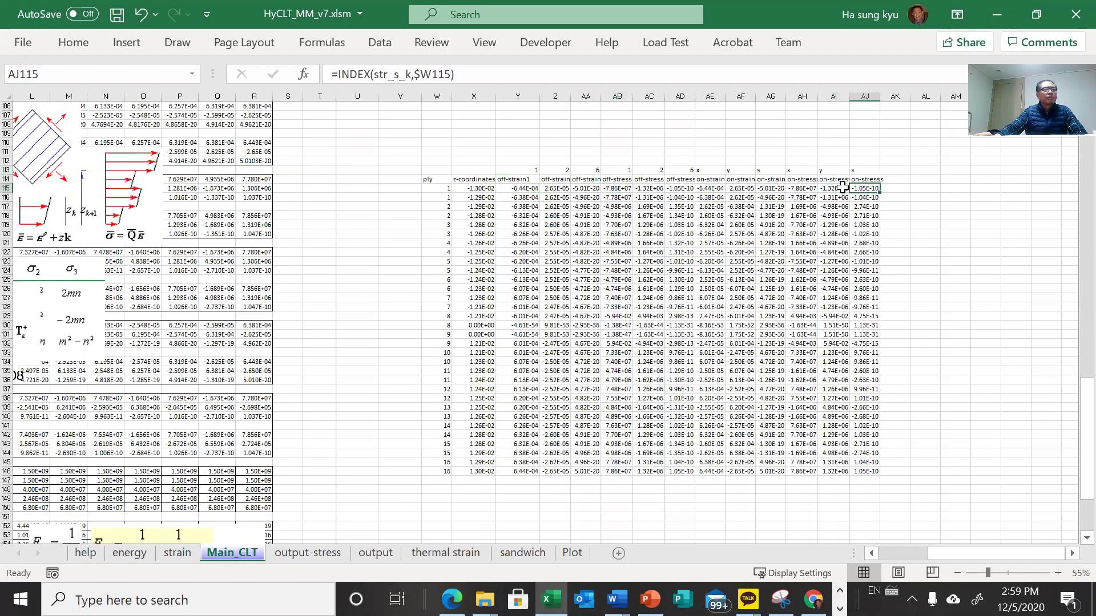
# - Enter the heading Rbar_k in AK114, beside the last on-stress column, checking the name against the failure-criterion rows
pyautogui.click(893, 179)
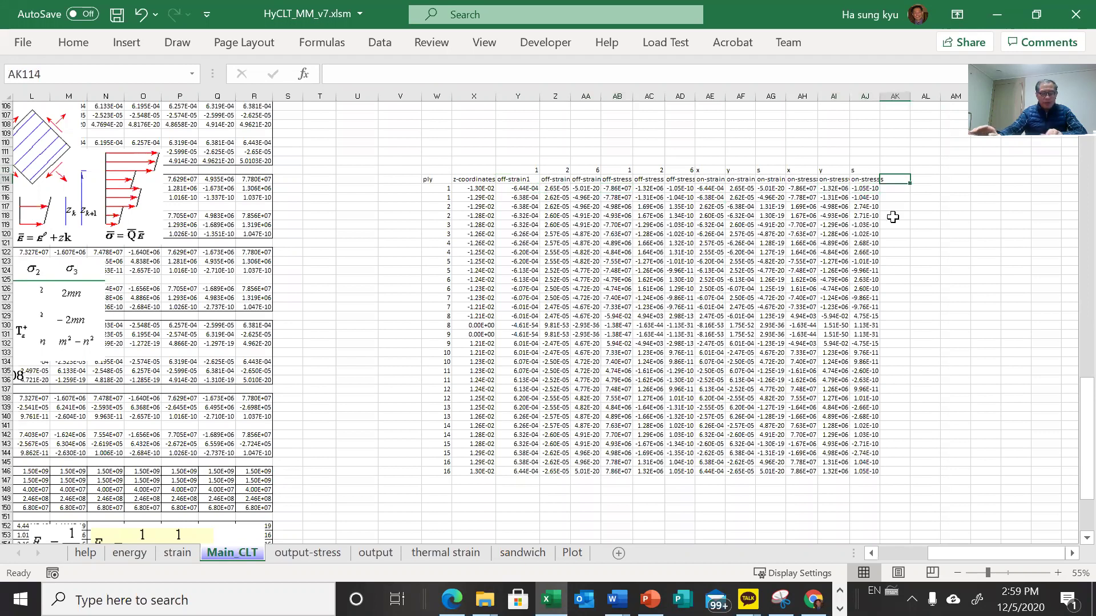
pyautogui.write('R')
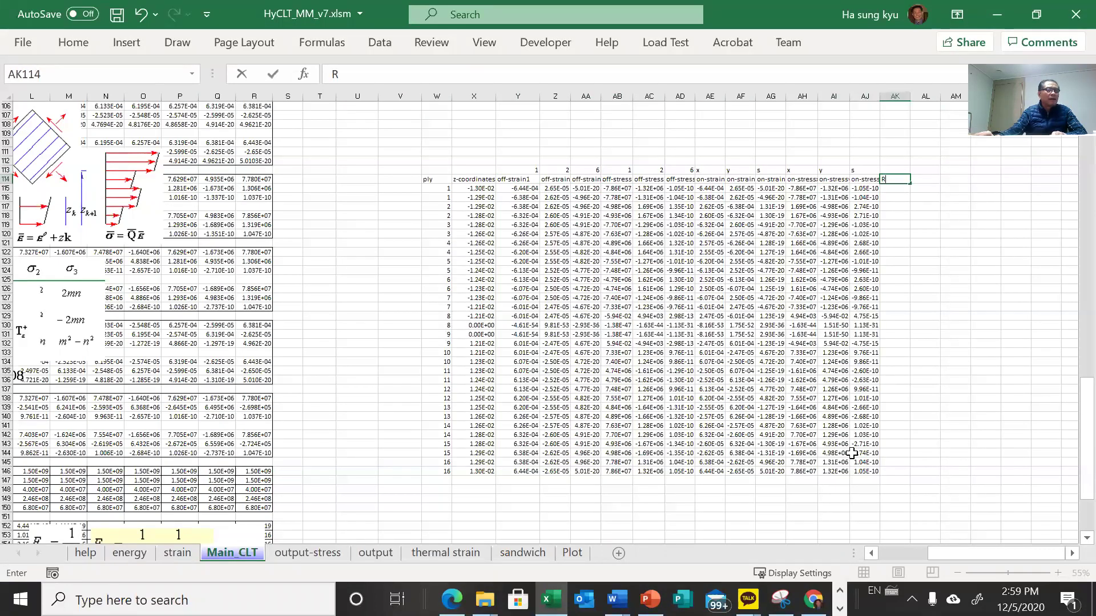
pyautogui.moveTo(923, 553); pyautogui.dragTo(816, 547)
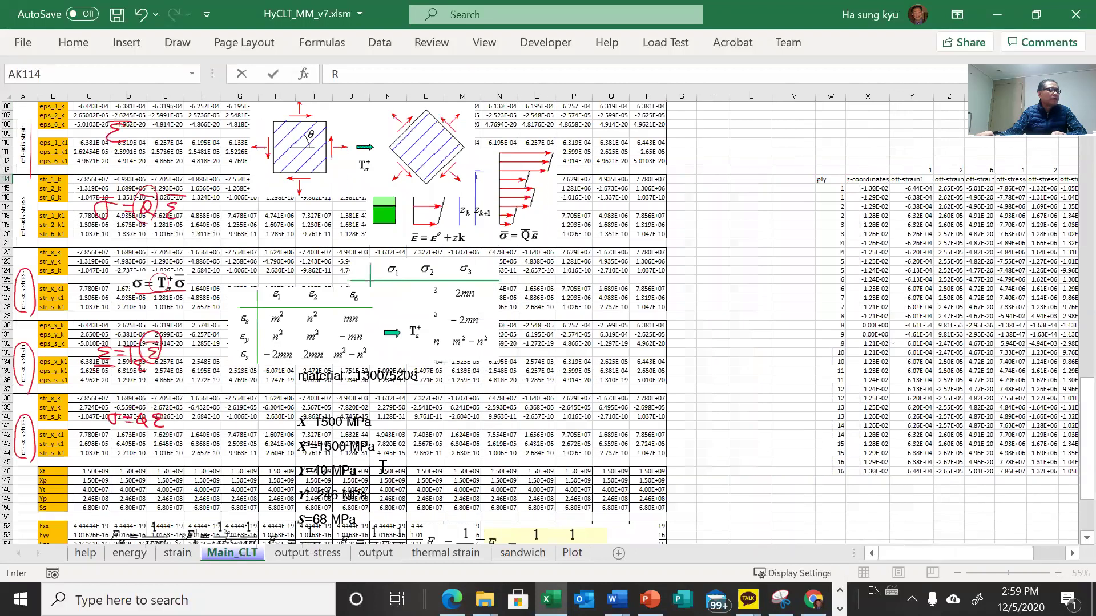
pyautogui.scroll(-5, 213, 437)
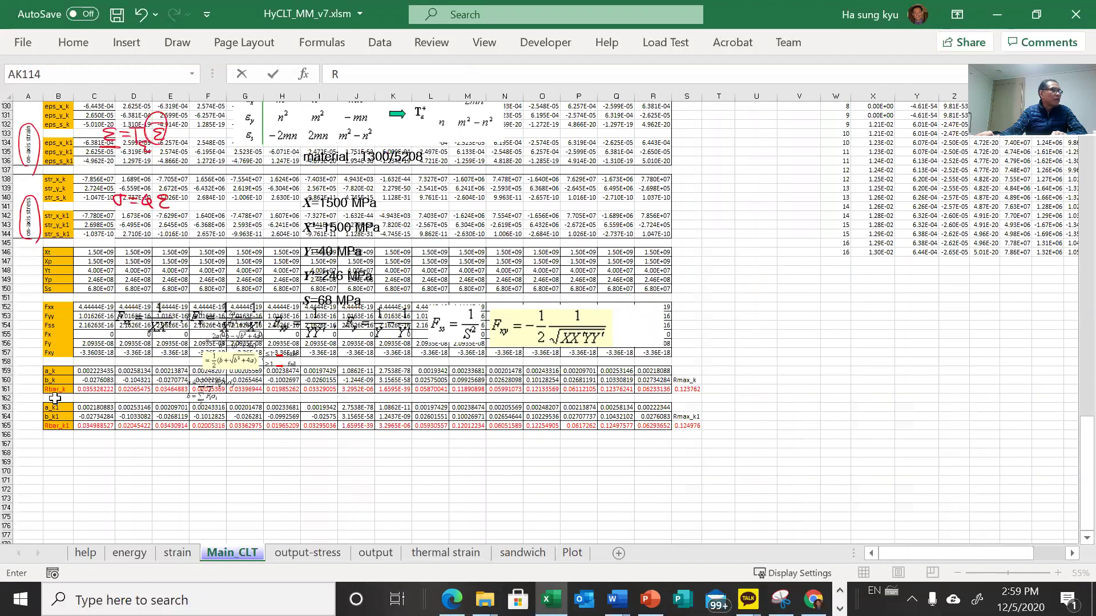
pyautogui.scroll(10, 592, 401)
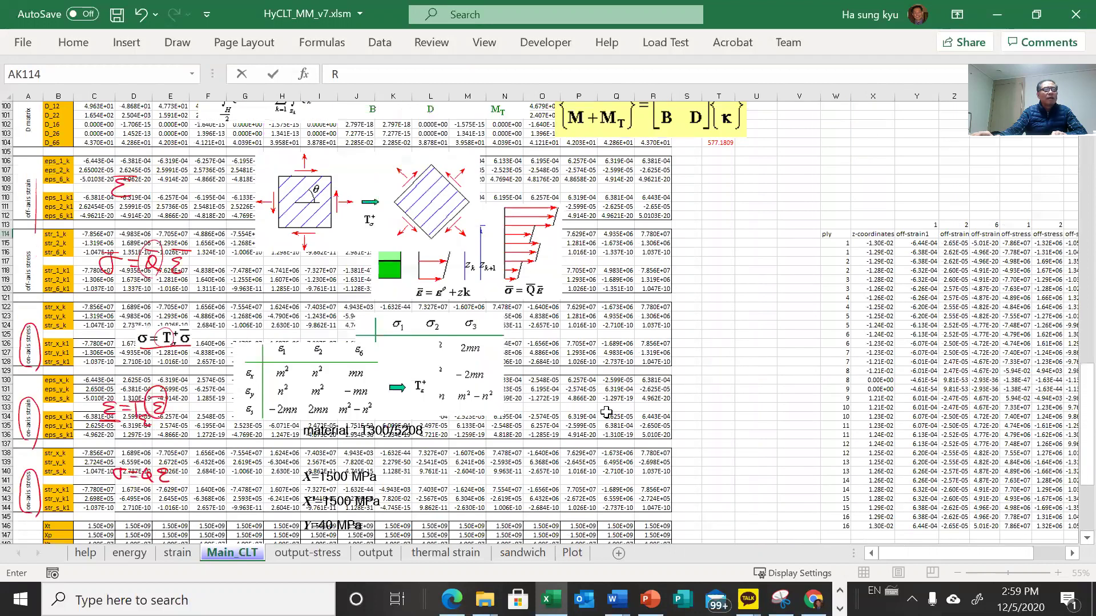
pyautogui.moveTo(938, 553); pyautogui.dragTo(969, 554)
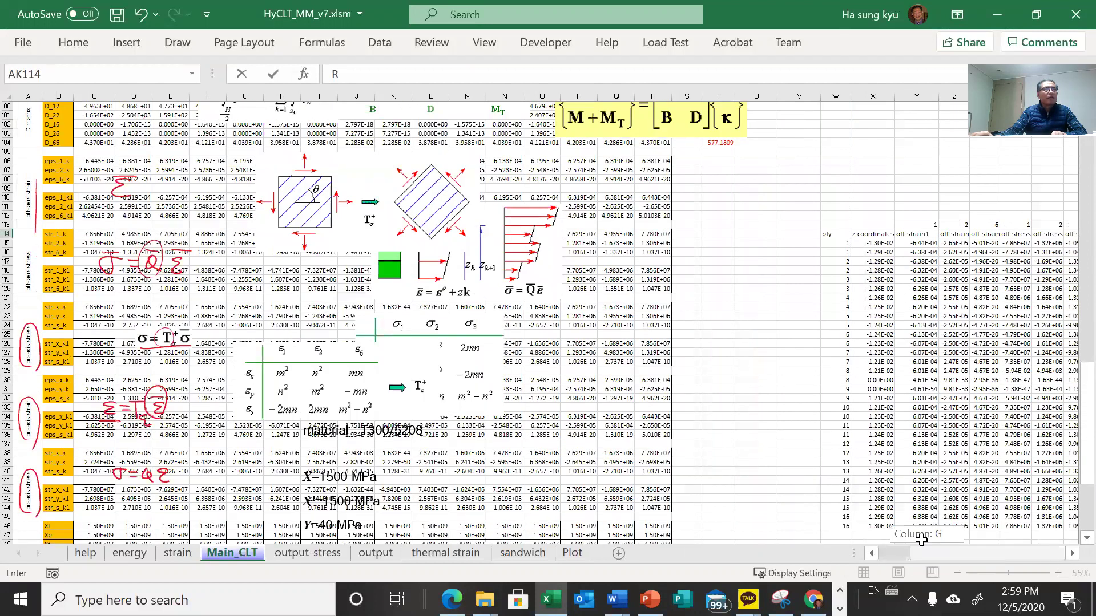
pyautogui.click(351, 80)
pyautogui.write('bar_k')
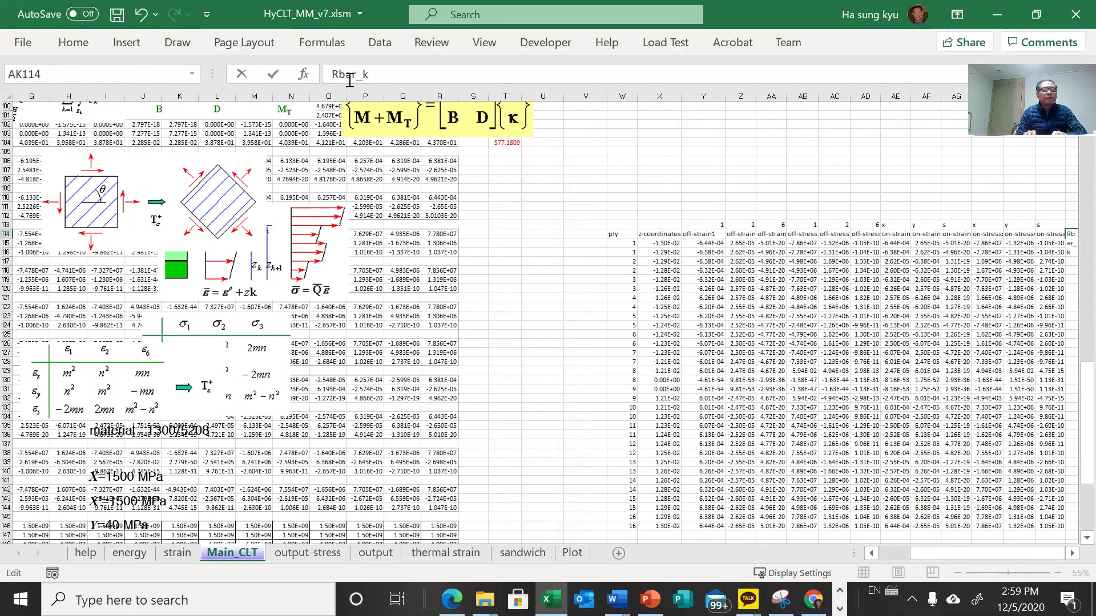
pyautogui.hotkey('ctrl', 'Return')
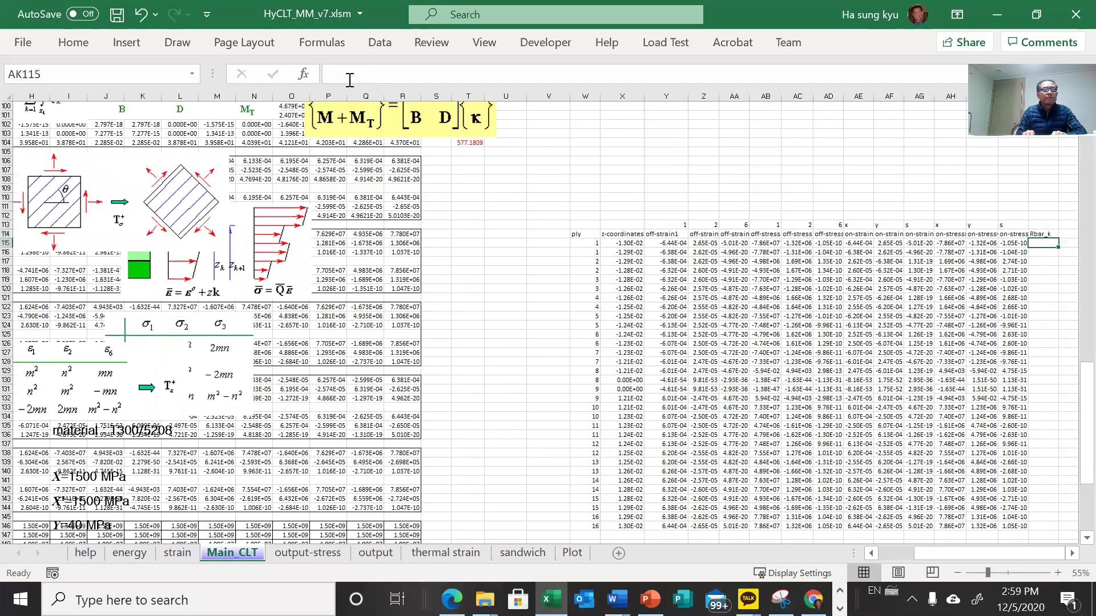
# - Place the Rbar_k label in AK113 and clear the heading in AK114
pyautogui.press('Up')
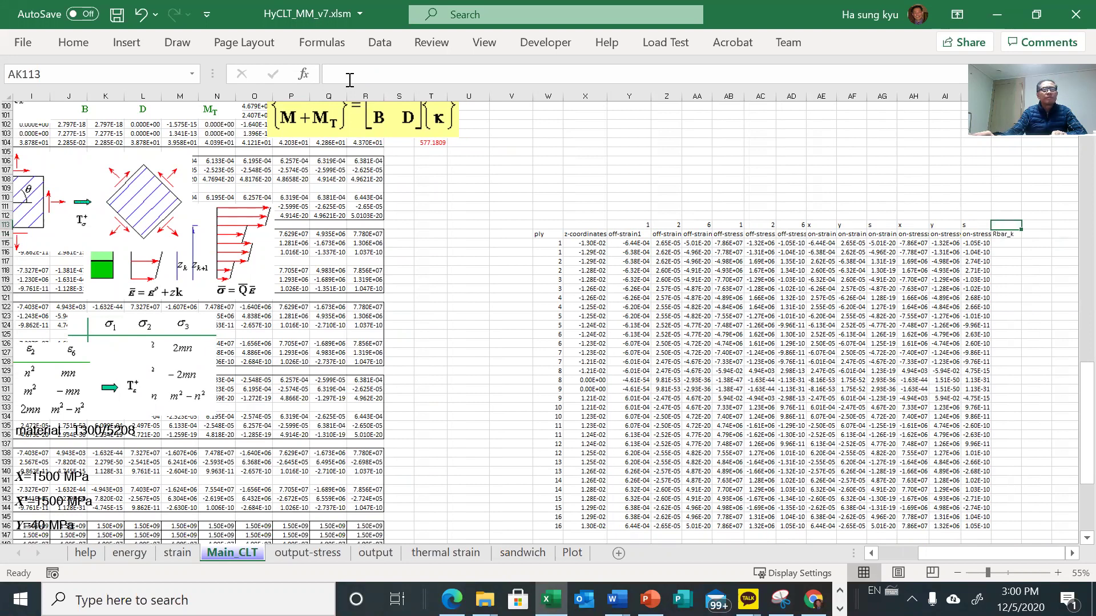
pyautogui.click(980, 298)
pyautogui.scroll(-1, 1007, 246)
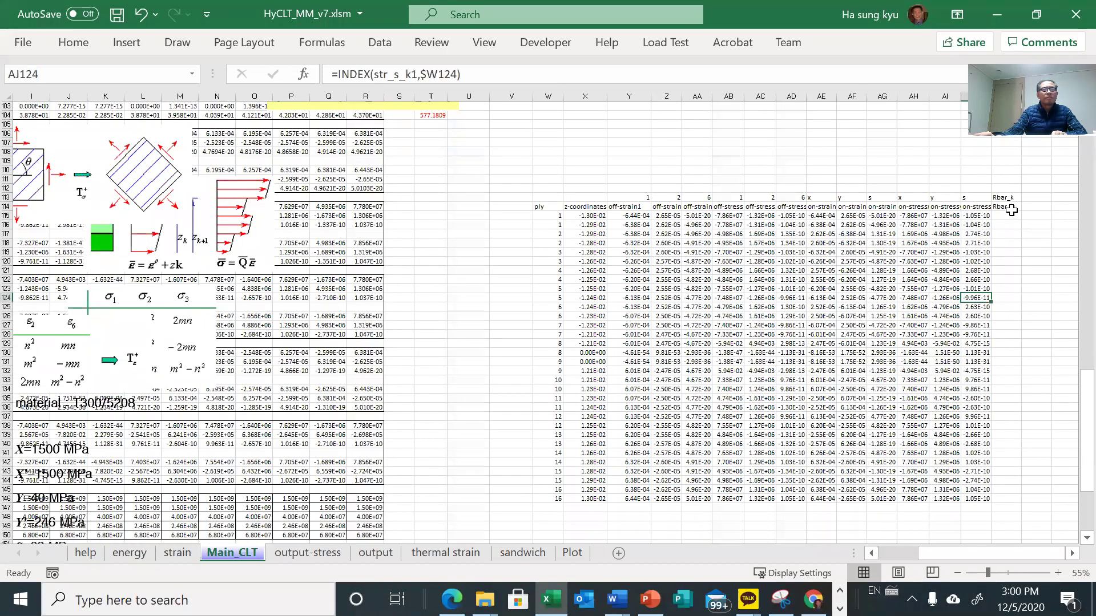
pyautogui.click(1011, 211)
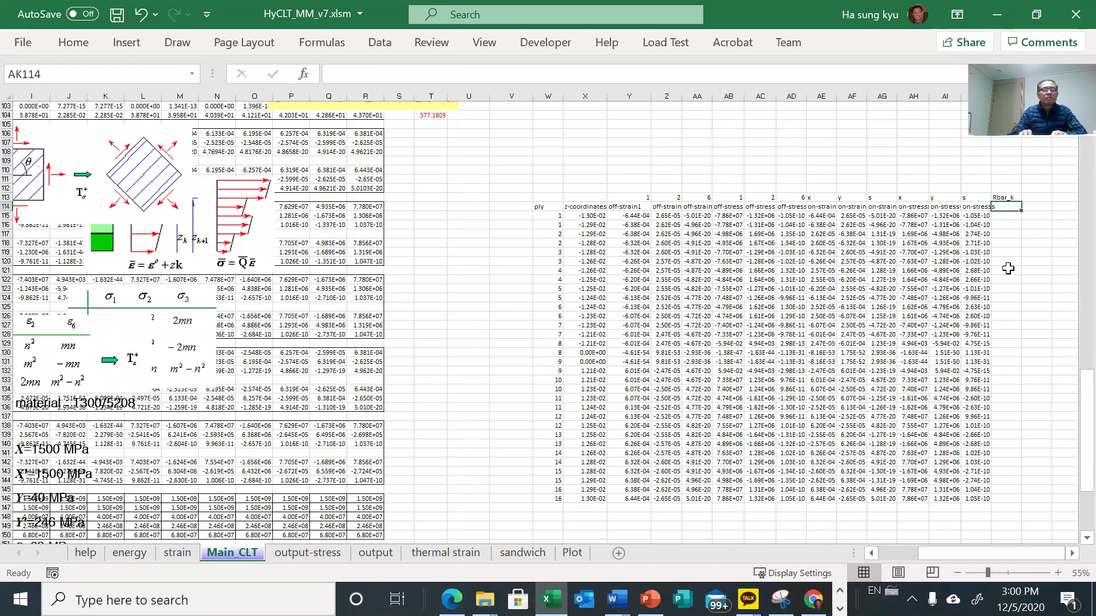
pyautogui.write('\\')
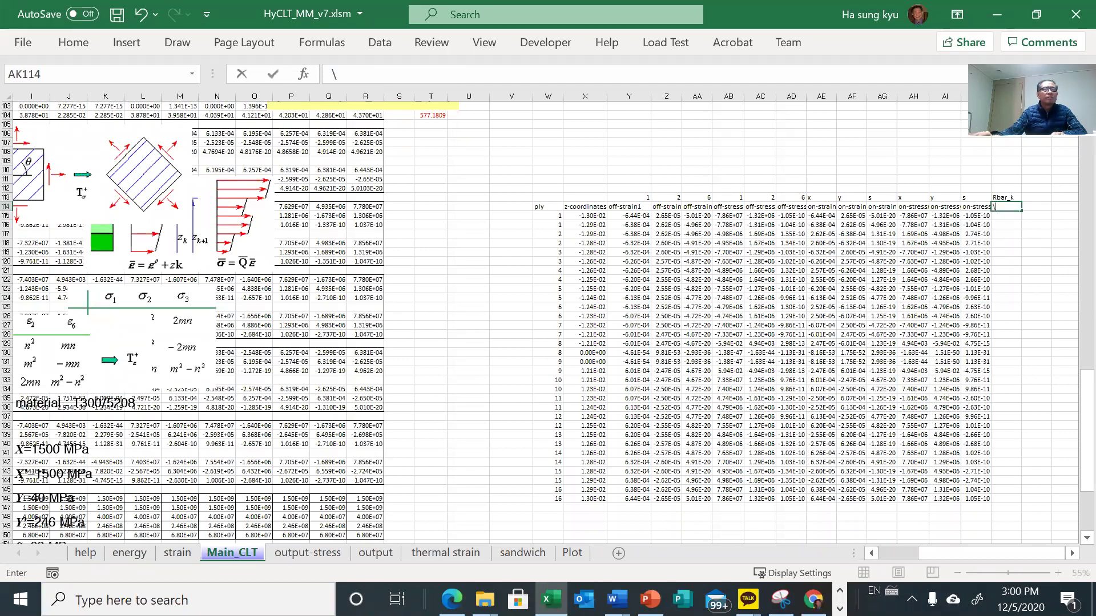
pyautogui.press('BackSpace')
pyautogui.click(964, 234)
# - Move the Rbar_k label from AK113 back to AK114
pyautogui.click(1000, 198)
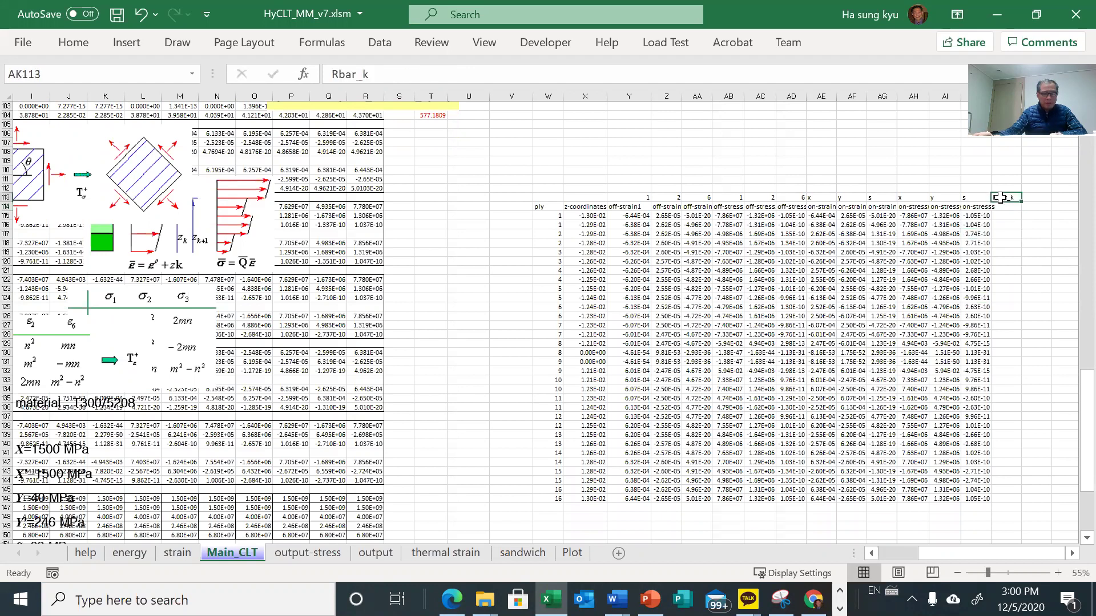
pyautogui.hotkey('ctrl', 'c')
pyautogui.click(1007, 204)
pyautogui.press('Return')
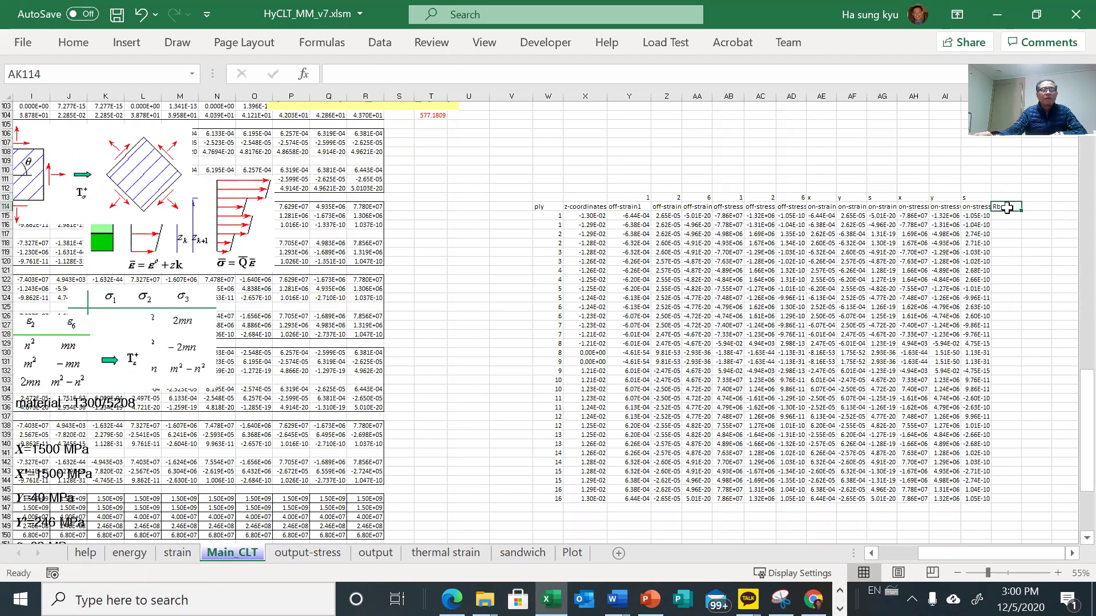
# - Compare the alternating _k and _k1 INDEX formulas in AJ115:AJ117 and Z115:Z116
pyautogui.click(980, 218)
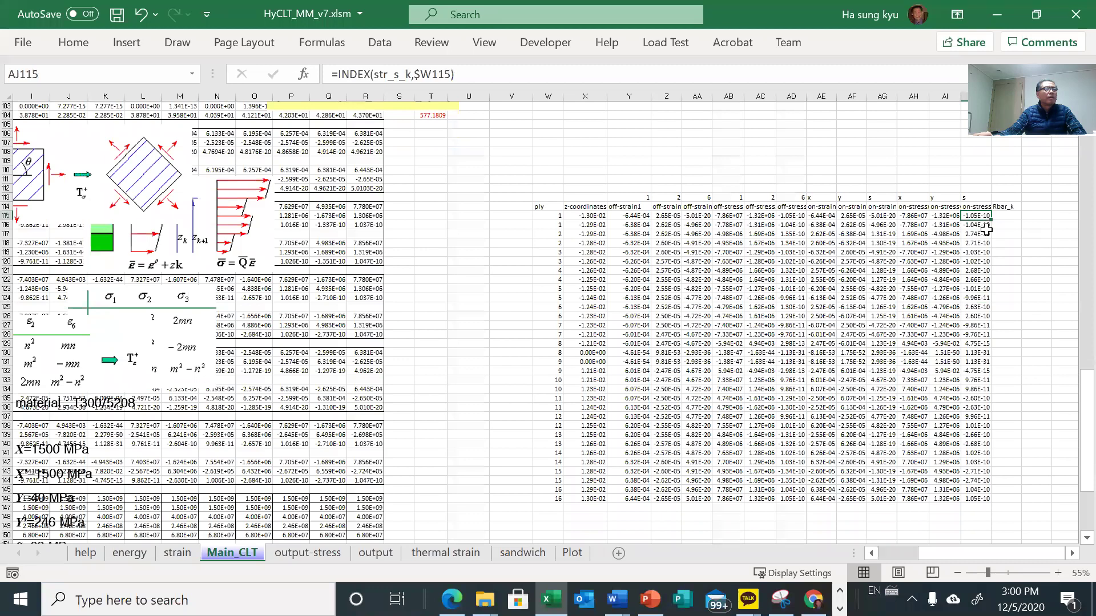
pyautogui.click(987, 234)
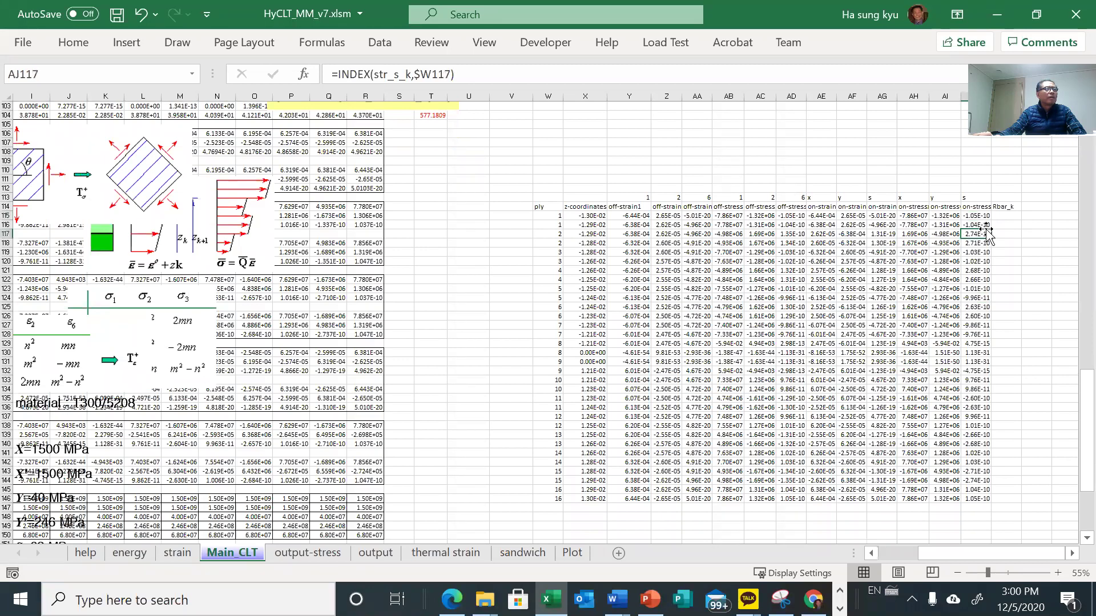
pyautogui.click(666, 216)
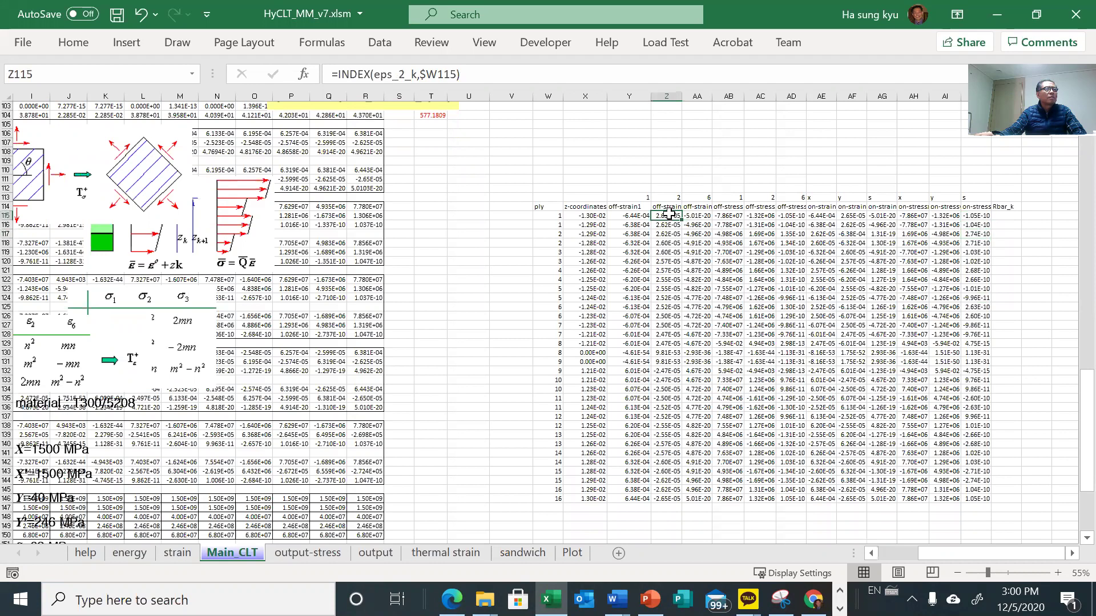
pyautogui.click(668, 225)
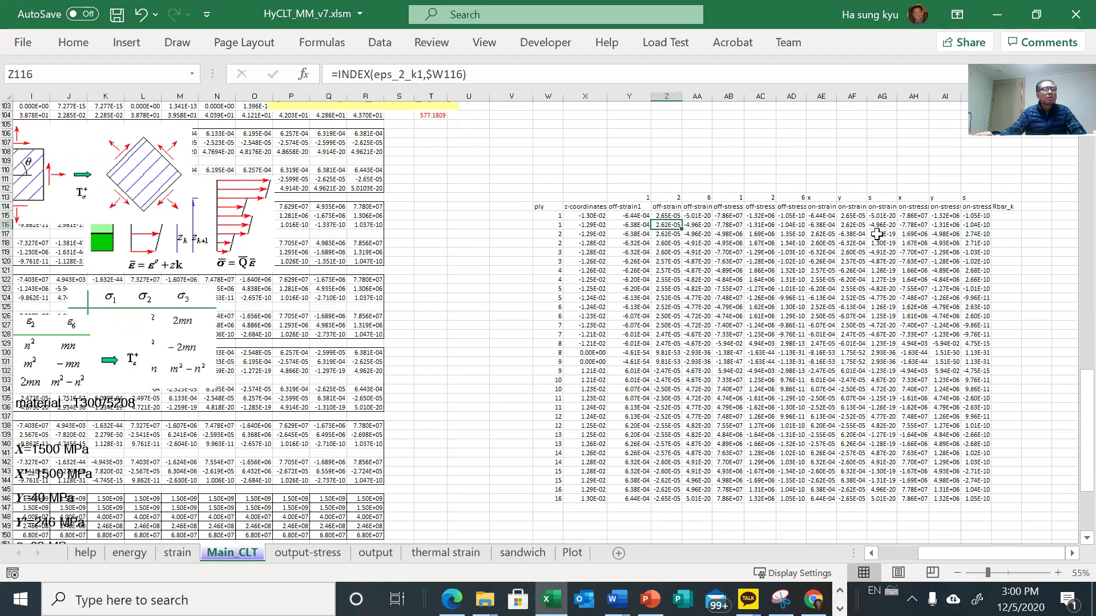
pyautogui.click(979, 217)
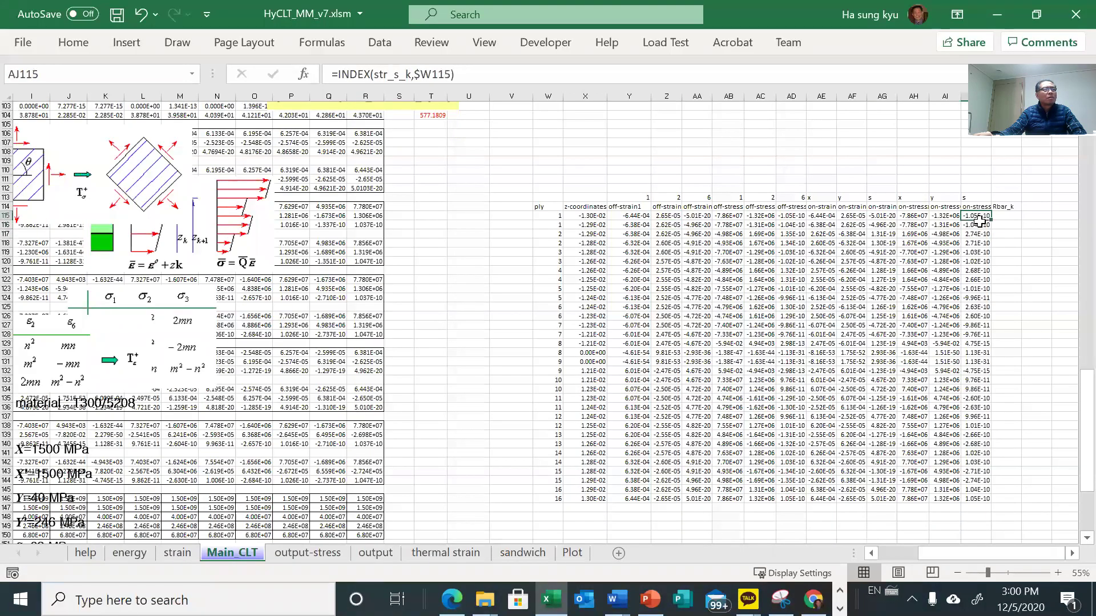
pyautogui.click(978, 234)
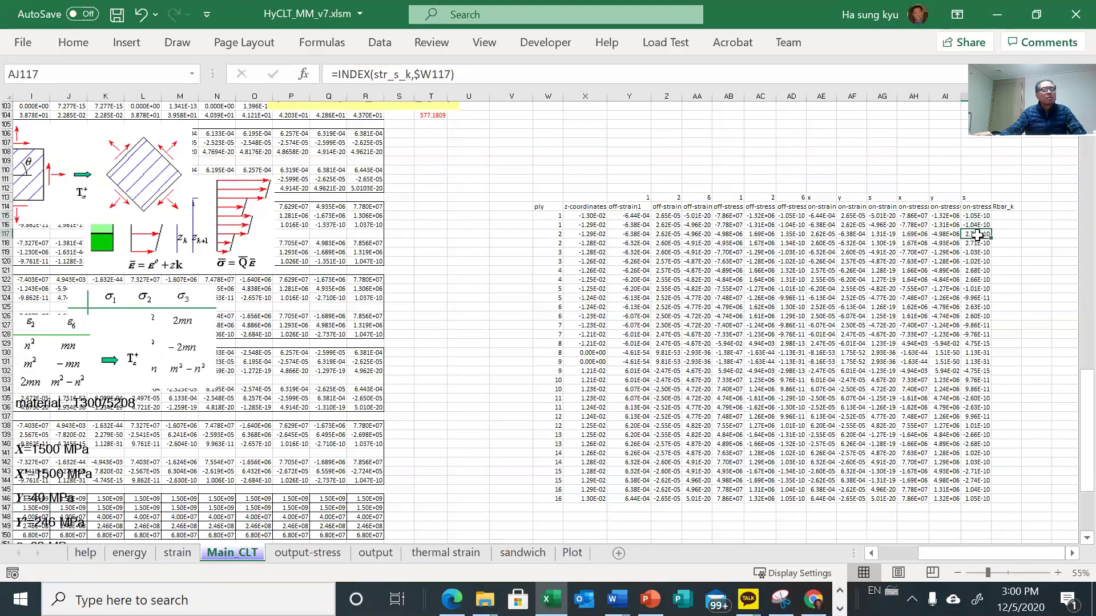
pyautogui.click(978, 225)
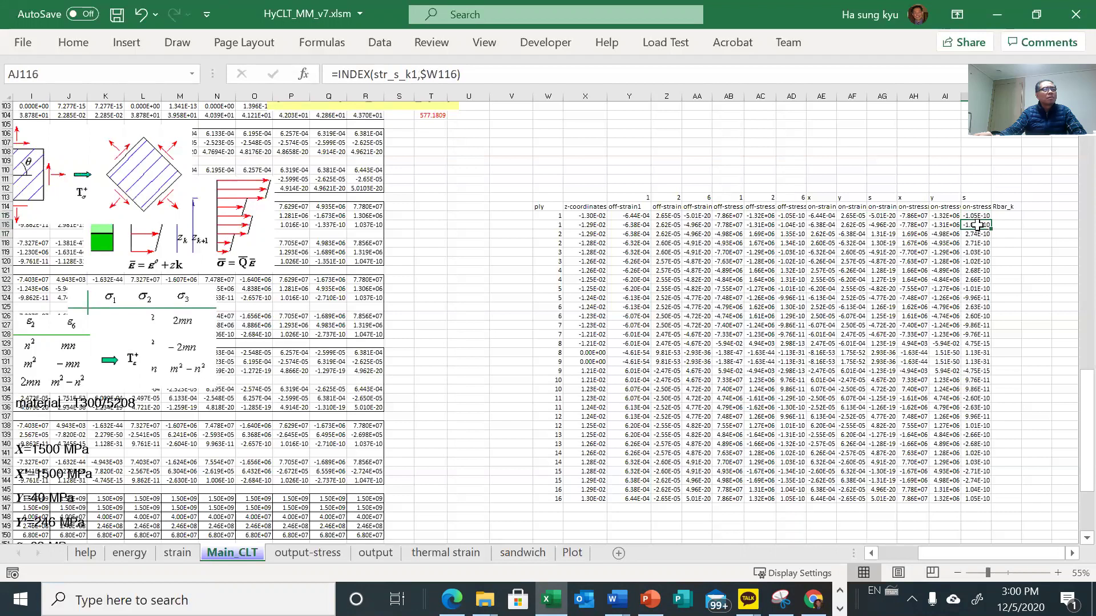
# - Copy the on-stress INDEX formulas from AJ115:AJ116 into AK115:AK116
pyautogui.moveTo(982, 216); pyautogui.dragTo(982, 225)
pyautogui.hotkey('ctrl', 'c')
pyautogui.click(996, 212)
pyautogui.hotkey('ctrl', 'v')
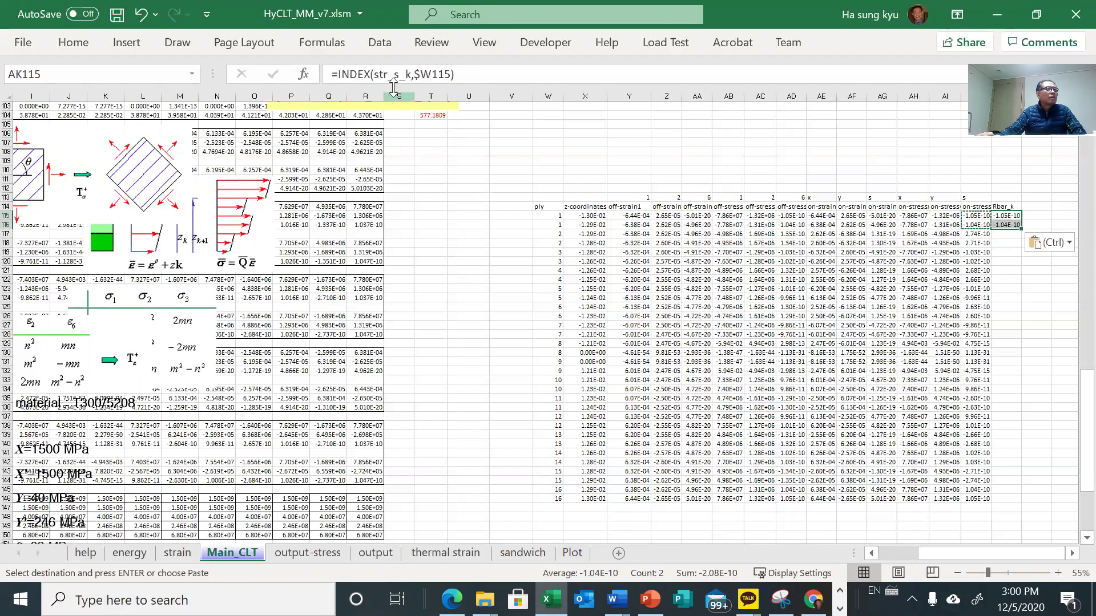
# - Replace the array name str_s_k in AK115's INDEX formula with R_bar_k
pyautogui.doubleClick(392, 79)
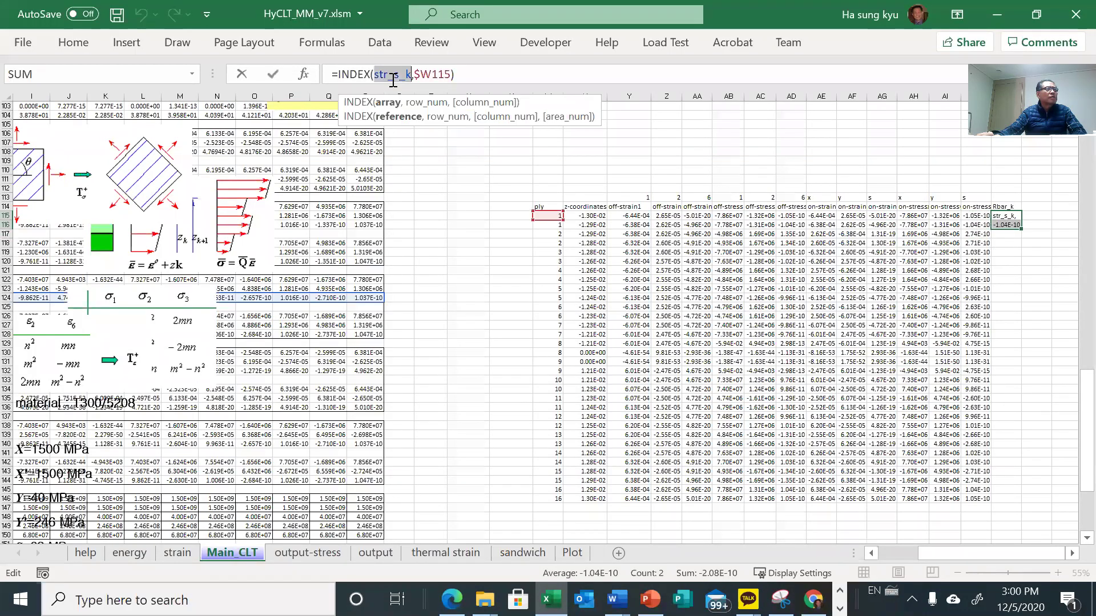
pyautogui.write('R_bar_k')
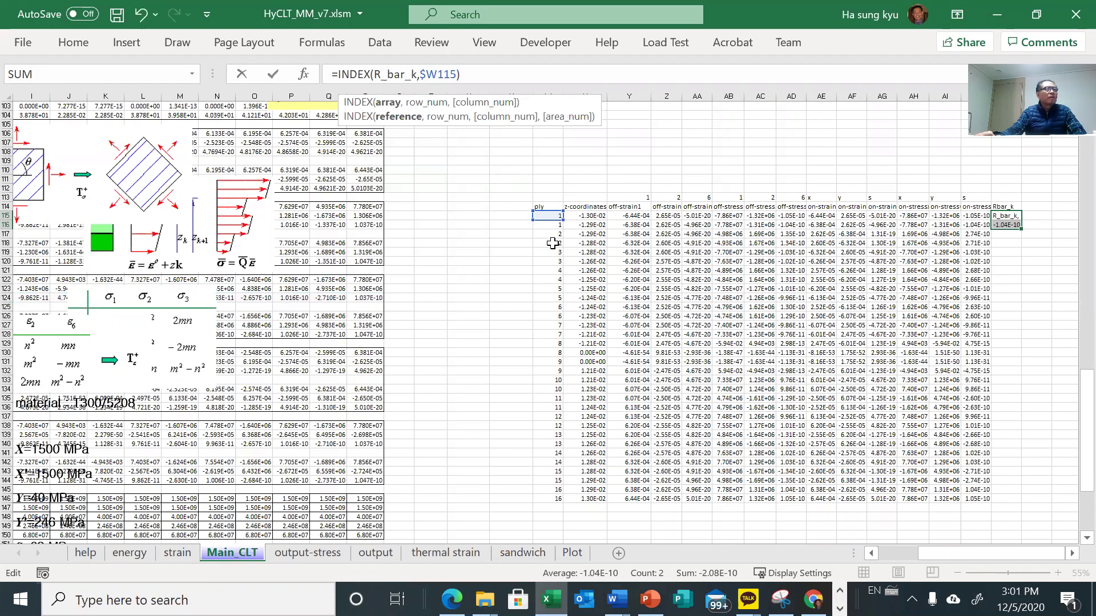
pyautogui.press('Return')
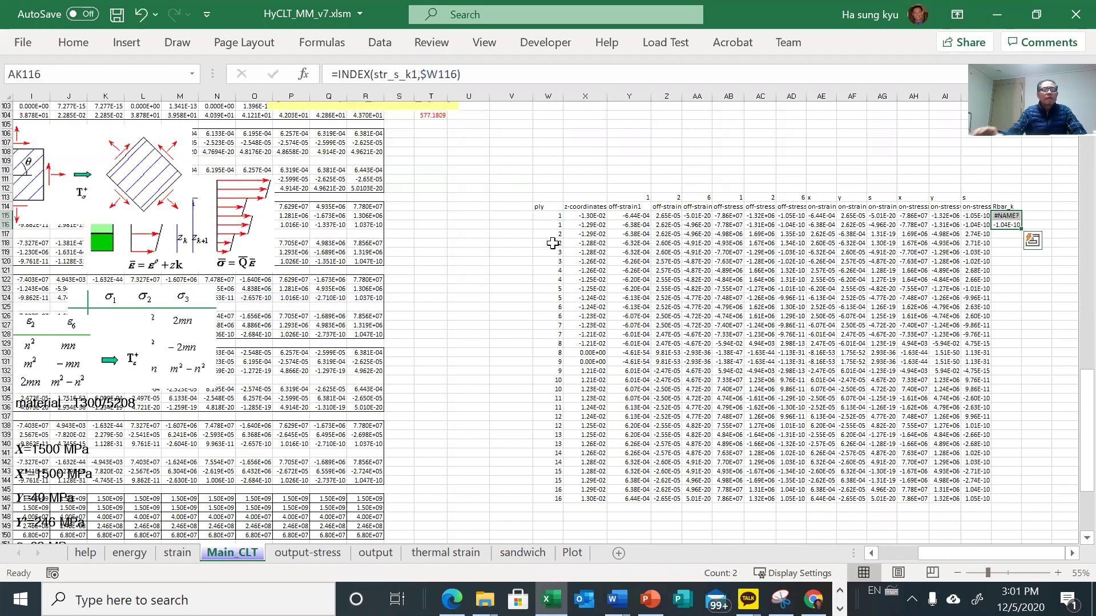
# - Correct the array name in AK115's INDEX formula to Rbar_k
pyautogui.click(993, 234)
pyautogui.click(1001, 216)
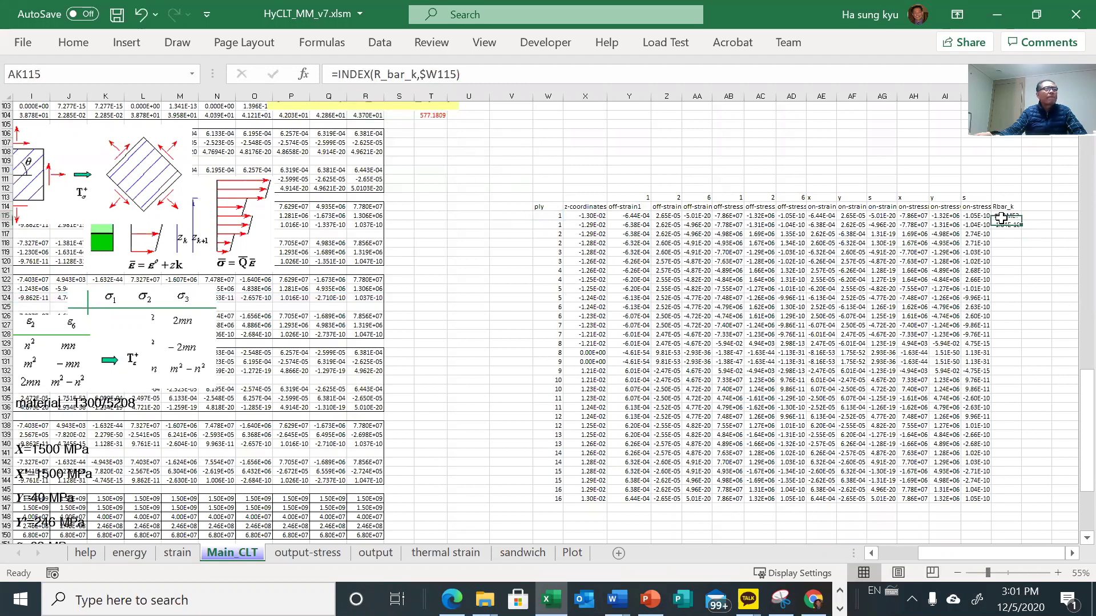
pyautogui.click(389, 75)
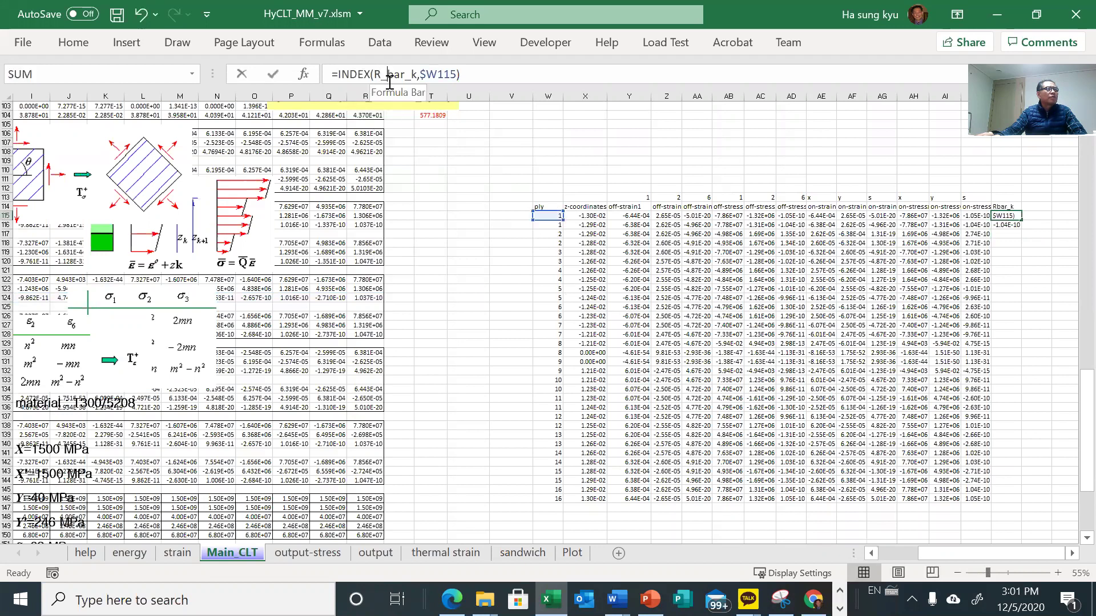
pyautogui.press('BackSpace')
pyautogui.press('Return')
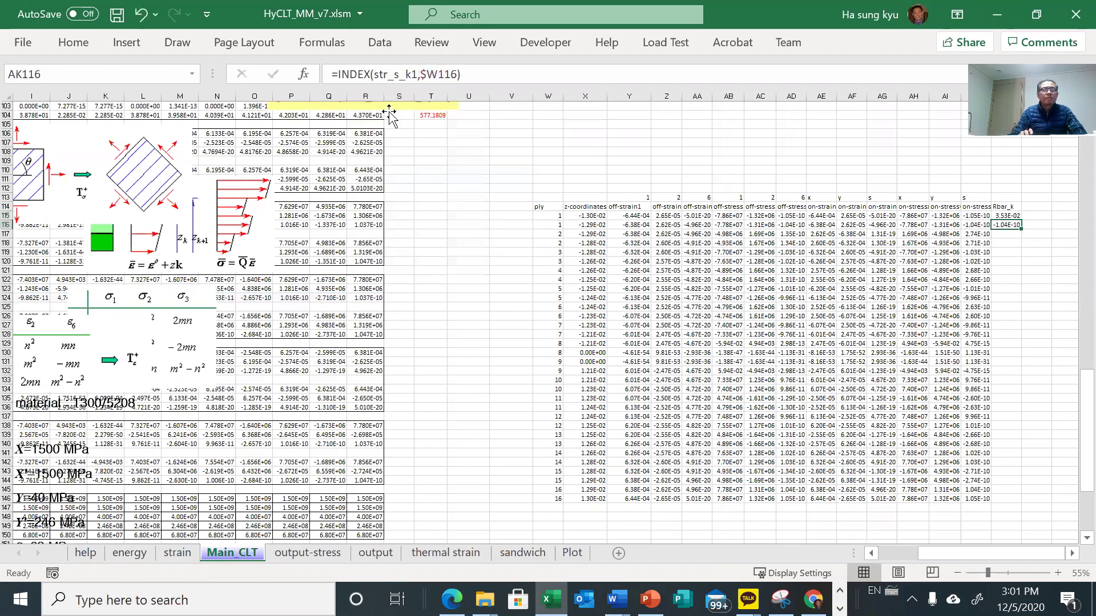
# - Replace the array name str_s_k1 in AK116's INDEX formula with Rbar_k1
pyautogui.click(1010, 216)
pyautogui.click(1011, 223)
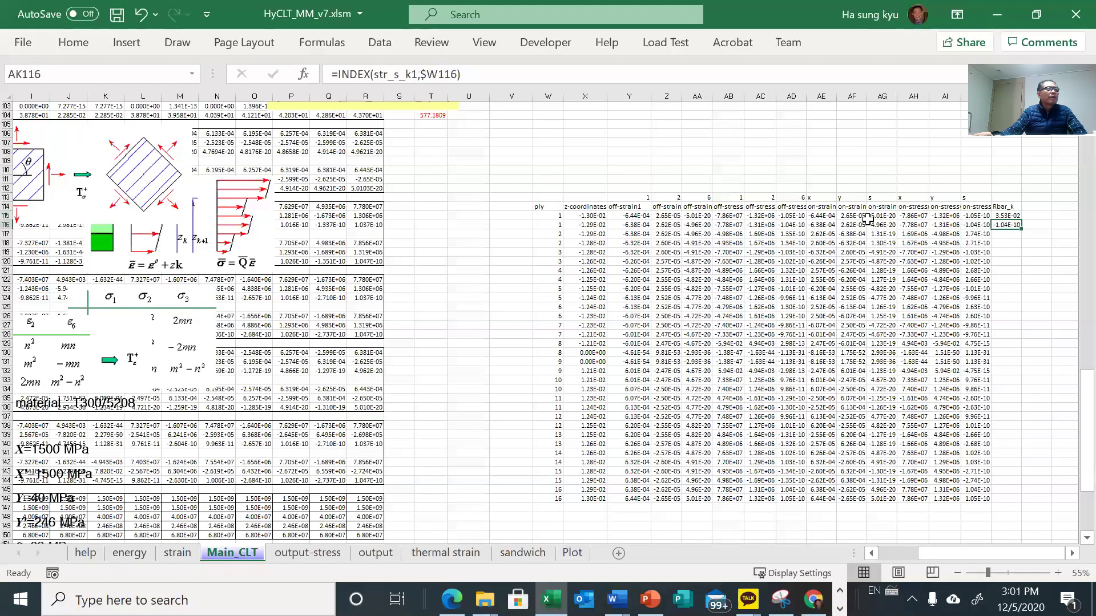
pyautogui.doubleClick(393, 75)
pyautogui.write('Rbar_l')
pyautogui.press('BackSpace')
pyautogui.write('k1')
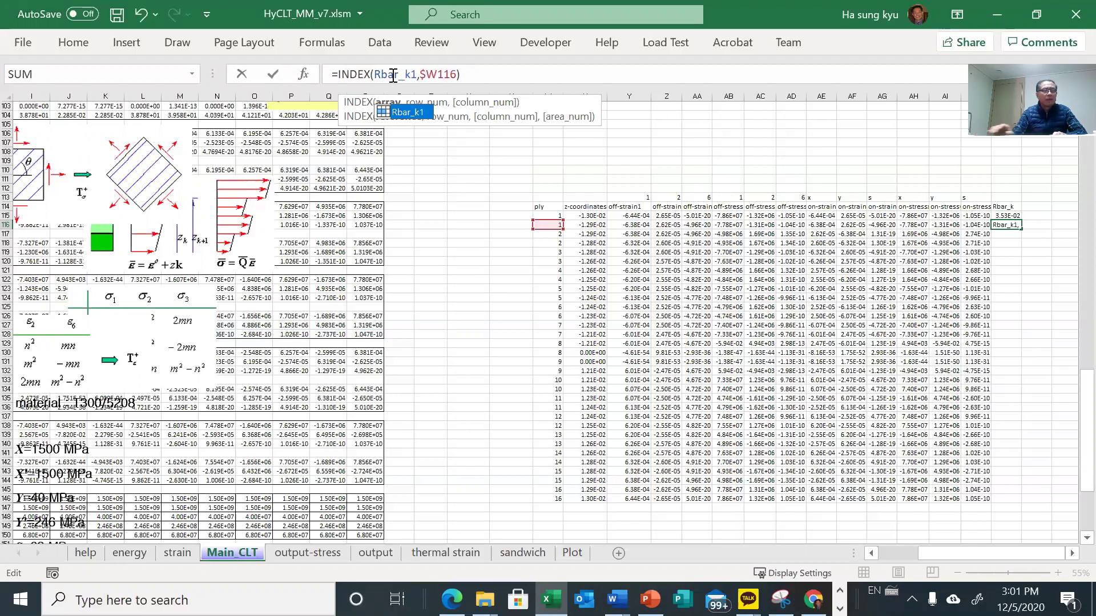
pyautogui.press('Return')
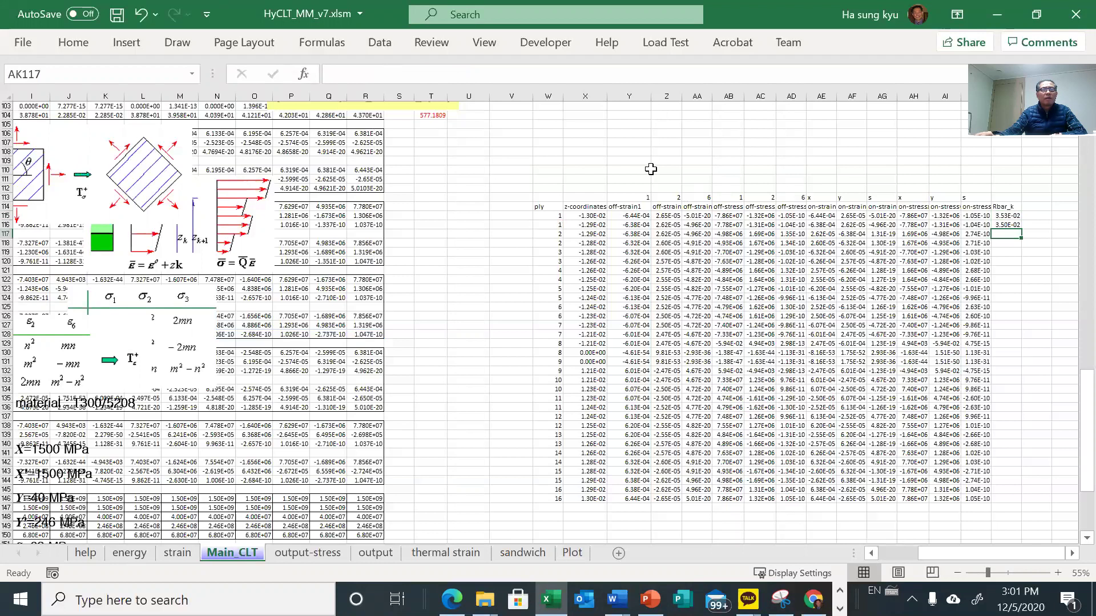
# - Copy the formula pair in AK115:AK116 down the Rbar_k column through row 146
pyautogui.moveTo(1011, 216); pyautogui.dragTo(1009, 226)
pyautogui.hotkey('ctrl', 'c')
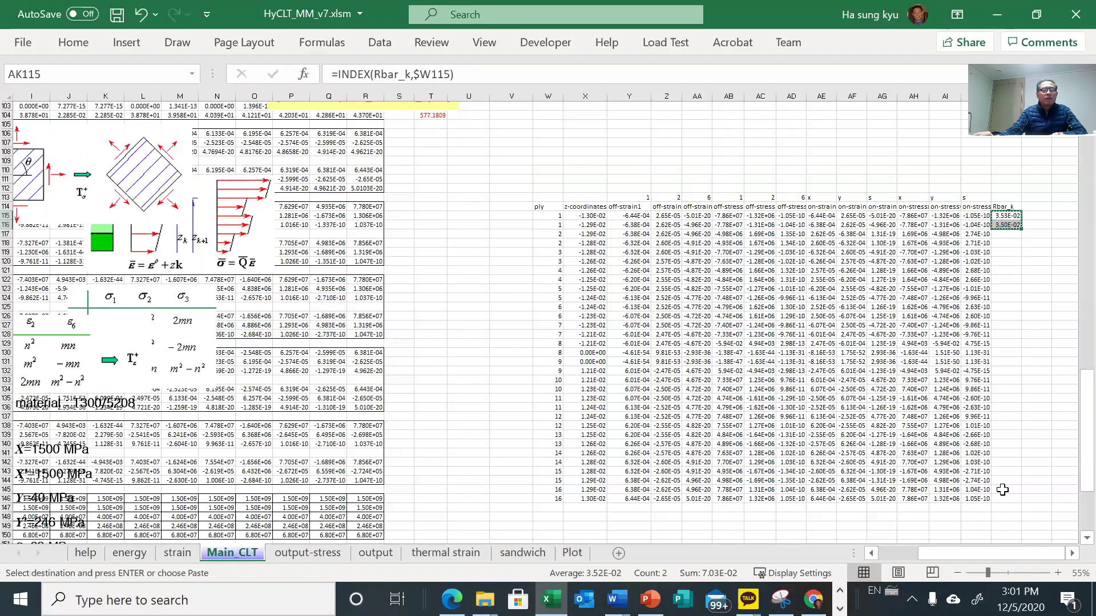
pyautogui.keyDown('shift'); pyautogui.click(1003, 498); pyautogui.keyUp('shift')
pyautogui.hotkey('ctrl', 'v')
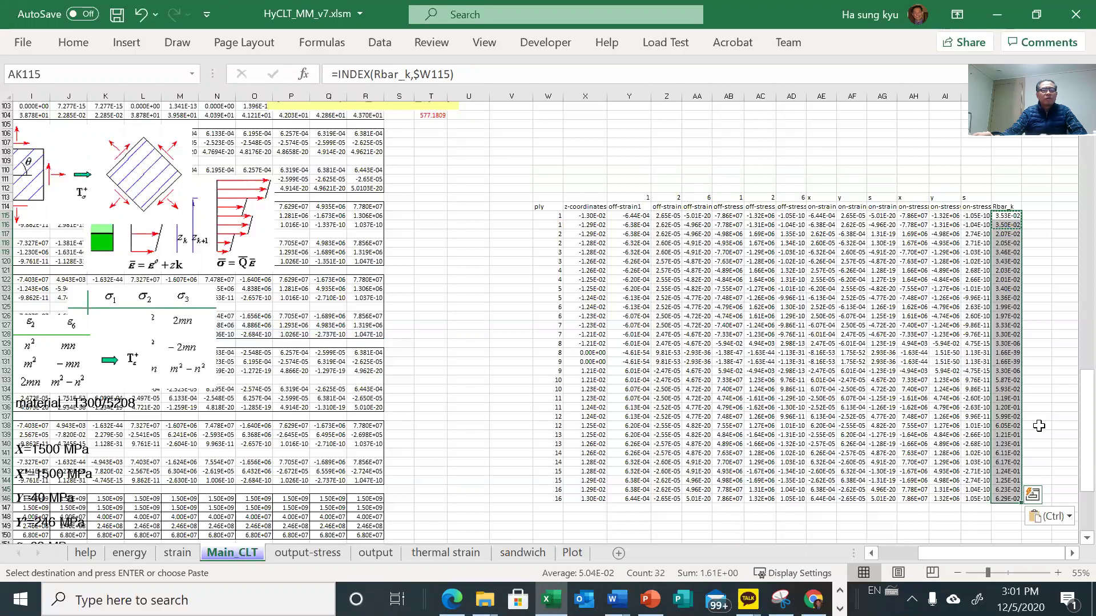
pyautogui.scroll(1, 1012, 247)
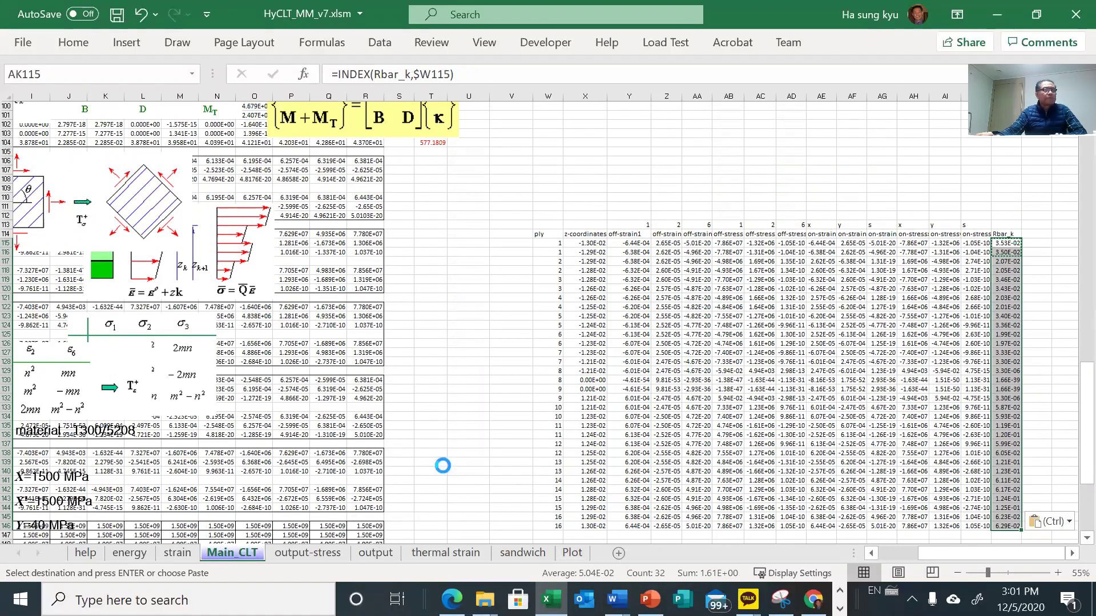
pyautogui.keyDown('ctrl'); pyautogui.scroll(-2, 443, 465); pyautogui.keyUp('ctrl')
pyautogui.scroll(5, 435, 432)
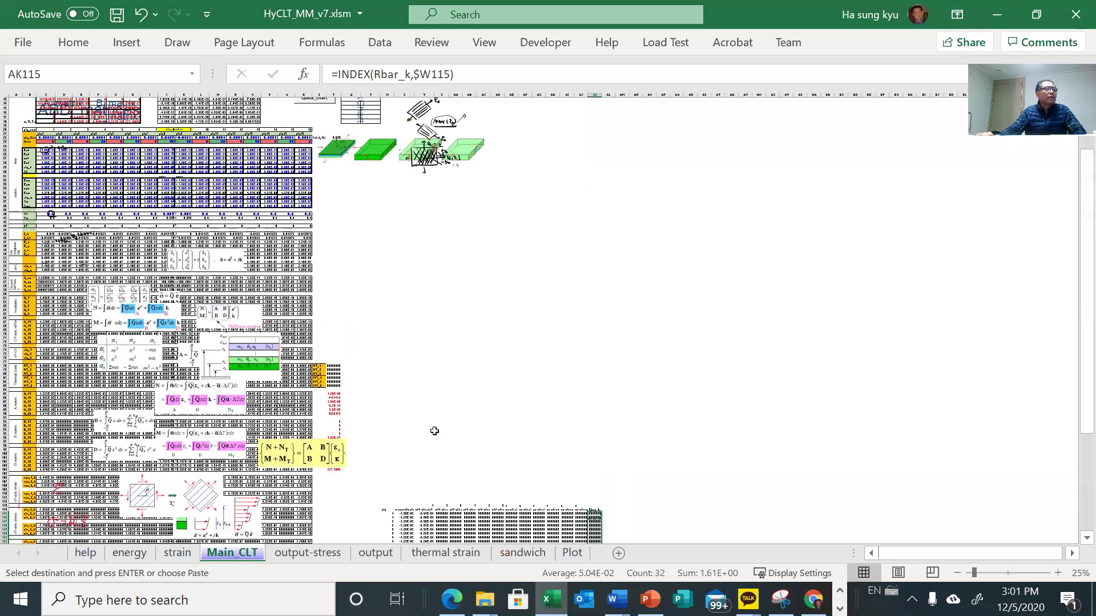
pyautogui.scroll(-2, 425, 436)
pyautogui.scroll(-3, 416, 440)
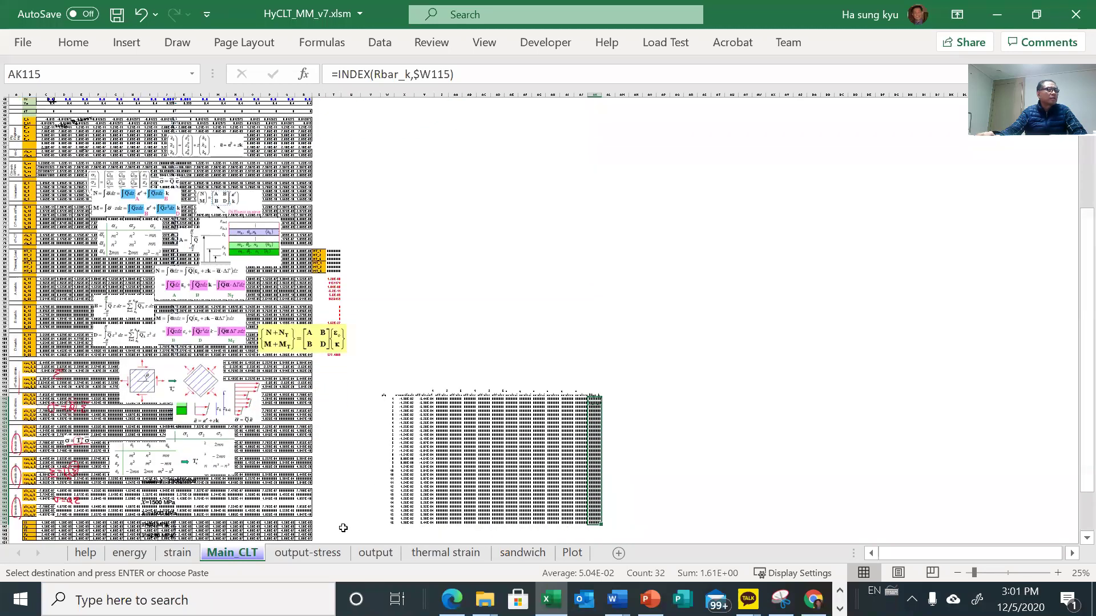
pyautogui.click(372, 552)
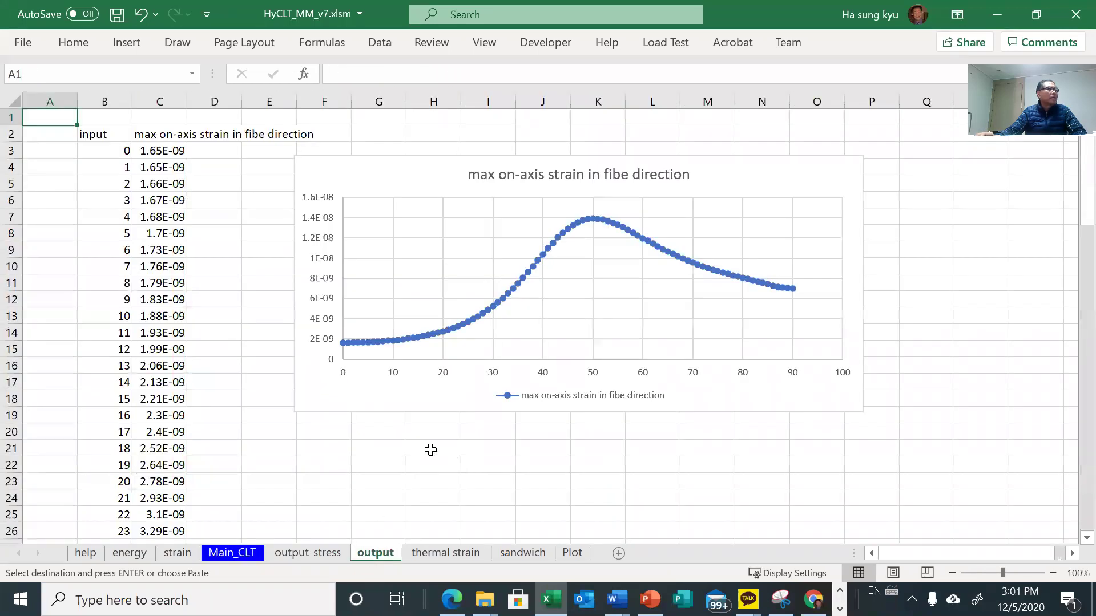
# - Duplicate the on-strain chart on the Plot sheet, placing the copy at cell B33 below the original
pyautogui.click(572, 552)
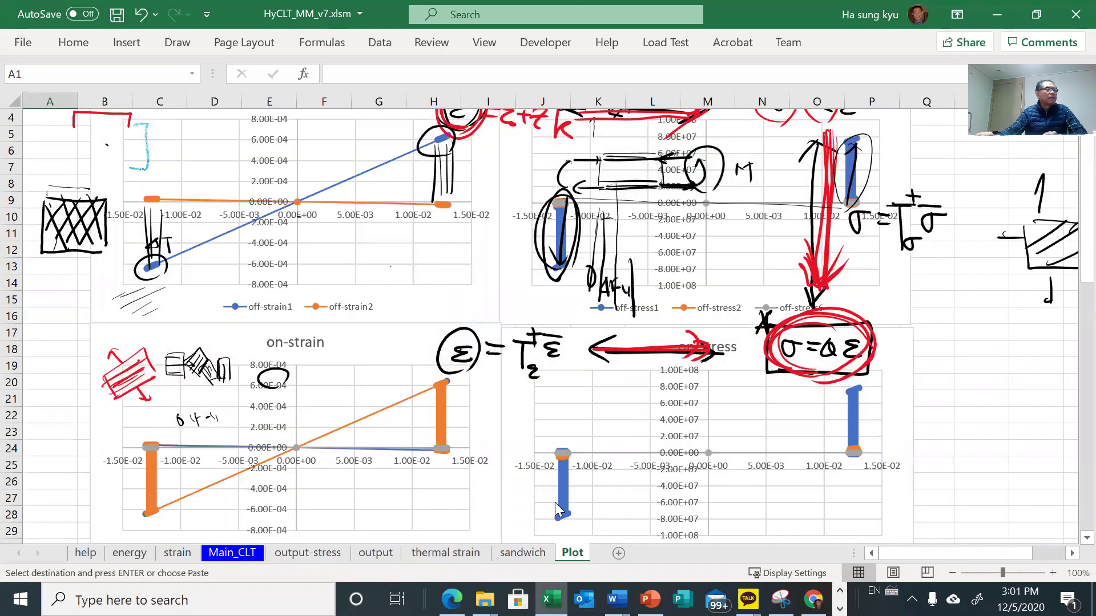
pyautogui.keyDown('ctrl'); pyautogui.scroll(-3, 551, 502); pyautogui.keyUp('ctrl')
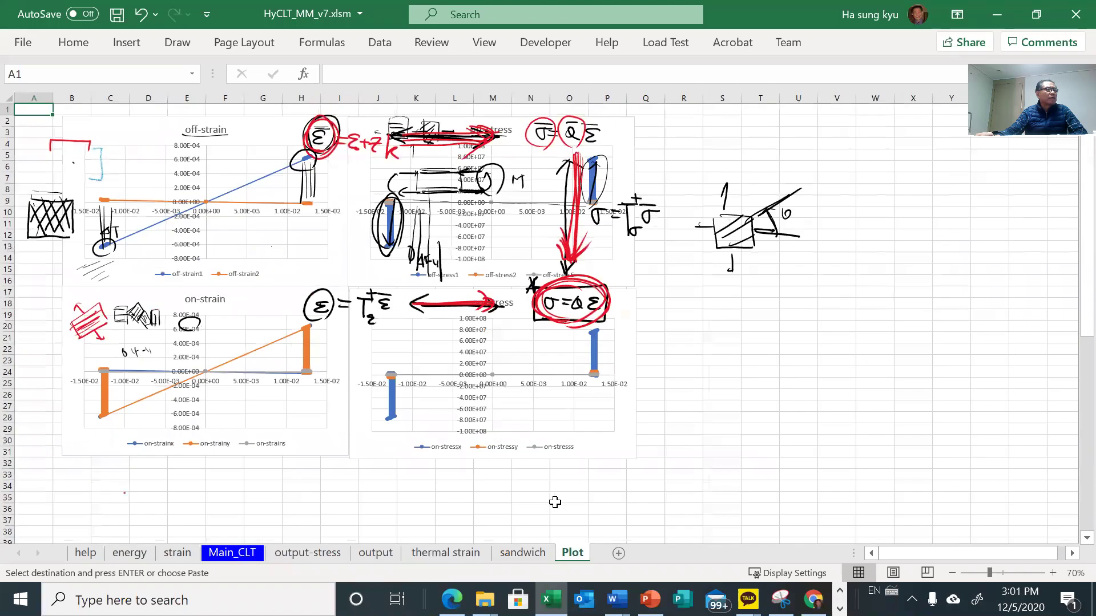
pyautogui.moveTo(853, 553); pyautogui.dragTo(649, 552)
pyautogui.scroll(-2, 683, 513)
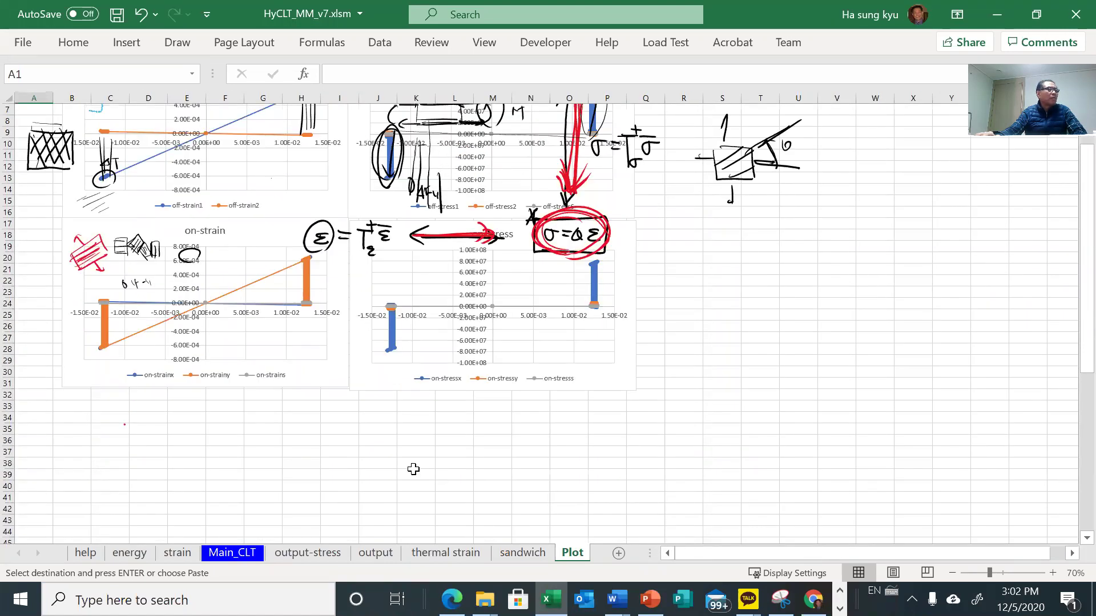
pyautogui.click(332, 384)
pyautogui.hotkey('ctrl', 'c')
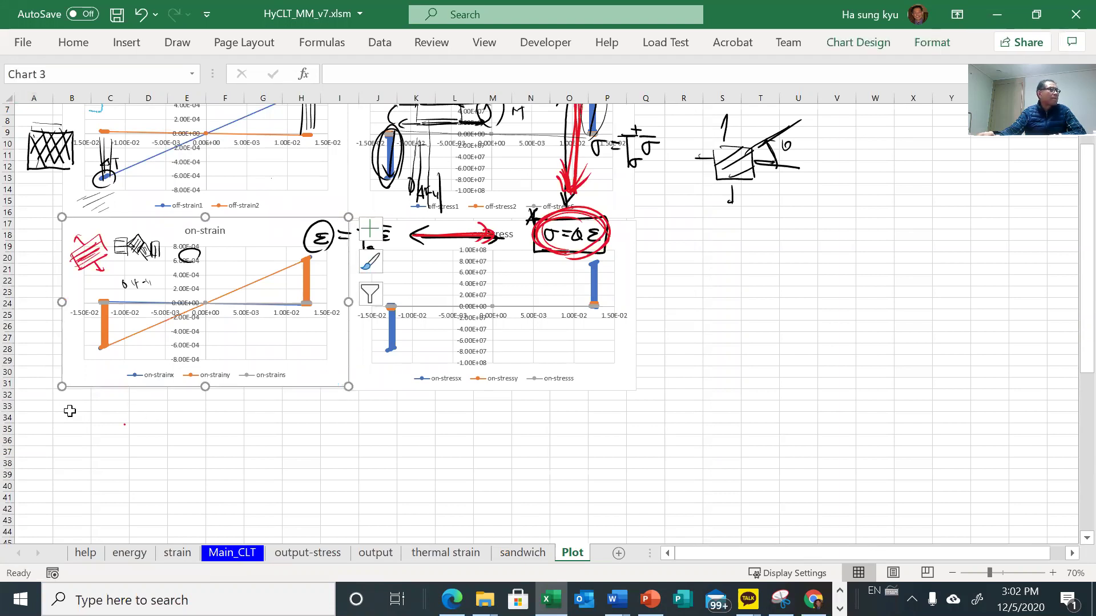
pyautogui.click(74, 410)
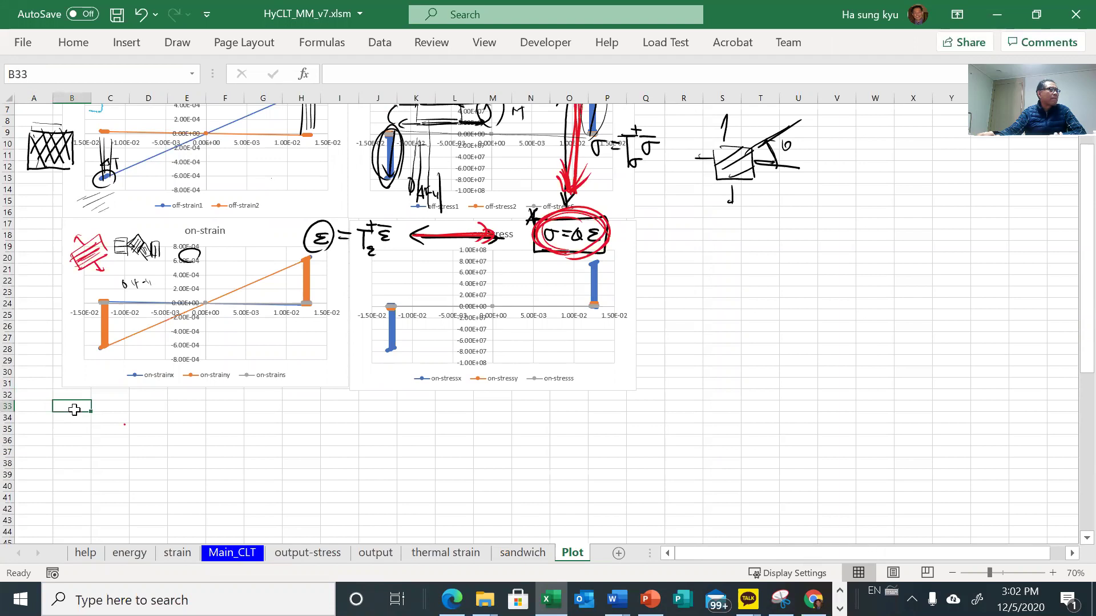
pyautogui.hotkey('ctrl', 'v')
# - Retitle the copied chart "strength ratio (Rbar)"
pyautogui.scroll(-2, 108, 420)
pyautogui.click(179, 343)
pyautogui.moveTo(180, 340); pyautogui.dragTo(221, 346)
pyautogui.write('stert')
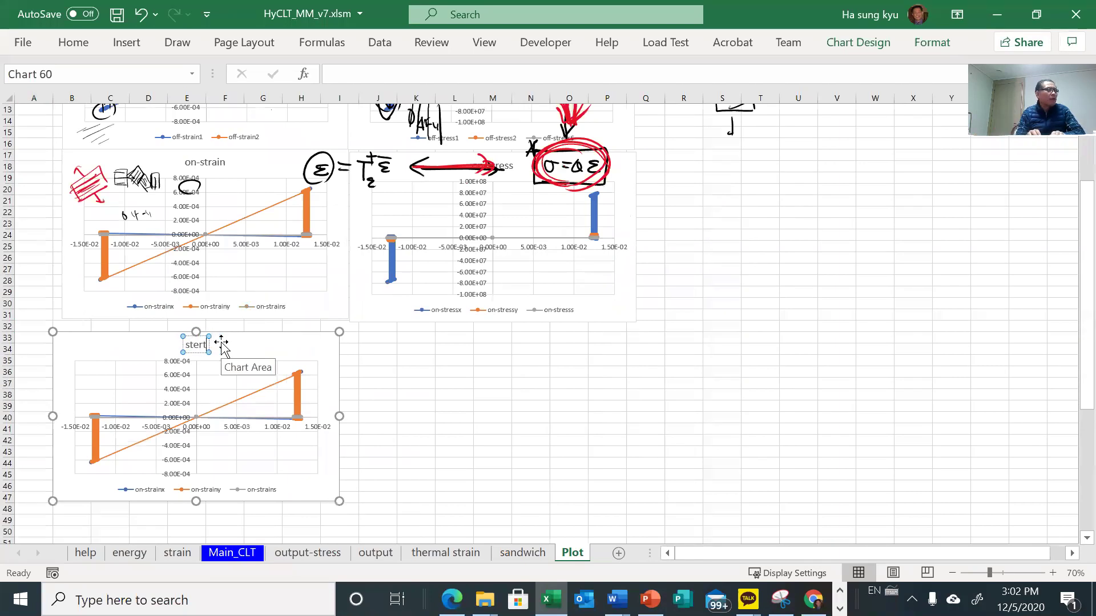
pyautogui.press('BackSpace')
pyautogui.press('BackSpace')
pyautogui.press('BackSpace')
pyautogui.write('rength ratio')
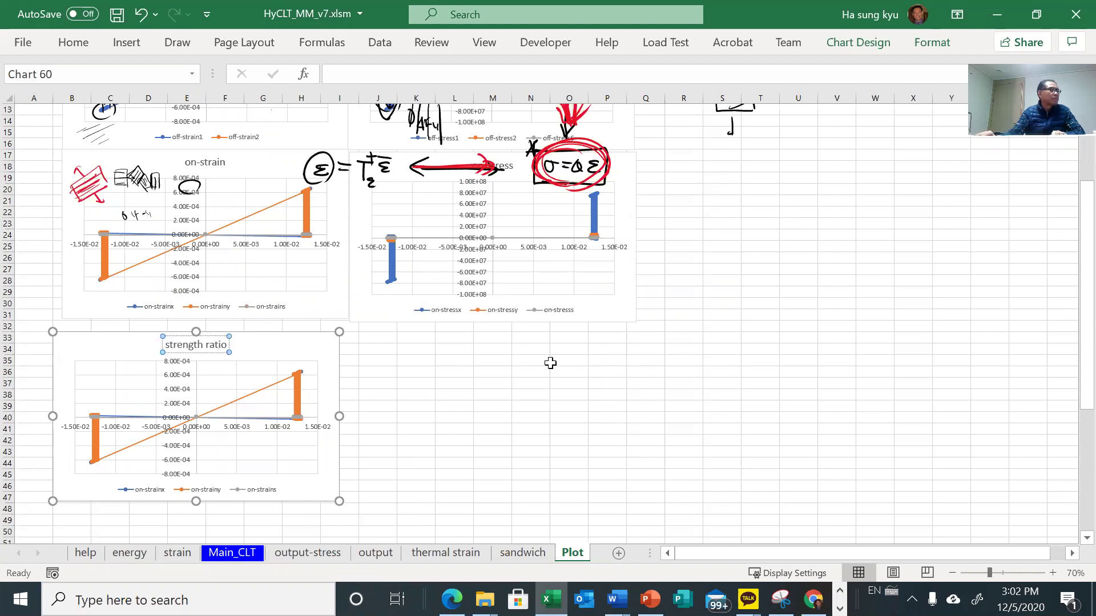
pyautogui.write(' (R')
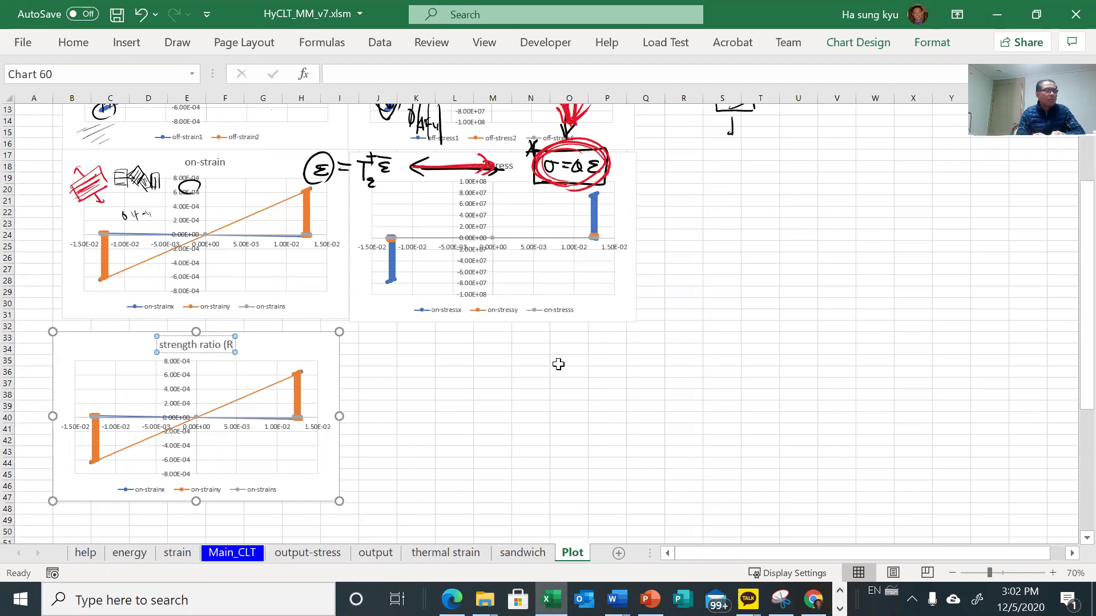
pyautogui.write('bar)')
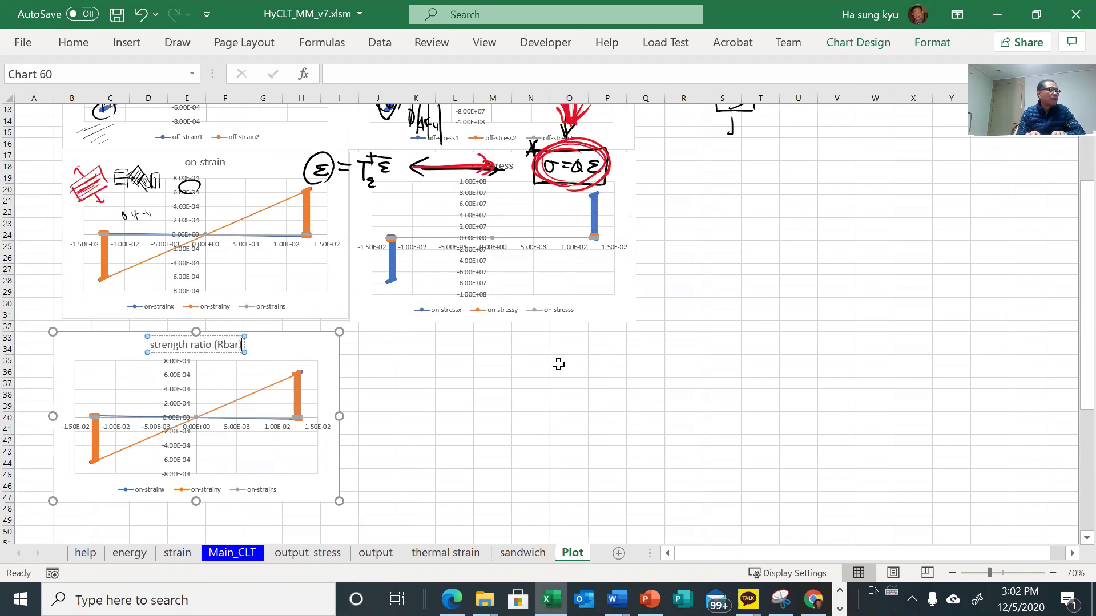
pyautogui.click(506, 475)
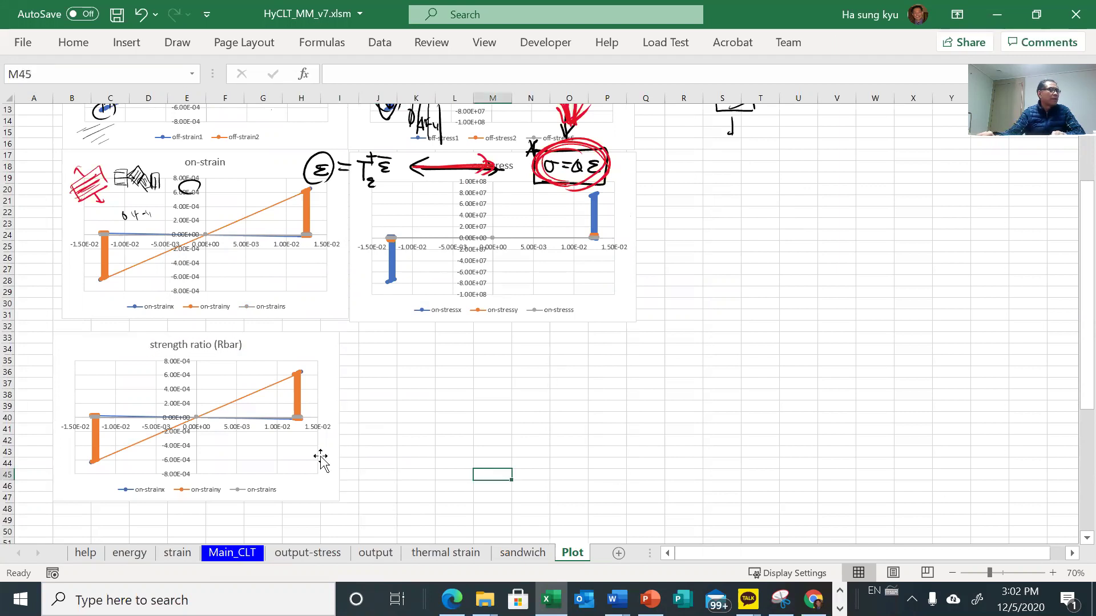
# - Delete the on-strainy and on-strainx series from the strength ratio (Rbar) chart
pyautogui.click(241, 406)
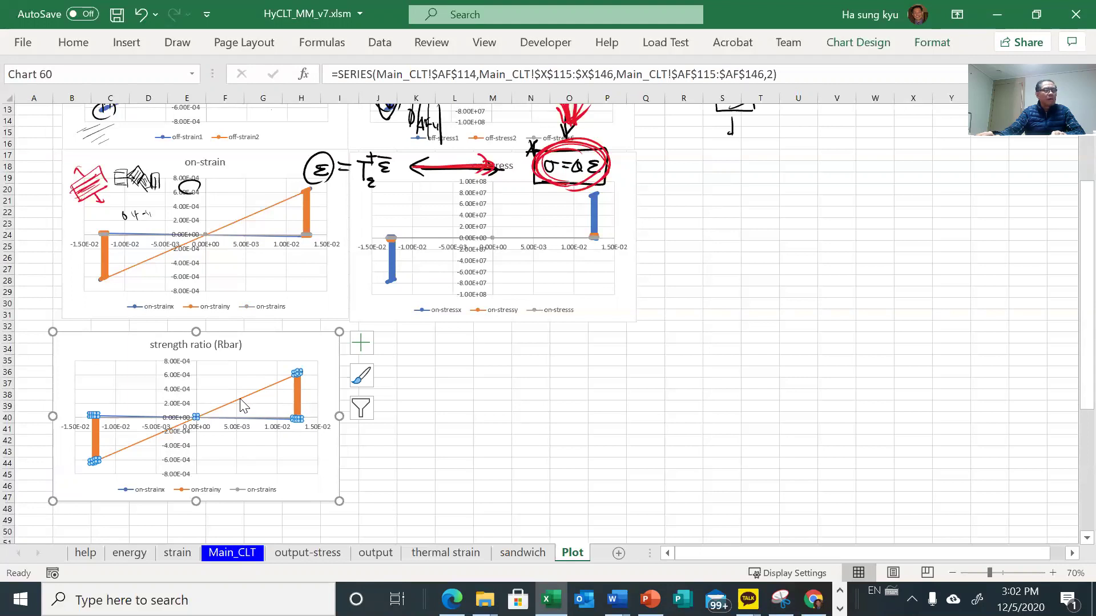
pyautogui.press('Delete')
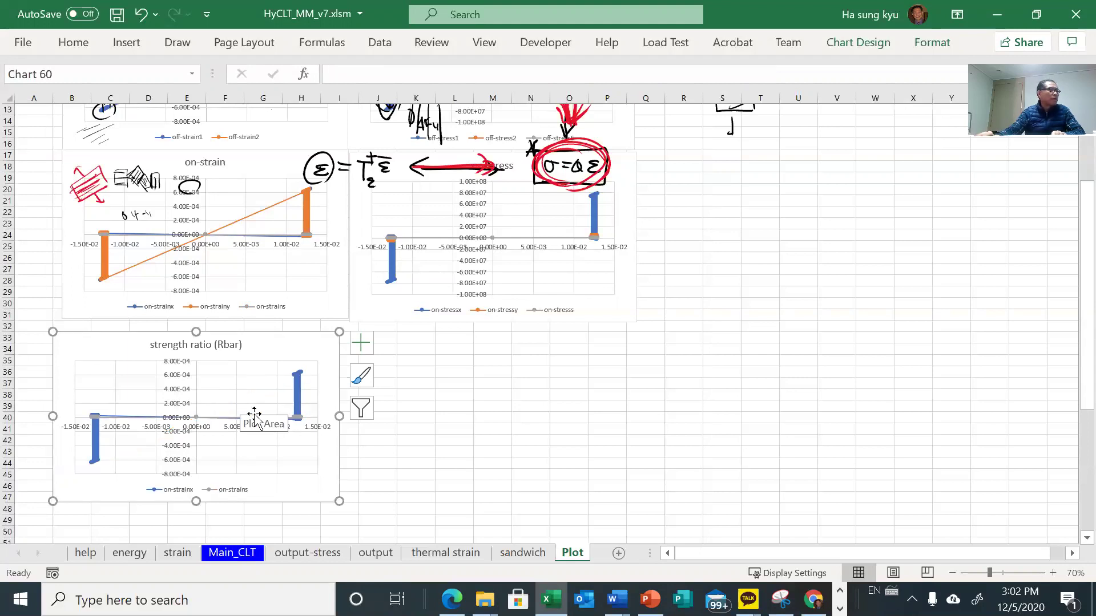
pyautogui.click(294, 407)
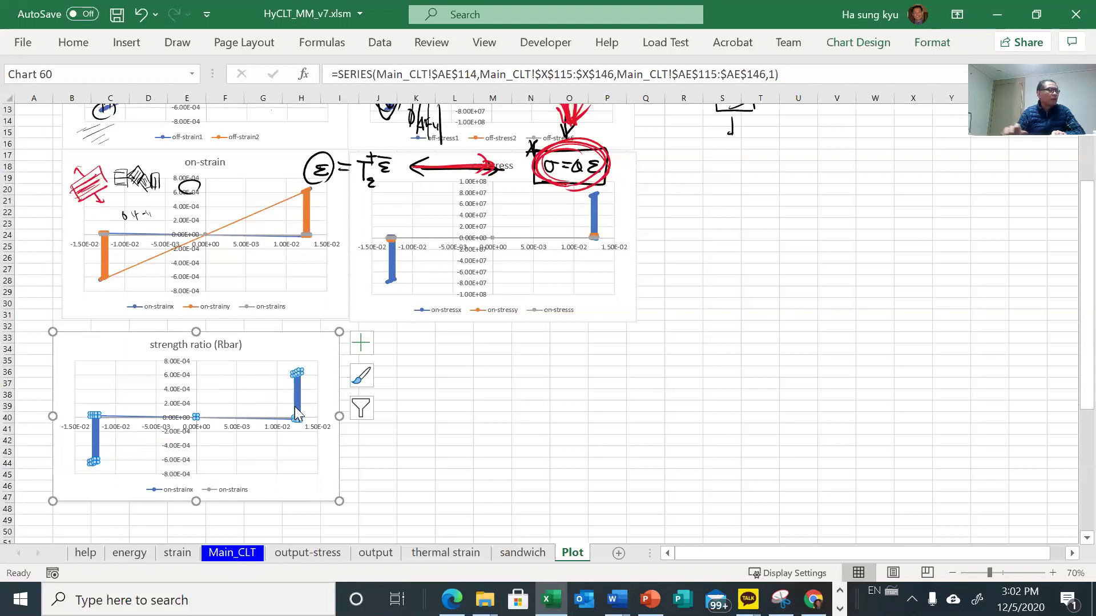
pyautogui.press('Delete')
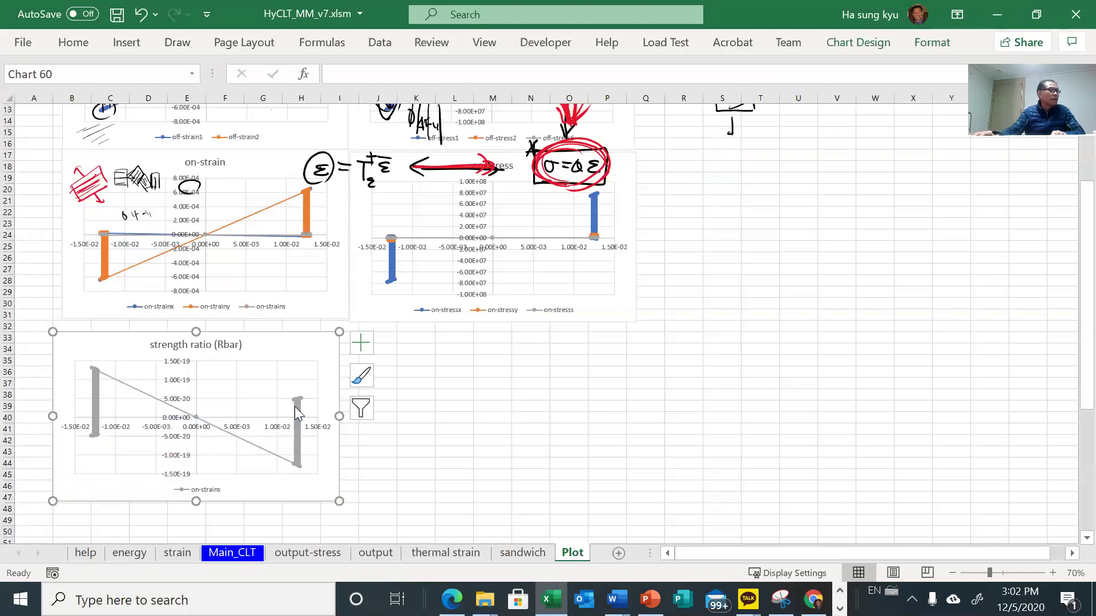
pyautogui.click(274, 455)
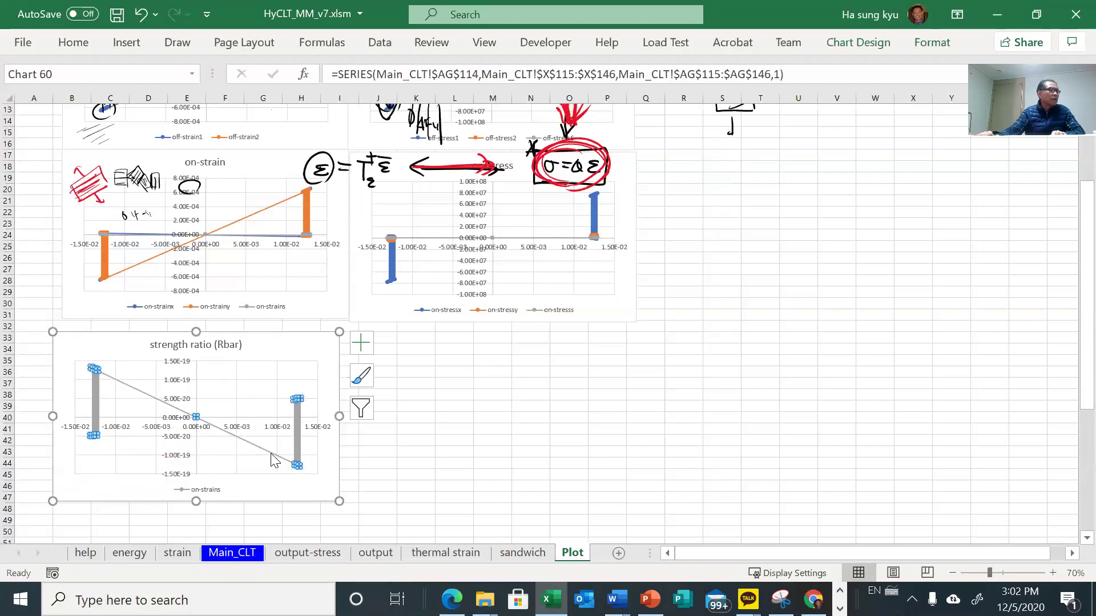
pyautogui.click(578, 80)
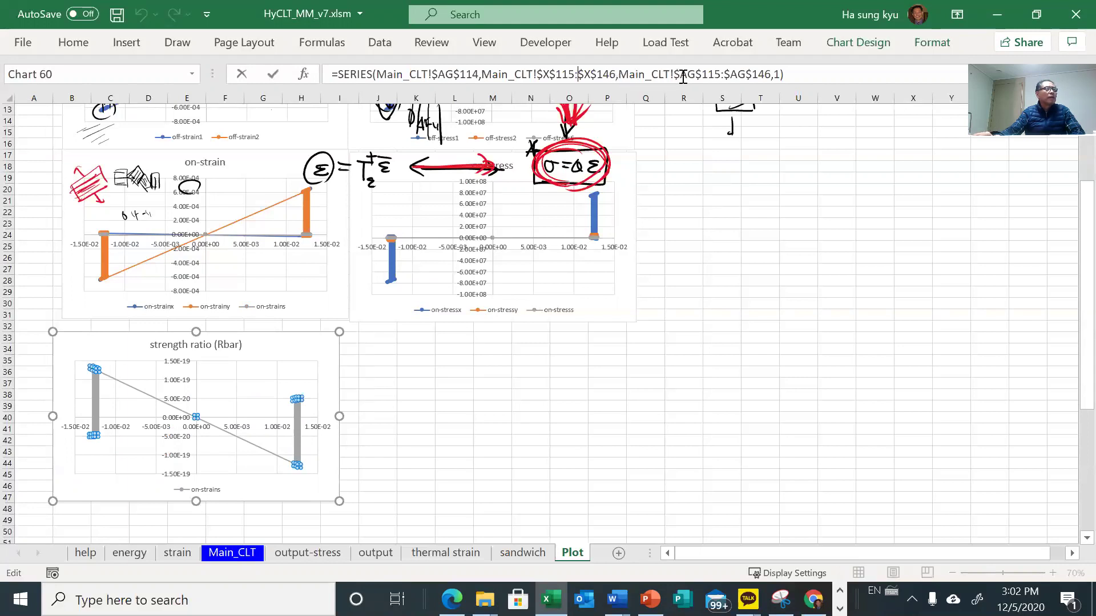
pyautogui.click(235, 558)
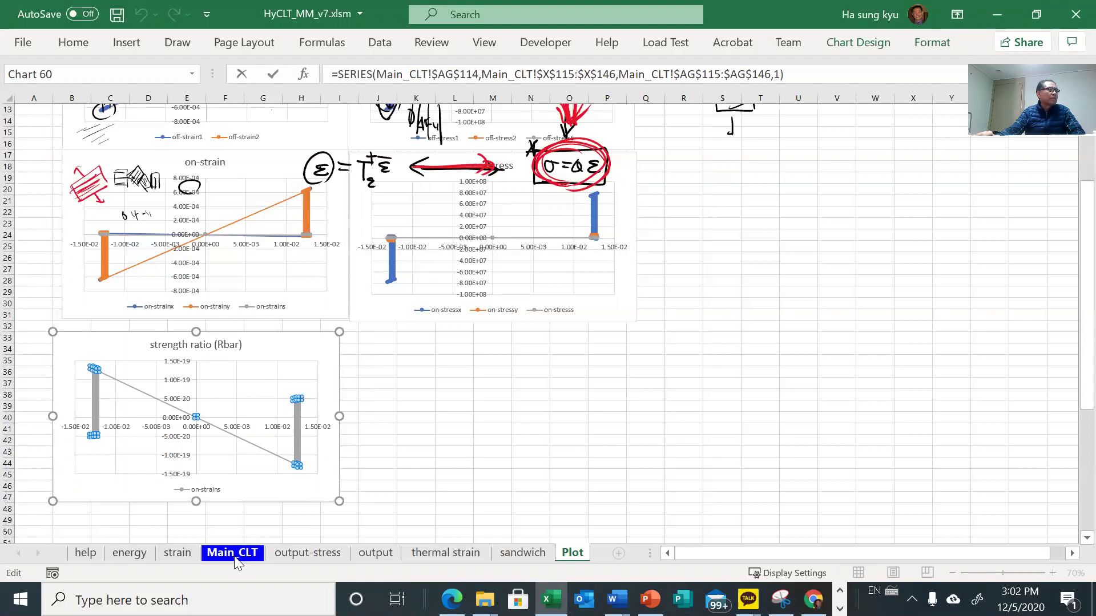
pyautogui.click(233, 553)
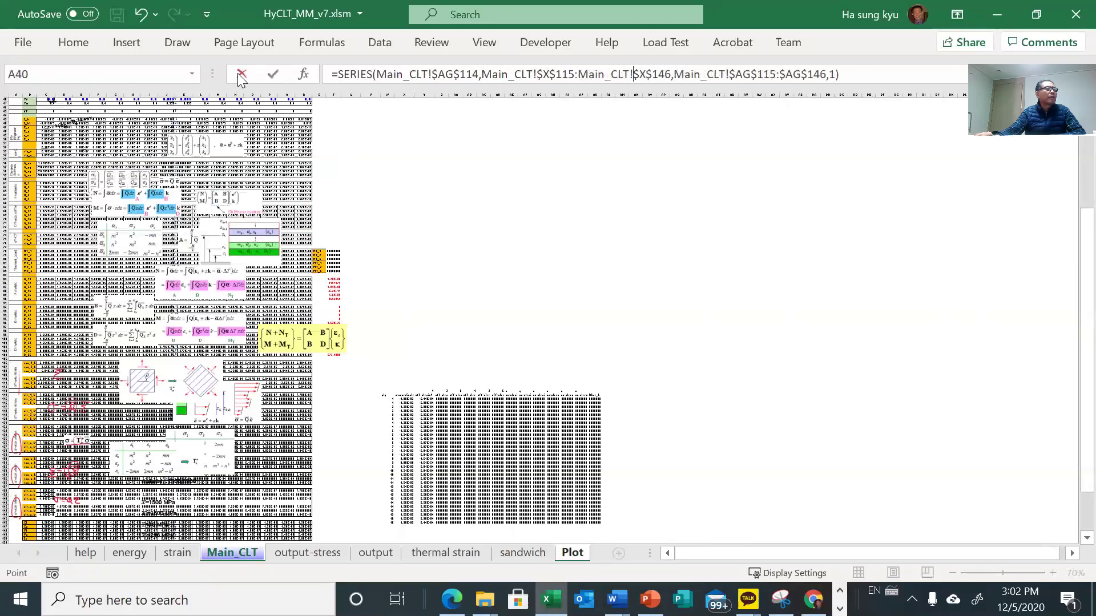
pyautogui.press('Return')
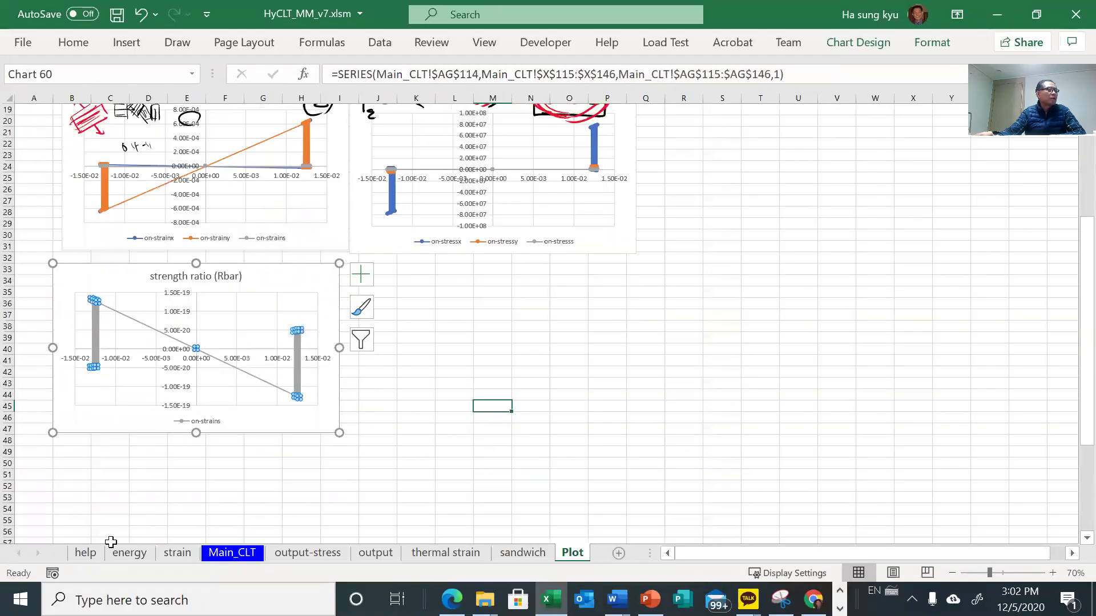
# - Check which columns of the Main_CLT ply results table hold the ply numbers, z-coordinates and Rbar_k values, and return to the Plot sheet
pyautogui.click(224, 552)
pyautogui.scroll(3, 512, 445)
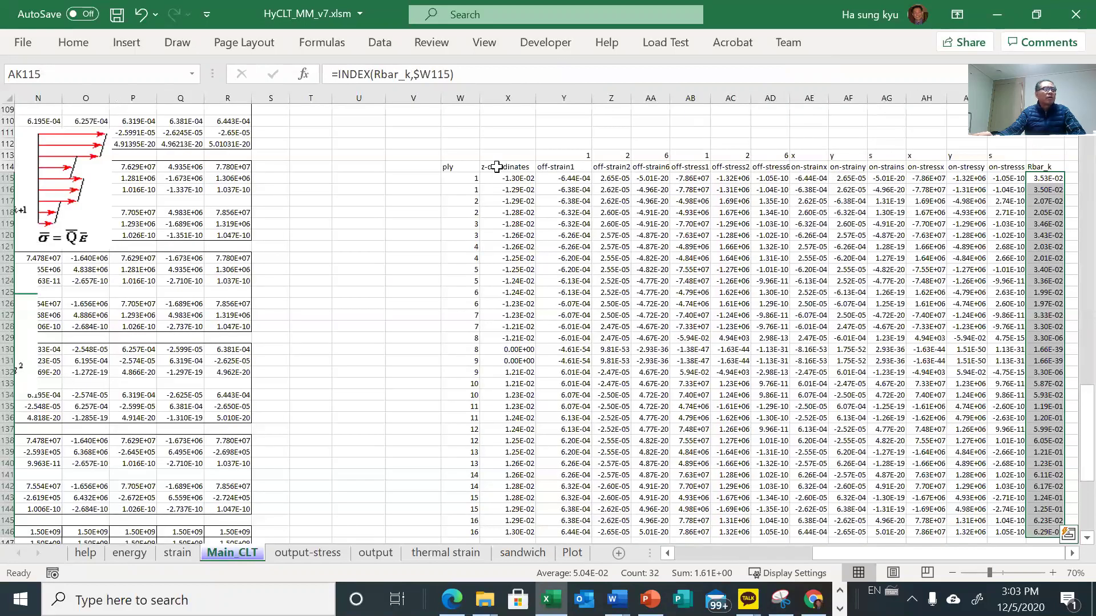
pyautogui.moveTo(450, 167); pyautogui.dragTo(448, 316)
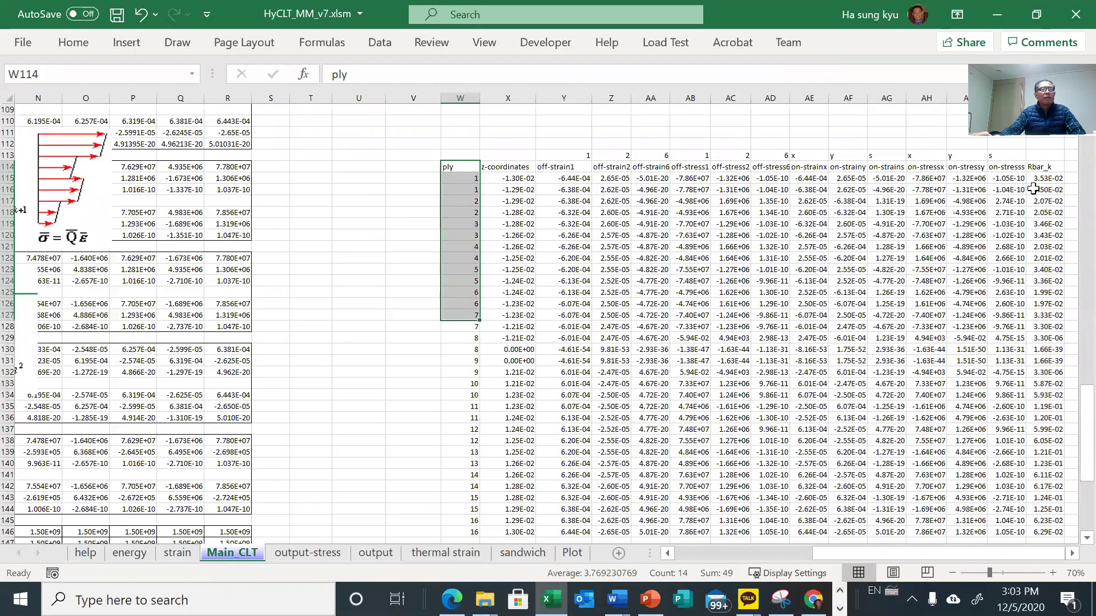
pyautogui.moveTo(1045, 167); pyautogui.dragTo(1044, 213)
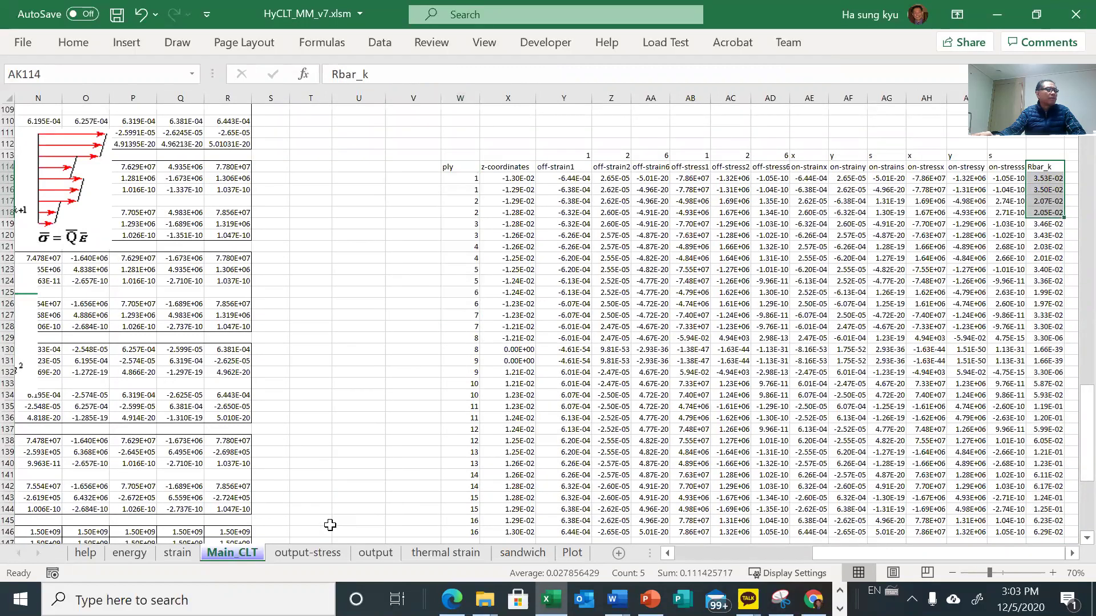
pyautogui.click(579, 555)
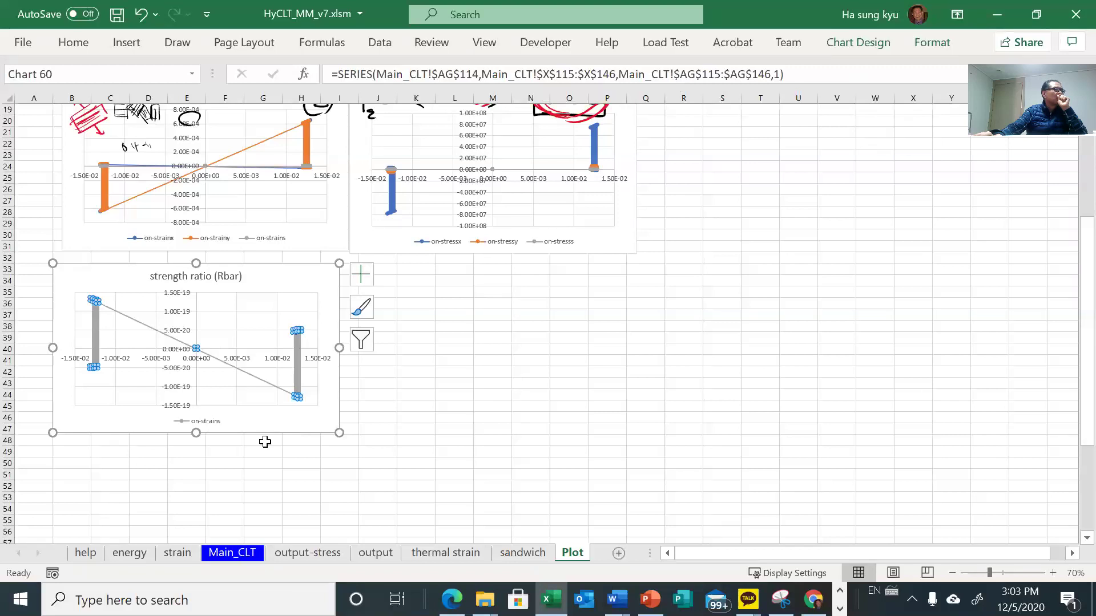
pyautogui.scroll(2, 418, 374)
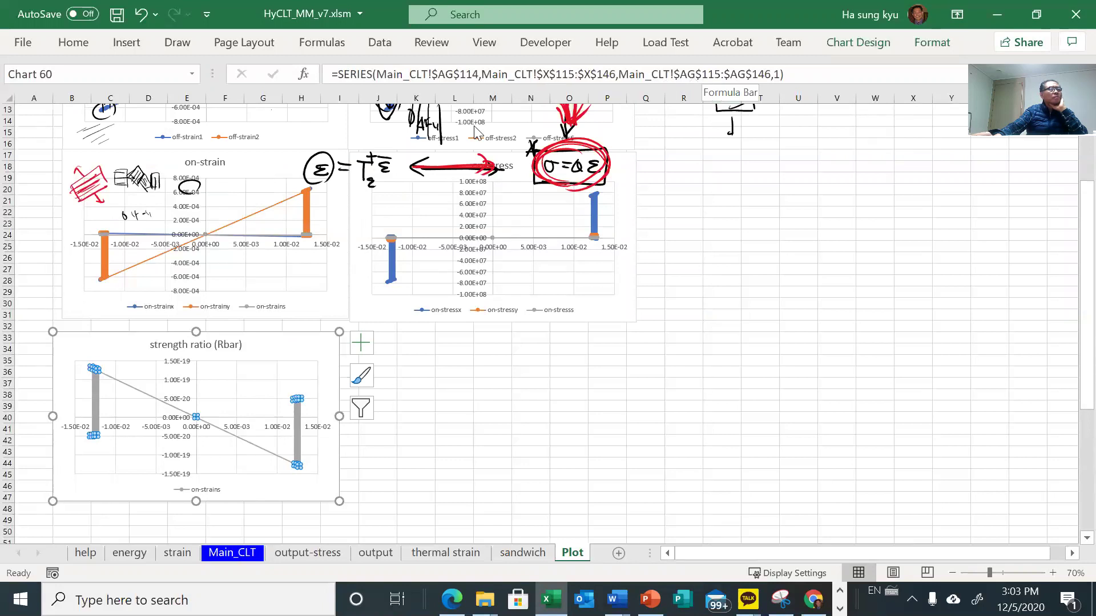
pyautogui.click(232, 552)
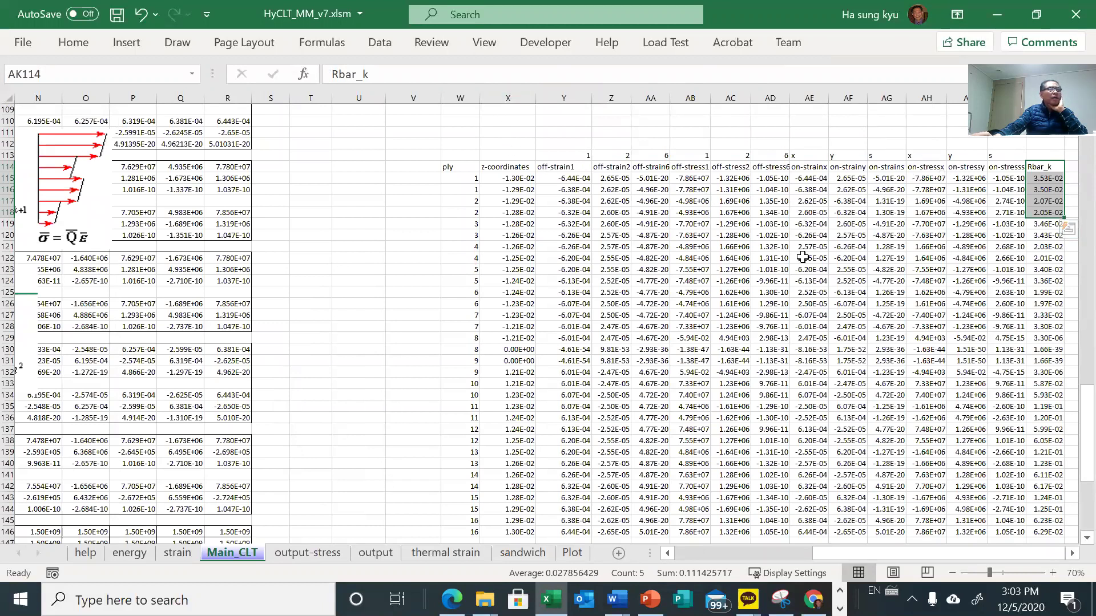
pyautogui.click(568, 555)
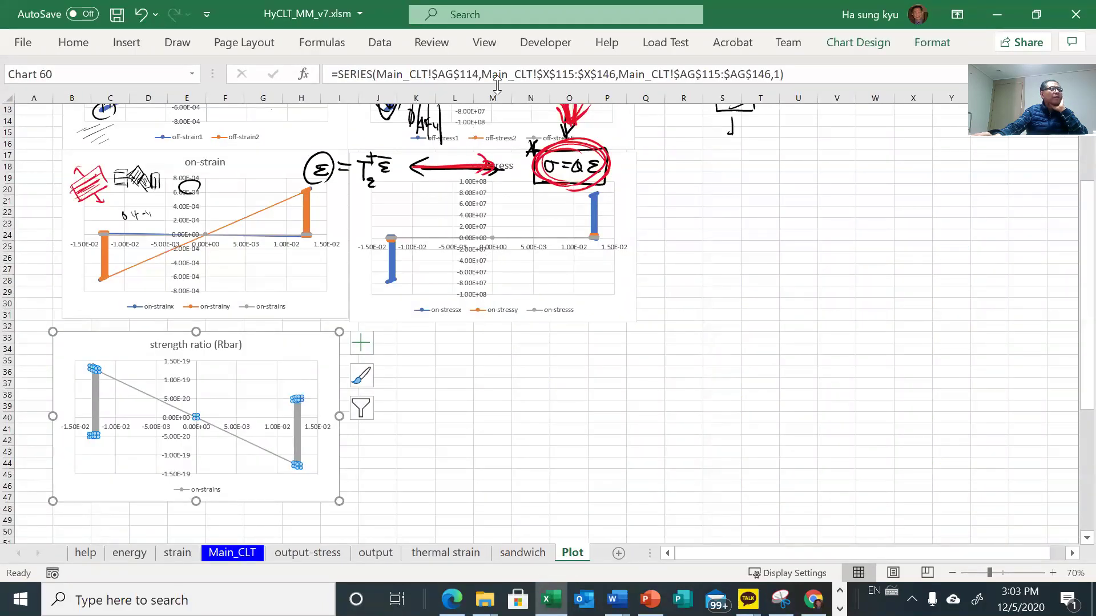
# - Repoint the strength ratio (Rbar) chart series to Main_CLT column AK, using AK114 as its name and AK115:AK146 as its y-values
pyautogui.click(556, 75)
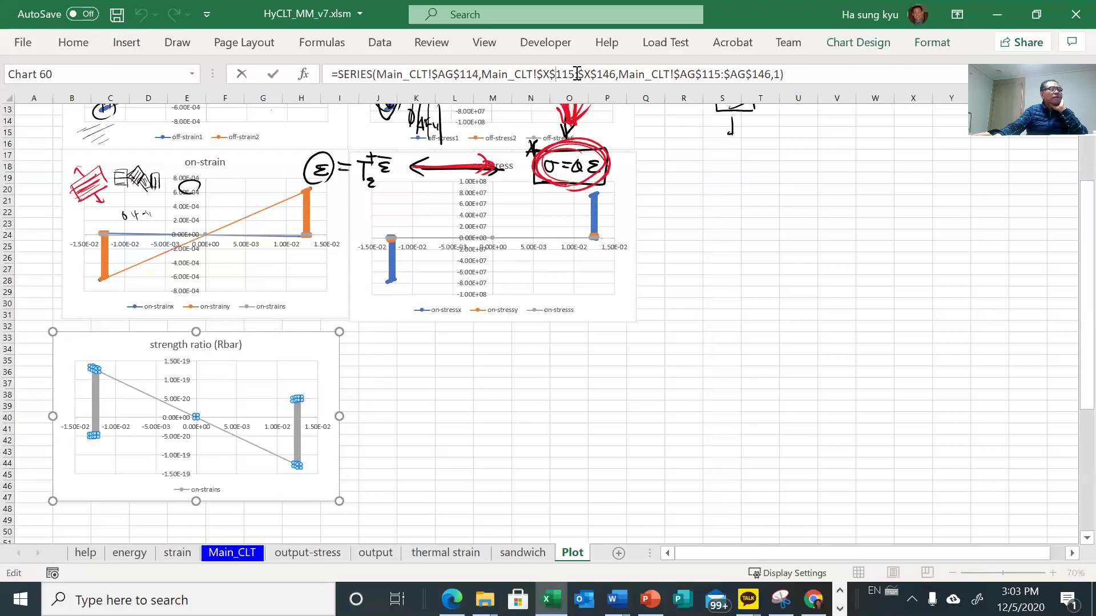
pyautogui.moveTo(544, 74); pyautogui.dragTo(602, 76)
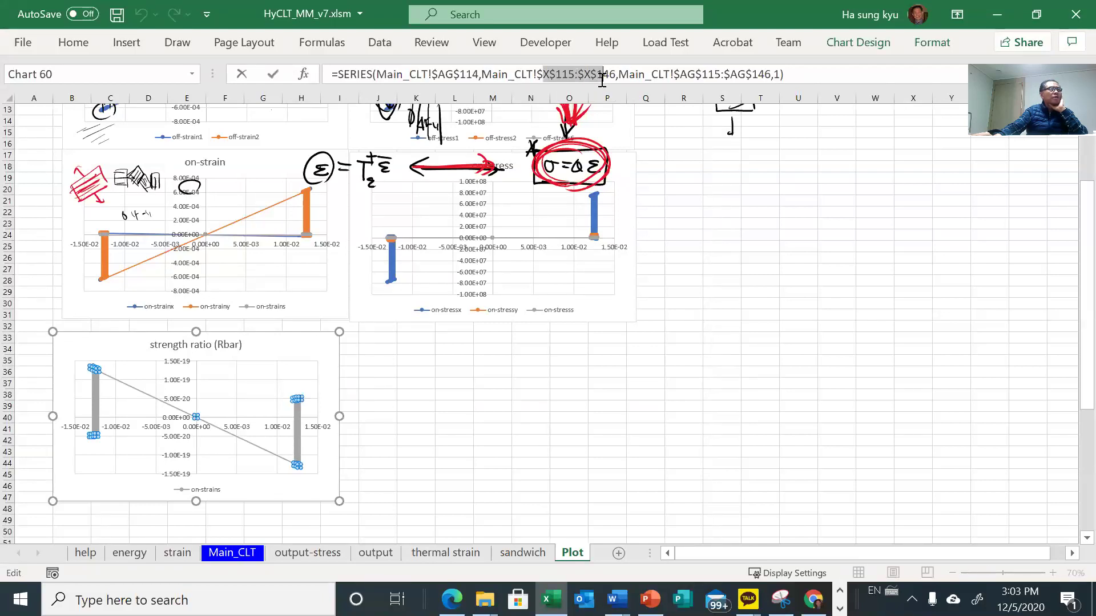
pyautogui.click(696, 76)
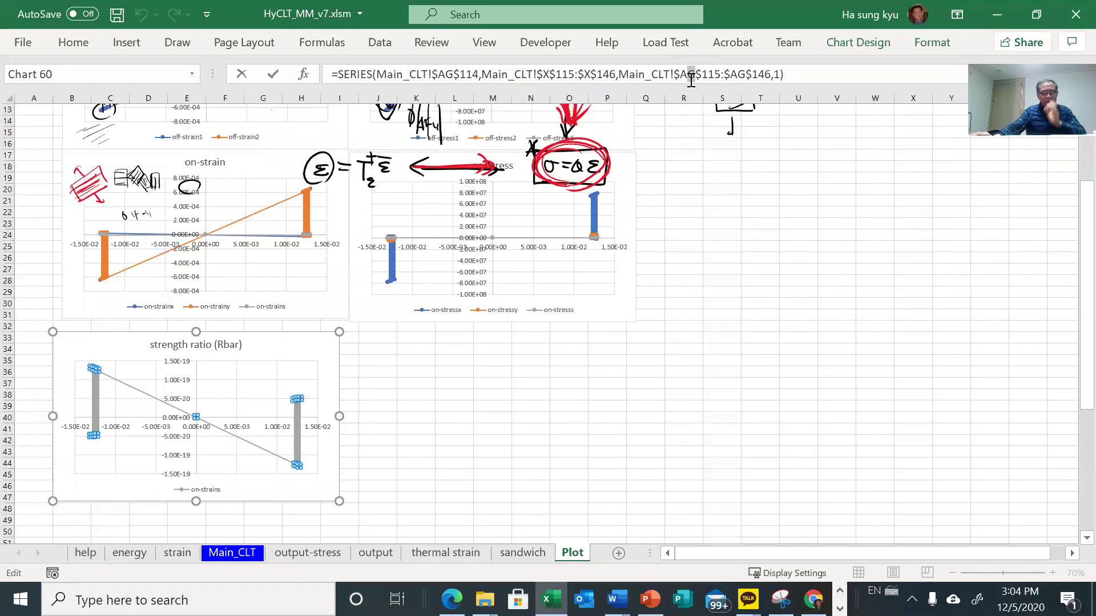
pyautogui.press('BackSpace')
pyautogui.write('K')
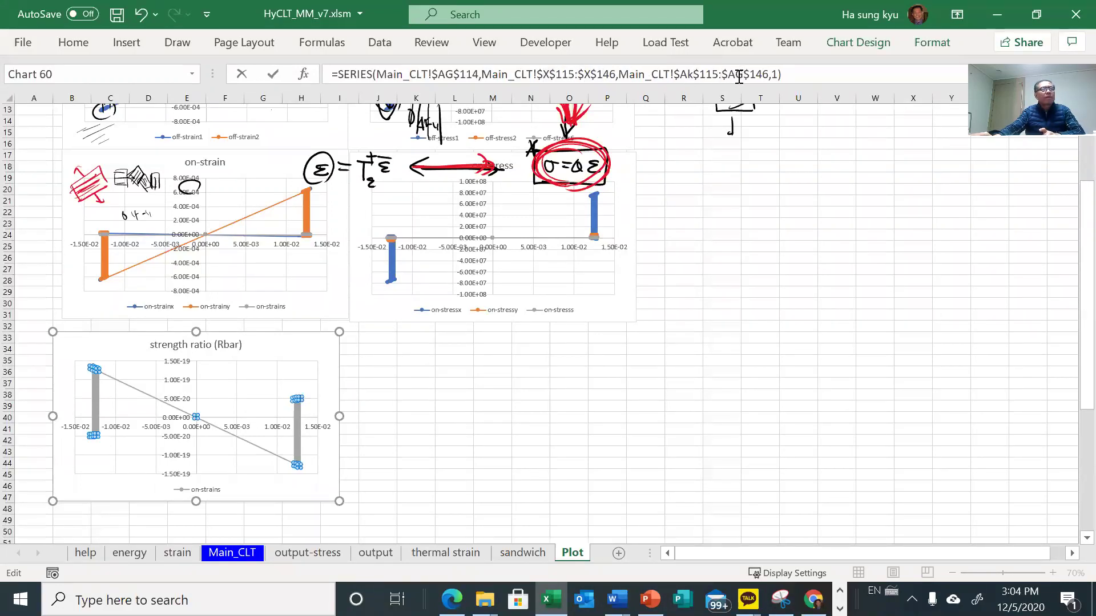
pyautogui.click(741, 76)
pyautogui.press('BackSpace')
pyautogui.write('k')
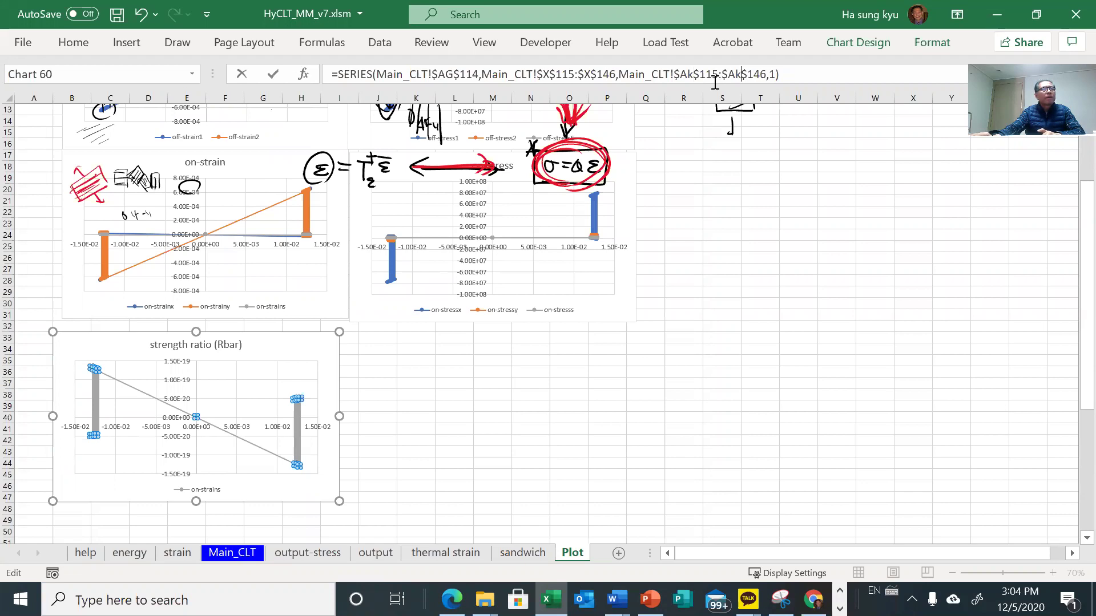
pyautogui.click(453, 73)
pyautogui.press('BackSpace')
pyautogui.write('k')
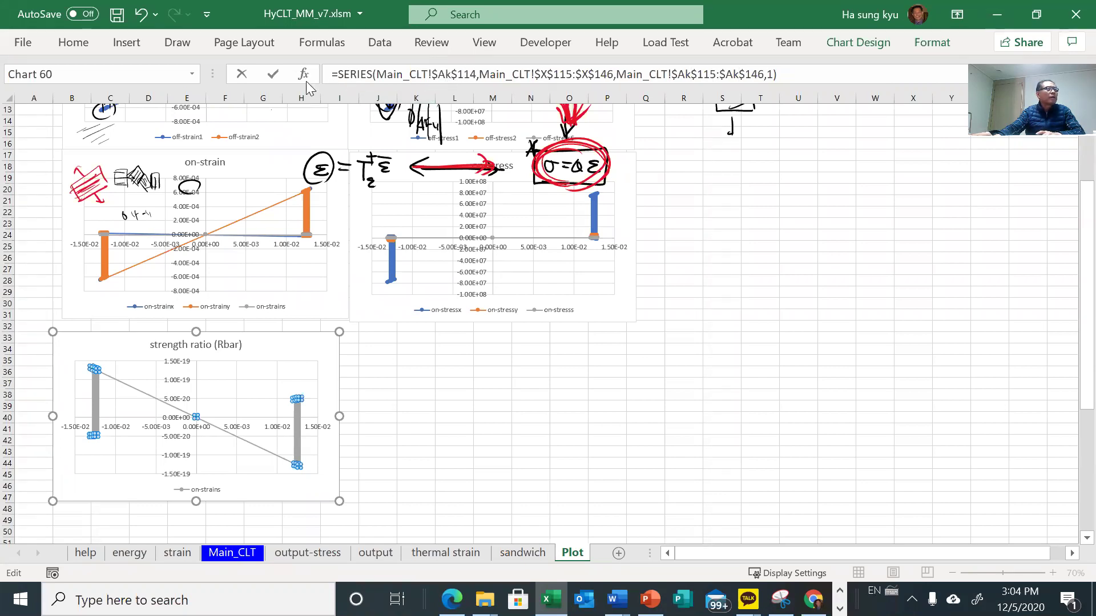
pyautogui.click(272, 75)
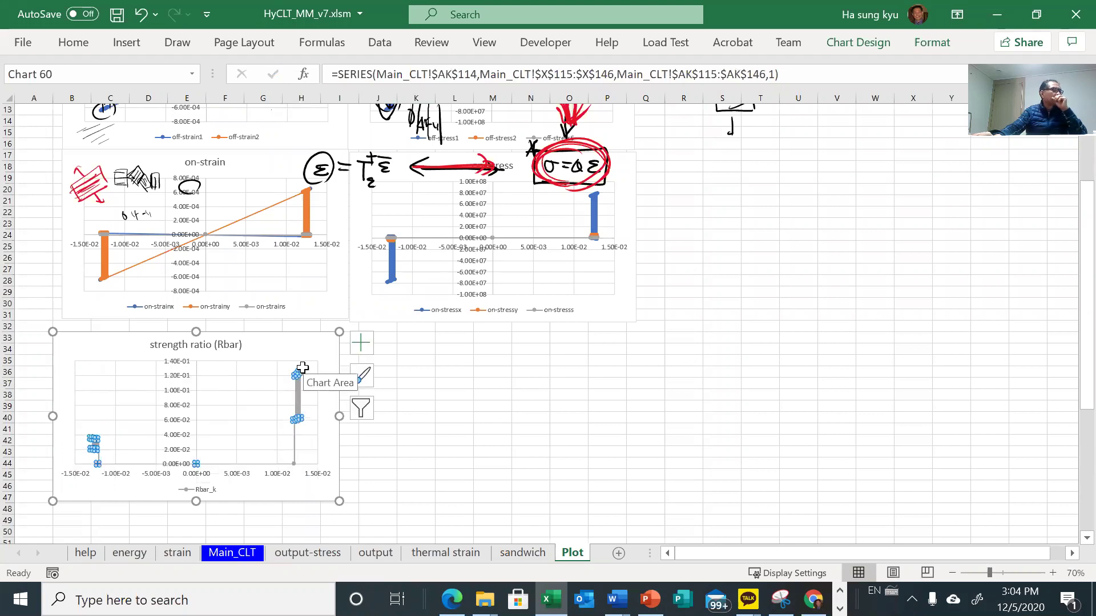
pyautogui.click(419, 421)
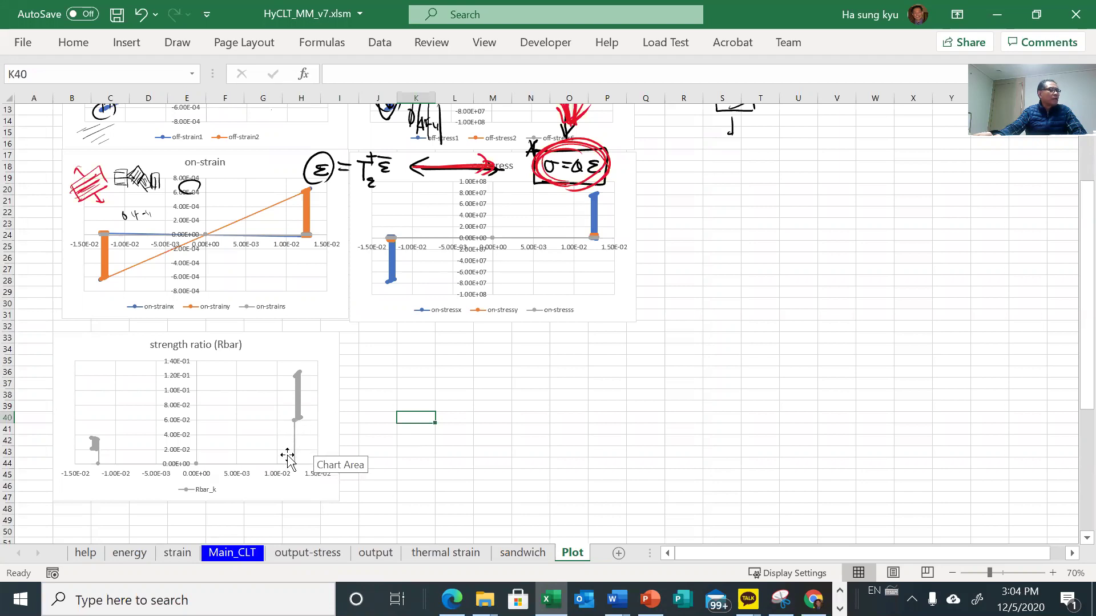
pyautogui.moveTo(298, 467)
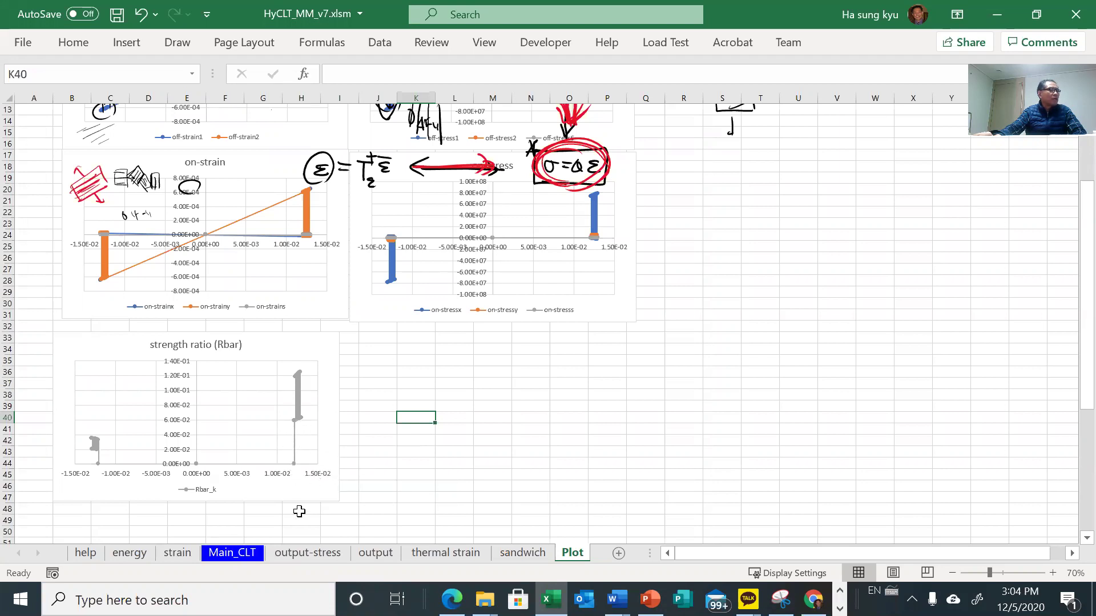
pyautogui.scroll(1, 243, 411)
pyautogui.scroll(-1, 261, 400)
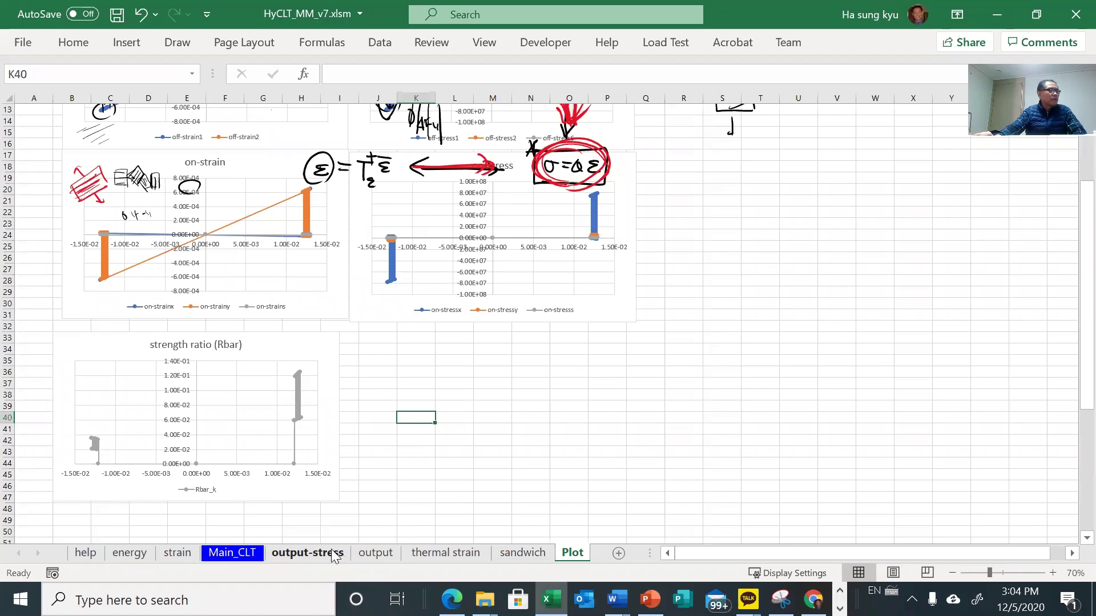
# - Open a second window of the workbook from the Main_CLT sheet and arrange the two windows side by side
pyautogui.click(228, 553)
pyautogui.moveTo(833, 553); pyautogui.dragTo(560, 530)
pyautogui.scroll(4, 451, 396)
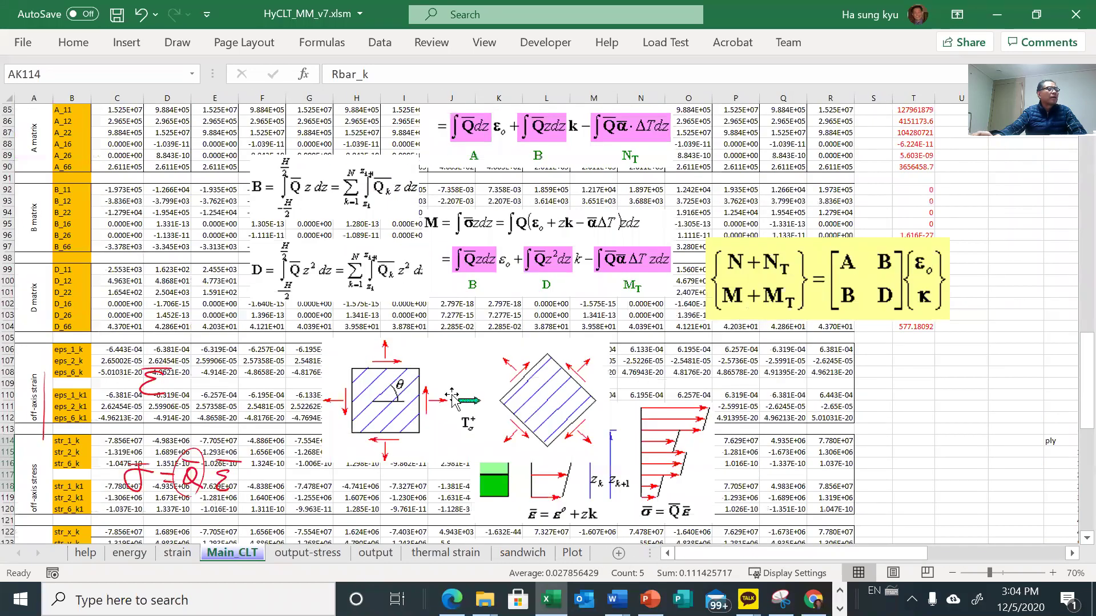
pyautogui.scroll(5, 451, 396)
pyautogui.click(477, 45)
pyautogui.click(730, 72)
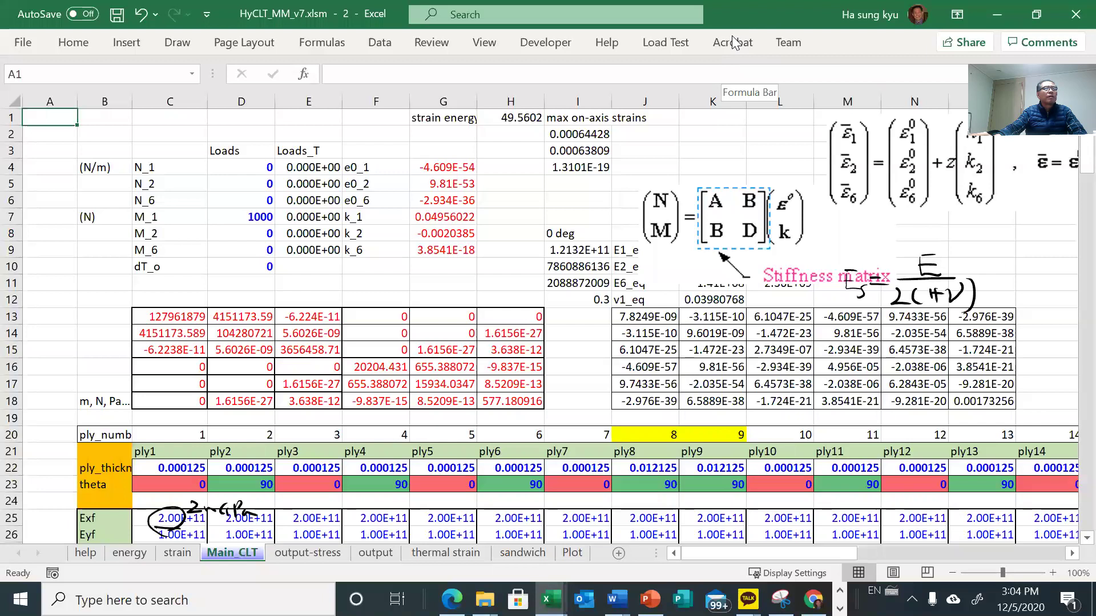
pyautogui.press('super+Right')
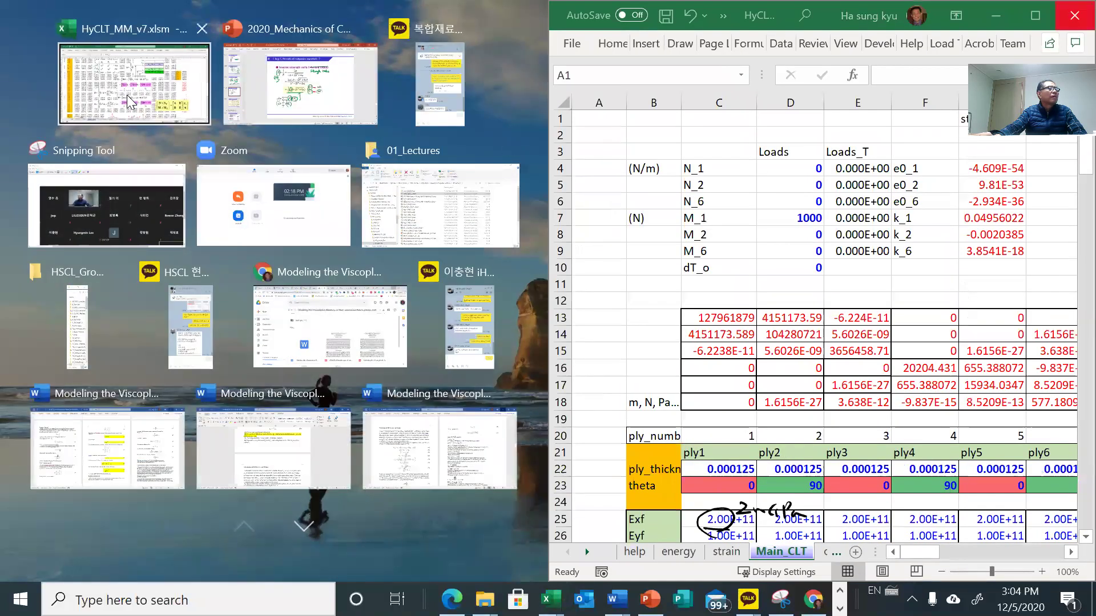
pyautogui.click(130, 102)
pyautogui.click(187, 328)
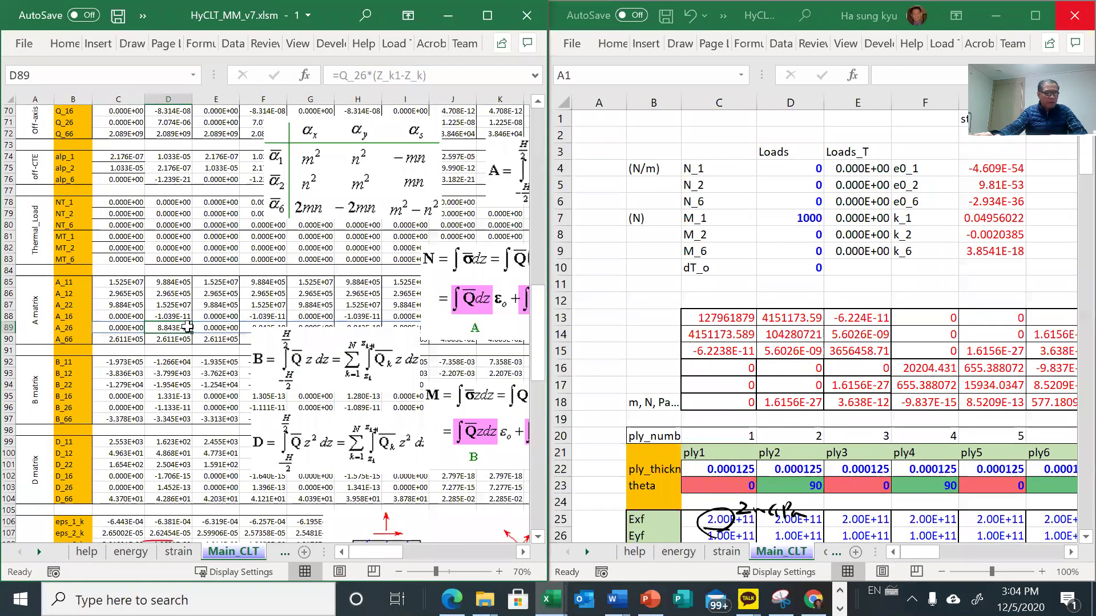
# - Zoom out the Main_CLT window and show the Plot sheet's strength ratio (Rbar) chart in the second window
pyautogui.scroll(-2, 188, 328)
pyautogui.scroll(1, 186, 326)
pyautogui.click(587, 552)
pyautogui.click(587, 551)
pyautogui.click(587, 551)
pyautogui.click(586, 551)
pyautogui.click(586, 552)
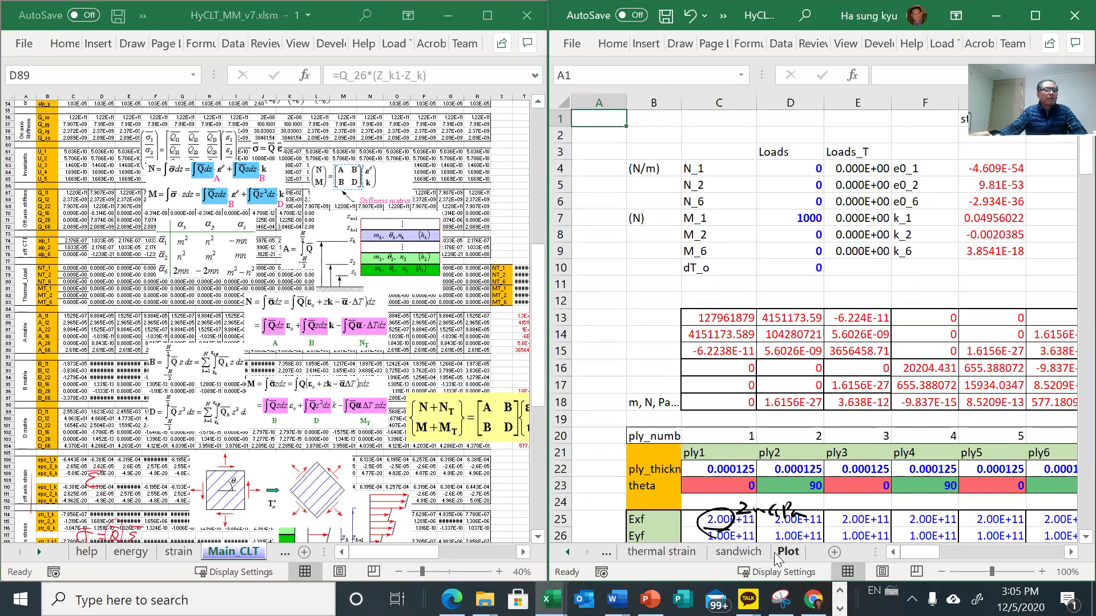
pyautogui.click(788, 552)
pyautogui.scroll(-6, 725, 428)
pyautogui.keyDown('ctrl'); pyautogui.scroll(1, 722, 434); pyautogui.keyUp('ctrl')
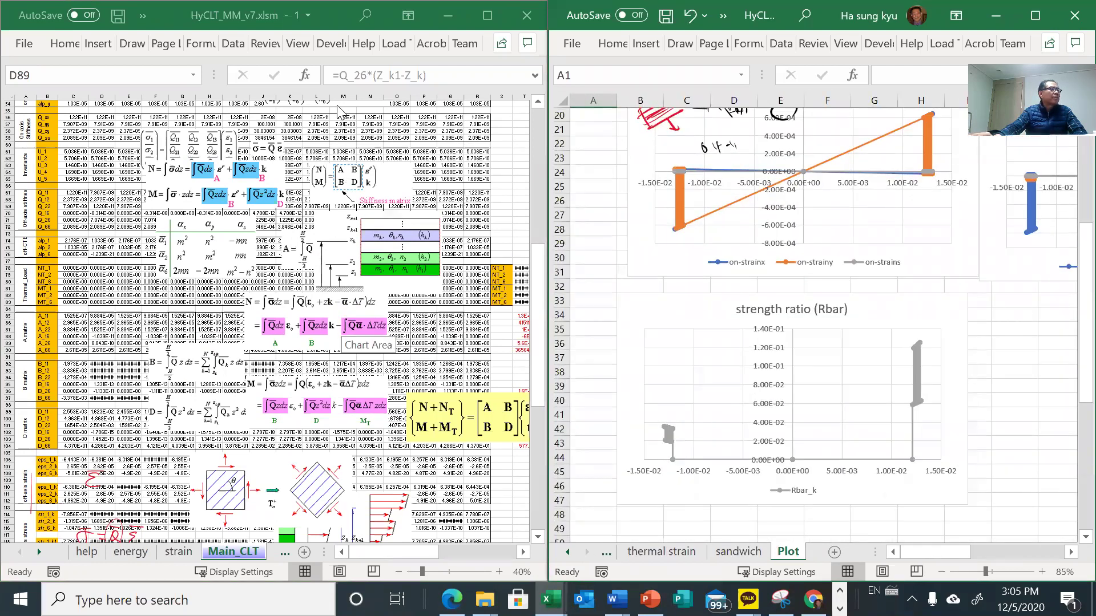
# - Copy ply 1's thickness of 0.000125 across all 16 plies in the ply thickness row of Main_CLT
pyautogui.click(343, 125)
pyautogui.scroll(12, 340, 134)
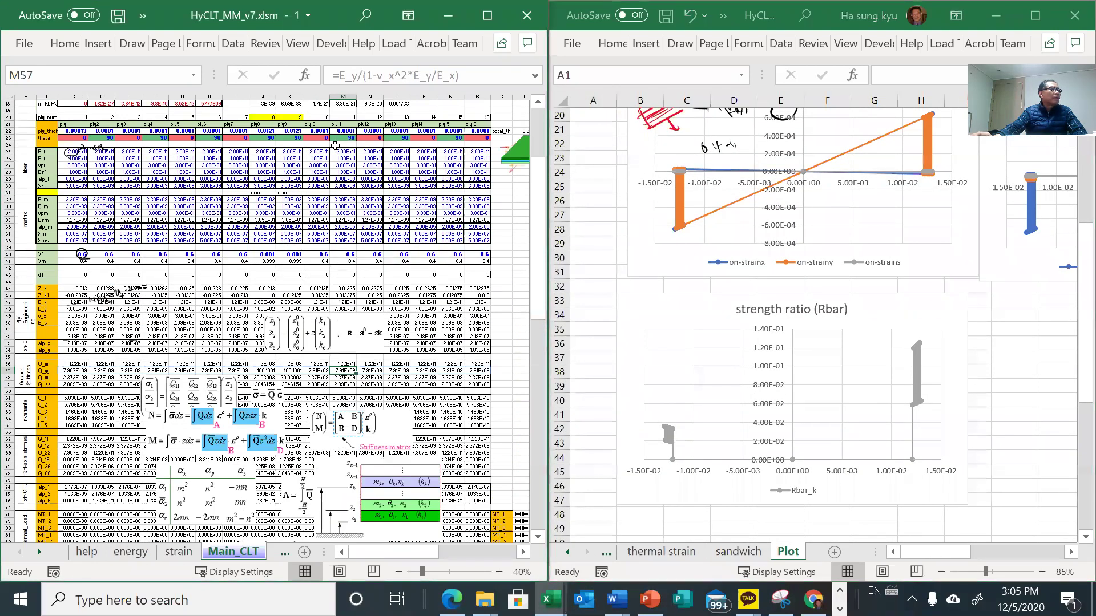
pyautogui.scroll(6, 335, 146)
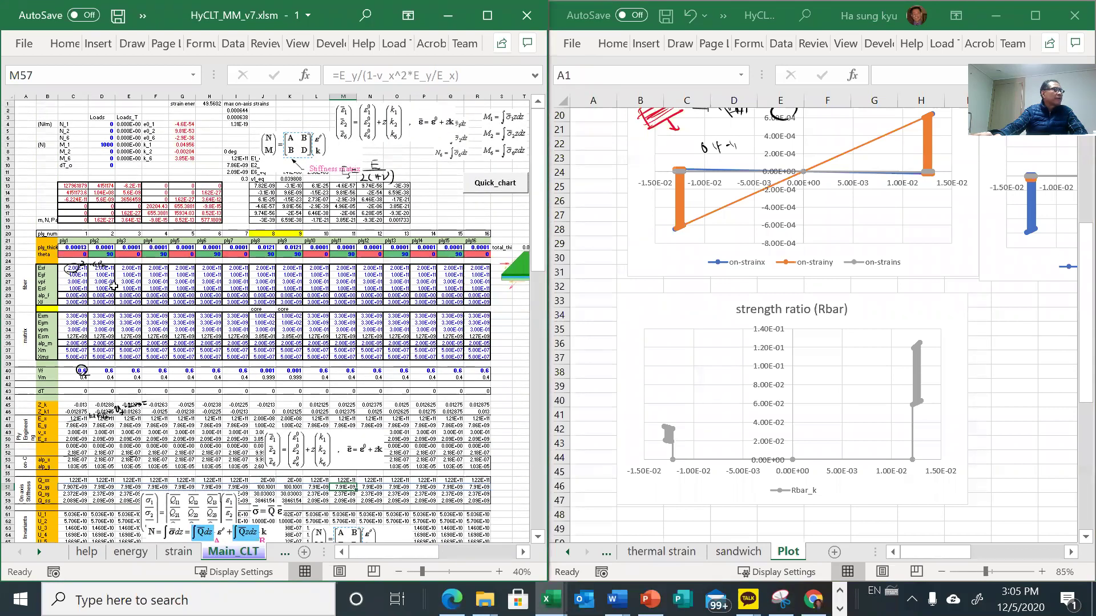
pyautogui.click(76, 253)
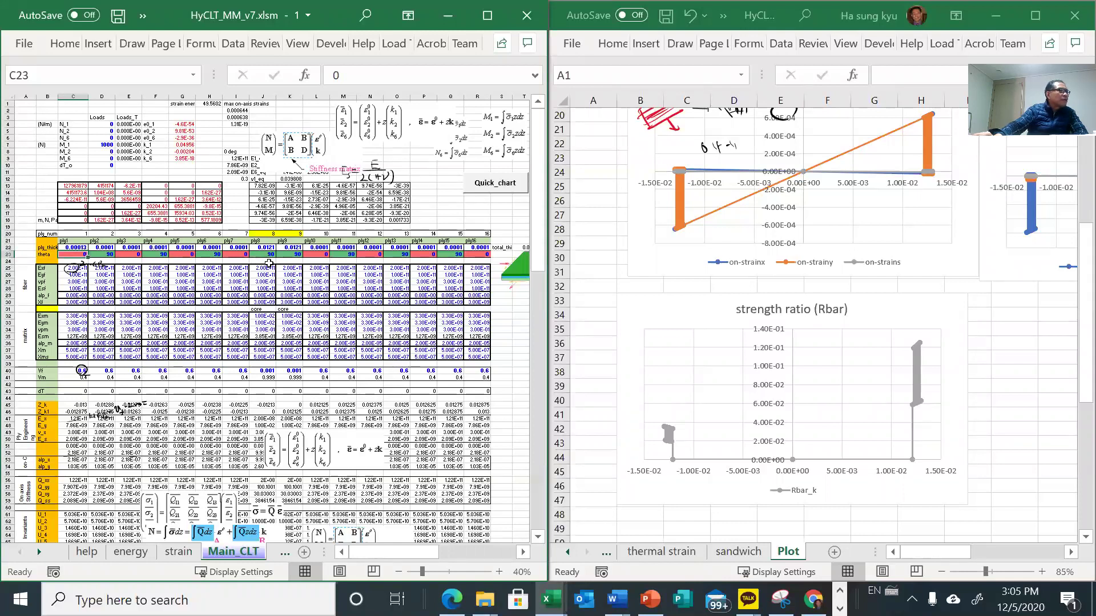
pyautogui.moveTo(268, 247); pyautogui.dragTo(294, 248)
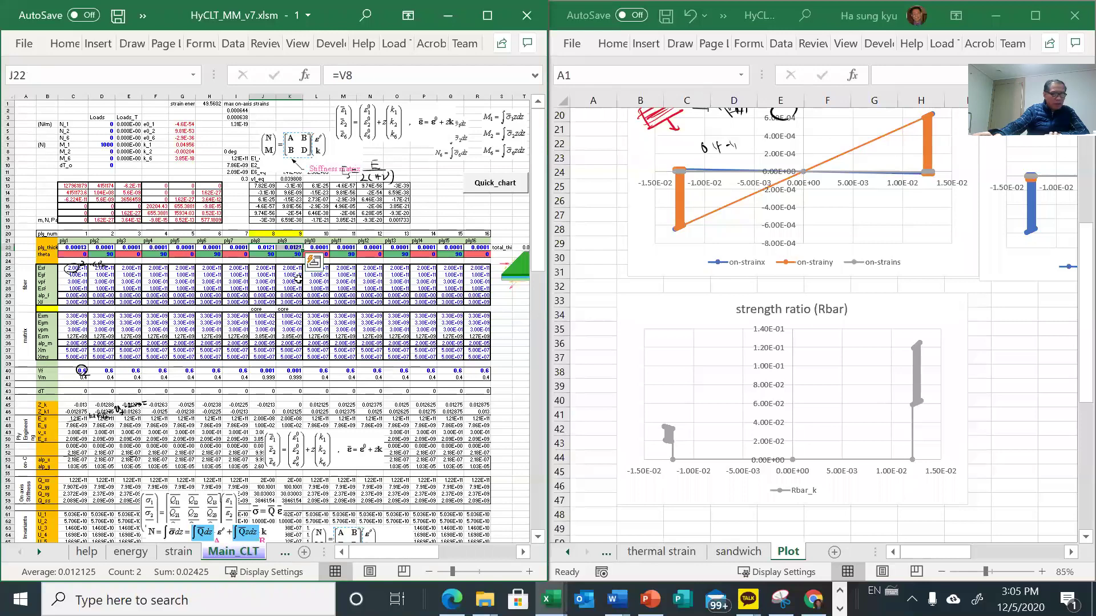
pyautogui.scroll(2, 298, 279)
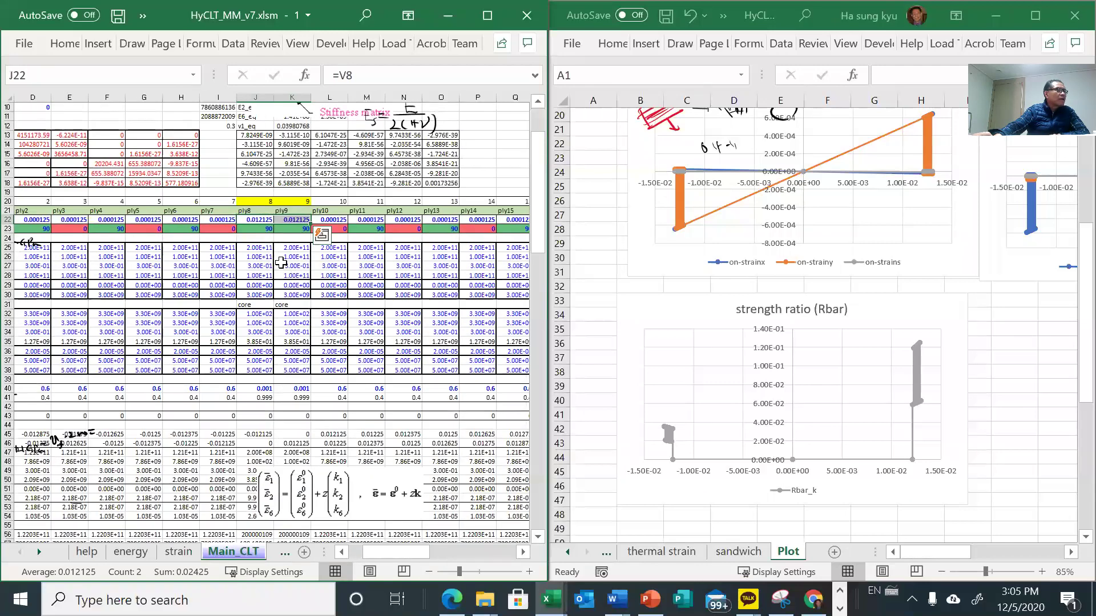
pyautogui.scroll(-2, 258, 238)
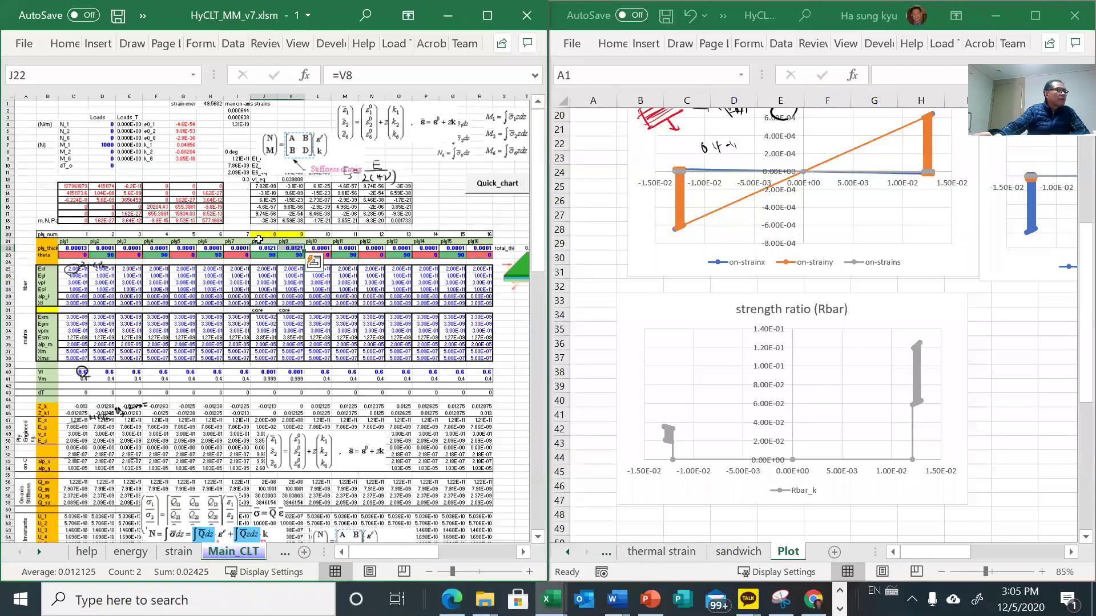
pyautogui.click(78, 247)
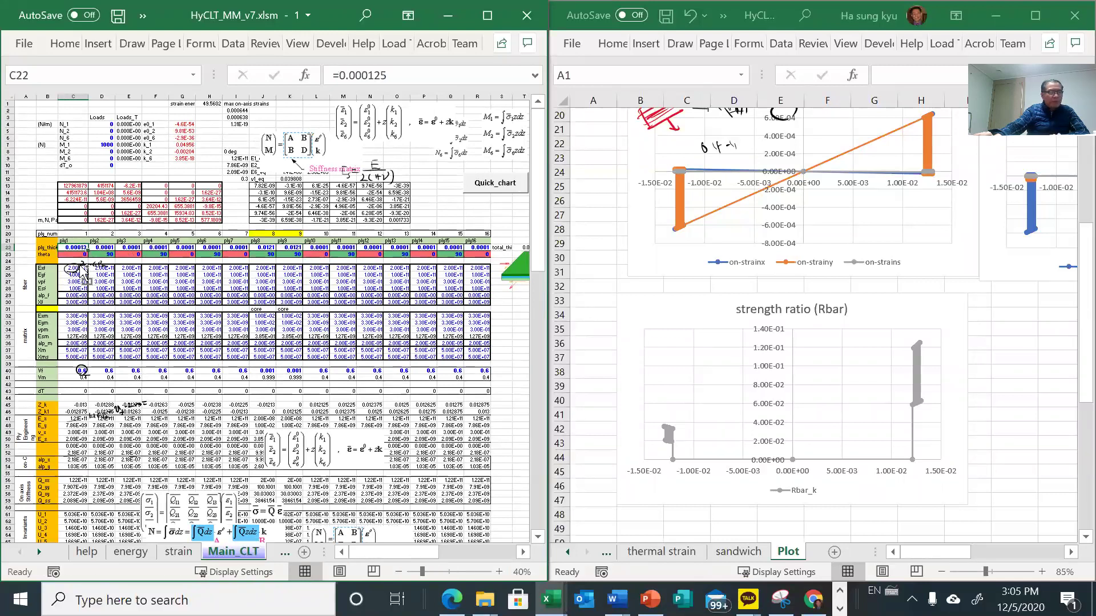
pyautogui.hotkey('ctrl', 'c')
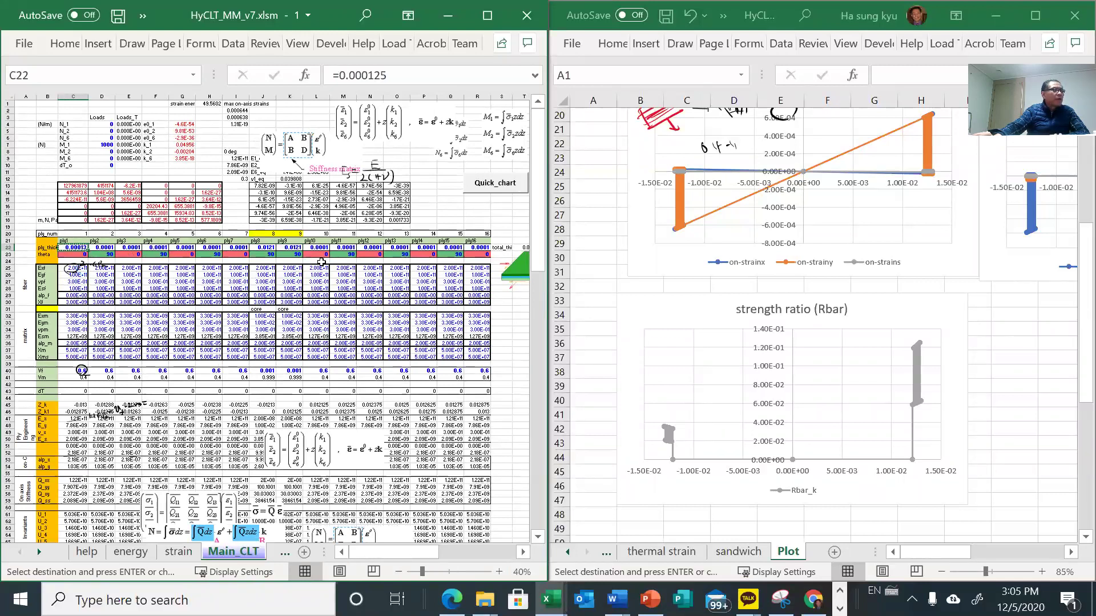
pyautogui.keyDown('shift'); pyautogui.click(474, 250); pyautogui.keyUp('shift')
pyautogui.hotkey('ctrl', 'v')
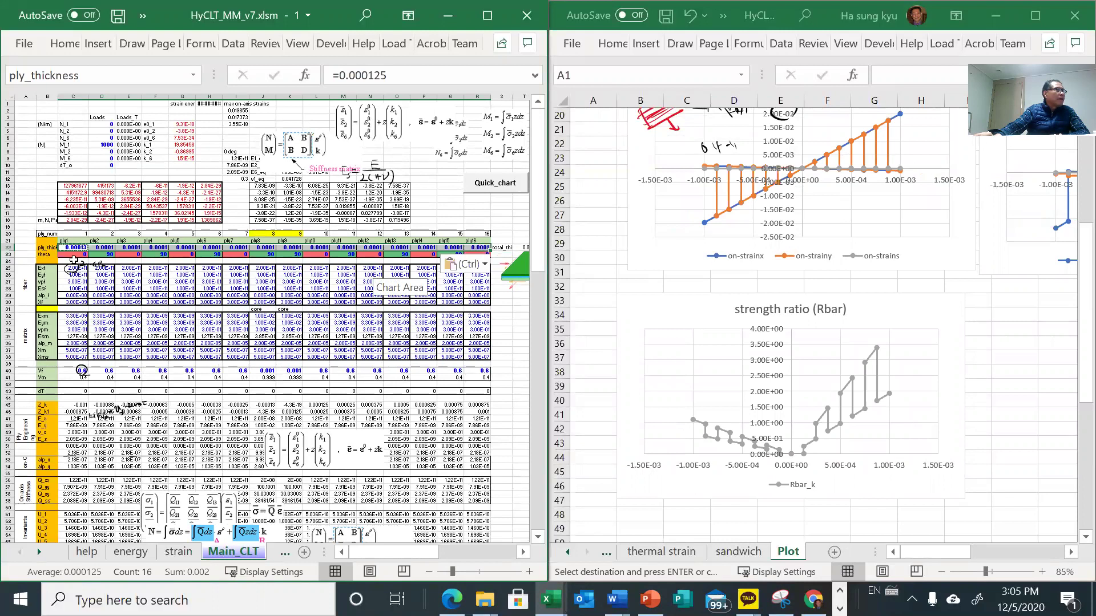
# - Set the theta angle of all 16 plies to 0 on Main_CLT
pyautogui.click(77, 255)
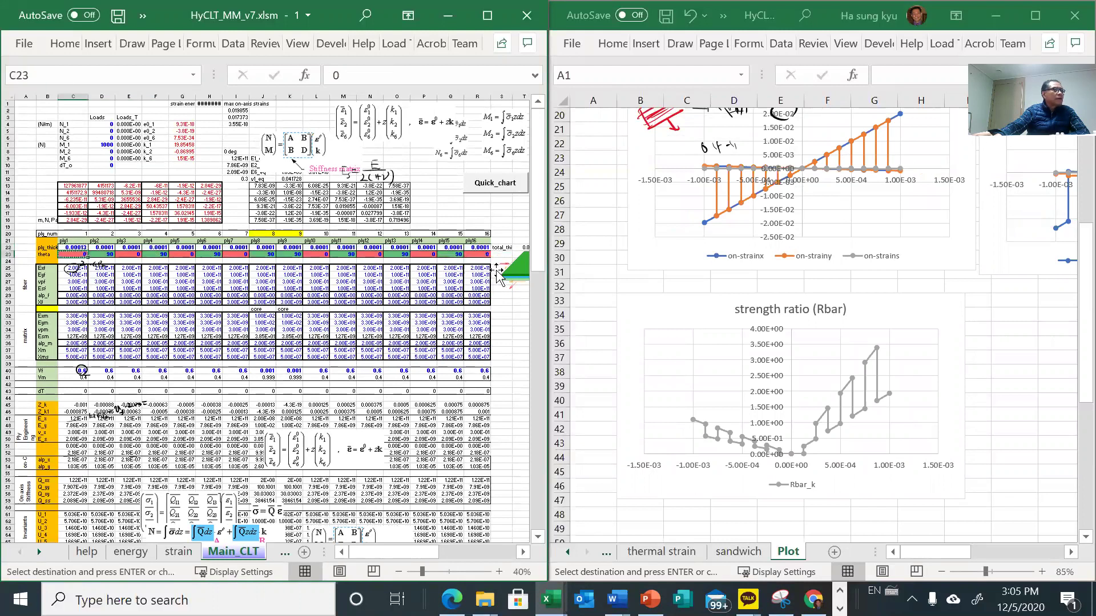
pyautogui.keyDown('shift'); pyautogui.click(476, 255); pyautogui.keyUp('shift')
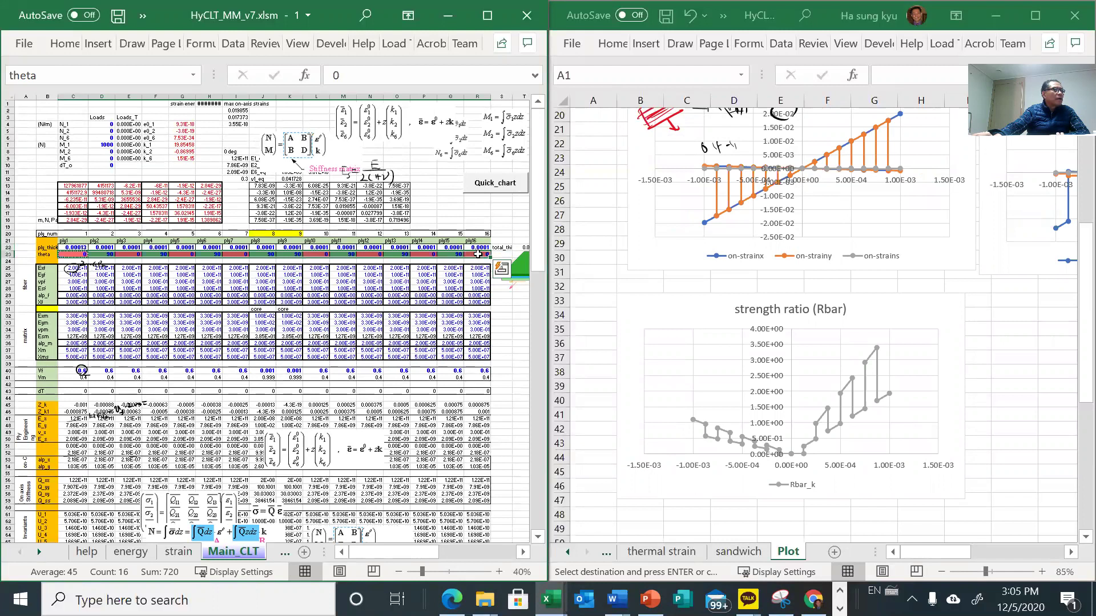
pyautogui.hotkey('ctrl', 'v')
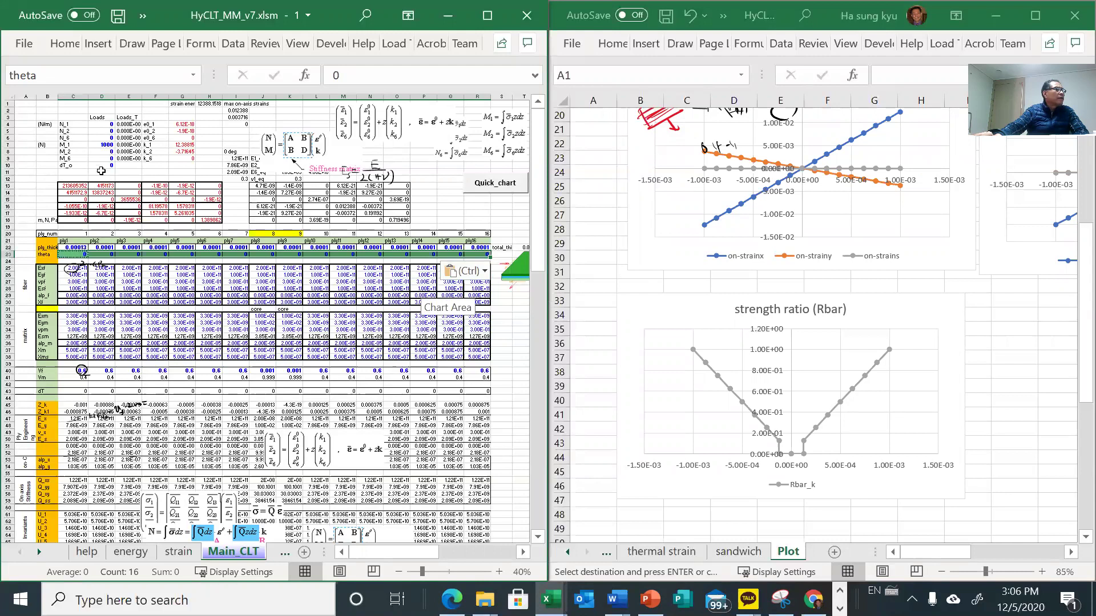
# - Change the applied loads on Main_CLT, setting N_1 to 1 and M_1 to 0
pyautogui.click(102, 166)
pyautogui.click(102, 123)
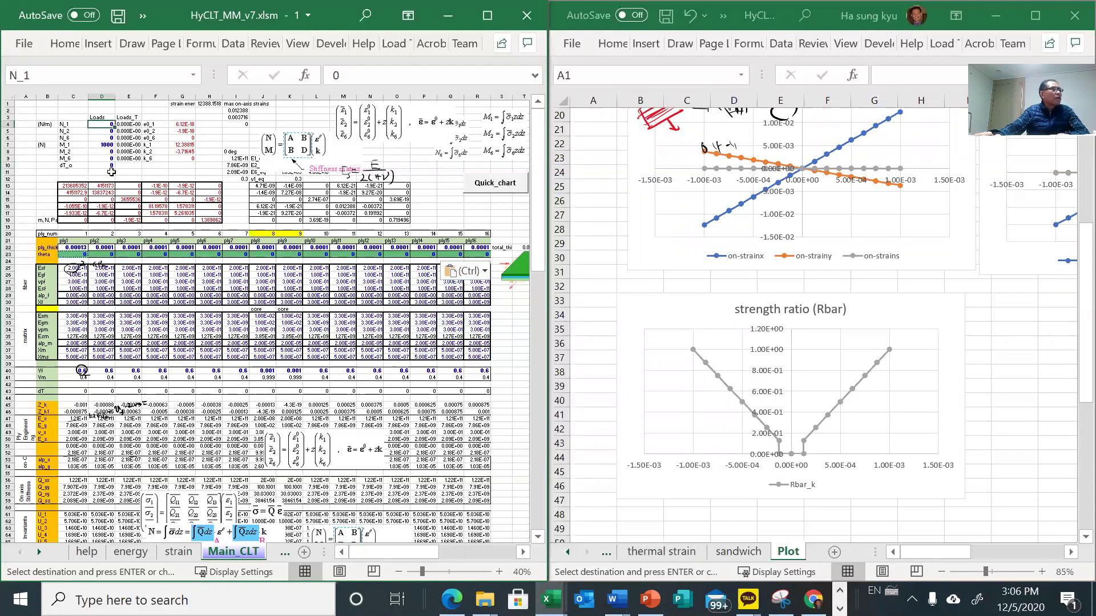
pyautogui.write('1')
pyautogui.press('Return')
pyautogui.click(104, 146)
pyautogui.write('0')
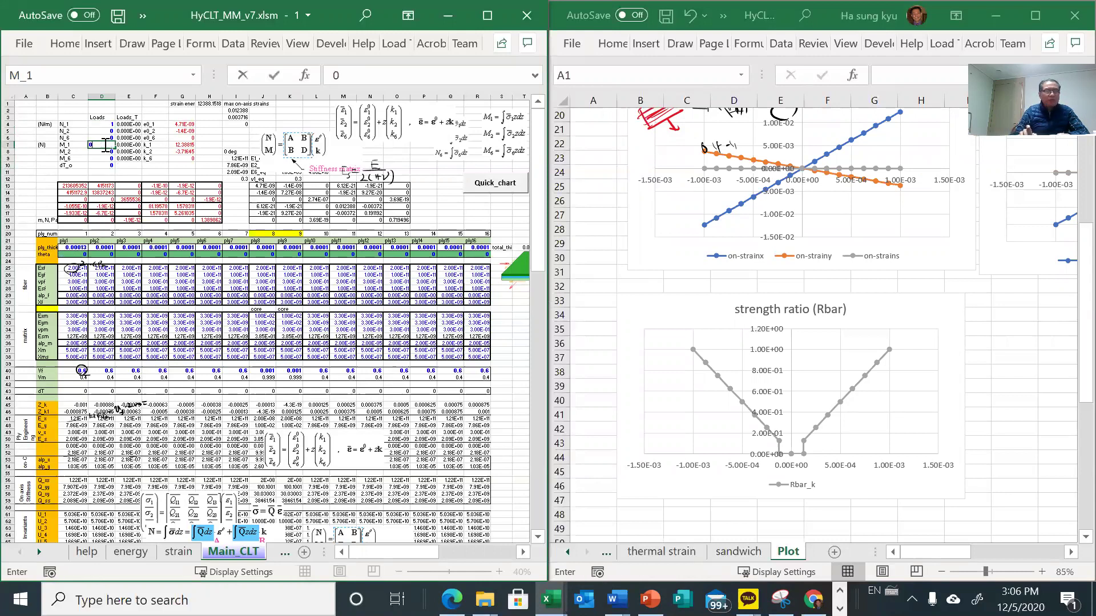
pyautogui.press('Return')
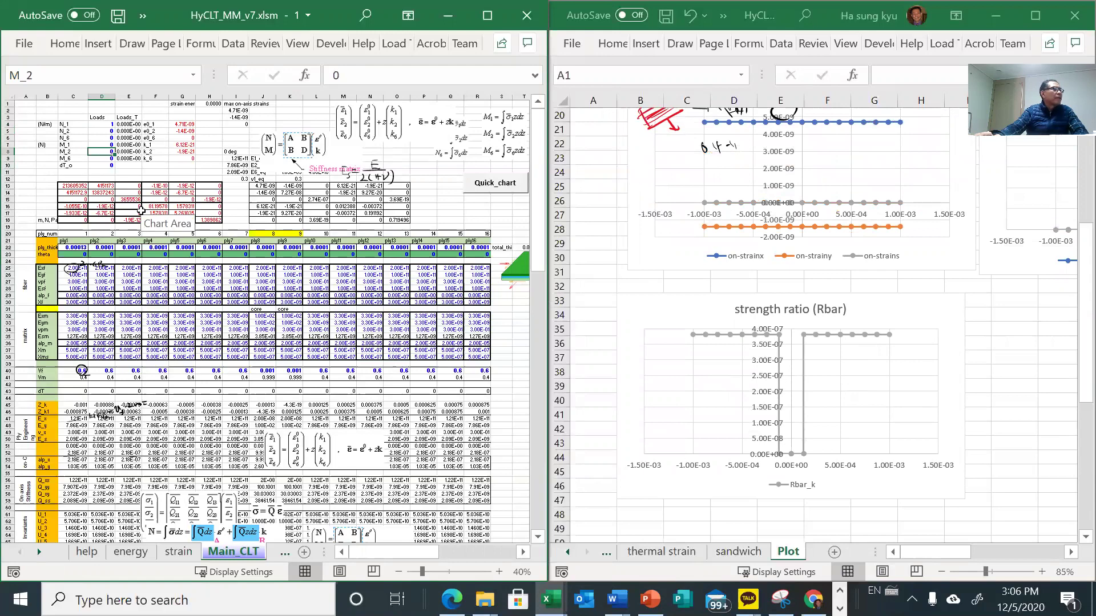
# - Inspect the matrix property values and formulas of core plies 8 and 9 against the neighbouring plies on Main_CLT
pyautogui.keyDown('ctrl'); pyautogui.scroll(1, 140, 211); pyautogui.keyUp('ctrl')
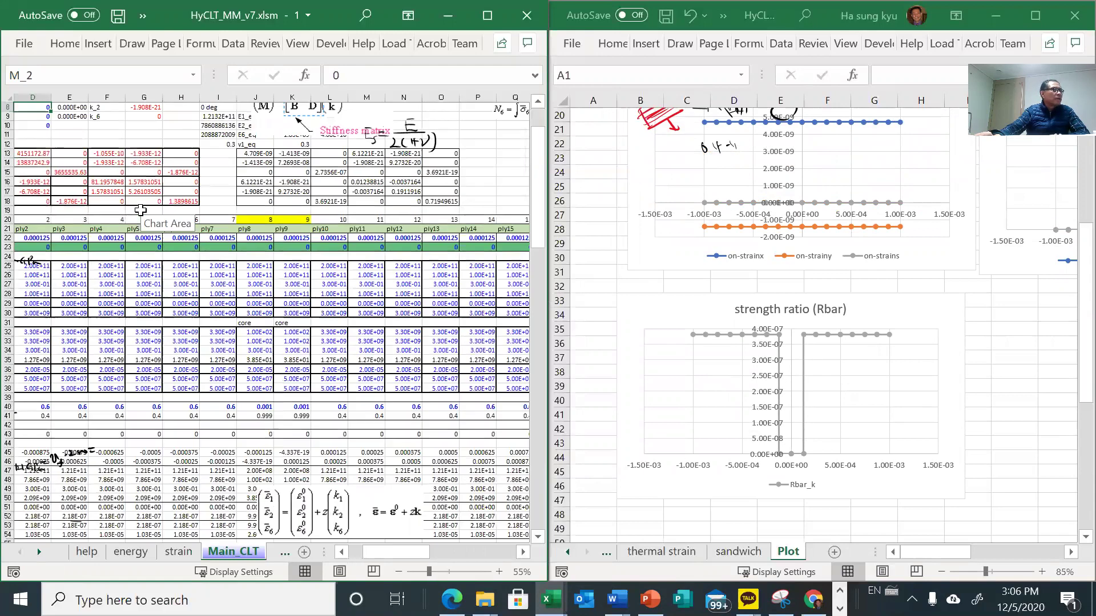
pyautogui.keyDown('ctrl'); pyautogui.scroll(-1, 140, 210); pyautogui.keyUp('ctrl')
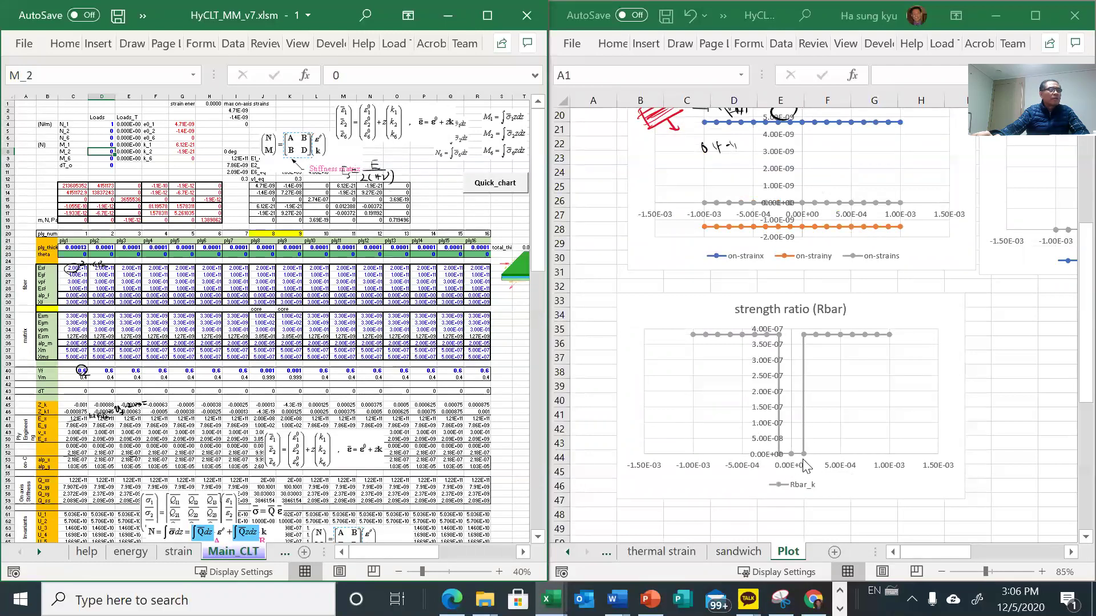
pyautogui.click(235, 323)
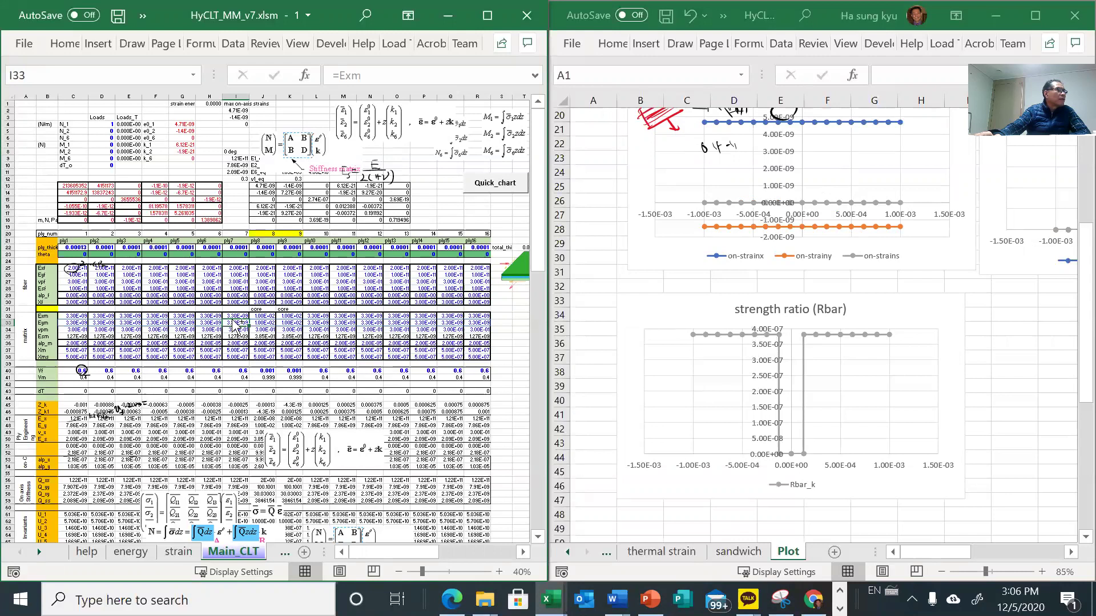
pyautogui.scroll(2, 230, 318)
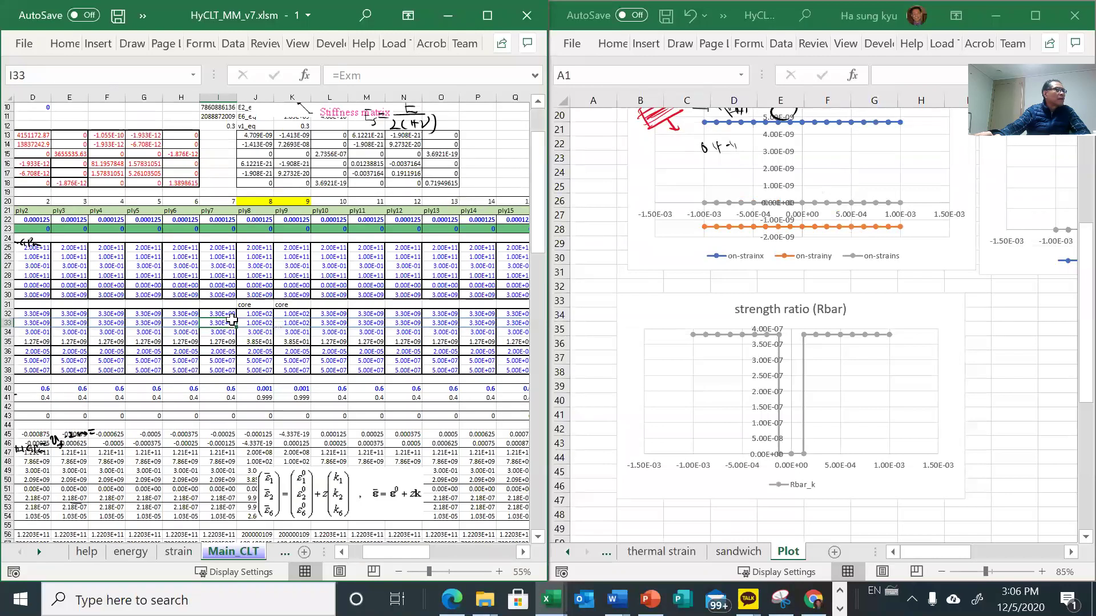
pyautogui.click(253, 305)
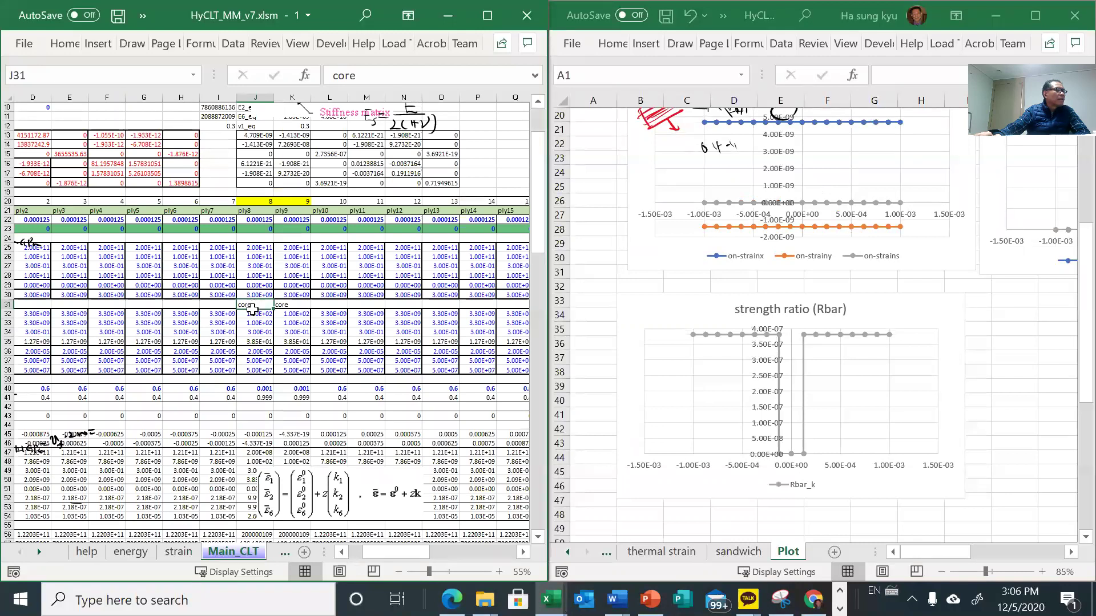
pyautogui.click(254, 341)
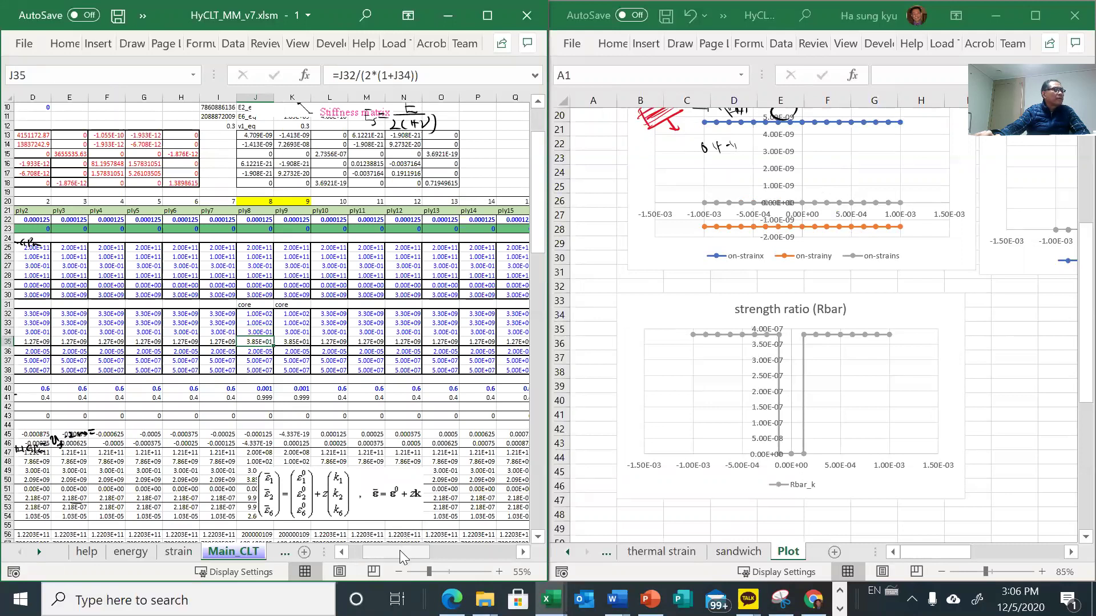
pyautogui.moveTo(373, 551); pyautogui.dragTo(362, 551)
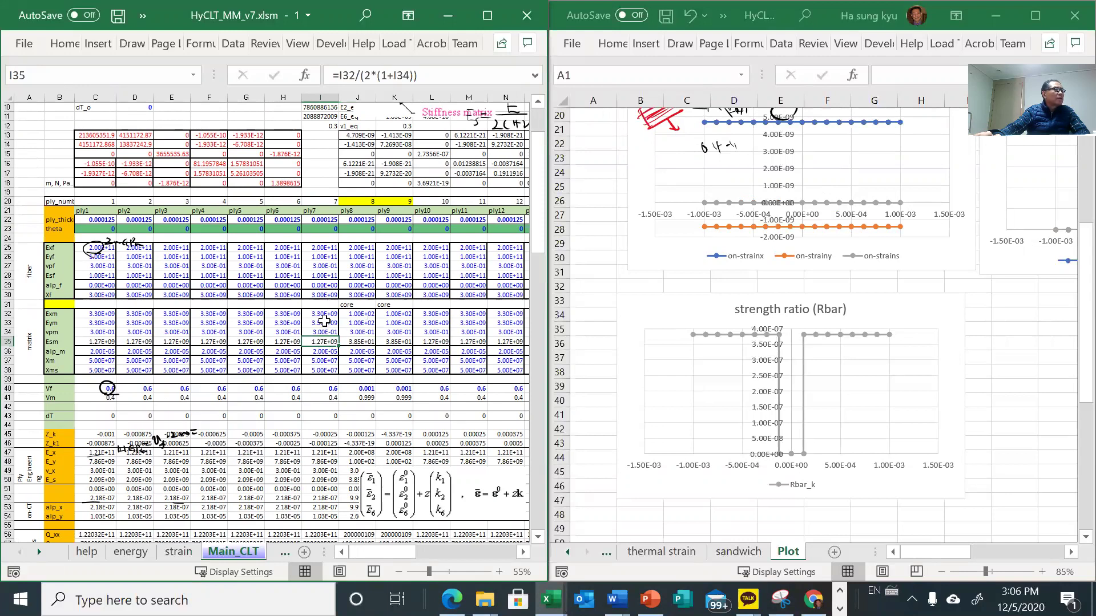
# - Copy ply 7's matrix Exm, Eym and vpm values into core plies 8 and 9
pyautogui.click(323, 314)
pyautogui.moveTo(323, 340); pyautogui.dragTo(326, 331)
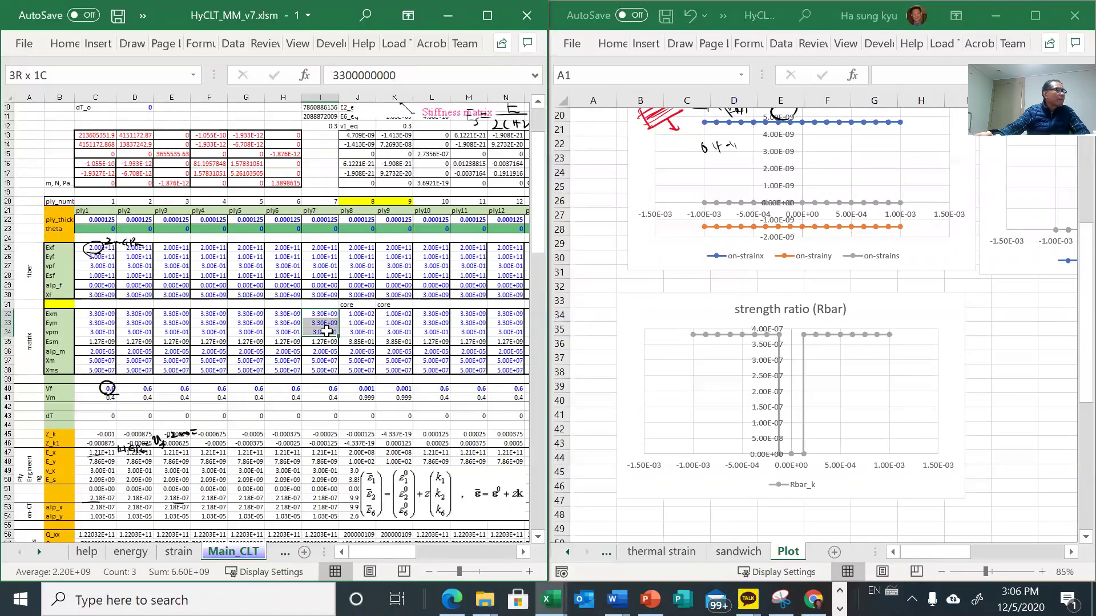
pyautogui.moveTo(327, 331); pyautogui.dragTo(326, 331)
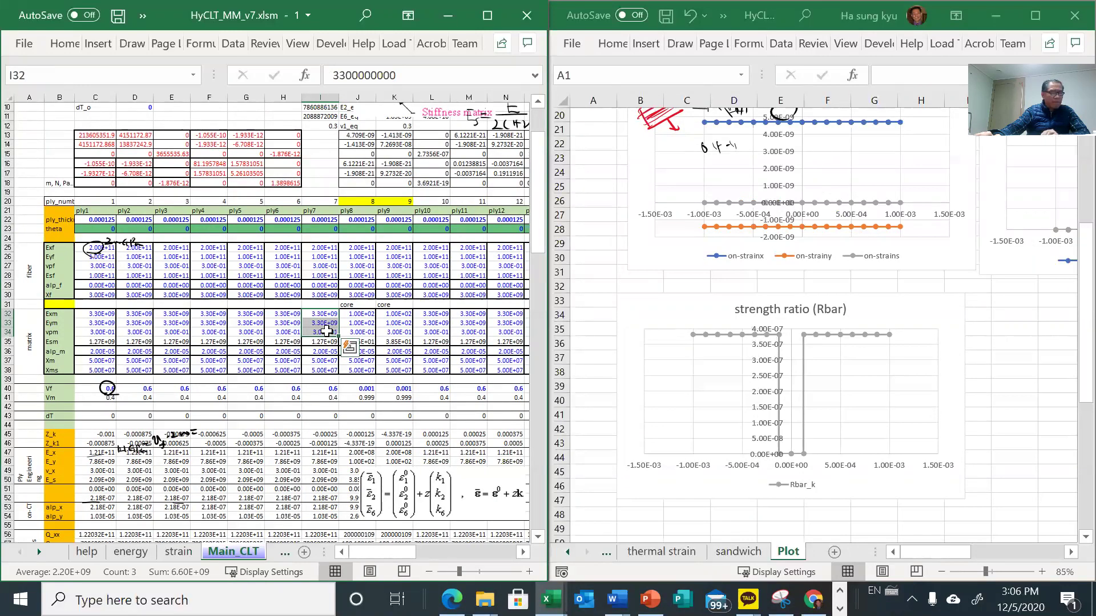
pyautogui.hotkey('ctrl', 'c')
pyautogui.click(359, 314)
pyautogui.hotkey('ctrl', 'v')
pyautogui.click(388, 316)
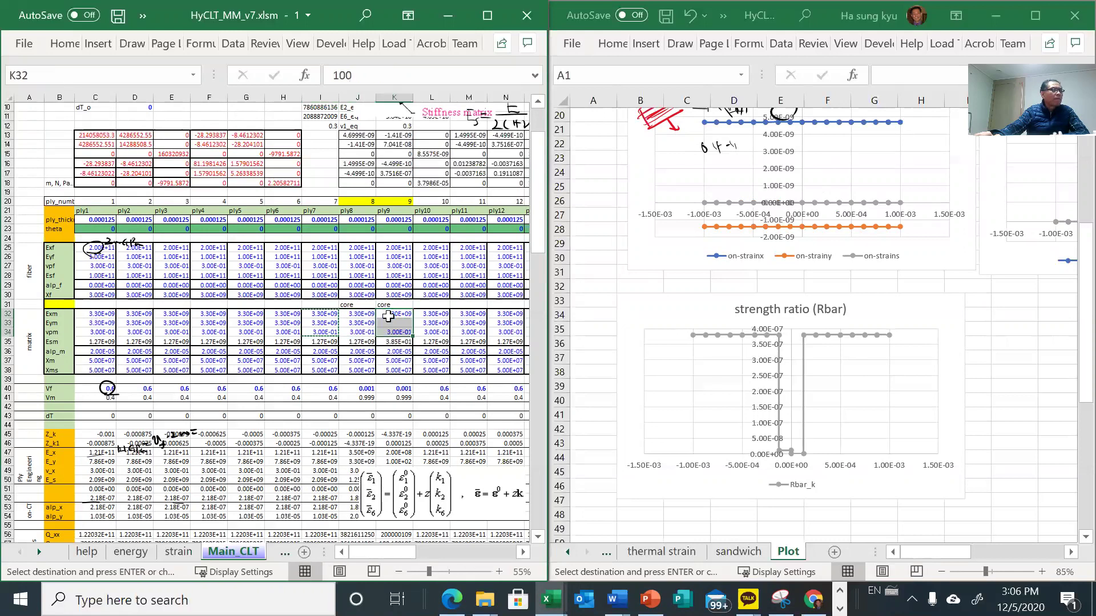
pyautogui.hotkey('ctrl', 'v')
pyautogui.click(433, 332)
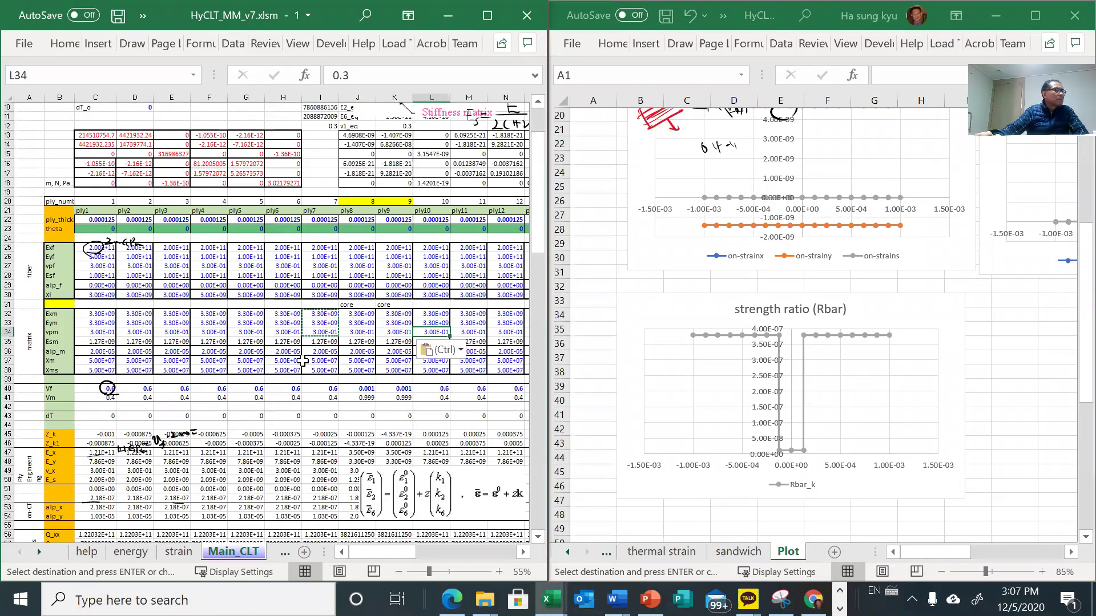
# - Maximize the Main_CLT window and compare the property, volume fraction and stiffness rows of plies 8 and 9 with the other plies
pyautogui.click(360, 331)
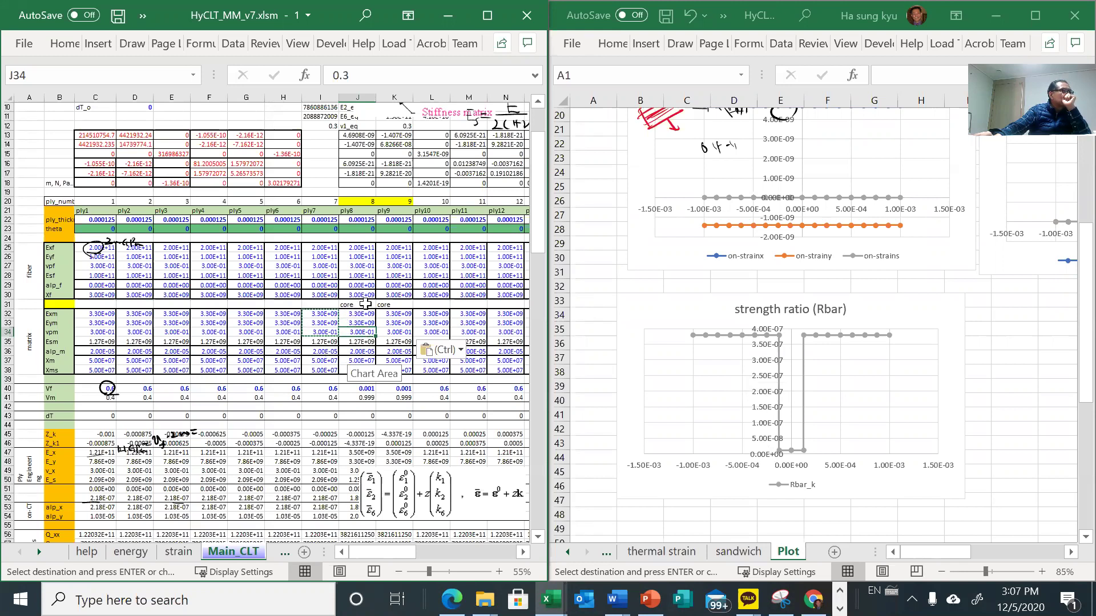
pyautogui.click(407, 295)
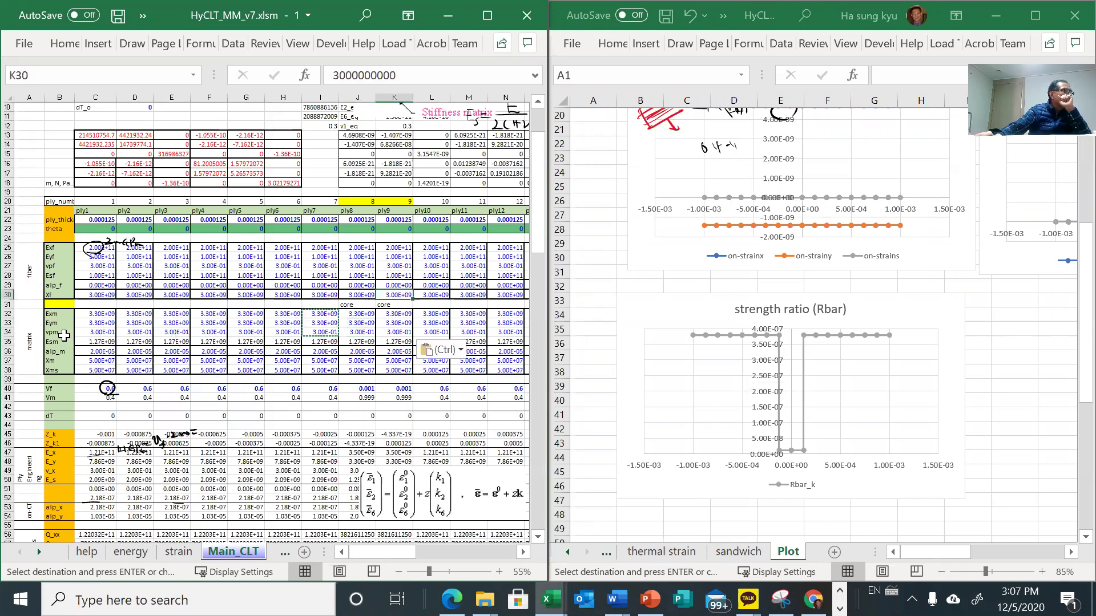
pyautogui.scroll(-2, 224, 378)
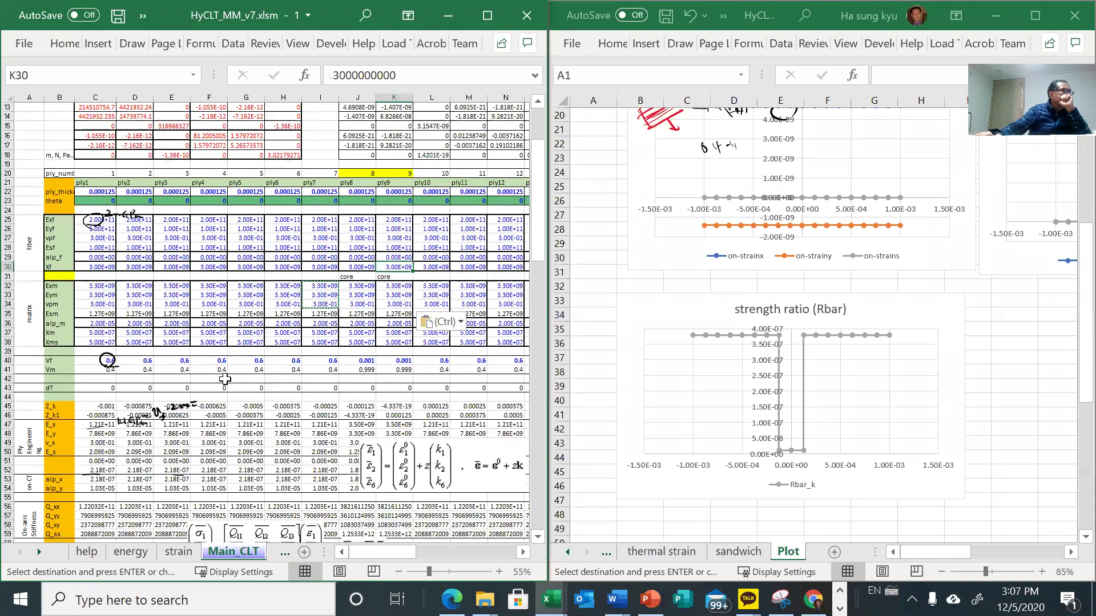
pyautogui.scroll(2, 224, 379)
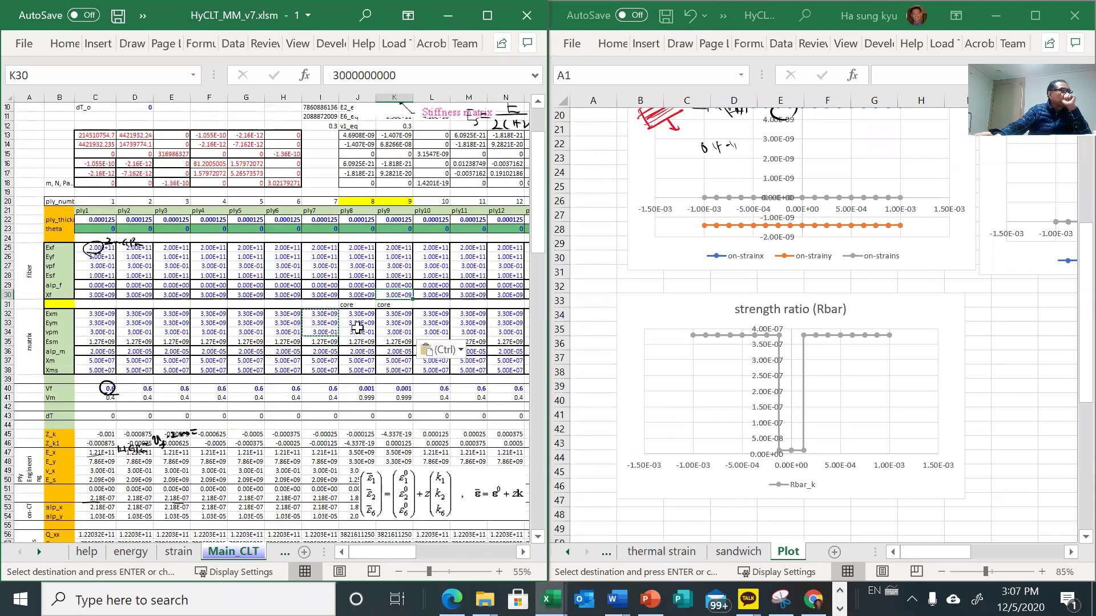
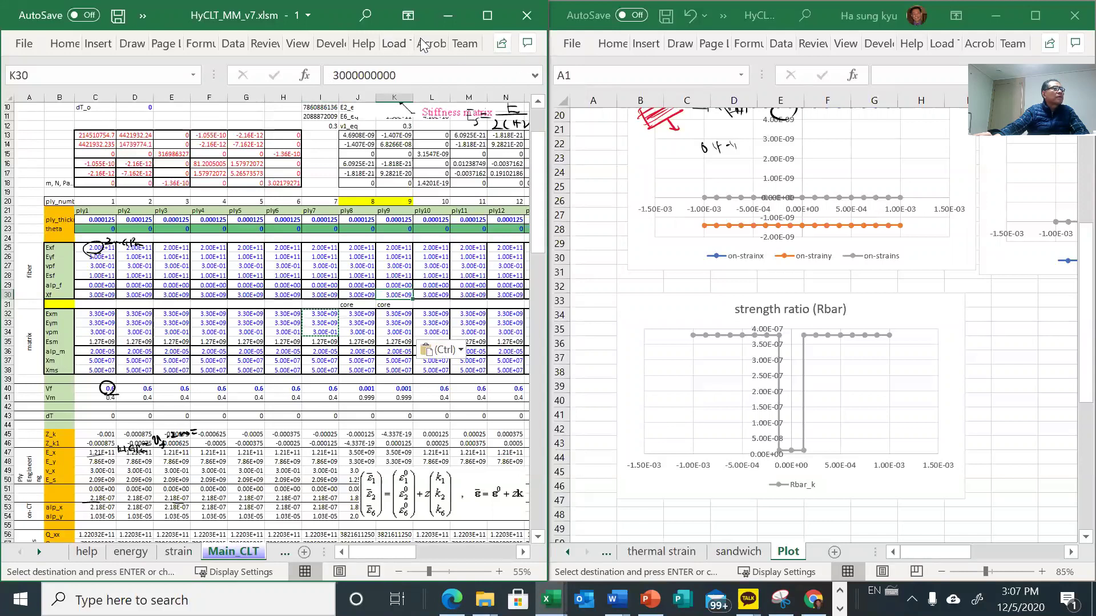
pyautogui.doubleClick(422, 15)
pyautogui.click(319, 323)
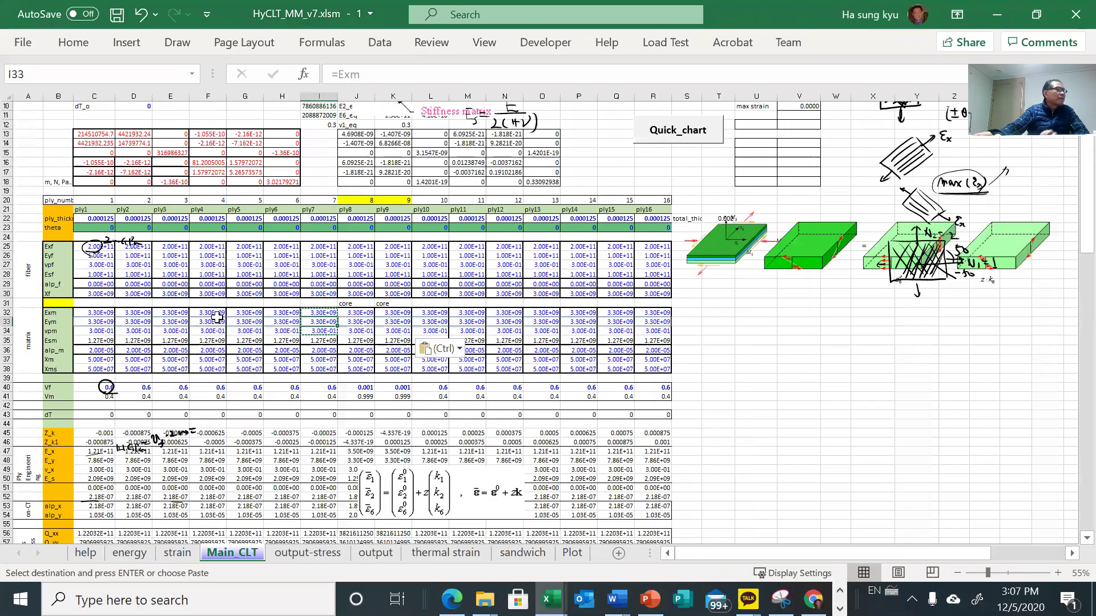
pyautogui.scroll(-2, 129, 328)
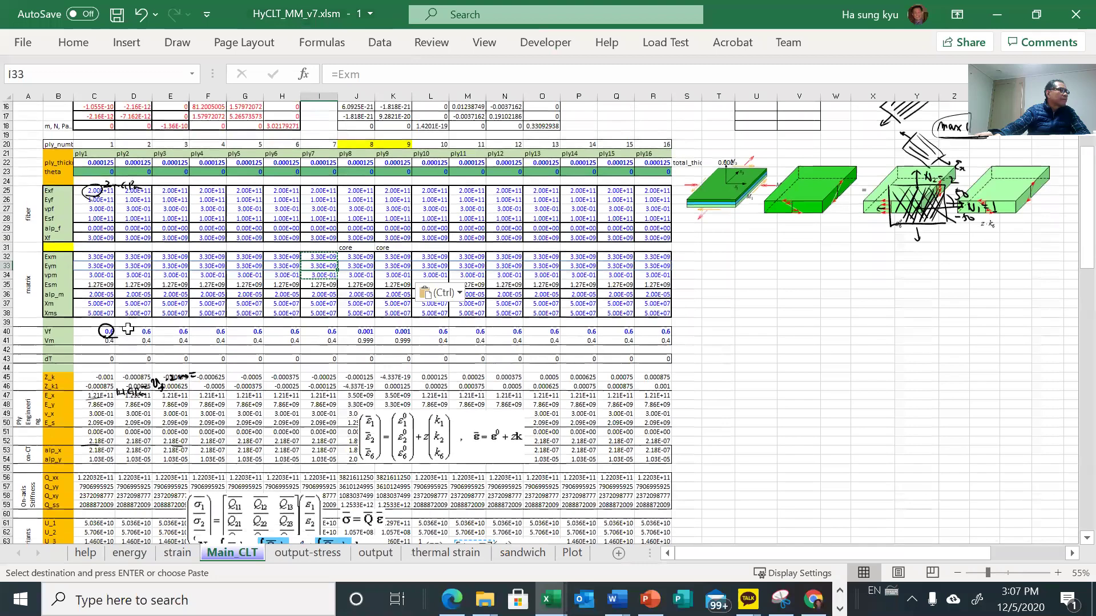
pyautogui.scroll(-1, 88, 365)
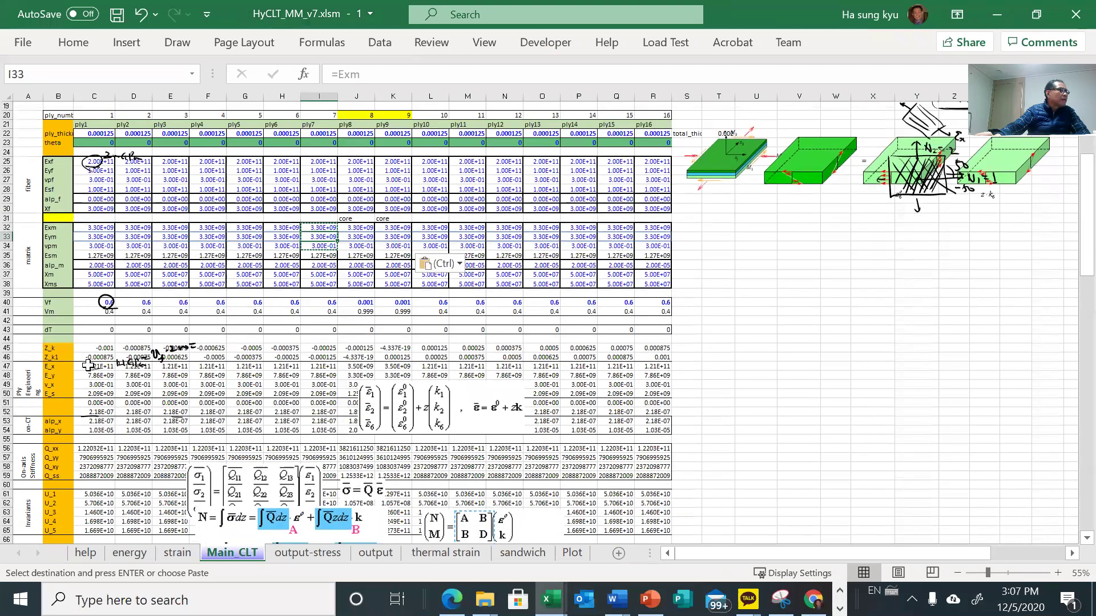
pyautogui.scroll(-3, 88, 365)
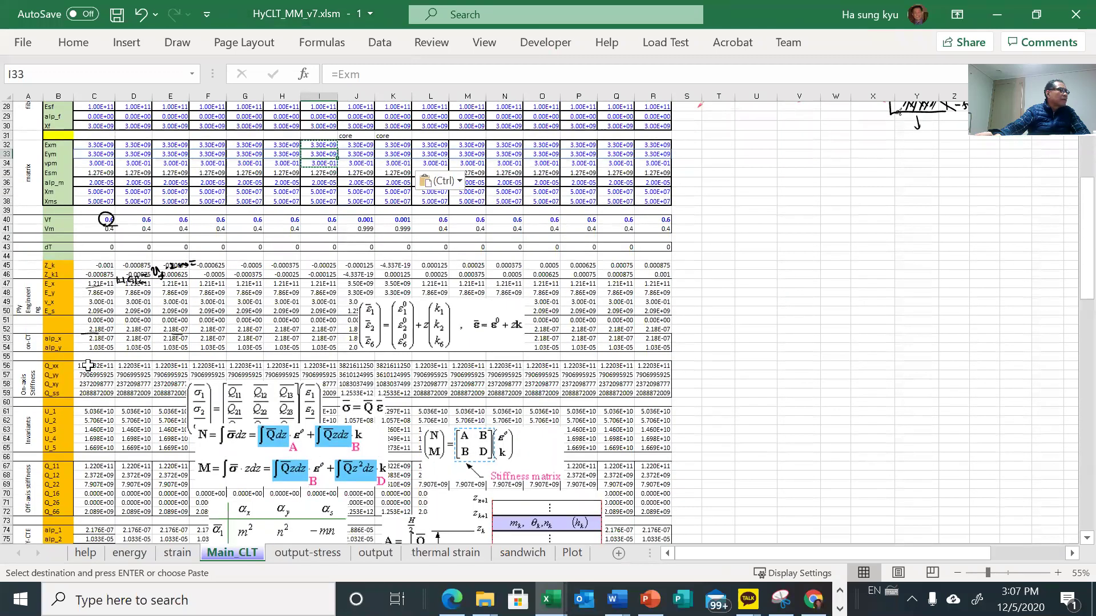
pyautogui.scroll(-1, 88, 366)
pyautogui.scroll(-1, 88, 365)
pyautogui.scroll(-1, 88, 365)
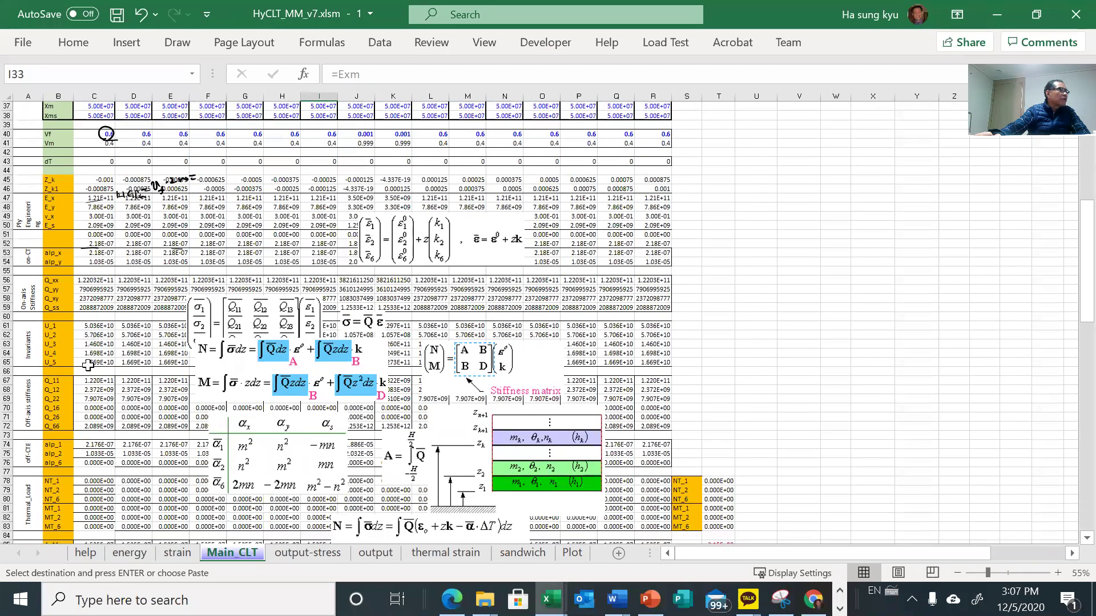
pyautogui.scroll(2, 88, 365)
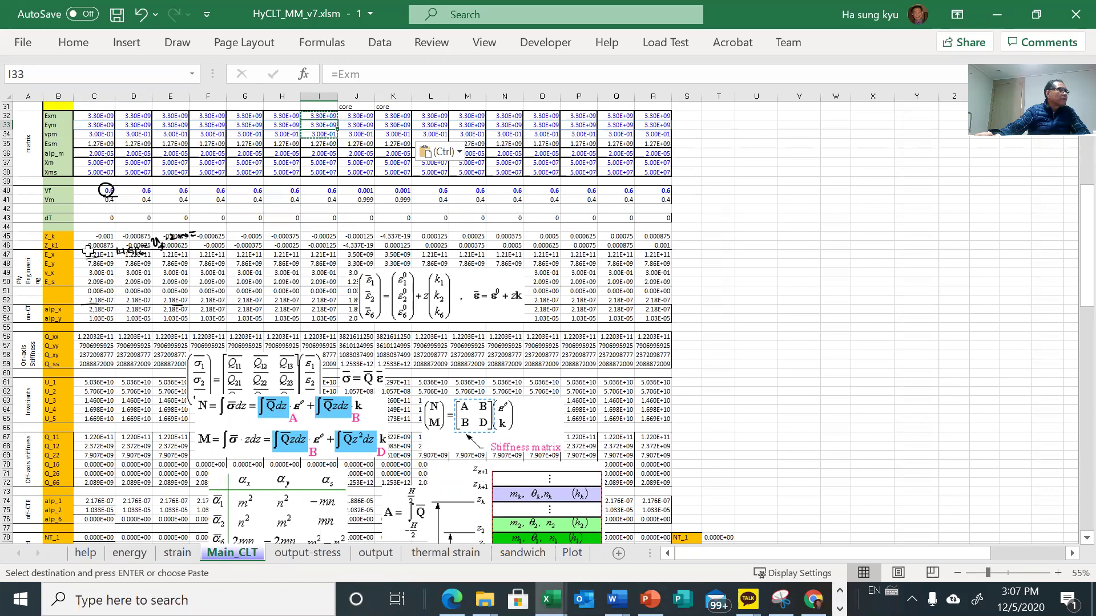
# - Move the strain equation picture down off the ply engineering constants and check the E_x formulas of plies 8 and 9
pyautogui.moveTo(411, 285); pyautogui.dragTo(429, 342)
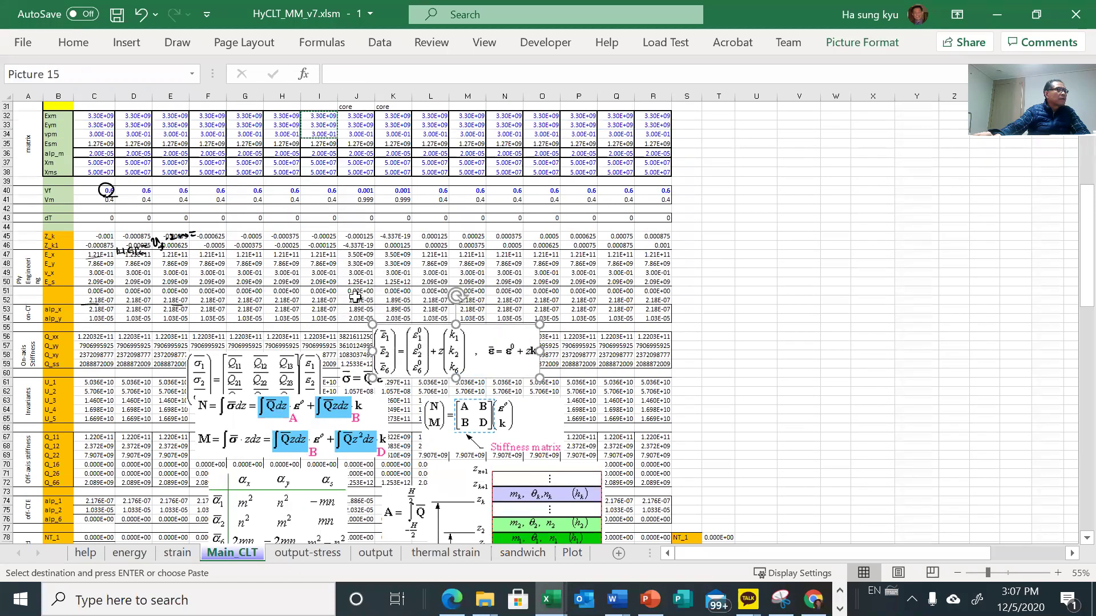
pyautogui.click(362, 255)
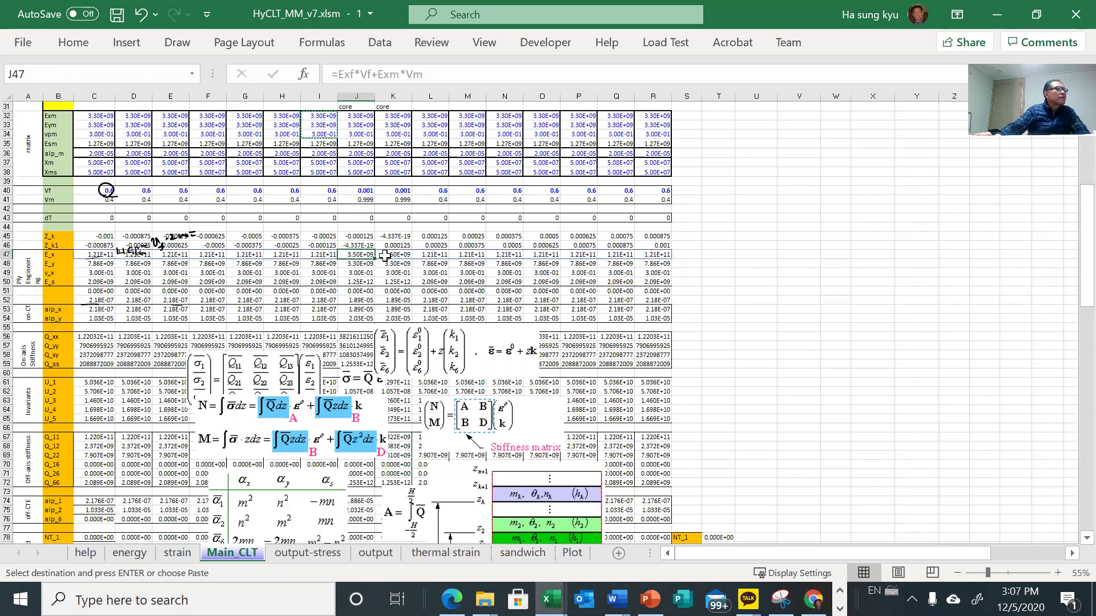
pyautogui.click(385, 255)
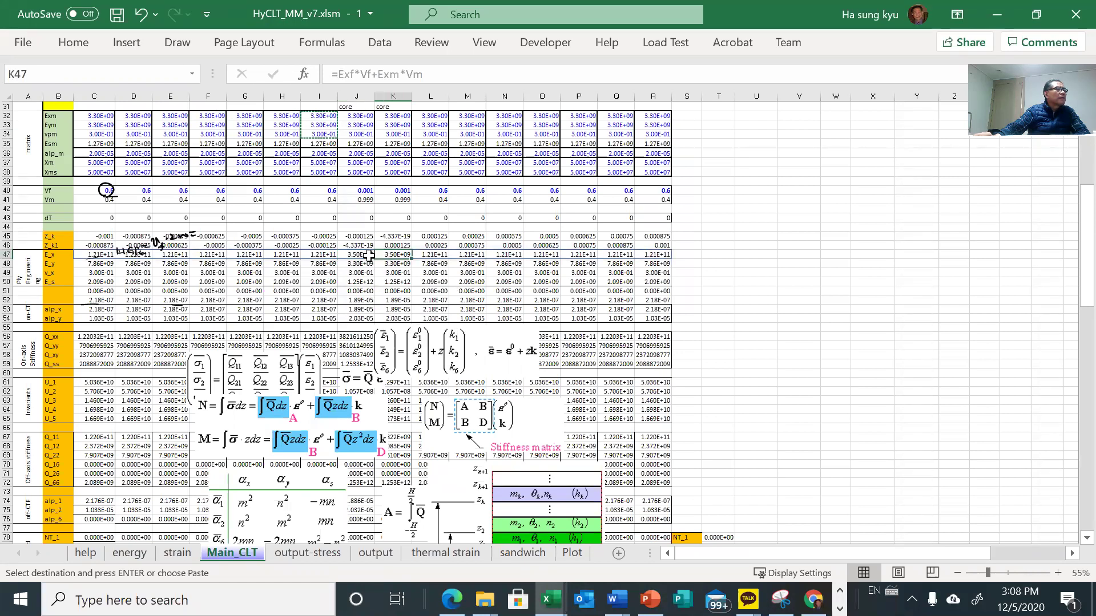
pyautogui.click(368, 255)
pyautogui.press('BackSpace')
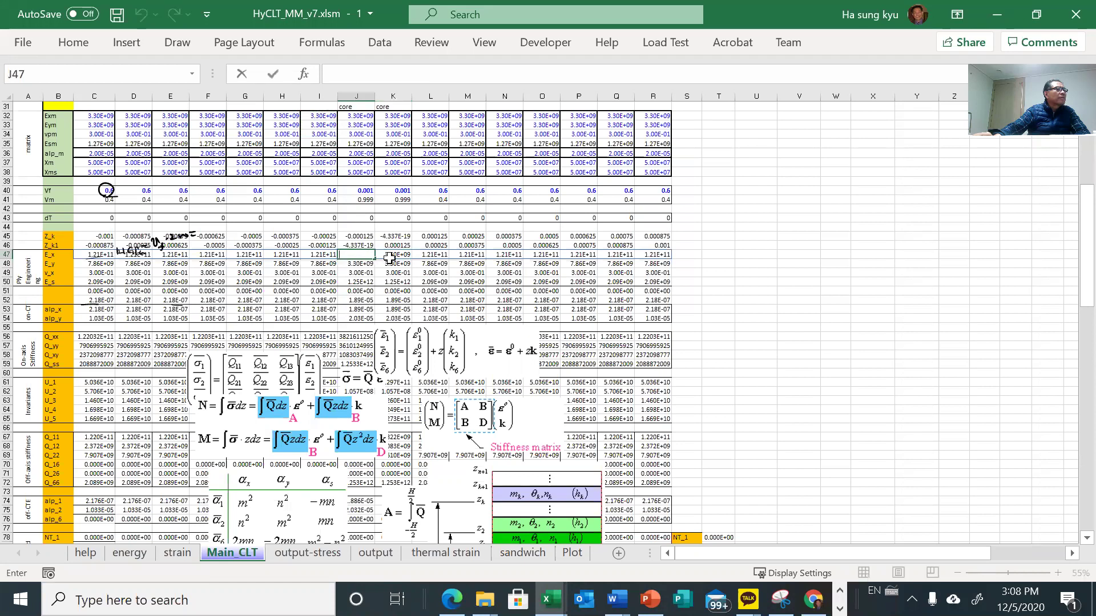
pyautogui.scroll(2, 390, 257)
pyautogui.scroll(3, 390, 257)
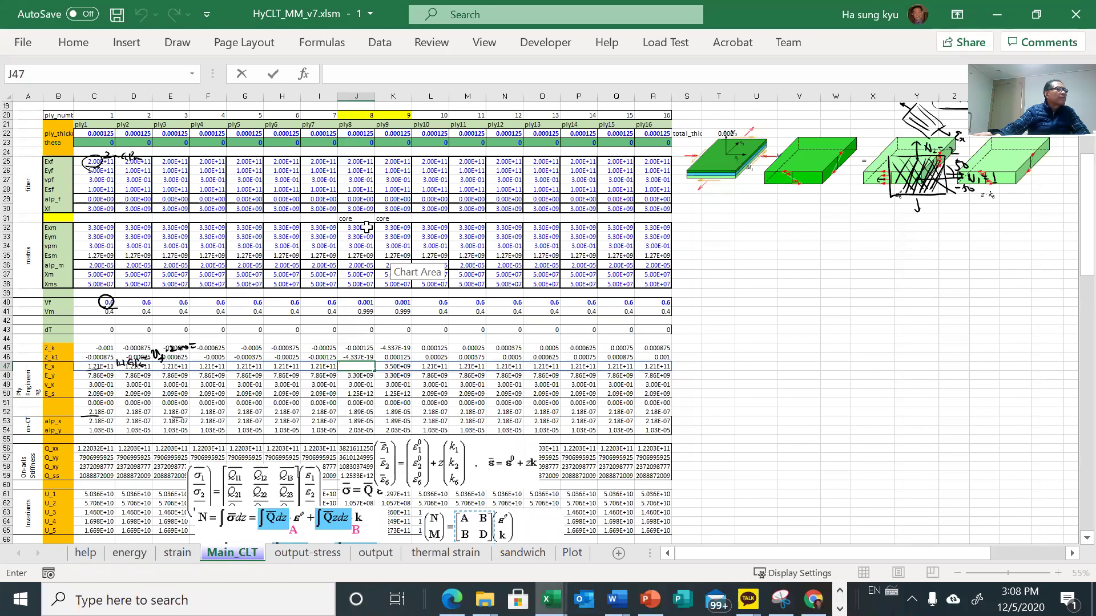
pyautogui.click(246, 77)
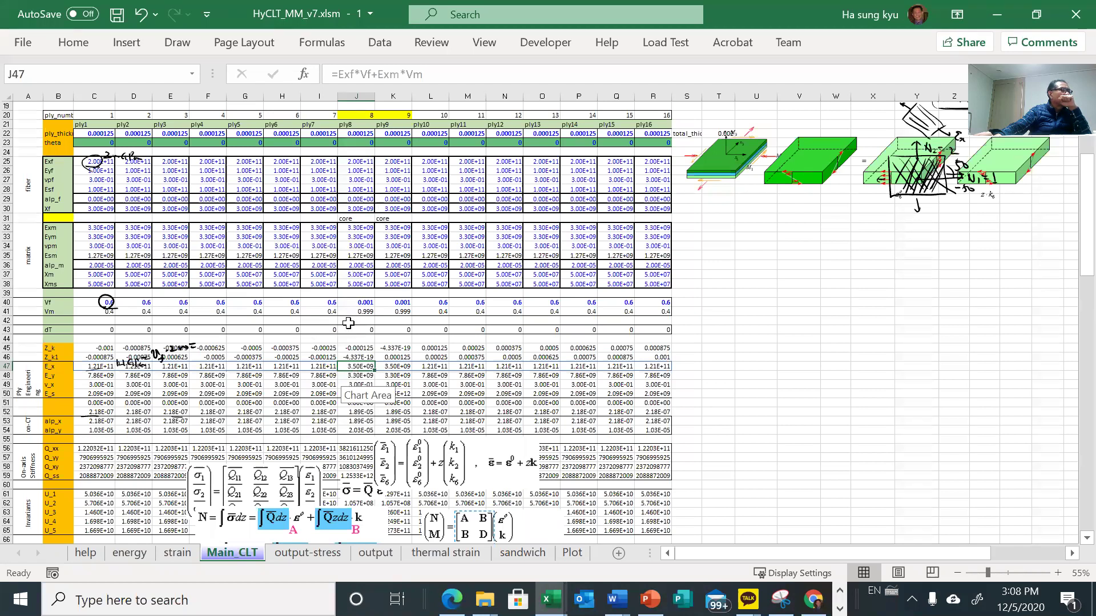
# - Copy ply 7's fiber volume fraction Vf of 0.6 and its Vm value into plies 8 and 9
pyautogui.moveTo(326, 303); pyautogui.dragTo(320, 313)
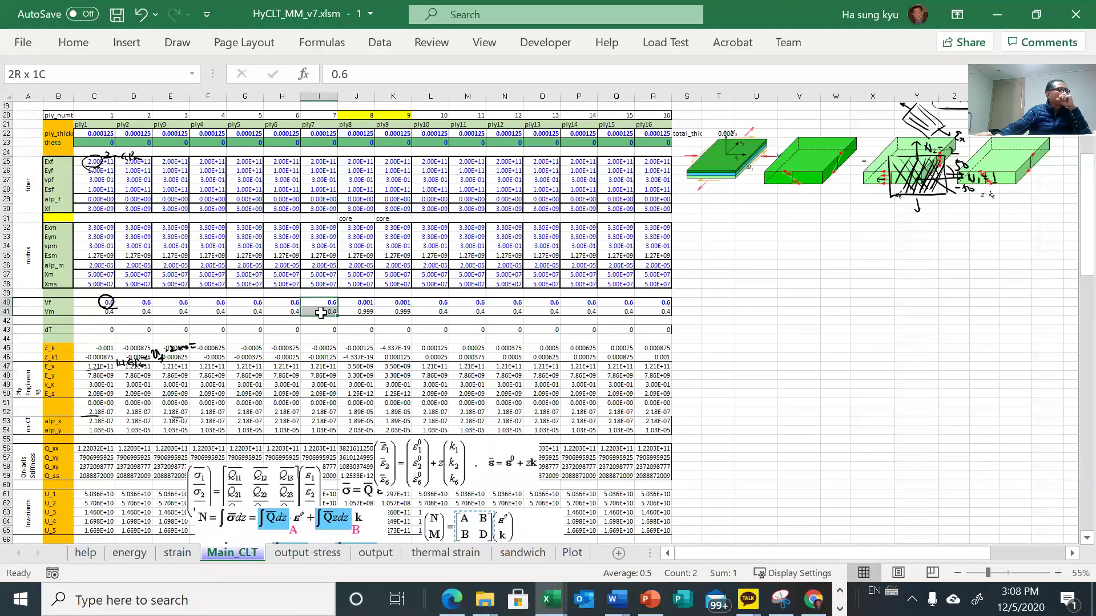
pyautogui.hotkey('ctrl', 'c')
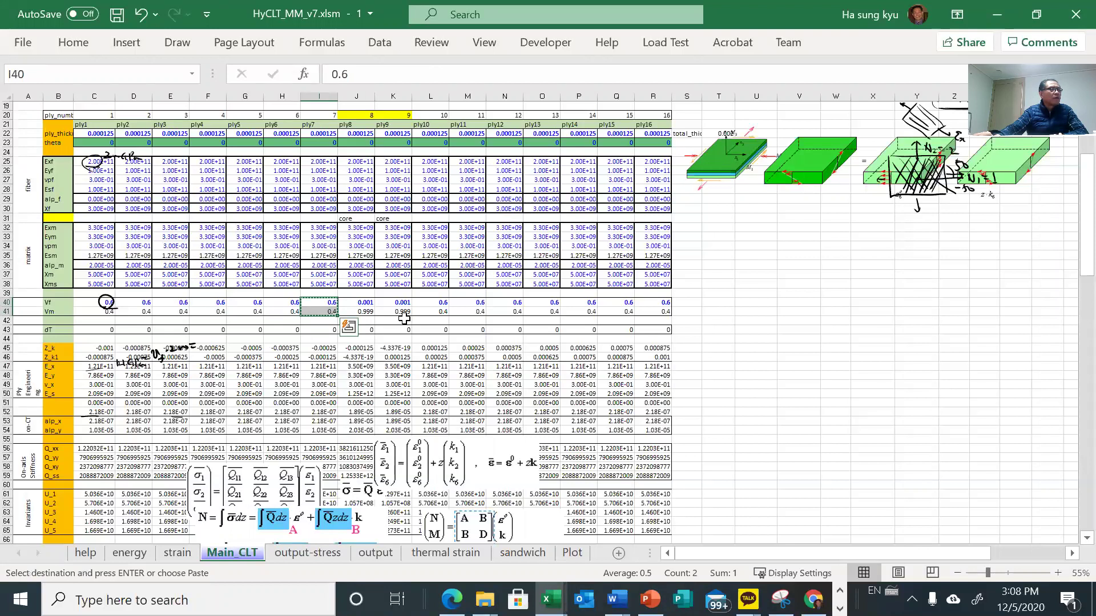
pyautogui.keyDown('shift'); pyautogui.click(409, 313); pyautogui.keyUp('shift')
pyautogui.hotkey('ctrl', 'v')
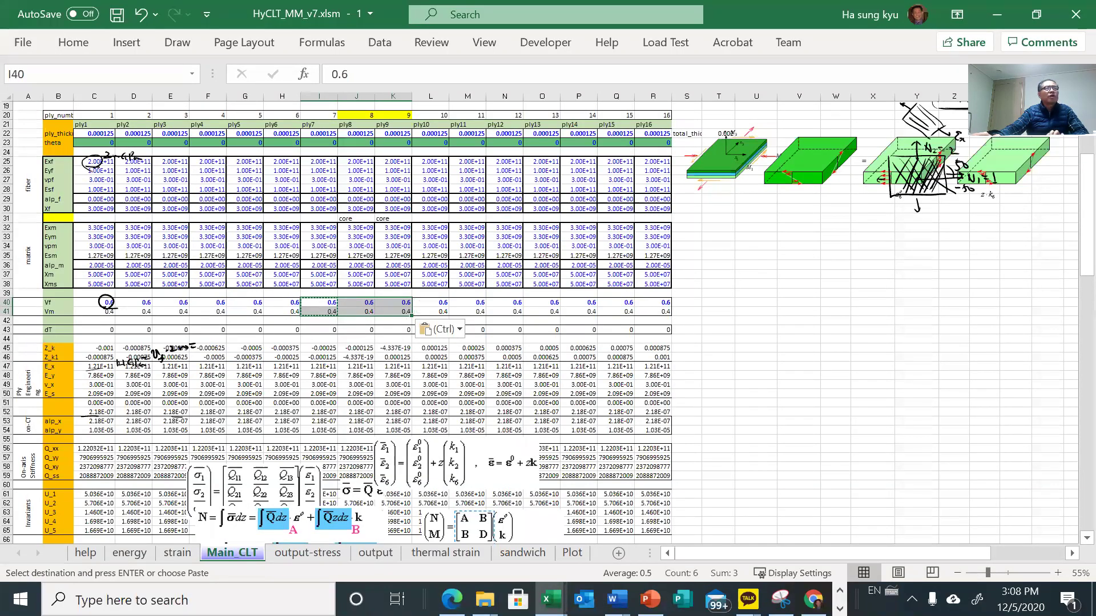
# - Restore and resize the Main_CLT window so it sits beside the Plot window, with the theta row of all 16 plies selected
pyautogui.click(1031, 18)
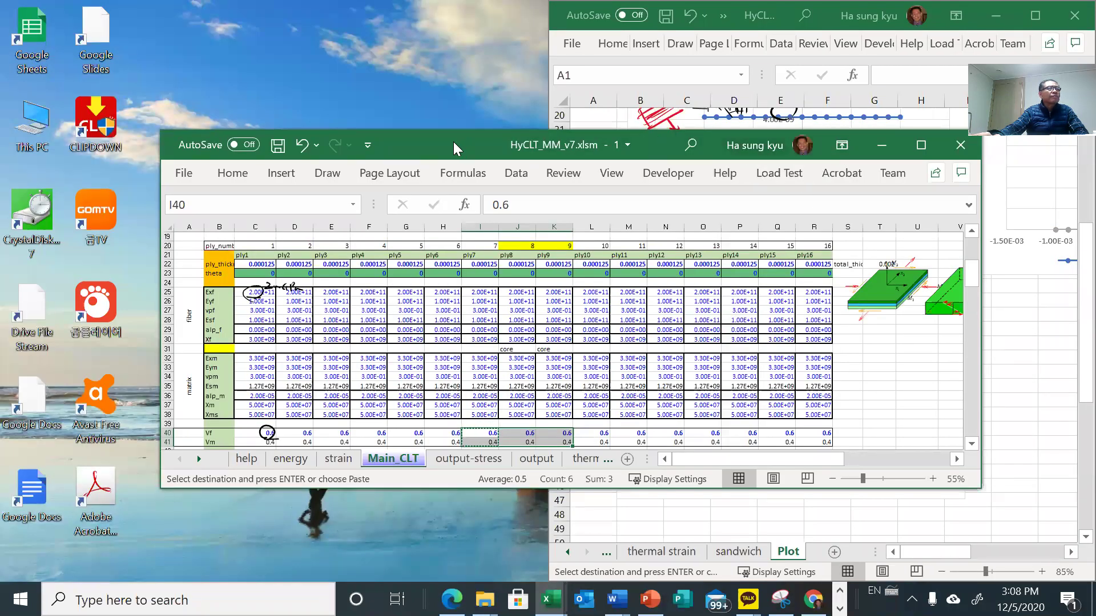
pyautogui.moveTo(453, 142); pyautogui.dragTo(309, 18)
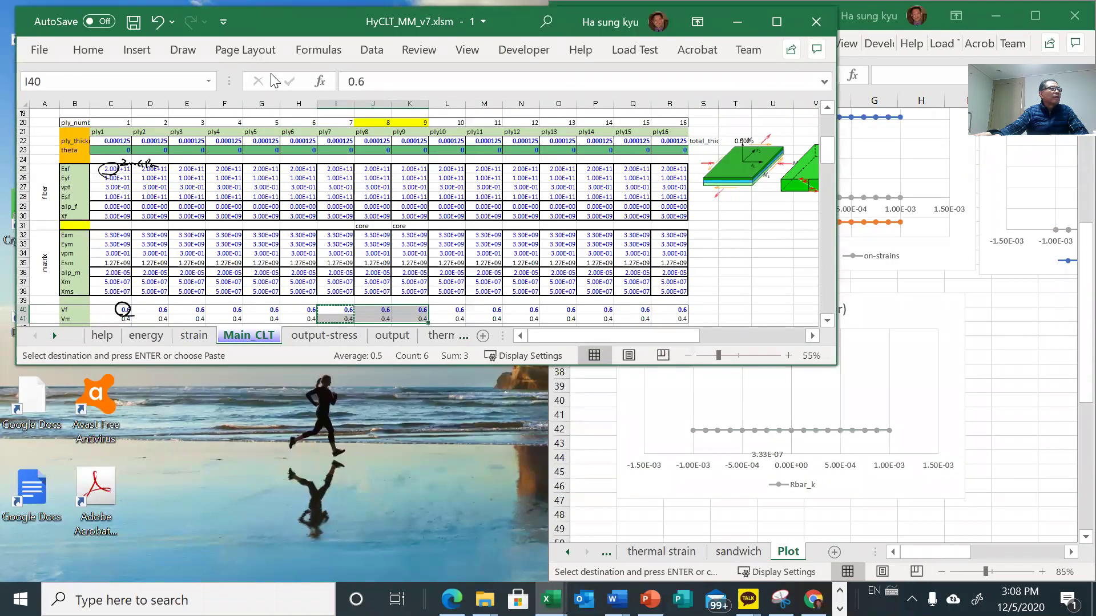
pyautogui.scroll(1, 114, 202)
pyautogui.moveTo(109, 178); pyautogui.dragTo(665, 178)
pyautogui.hotkey('ctrl', 'v')
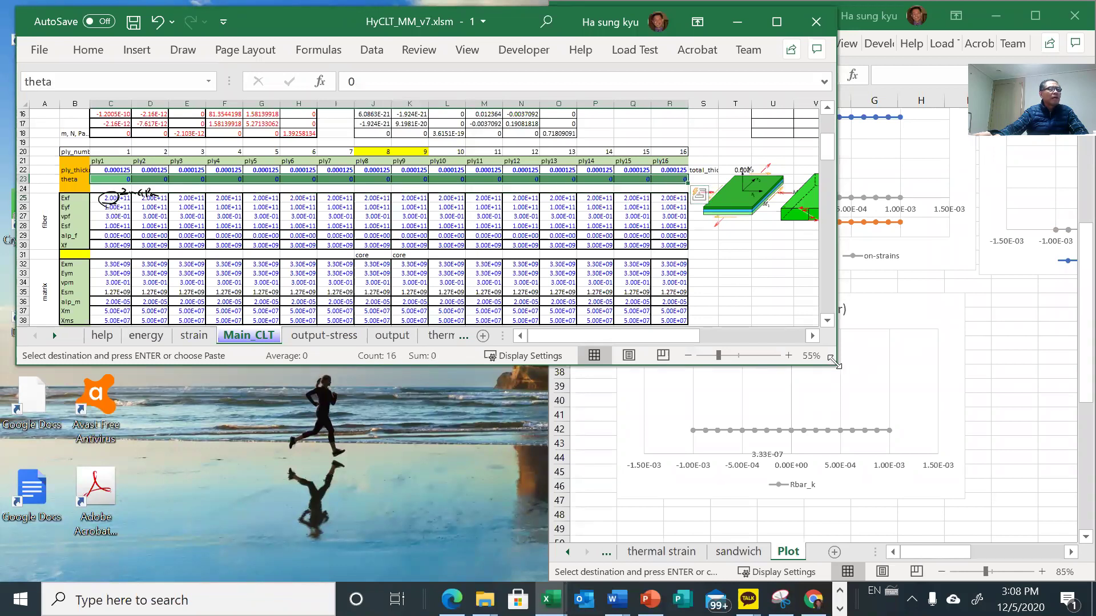
pyautogui.moveTo(834, 361); pyautogui.dragTo(553, 576)
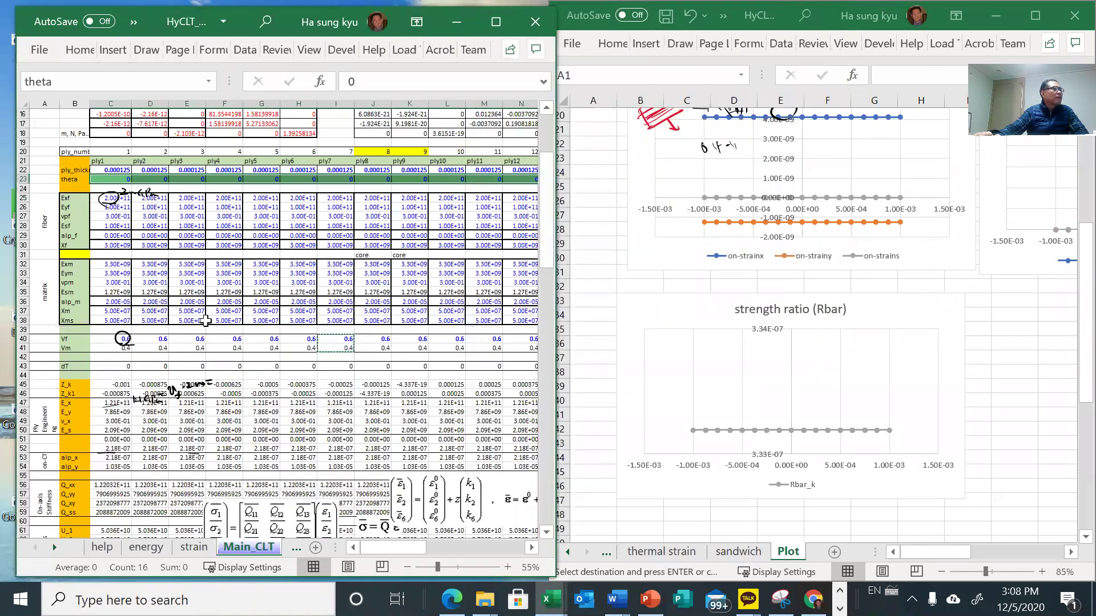
# - Check the N_1 load value in the Loads column of Main_CLT
pyautogui.scroll(4, 171, 212)
pyautogui.scroll(1, 171, 212)
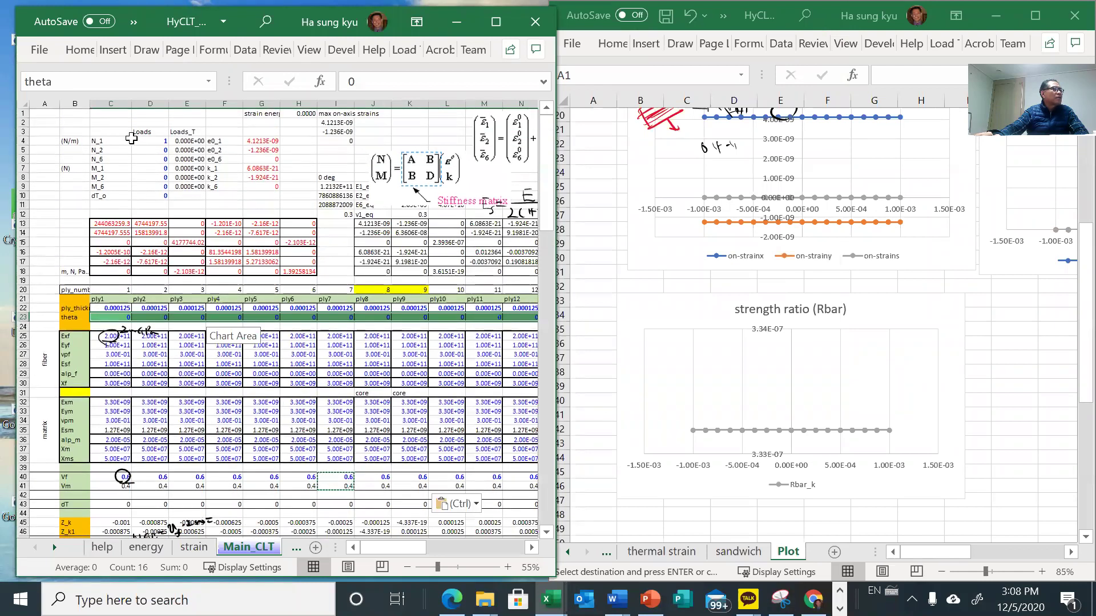
pyautogui.click(151, 142)
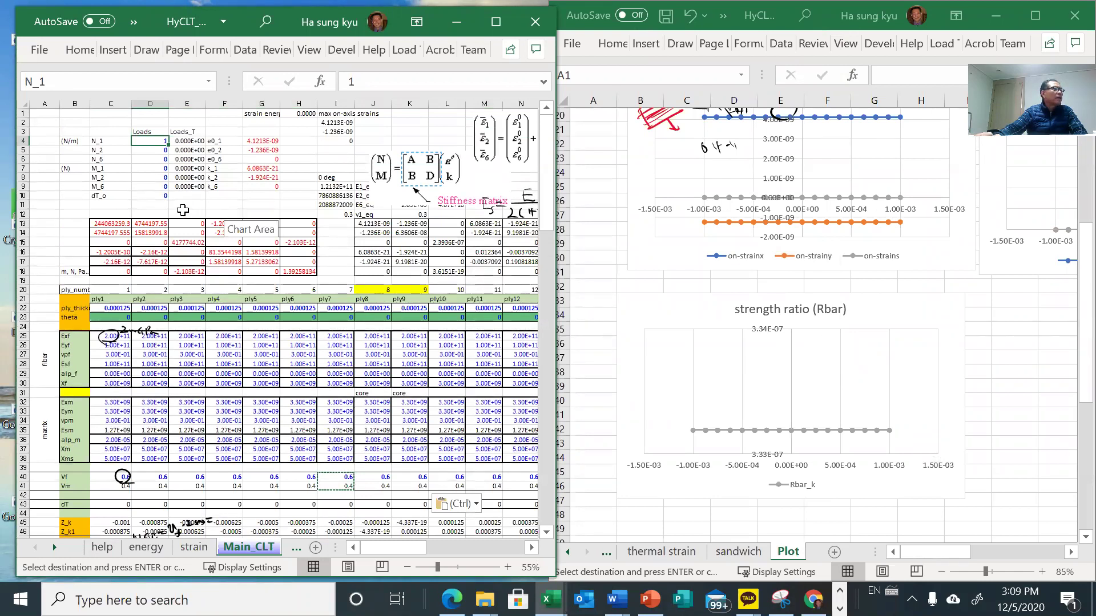
pyautogui.click(165, 212)
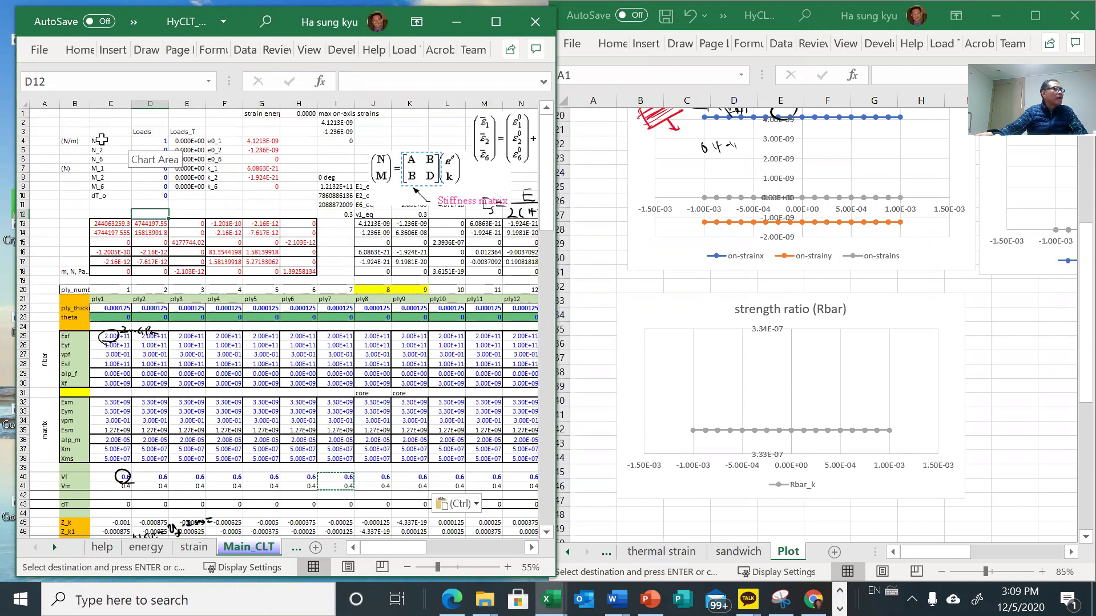
pyautogui.click(127, 141)
pyautogui.click(143, 140)
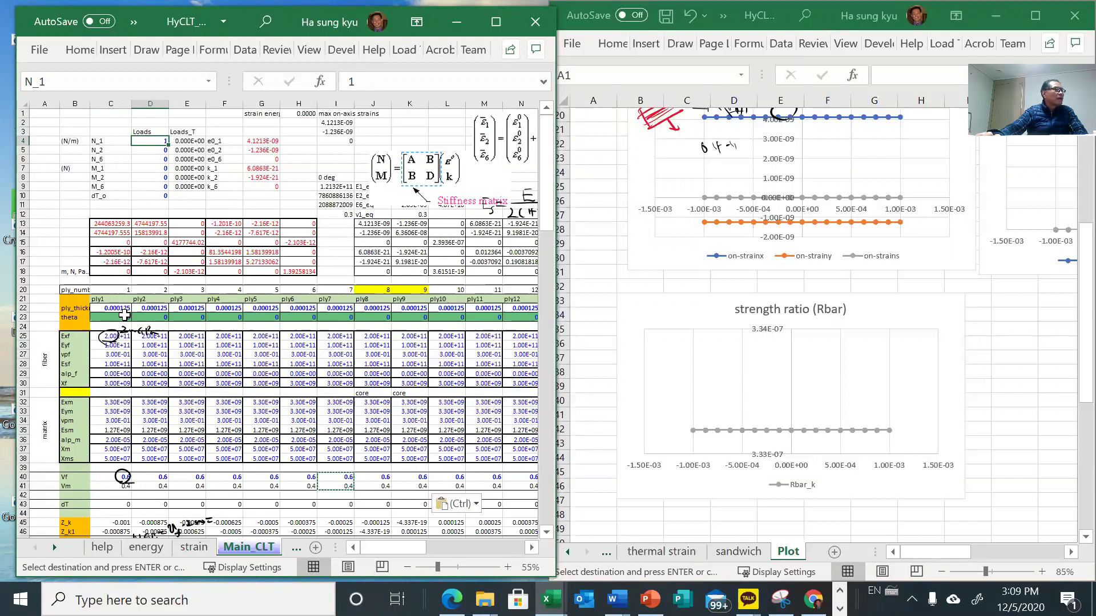
# - Move the laminate picture down off the total_thickness cell, check the cell's SUM formula, and widen column T
pyautogui.moveTo(115, 309); pyautogui.dragTo(468, 311)
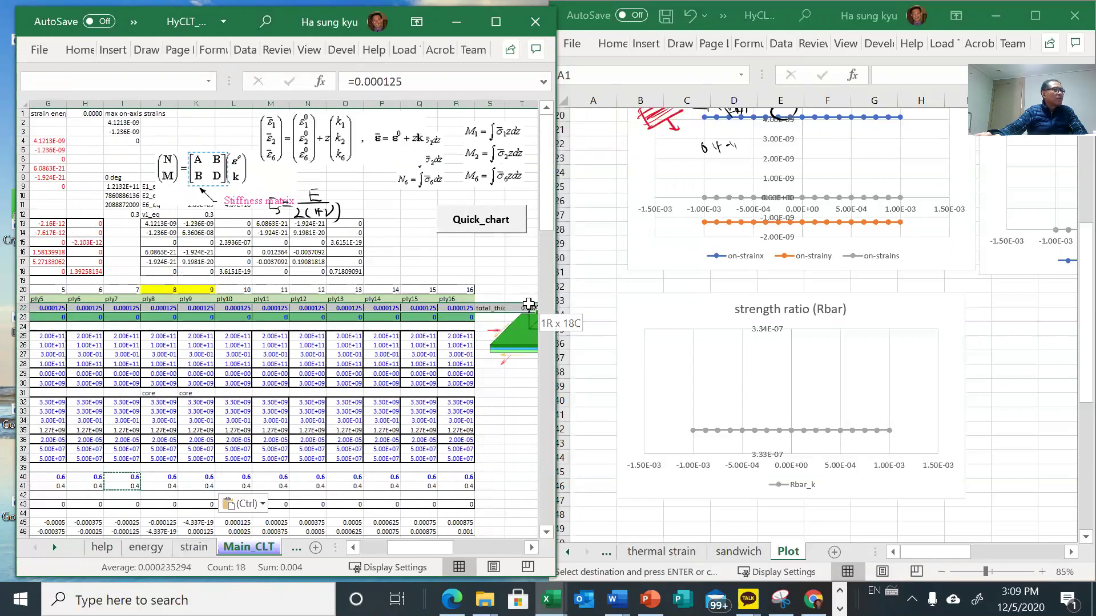
pyautogui.hscroll(4, 360, 311)
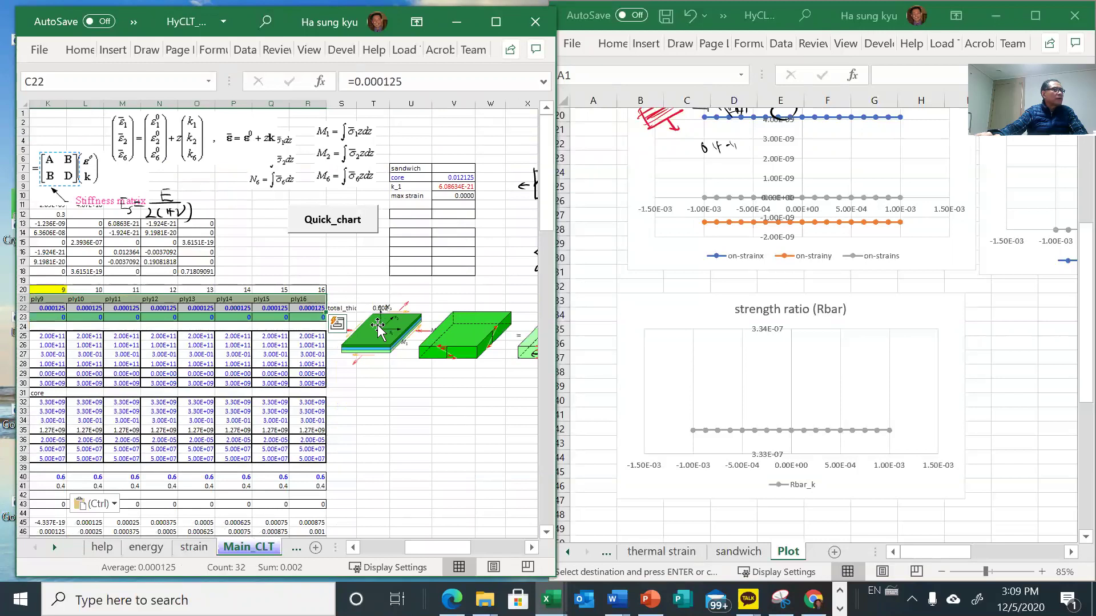
pyautogui.moveTo(360, 313); pyautogui.dragTo(372, 342)
pyautogui.click(368, 307)
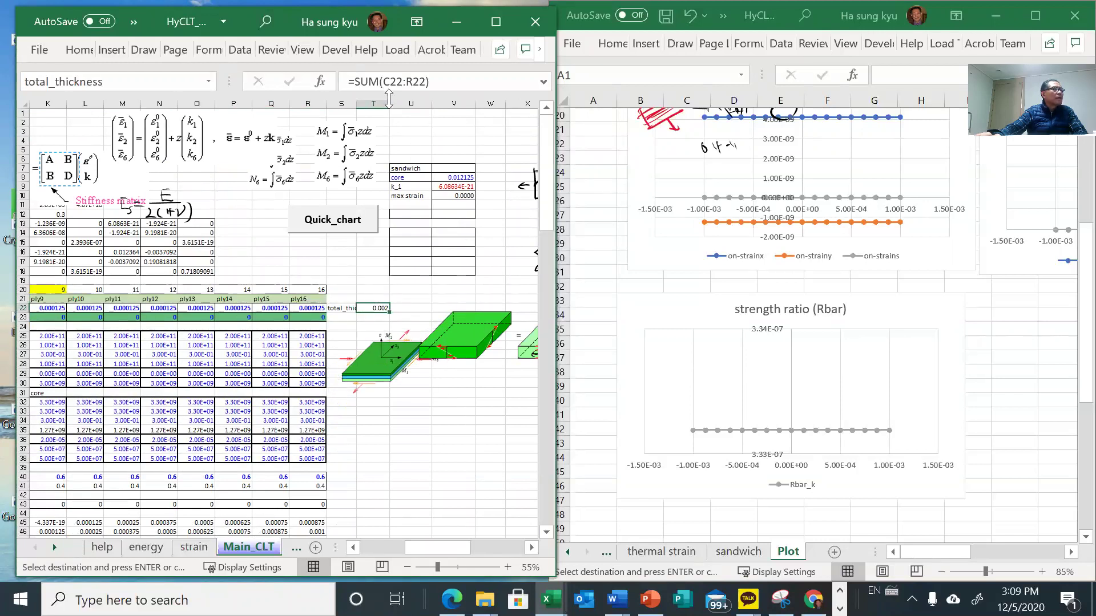
pyautogui.moveTo(390, 107); pyautogui.dragTo(414, 107)
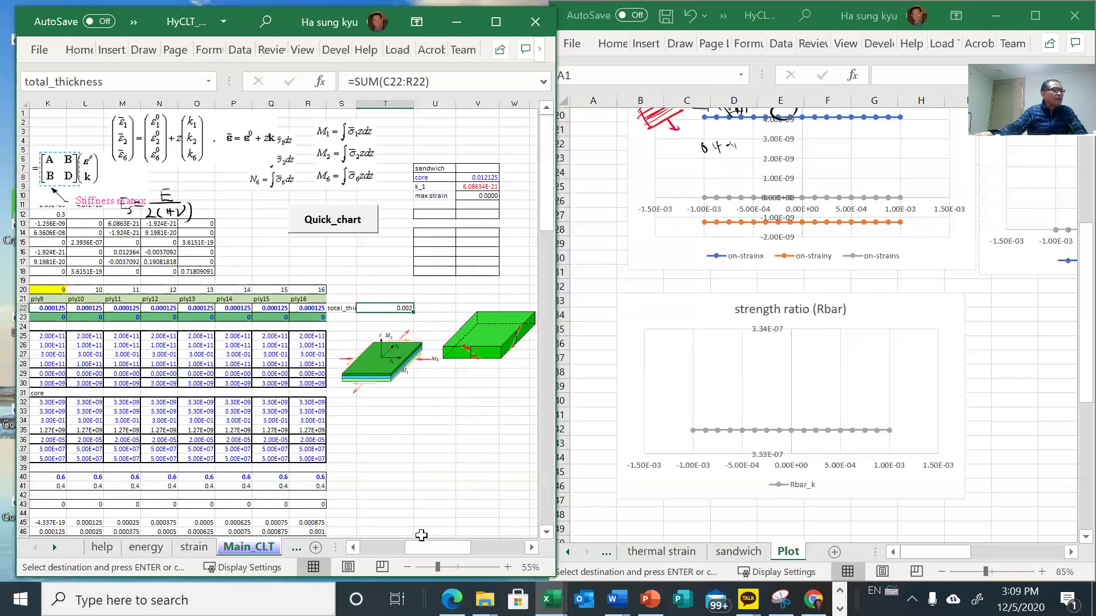
# - Begin a formula in the N_1 load cell D4 with =total_thickness* by referencing the total thickness cell T22
pyautogui.moveTo(419, 545); pyautogui.dragTo(419, 545)
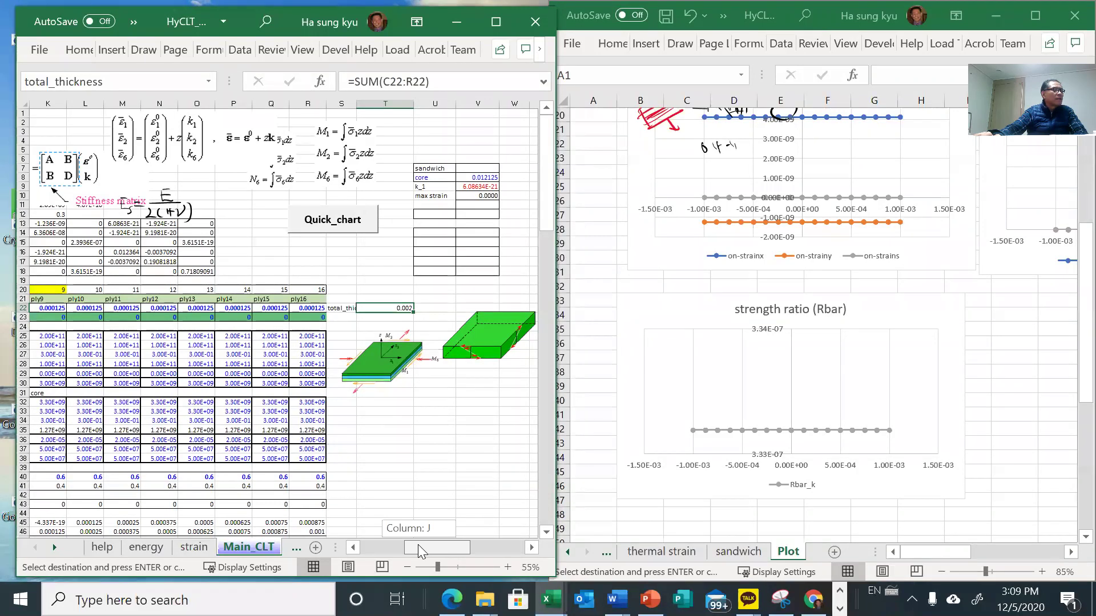
pyautogui.moveTo(418, 544); pyautogui.dragTo(342, 541)
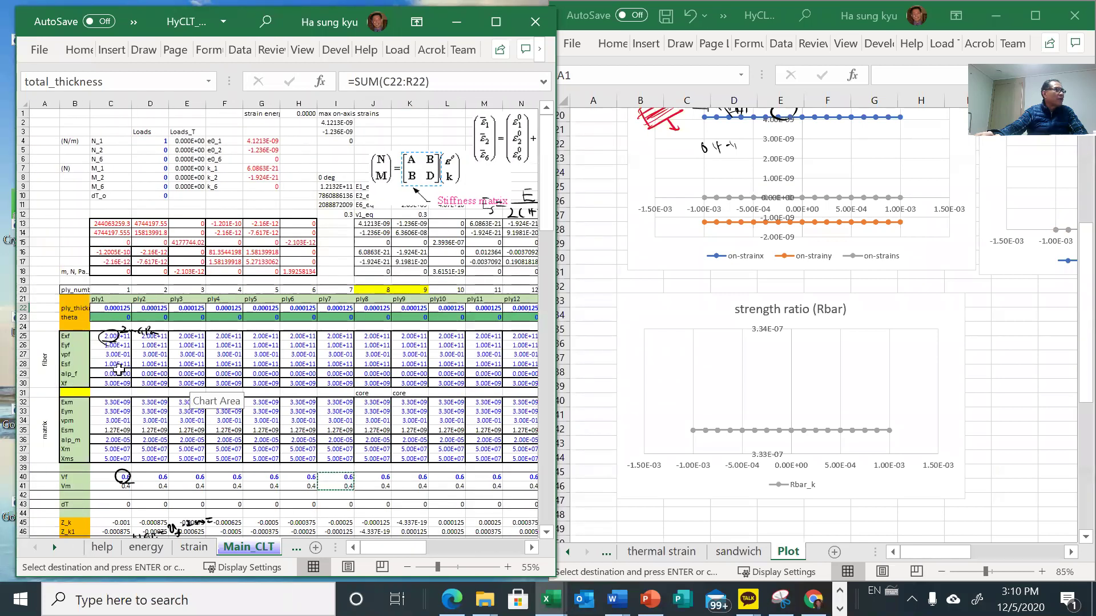
pyautogui.scroll(-2, 127, 411)
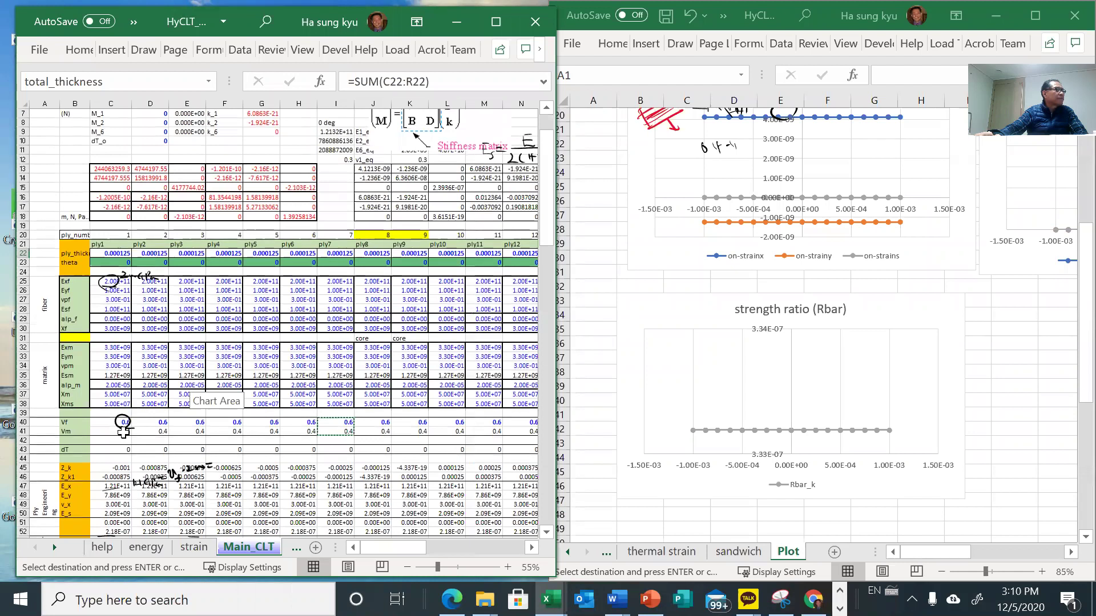
pyautogui.scroll(2, 123, 432)
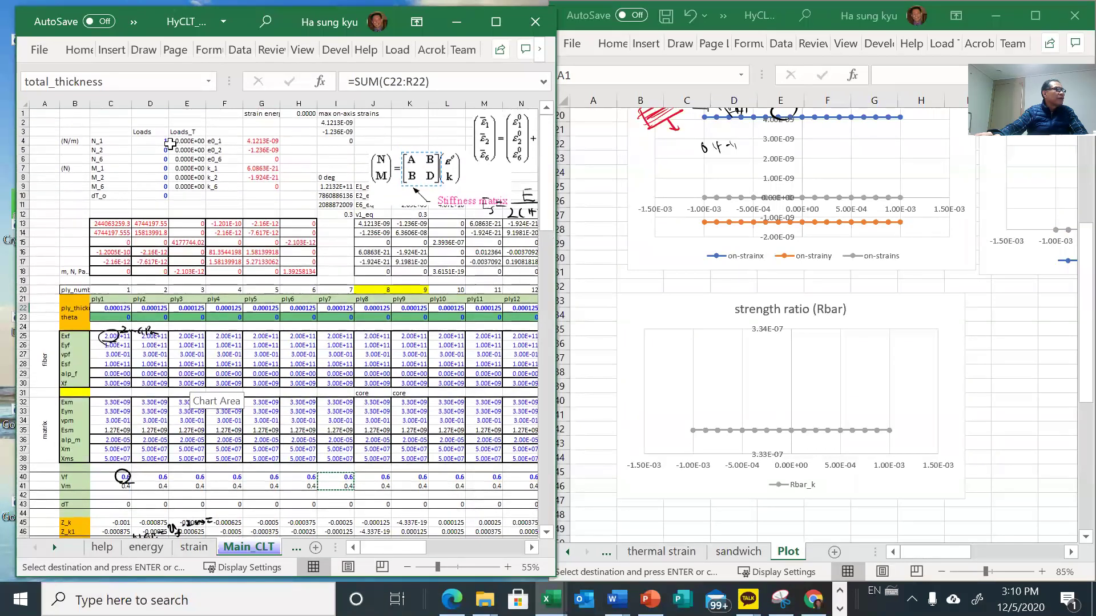
pyautogui.click(143, 140)
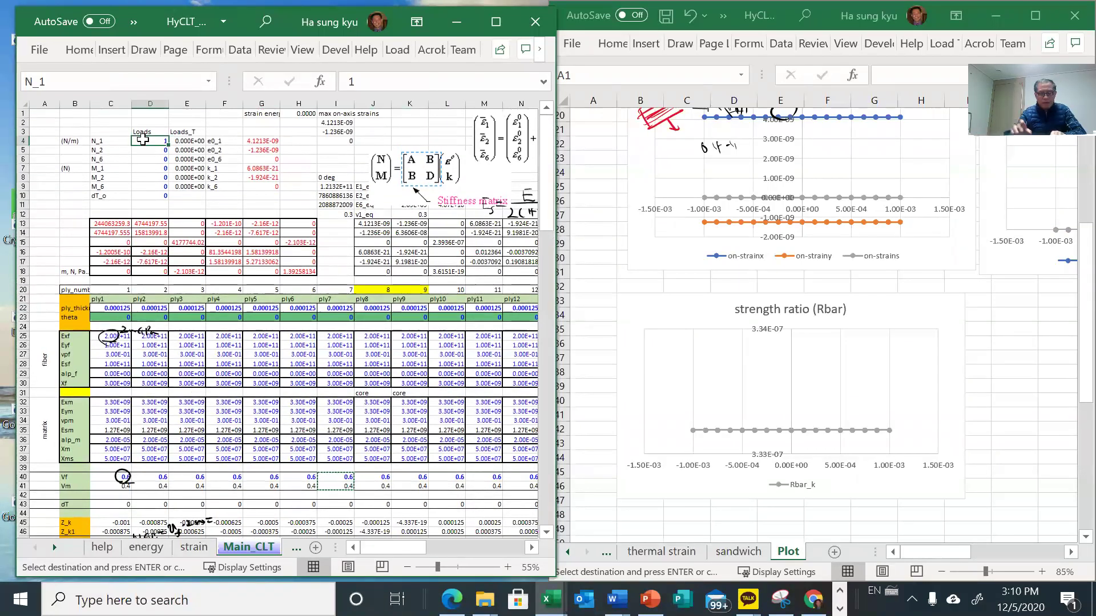
pyautogui.write('=')
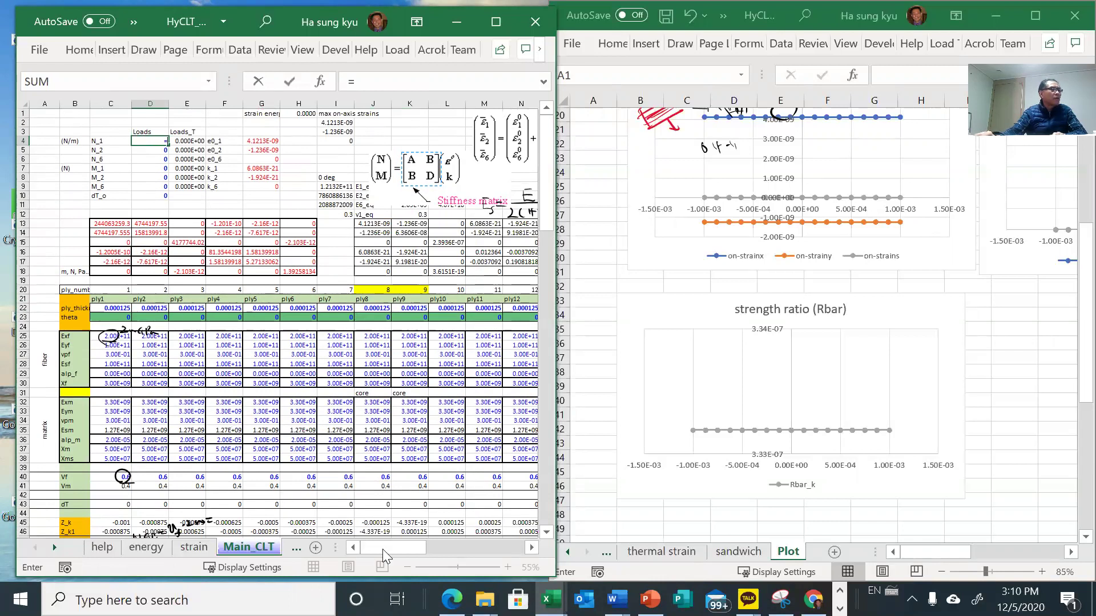
pyautogui.moveTo(388, 546)
pyautogui.mouseDown()
pyautogui.moveTo(494, 552)
pyautogui.moveTo(427, 547)
pyautogui.mouseUp()
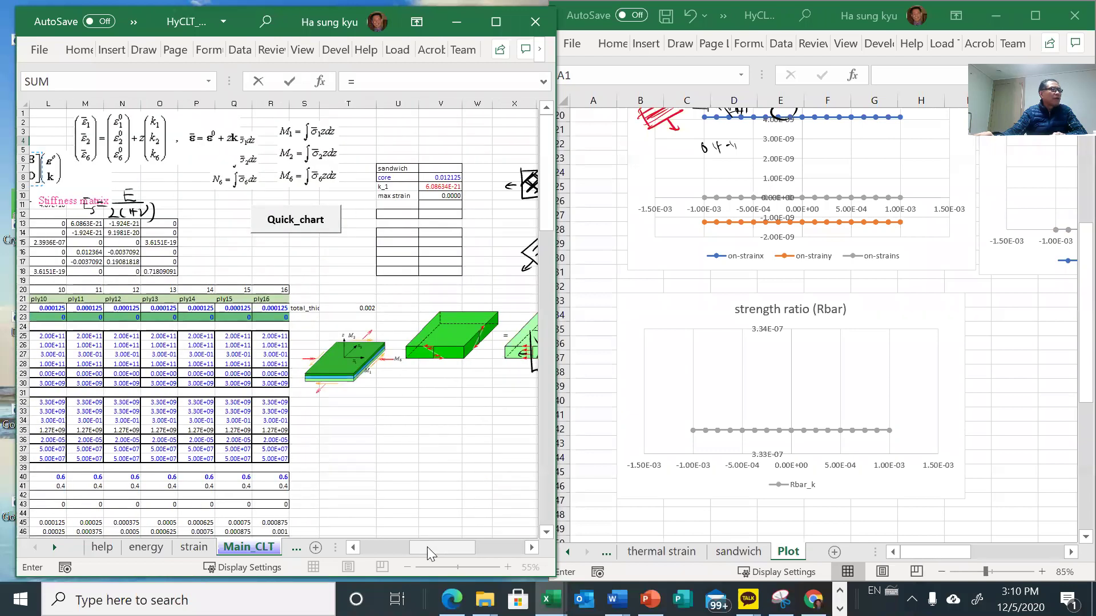
pyautogui.click(349, 307)
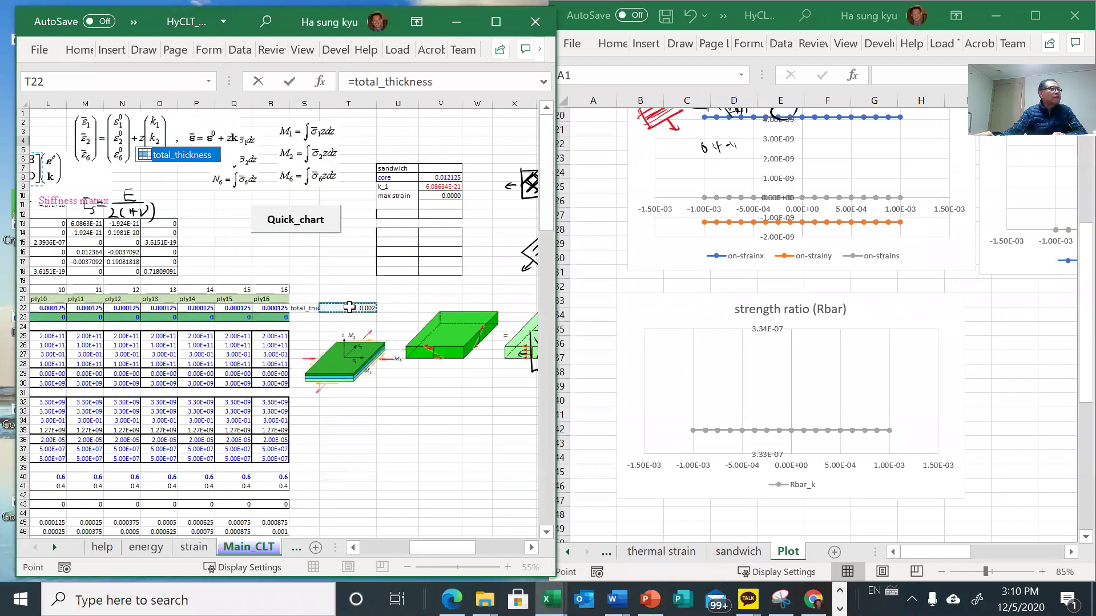
pyautogui.click(448, 82)
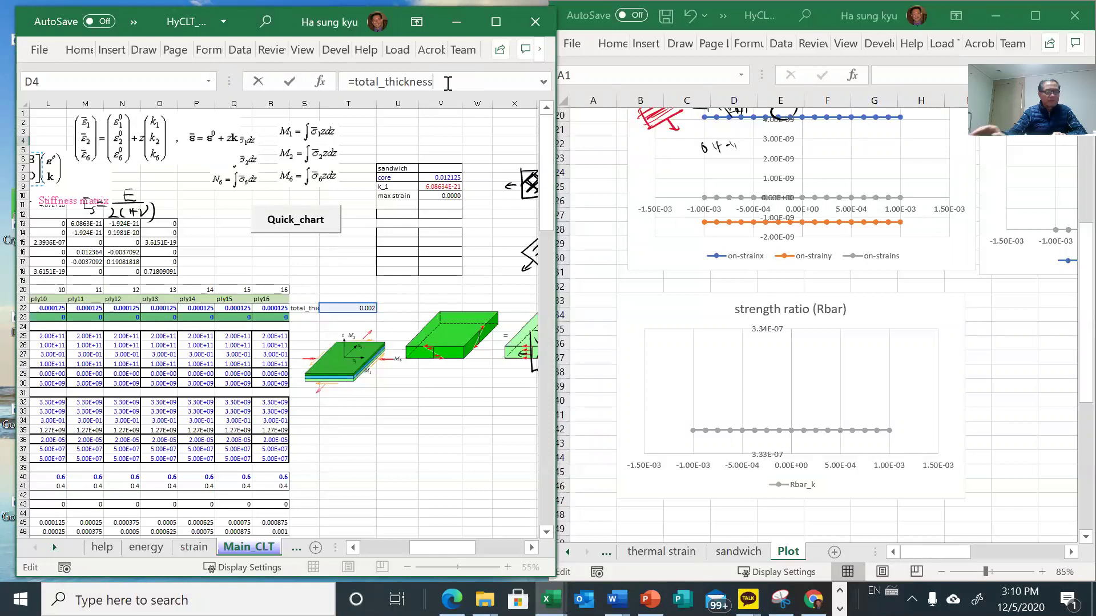
pyautogui.write('*')
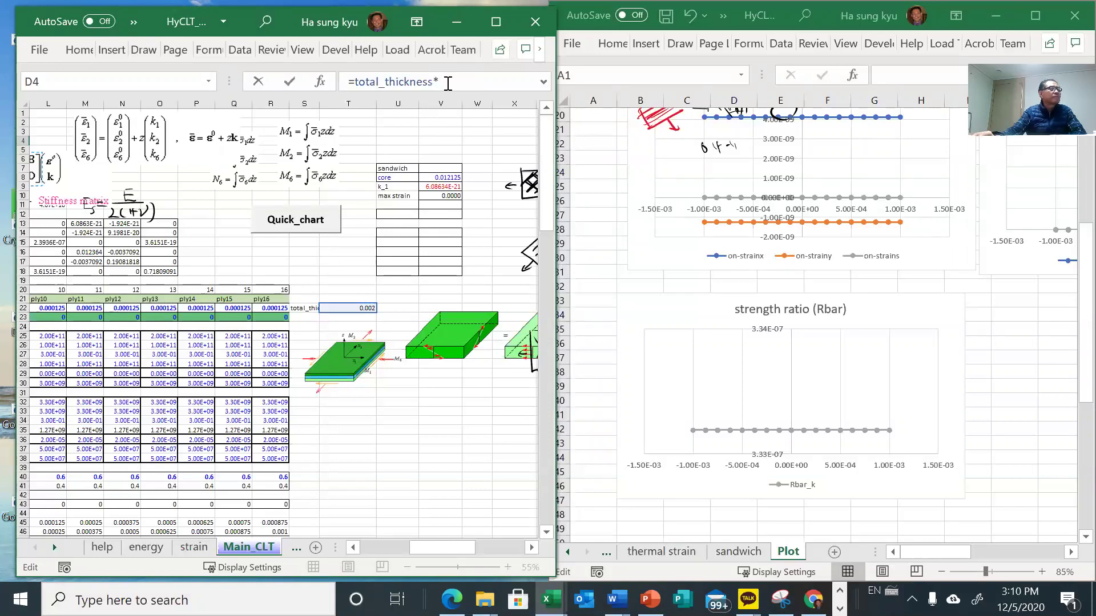
# - Complete the N_1 load formula as =total_thickness*C146 using ply 1's Xt strength, review both terms and enter it
pyautogui.moveTo(462, 554); pyautogui.dragTo(412, 553)
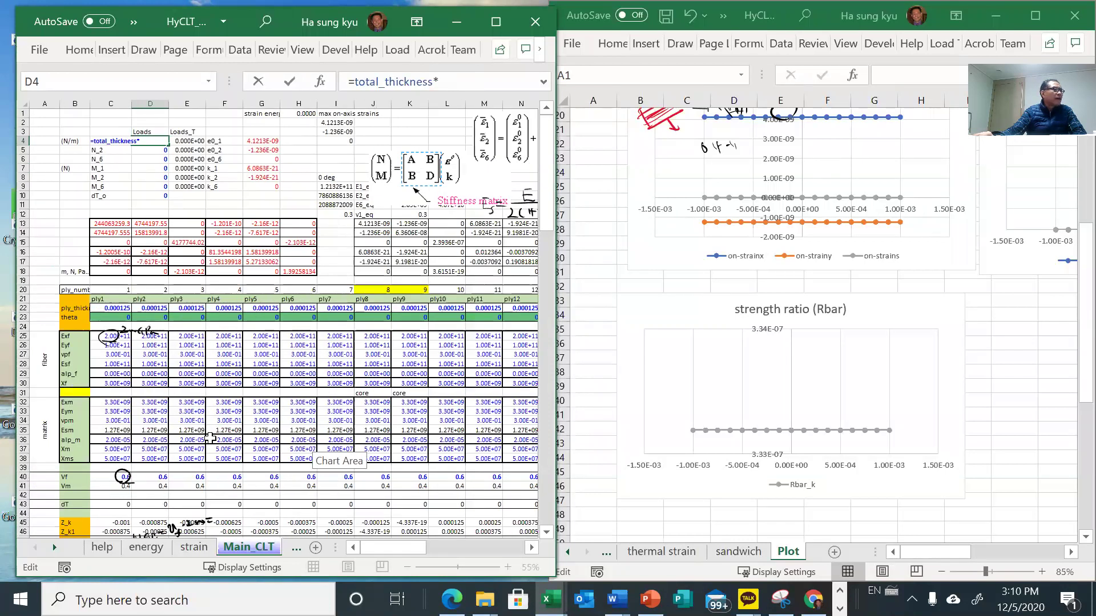
pyautogui.scroll(-3, 210, 437)
pyautogui.scroll(-5, 210, 437)
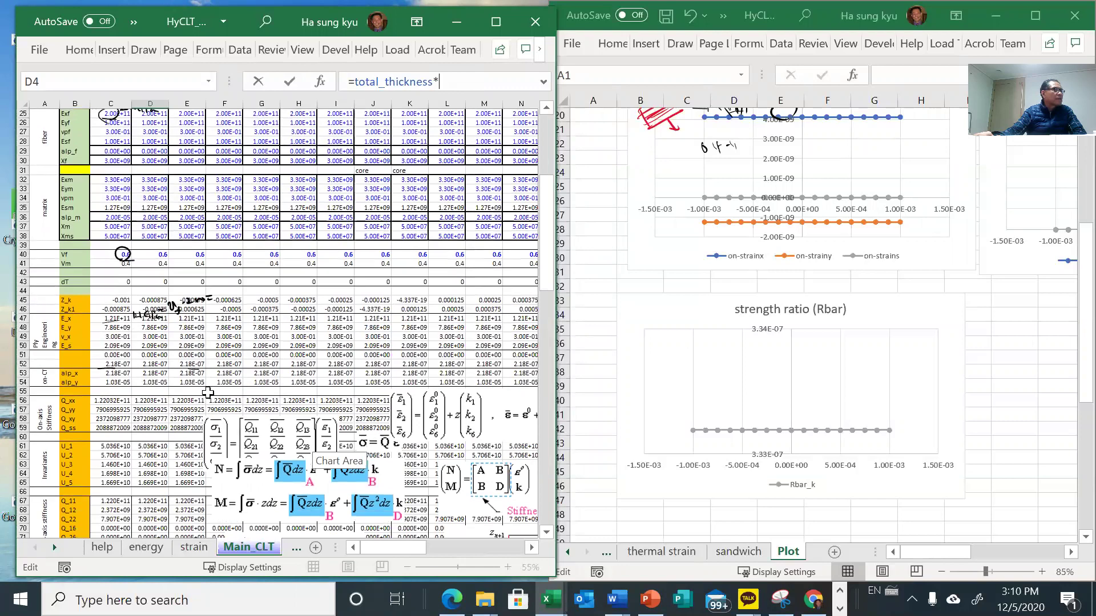
pyautogui.scroll(-20, 207, 393)
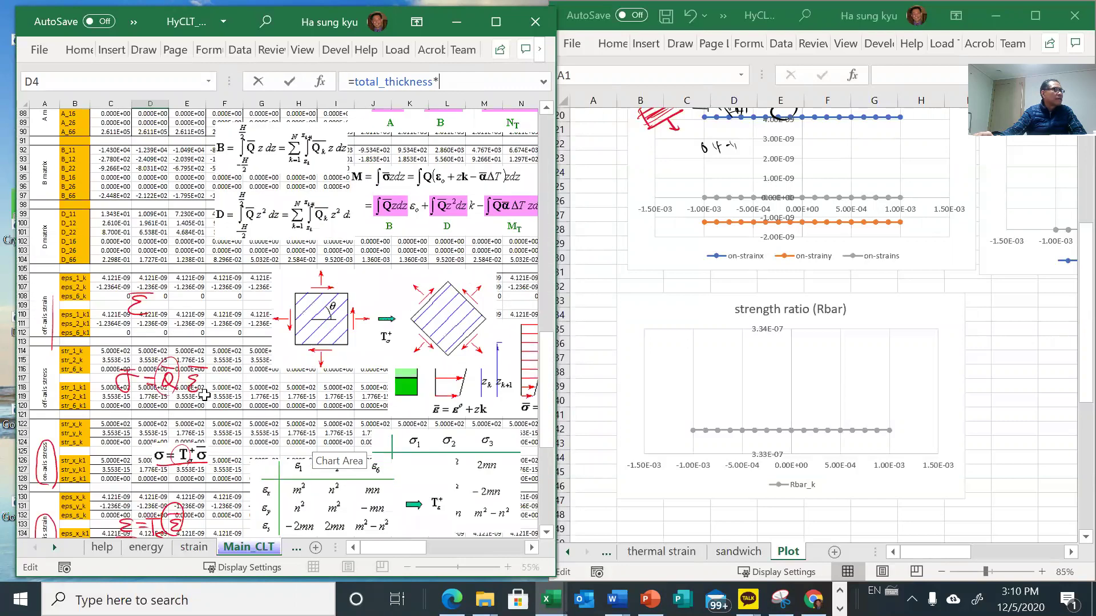
pyautogui.scroll(-14, 205, 395)
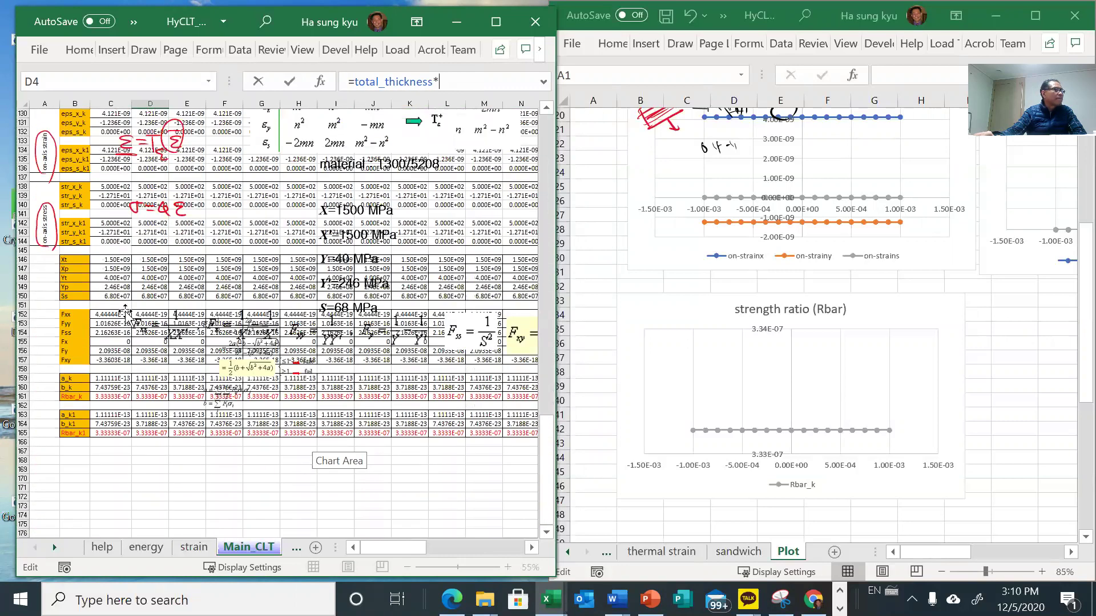
pyautogui.click(111, 259)
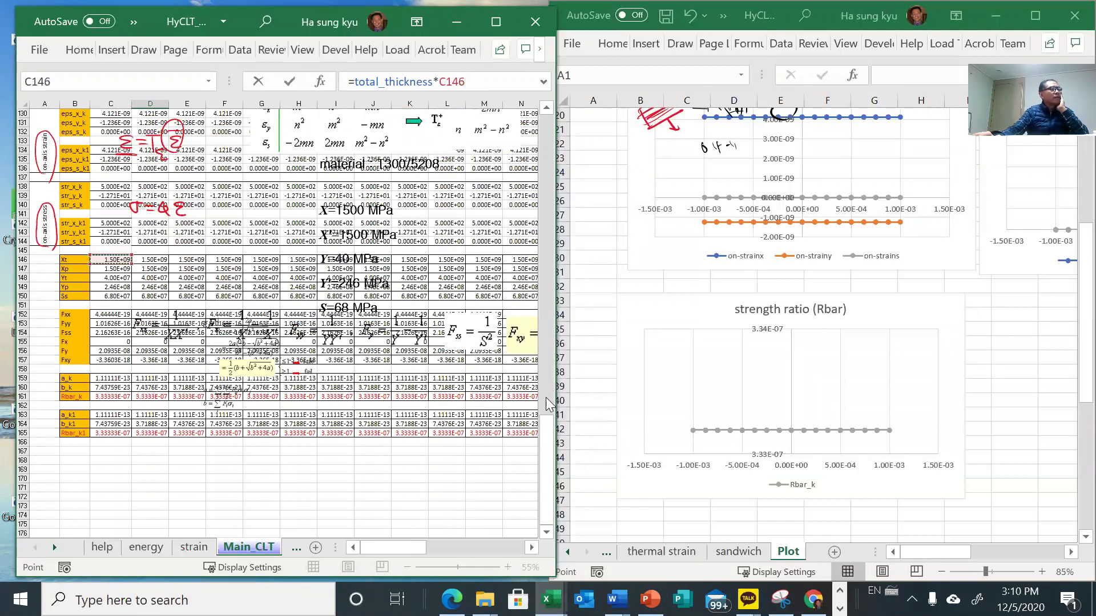
pyautogui.moveTo(545, 437); pyautogui.dragTo(547, 117)
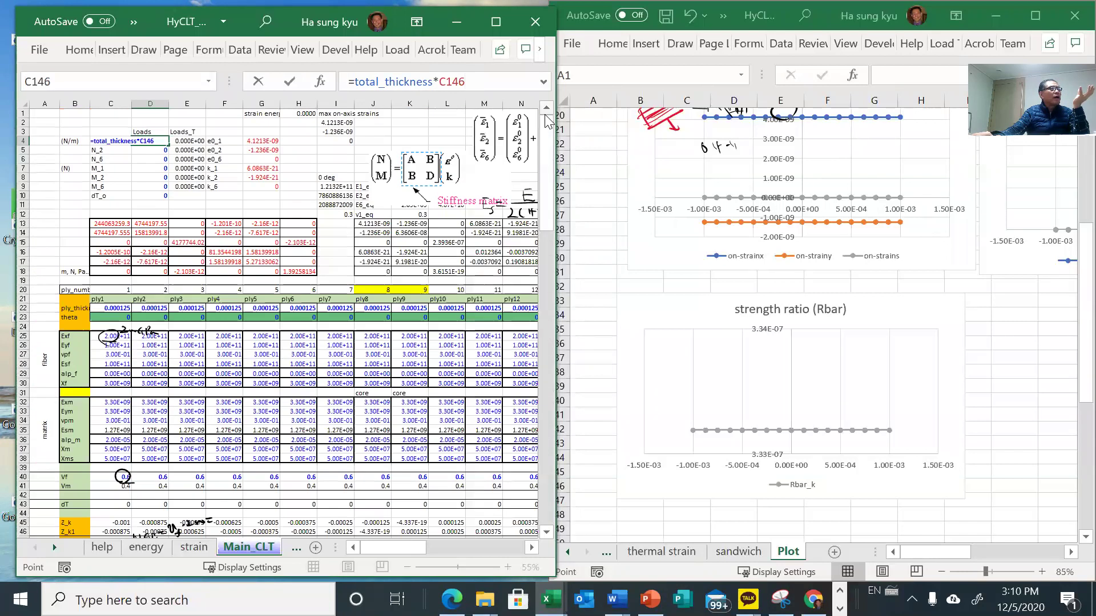
pyautogui.doubleClick(376, 81)
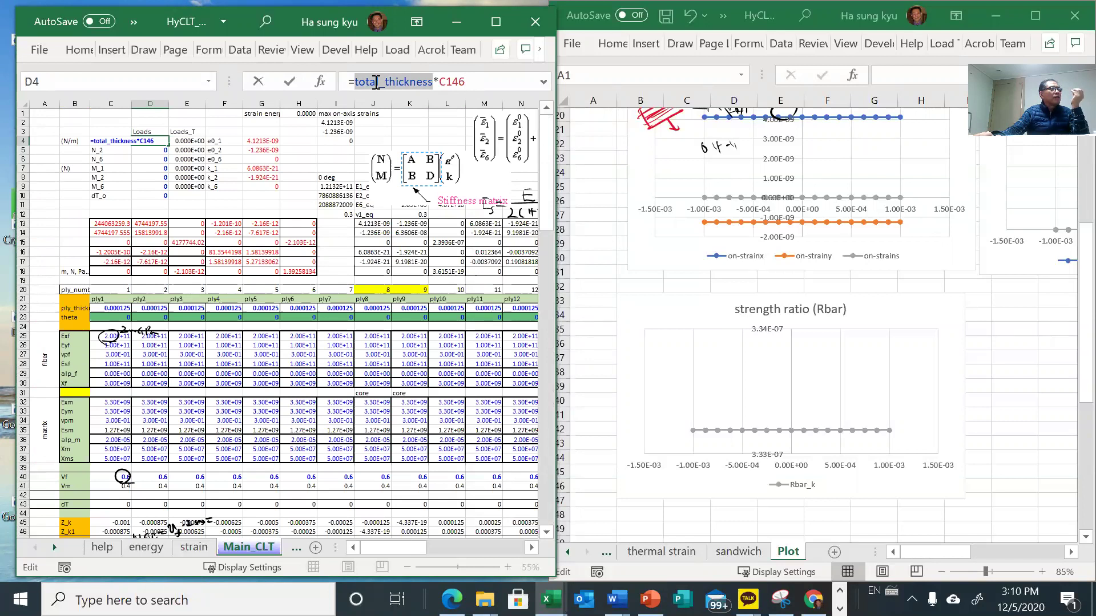
pyautogui.doubleClick(455, 82)
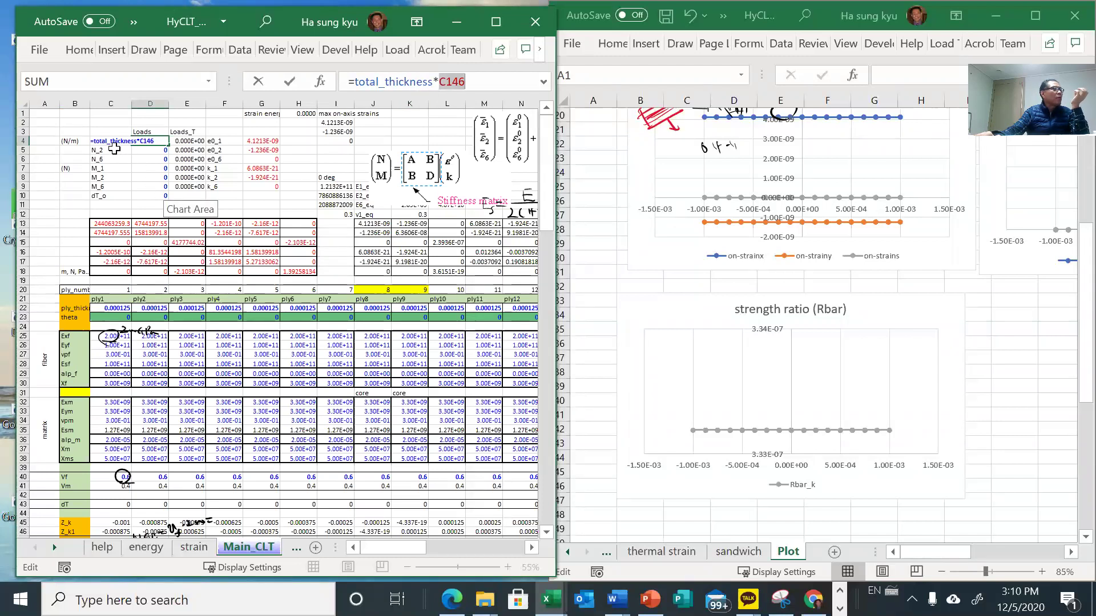
pyautogui.click(290, 83)
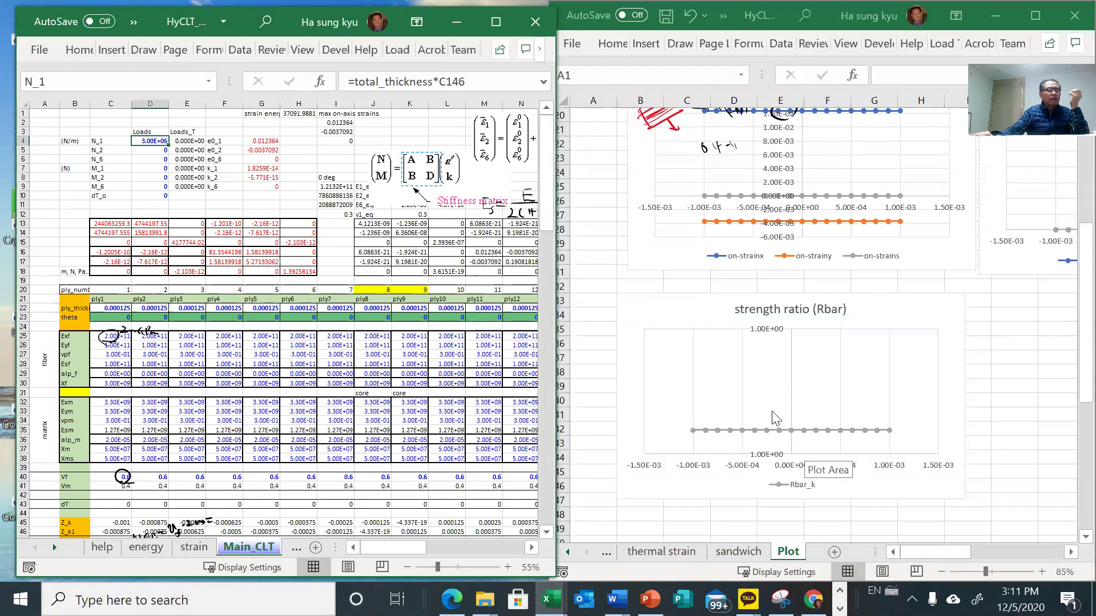
# - Set the vertical axis minimum of the strength ratio (Rbar) chart to 0 and close the formatting pane
pyautogui.click(772, 455)
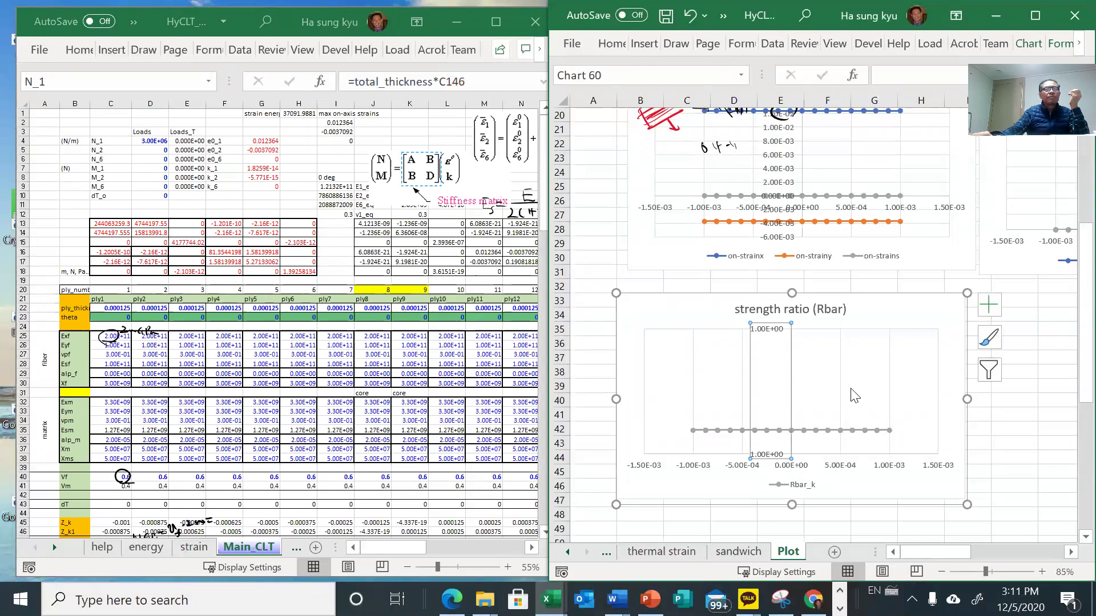
pyautogui.hotkey('ctrl', '1')
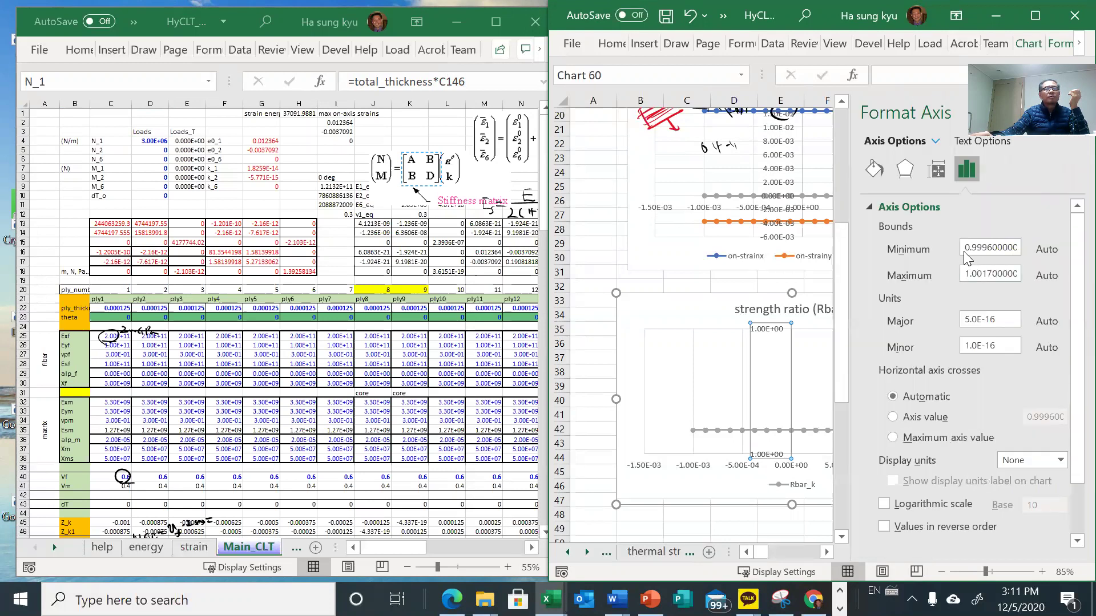
pyautogui.moveTo(969, 246); pyautogui.dragTo(1039, 250)
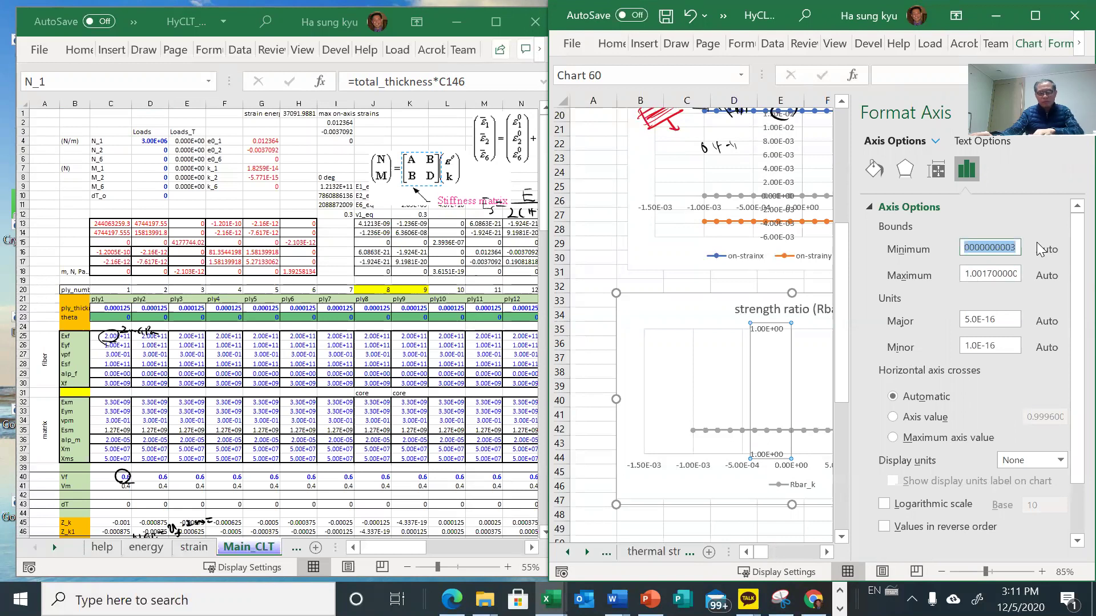
pyautogui.write('0')
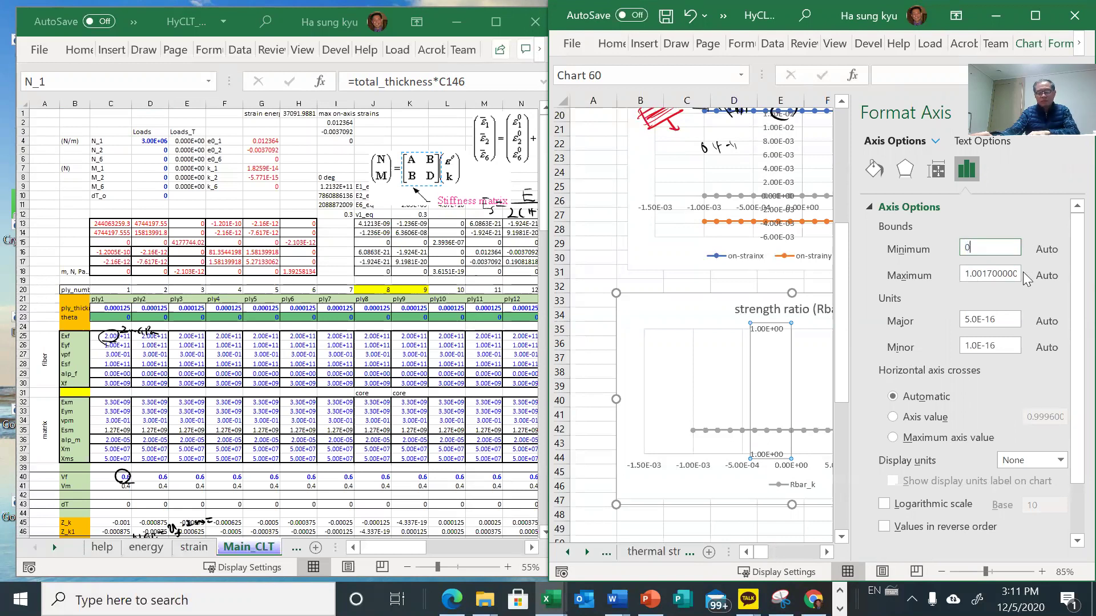
pyautogui.press('Return')
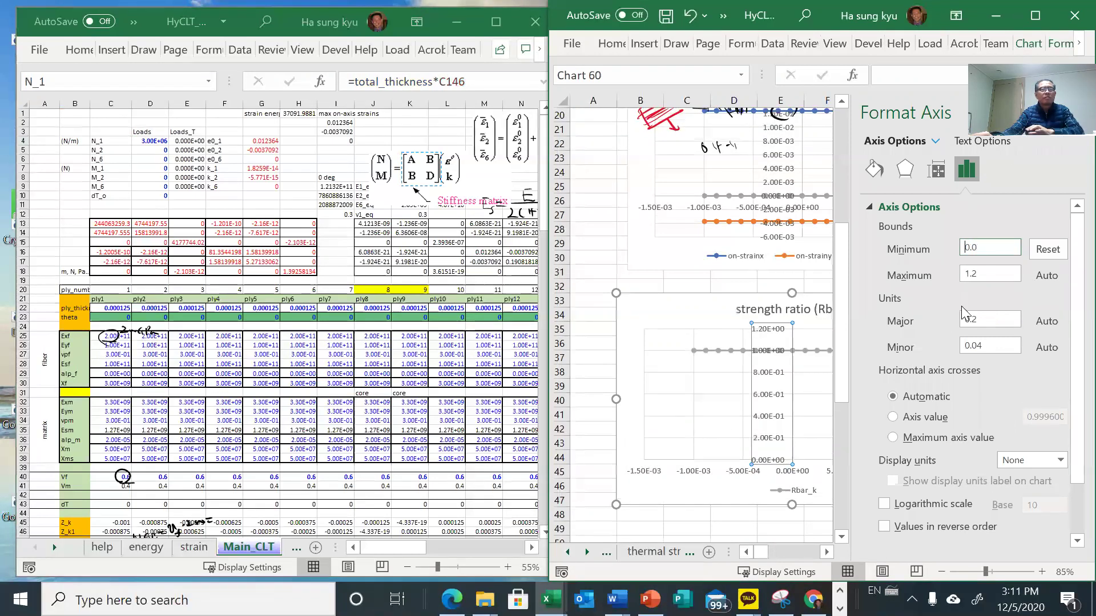
pyautogui.click(616, 261)
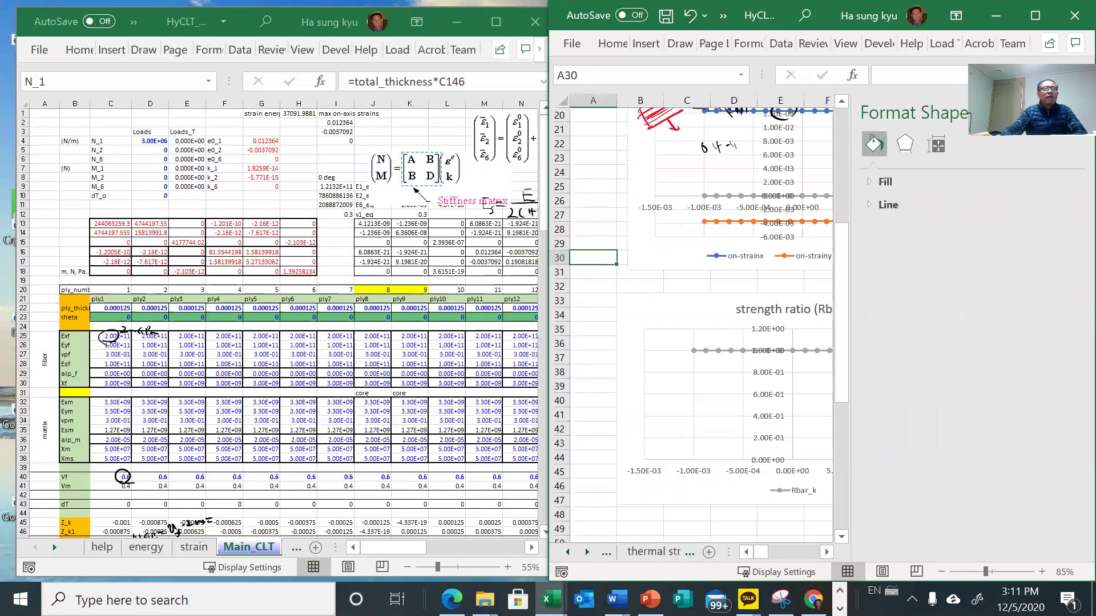
pyautogui.click(1080, 112)
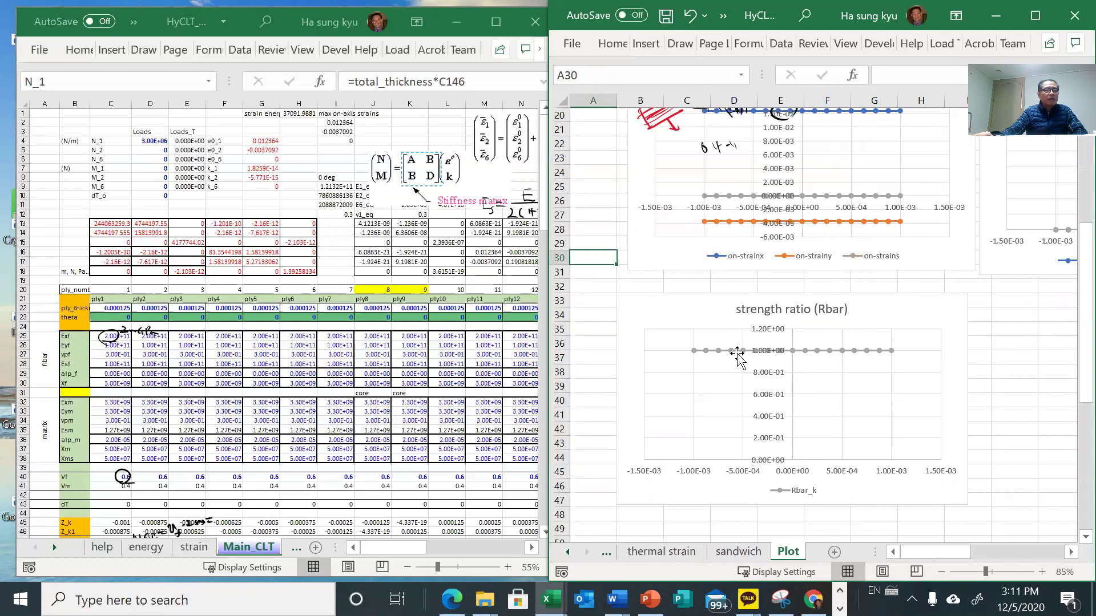
pyautogui.moveTo(697, 355)
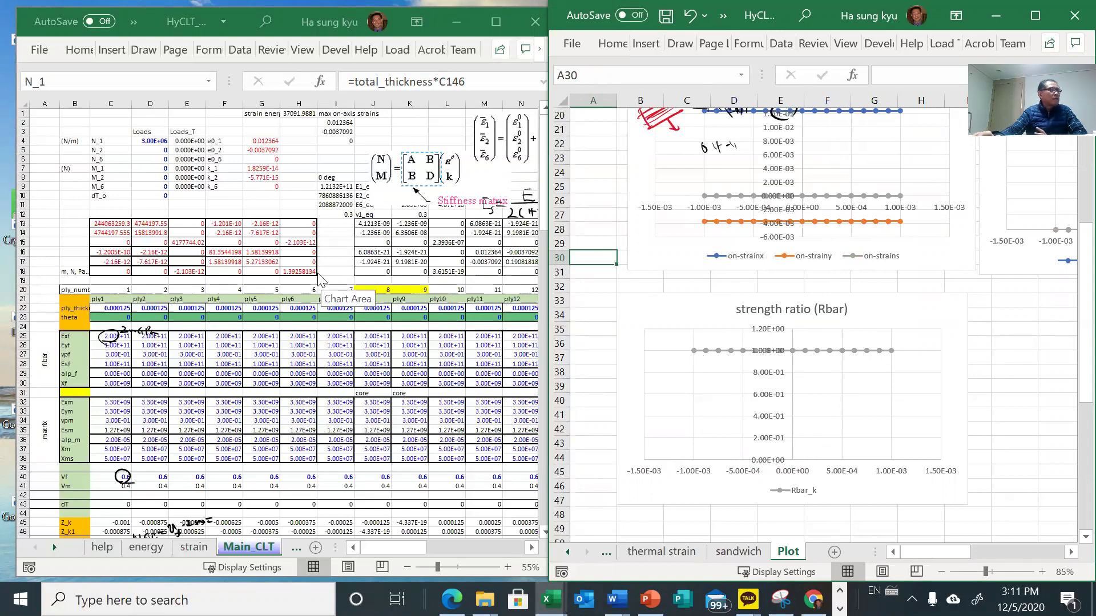
# - Replace the strength term in the N_1 load formula in D4 with ply 1's Xp strength, C147
pyautogui.click(127, 186)
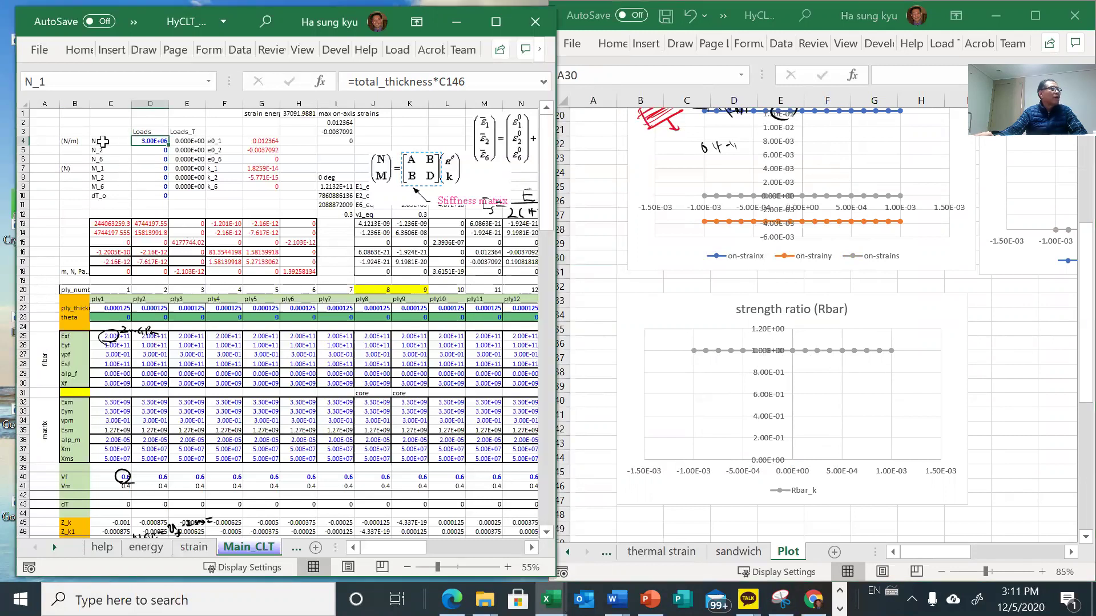
pyautogui.click(413, 84)
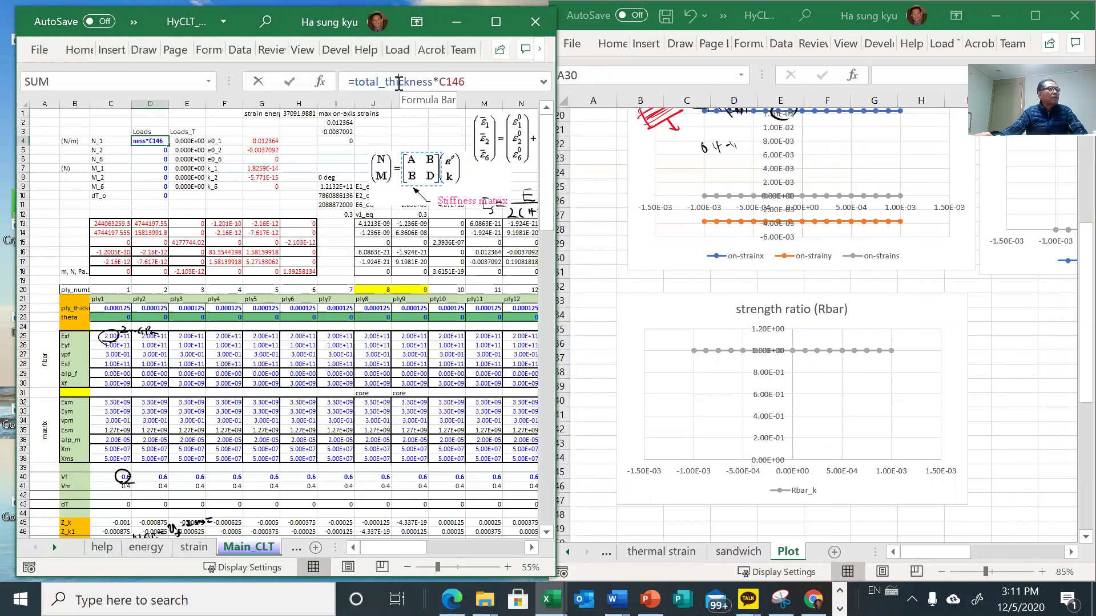
pyautogui.doubleClick(421, 83)
pyautogui.doubleClick(445, 84)
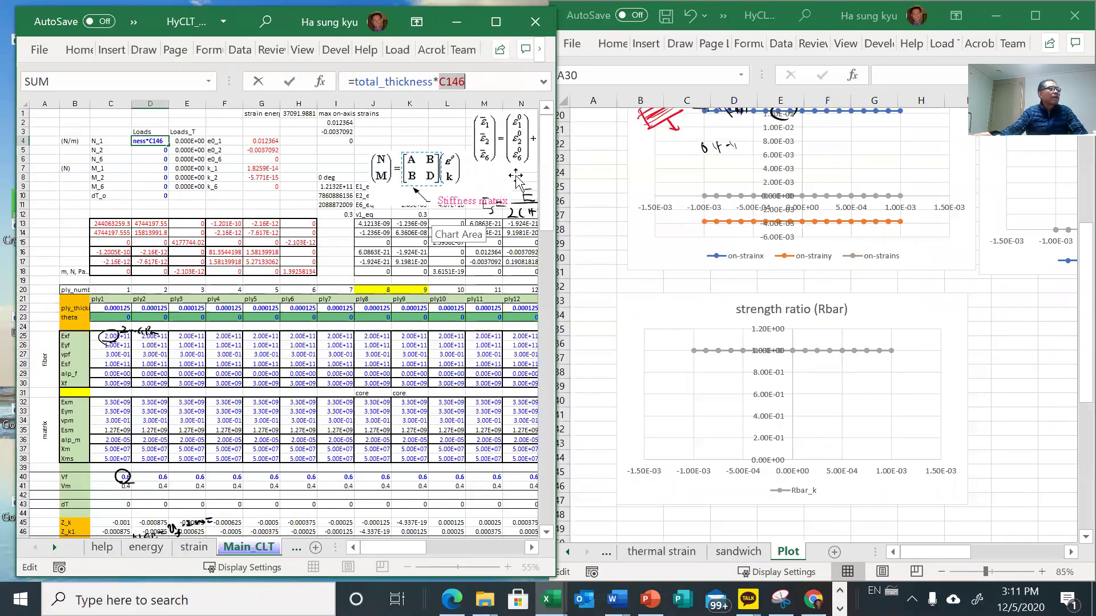
pyautogui.moveTo(545, 162); pyautogui.dragTo(492, 373)
pyautogui.scroll(-9, 362, 381)
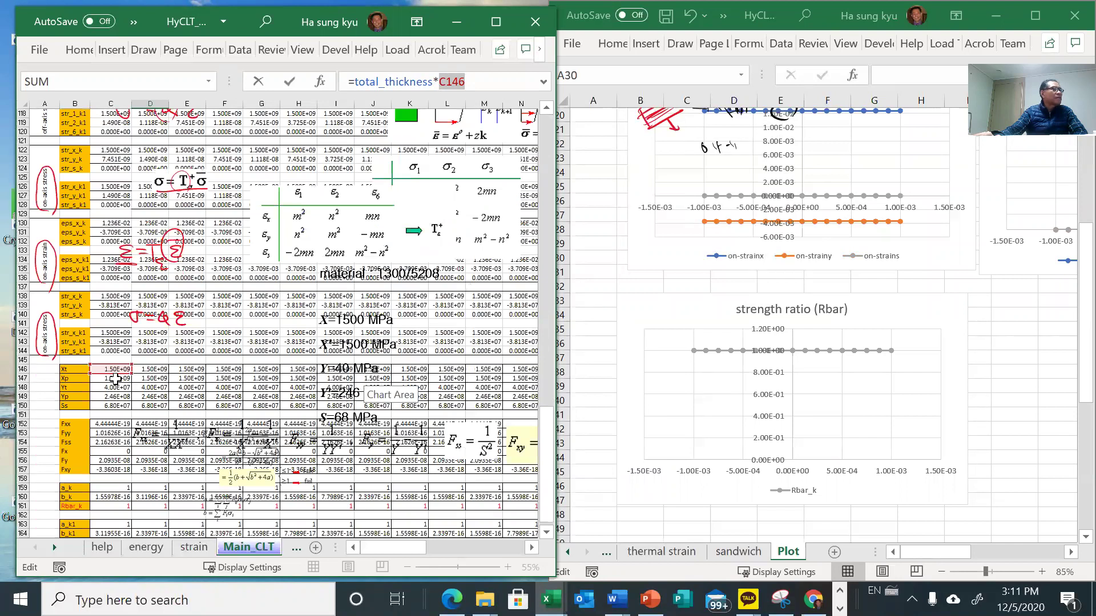
pyautogui.click(116, 379)
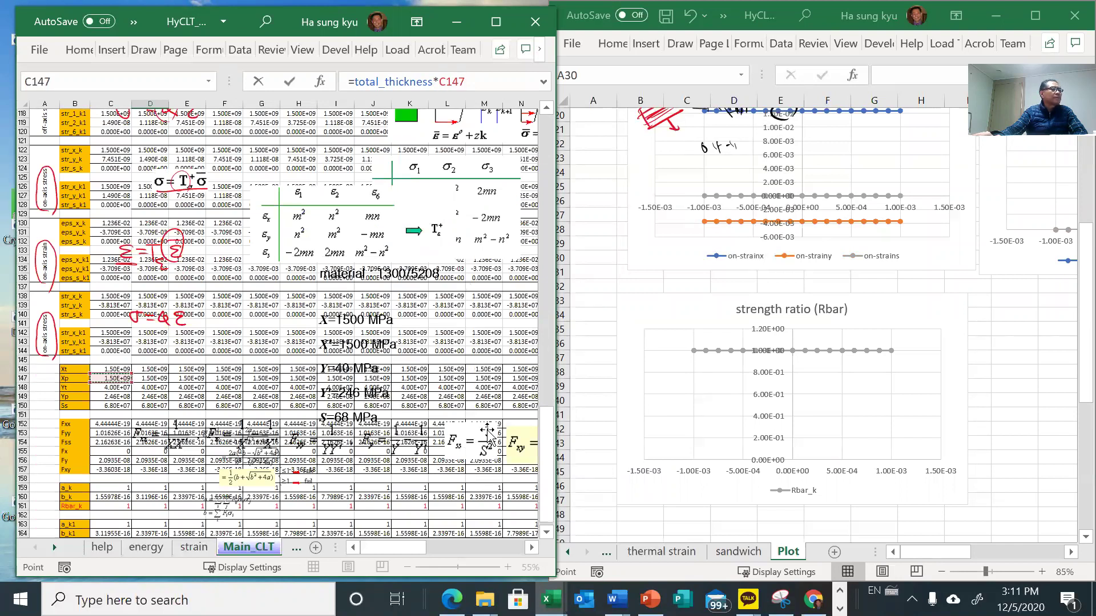
# - Add a minus sign so the N_1 load formula reads =-total_thickness*C147, and enter it
pyautogui.moveTo(545, 434); pyautogui.dragTo(544, 117)
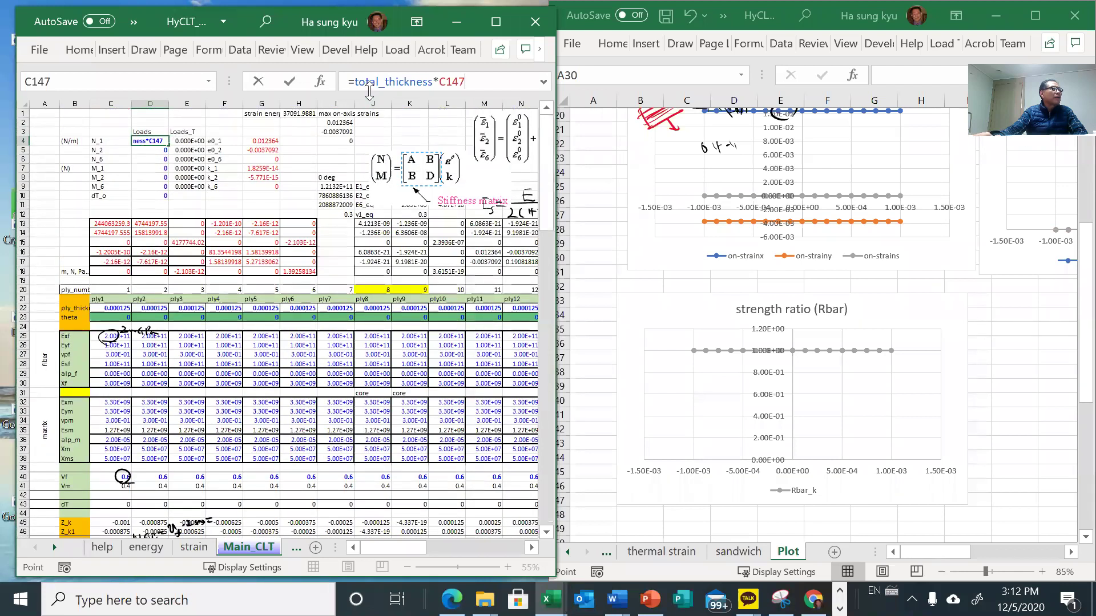
pyautogui.click(354, 83)
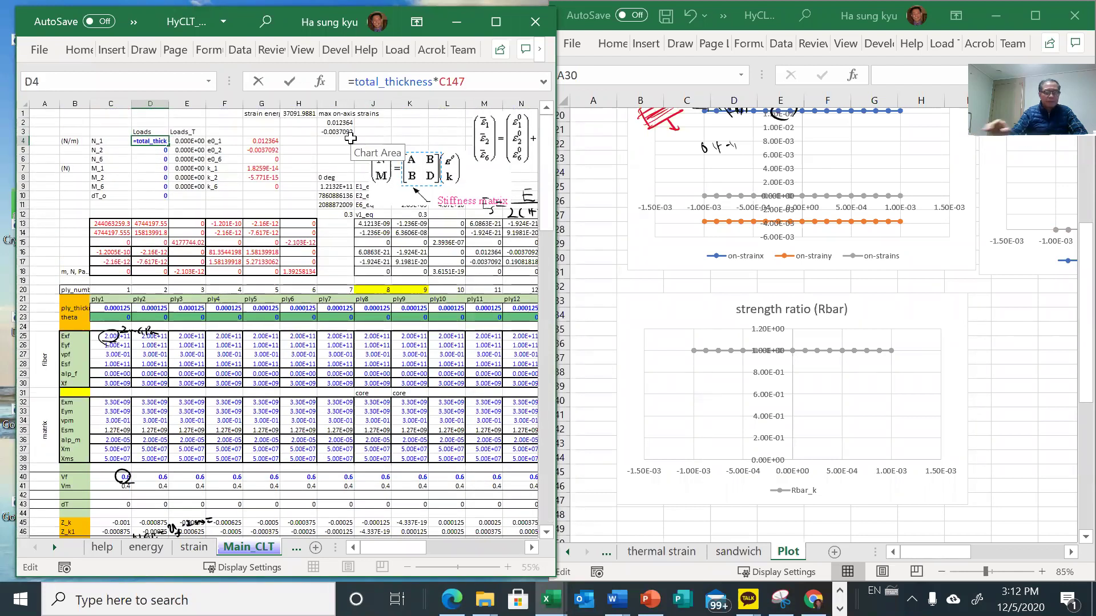
pyautogui.write('-')
pyautogui.press('Return')
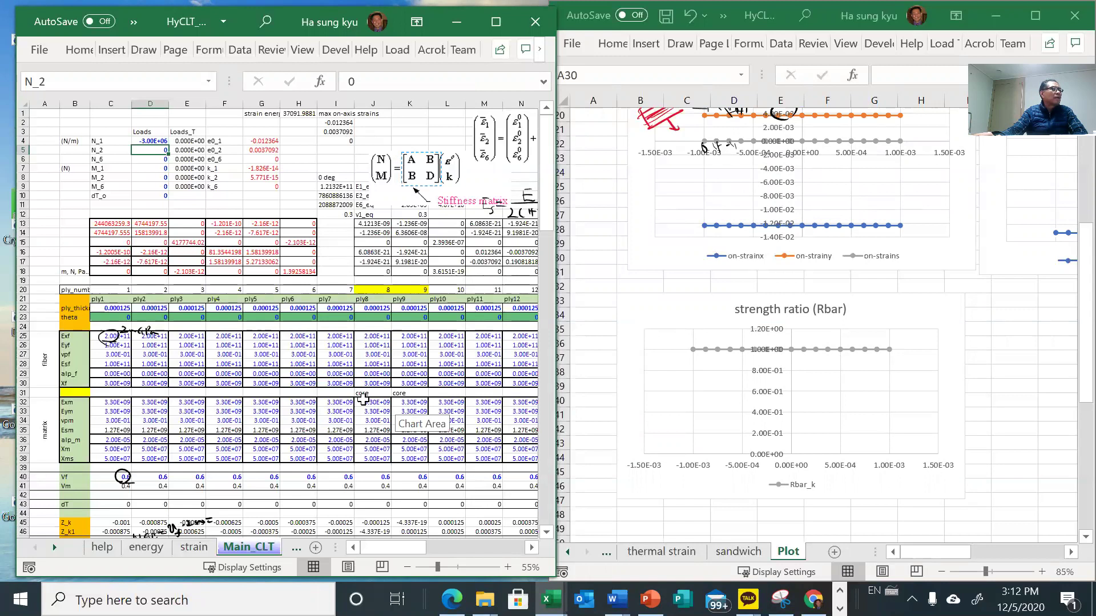
# - Copy the N_1 load formula's text and set the N_1 load to 0
pyautogui.click(156, 140)
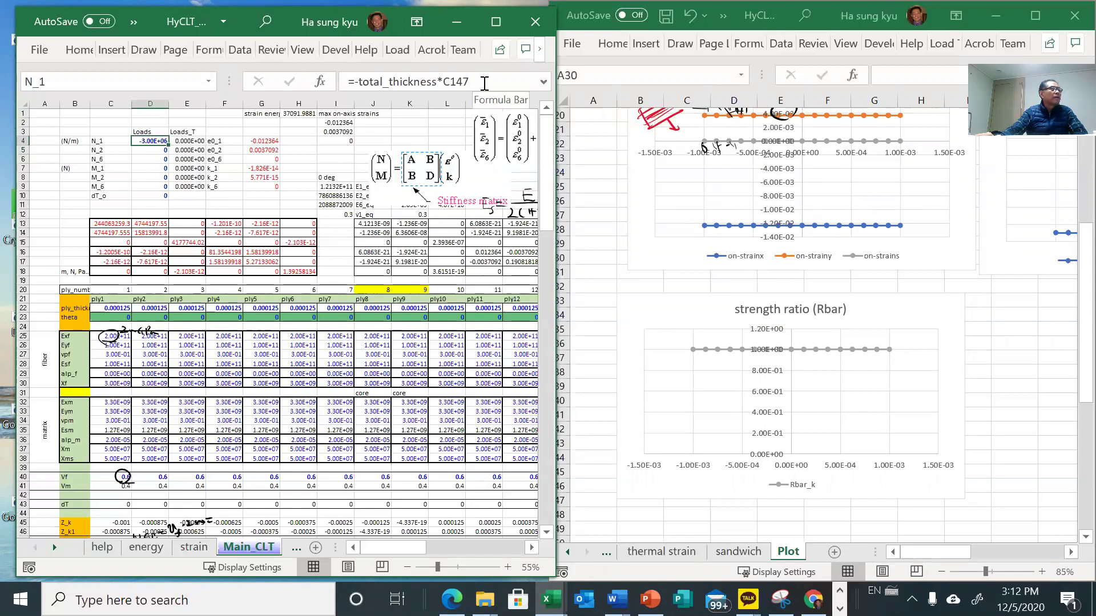
pyautogui.moveTo(484, 83); pyautogui.dragTo(345, 83)
pyautogui.hotkey('ctrl', 'c')
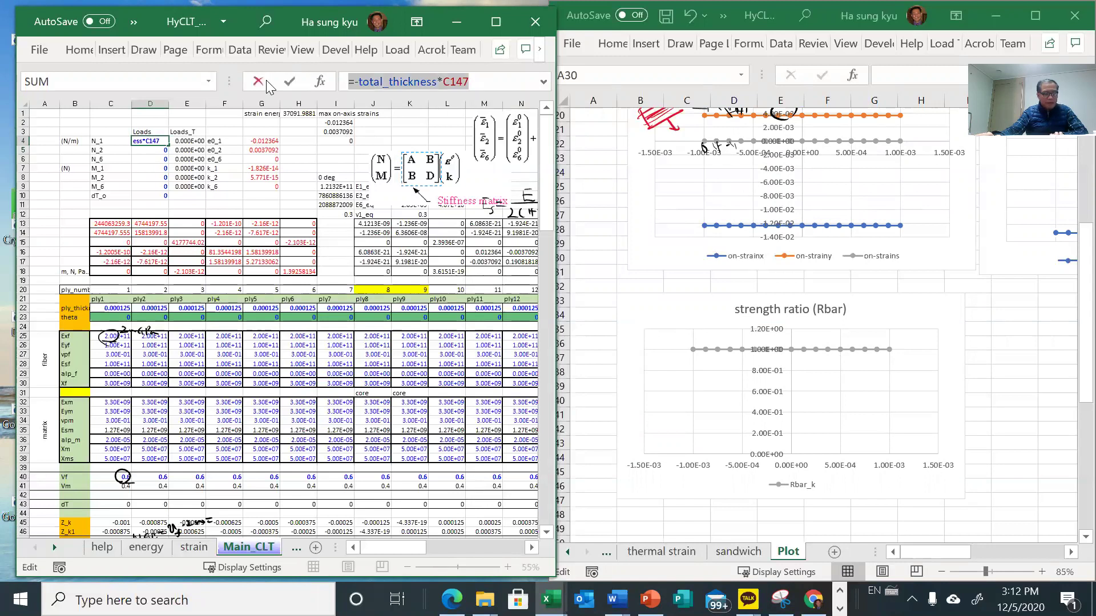
pyautogui.press('Delete')
pyautogui.click(289, 81)
pyautogui.press('Return')
pyautogui.click(153, 141)
pyautogui.write('0')
pyautogui.press('Return')
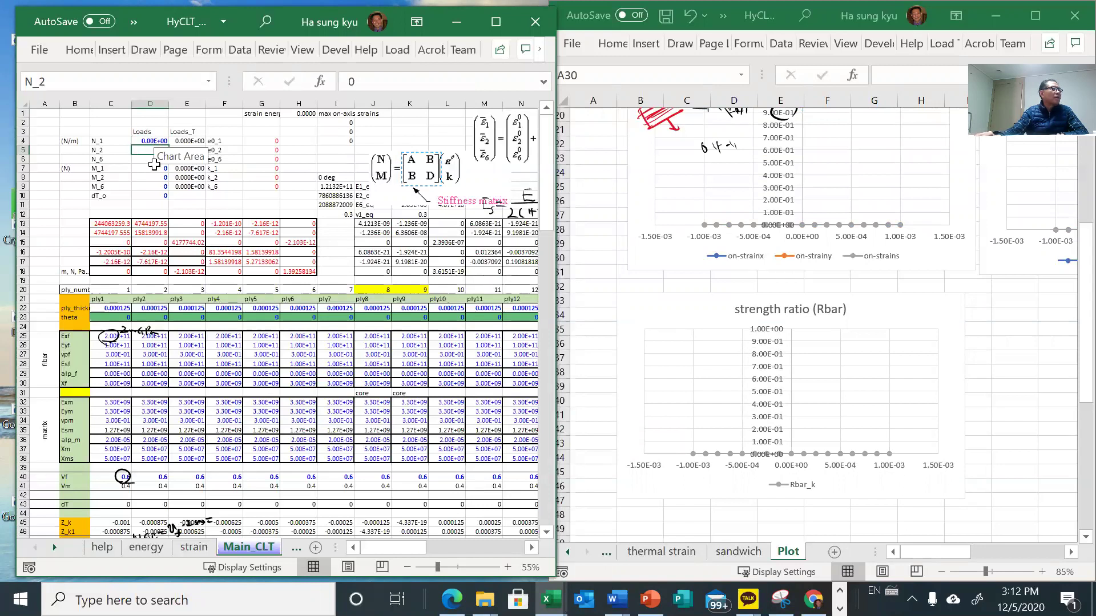
# - Paste the copied formula into the N_2 load cell and point it to ply 1's Yt strength, giving =-total_thickness*C148
pyautogui.write('=-')
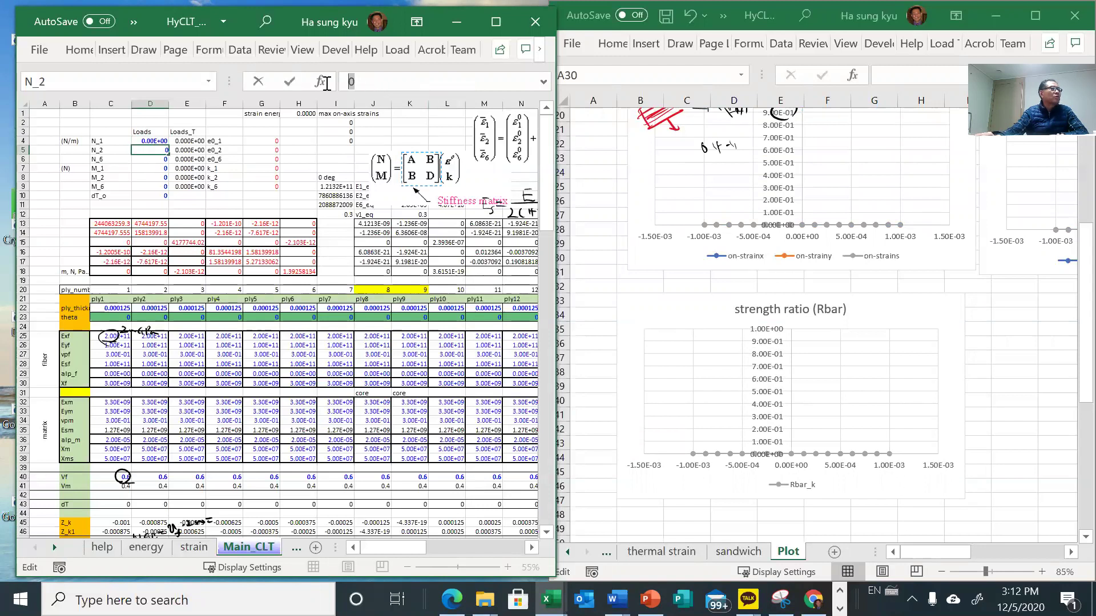
pyautogui.hotkey('ctrl', 'v')
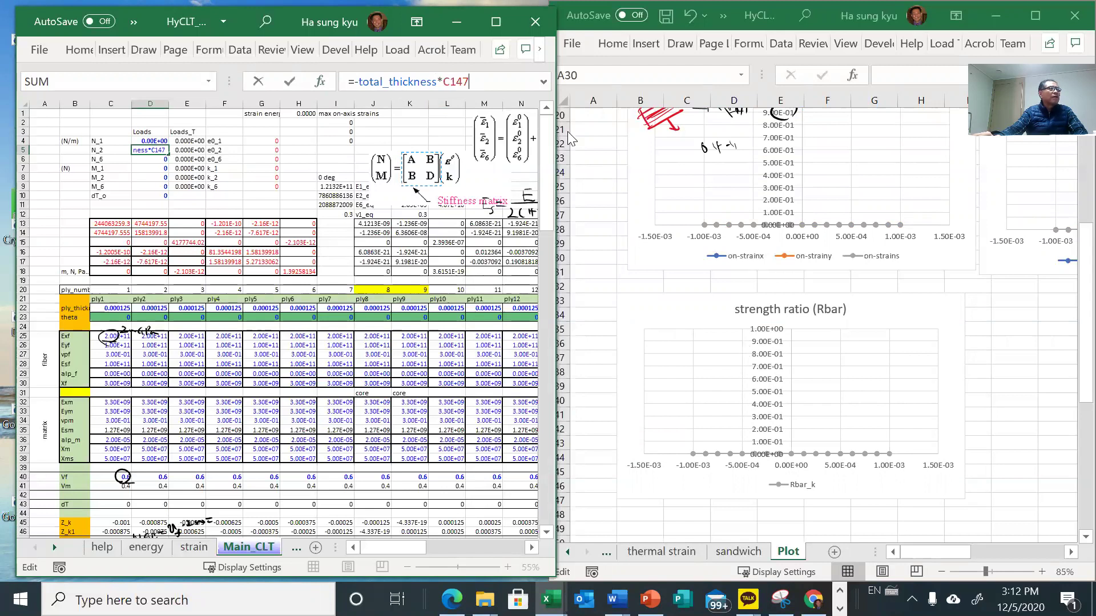
pyautogui.doubleClick(455, 81)
pyautogui.moveTo(546, 194); pyautogui.dragTo(543, 462)
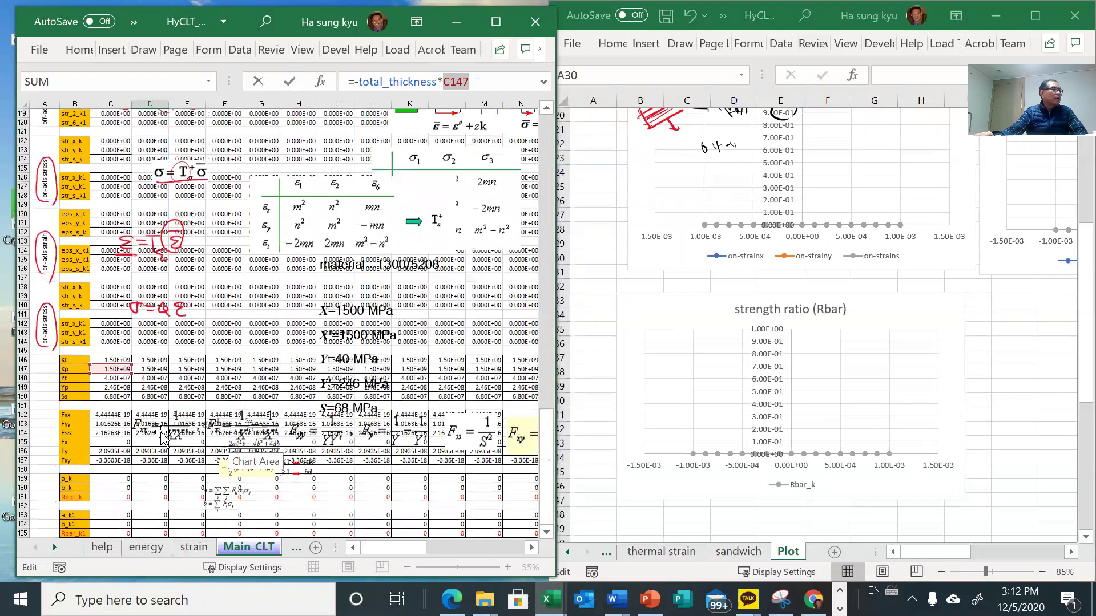
pyautogui.click(116, 376)
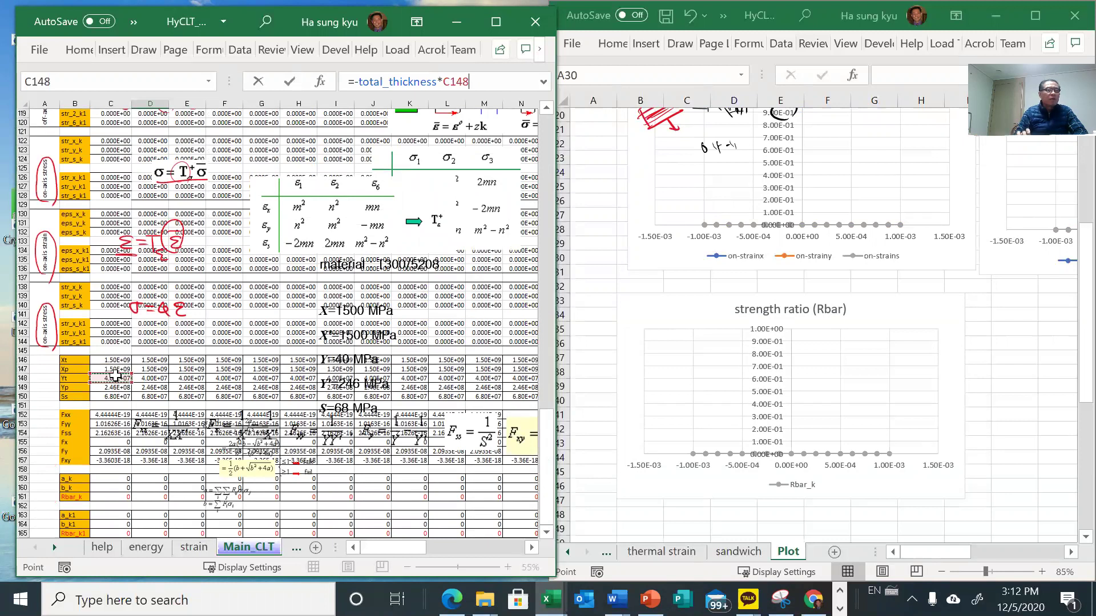
pyautogui.press('Return')
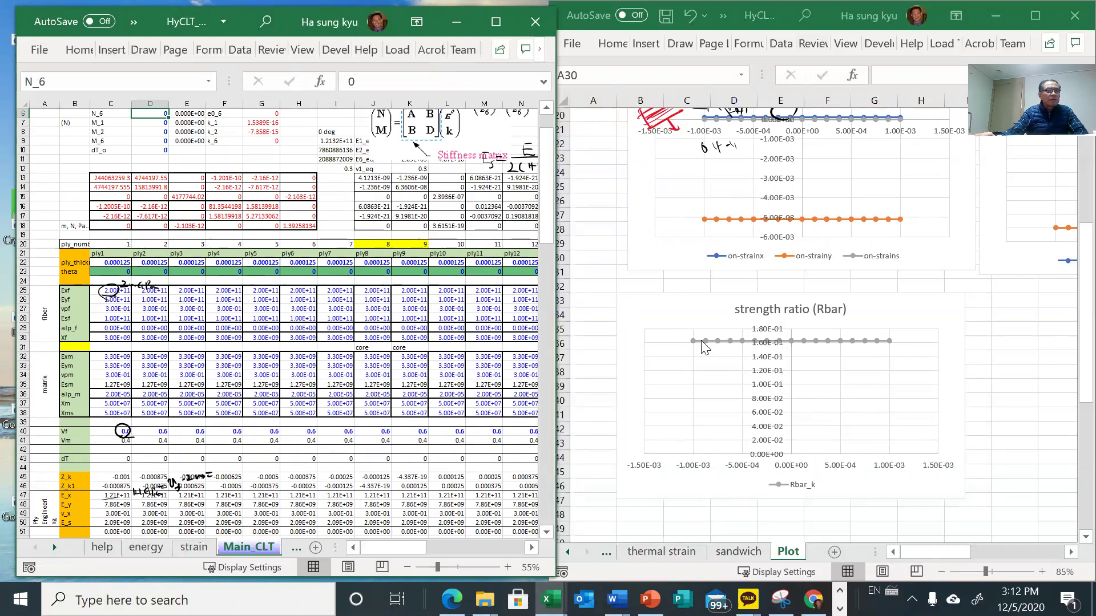
# - Check an Rbar_k point's value on the strength ratio chart and change the N_2 load formula to =total_thickness*C148
pyautogui.moveTo(707, 343)
pyautogui.moveTo(745, 345)
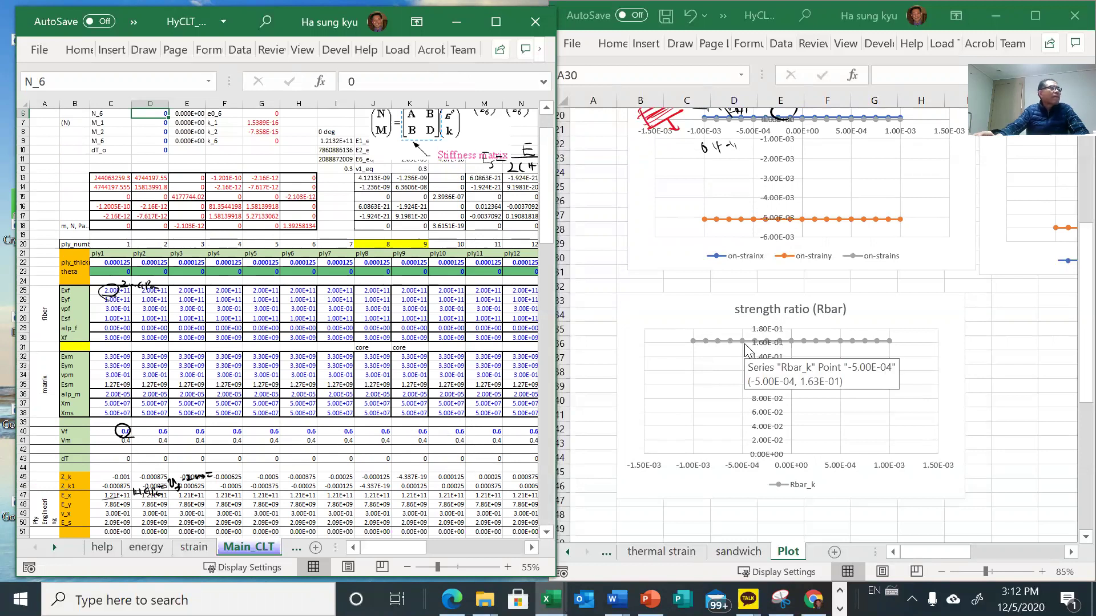
pyautogui.scroll(2, 230, 266)
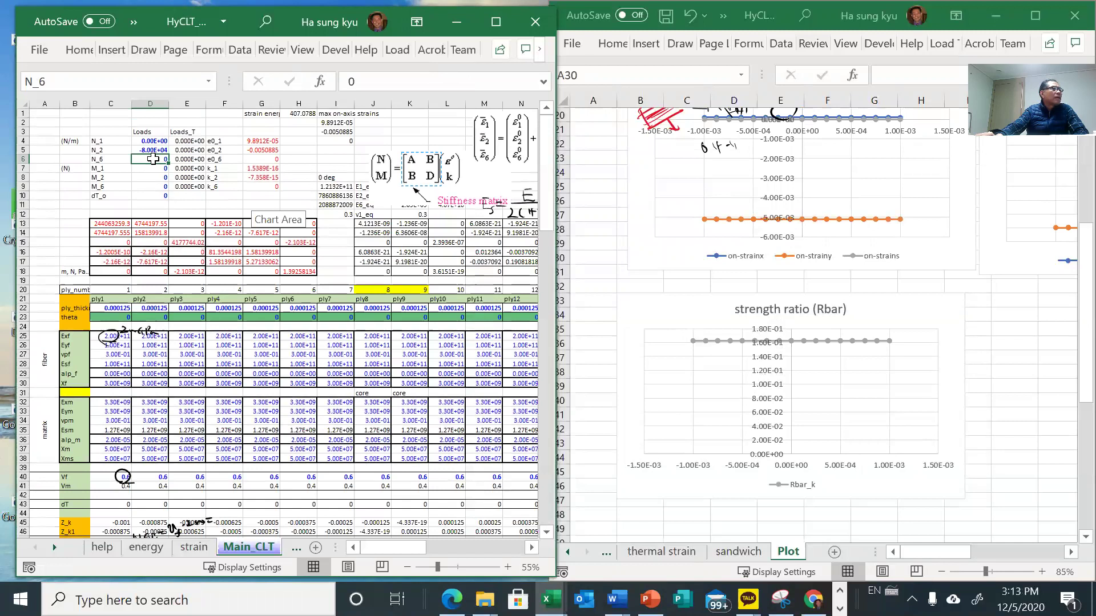
pyautogui.click(156, 149)
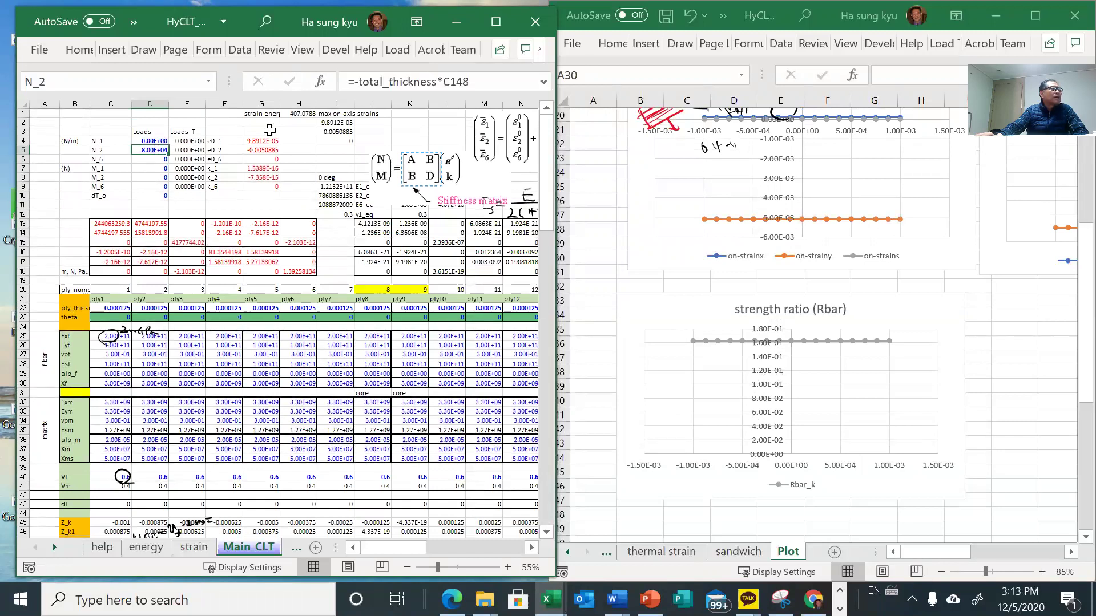
pyautogui.click(363, 86)
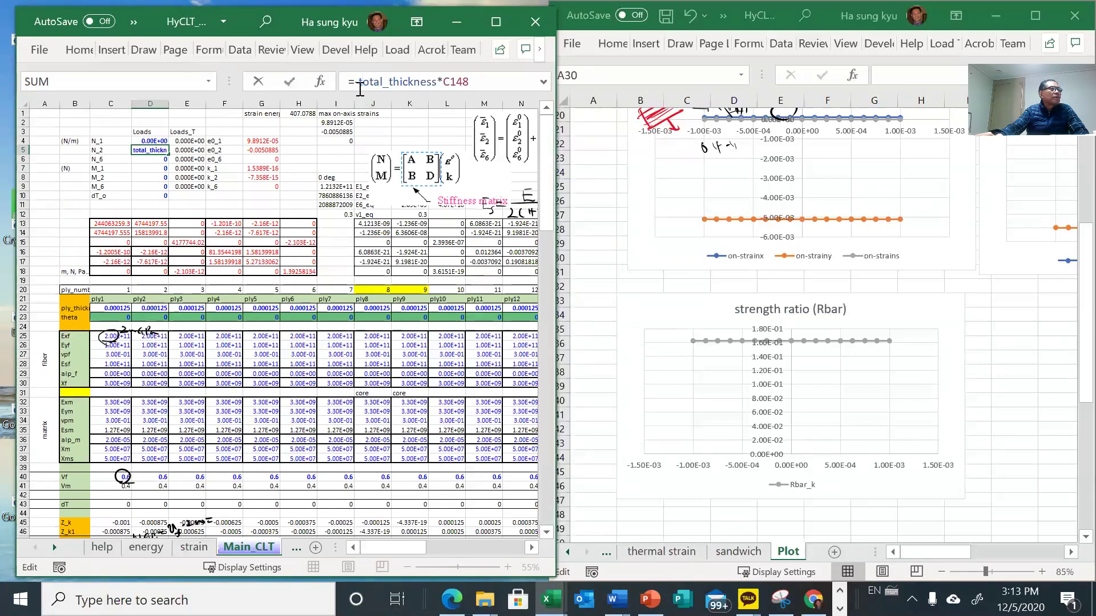
pyautogui.press('BackSpace')
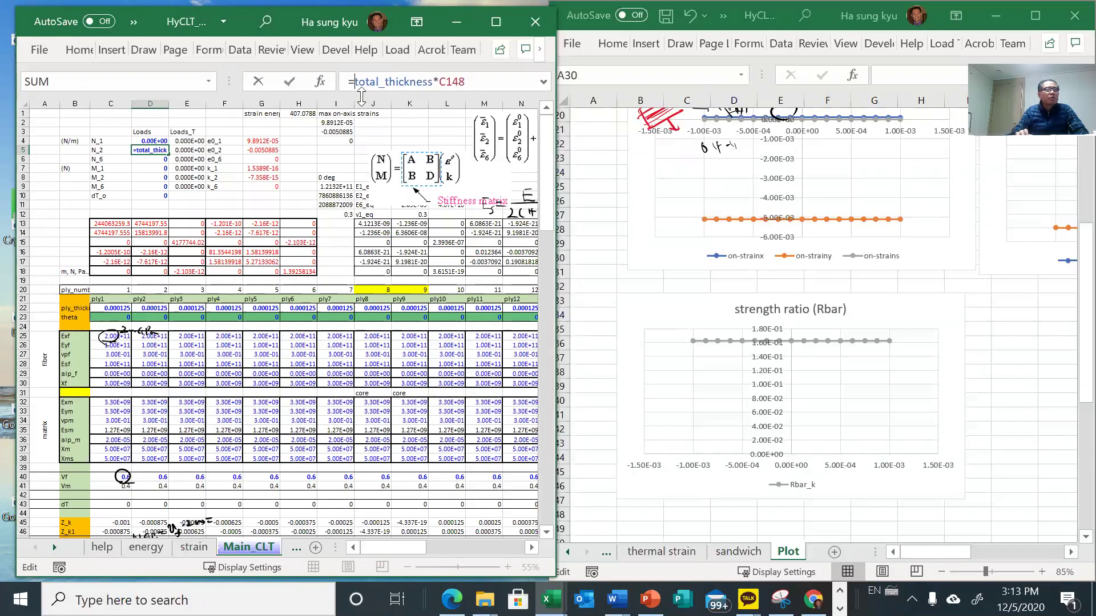
pyautogui.press('Return')
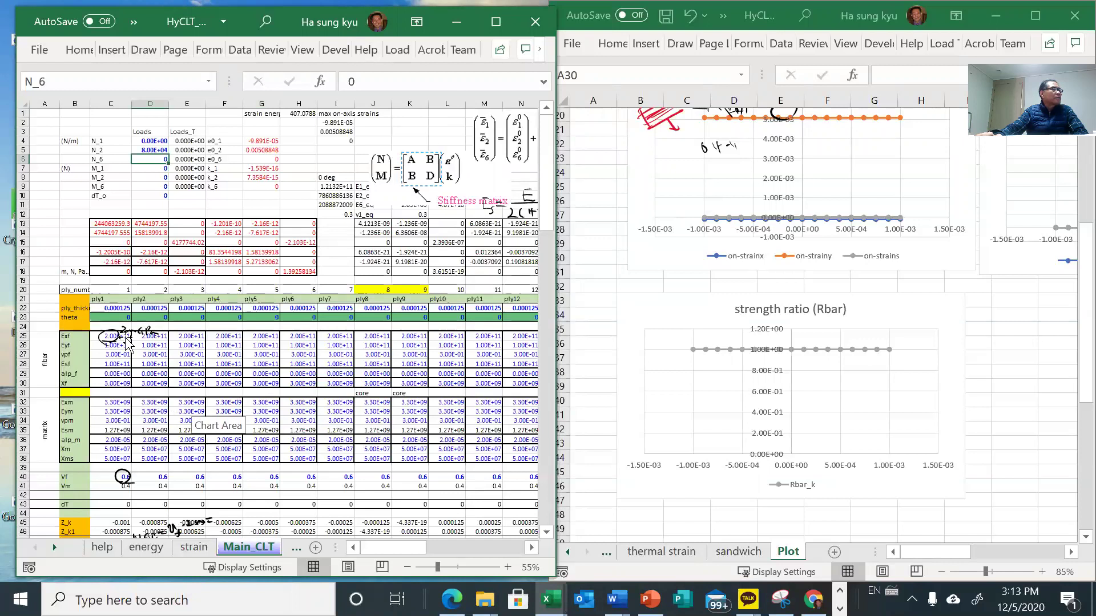
# - Set the theta angles of plies 2, 3 and 4 to 45, -45 and 90
pyautogui.click(118, 318)
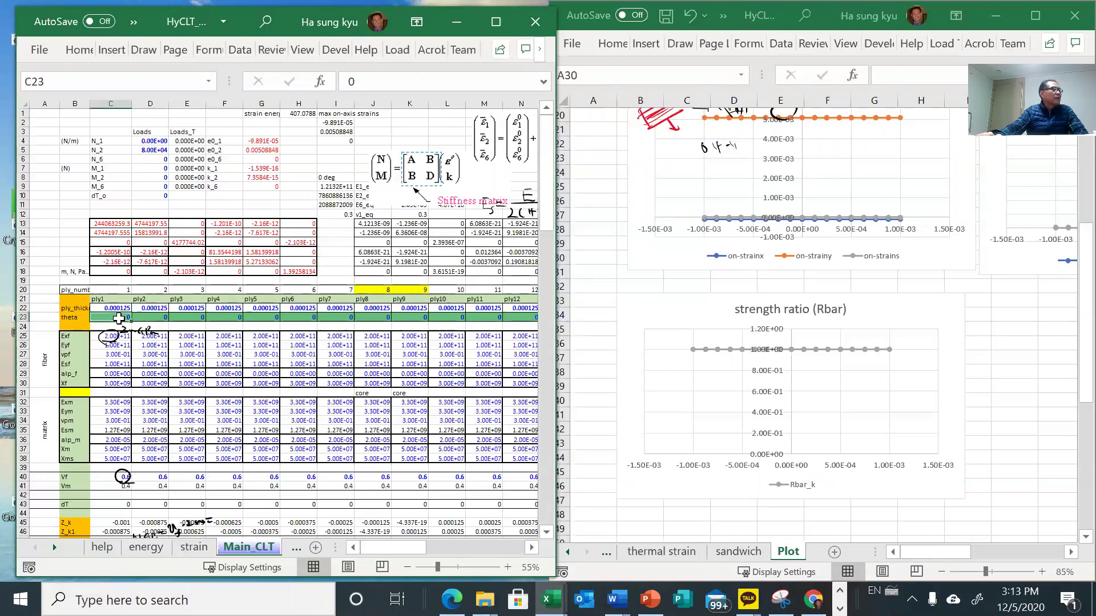
pyautogui.click(152, 317)
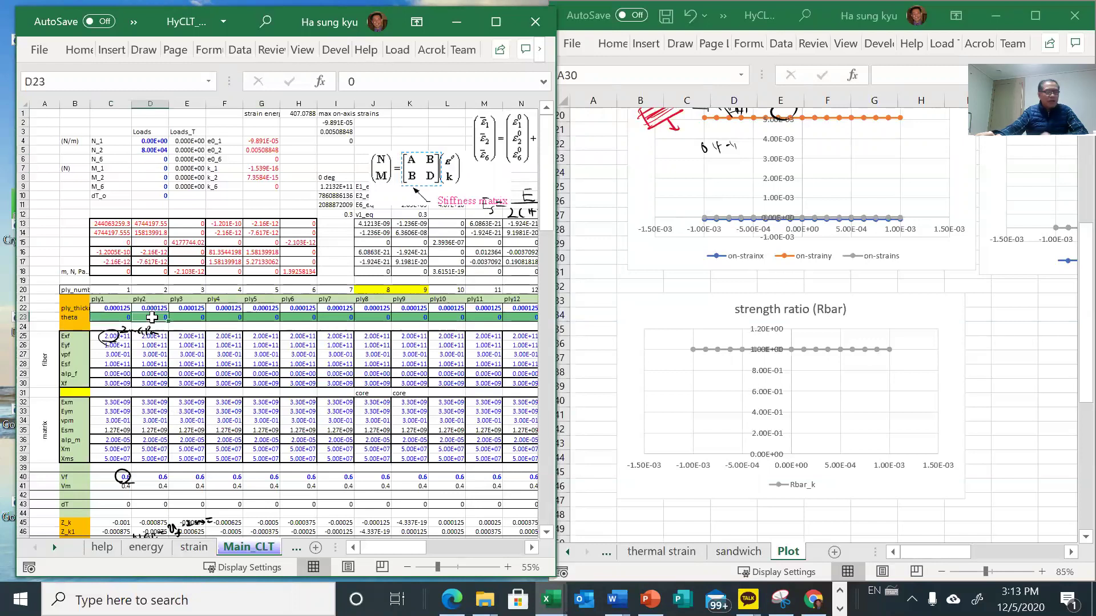
pyautogui.write('45')
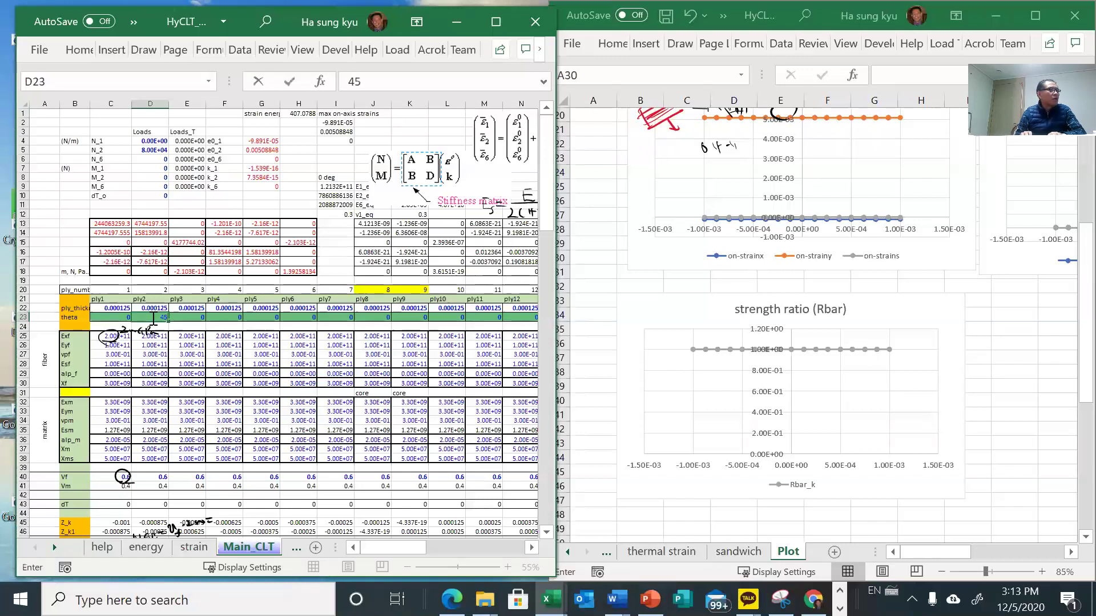
pyautogui.press('Tab')
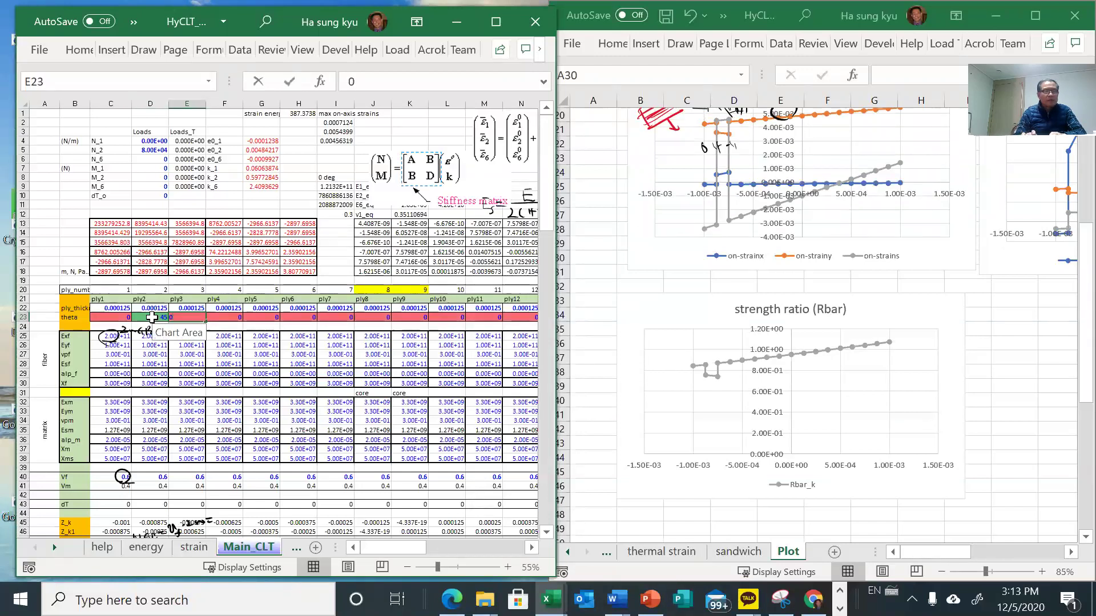
pyautogui.write('-45')
pyautogui.press('Tab')
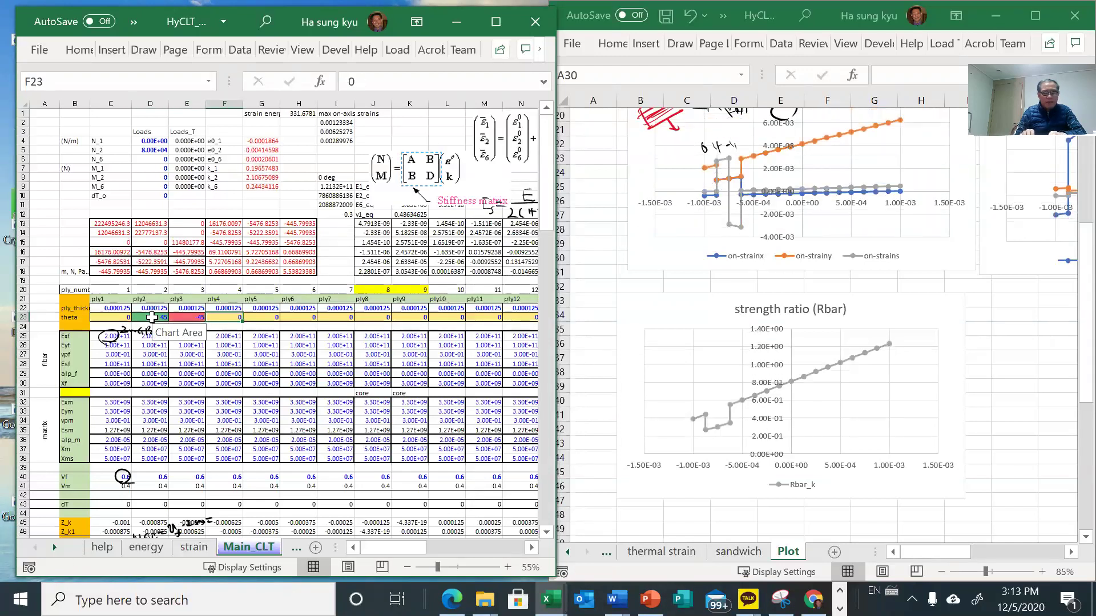
pyautogui.write('90')
pyautogui.press('Tab')
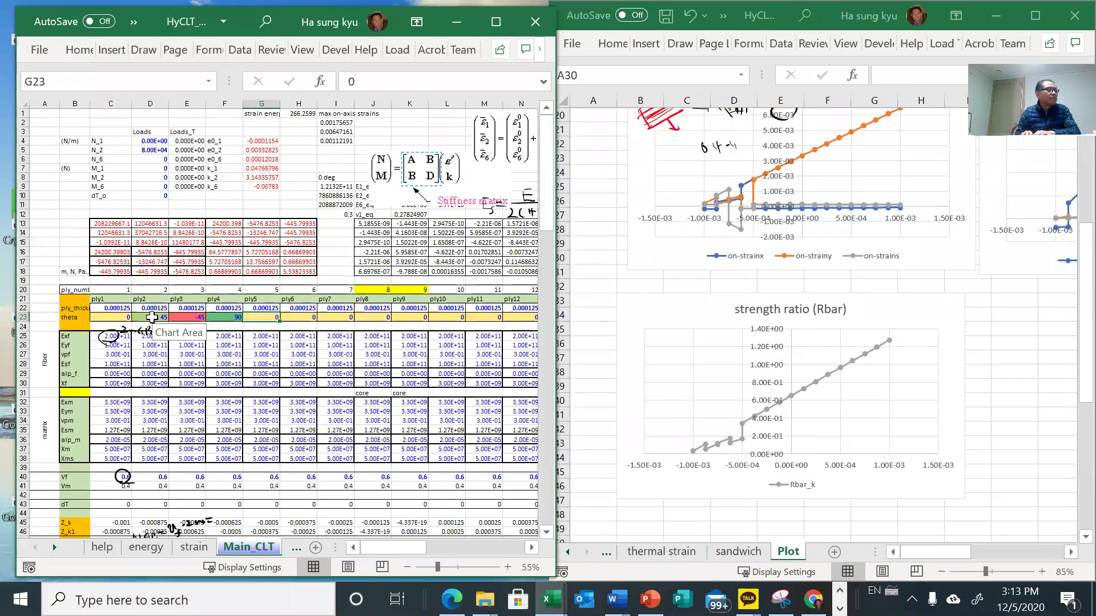
# - Copy the theta angles 0, 45, -45, 90 of plies 1 to 4 onto plies 5 to 8
pyautogui.press('Left')
pyautogui.press('Left')
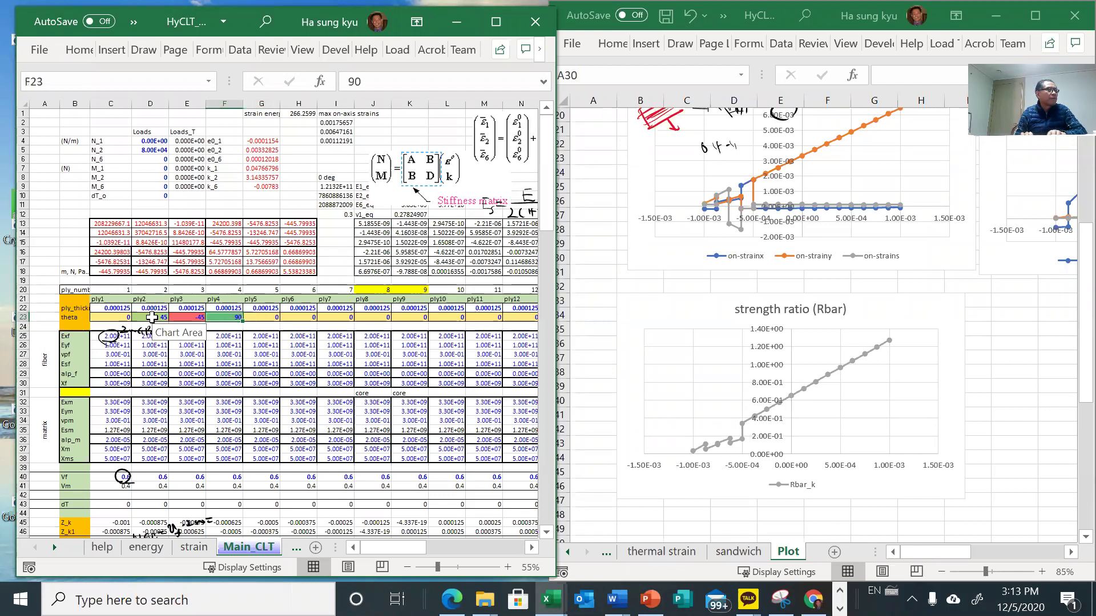
pyautogui.press('Right')
pyautogui.press('Right')
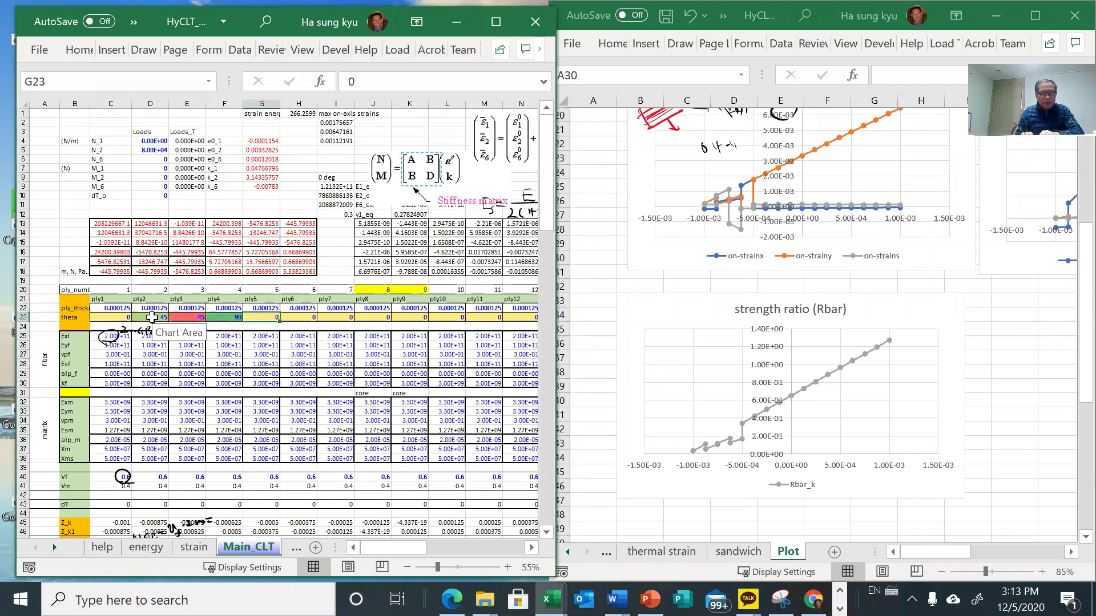
pyautogui.press('Left')
pyautogui.press('Left')
pyautogui.press('Left')
pyautogui.press('Left')
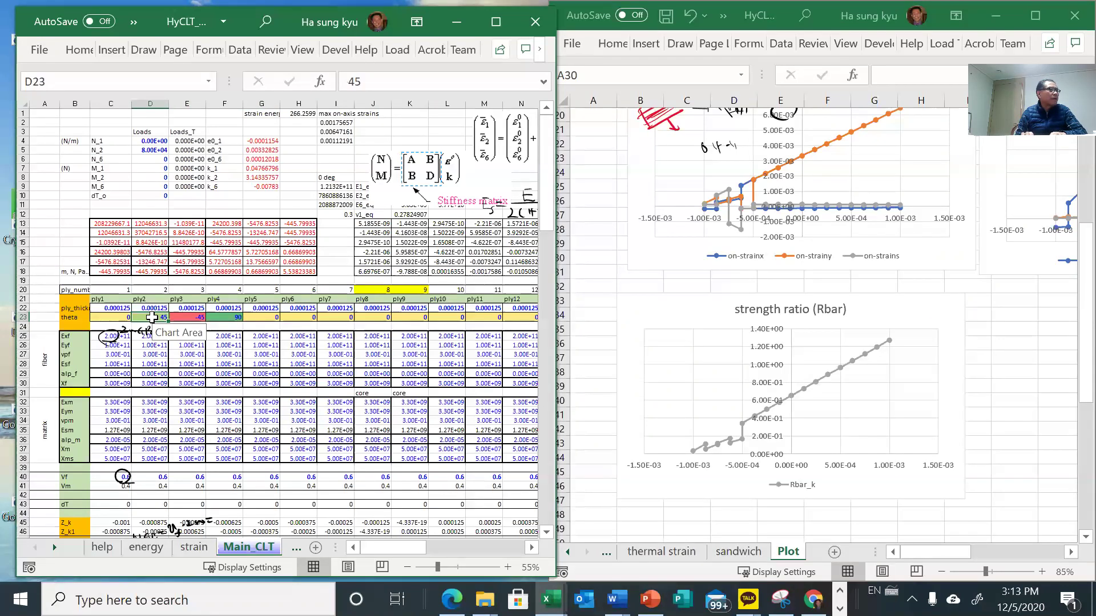
pyautogui.hotkey('shift', 'Right')
pyautogui.hotkey('shift', 'Right')
pyautogui.hotkey('shift', 'Right')
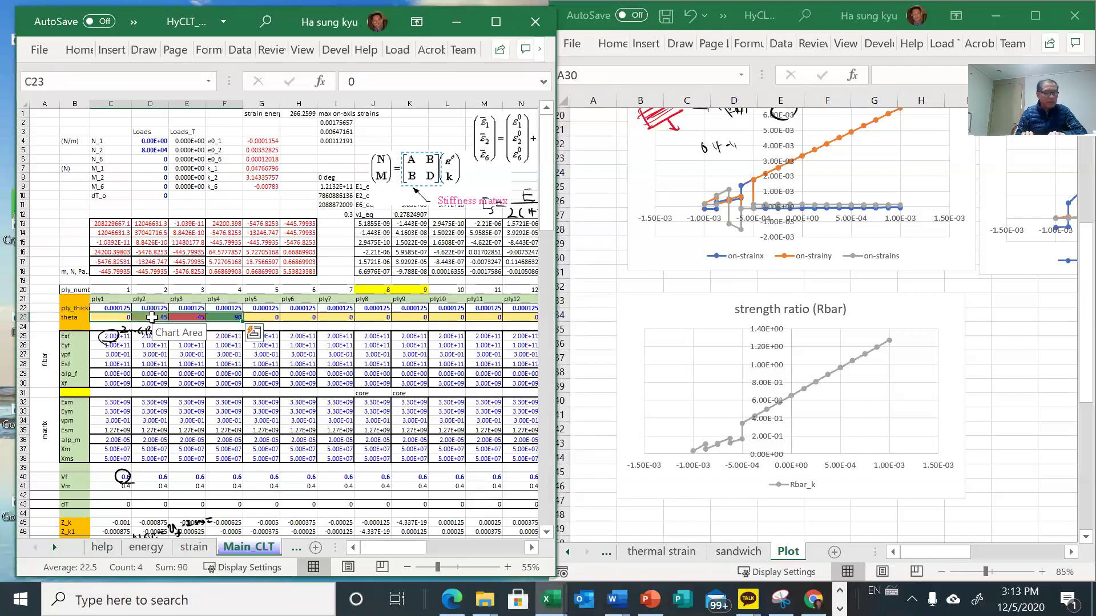
pyautogui.hotkey('ctrl', 'c')
pyautogui.press('Right')
pyautogui.press('Right')
pyautogui.press('Right')
pyautogui.press('Right')
pyautogui.press('Right')
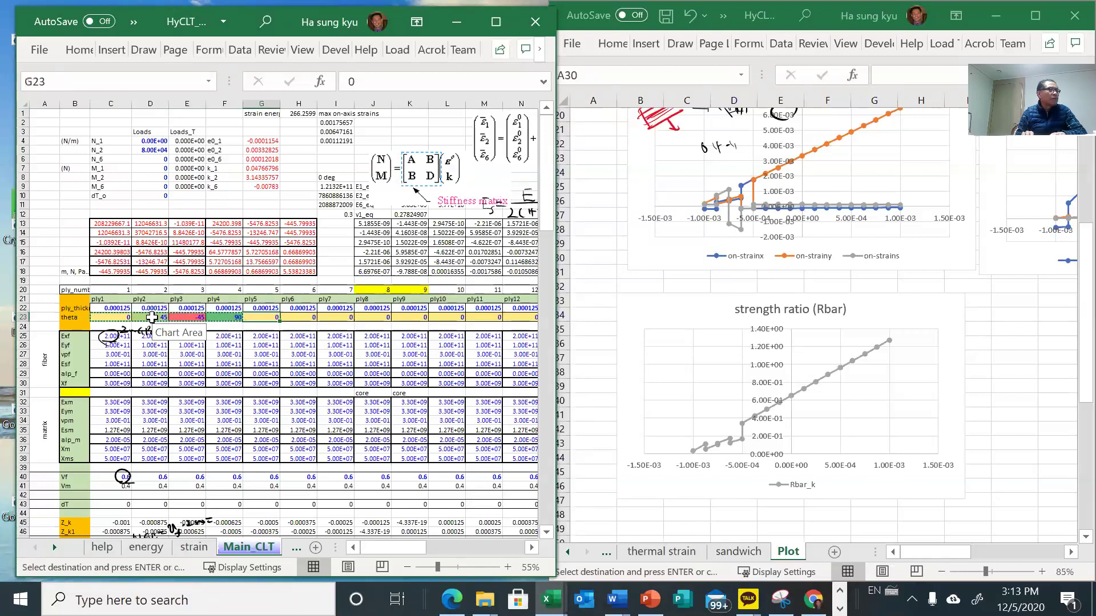
pyautogui.press('Left')
pyautogui.hotkey('ctrl', 'v')
# - Set the theta angles of plies 9, 10 and 11 to 90, -45 and 45
pyautogui.press('Right')
pyautogui.press('Right')
pyautogui.press('Right')
pyautogui.press('Right')
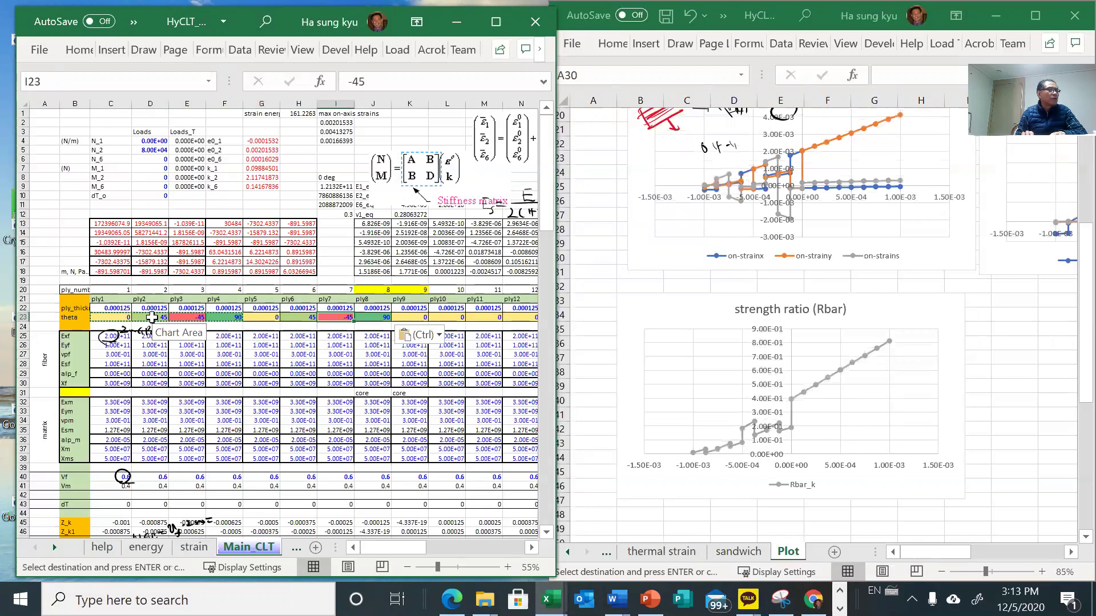
pyautogui.press('Right')
pyautogui.press('Left')
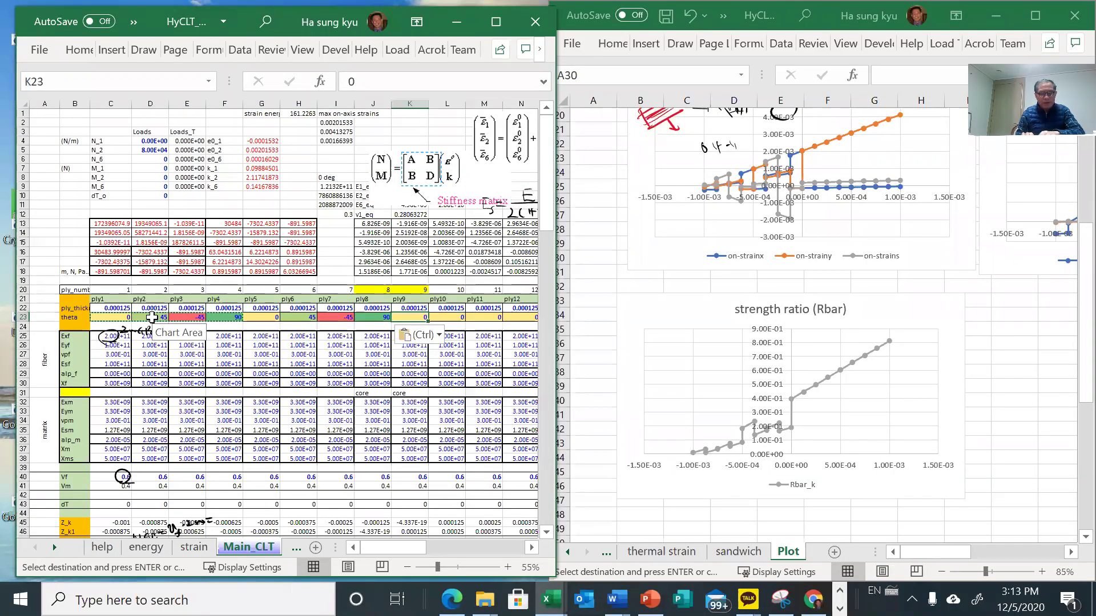
pyautogui.write('90')
pyautogui.press('Right')
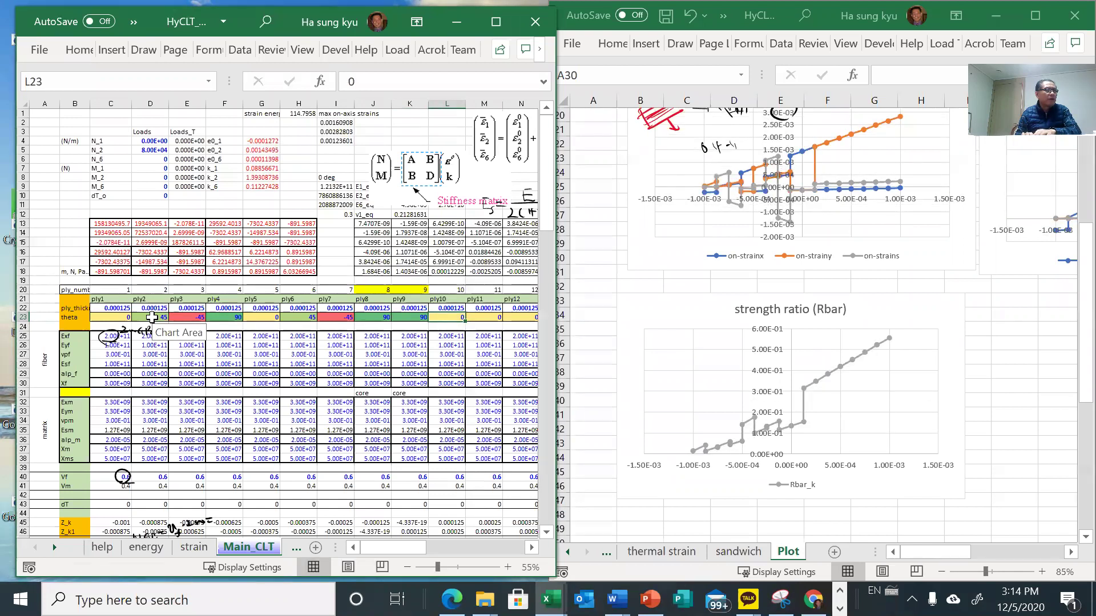
pyautogui.write('-45')
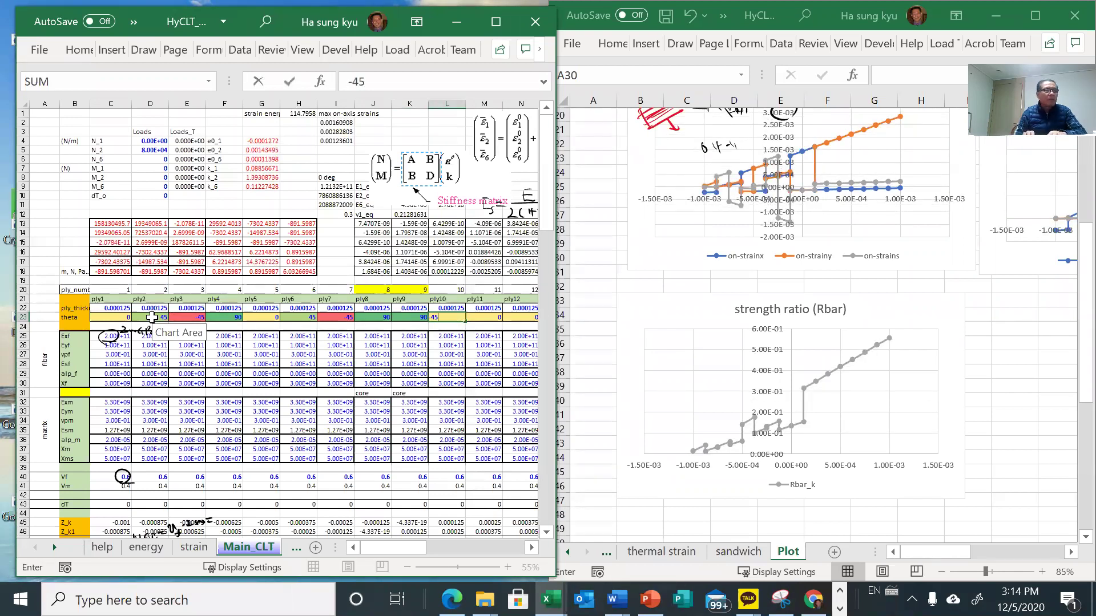
pyautogui.press('Right')
pyautogui.write('45')
pyautogui.press('Right')
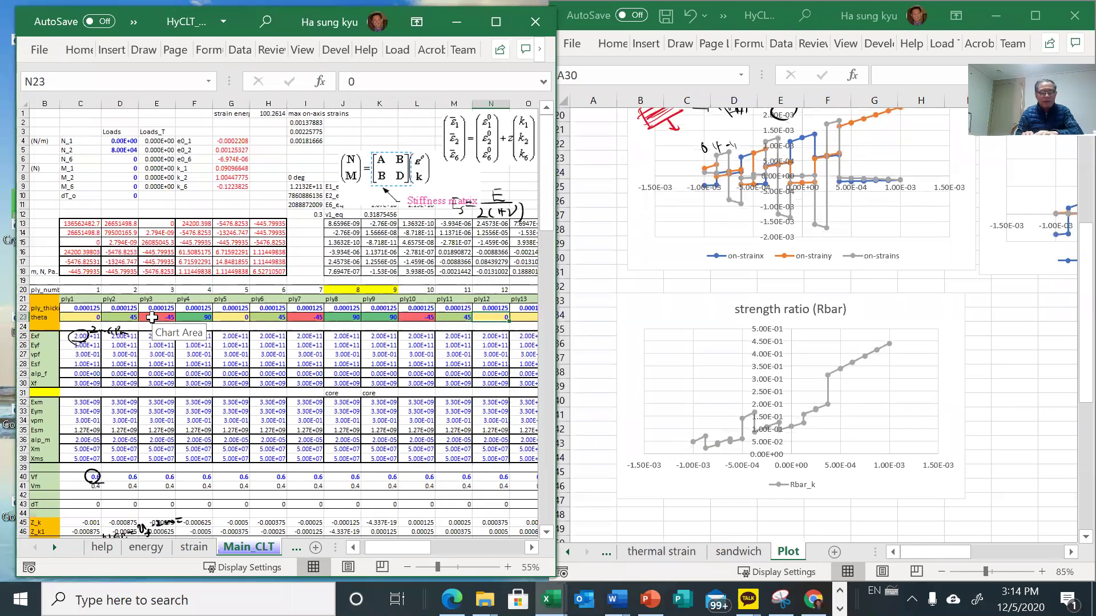
# - Copy the theta angles 90, -45, 45, 0 of plies 9 to 12 onto plies 13 to 16
pyautogui.press('Right')
pyautogui.press('Left')
pyautogui.press('Left')
pyautogui.press('Left')
pyautogui.press('Left')
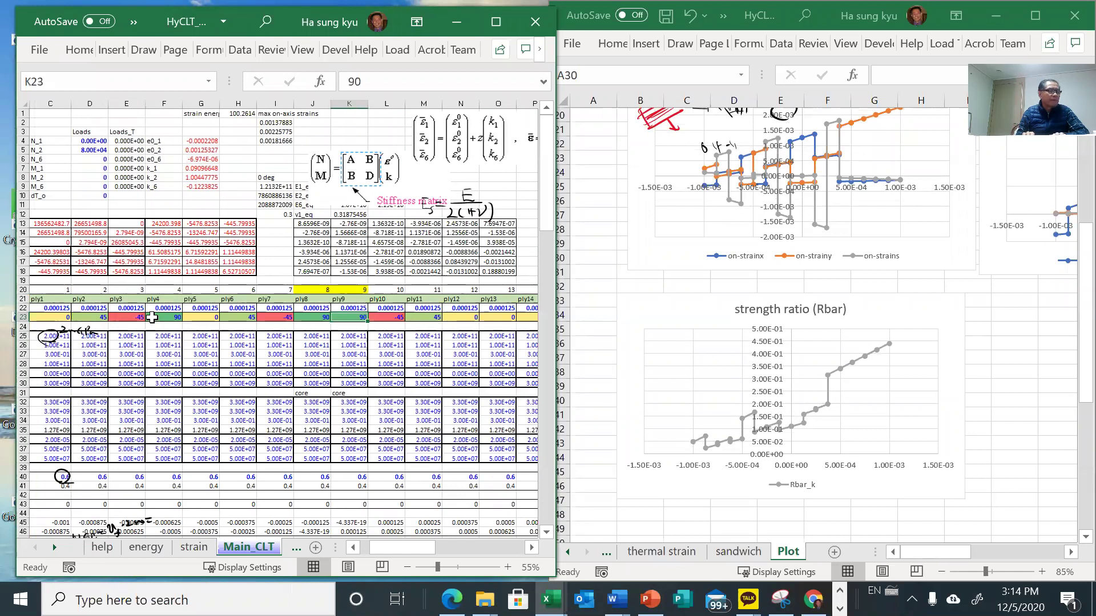
pyautogui.hotkey('shift', 'Right')
pyautogui.hotkey('shift', 'Right')
pyautogui.hotkey('shift', 'Right')
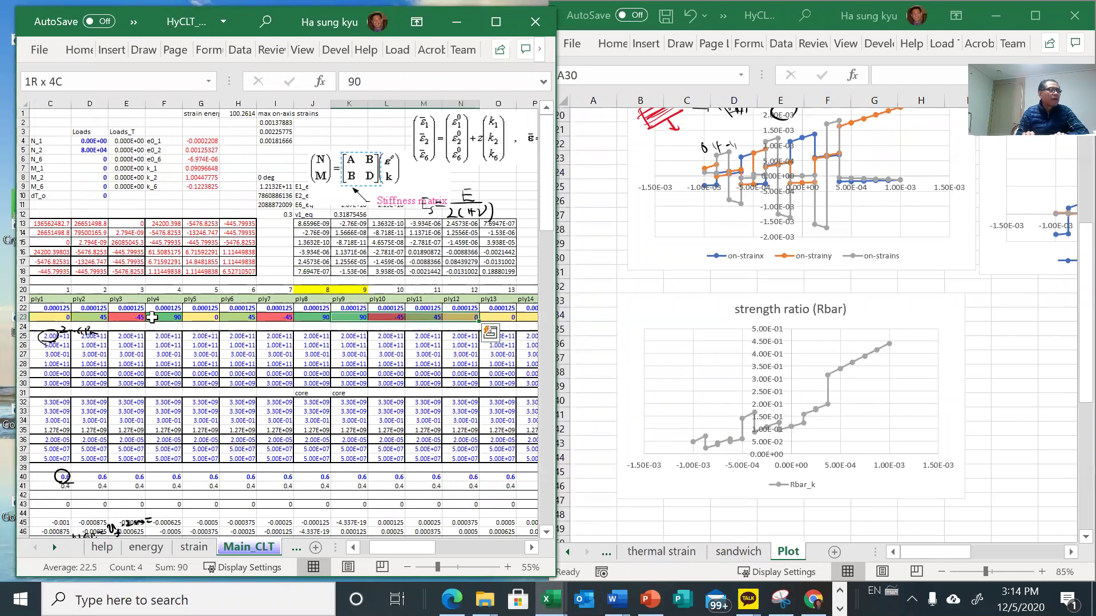
pyautogui.hotkey('ctrl', 'c')
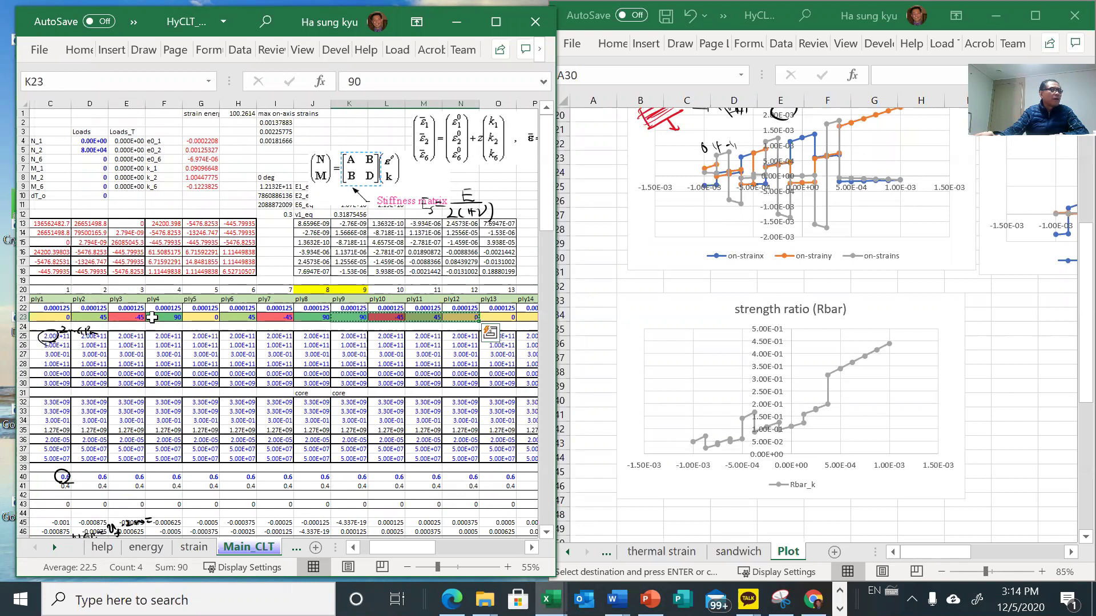
pyautogui.click(491, 316)
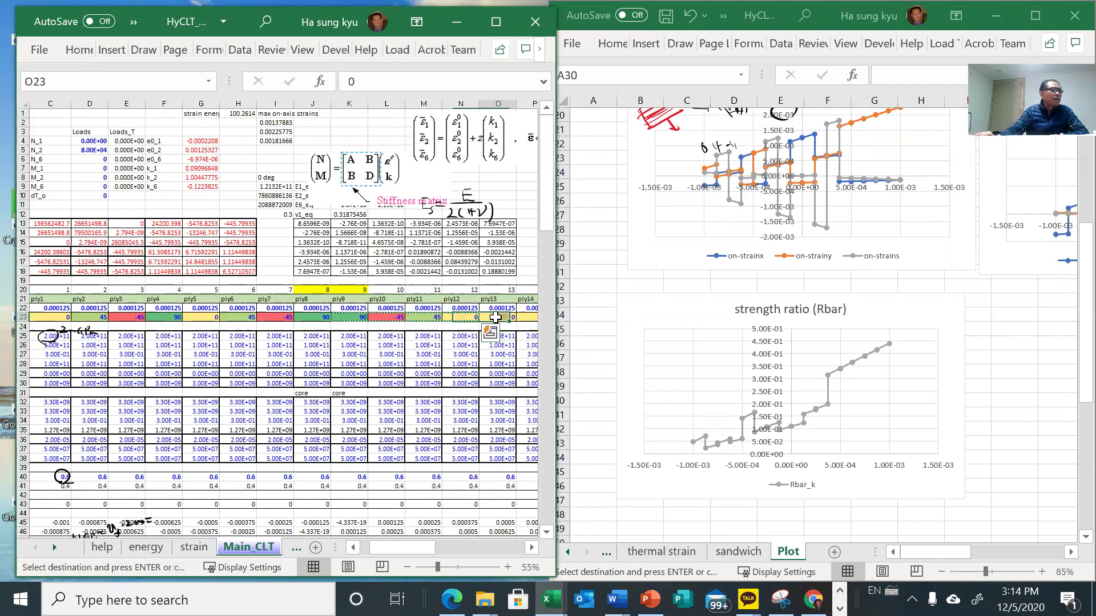
pyautogui.hotkey('ctrl', 'v')
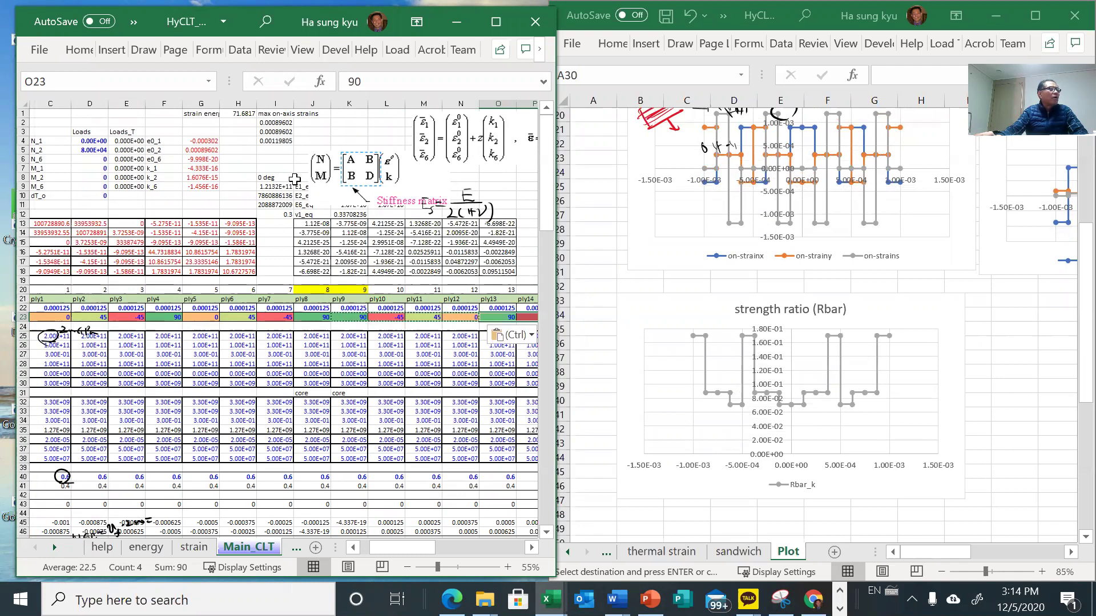
# - Replace the N_2 load formula with 0
pyautogui.click(95, 150)
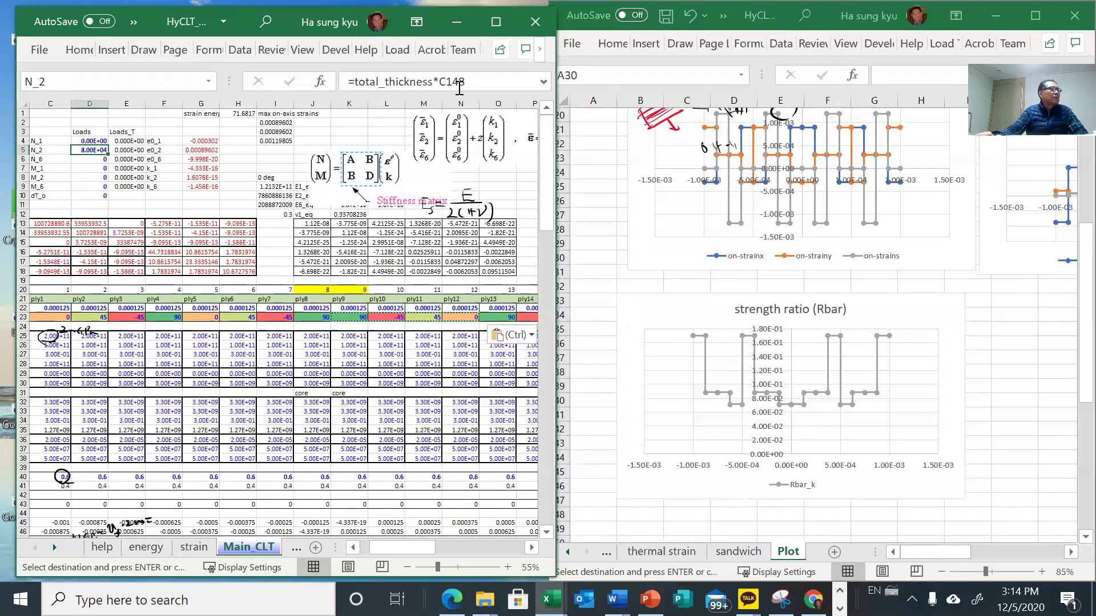
pyautogui.tripleClick(482, 80)
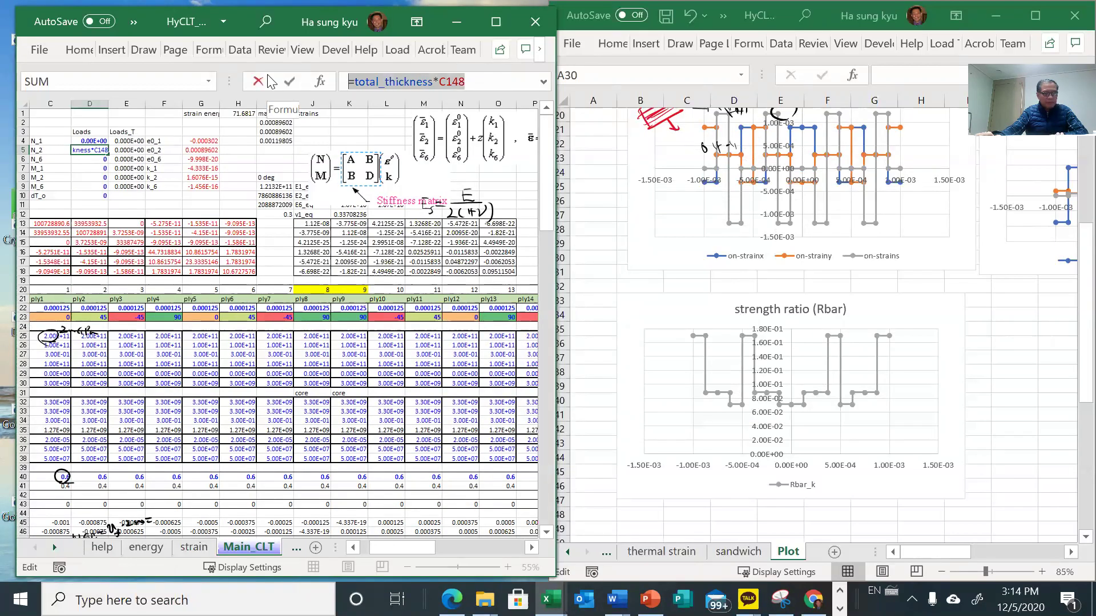
pyautogui.press('BackSpace')
pyautogui.write('0')
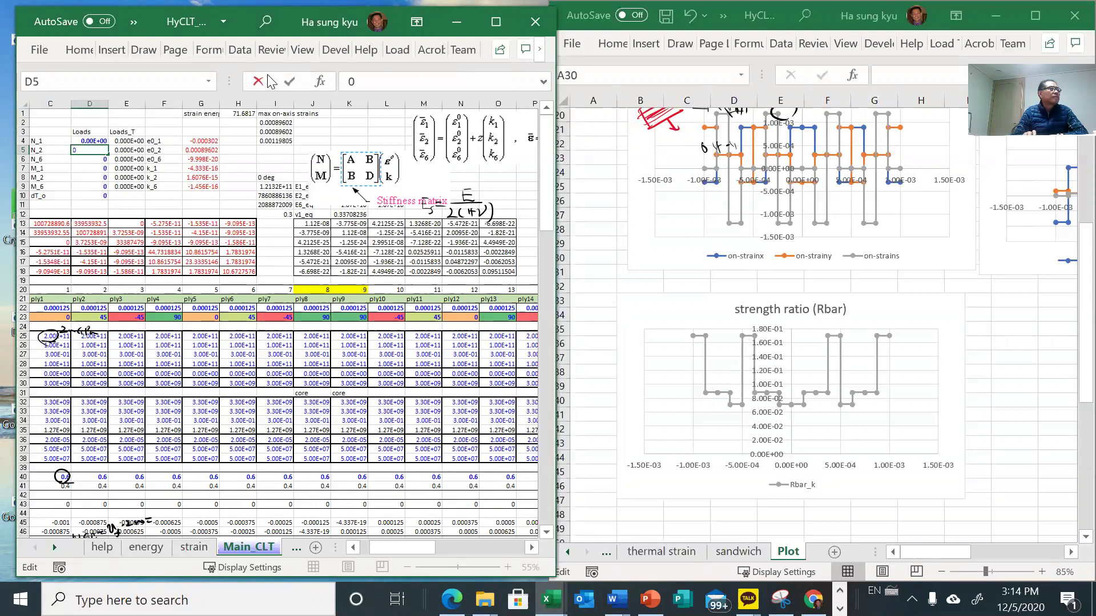
pyautogui.press('Return')
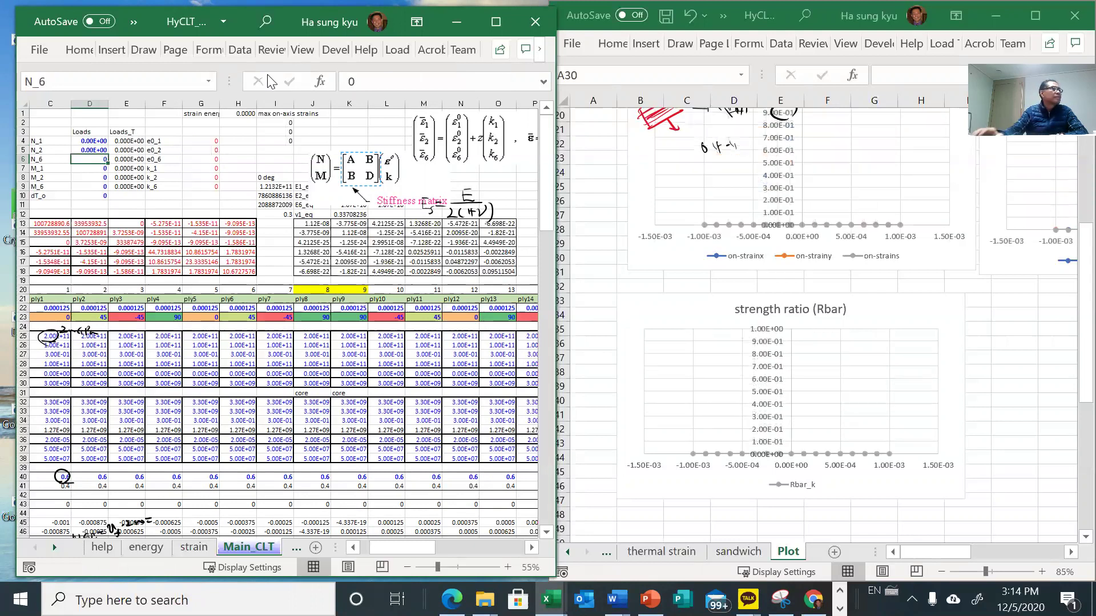
# - Enter the total-thickness load formula for N_1 and point it to ply 1's Xt strength, giving =total_thickness*C146
pyautogui.click(100, 138)
pyautogui.moveTo(391, 84); pyautogui.dragTo(304, 84)
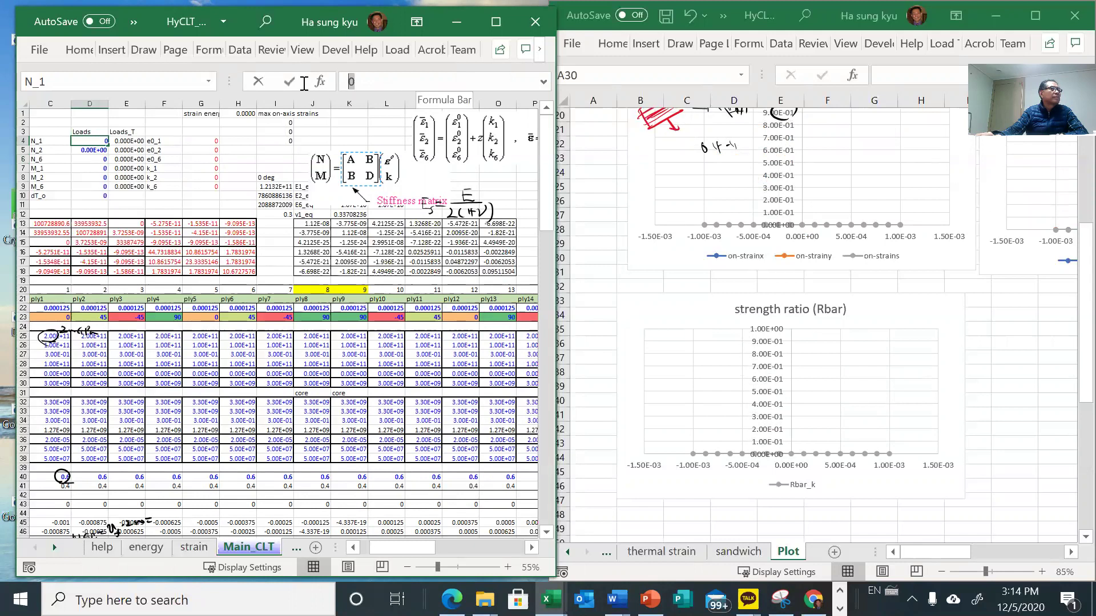
pyautogui.hotkey('ctrl', 'v')
pyautogui.doubleClick(452, 82)
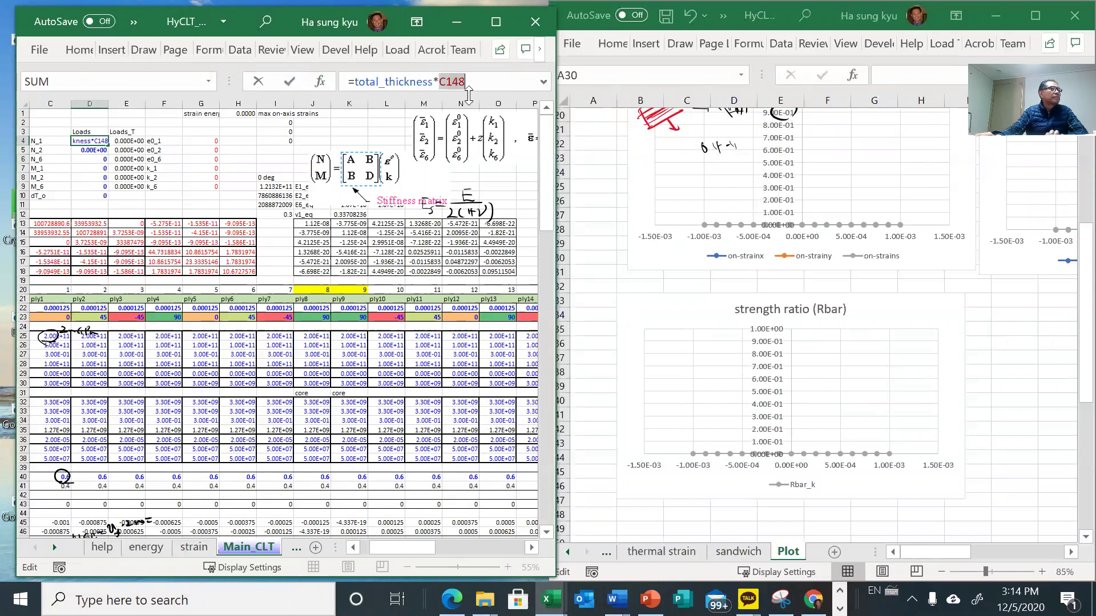
pyautogui.moveTo(546, 171); pyautogui.dragTo(468, 514)
pyautogui.moveTo(398, 552); pyautogui.dragTo(388, 553)
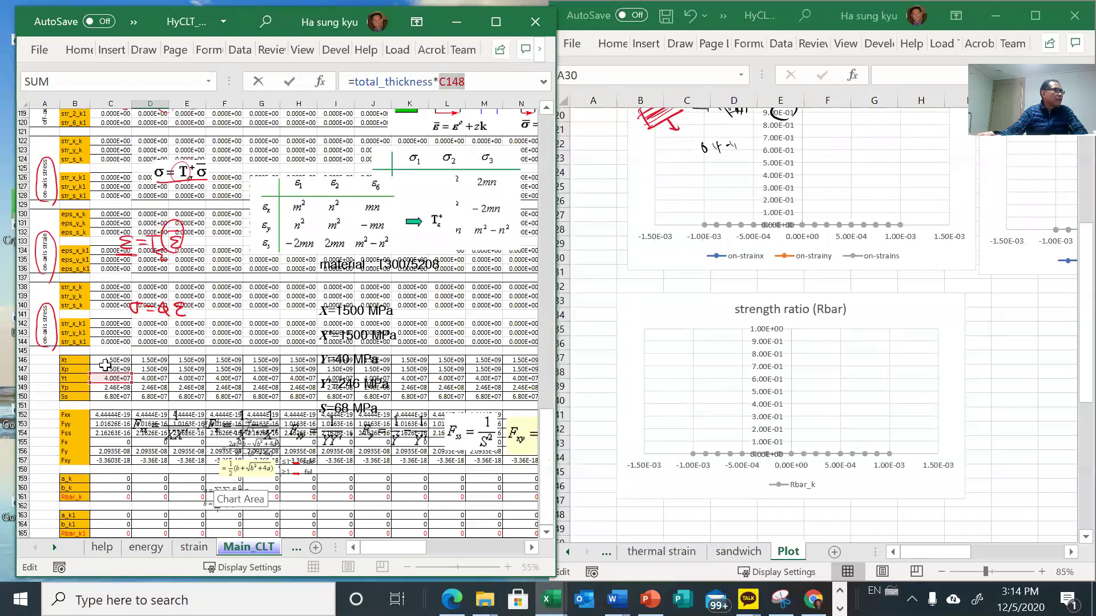
pyautogui.click(106, 361)
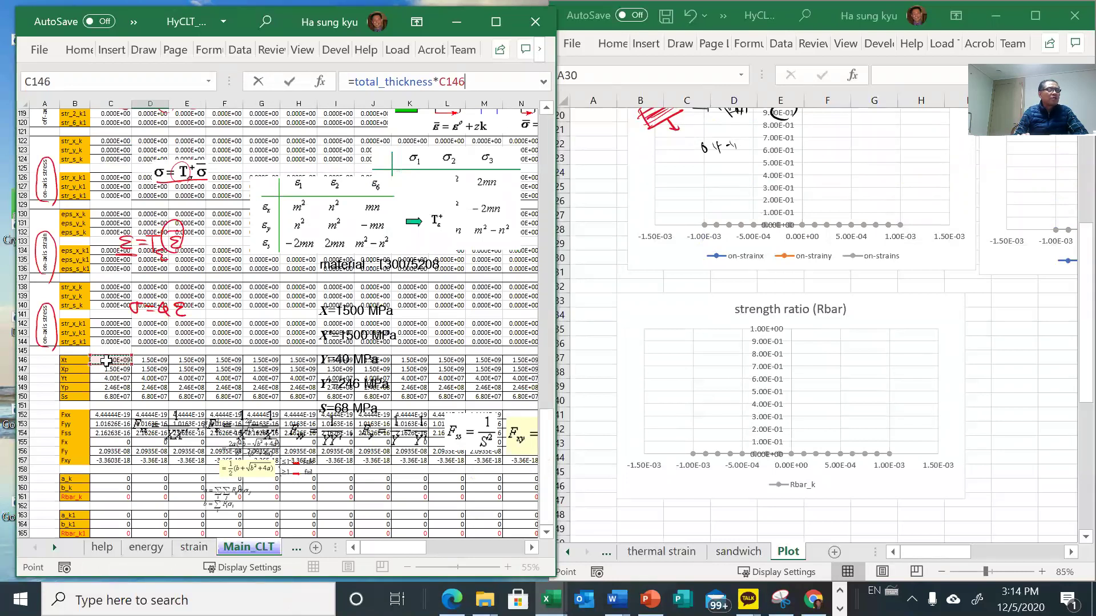
pyautogui.press('Escape')
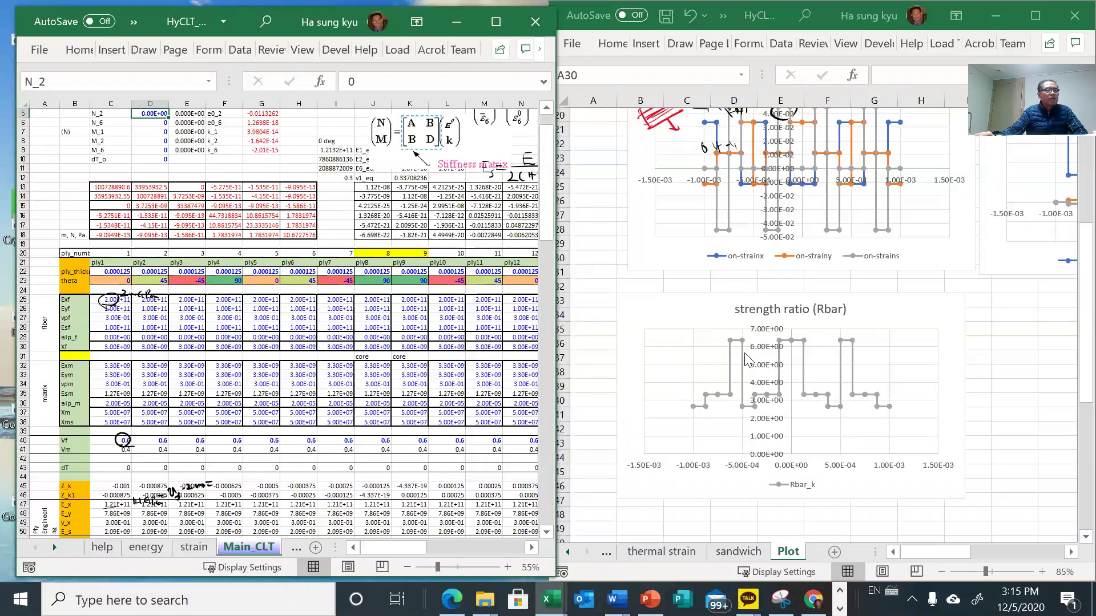
# - Draw ply dividers under the Rbar_k curve on the strength ratio chart and handwrite the ply angles 0, 45, -45, 90 along the thickness
pyautogui.scroll(-1, 744, 359)
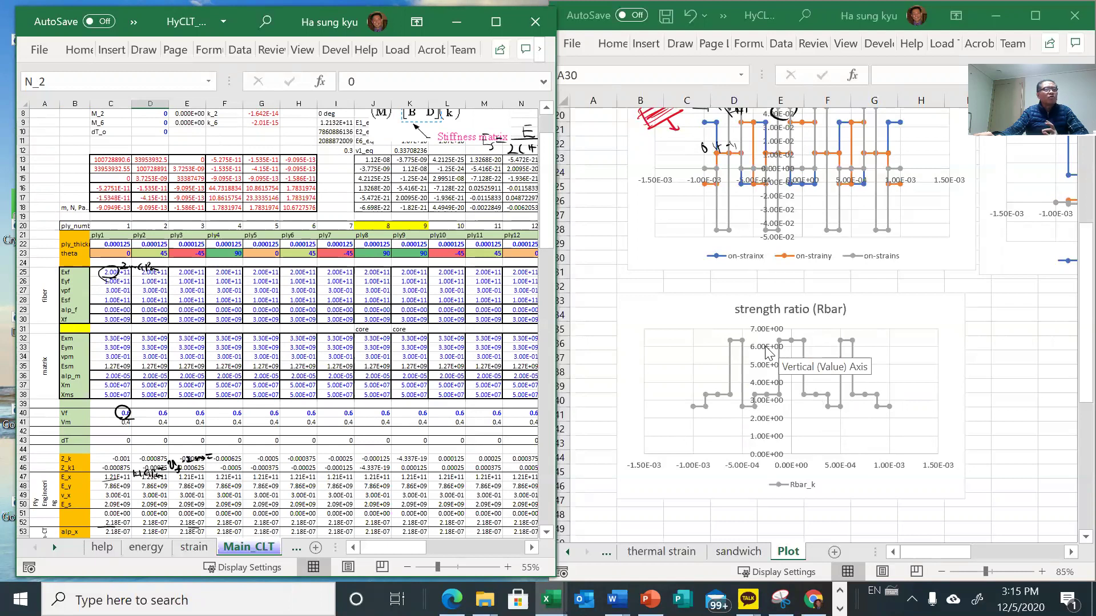
pyautogui.scroll(1, 285, 322)
pyautogui.moveTo(776, 400)
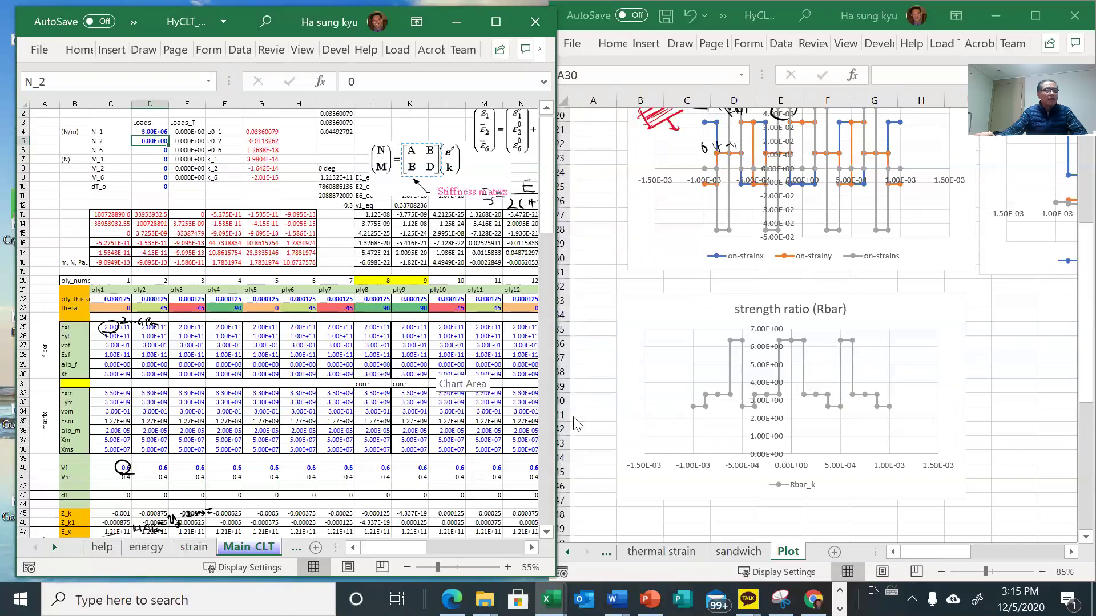
pyautogui.scroll(-1, 737, 443)
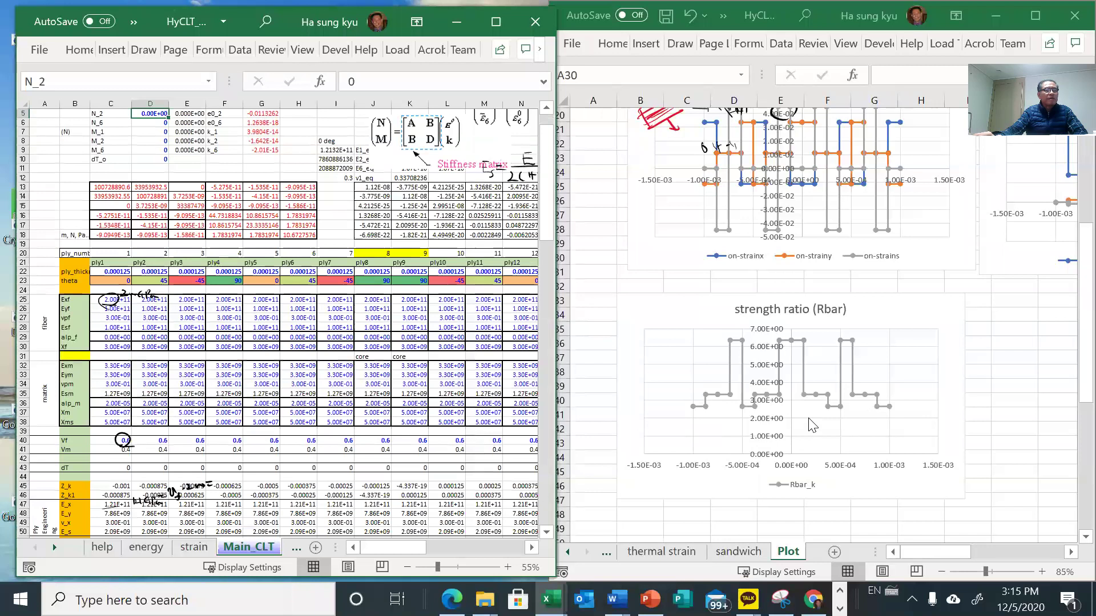
pyautogui.click(1071, 388)
pyautogui.scroll(-3, 1070, 387)
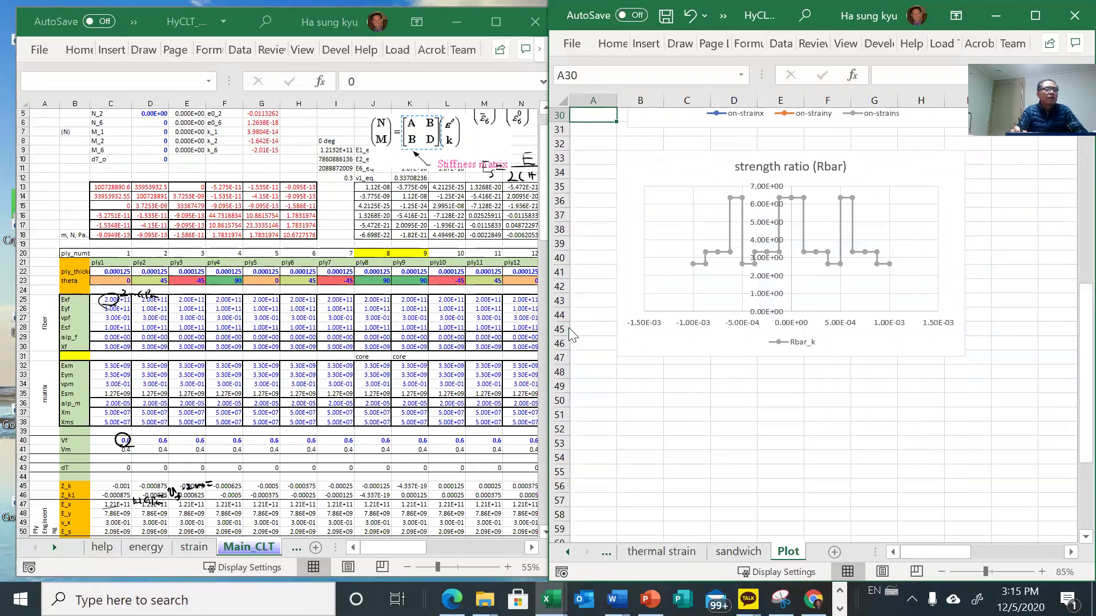
pyautogui.moveTo(691, 264); pyautogui.dragTo(689, 317)
pyautogui.moveTo(706, 263)
pyautogui.mouseDown()
pyautogui.moveTo(706, 309)
pyautogui.moveTo(694, 298)
pyautogui.moveTo(723, 312)
pyautogui.moveTo(718, 288)
pyautogui.moveTo(731, 313)
pyautogui.moveTo(729, 283)
pyautogui.moveTo(735, 293)
pyautogui.mouseUp()
pyautogui.click(736, 227)
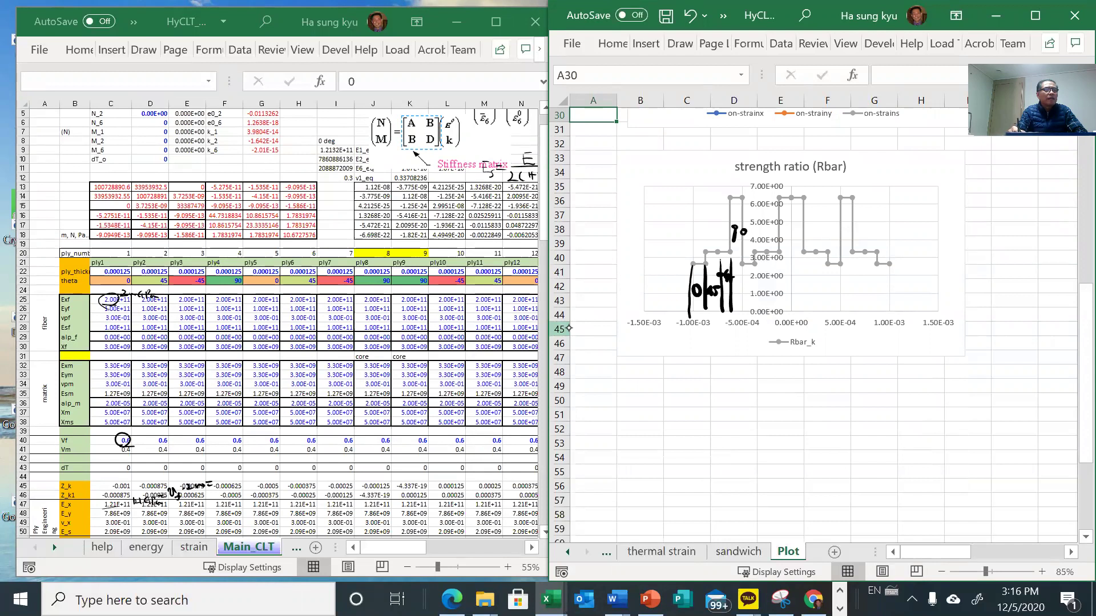
pyautogui.moveTo(744, 271)
pyautogui.mouseDown()
pyautogui.moveTo(753, 279)
pyautogui.moveTo(765, 261)
pyautogui.moveTo(761, 272)
pyautogui.moveTo(771, 270)
pyautogui.mouseUp()
pyautogui.moveTo(766, 268)
pyautogui.mouseDown()
pyautogui.moveTo(770, 287)
pyautogui.moveTo(820, 287)
pyautogui.mouseUp()
pyautogui.moveTo(826, 287); pyautogui.dragTo(832, 287)
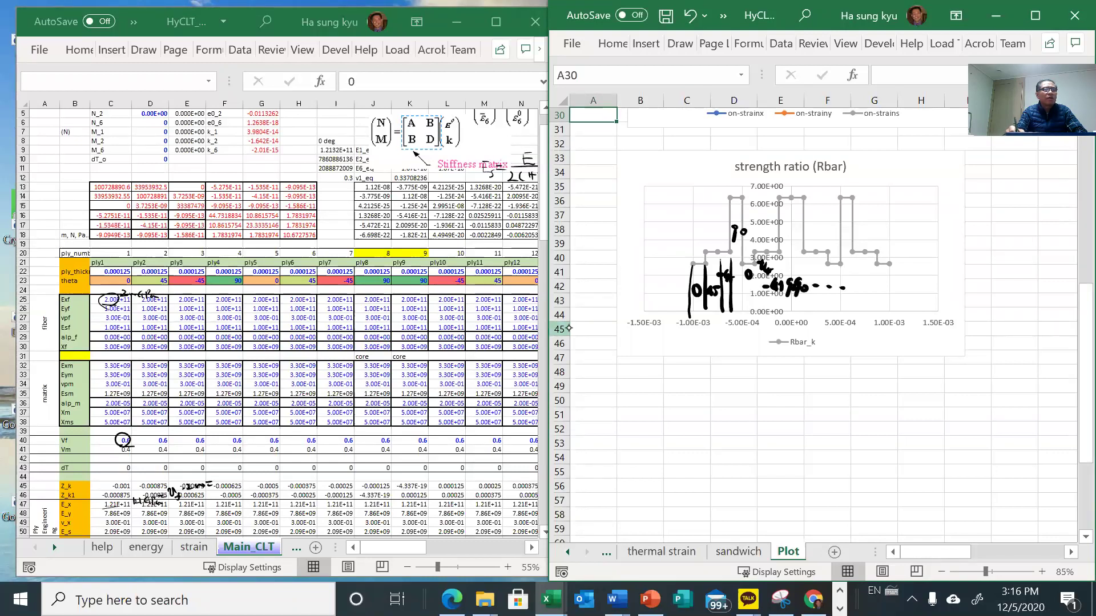
# - Draw horizontal ink lines along the strength ratio chart's Rbar_k levels and near the 1.00E+00 level, with vertical strokes marking the height
pyautogui.moveTo(745, 199); pyautogui.dragTo(862, 200)
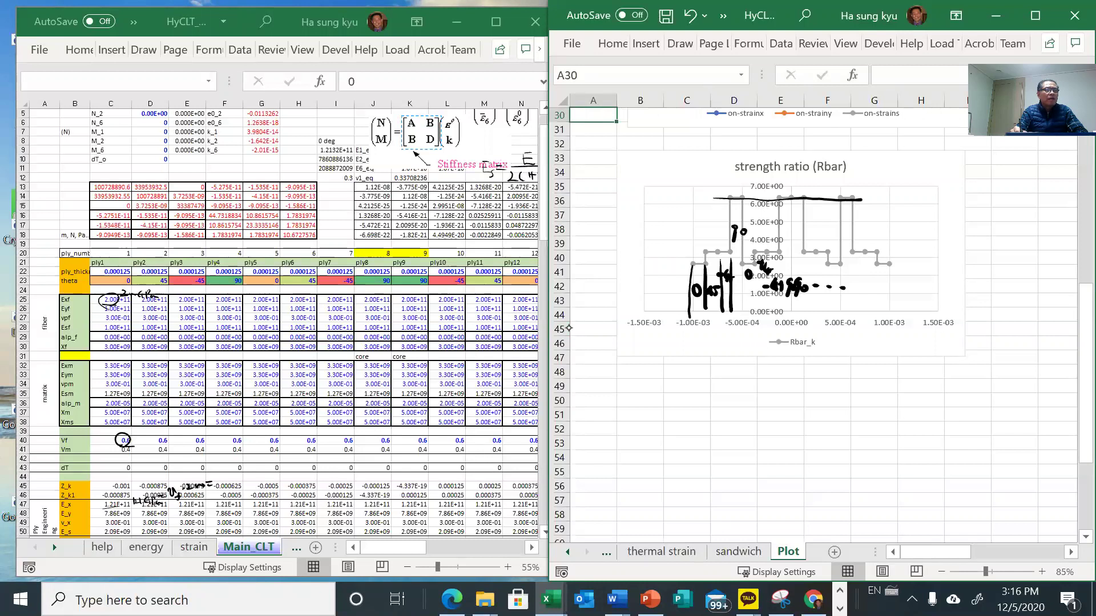
pyautogui.moveTo(719, 252)
pyautogui.mouseDown()
pyautogui.moveTo(748, 251)
pyautogui.moveTo(707, 265)
pyautogui.moveTo(905, 266)
pyautogui.mouseUp()
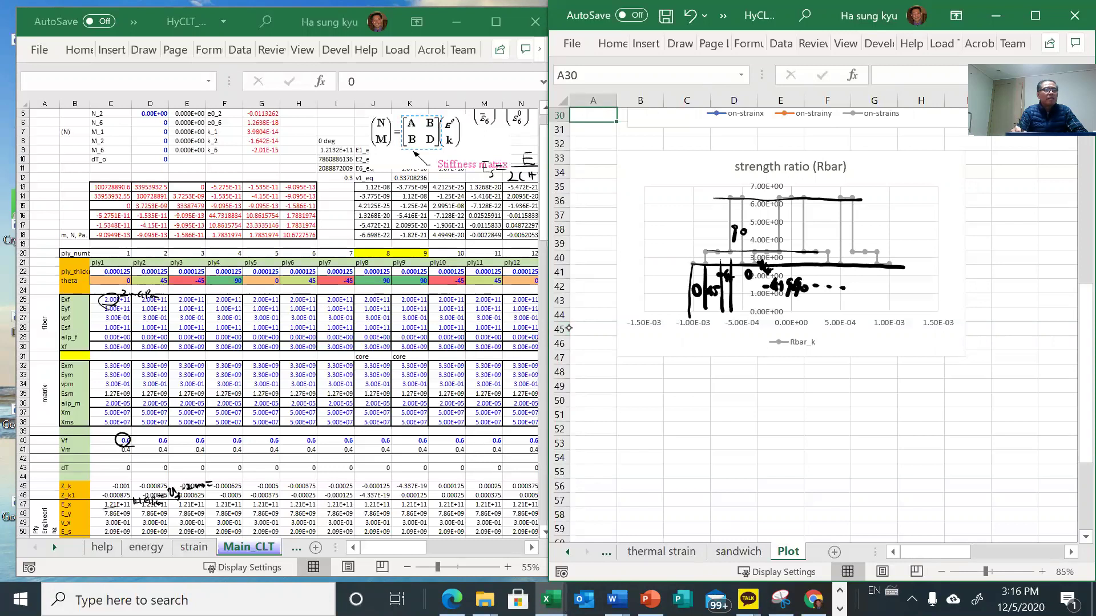
pyautogui.moveTo(669, 292); pyautogui.dragTo(904, 295)
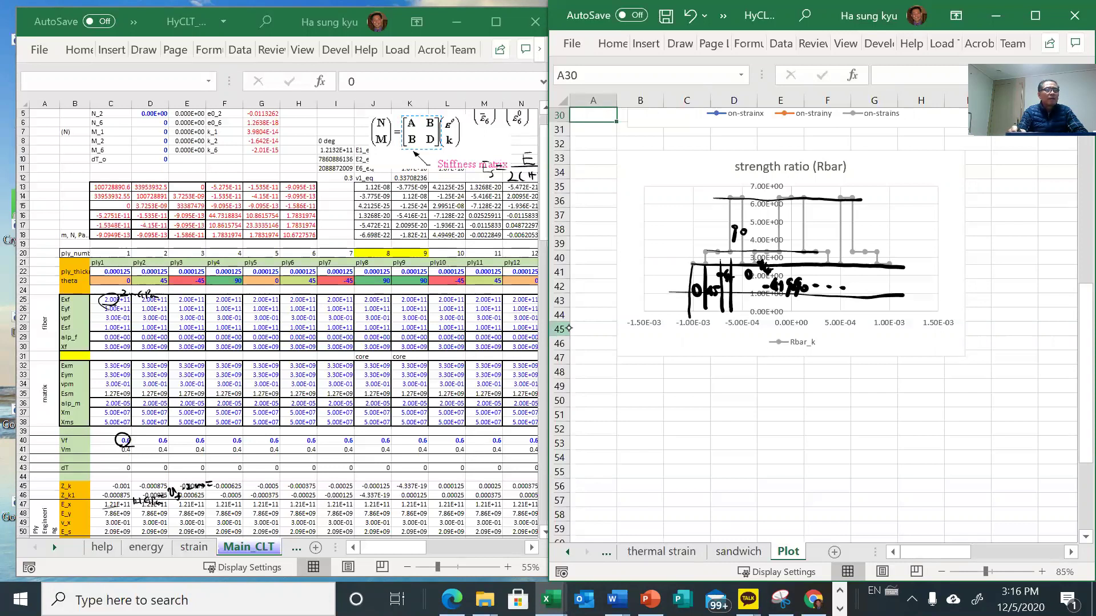
pyautogui.moveTo(672, 268); pyautogui.dragTo(676, 294)
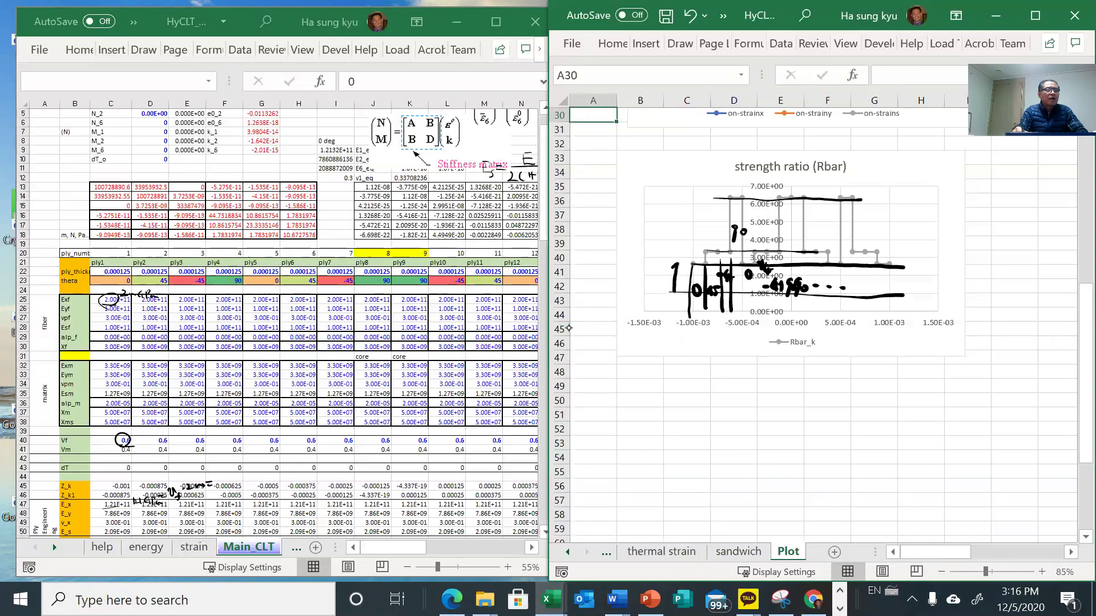
pyautogui.moveTo(667, 247); pyautogui.dragTo(663, 292)
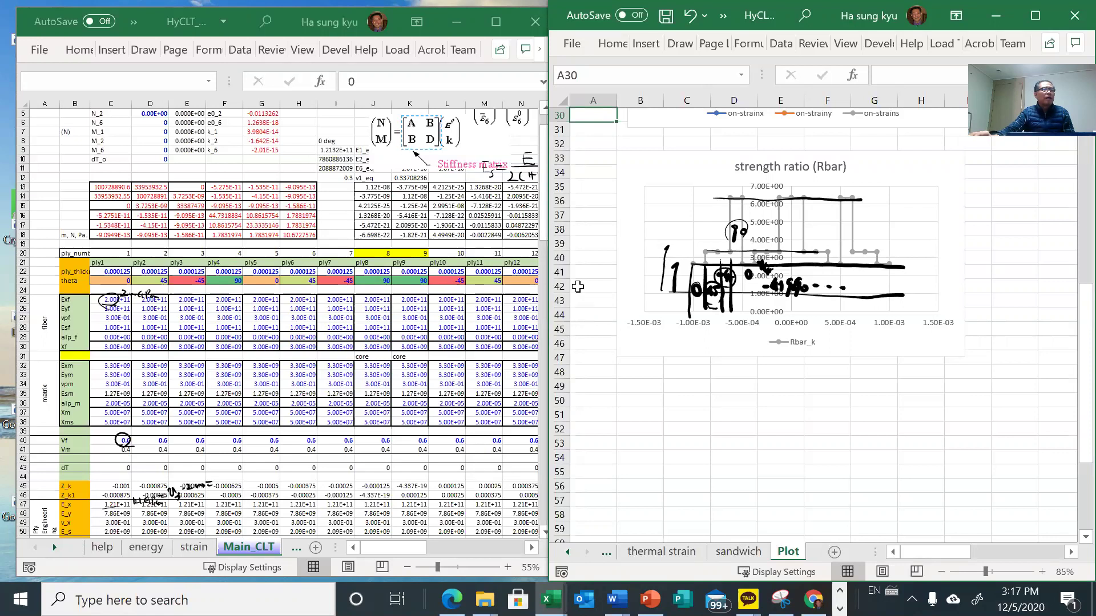
# - Add the label Rmax in cell T160, beside the Rmax_k heading at the end of the strength ratio rows on Main_CLT
pyautogui.click(431, 339)
pyautogui.scroll(2, 498, 320)
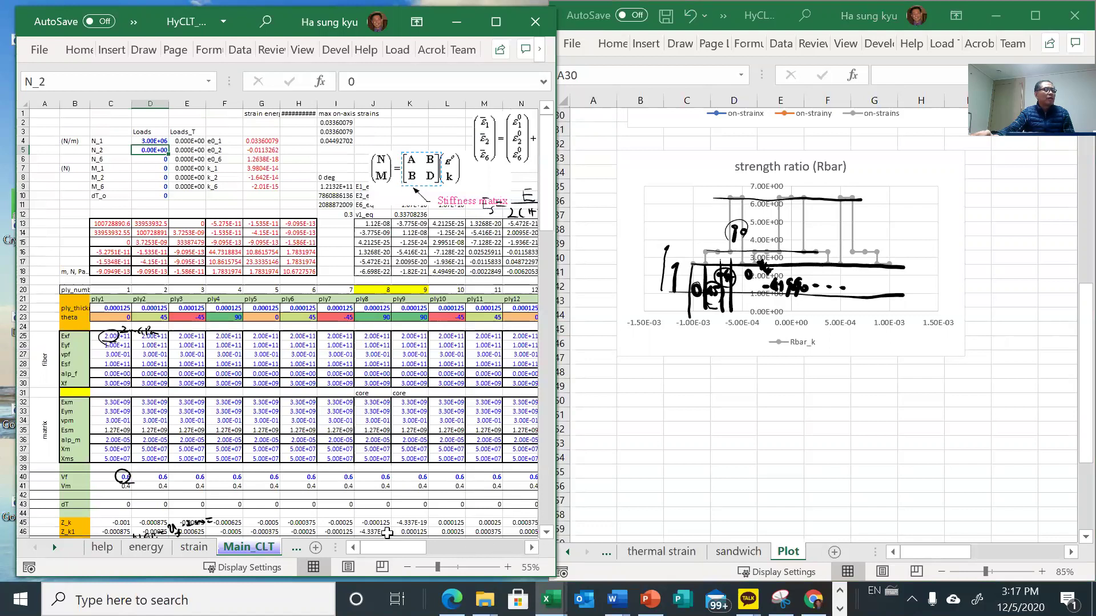
pyautogui.moveTo(387, 541)
pyautogui.mouseDown()
pyautogui.moveTo(501, 546)
pyautogui.moveTo(407, 540)
pyautogui.mouseUp()
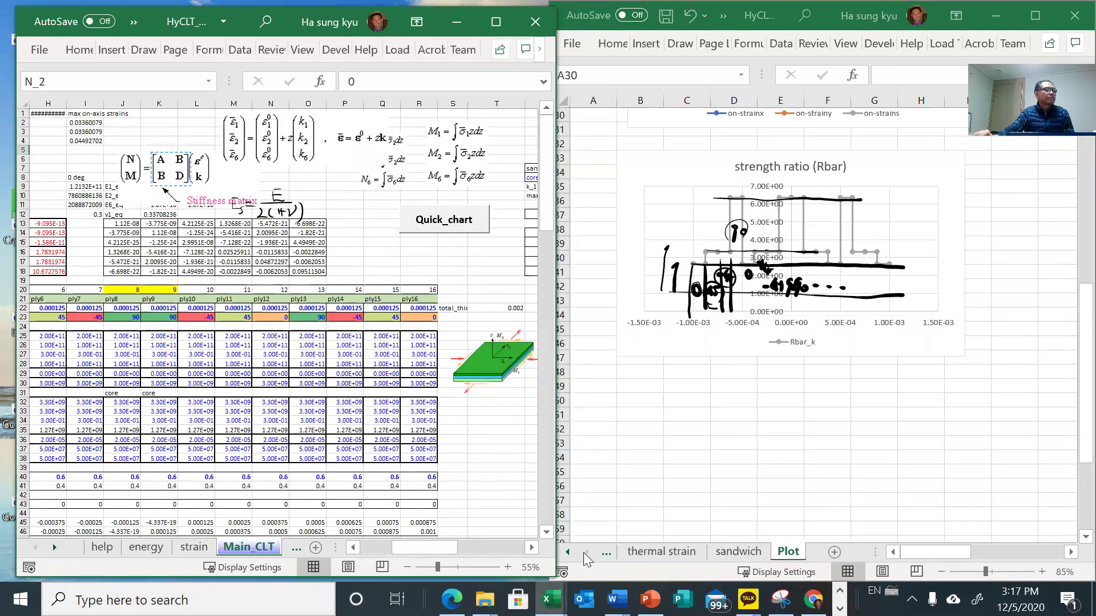
pyautogui.click(531, 548)
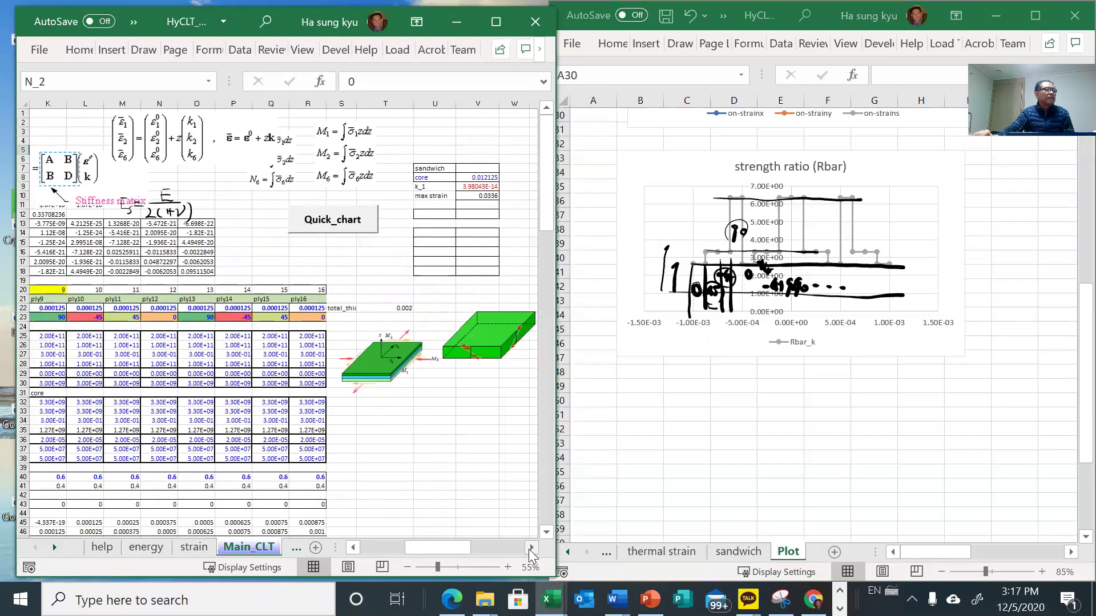
pyautogui.click(474, 187)
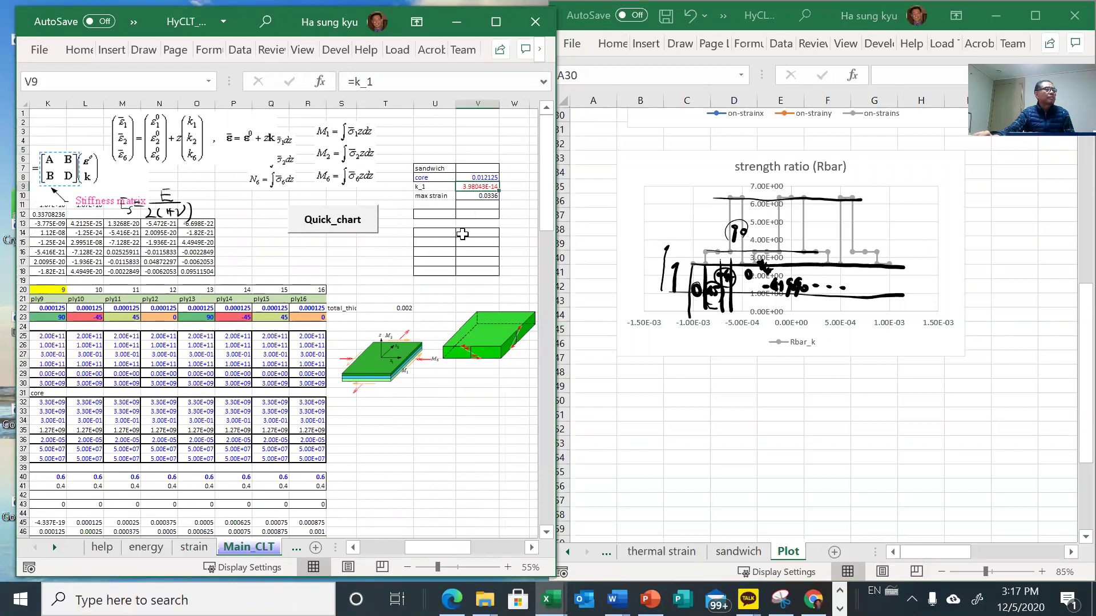
pyautogui.moveTo(446, 543); pyautogui.dragTo(402, 543)
pyautogui.hscroll(-3, 395, 477)
pyautogui.scroll(-20, 395, 477)
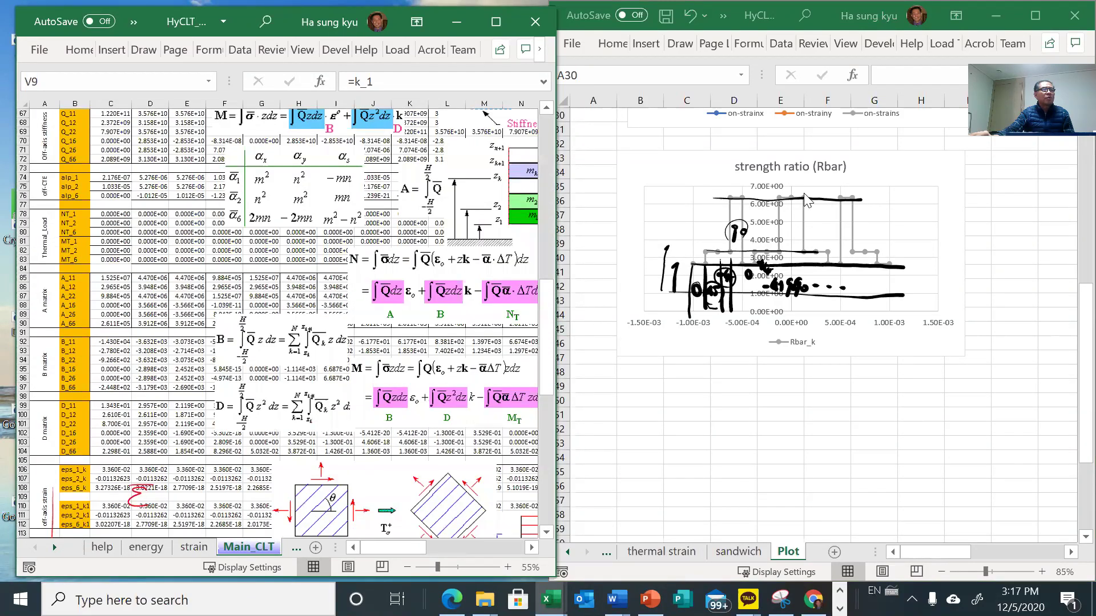
pyautogui.scroll(-11, 420, 524)
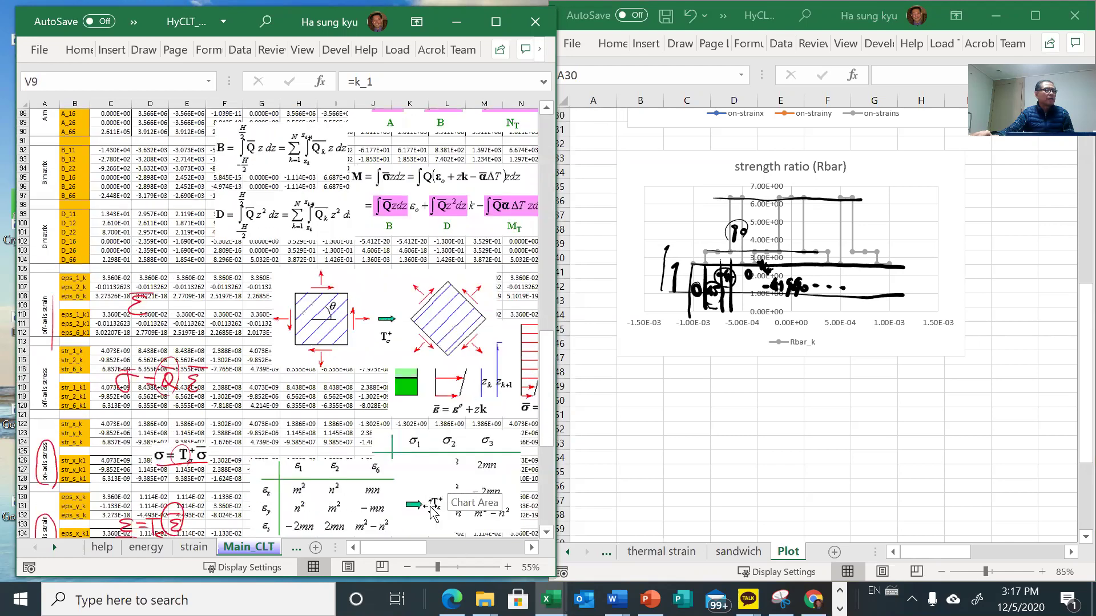
pyautogui.scroll(-9, 419, 524)
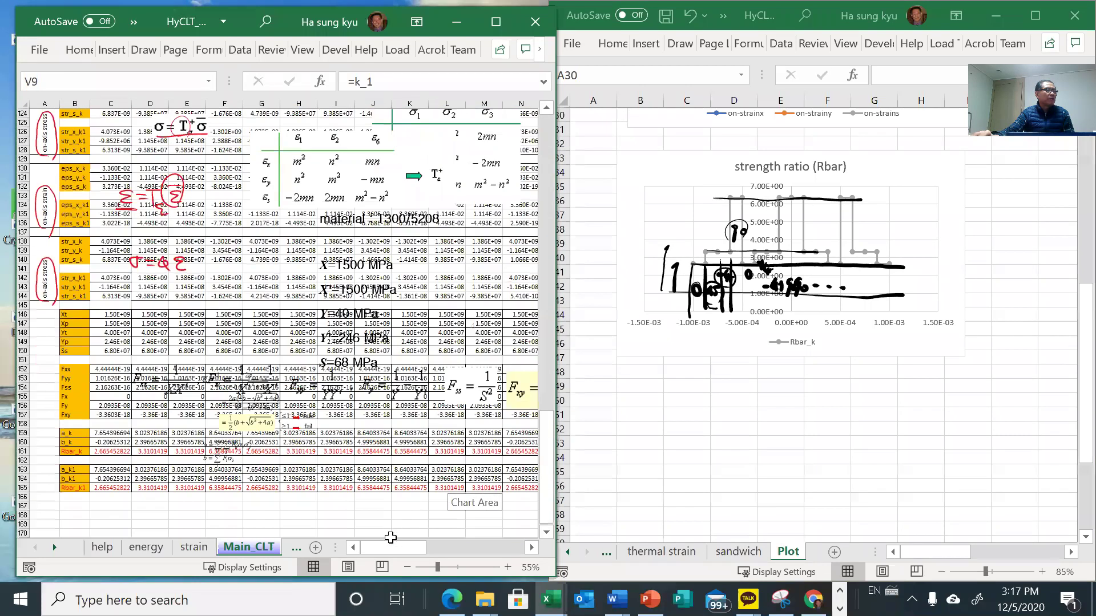
pyautogui.moveTo(448, 546); pyautogui.dragTo(412, 548)
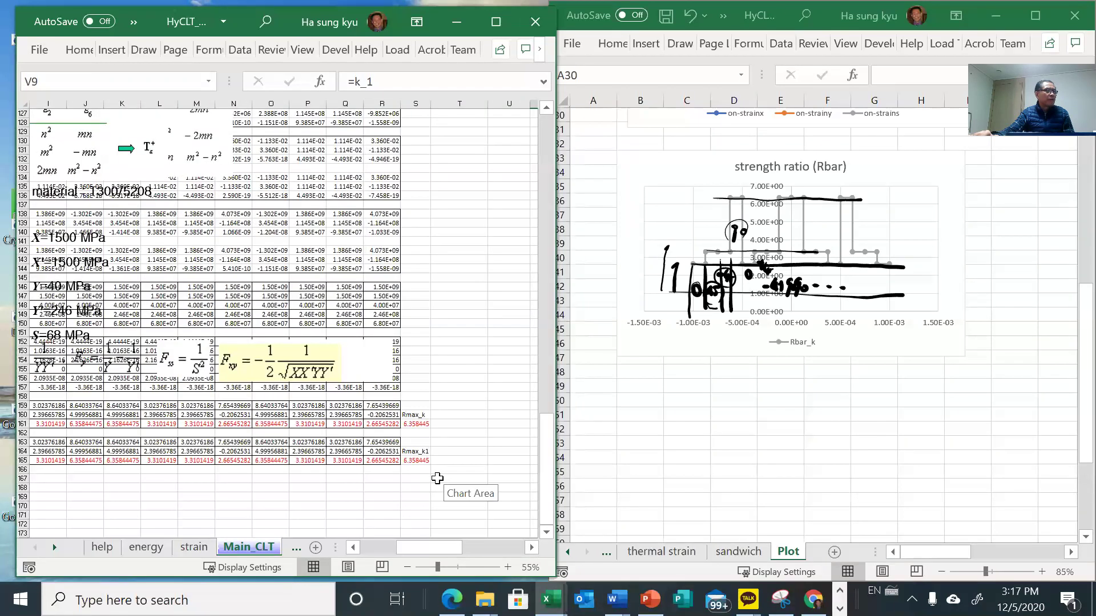
pyautogui.click(462, 419)
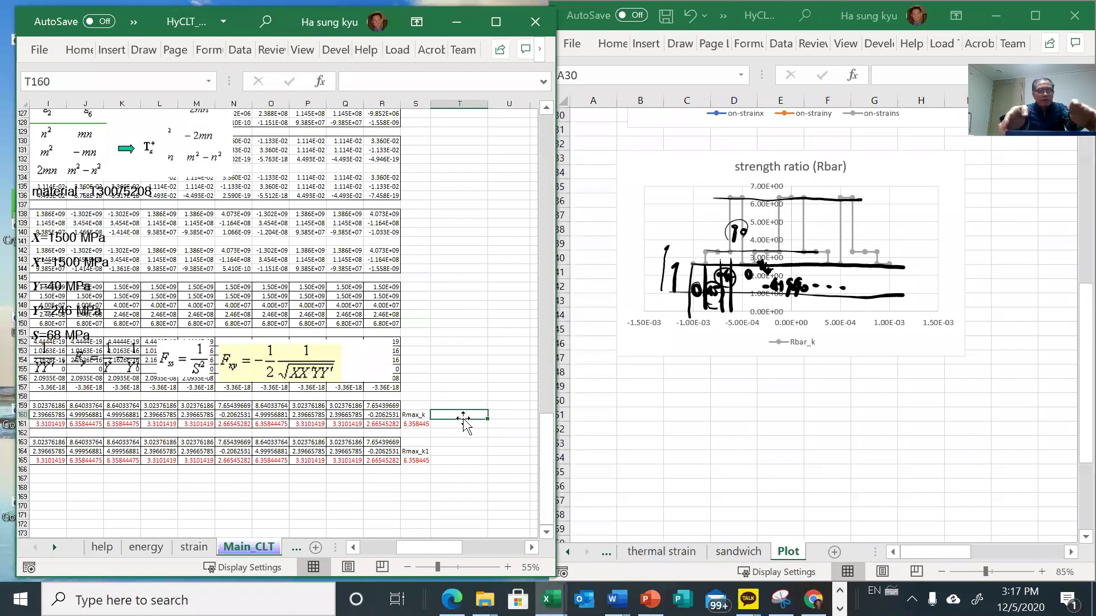
pyautogui.write('R')
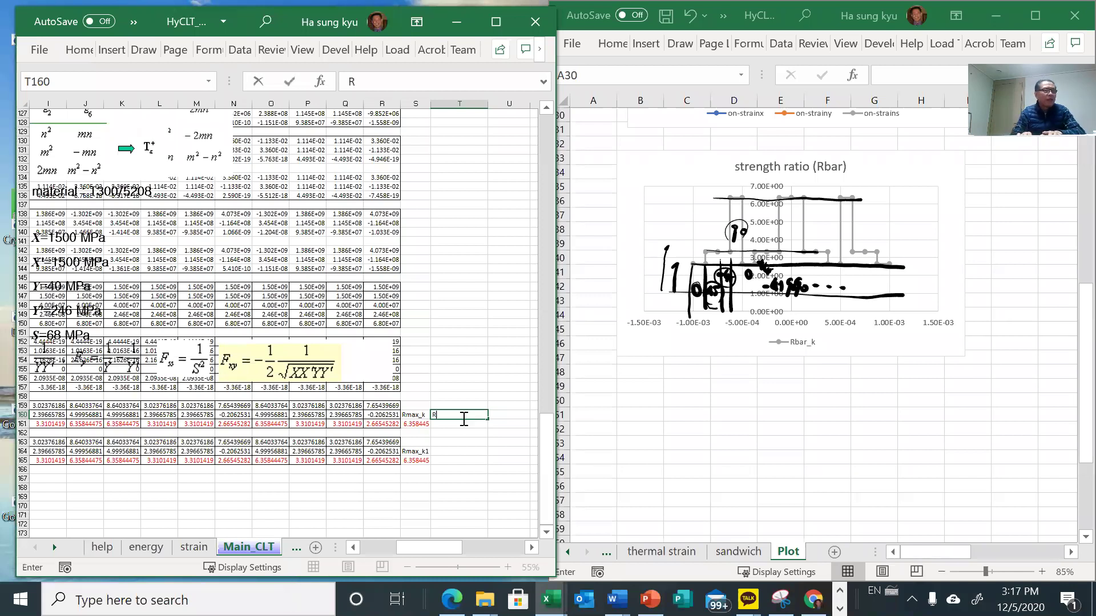
pyautogui.write('max')
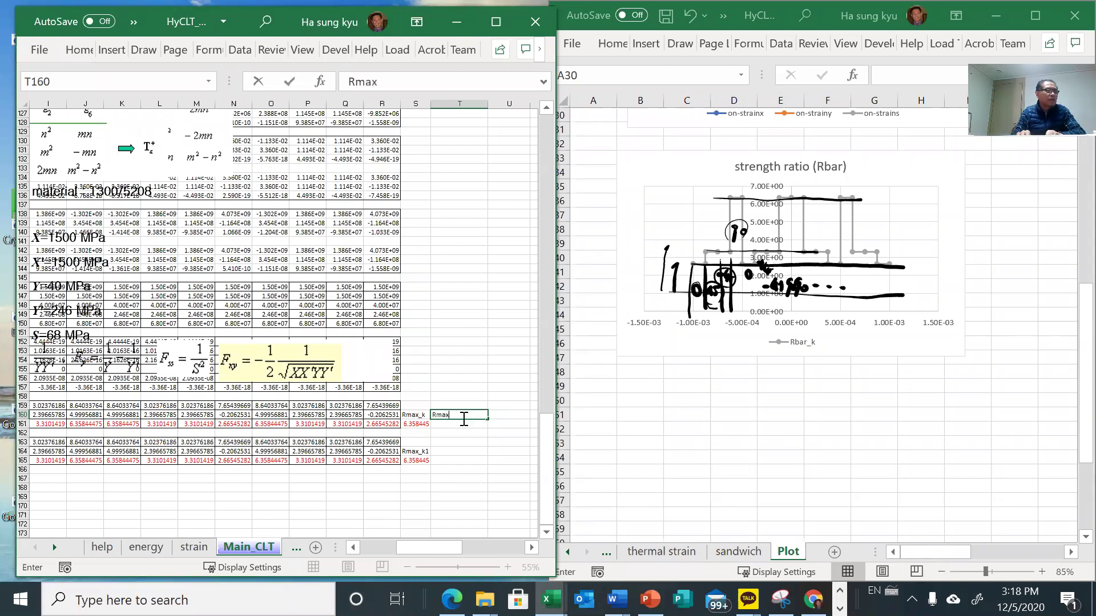
pyautogui.press('Return')
# - Under the Rmax label, enter a formula for the larger of Rmax_k and Rmax_k1, =MAX(Rmax_k,Rmax_k1)
pyautogui.write('=')
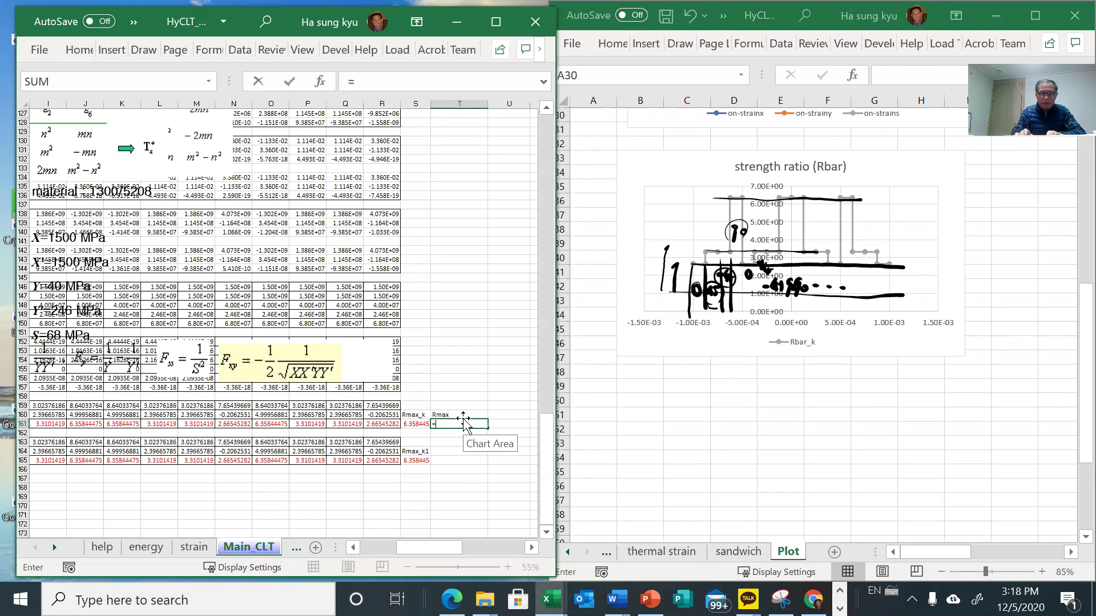
pyautogui.write('max(')
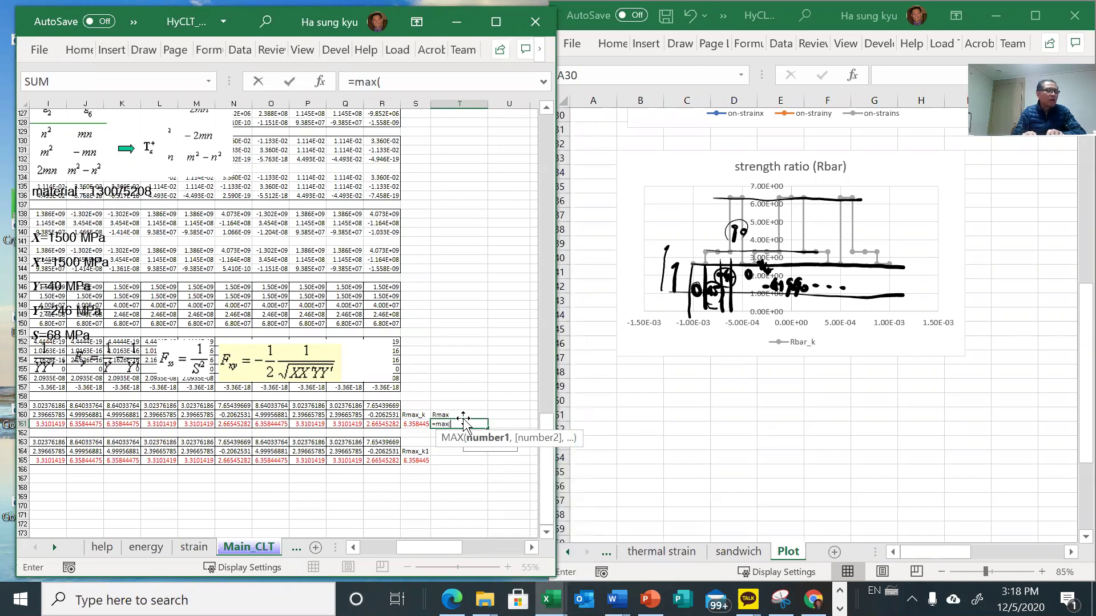
pyautogui.click(410, 422)
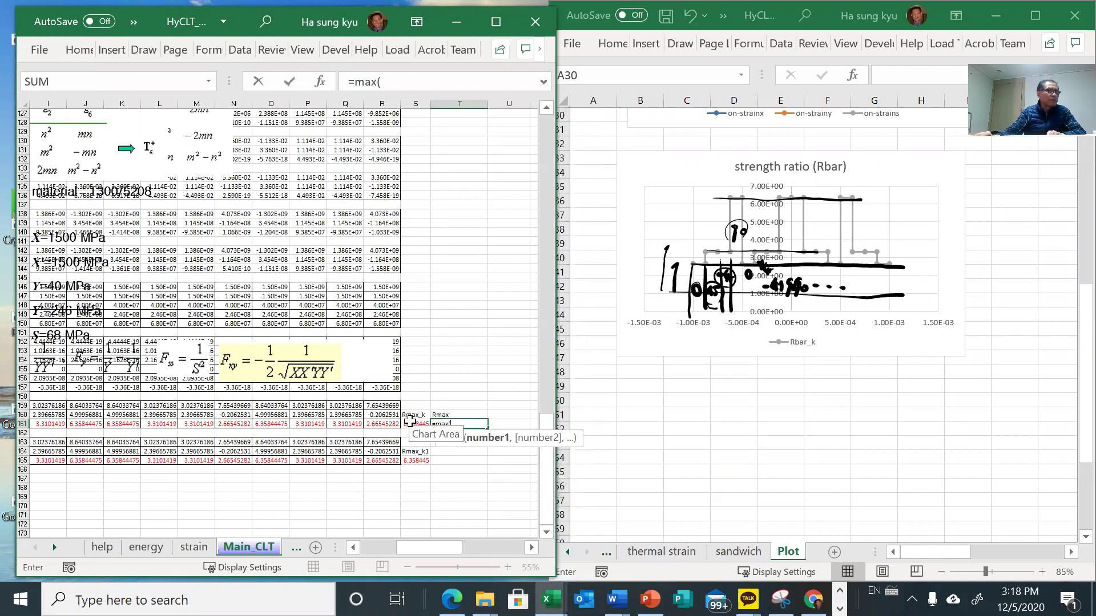
pyautogui.write(',')
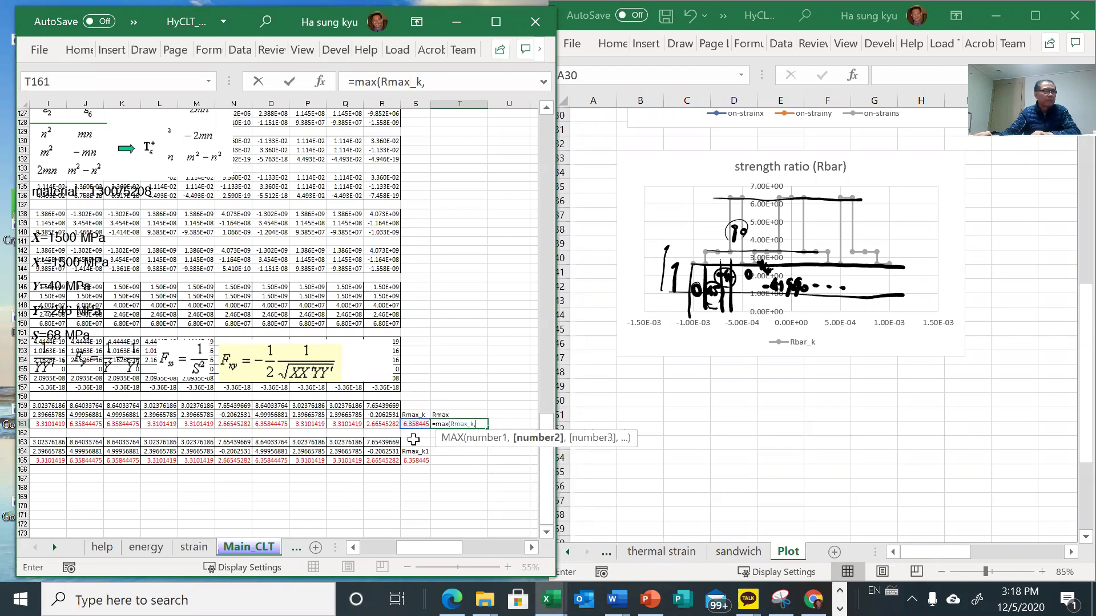
pyautogui.click(416, 460)
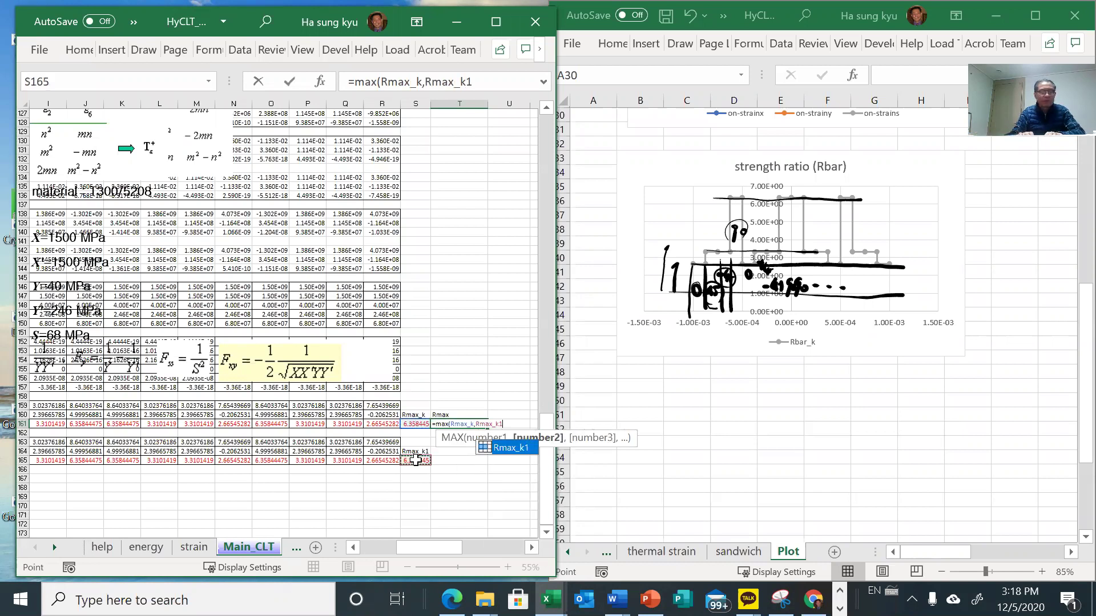
pyautogui.write(')')
pyautogui.press('Return')
# - Create the defined name Rmax for the maximum formula's cell T161 from the label above it
pyautogui.press('Up')
pyautogui.press('Up')
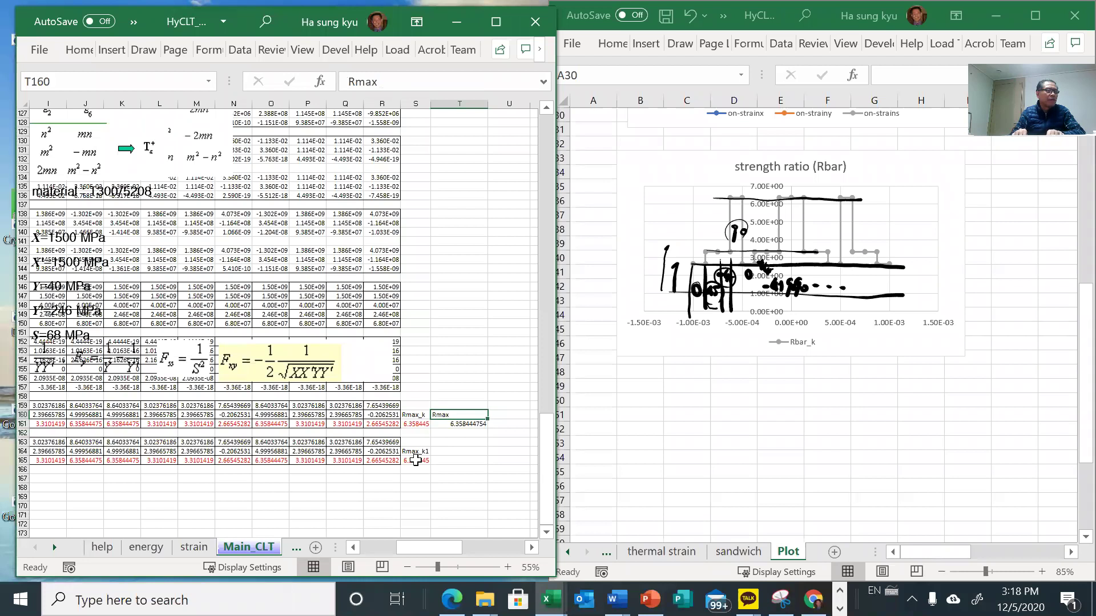
pyautogui.hotkey('shift', 'Down')
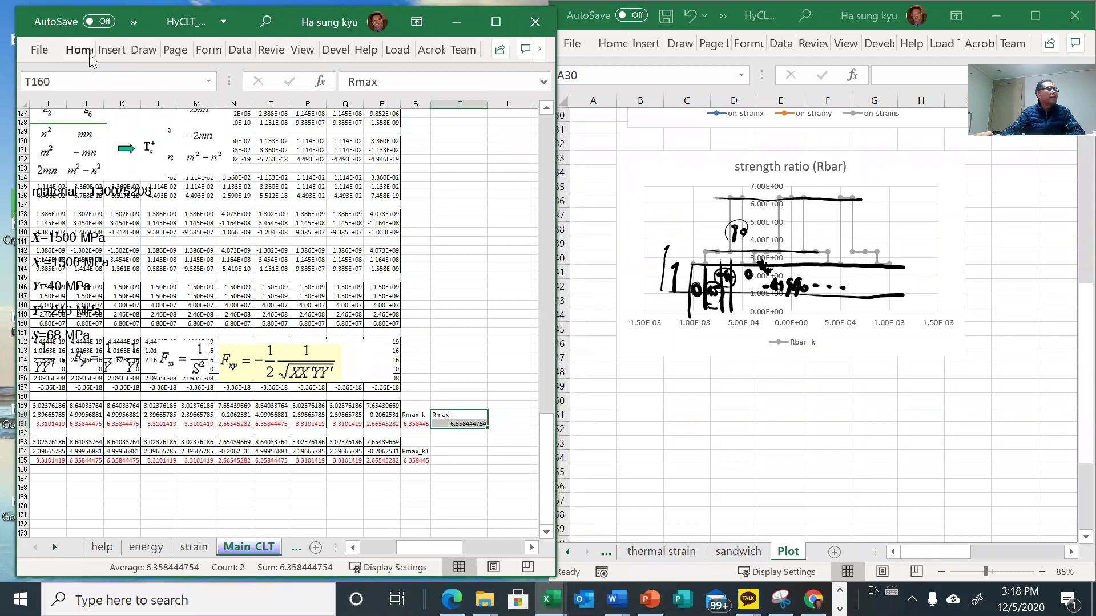
pyautogui.click(209, 50)
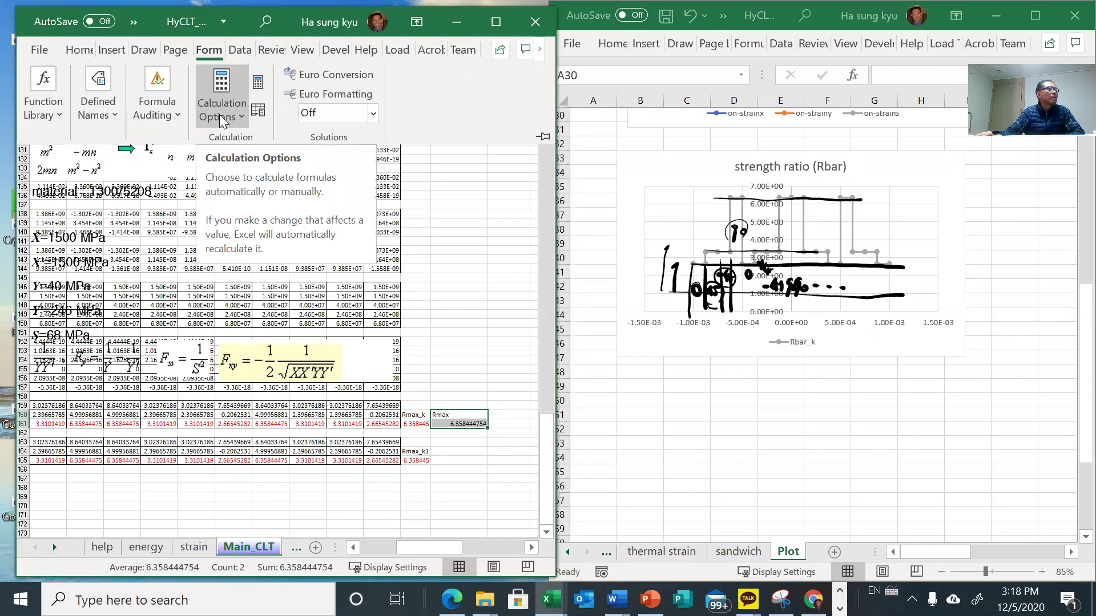
pyautogui.click(91, 115)
pyautogui.click(157, 196)
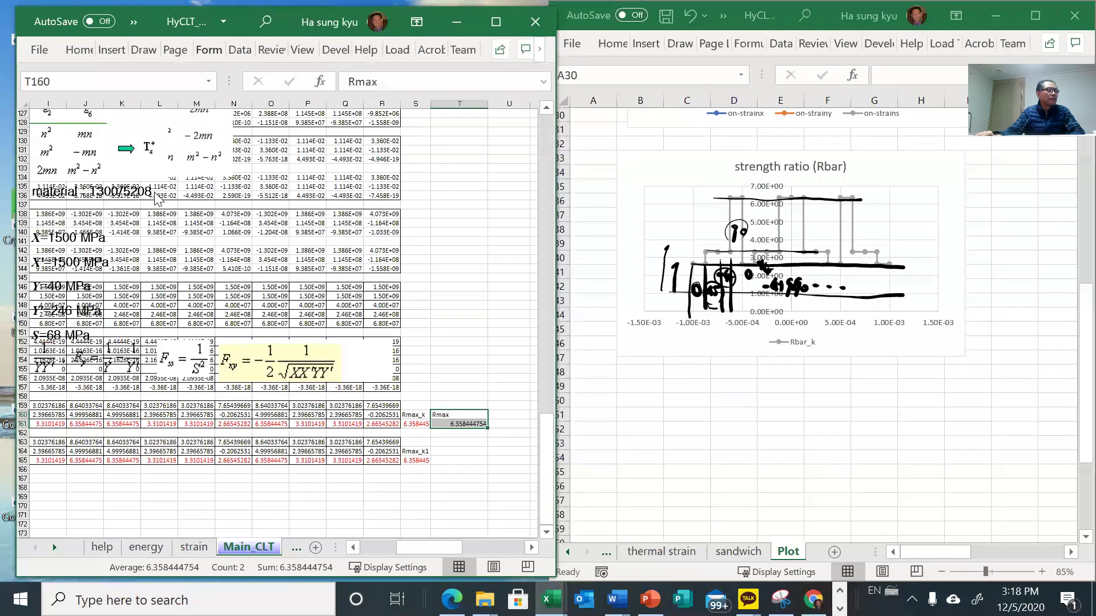
pyautogui.click(335, 395)
pyautogui.click(440, 425)
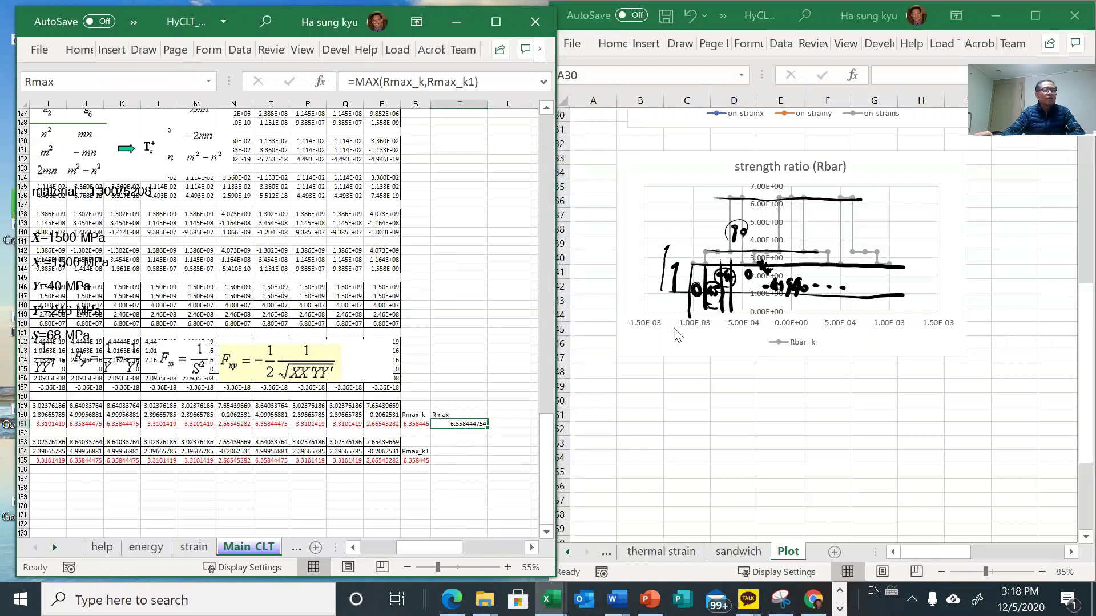
# - Divide the N_1 load formula by 6.38, giving =total_thickness*C146/6.38
pyautogui.moveTo(803, 200)
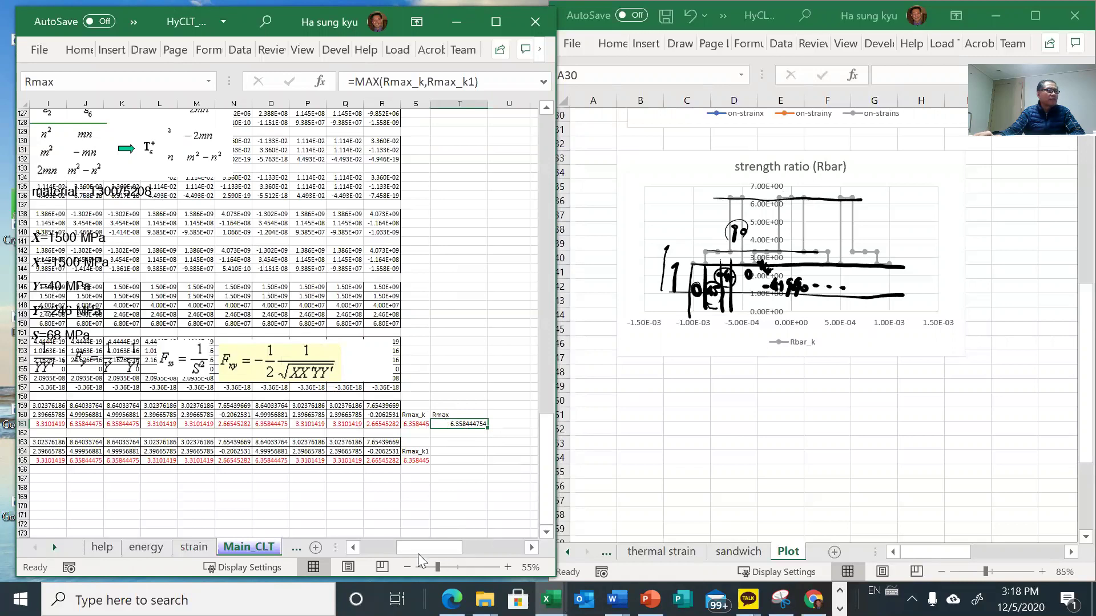
pyautogui.moveTo(417, 549); pyautogui.dragTo(381, 549)
pyautogui.scroll(5, 238, 329)
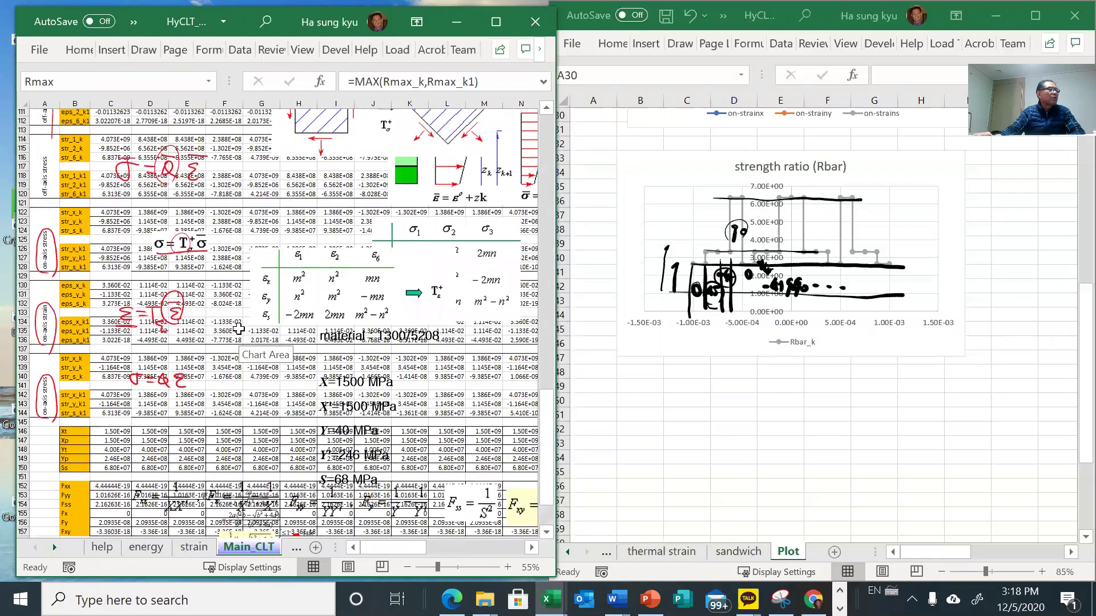
pyautogui.scroll(20, 238, 329)
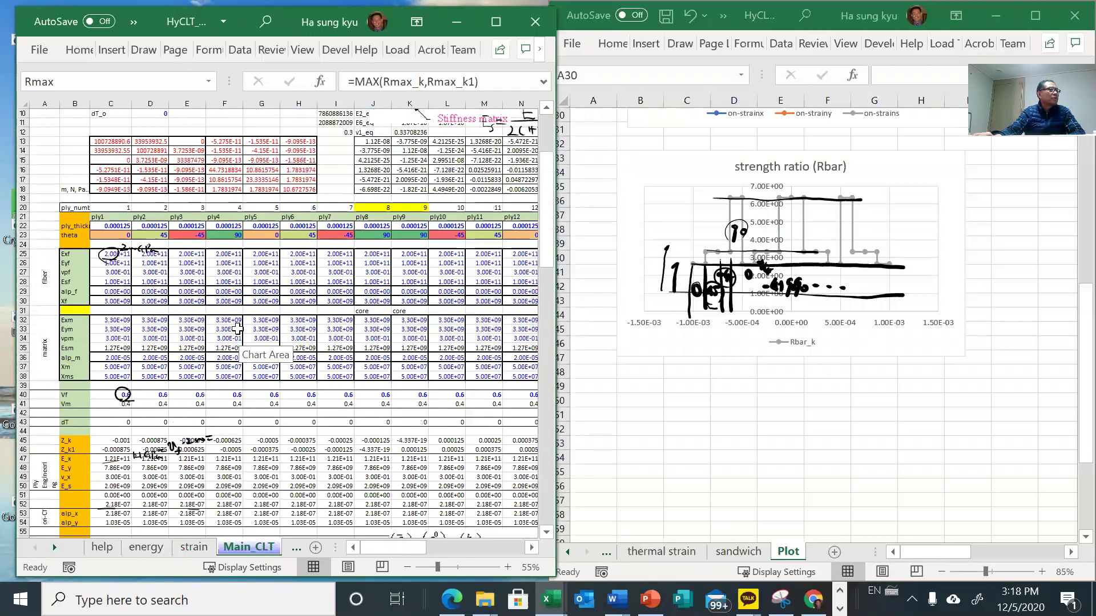
pyautogui.scroll(3, 224, 247)
pyautogui.click(144, 139)
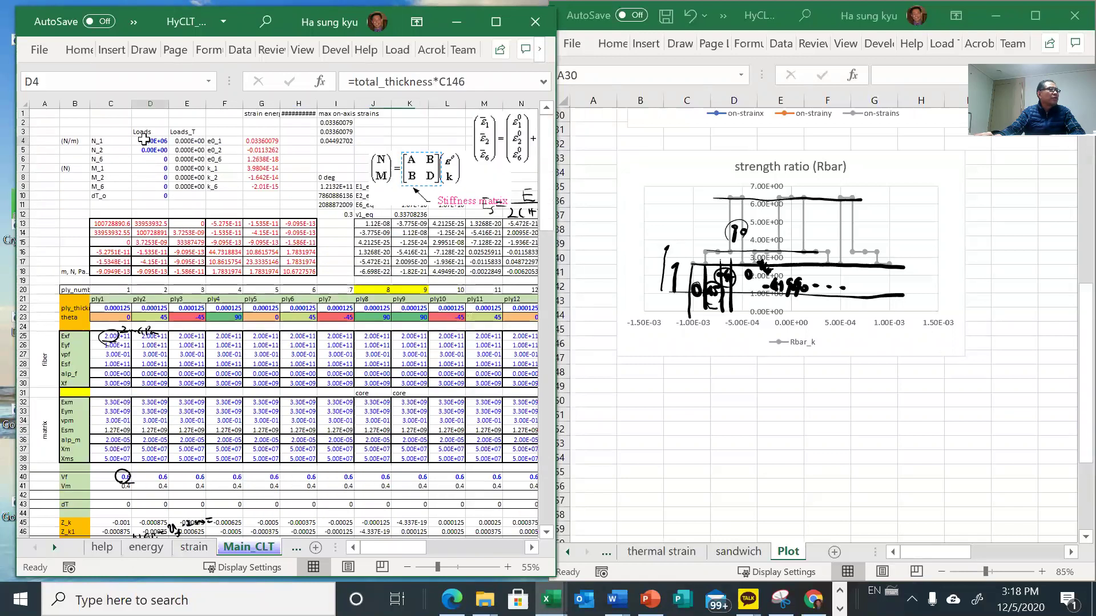
pyautogui.click(490, 84)
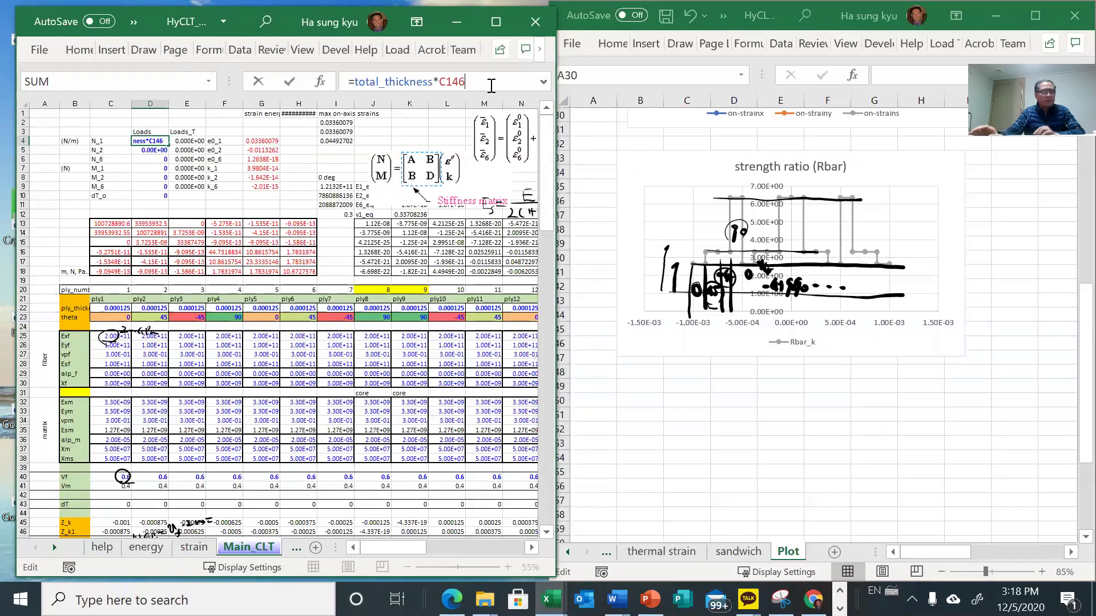
pyautogui.write('/6.38')
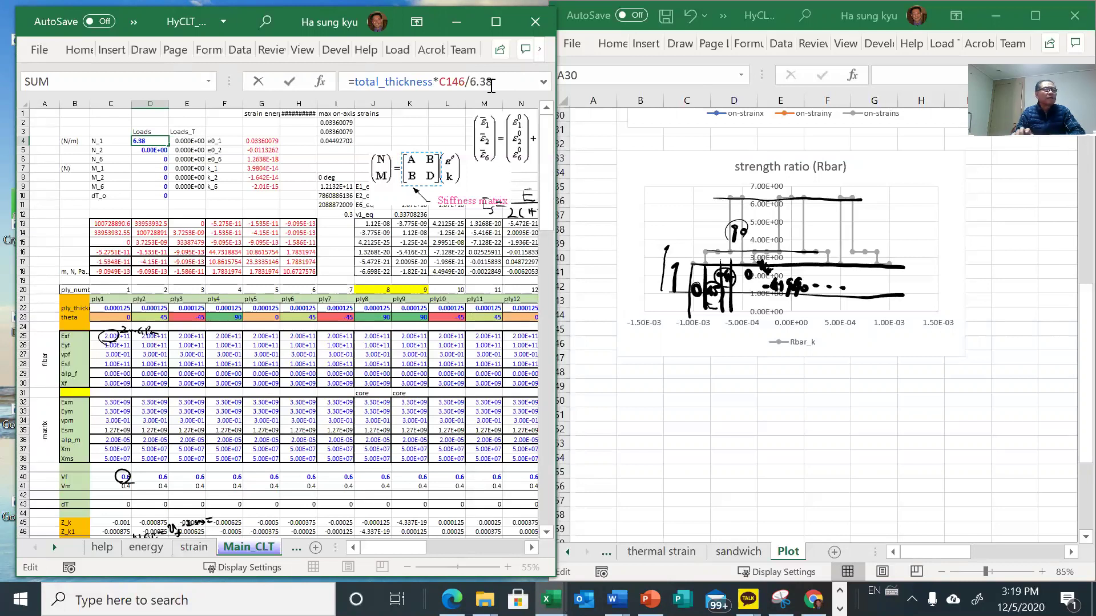
pyautogui.press('Return')
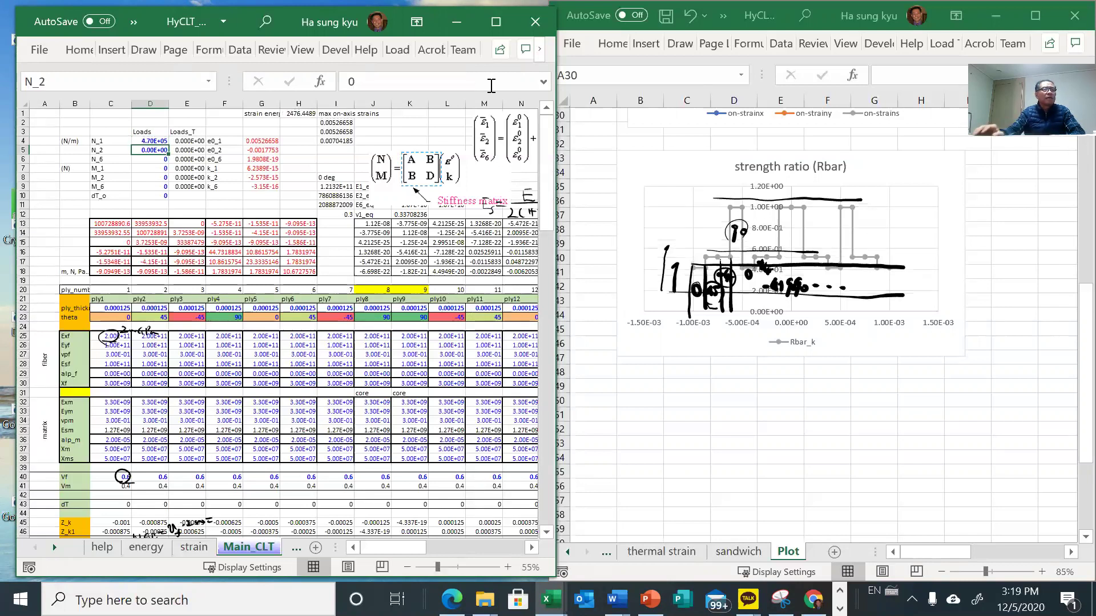
# - Delete the uppermost horizontal ink line from the strength ratio chart on the Plot sheet
pyautogui.click(798, 194)
pyautogui.click(798, 195)
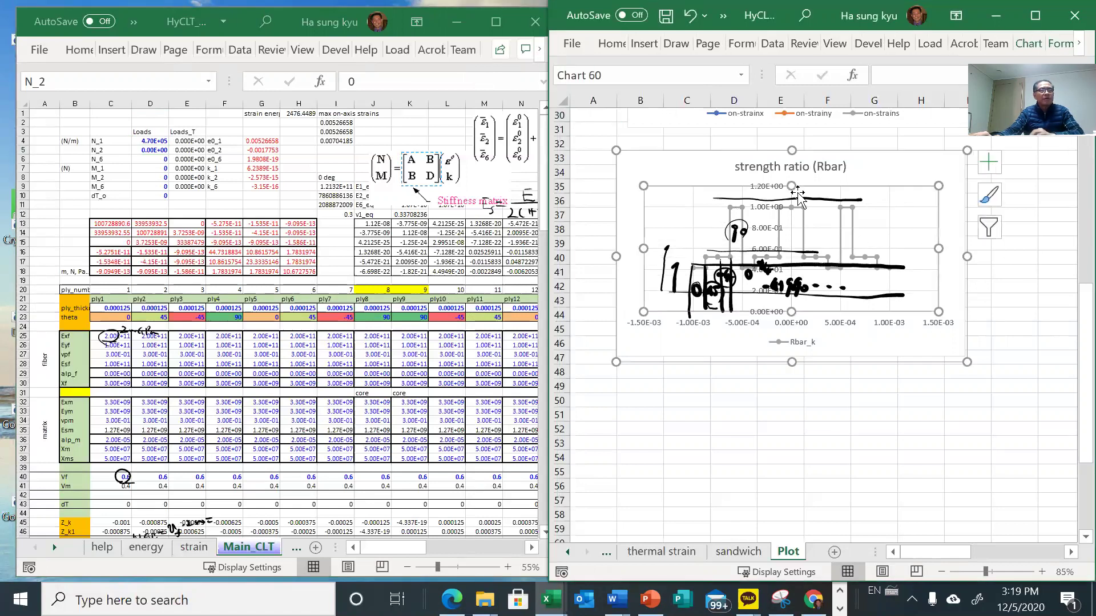
pyautogui.click(798, 199)
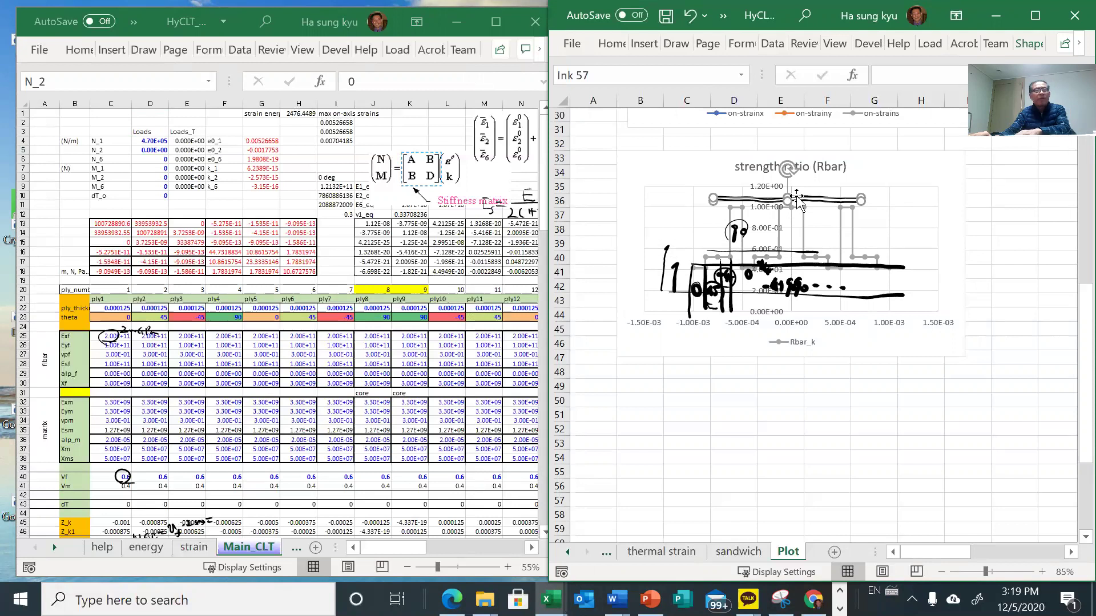
pyautogui.press('Delete')
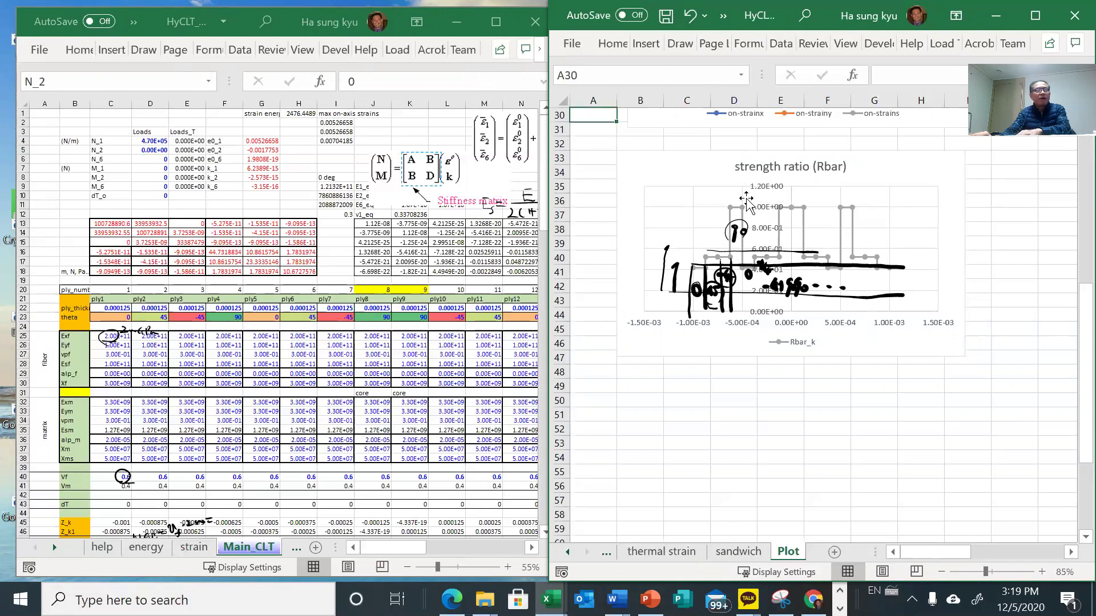
# - Delete the handwritten ply angles, ply dividers, vertical strokes and lowest horizontal ink line from the strength ratio chart
pyautogui.click(777, 263)
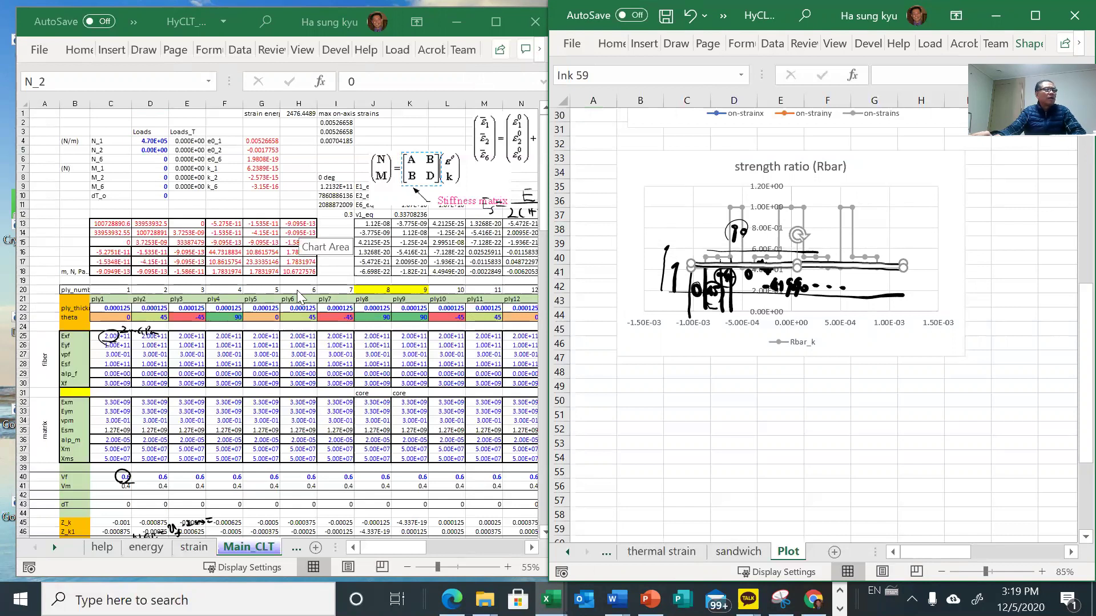
pyautogui.scroll(-1, 817, 320)
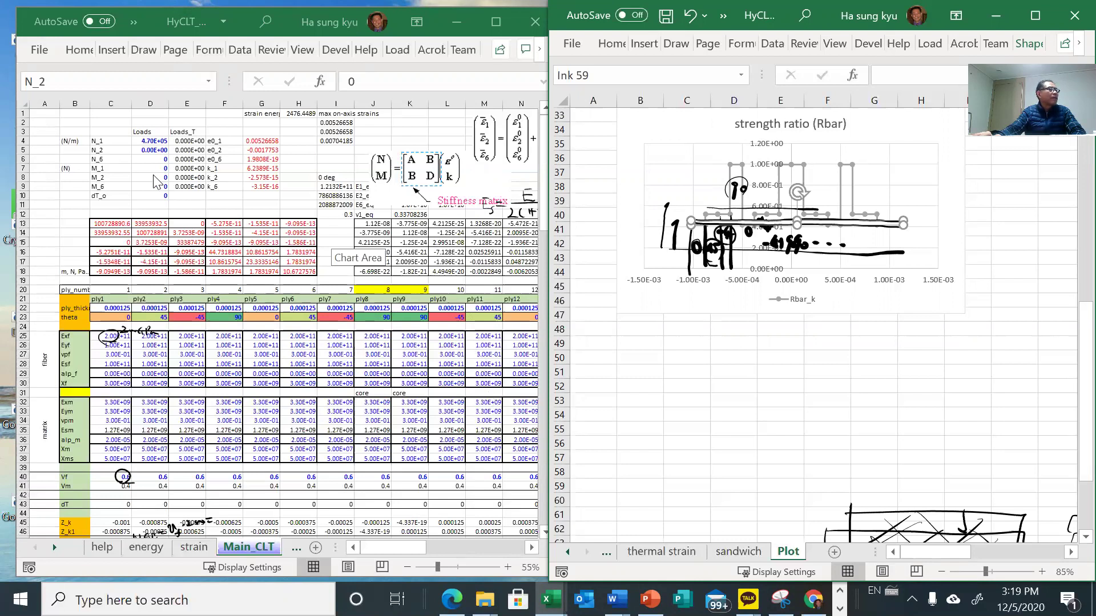
pyautogui.click(158, 141)
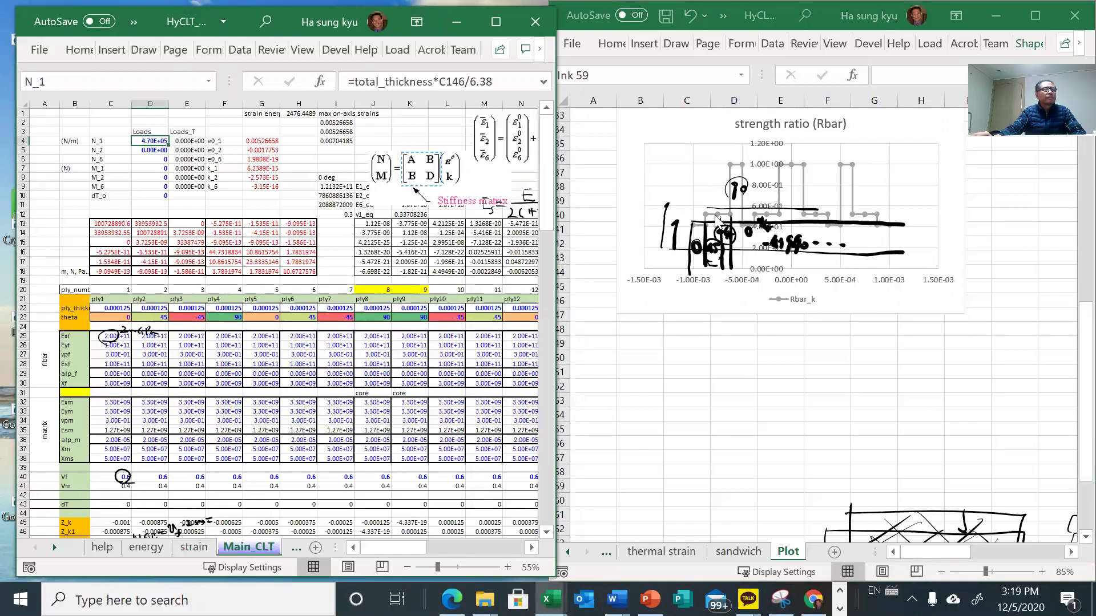
pyautogui.click(699, 235)
pyautogui.click(695, 236)
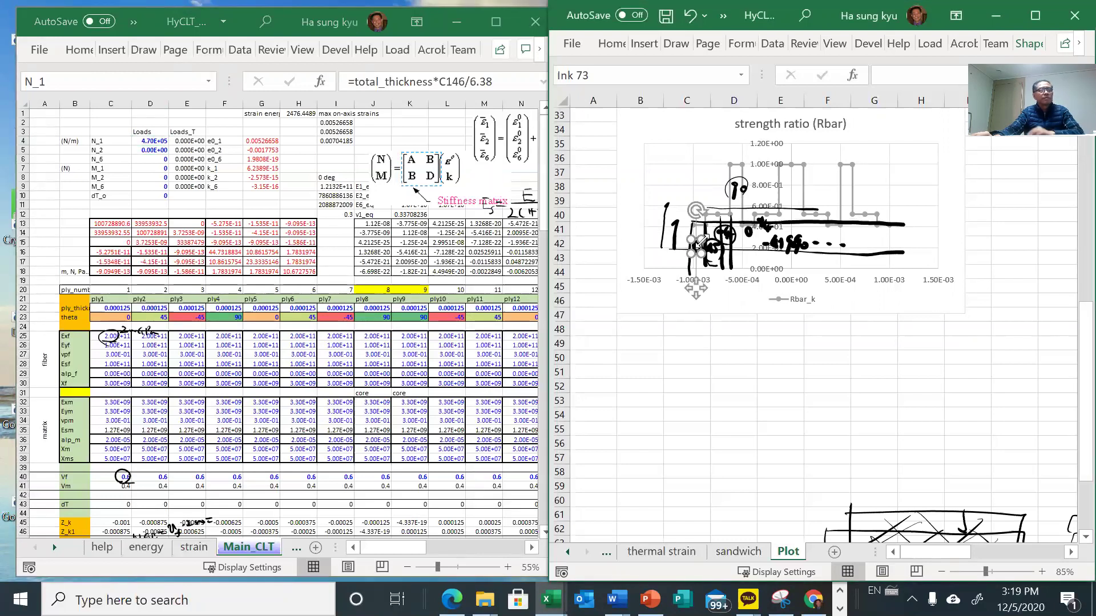
pyautogui.press('Delete')
pyautogui.hotkey('ctrl', 'z')
pyautogui.press('Delete')
pyautogui.click(704, 236)
pyautogui.press('Delete')
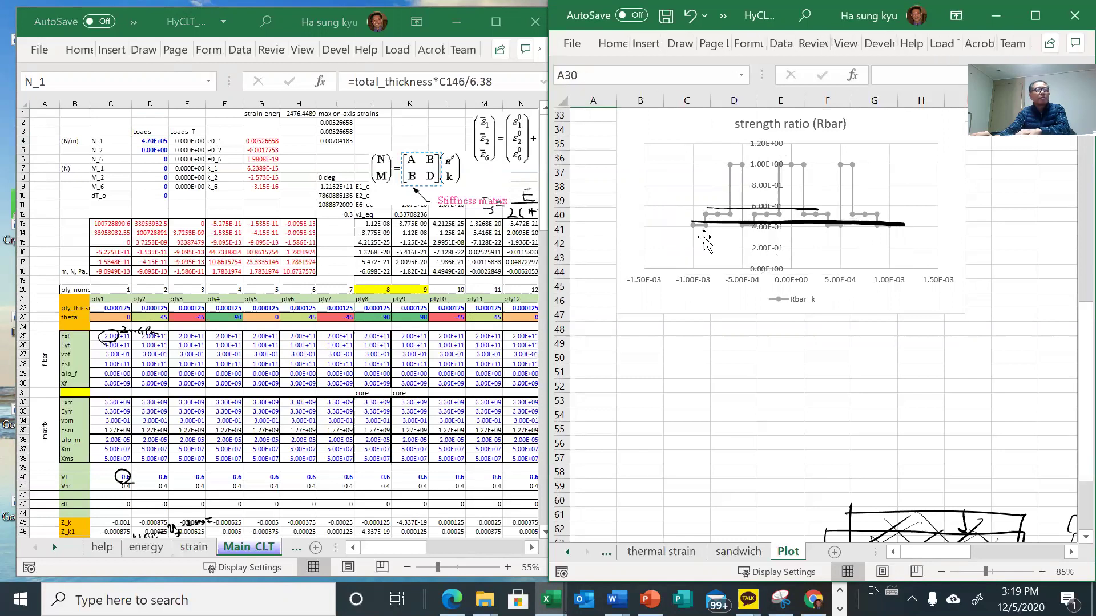
# - Delete the two hand-drawn ink lines over the strength ratio (Rbar) chart on the Plot sheet
pyautogui.click(745, 209)
pyautogui.press('Delete')
pyautogui.click(743, 221)
pyautogui.press('Delete')
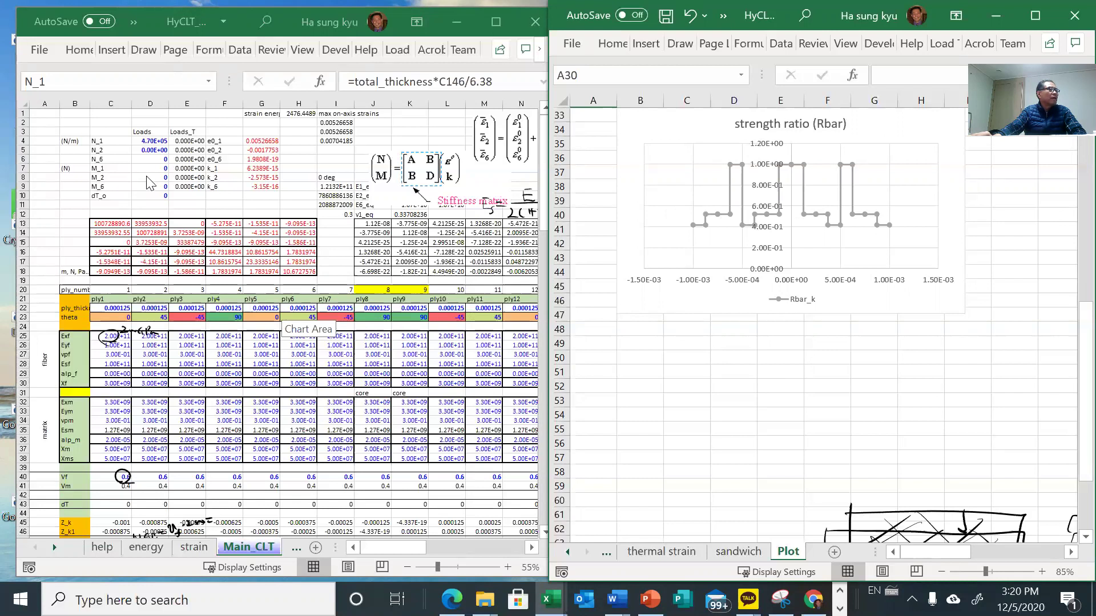
# - Set load N_1 to 1 and load N_2 to 2 on the Main_CLT sheet
pyautogui.click(149, 143)
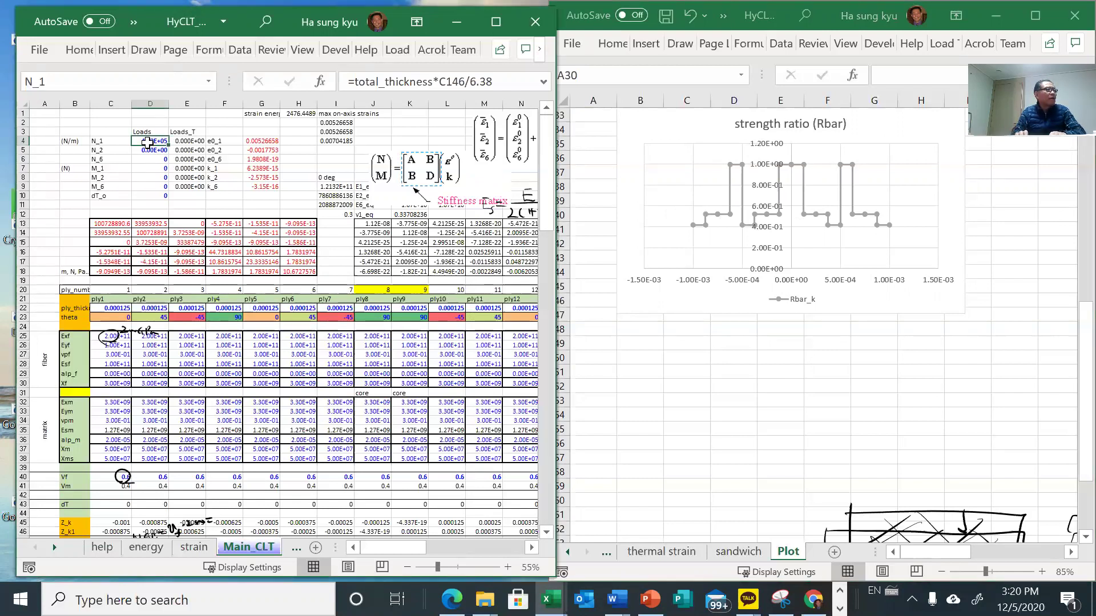
pyautogui.write('1')
pyautogui.press('Return')
pyautogui.write('2')
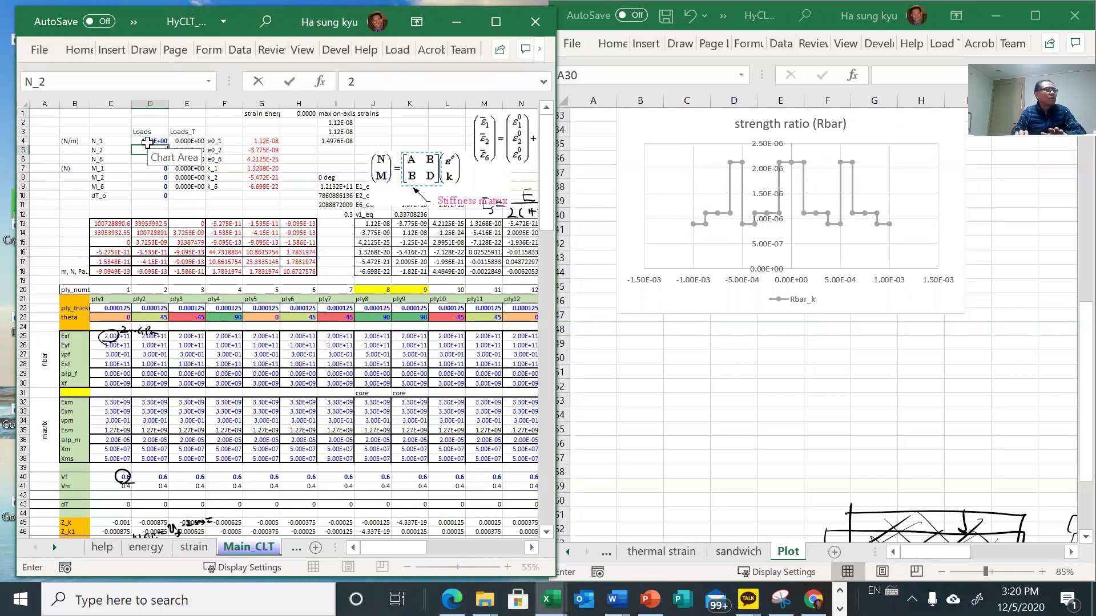
pyautogui.press('Return')
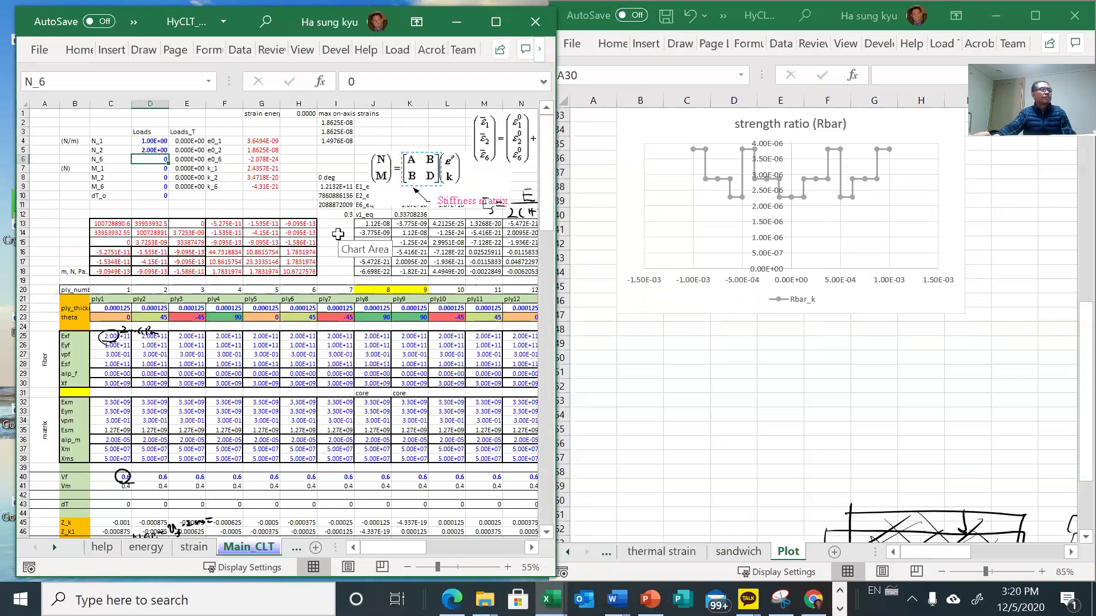
# - Maximize the Main_CLT workbook and examine the calculation blocks from the loads down to the Rbar and Rmax rows
pyautogui.click(496, 23)
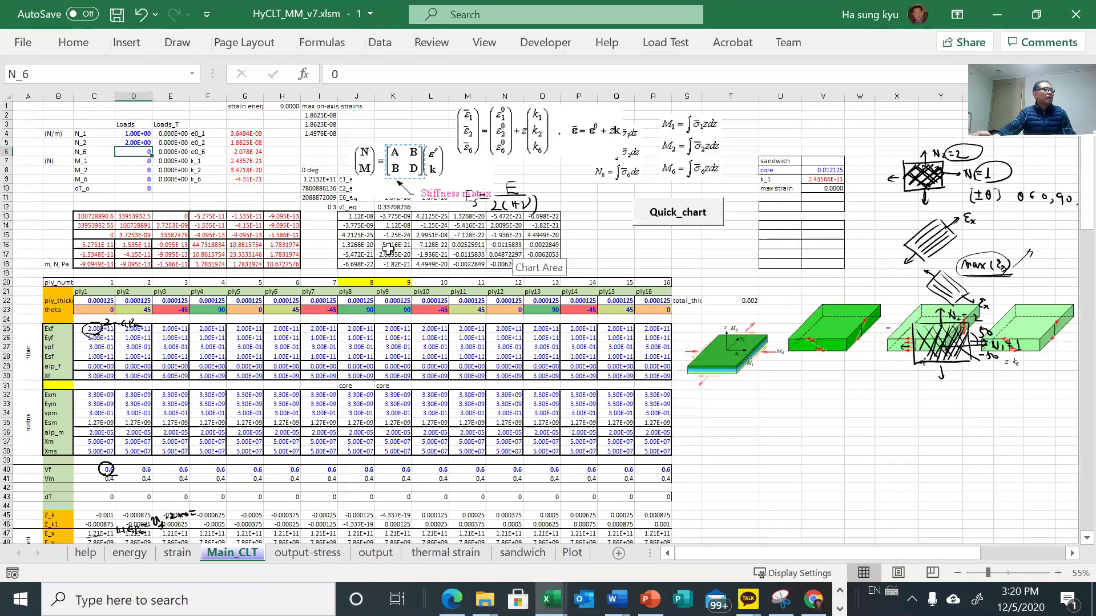
pyautogui.scroll(-12, 389, 251)
pyautogui.scroll(-13, 390, 252)
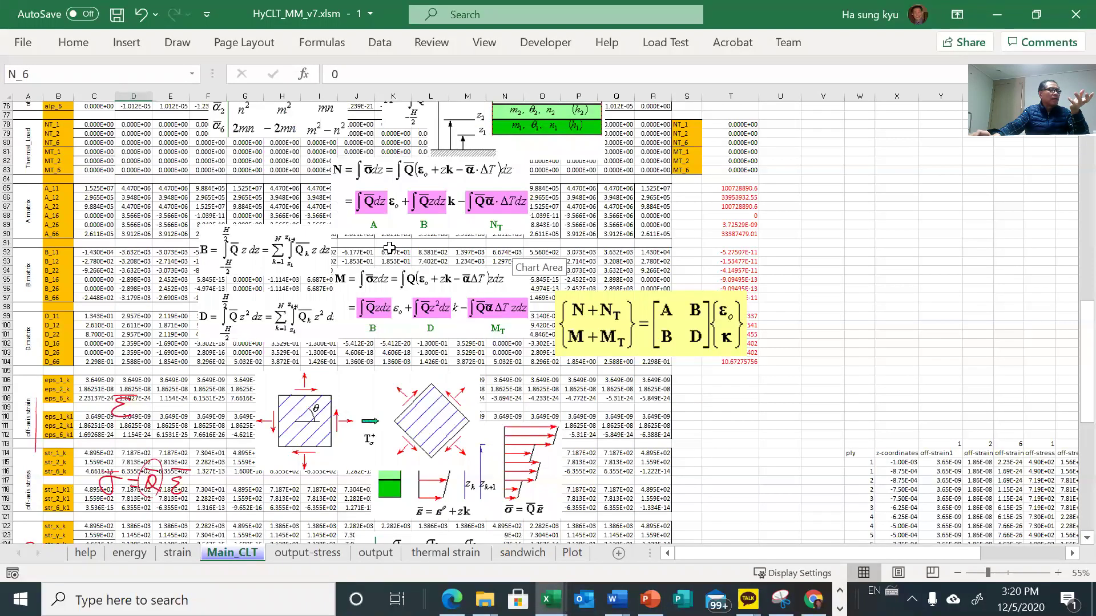
pyautogui.scroll(5, 389, 249)
pyautogui.scroll(-6, 392, 254)
pyautogui.scroll(-5, 389, 251)
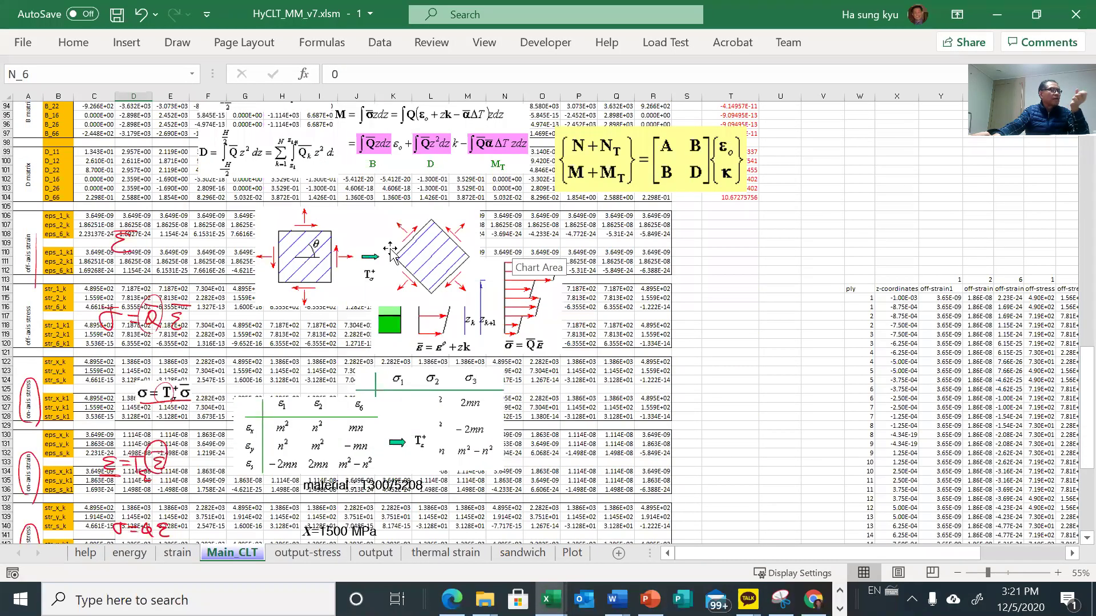
pyautogui.scroll(-3, 390, 251)
pyautogui.scroll(-6, 390, 251)
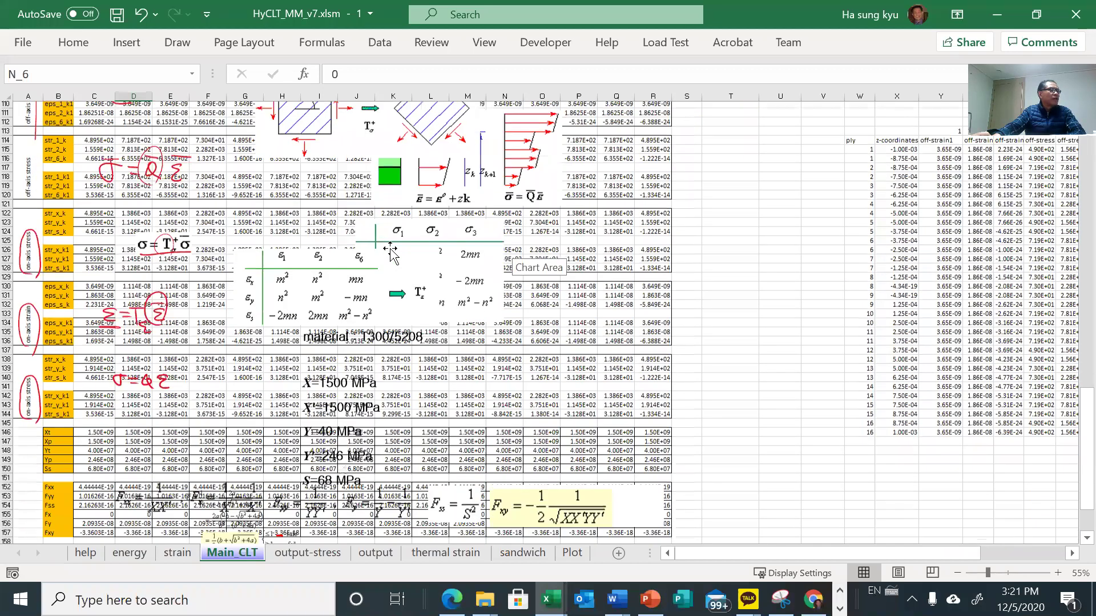
pyautogui.scroll(-2, 390, 252)
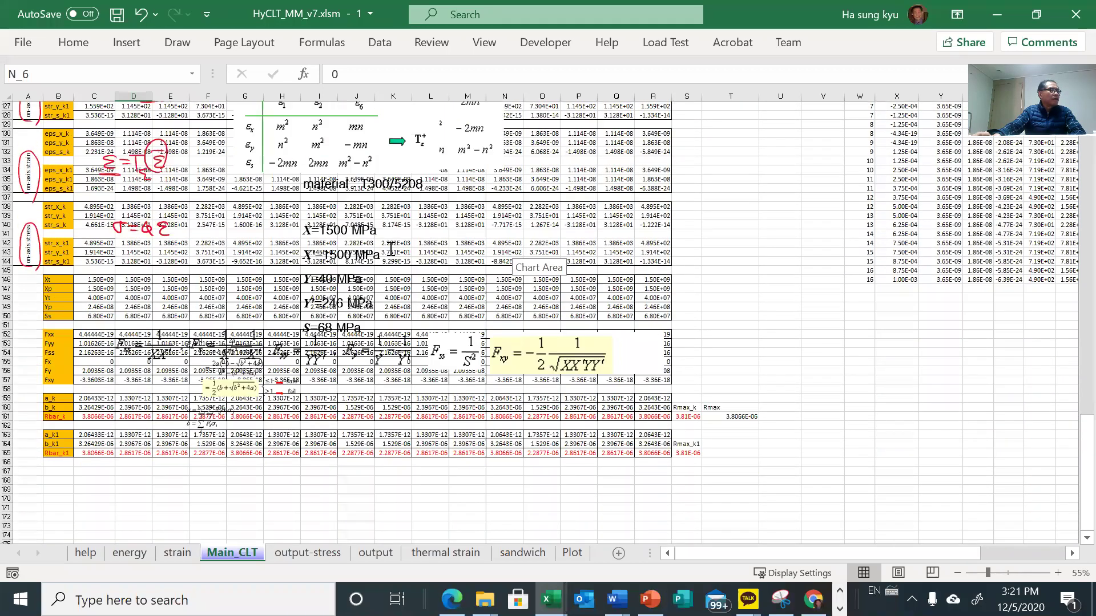
pyautogui.scroll(20, 390, 251)
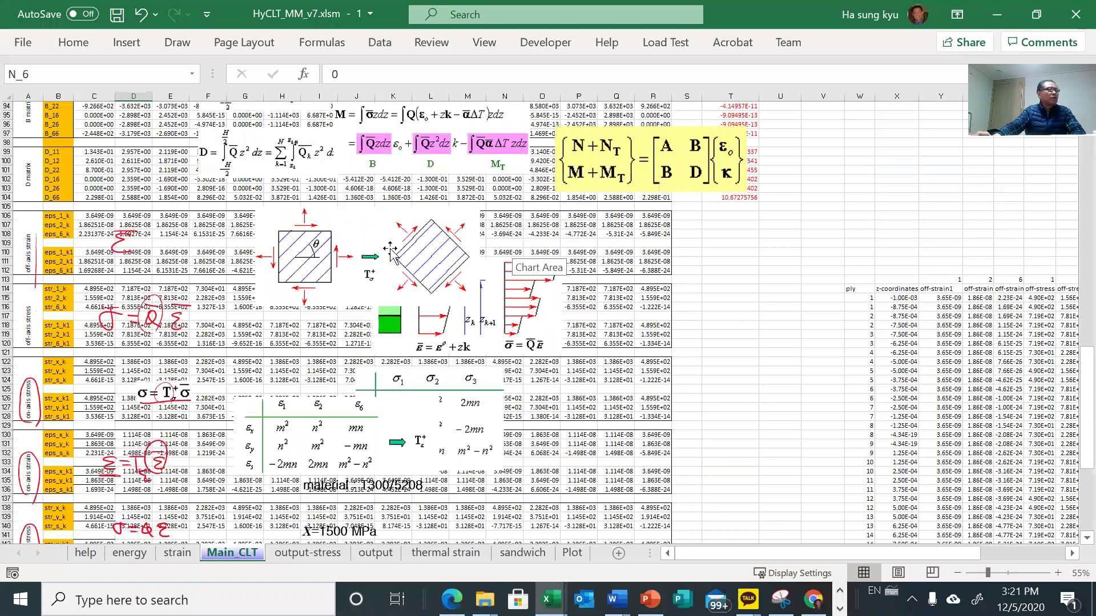
pyautogui.scroll(14, 390, 251)
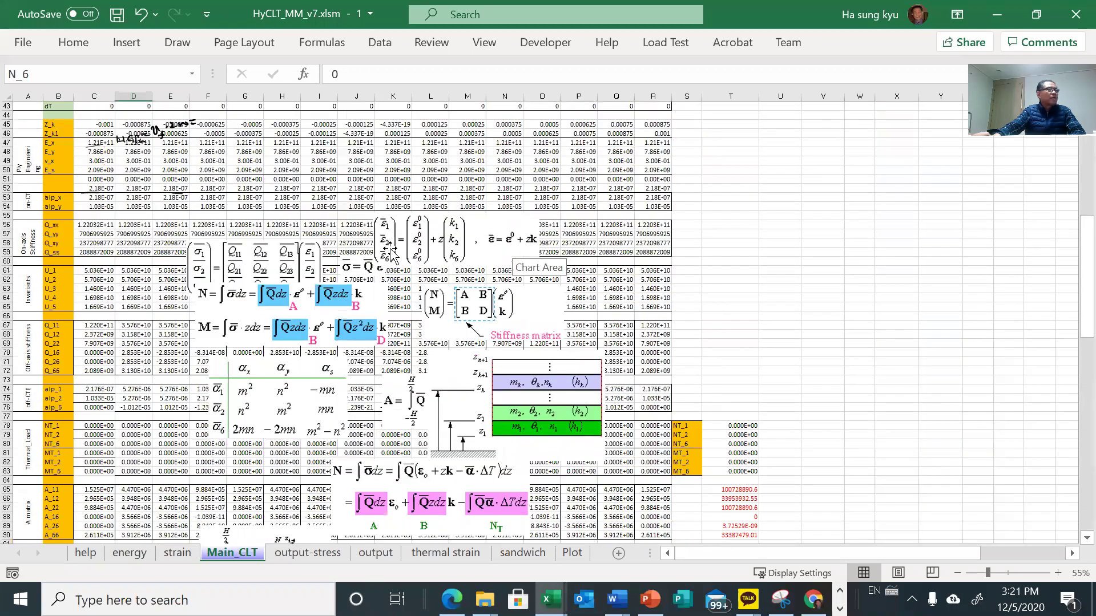
pyautogui.scroll(5, 390, 252)
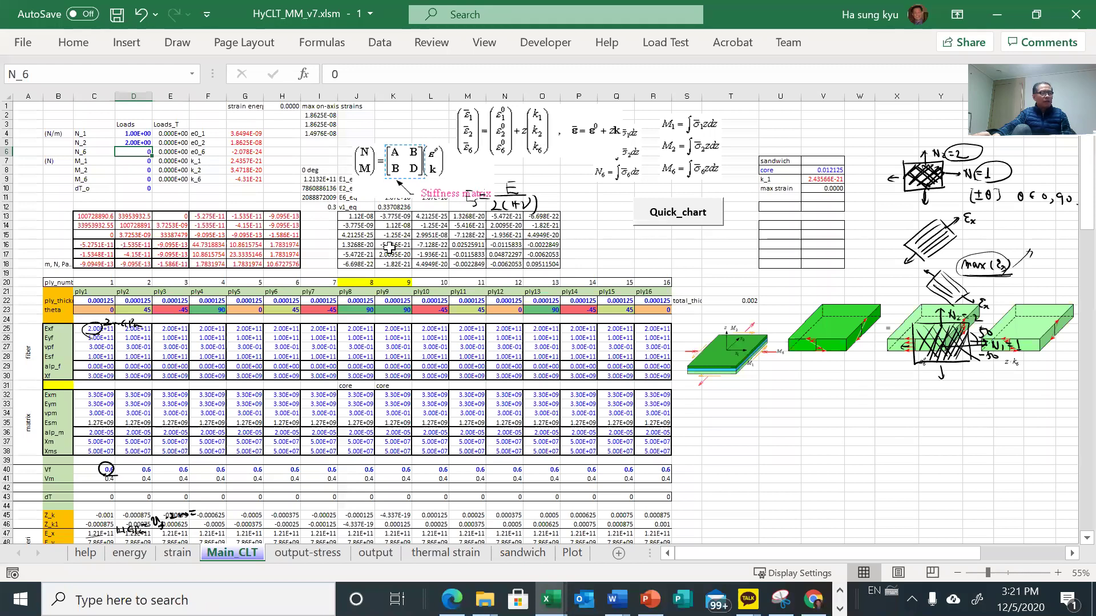
pyautogui.scroll(-1, 390, 246)
pyautogui.scroll(1, 390, 247)
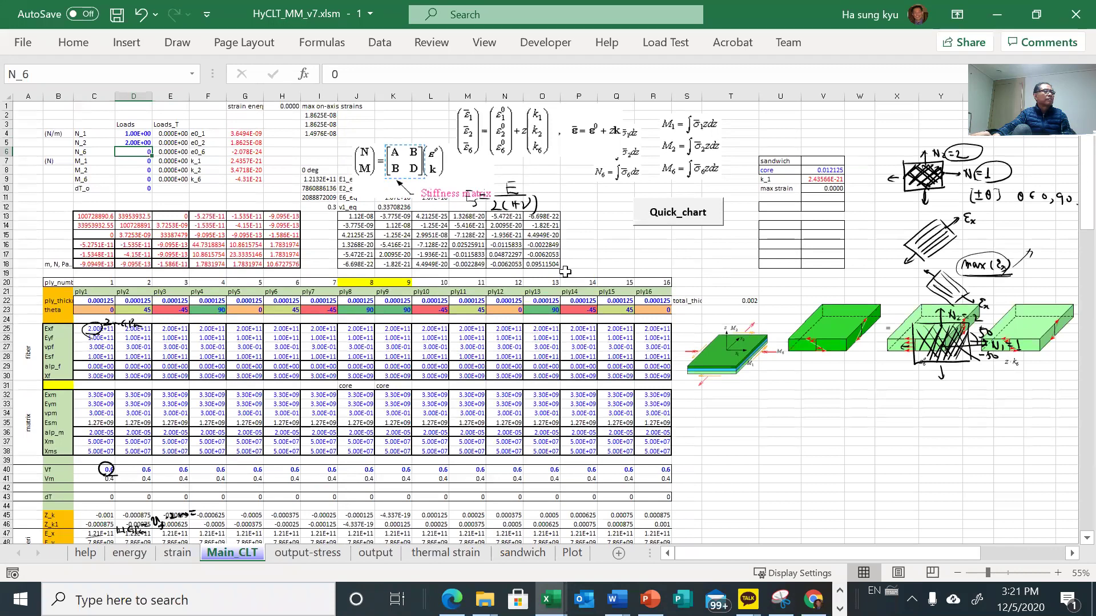
pyautogui.scroll(-5, 495, 295)
pyautogui.scroll(-15, 495, 295)
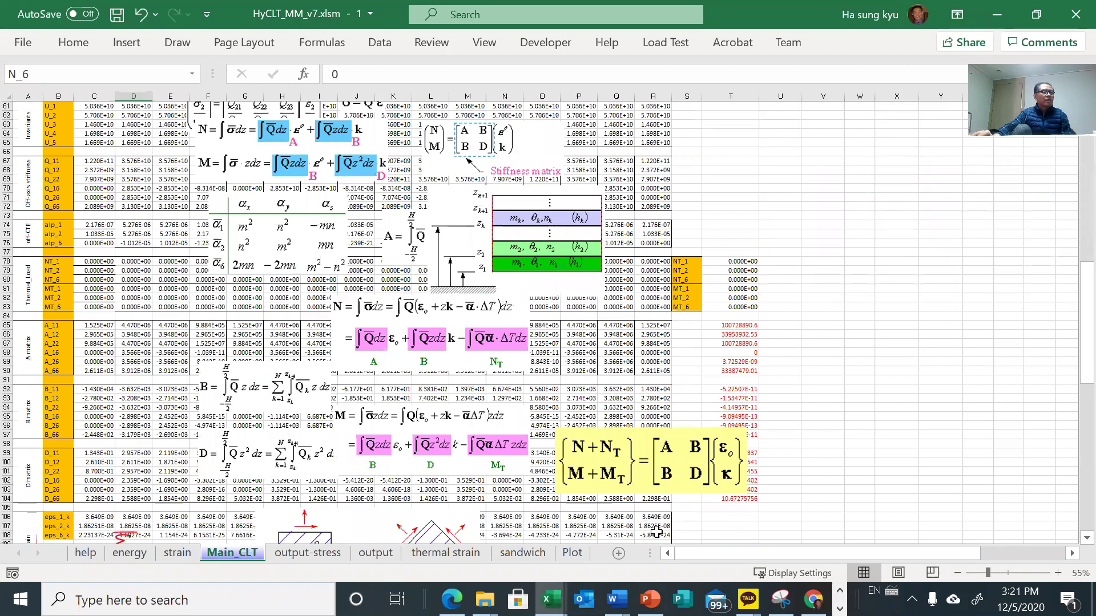
# - Switch to the PowerPoint lecture, show slide 191 with the report problems, and highlight "failure index" in Report #5.1
pyautogui.click(651, 599)
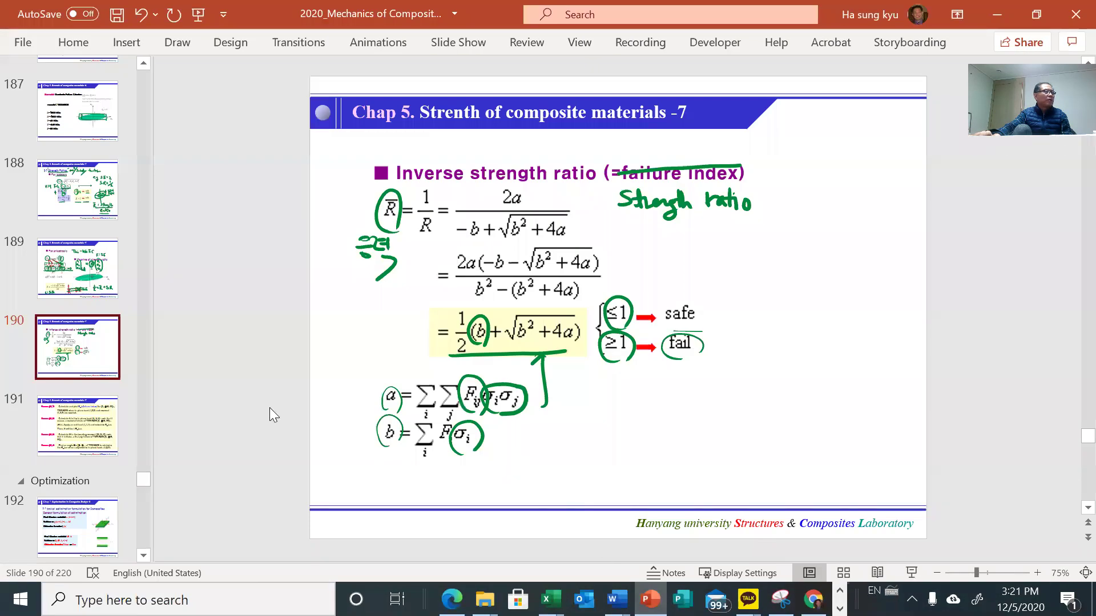
pyautogui.scroll(-1, 89, 467)
pyautogui.click(91, 485)
pyautogui.click(88, 394)
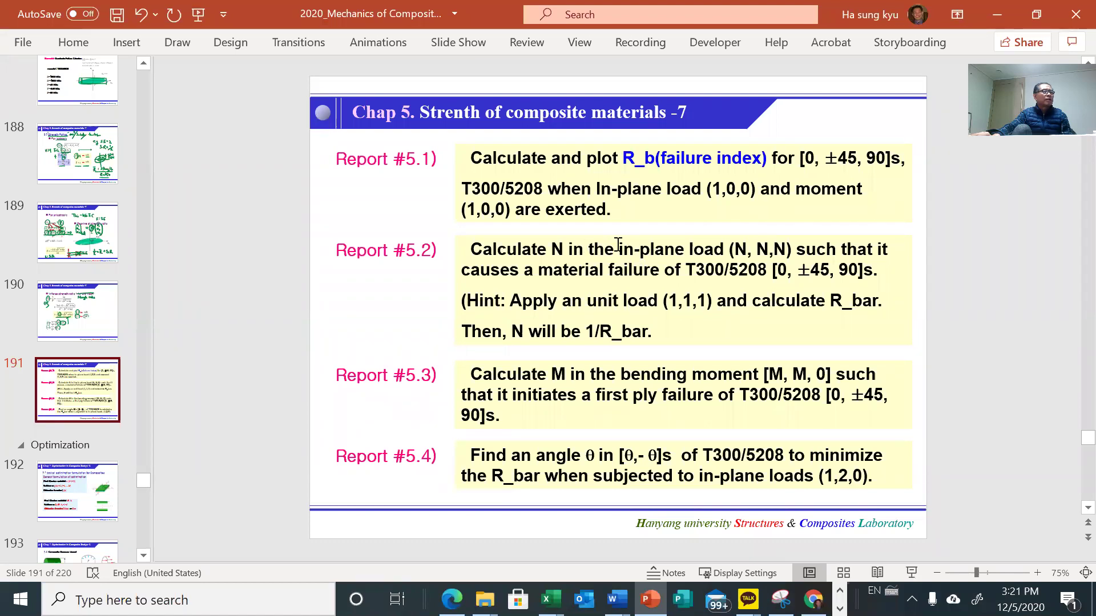
pyautogui.click(506, 194)
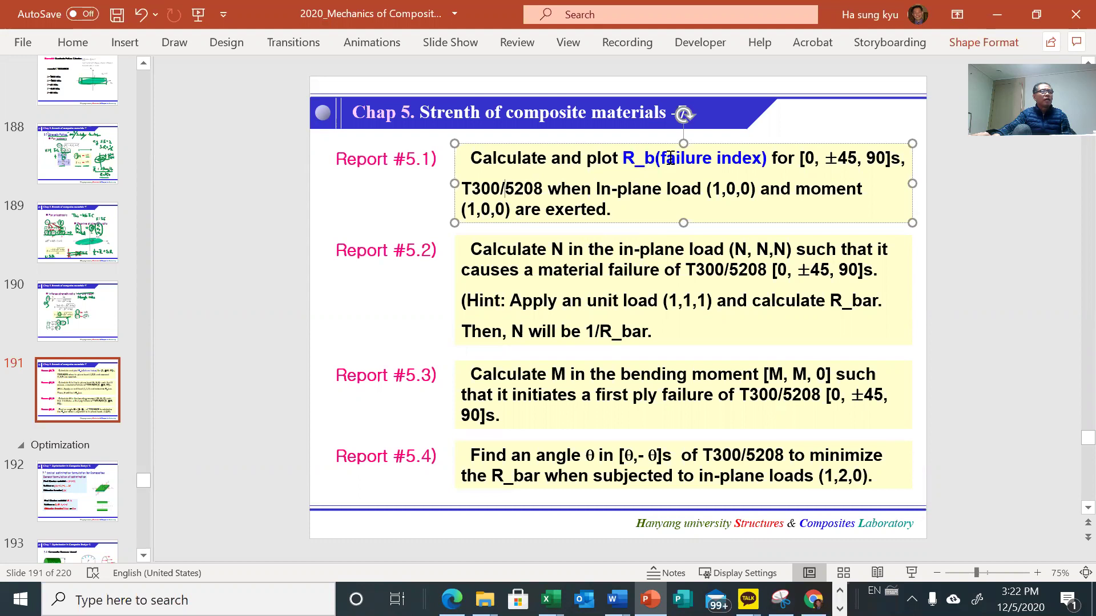
pyautogui.moveTo(662, 161); pyautogui.dragTo(760, 165)
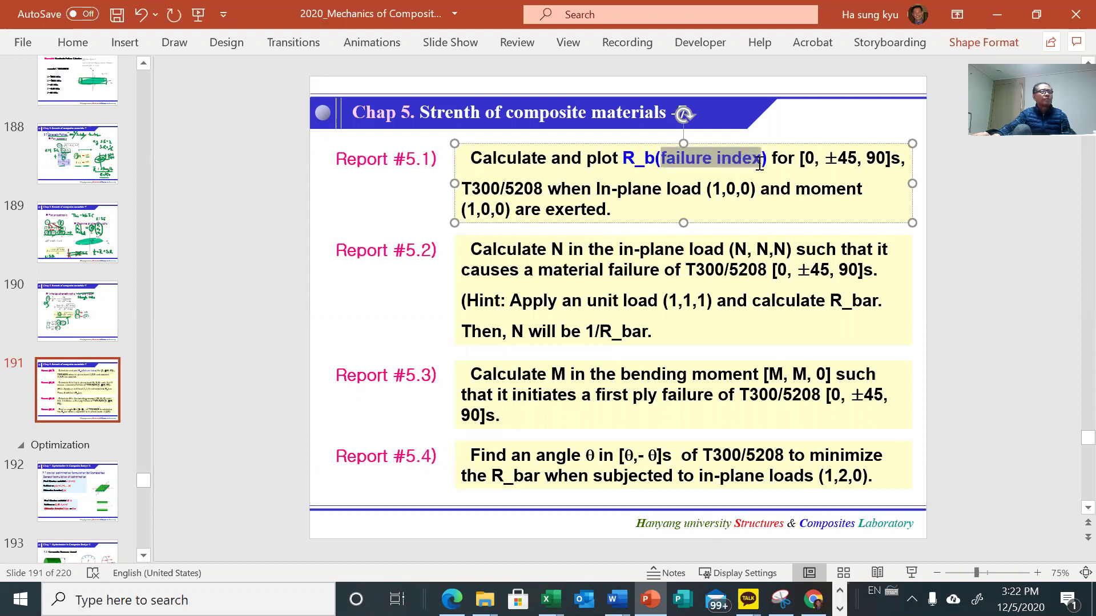
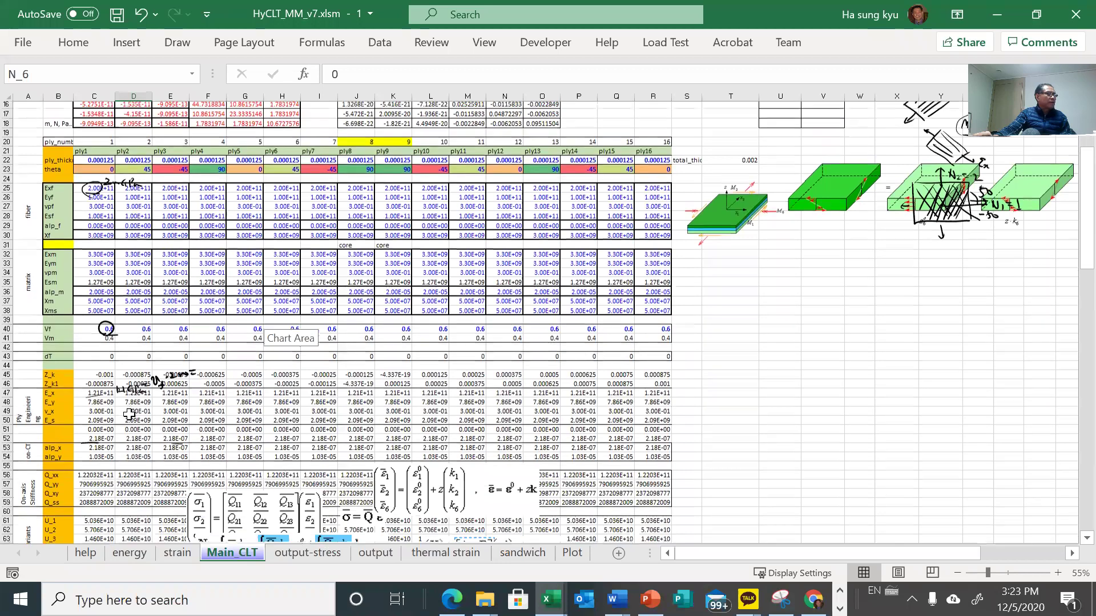
# - Highlight the theta ply angles from ply1 to ply15 in row 23 of Main_CLT
pyautogui.scroll(8, 130, 415)
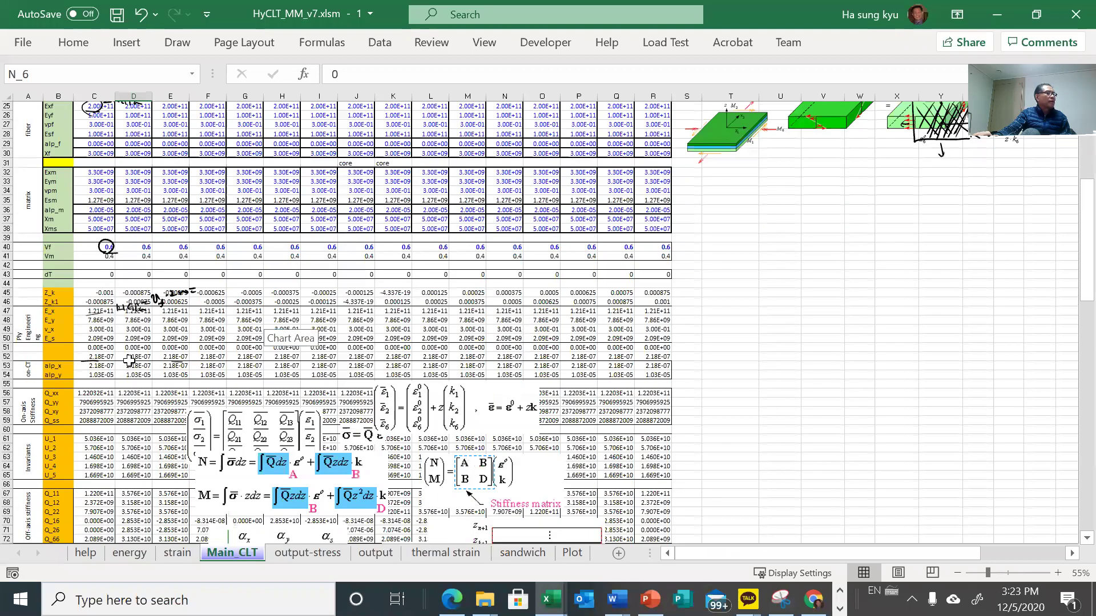
pyautogui.scroll(8, 130, 361)
pyautogui.moveTo(104, 314); pyautogui.dragTo(630, 312)
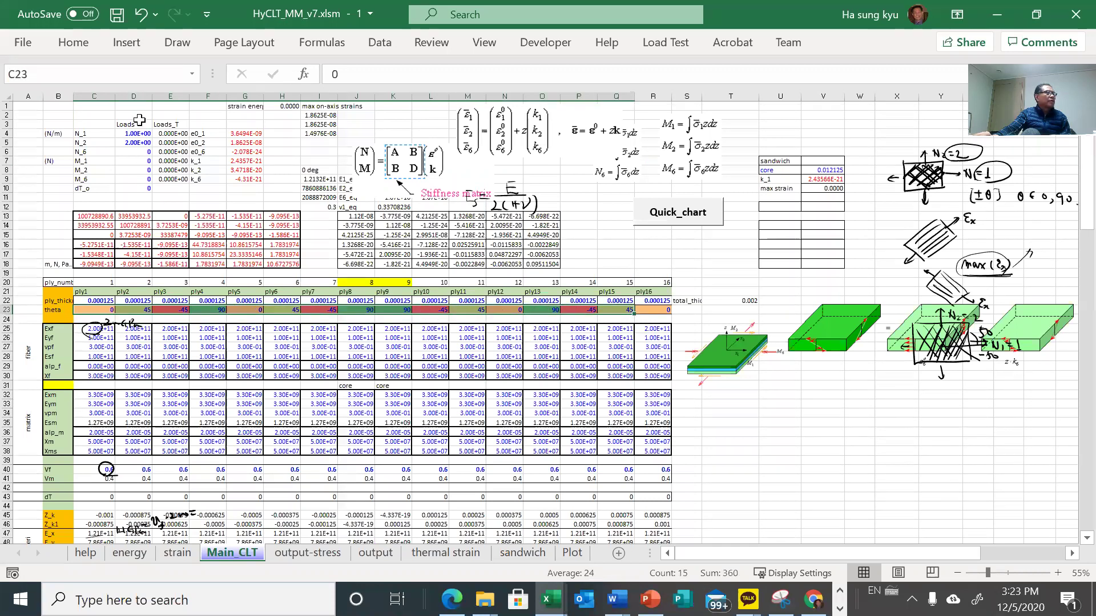
# - Set loads N_2 and N_6 to 1 for the unit in-plane load case
pyautogui.click(137, 131)
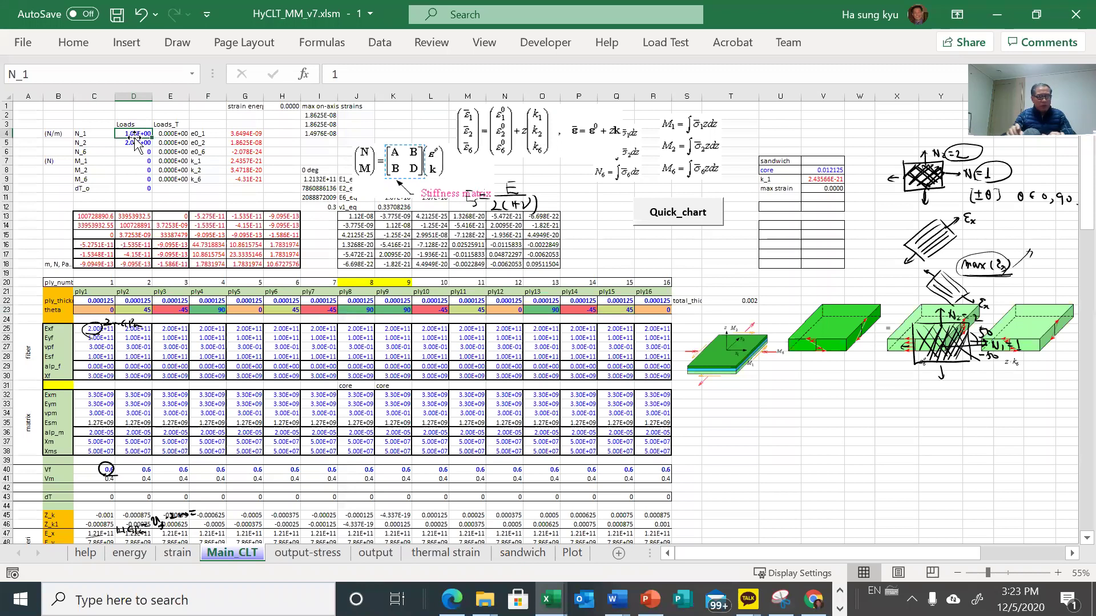
pyautogui.press('Return')
pyautogui.write('1')
pyautogui.press('Return')
pyautogui.write('1')
pyautogui.press('Return')
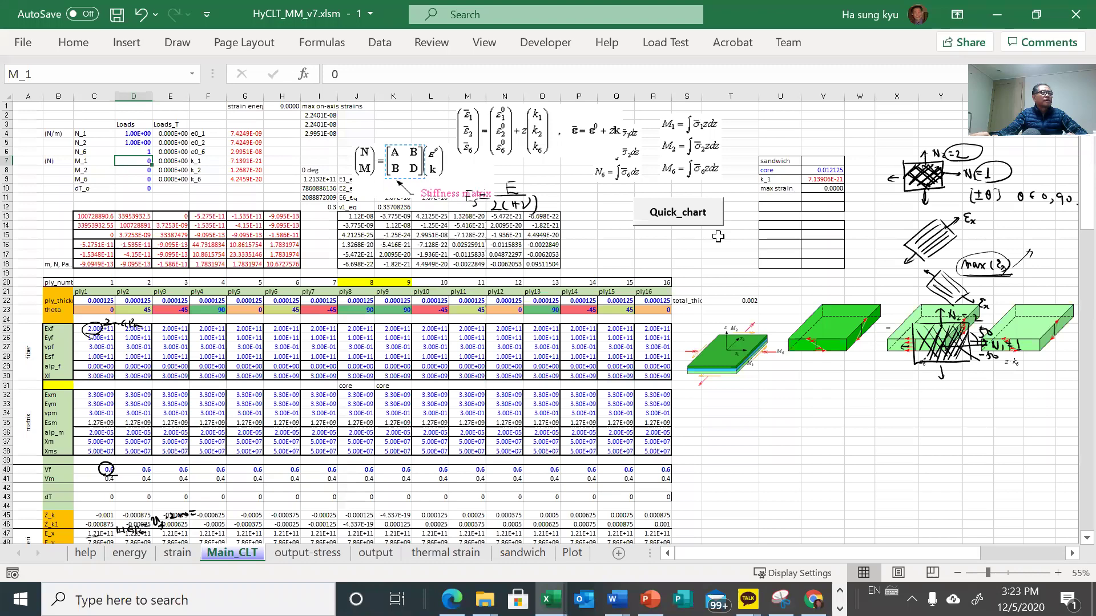
# - Copy the Rmax formula cell below the Rbar results into cell C2 above the loads
pyautogui.scroll(-20, 713, 259)
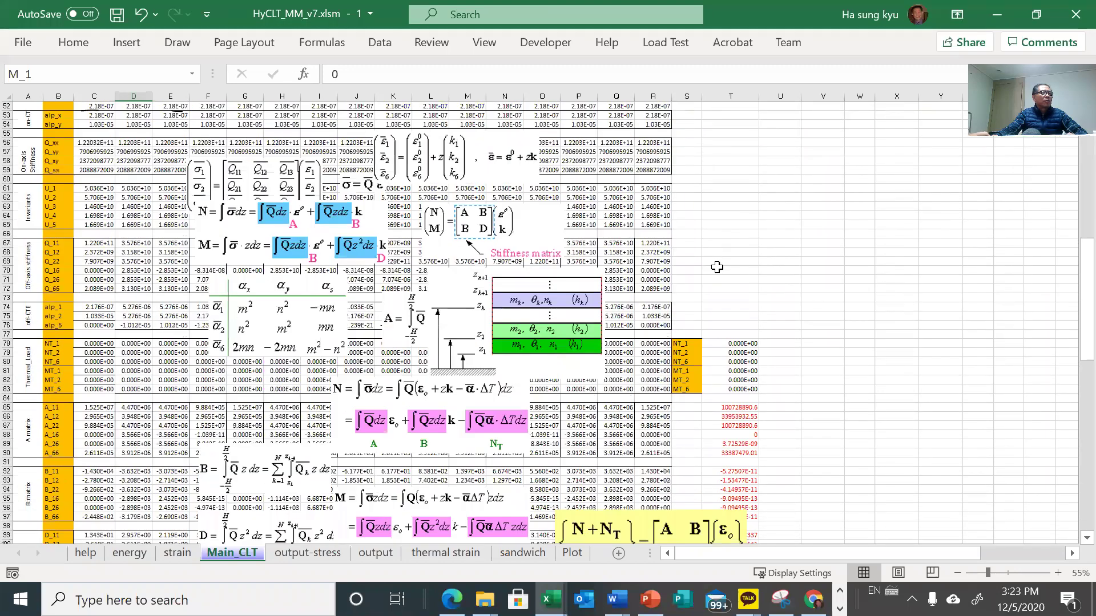
pyautogui.scroll(-20, 717, 267)
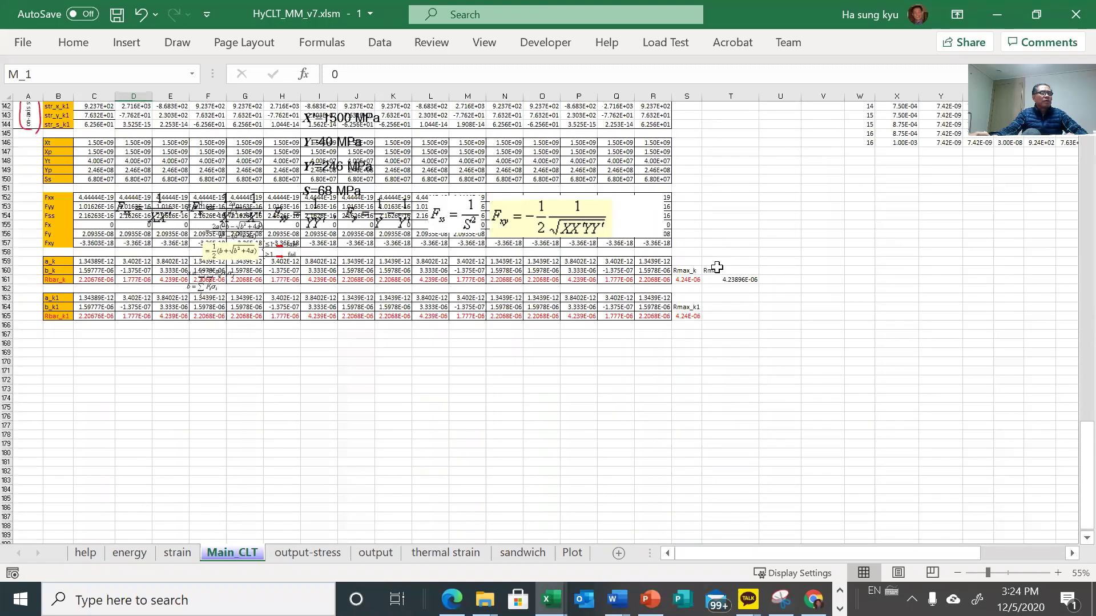
pyautogui.click(746, 288)
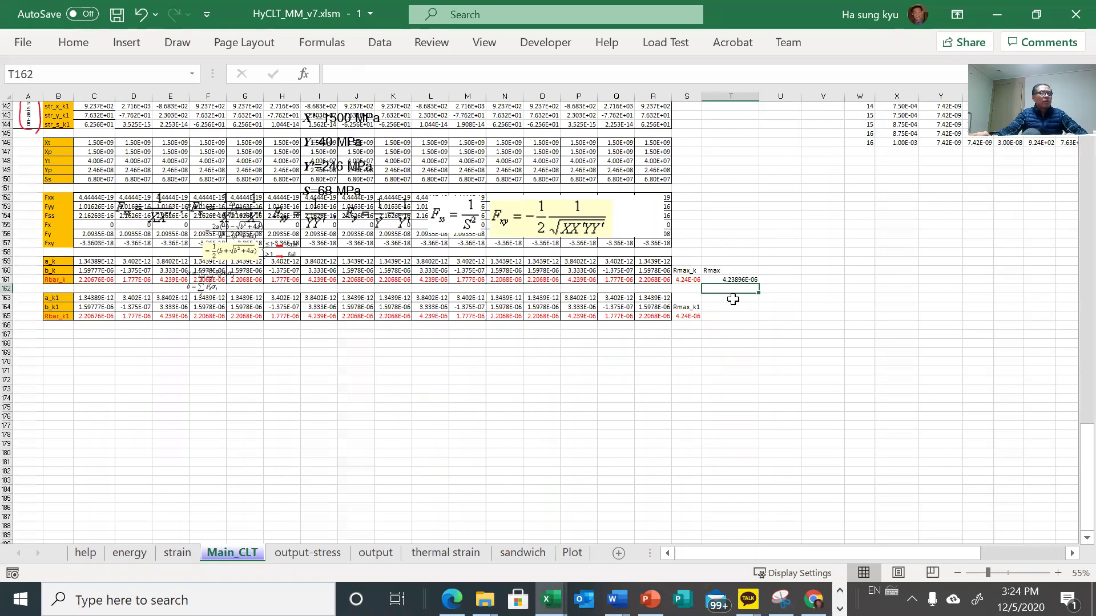
pyautogui.click(732, 276)
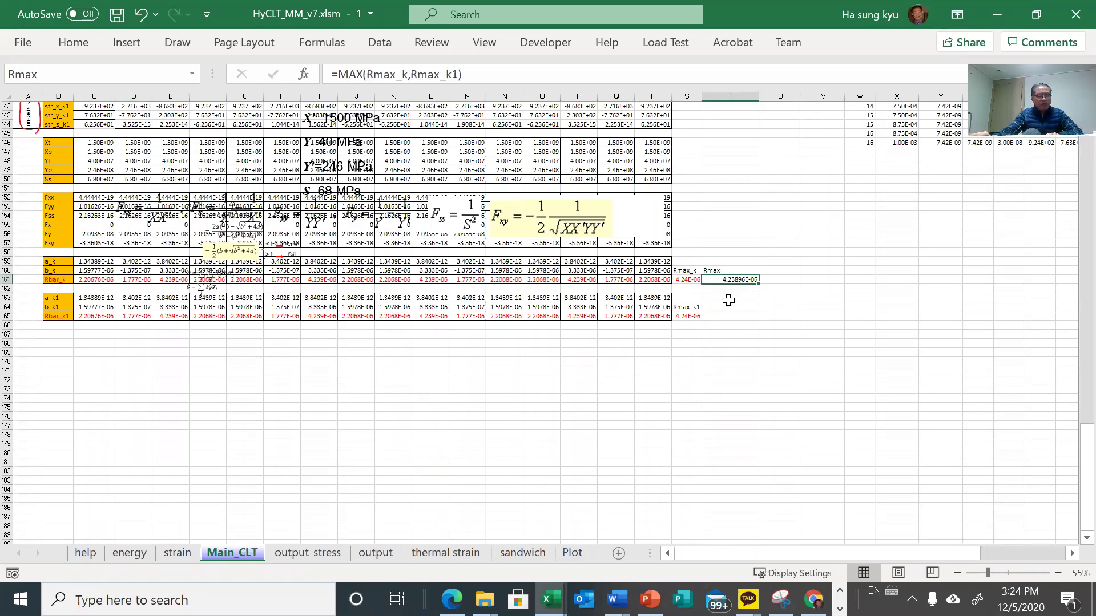
pyautogui.hotkey('ctrl', 'c')
pyautogui.scroll(20, 662, 294)
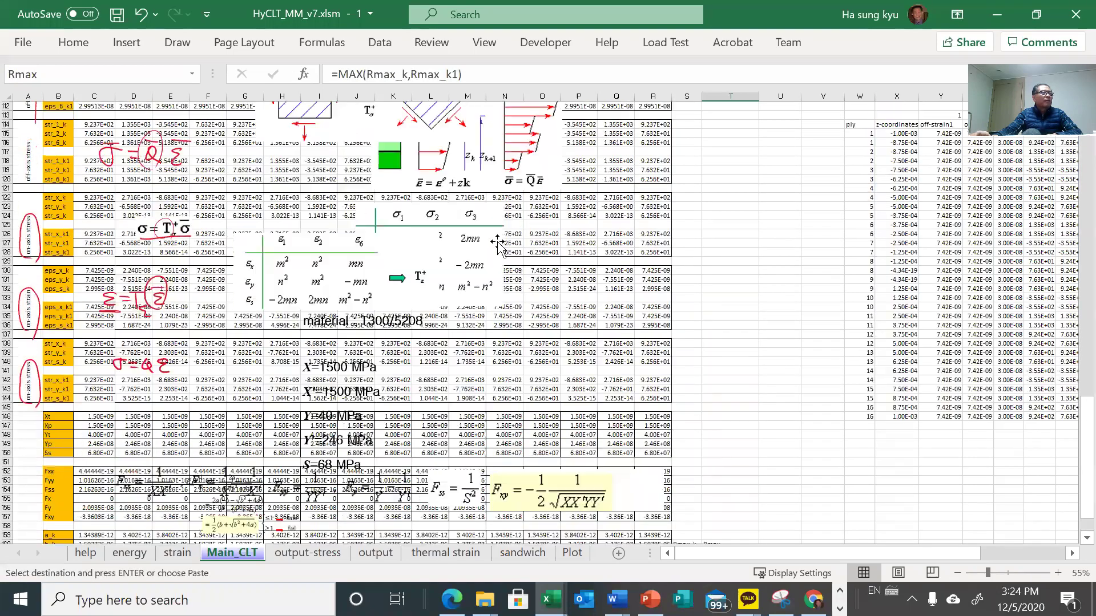
pyautogui.scroll(20, 390, 228)
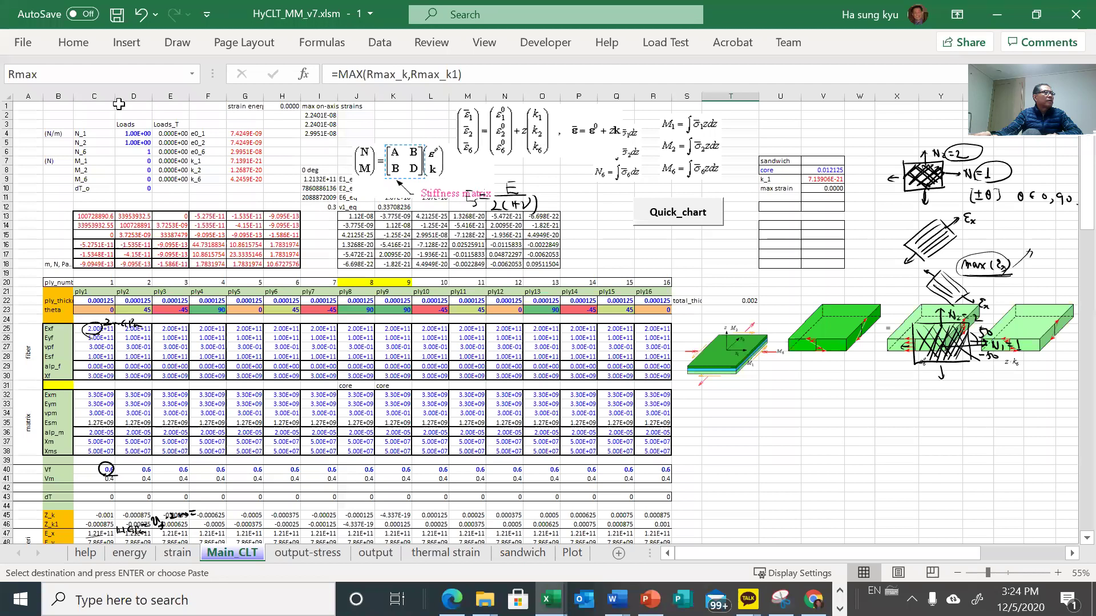
pyautogui.click(95, 108)
pyautogui.click(94, 114)
pyautogui.hotkey('ctrl', 'v')
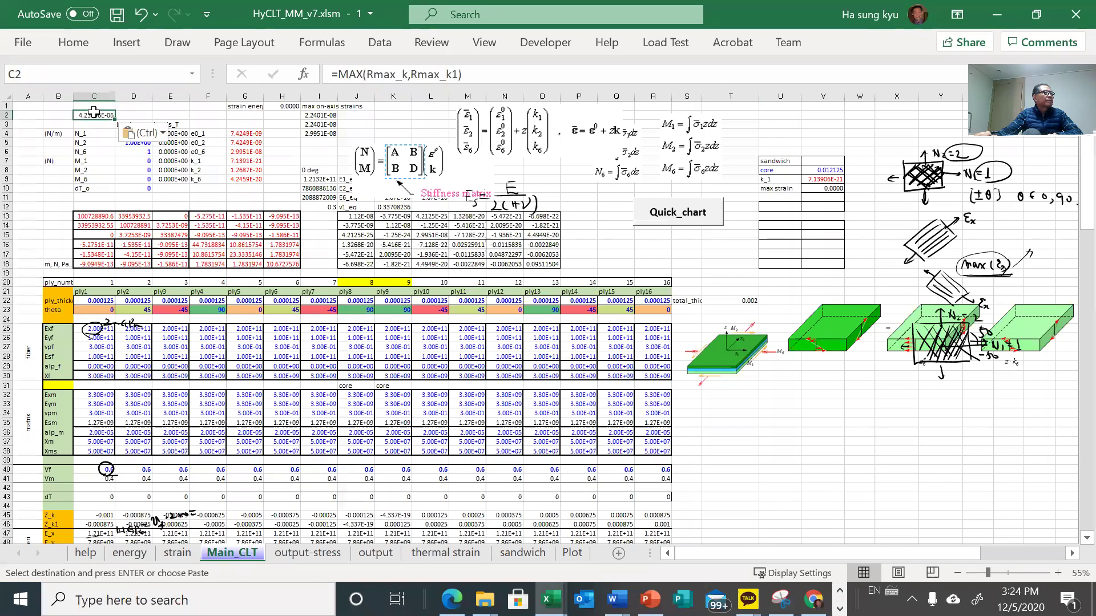
# - Move the Rmax formula from C2 to D2 and label cell C2 "Rmax"
pyautogui.click(98, 133)
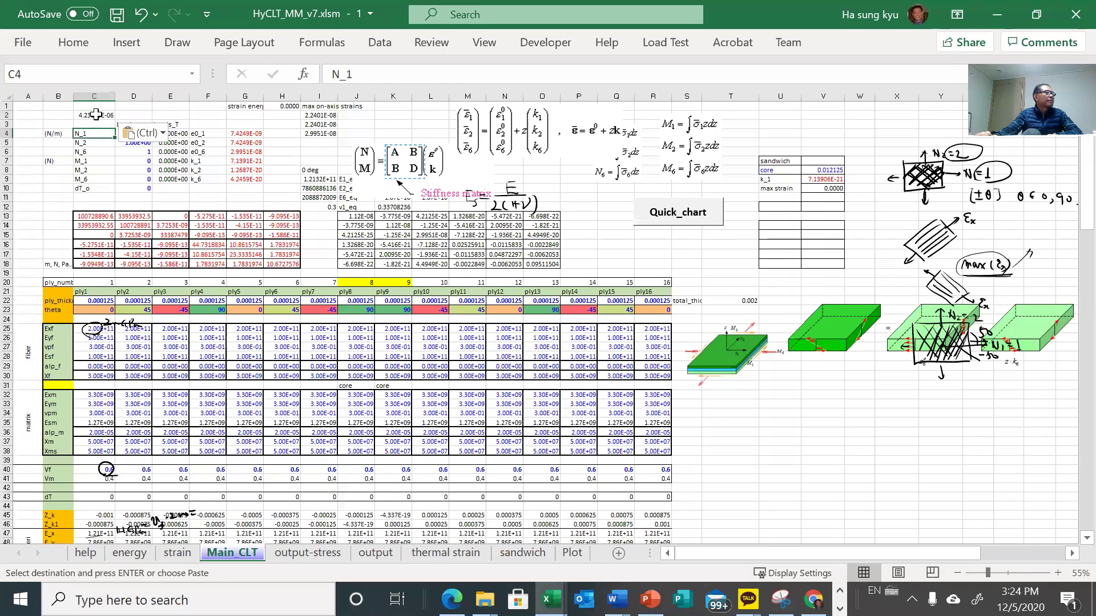
pyautogui.click(96, 114)
pyautogui.hotkey('ctrl', 'c')
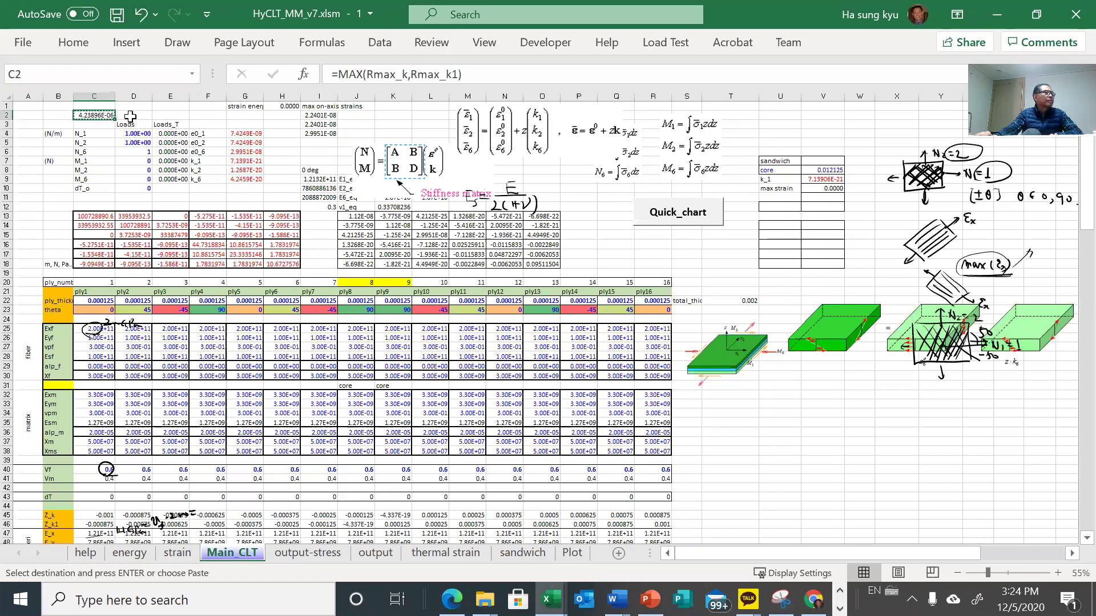
pyautogui.click(130, 116)
pyautogui.press('Return')
pyautogui.click(97, 114)
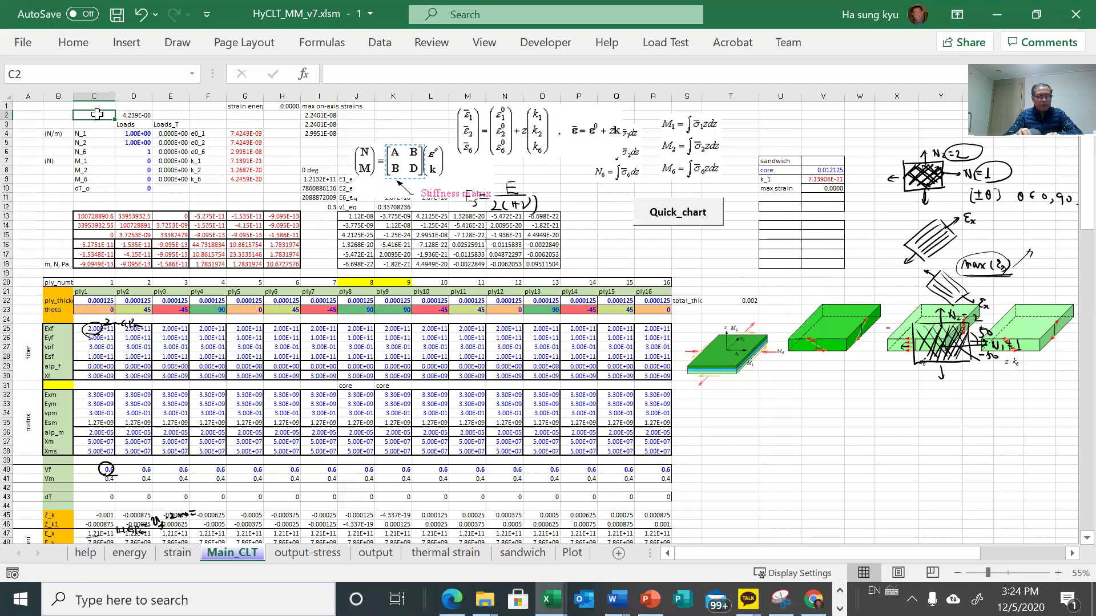
pyautogui.write('Rmax')
pyautogui.press('Return')
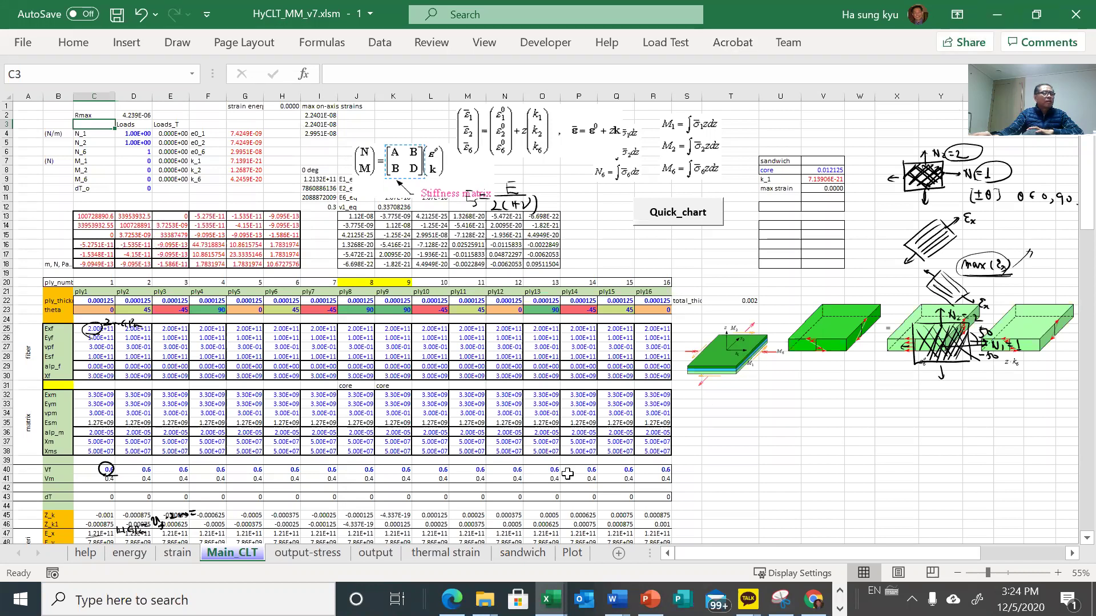
# - Copy the strength ratio (Rbar) chart from the Plot sheet into Main_CLT below the strain results and enlarge it
pyautogui.click(568, 553)
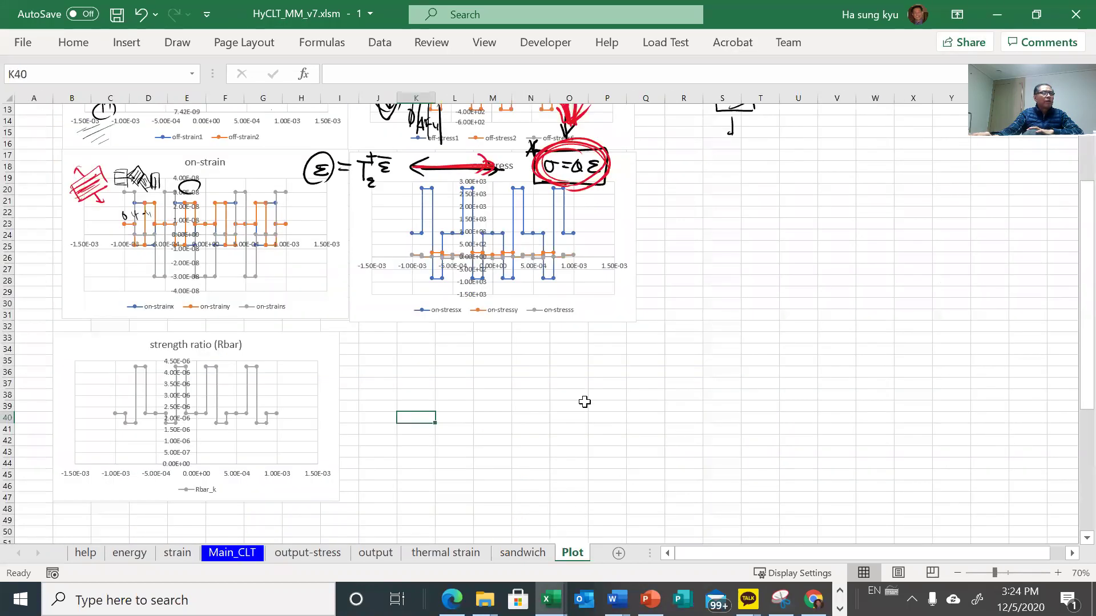
pyautogui.click(310, 349)
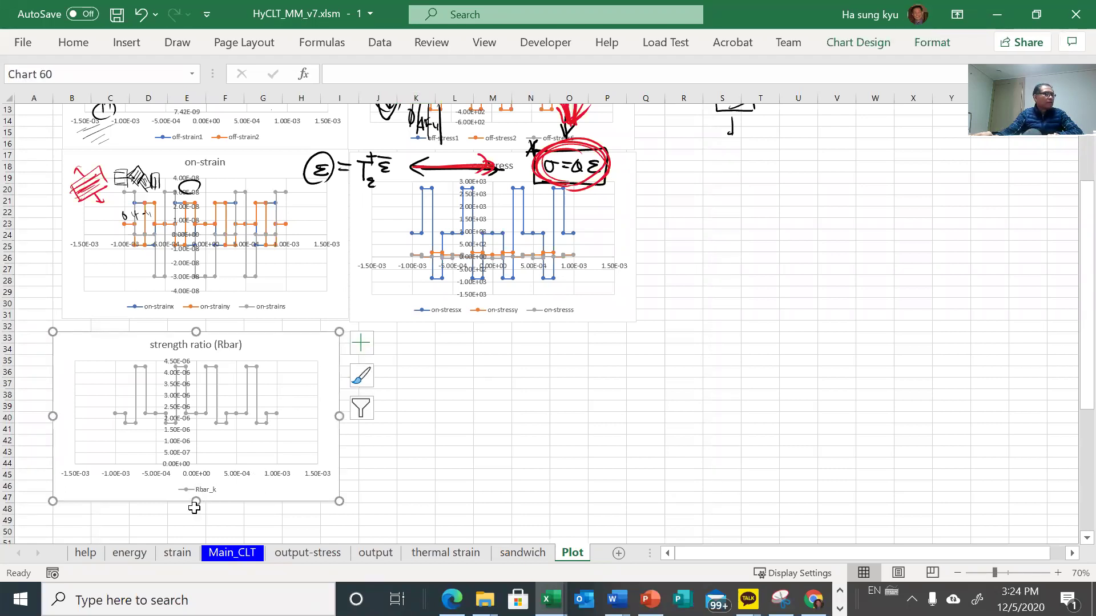
pyautogui.click(224, 552)
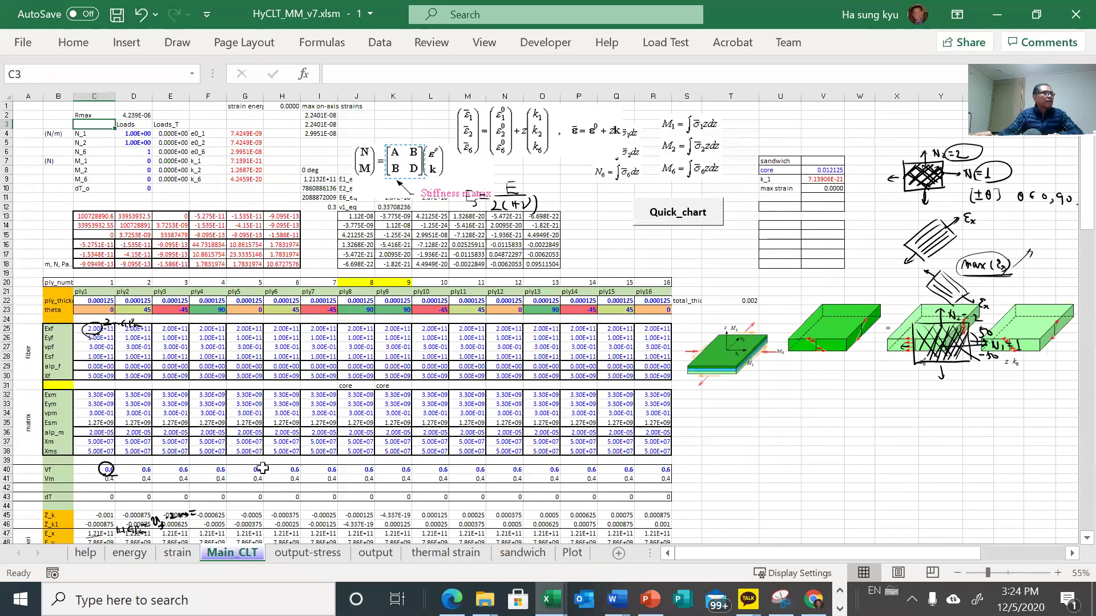
pyautogui.click(264, 215)
pyautogui.hotkey('ctrl', 'v')
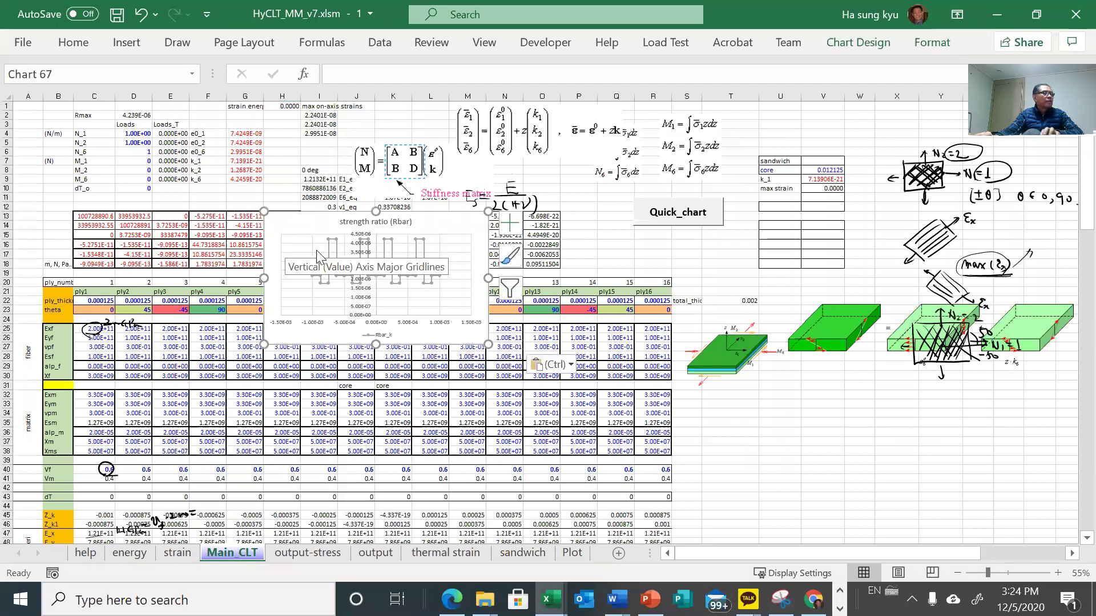
pyautogui.moveTo(486, 341); pyautogui.dragTo(570, 382)
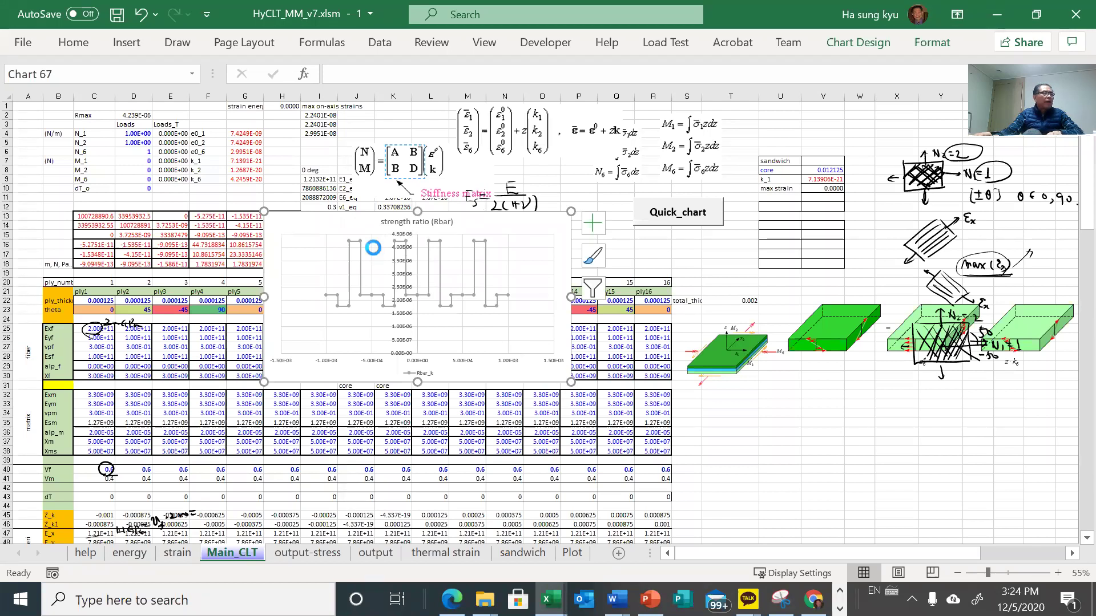
# - Examine the Rmax label and formula in C2 and D2 together with the enlarged strength ratio chart
pyautogui.scroll(2, 368, 245)
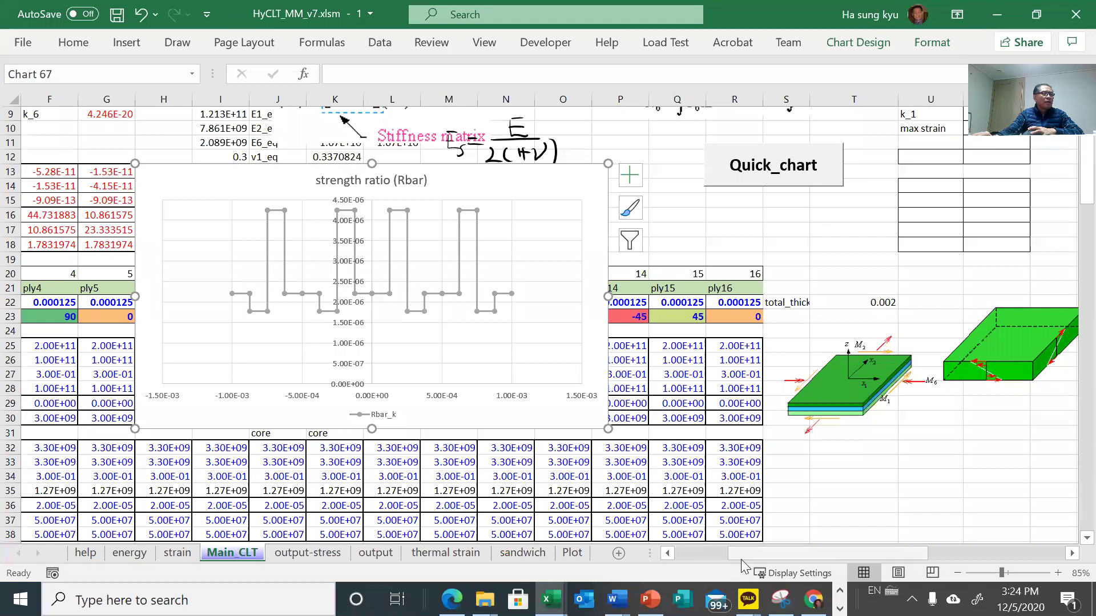
pyautogui.moveTo(752, 557); pyautogui.dragTo(699, 556)
pyautogui.scroll(1, 514, 457)
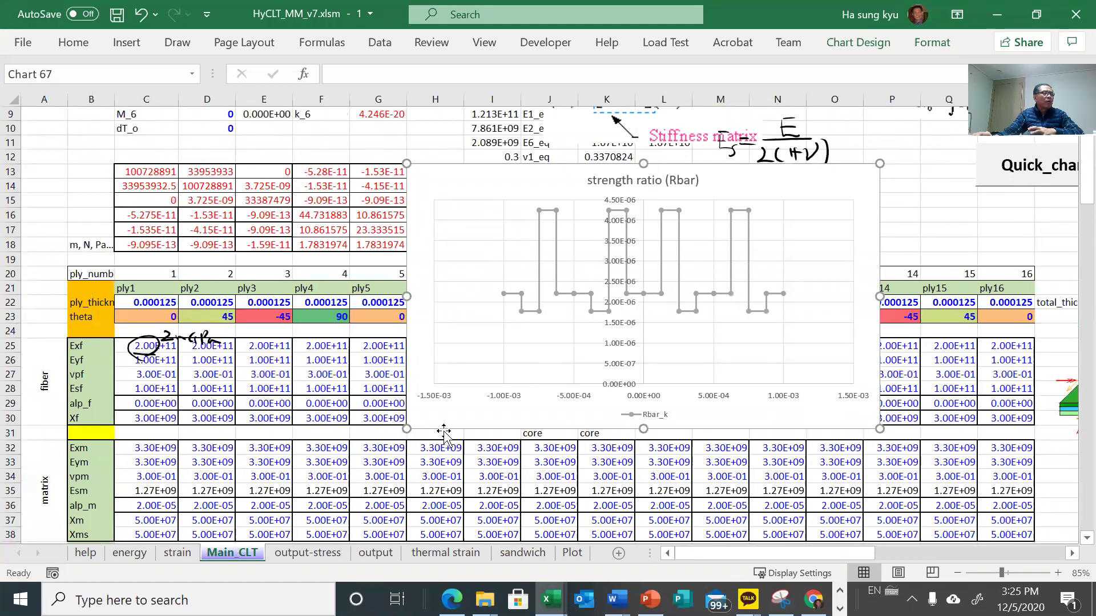
pyautogui.scroll(2, 436, 425)
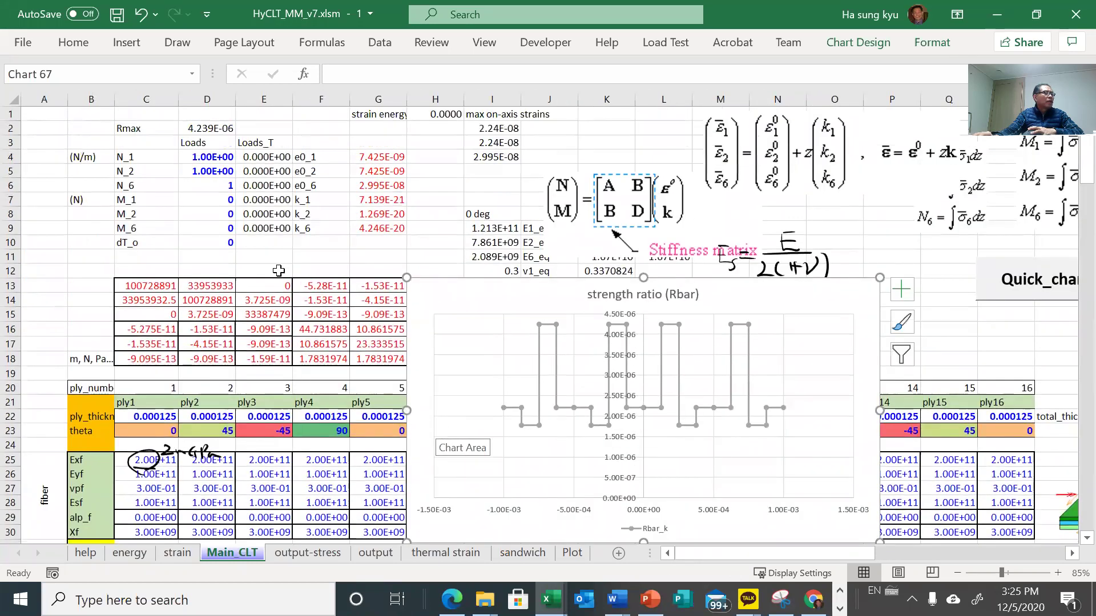
pyautogui.click(197, 132)
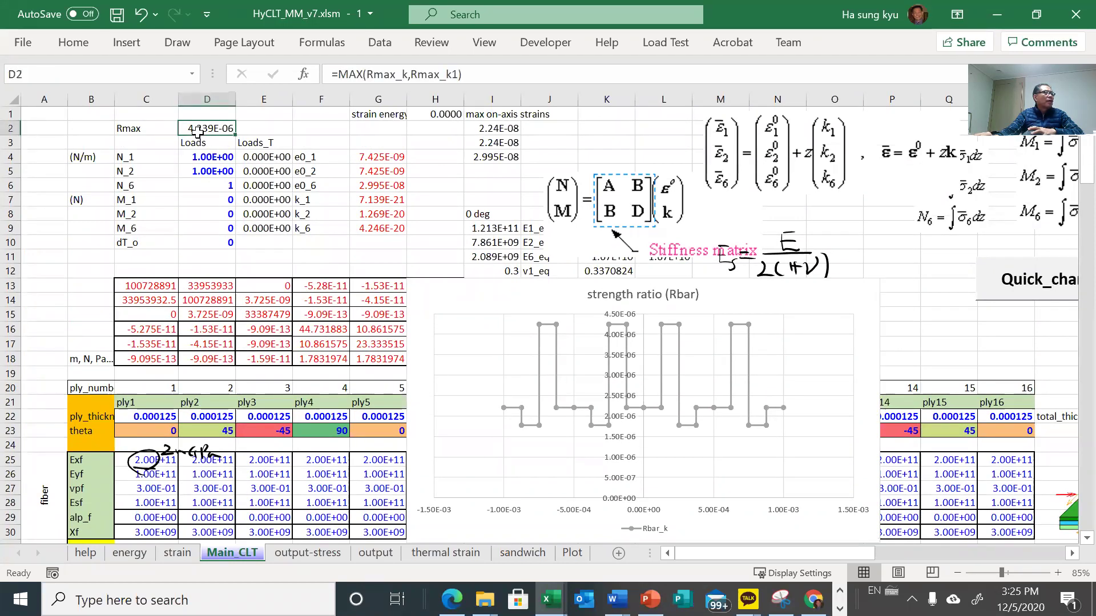
pyautogui.click(148, 130)
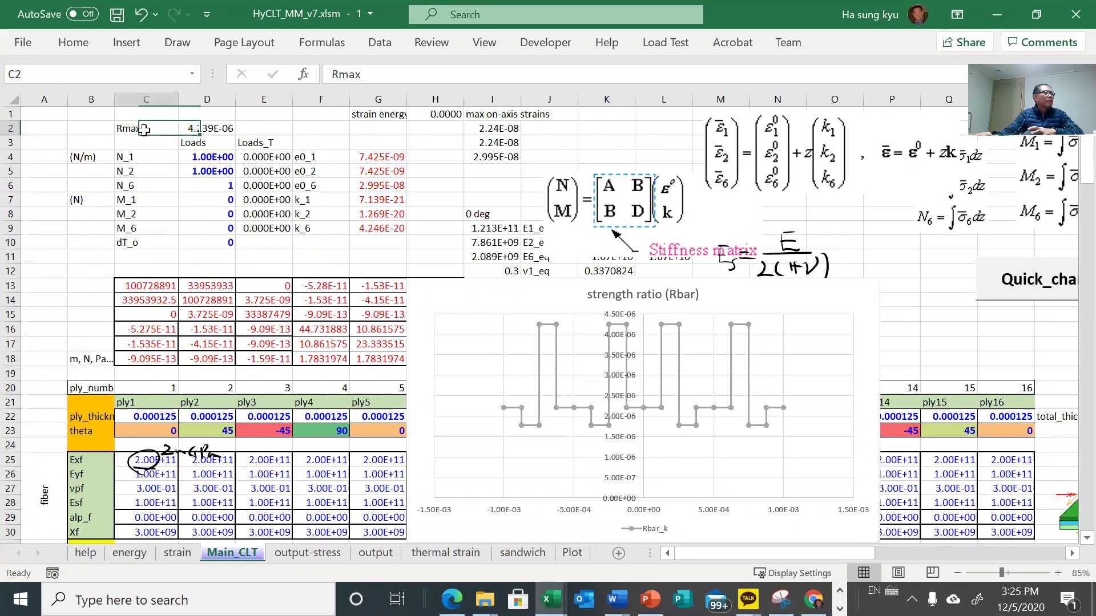
pyautogui.click(207, 125)
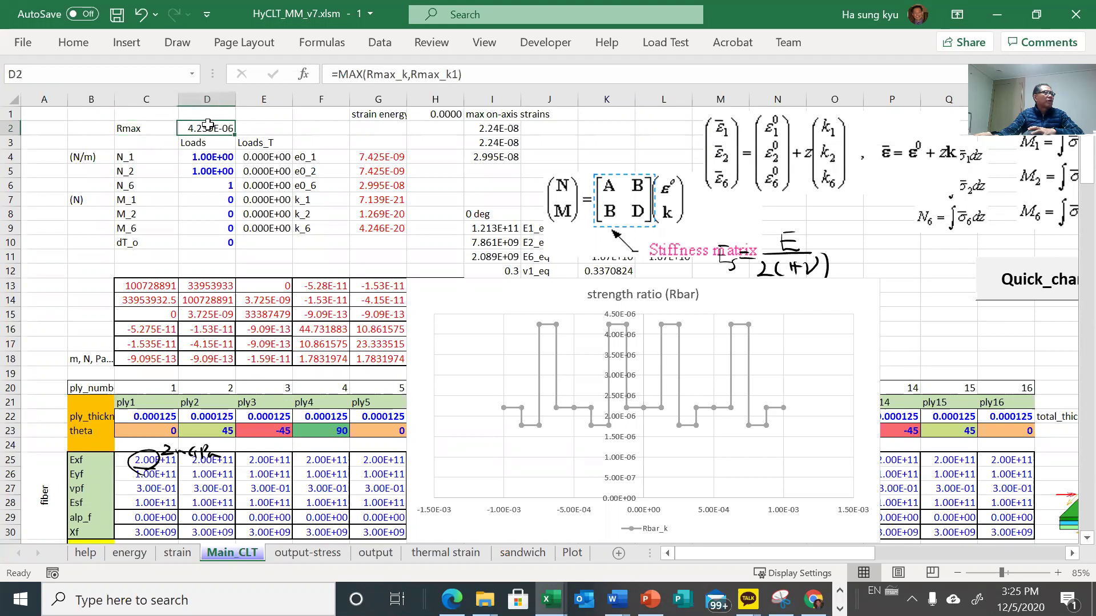
# - Try to set load N_1 in D4 to the reciprocal of Rmax with the formula =1/D2
pyautogui.click(203, 154)
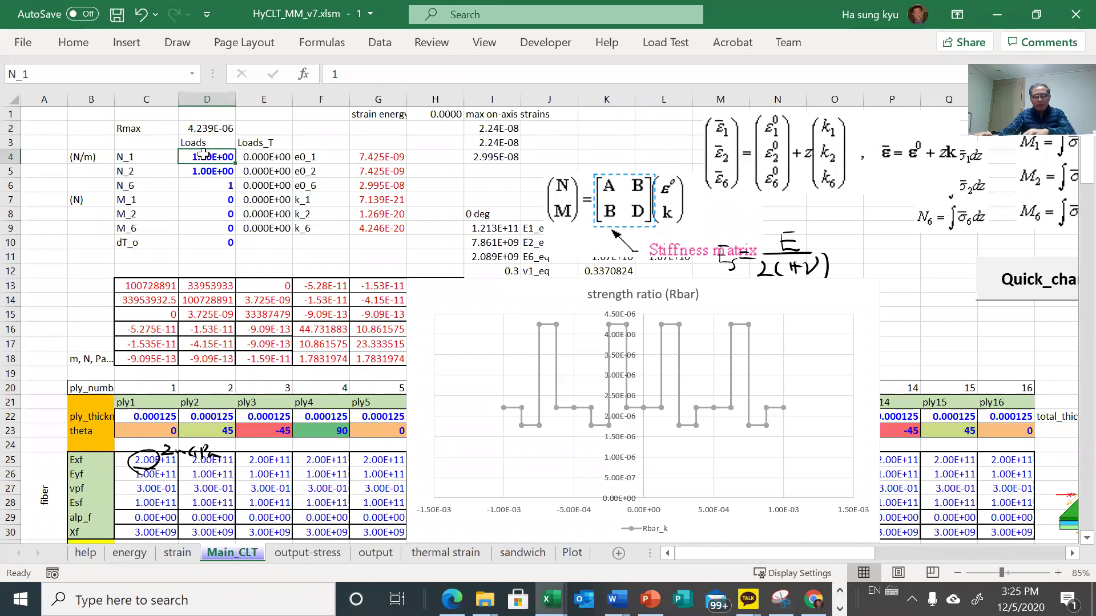
pyautogui.write('=1/1')
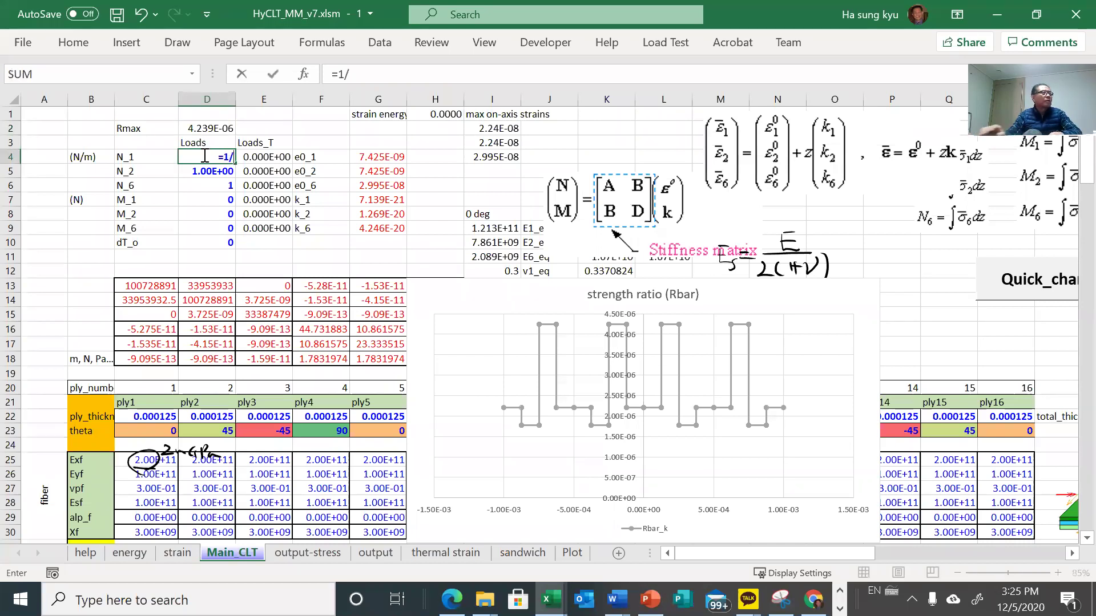
pyautogui.press('BackSpace')
pyautogui.click(189, 131)
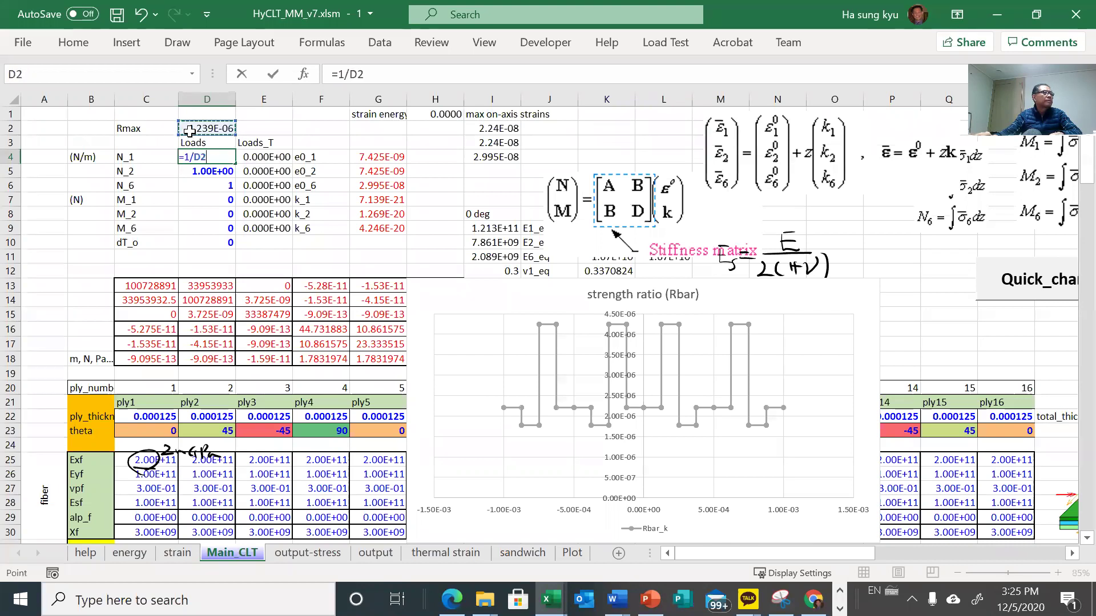
pyautogui.press('Return')
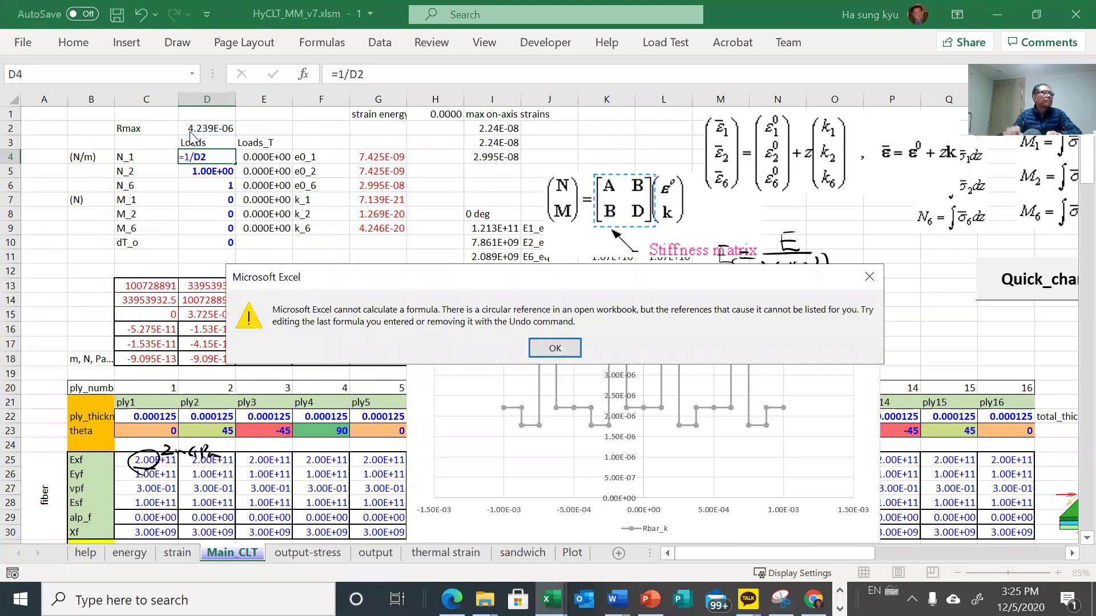
pyautogui.click(552, 348)
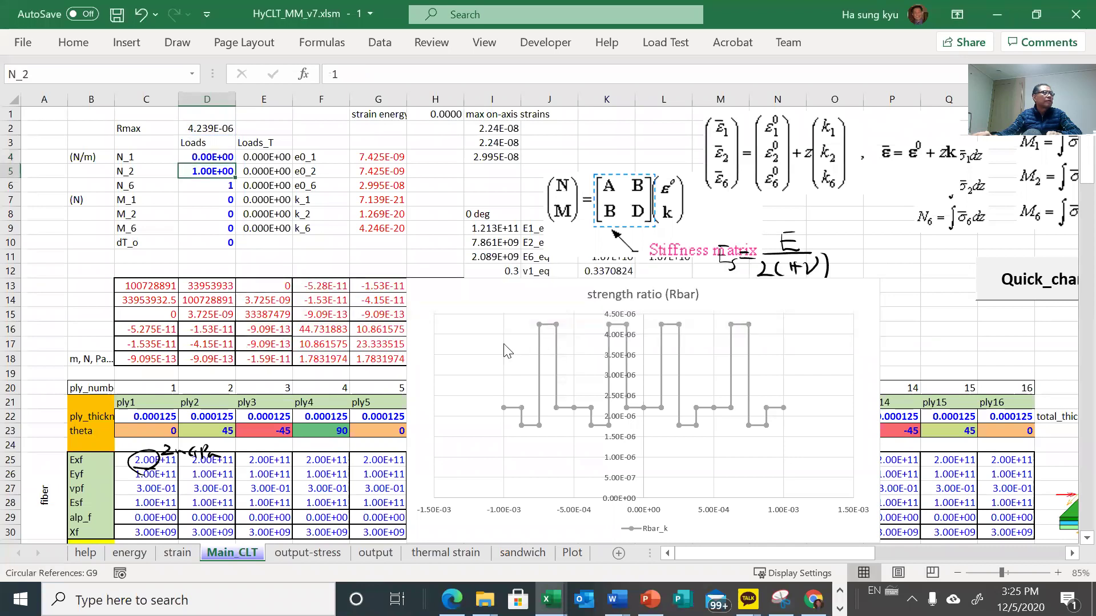
# - Set load N_1 in D4 to the formula =1/4.239e-6, using the Rmax value as a constant
pyautogui.click(211, 129)
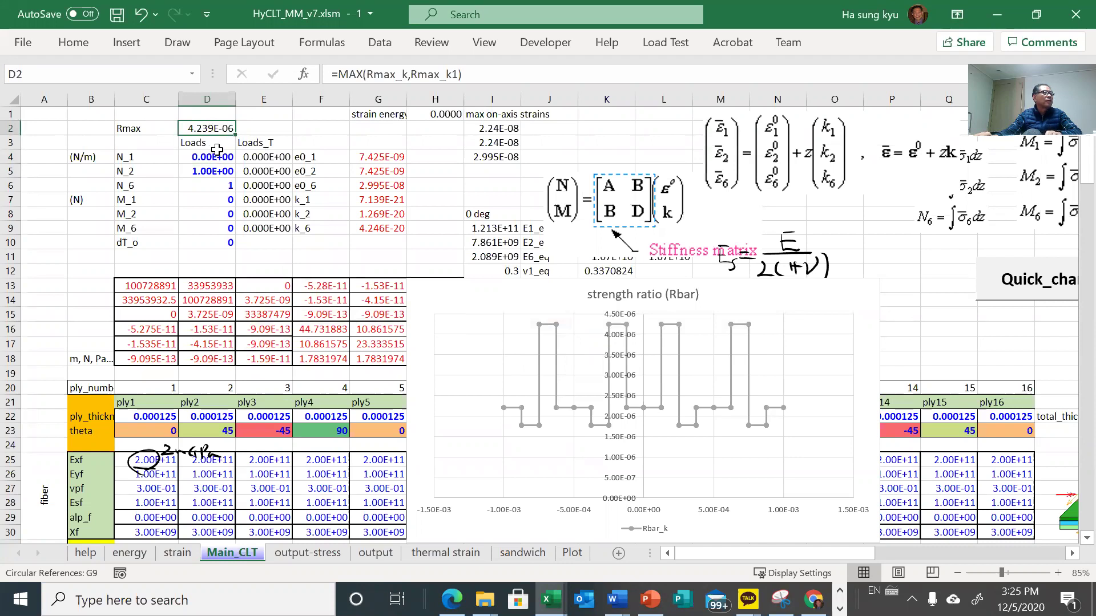
pyautogui.click(218, 151)
pyautogui.write('1')
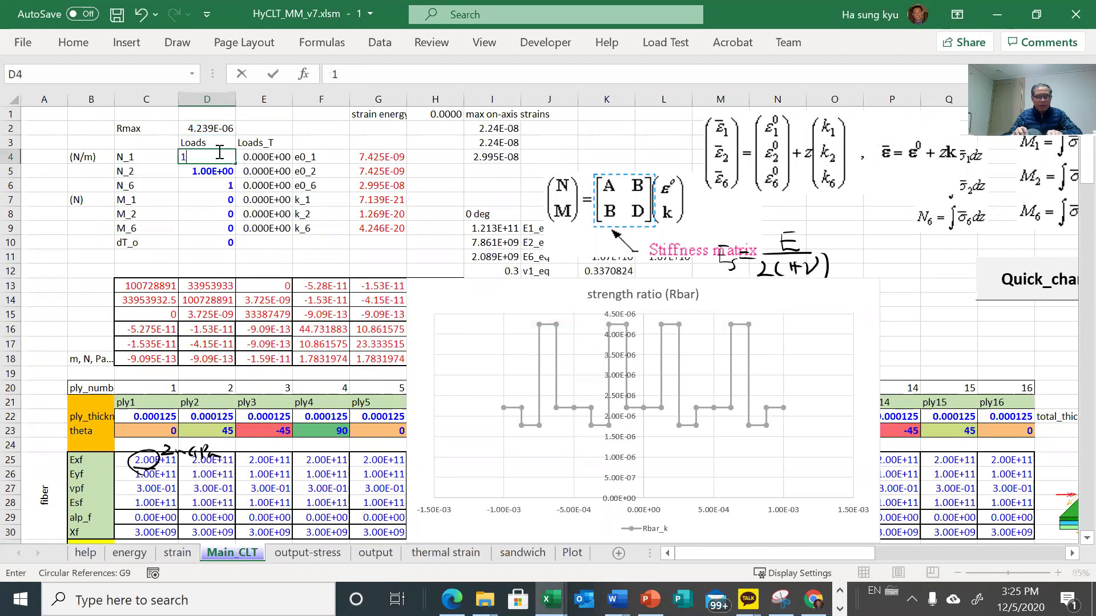
pyautogui.write('/4.23')
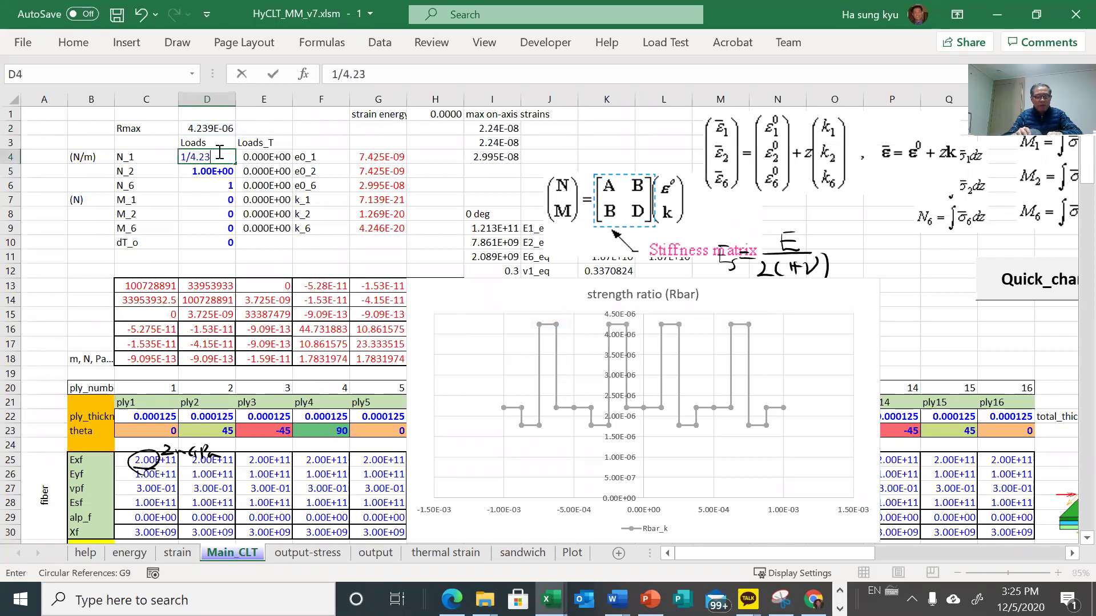
pyautogui.write('9e-6')
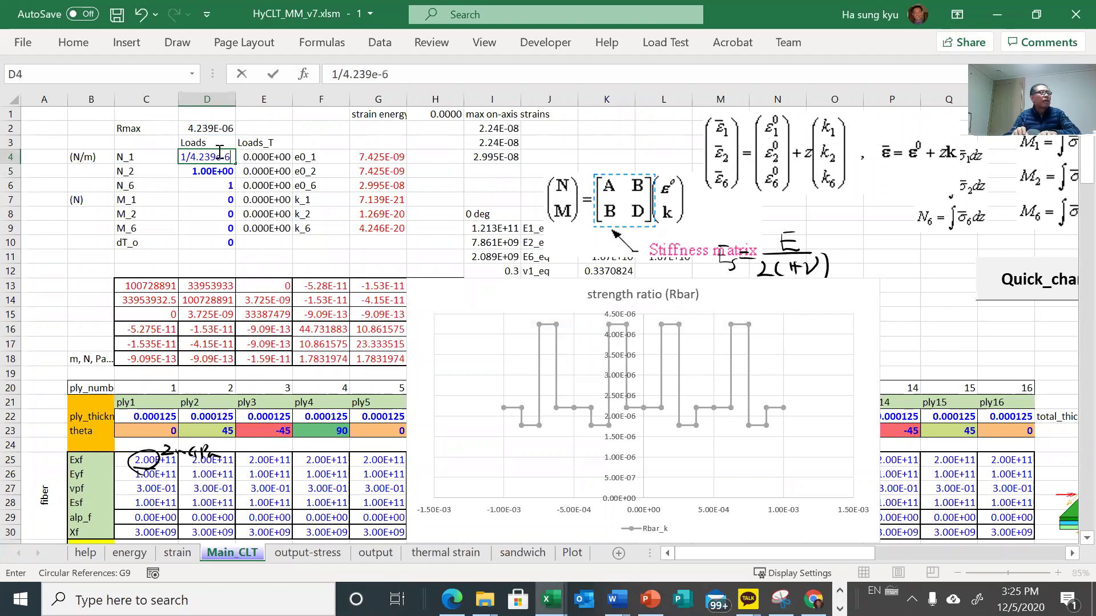
pyautogui.press('Return')
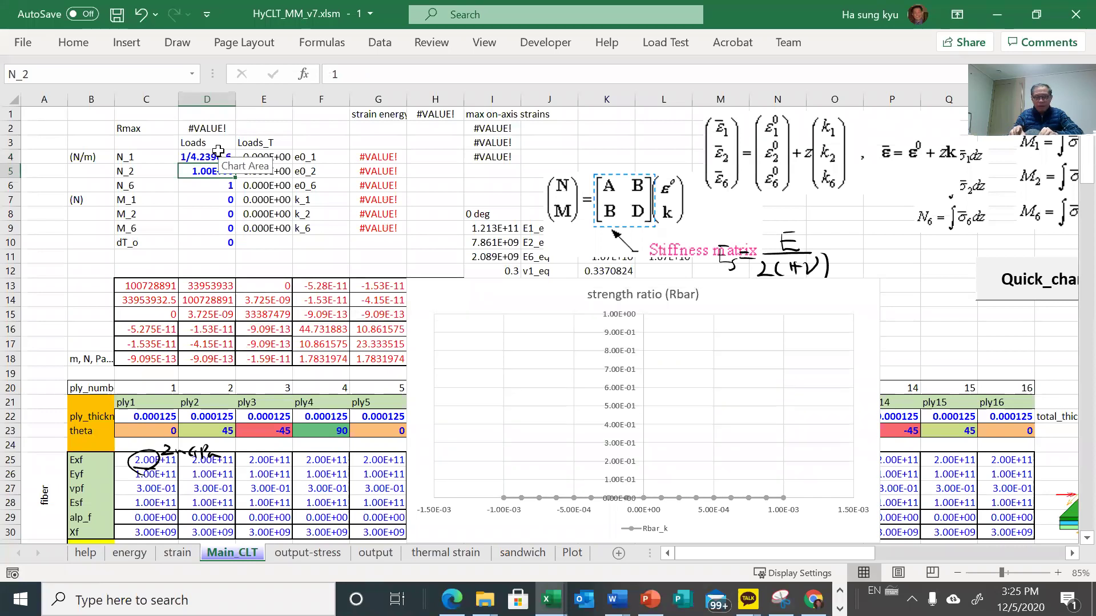
pyautogui.press('Up')
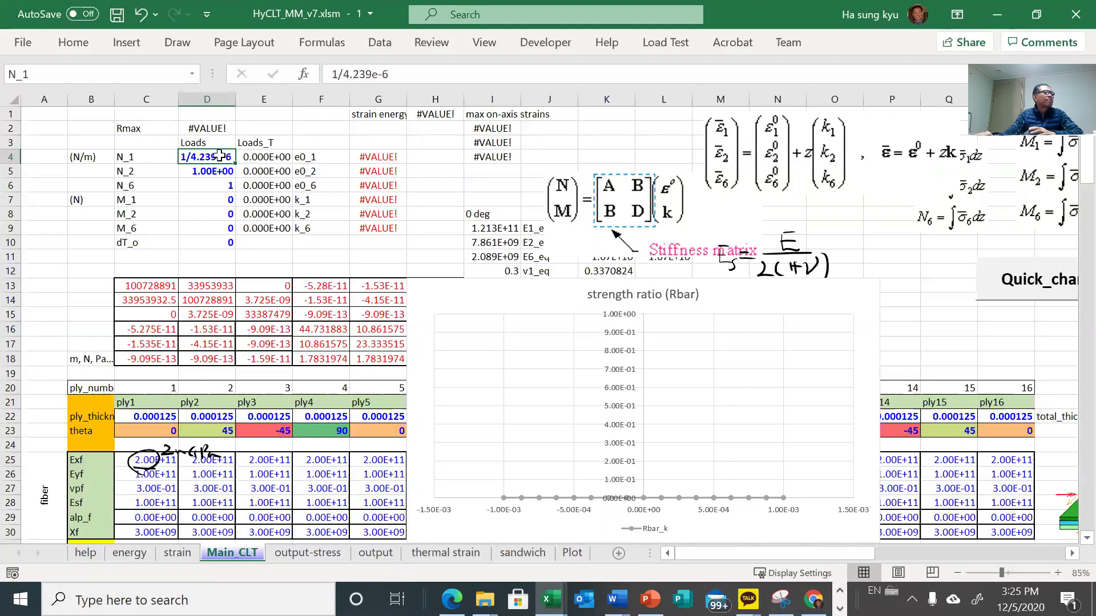
pyautogui.click(329, 75)
pyautogui.write('=')
pyautogui.press('Return')
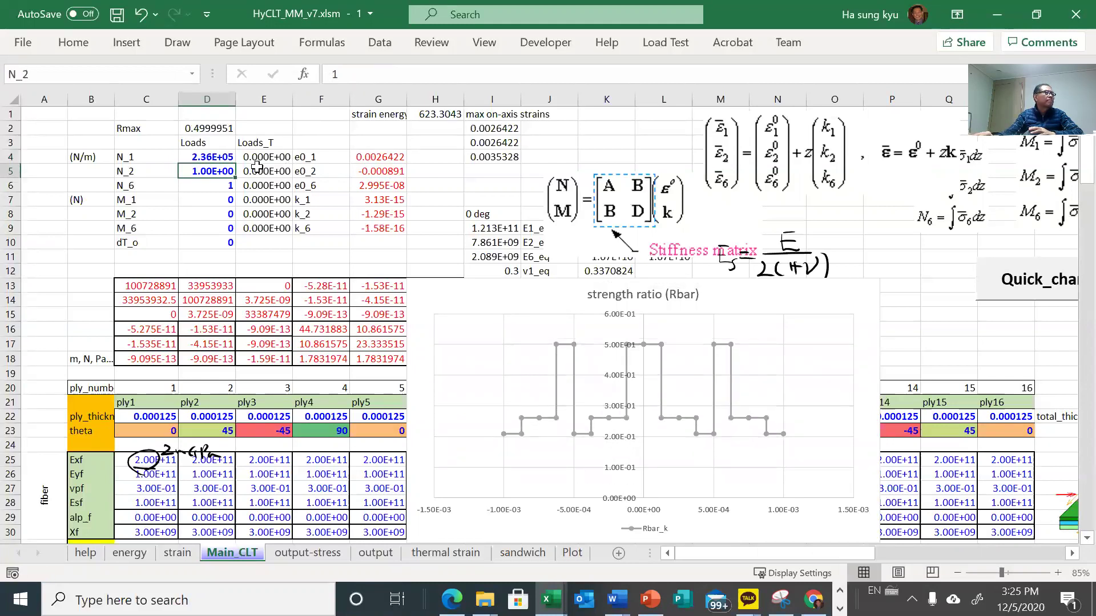
# - Copy the N_1 load formula to the N_2 and N_6 load cells
pyautogui.click(221, 156)
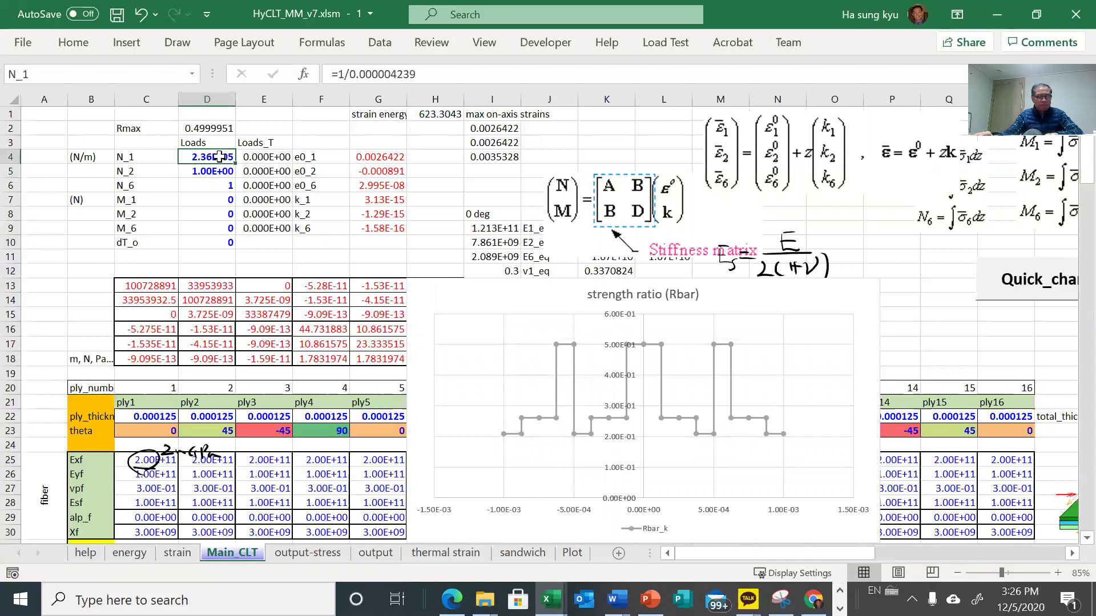
pyautogui.hotkey('ctrl', 'c')
pyautogui.keyDown('shift'); pyautogui.click(212, 180); pyautogui.keyUp('shift')
pyautogui.hotkey('ctrl', 'v')
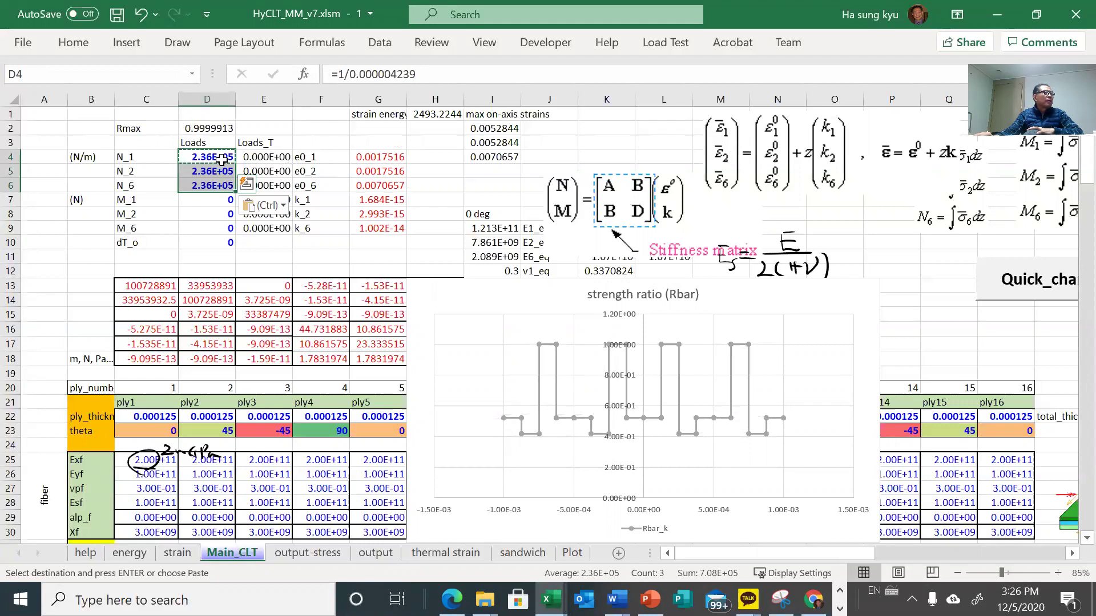
# - Check the Rmax cell against the N_1, N_2 and N_6 failure loads
pyautogui.click(221, 159)
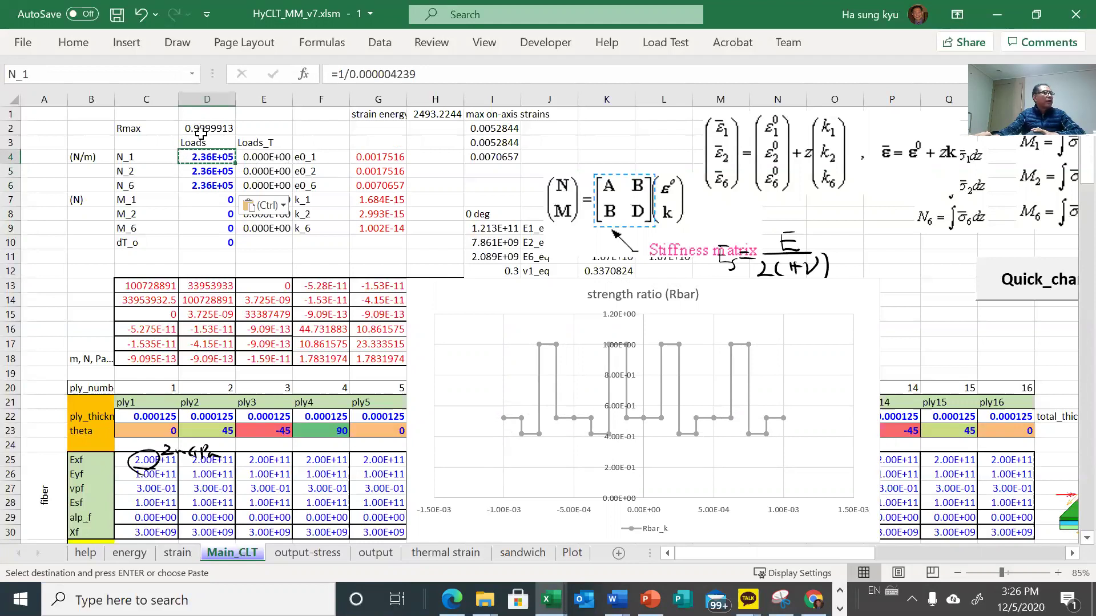
pyautogui.press('Down')
pyautogui.press('Down')
pyautogui.press('Down')
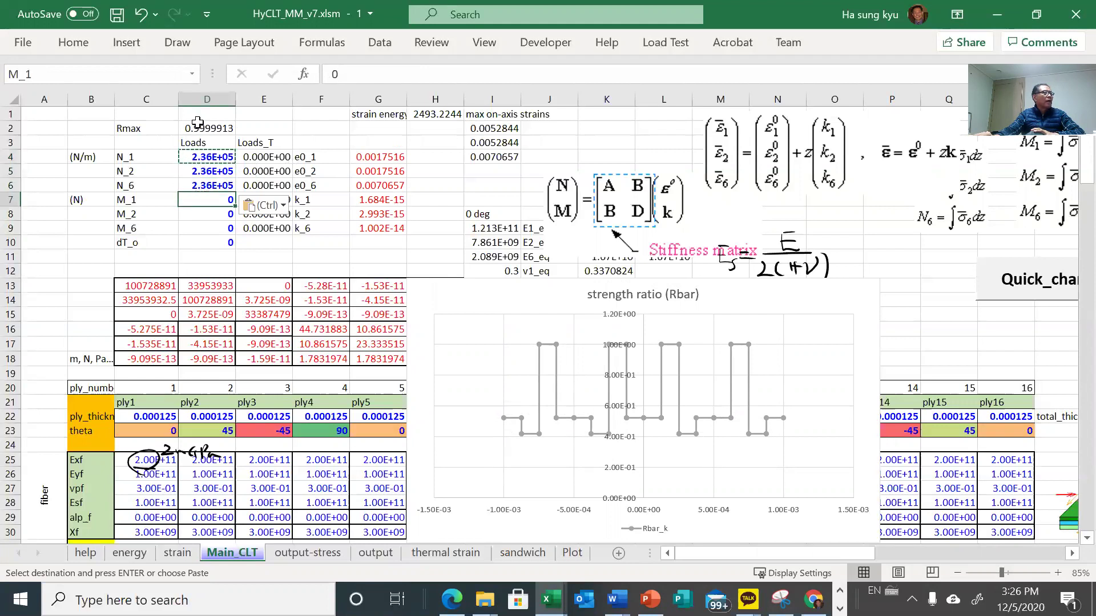
pyautogui.click(198, 132)
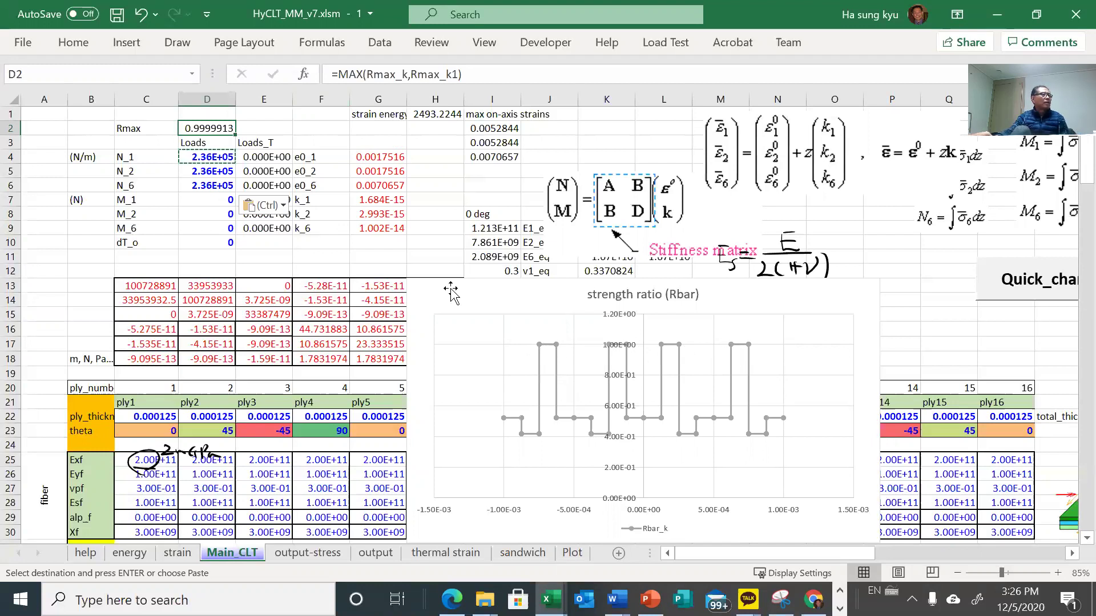
pyautogui.click(197, 255)
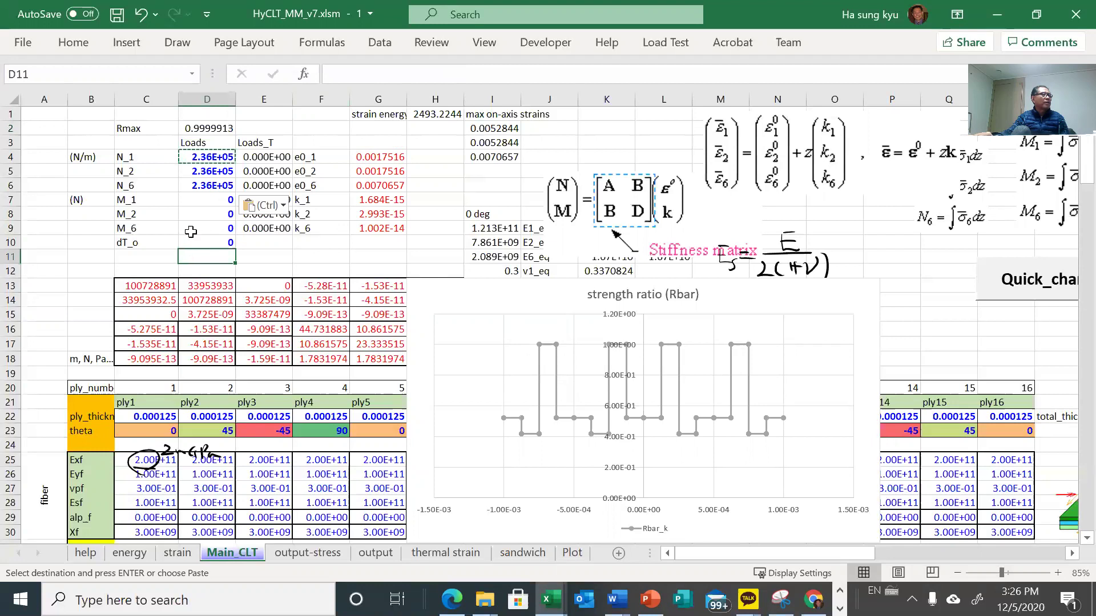
pyautogui.click(201, 160)
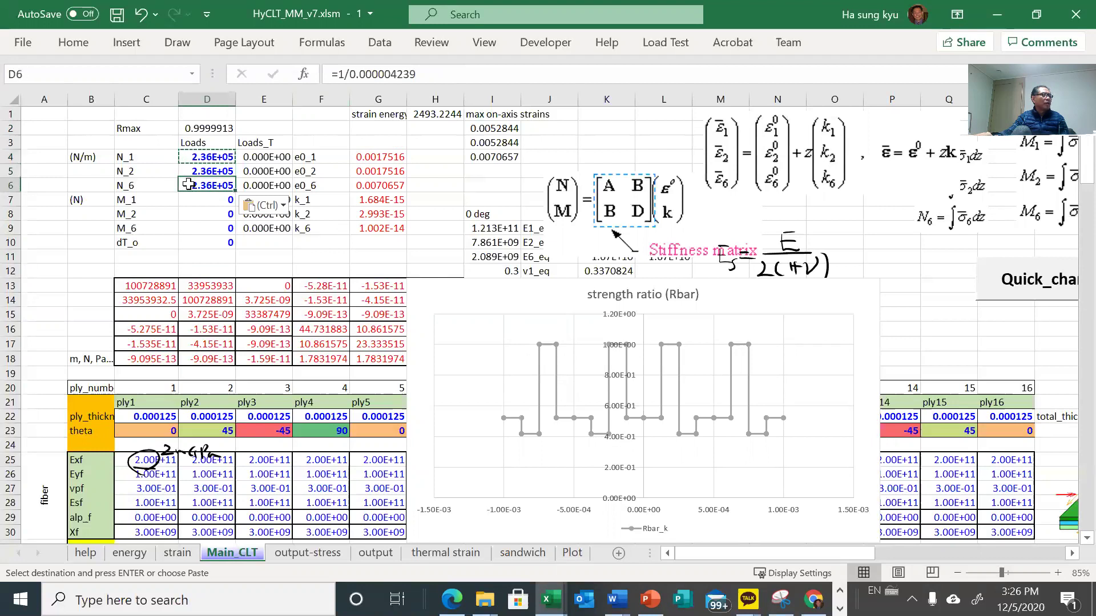
pyautogui.click(190, 175)
pyautogui.click(188, 186)
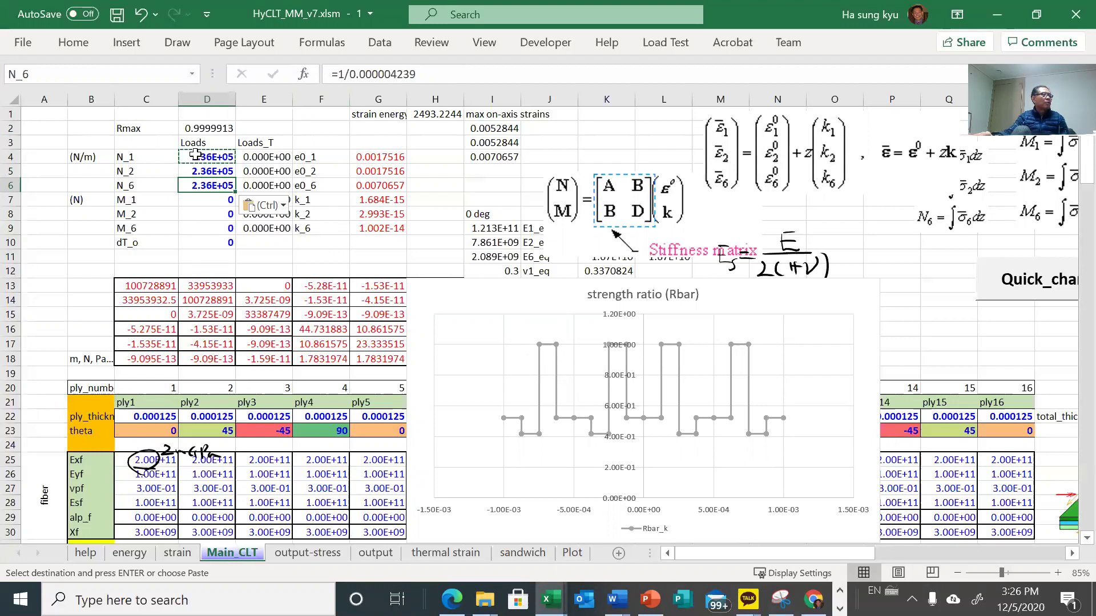
pyautogui.click(197, 129)
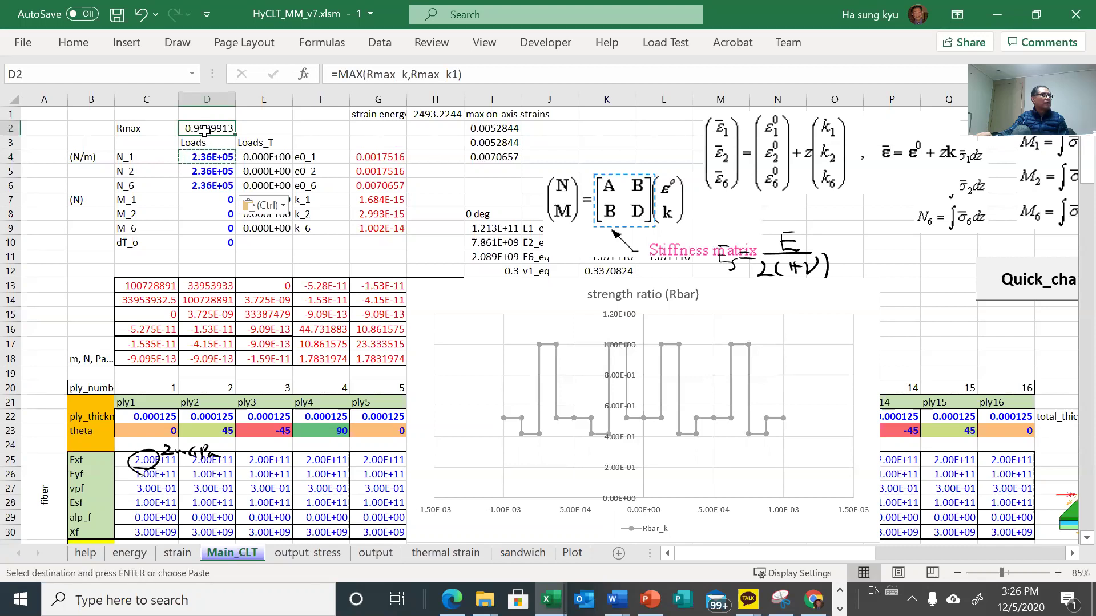
pyautogui.click(206, 160)
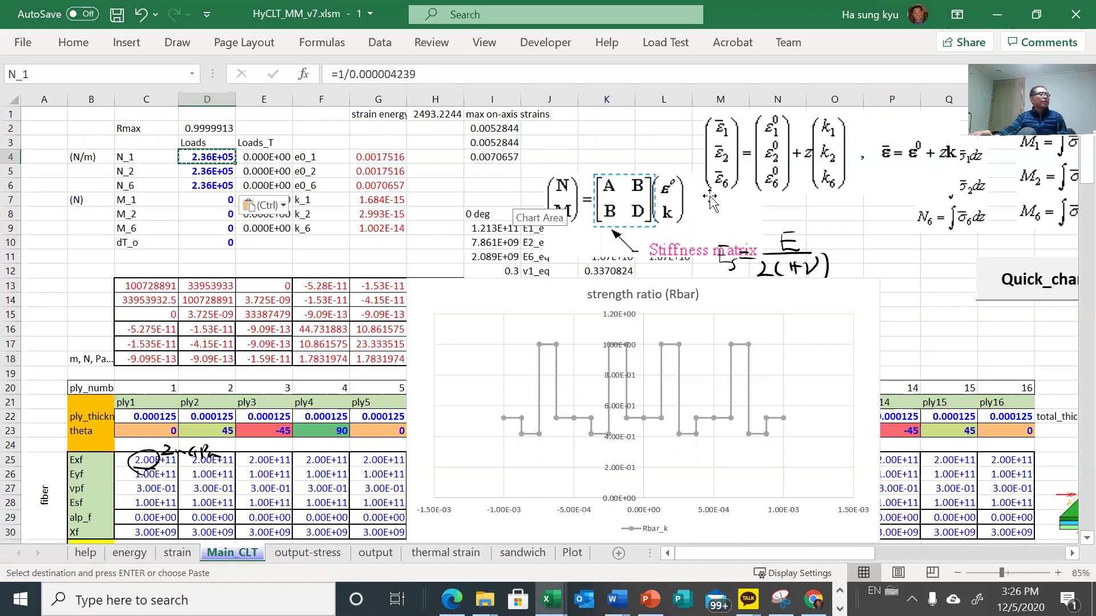
# - Restore the workbook to a smaller window, move it aside, and switch to the PowerPoint slide with the Chap 5 report problems
pyautogui.doubleClick(809, 18)
pyautogui.moveTo(736, 21); pyautogui.dragTo(358, 45)
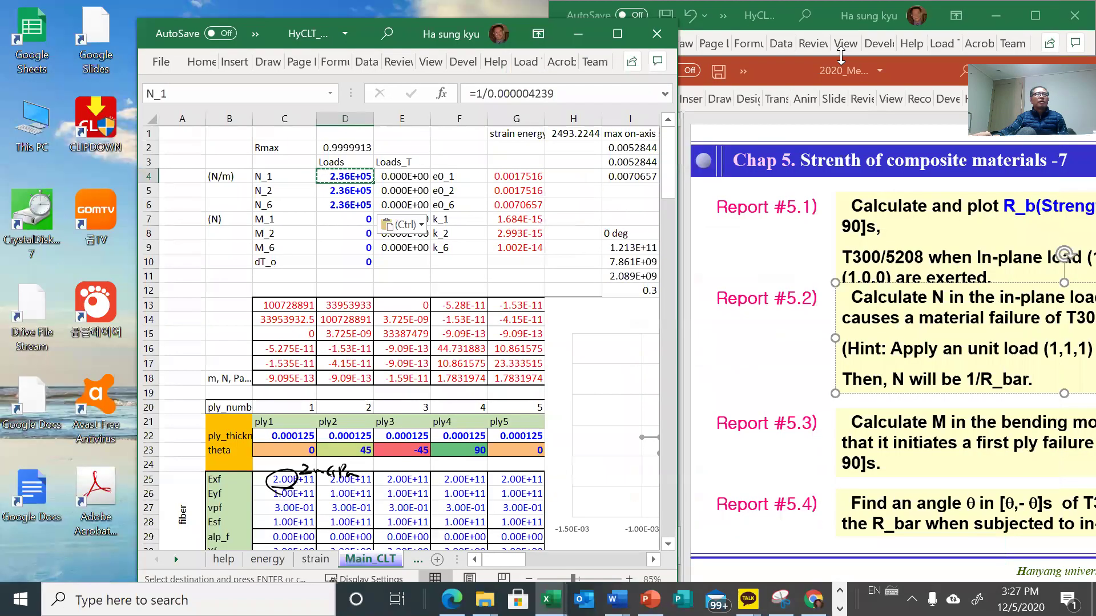
pyautogui.click(792, 66)
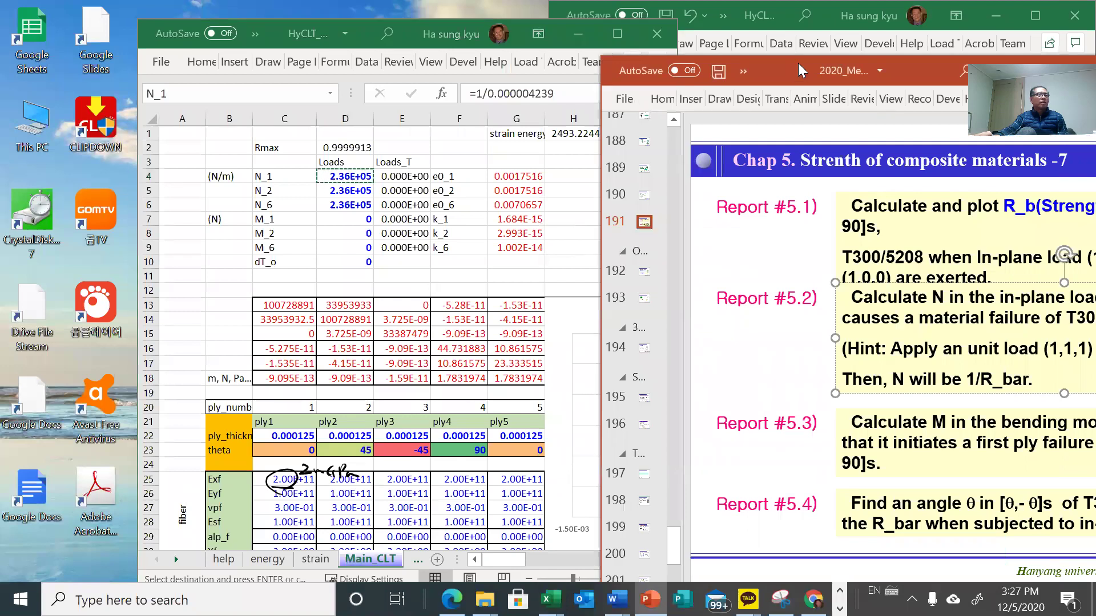
# - Move the PowerPoint window over the workbook so the Chap 5 report problems sit more fully in view
pyautogui.moveTo(798, 63); pyautogui.dragTo(365, 48)
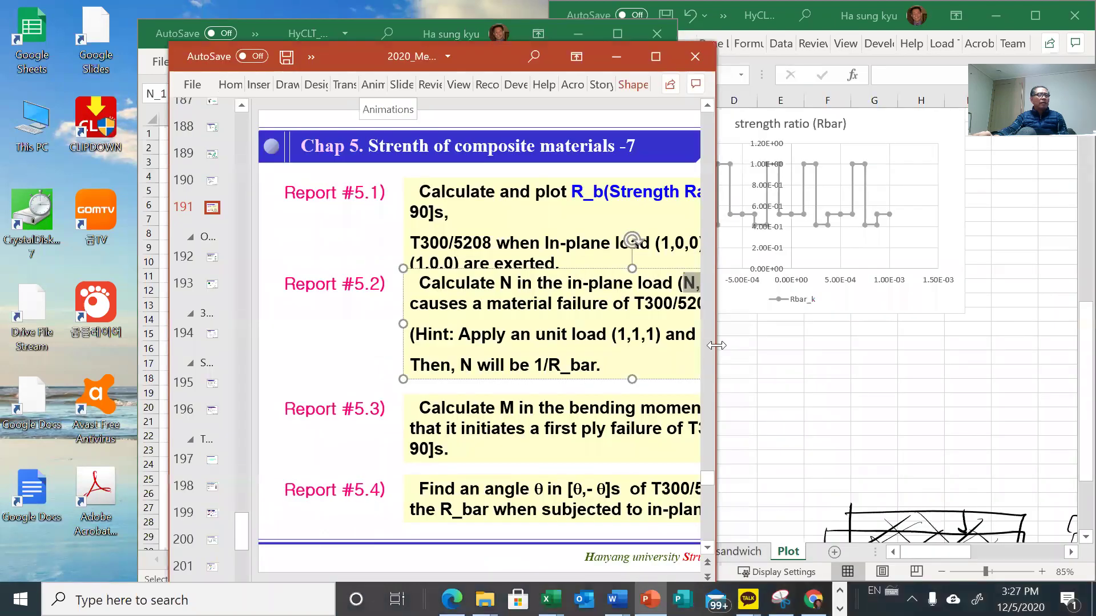
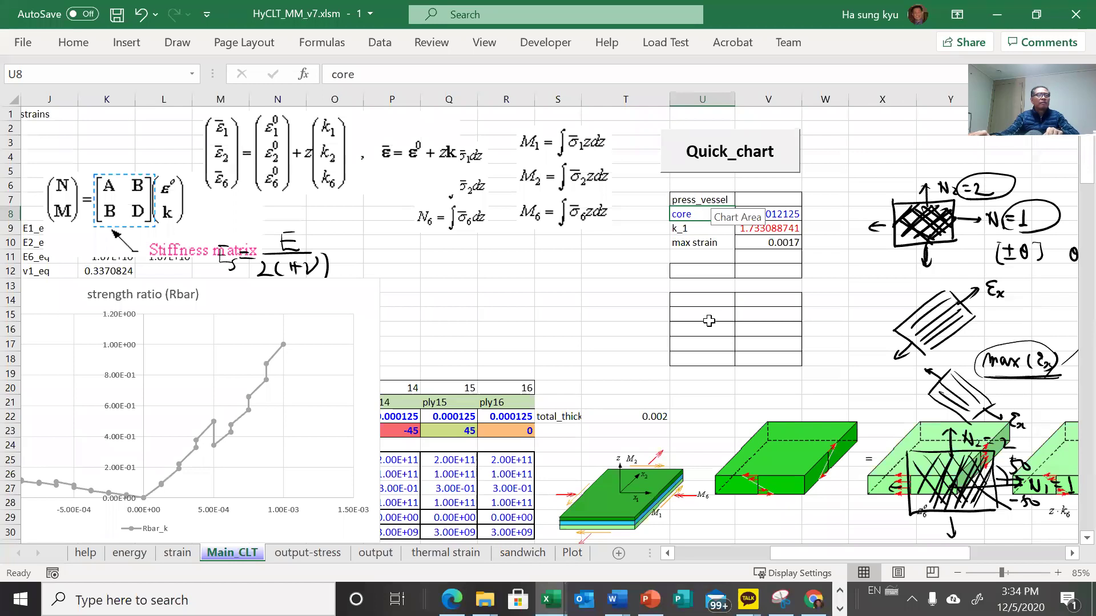
# - Replace the core label in cell U8, under press_vessel, with ply_angle
pyautogui.click(703, 198)
pyautogui.hotkey('ctrl', 'c')
pyautogui.press('Down')
pyautogui.hotkey('ctrl', 'v')
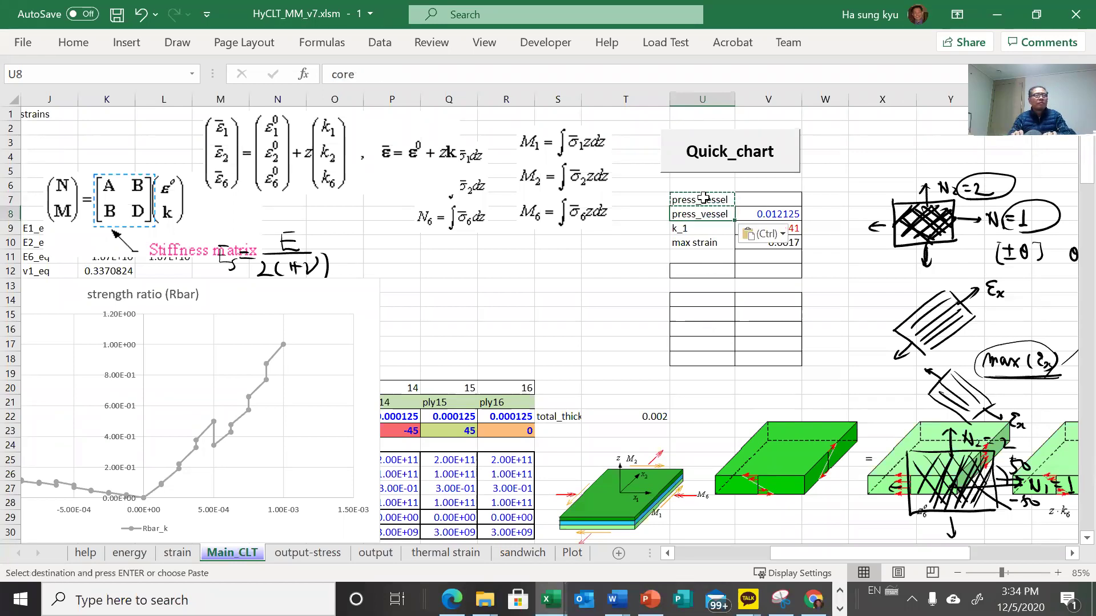
pyautogui.press('Right')
pyautogui.press('Left')
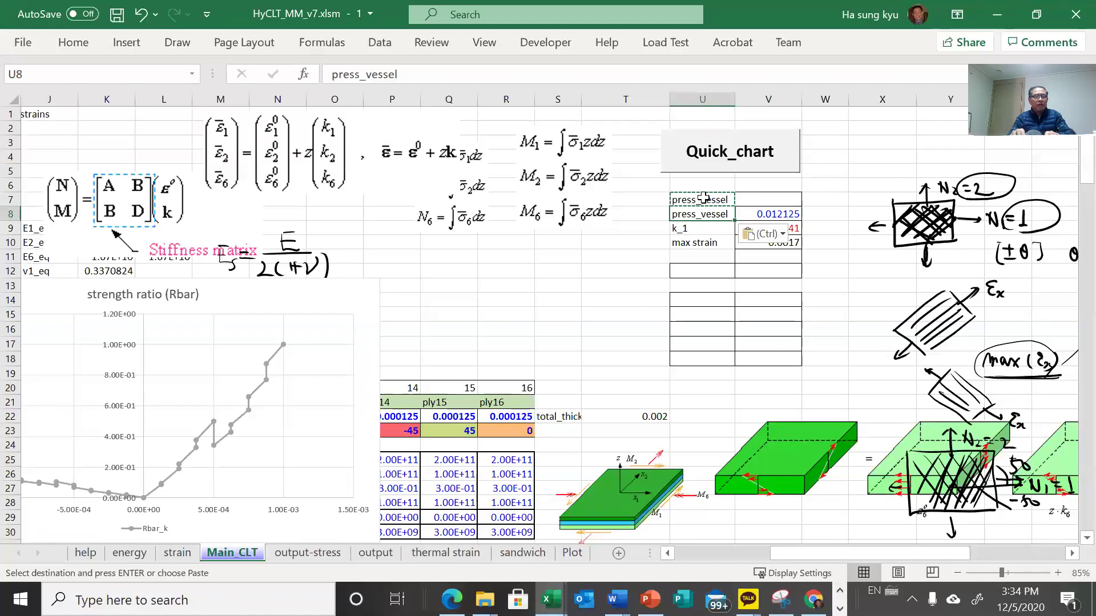
pyautogui.press('F2')
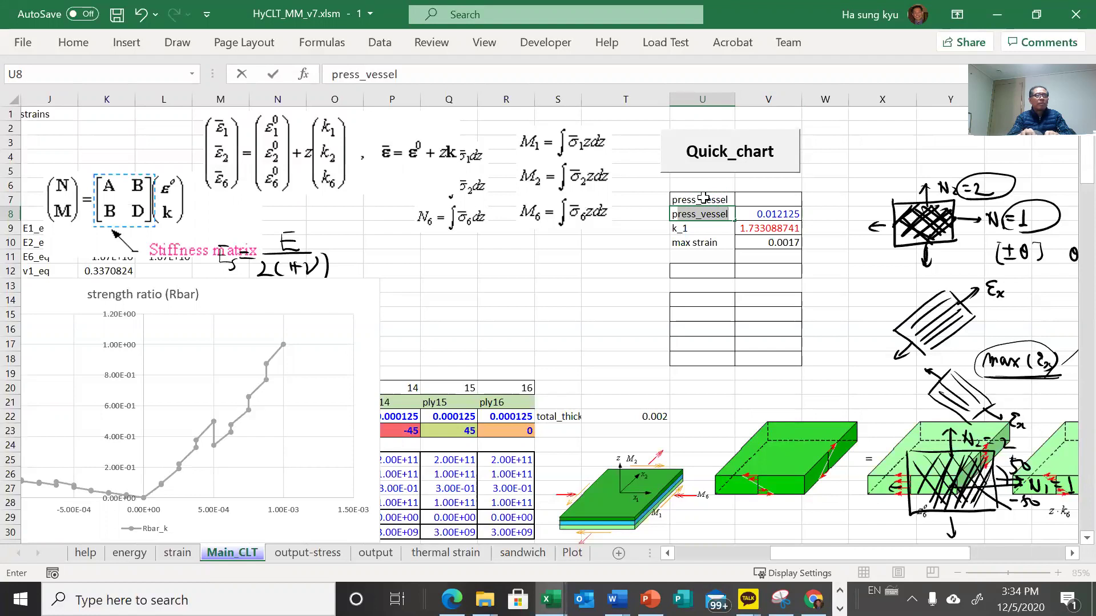
pyautogui.write('ply_angle')
pyautogui.press('Tab')
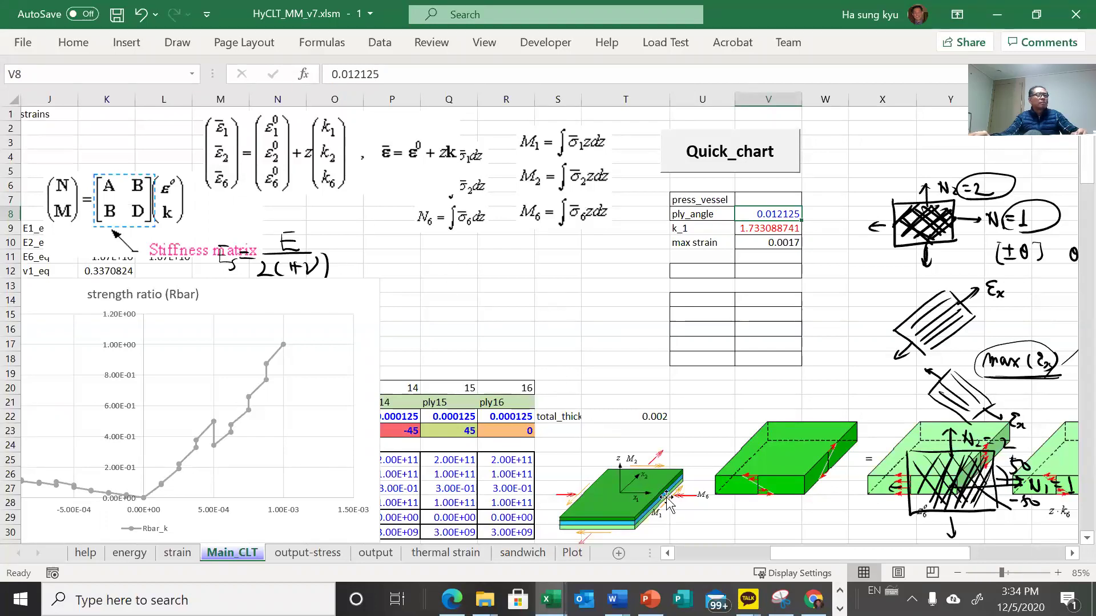
# - Look through the workbook's list of defined names, starting from A_11
pyautogui.moveTo(783, 550); pyautogui.dragTo(706, 548)
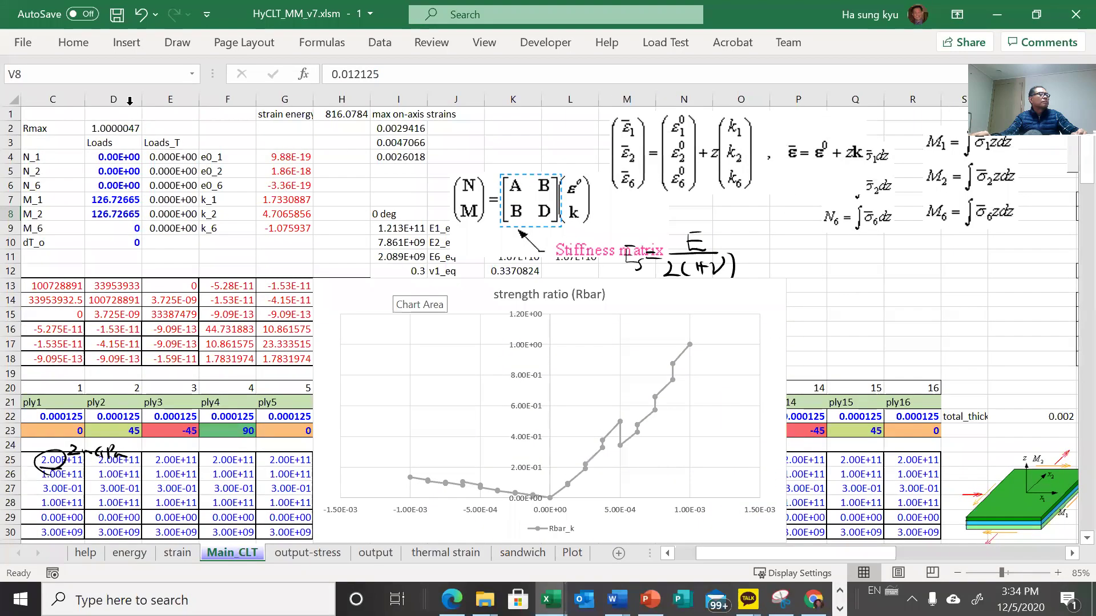
pyautogui.click(190, 75)
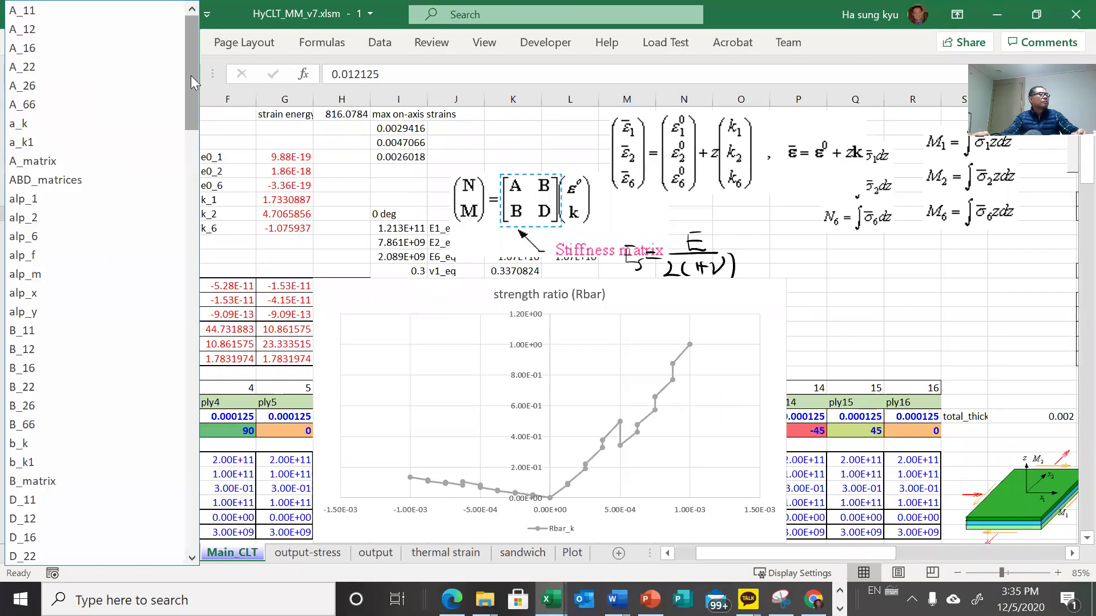
pyautogui.moveTo(193, 73); pyautogui.dragTo(180, 93)
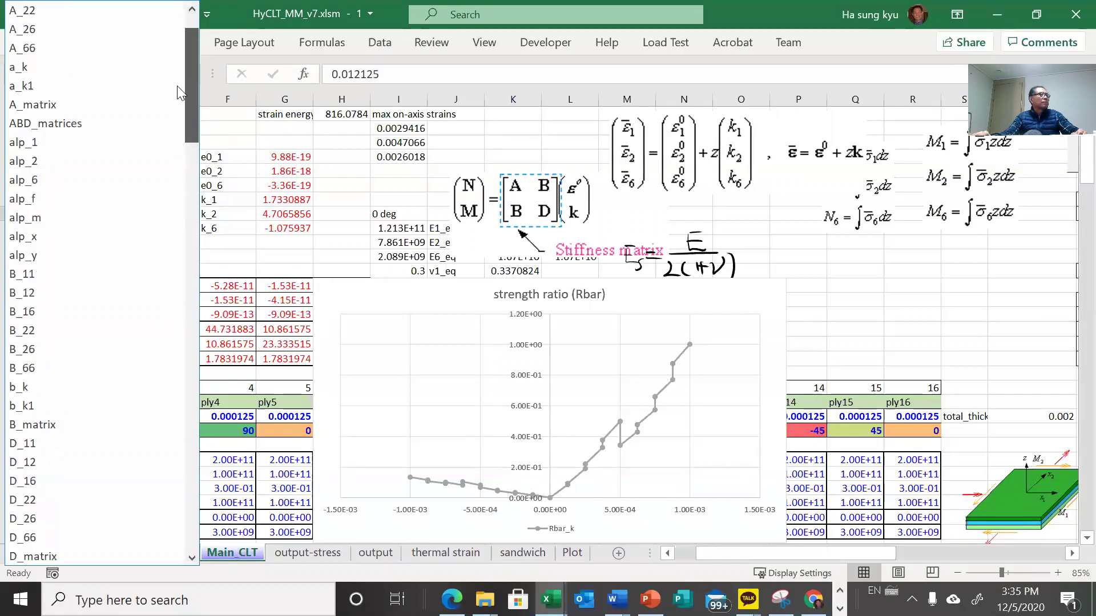
pyautogui.press('Escape')
# - Clear the k_1 and max strain rows from the table under Quick_chart
pyautogui.click(828, 252)
pyautogui.moveTo(820, 554); pyautogui.dragTo(873, 549)
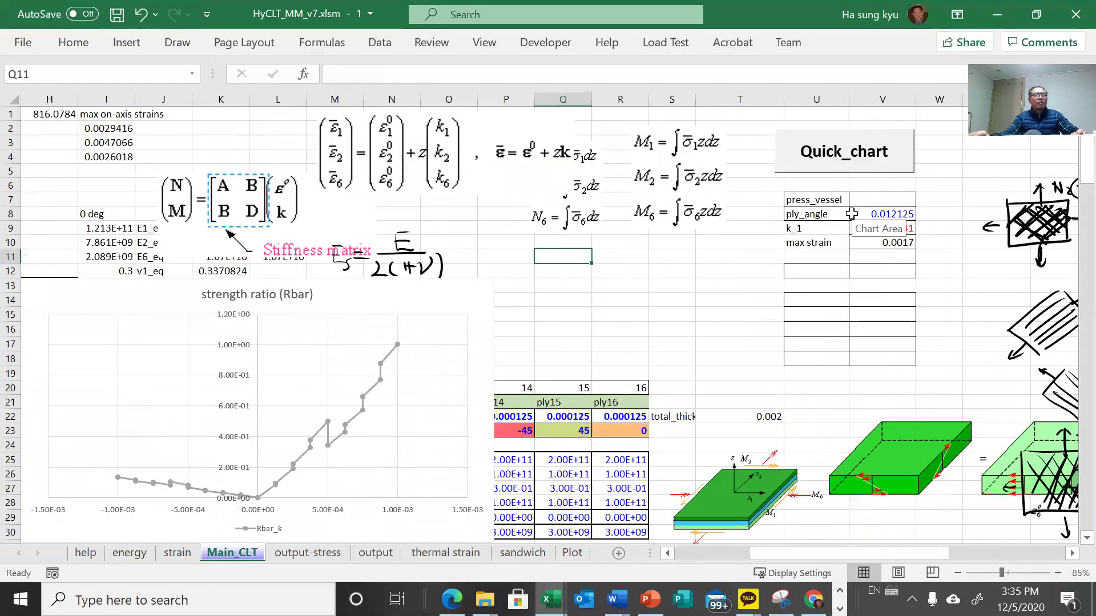
pyautogui.click(815, 213)
pyautogui.click(871, 214)
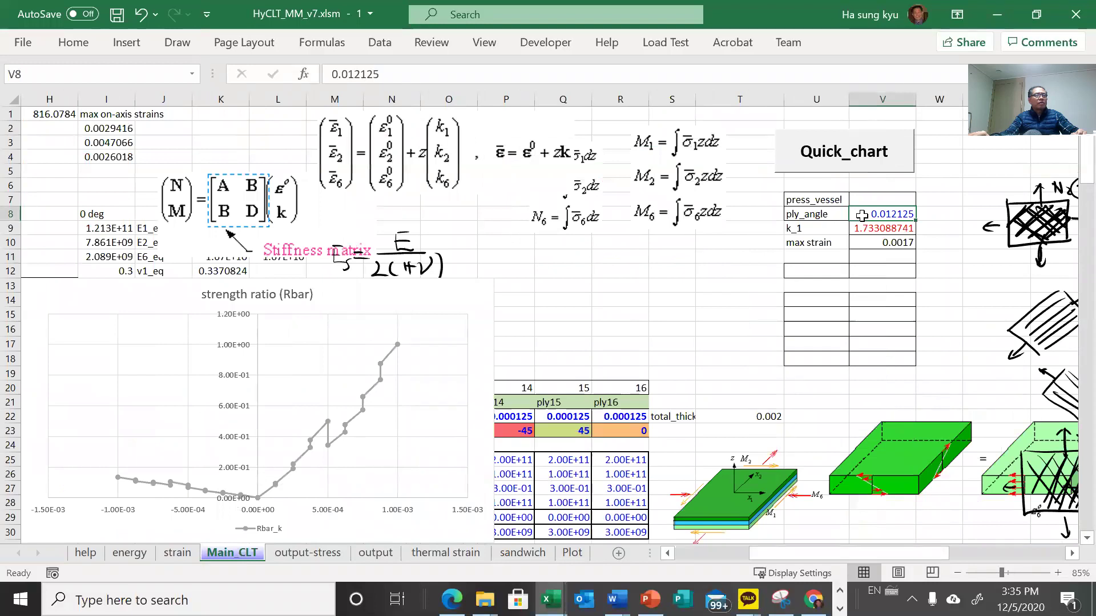
pyautogui.click(826, 228)
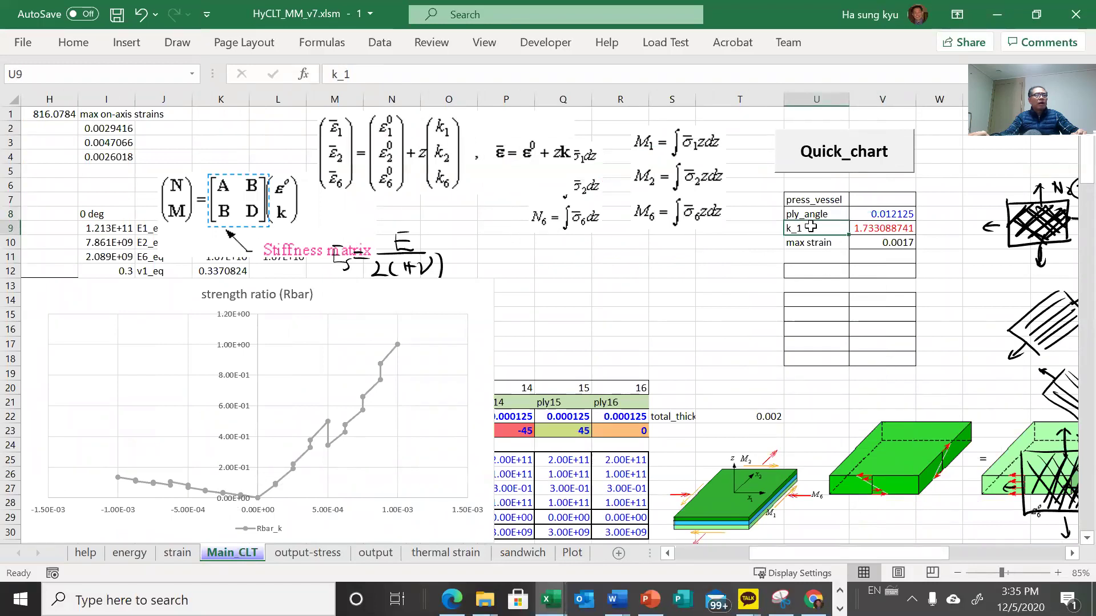
pyautogui.moveTo(833, 233)
pyautogui.mouseDown()
pyautogui.moveTo(835, 246)
pyautogui.moveTo(852, 234)
pyautogui.mouseUp()
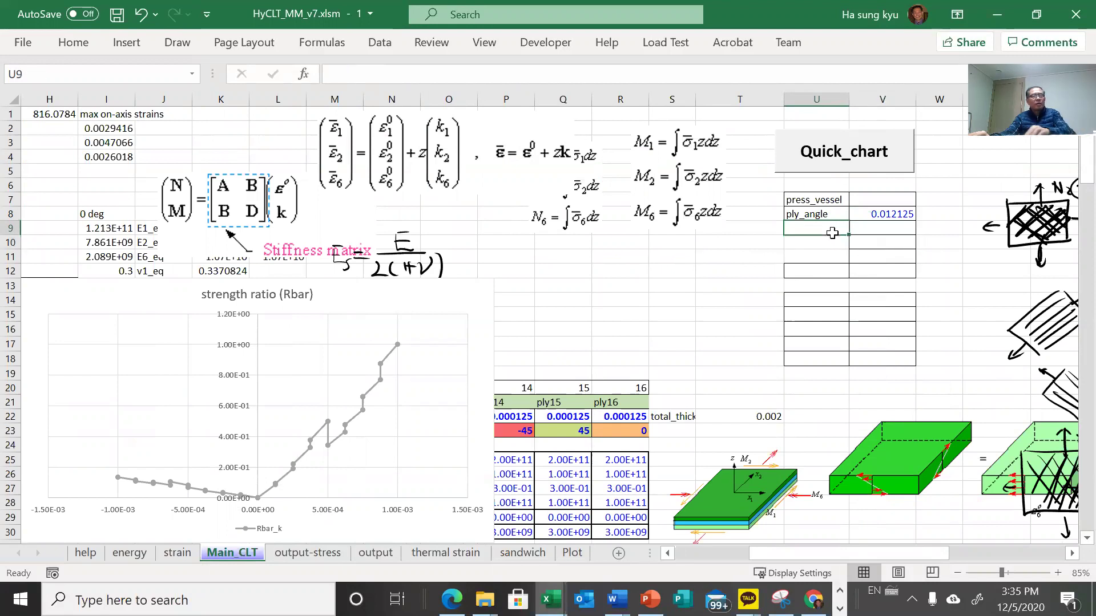
# - Label cell U9 Rmax and set V9 beside it to the formula =Rmax
pyautogui.write('Rmax')
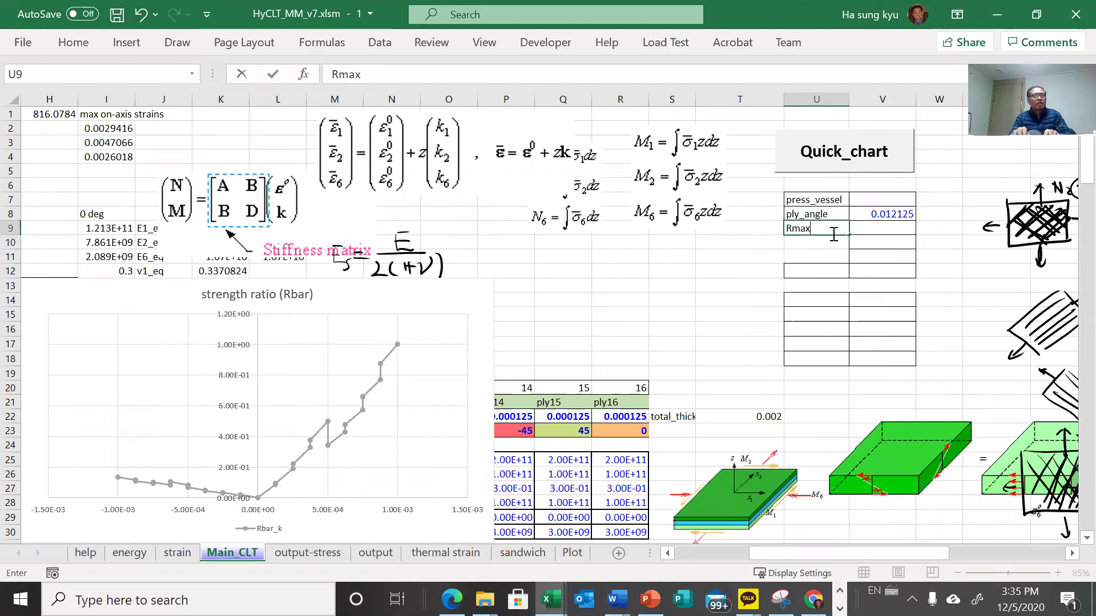
pyautogui.press('Tab')
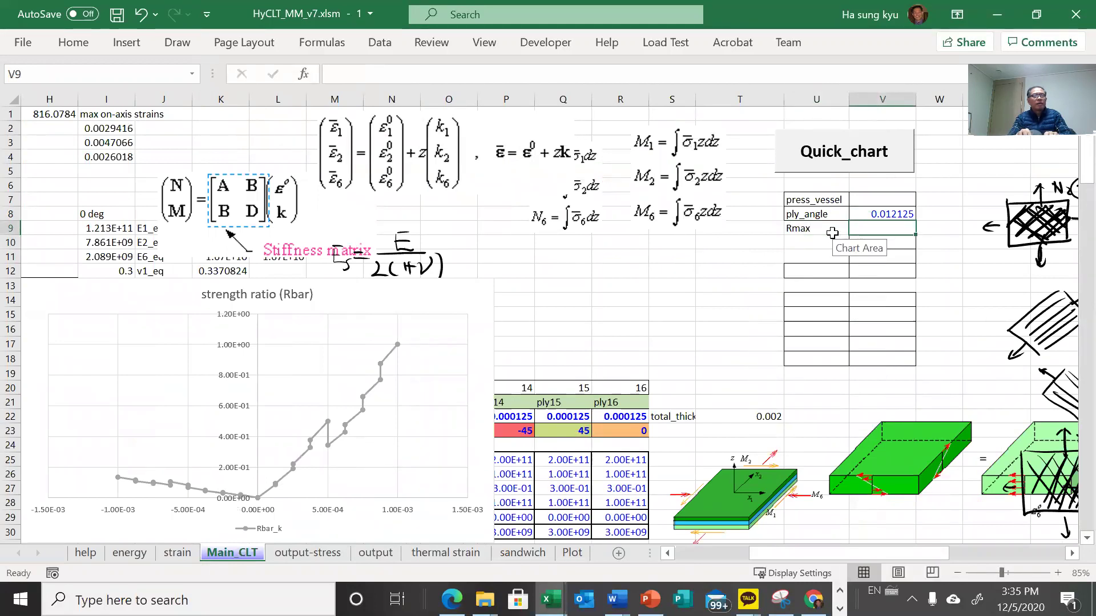
pyautogui.write('=')
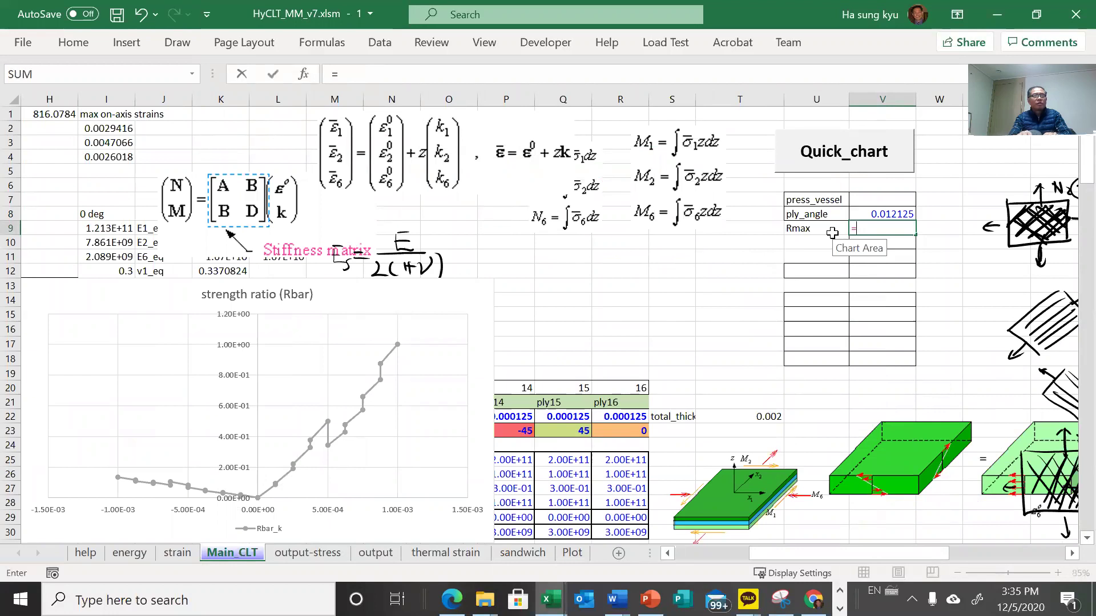
pyautogui.write('Rmax')
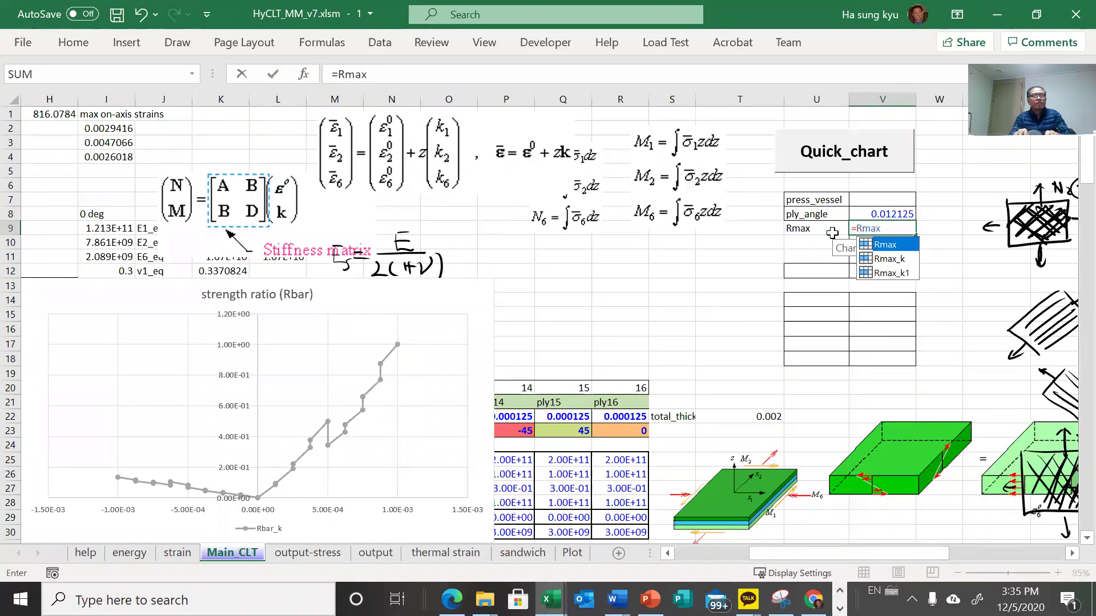
pyautogui.press('Return')
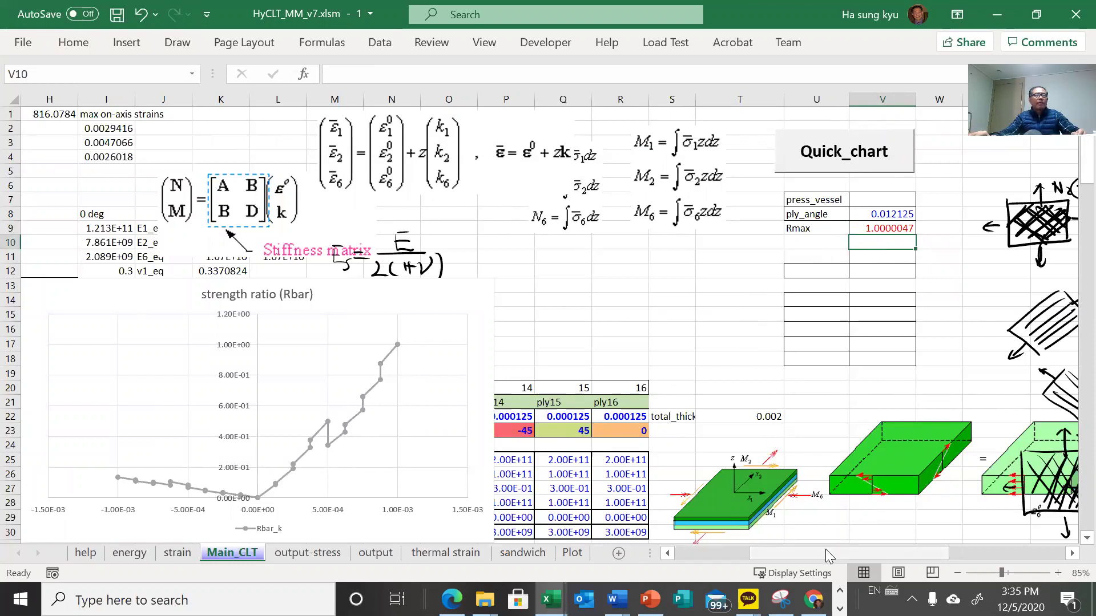
# - Define the name ply_angle for value cell V8
pyautogui.click(855, 210)
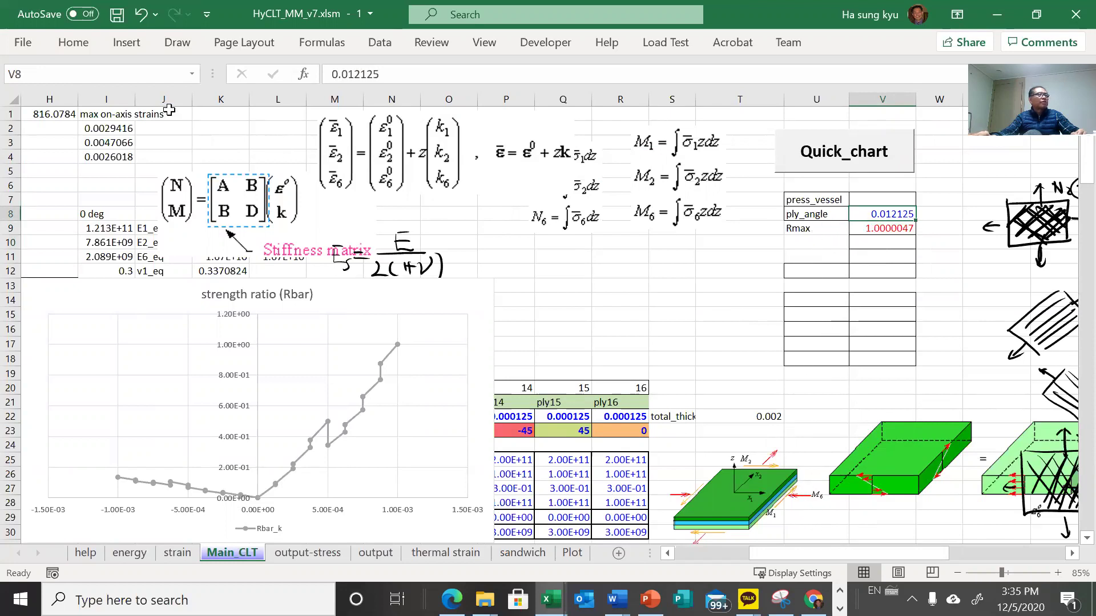
pyautogui.click(83, 76)
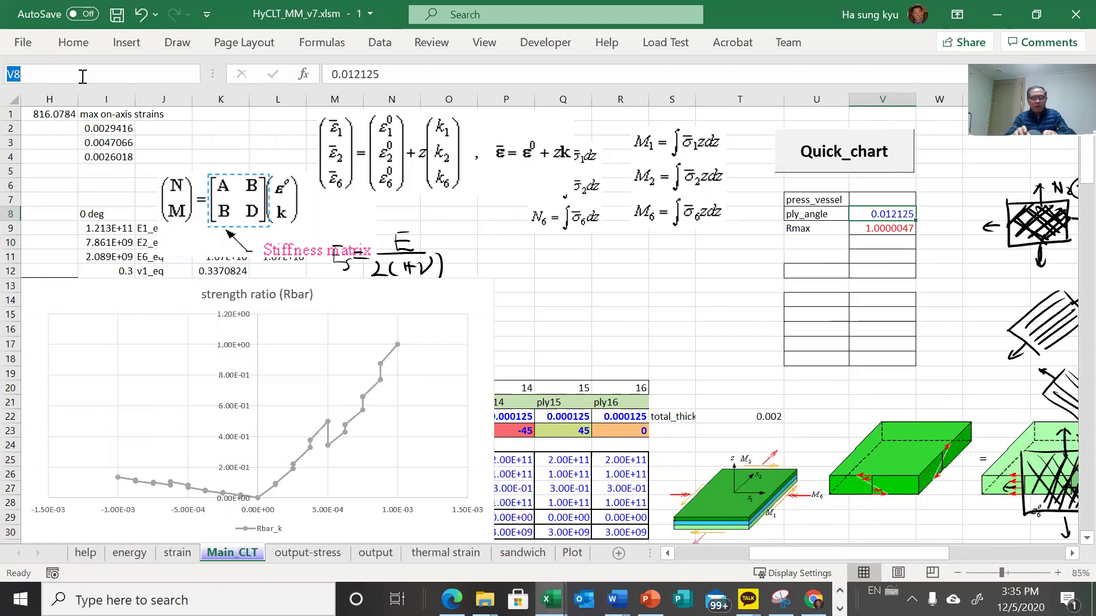
pyautogui.write('ply_angle')
pyautogui.press('Return')
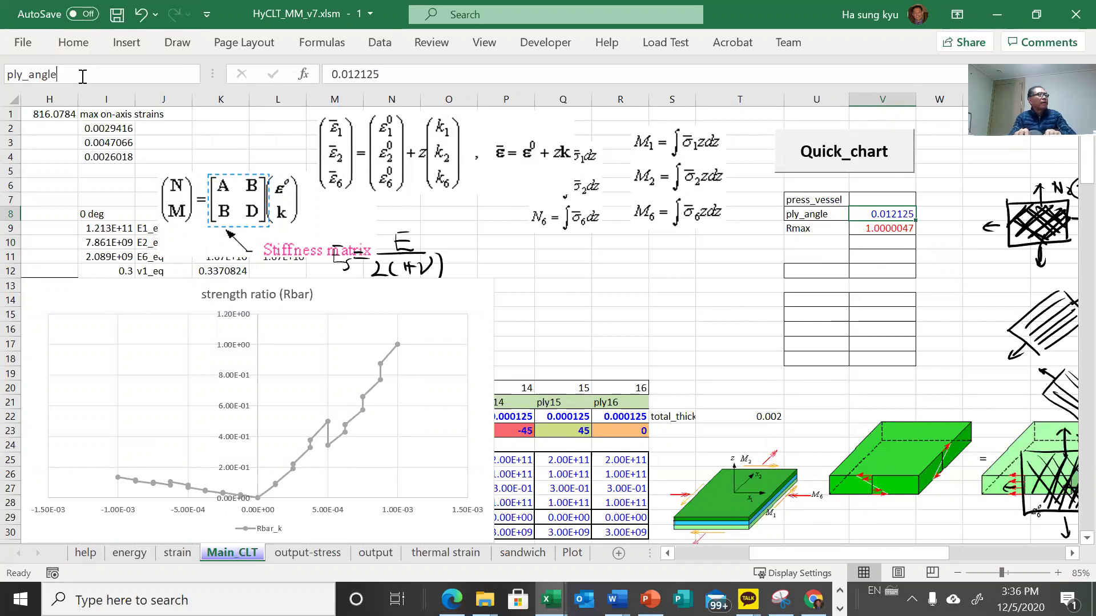
pyautogui.press('Return')
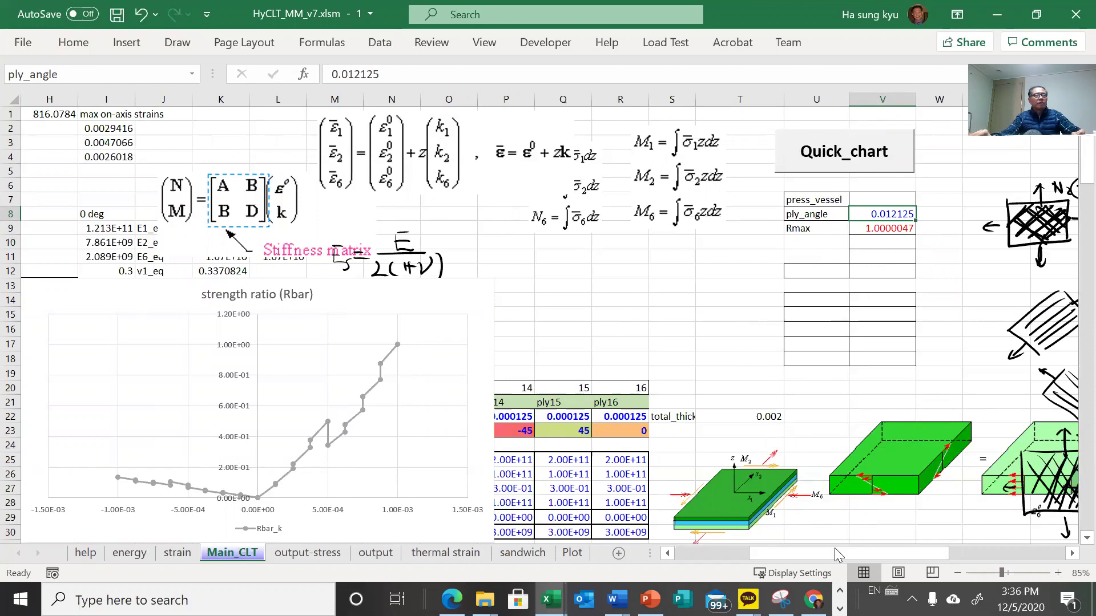
# - Set the ply1 theta cell C23 to the formula =ply_angle
pyautogui.moveTo(819, 550); pyautogui.dragTo(744, 549)
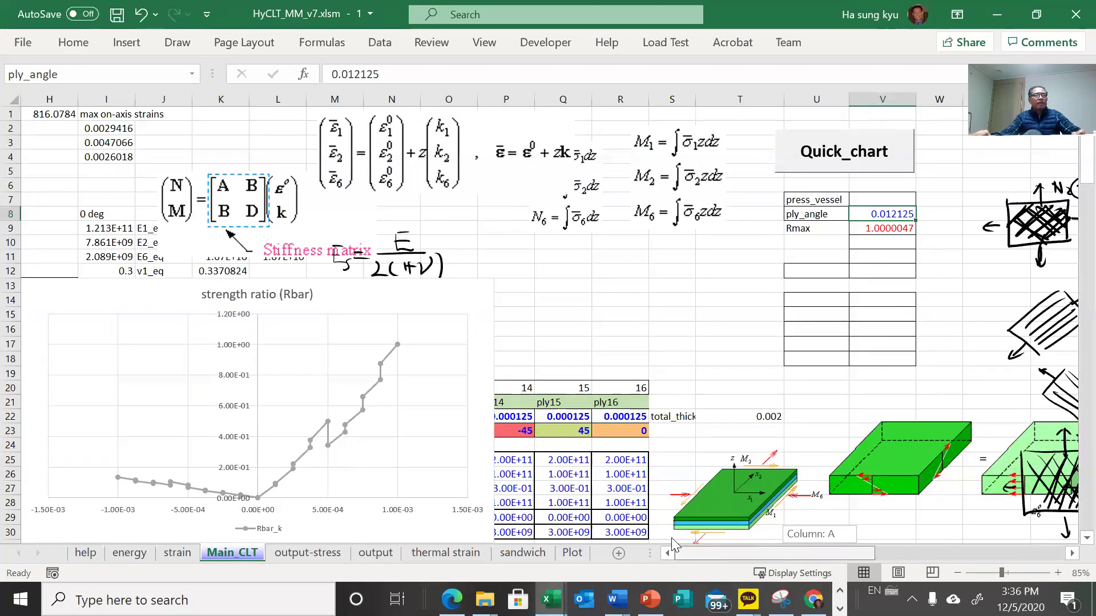
pyautogui.scroll(-6, 381, 345)
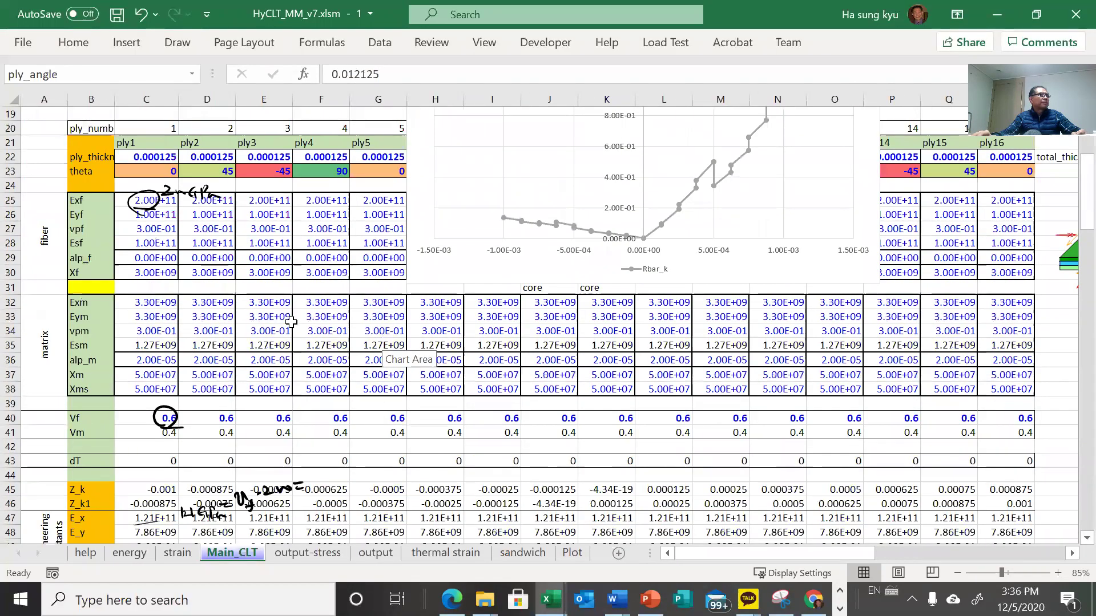
pyautogui.scroll(2, 238, 290)
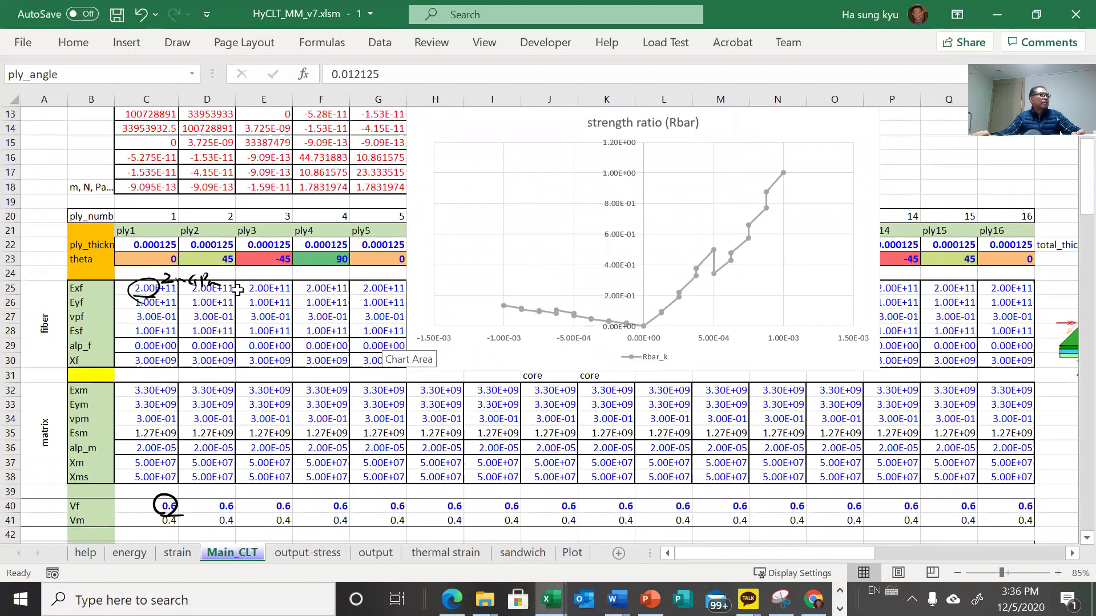
pyautogui.click(133, 261)
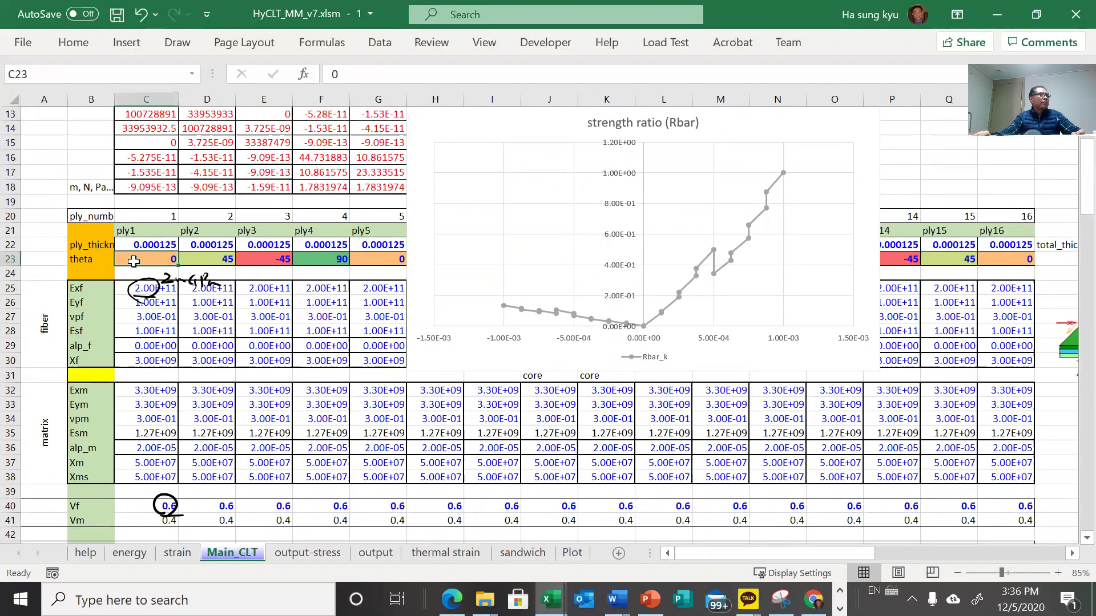
pyautogui.write('=')
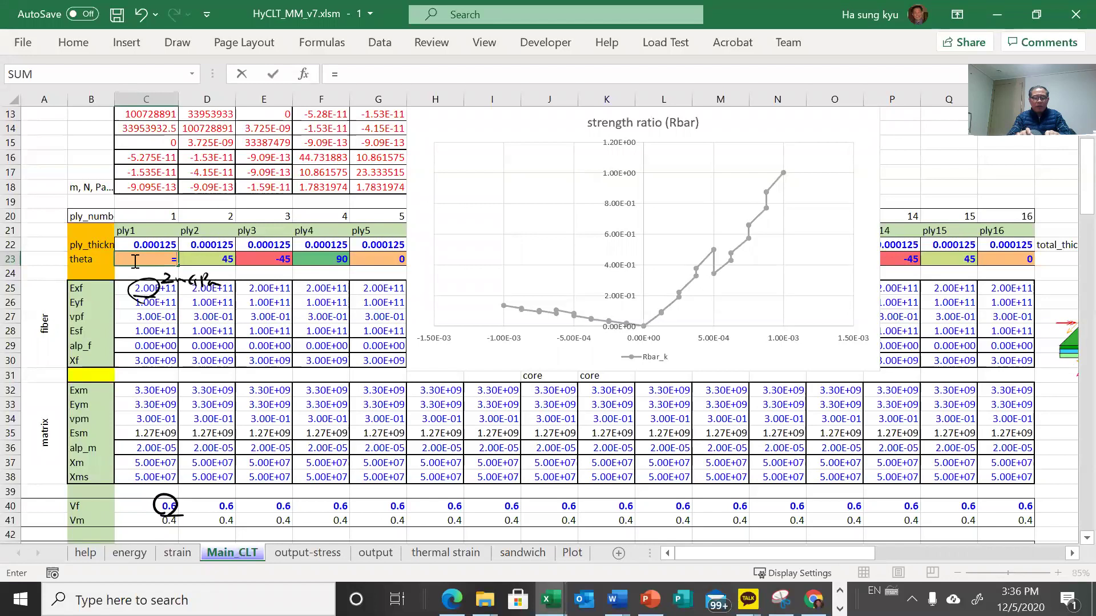
pyautogui.write('ply_angle')
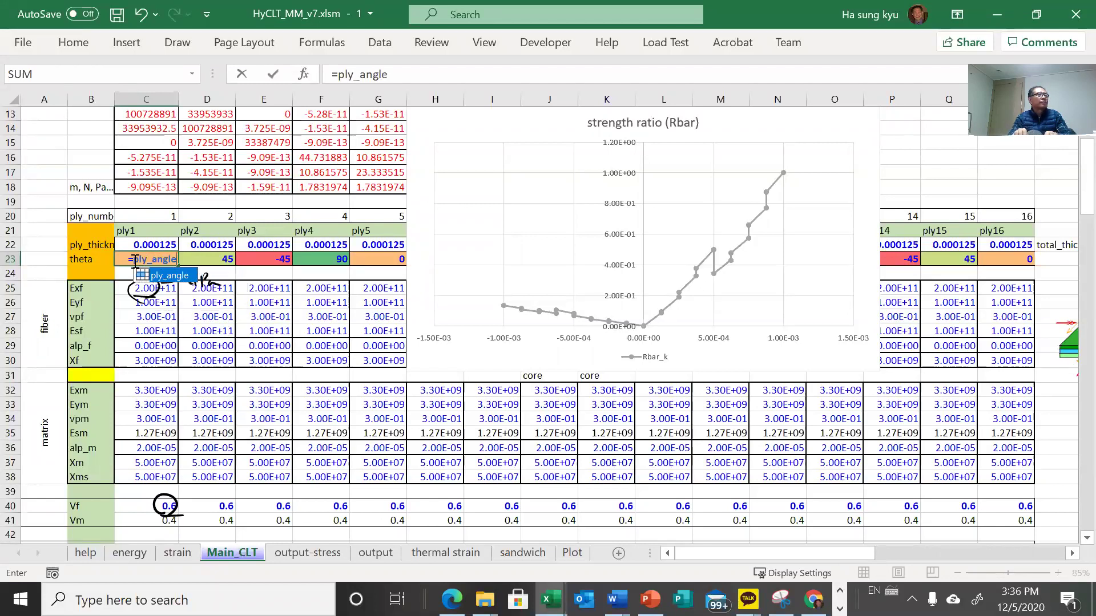
pyautogui.press('Return')
# - Set the ply2 theta cell D23 to the negative of ply1's angle with the formula =-C23
pyautogui.press('Up')
pyautogui.press('Right')
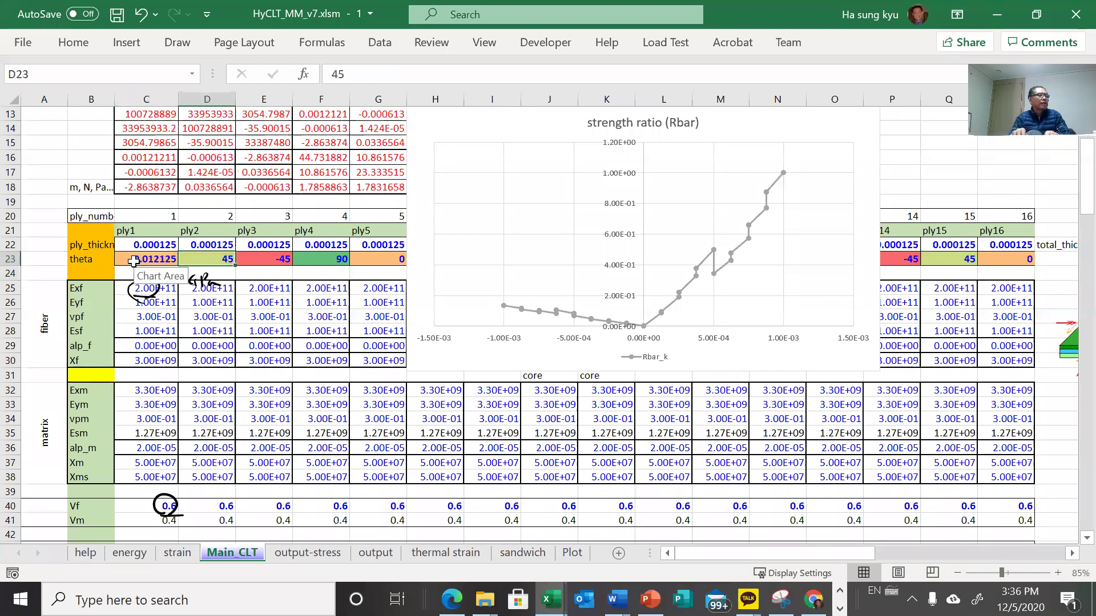
pyautogui.write('=')
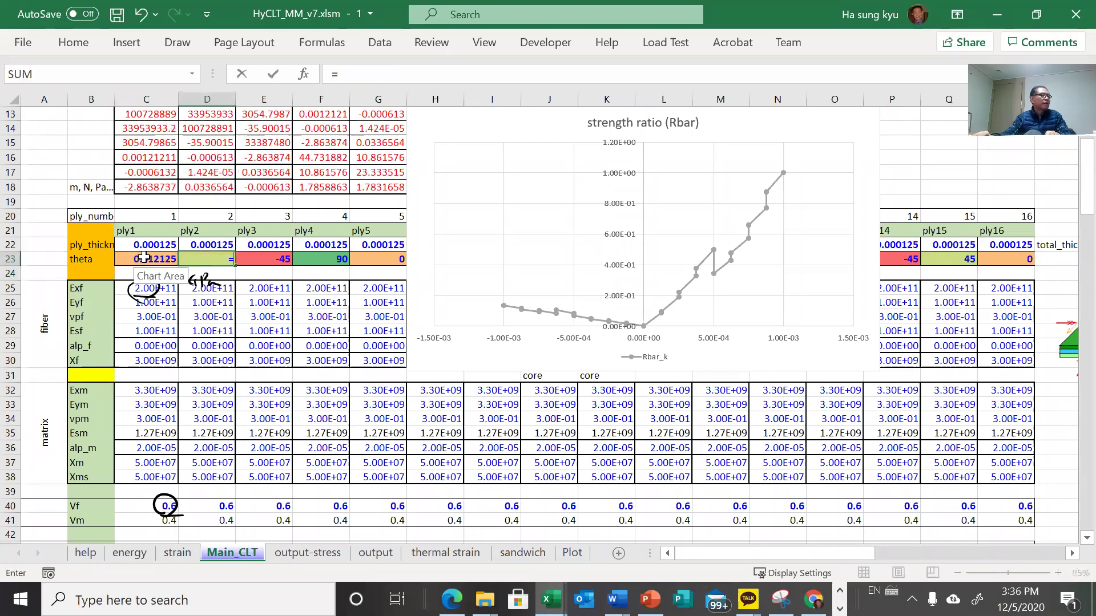
pyautogui.click(143, 258)
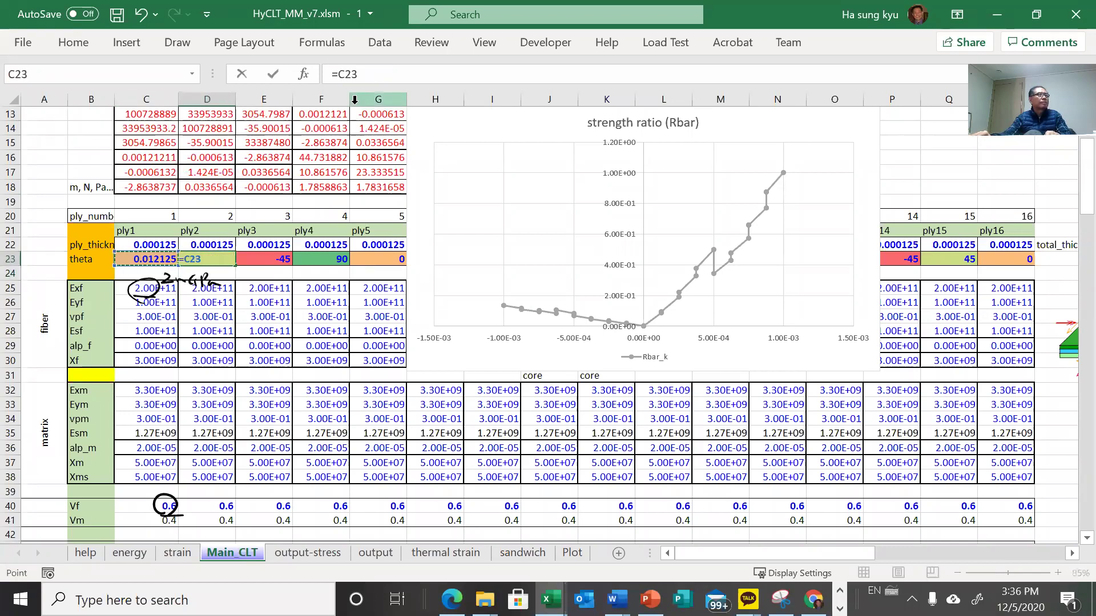
pyautogui.click(339, 78)
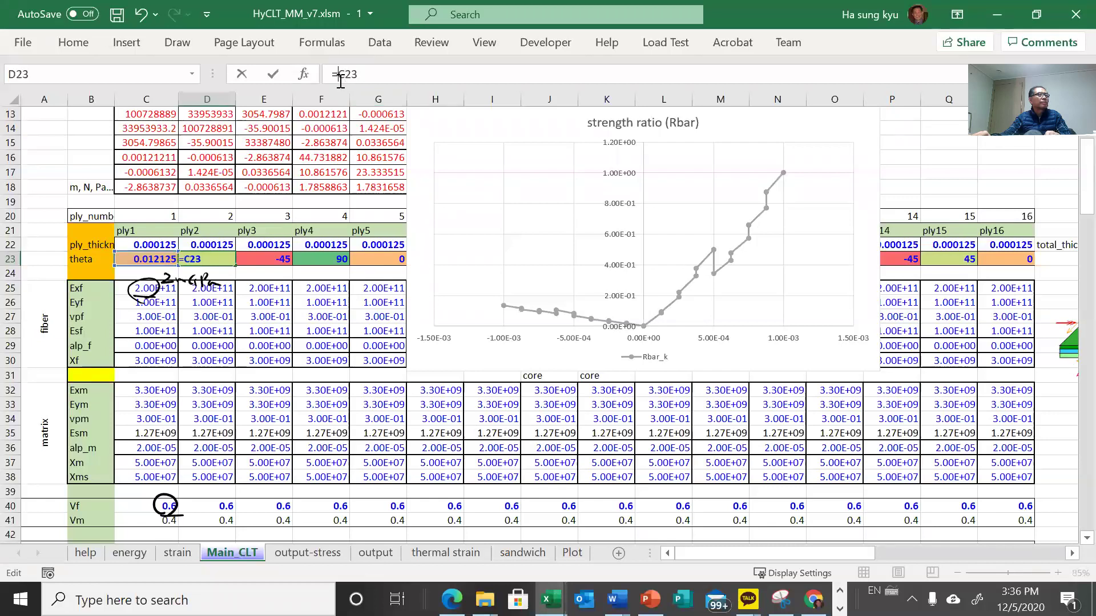
pyautogui.write('-')
pyautogui.press('Return')
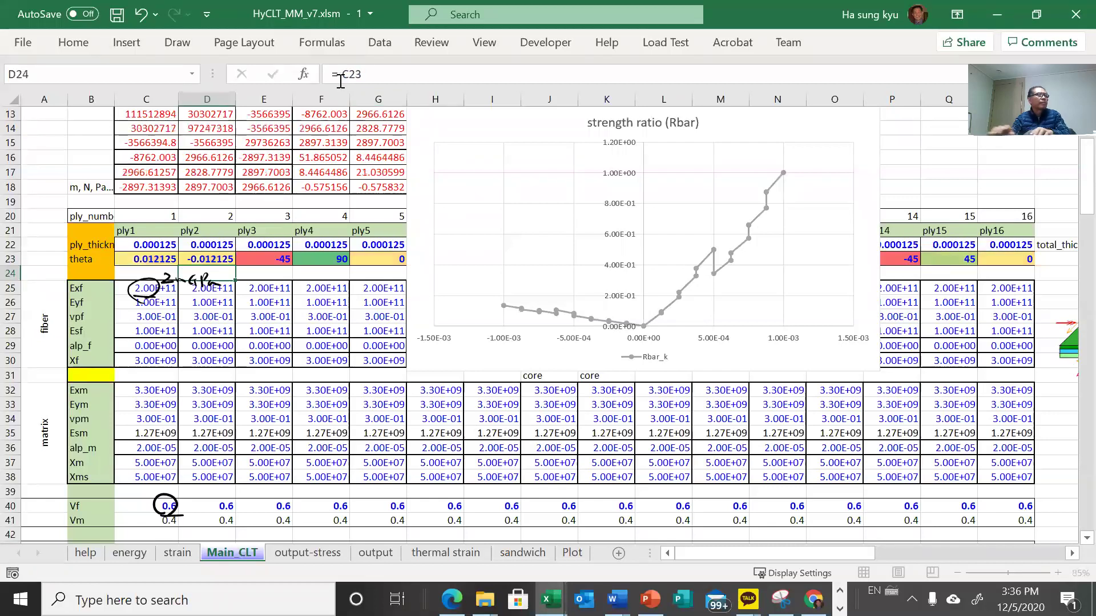
# - Move the strength ratio chart down off the ply theta row and select the ply2 theta cell D23
pyautogui.click(228, 243)
pyautogui.click(418, 135)
pyautogui.moveTo(418, 136); pyautogui.dragTo(318, 399)
pyautogui.click(181, 299)
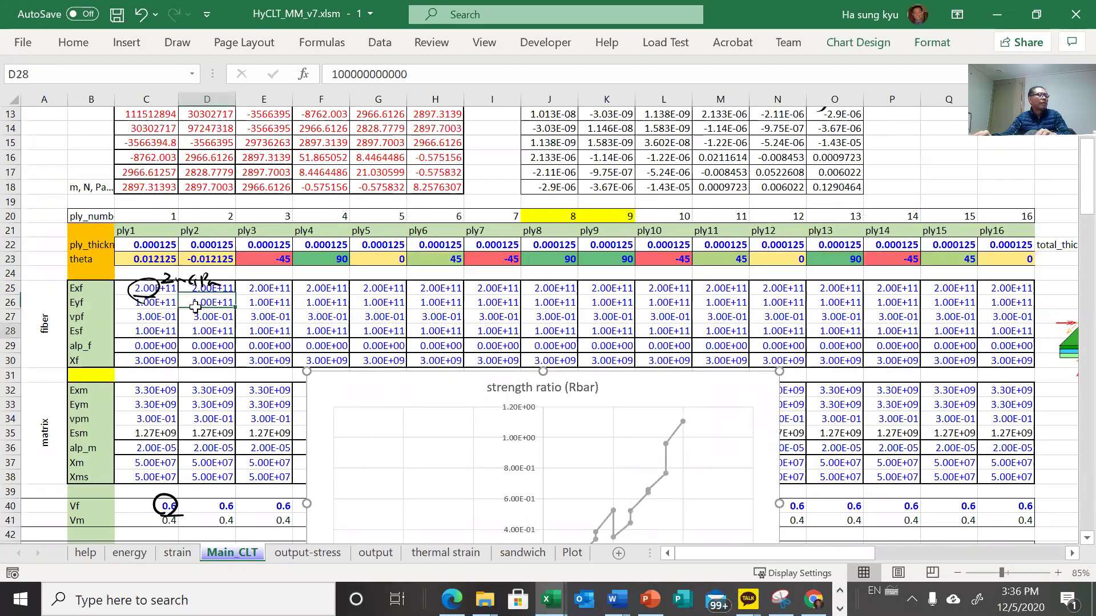
pyautogui.click(226, 258)
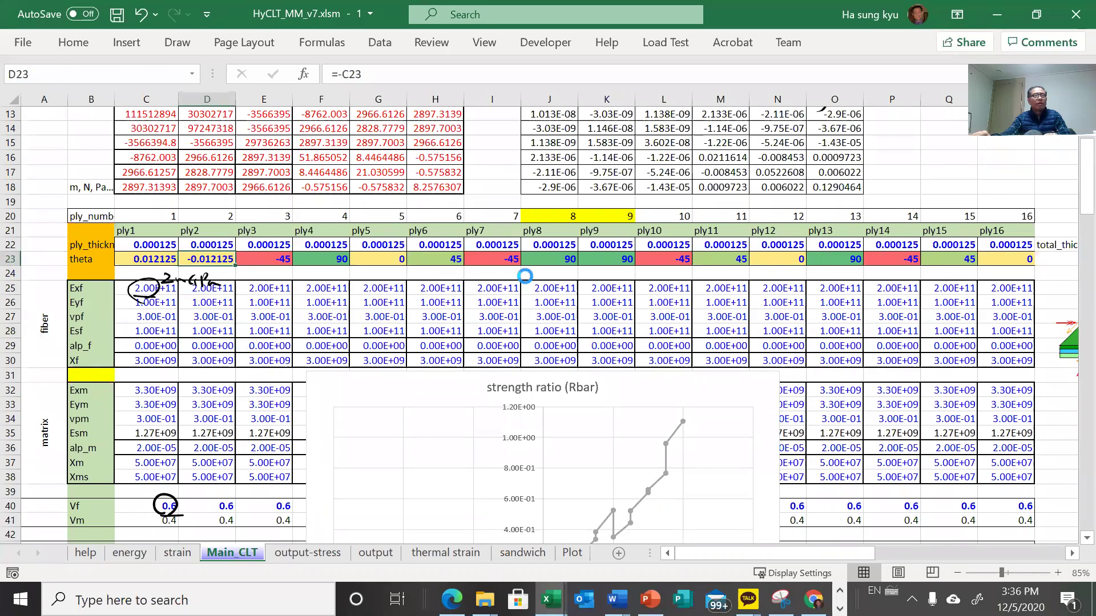
# - Copy the ply2 theta formula in D23 across the theta cells of ply3 through ply16
pyautogui.hotkey('ctrl', 'c')
pyautogui.moveTo(998, 258); pyautogui.dragTo(207, 259)
pyautogui.hotkey('ctrl', 'v')
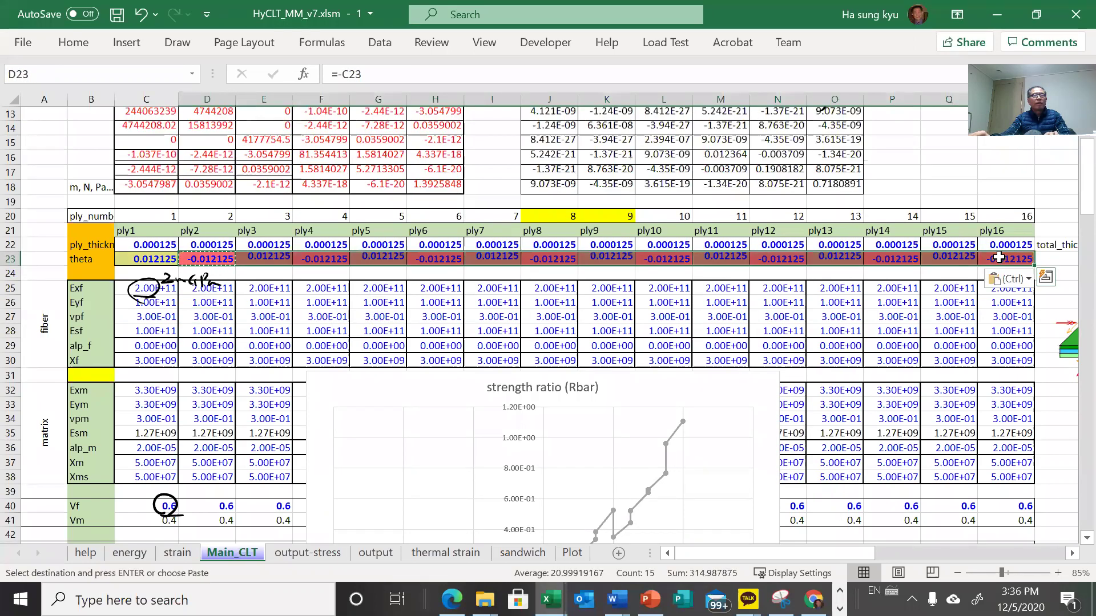
pyautogui.click(397, 304)
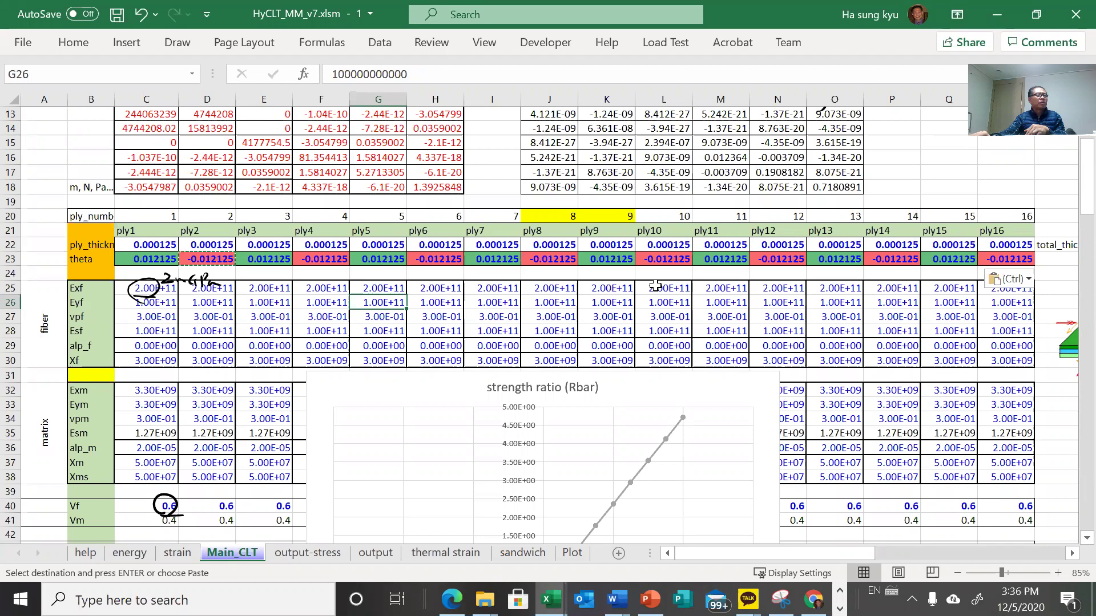
# - Move the strength ratio chart aside and set the ply9 theta cell K23 to =J23 for a symmetric layup
pyautogui.moveTo(627, 377); pyautogui.dragTo(503, 312)
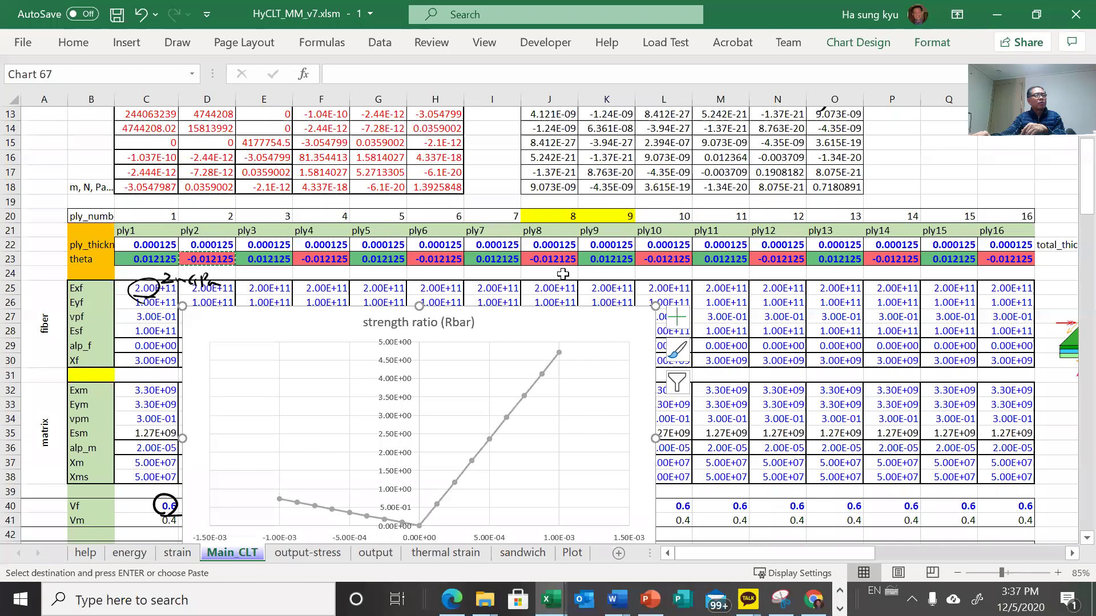
pyautogui.click(595, 262)
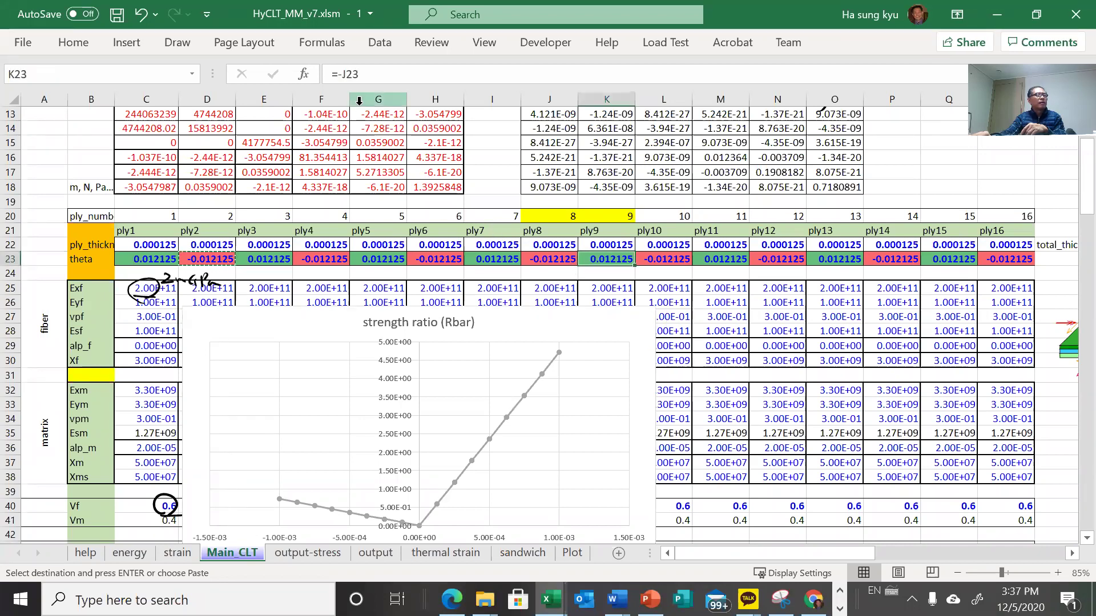
pyautogui.click(342, 74)
pyautogui.press('BackSpace')
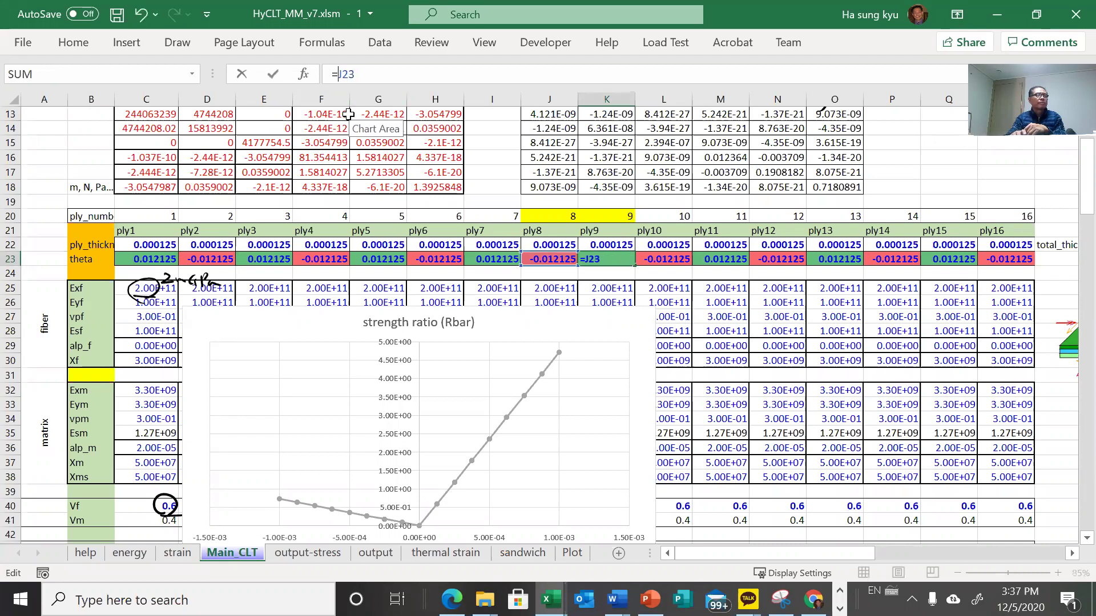
pyautogui.press('Return')
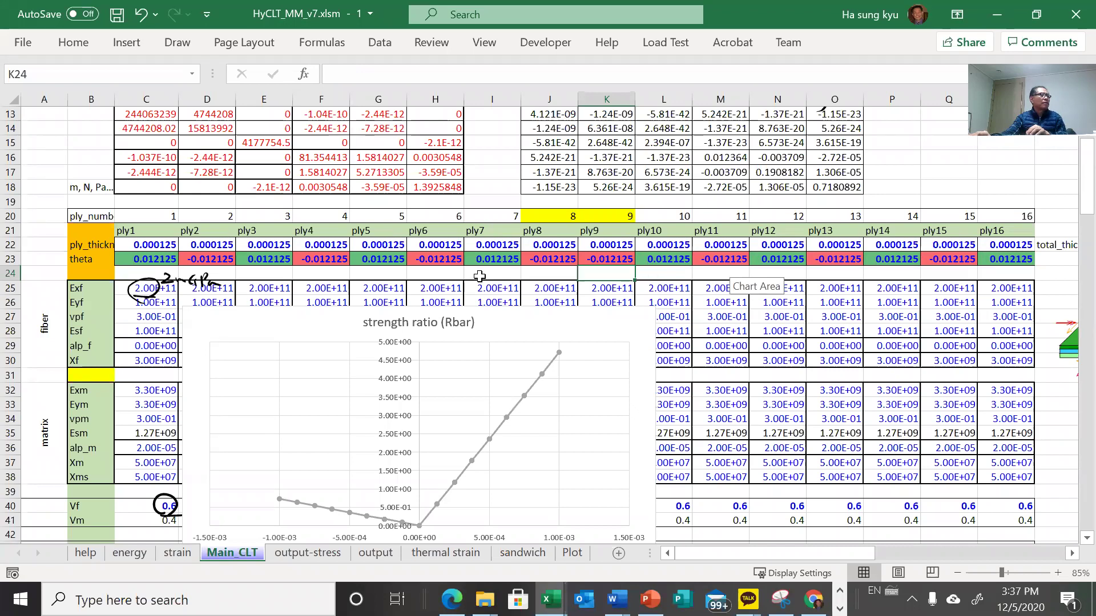
# - Run Quick_chart for the press_vessel table with initial value 0, final value 90 and step value 1
pyautogui.scroll(3, 479, 276)
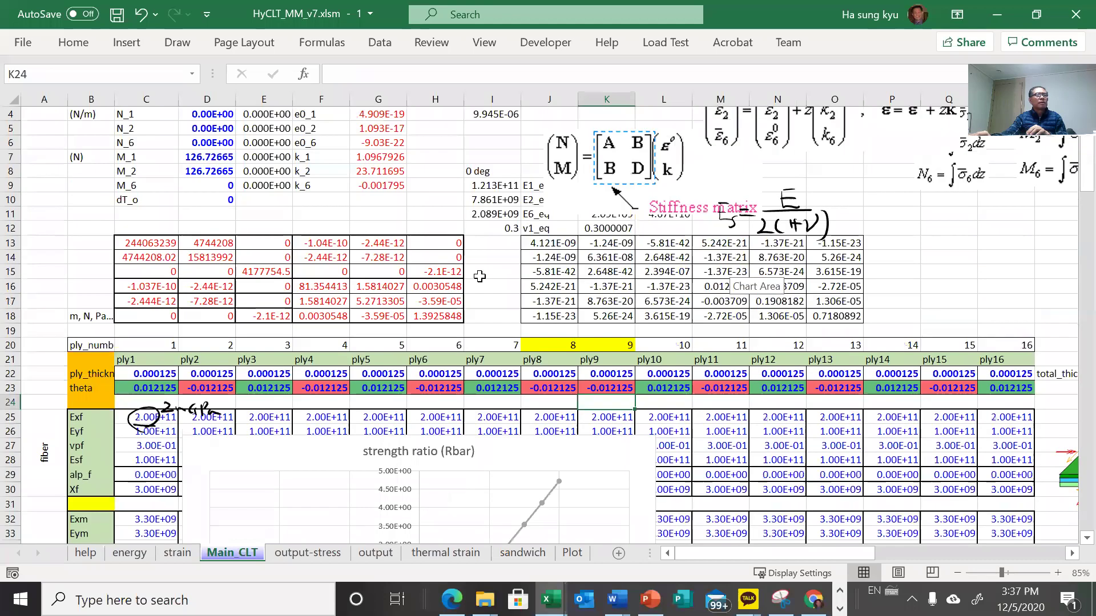
pyautogui.scroll(1, 479, 276)
pyautogui.scroll(-2, 703, 494)
pyautogui.moveTo(742, 554); pyautogui.dragTo(834, 553)
pyautogui.scroll(2, 736, 251)
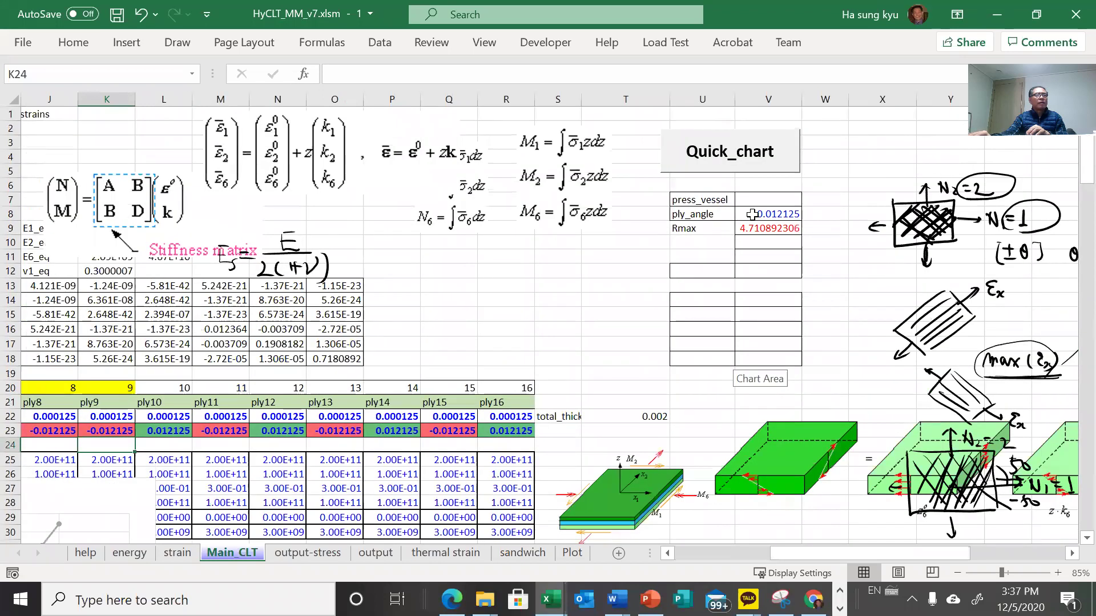
pyautogui.click(720, 162)
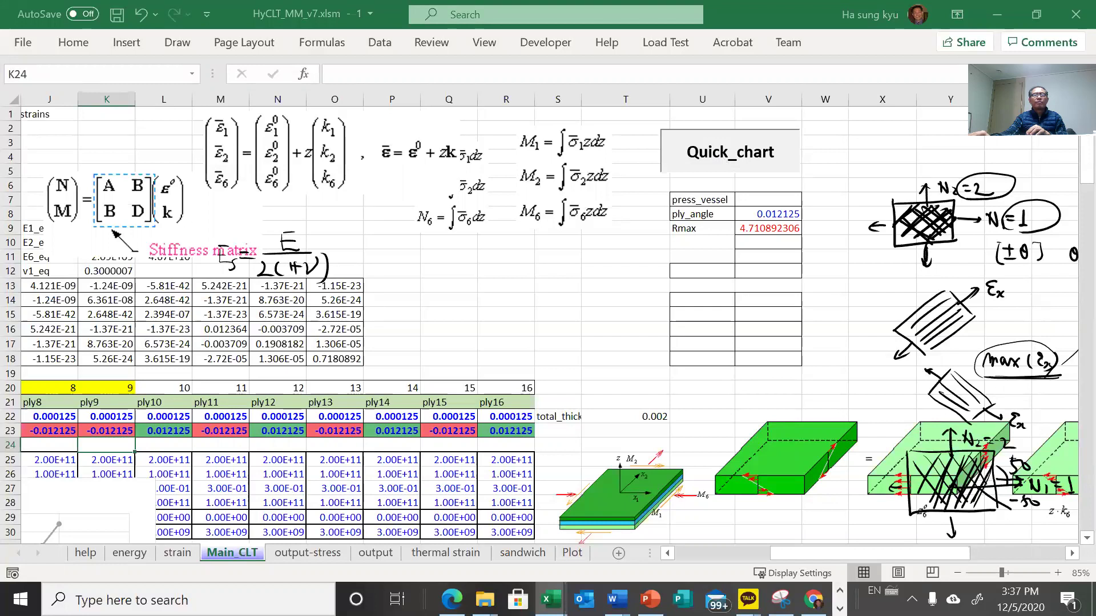
pyautogui.press('BackSpace')
pyautogui.write('0')
pyautogui.moveTo(380, 302); pyautogui.dragTo(355, 304)
pyautogui.write('90')
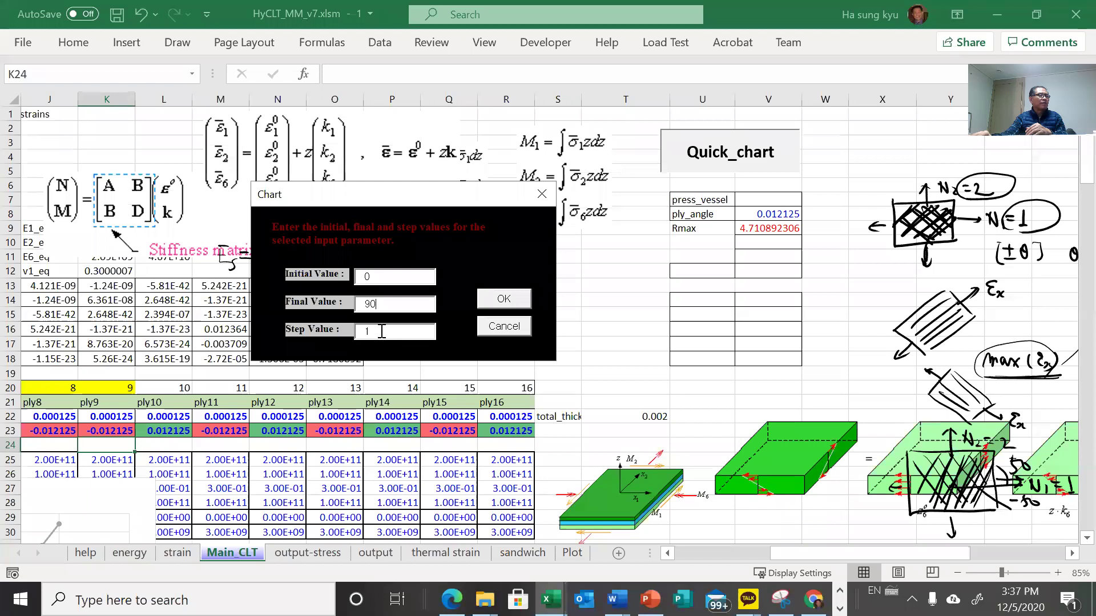
pyautogui.click(504, 301)
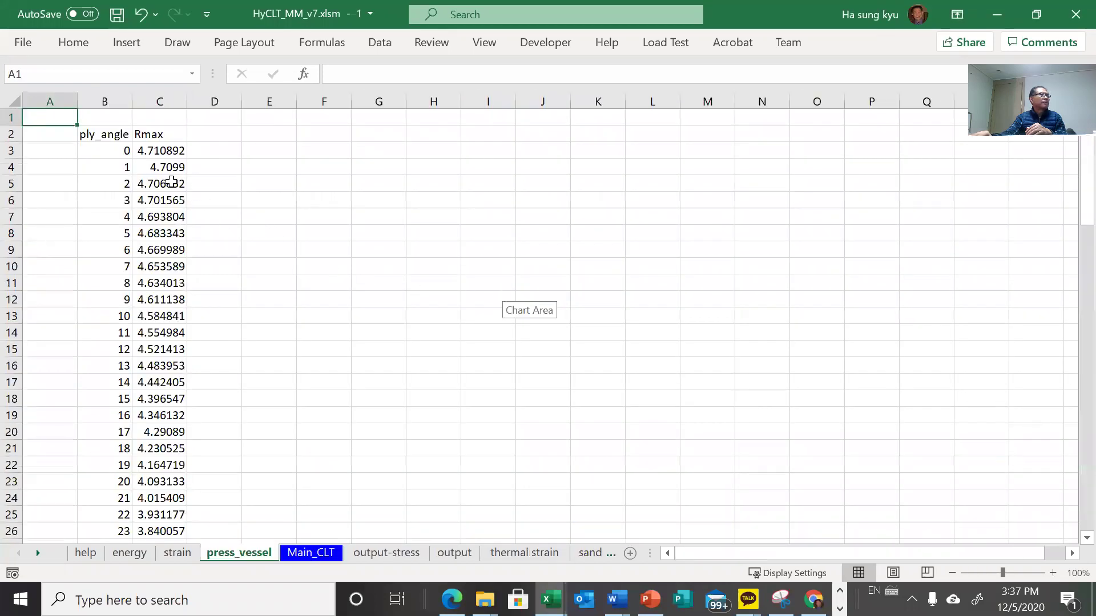
# - Insert a scatter chart of the ply_angle and Rmax data in B2:C93 and place it beside the data
pyautogui.click(107, 151)
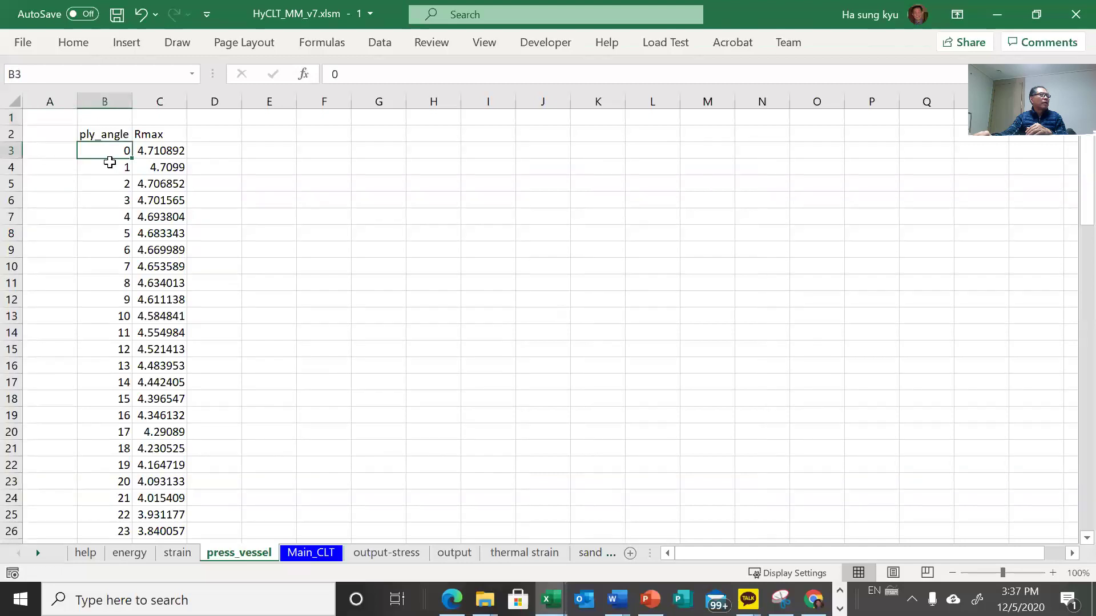
pyautogui.click(155, 153)
pyautogui.click(152, 179)
pyautogui.click(114, 143)
pyautogui.moveTo(114, 141); pyautogui.dragTo(169, 181)
pyautogui.scroll(-3, 170, 351)
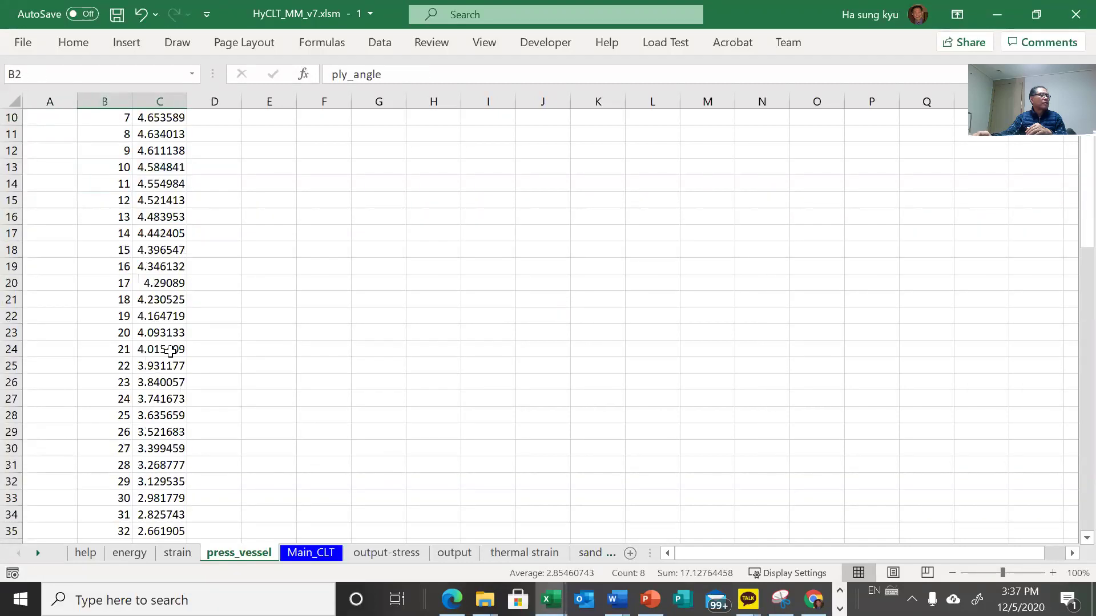
pyautogui.scroll(-20, 171, 351)
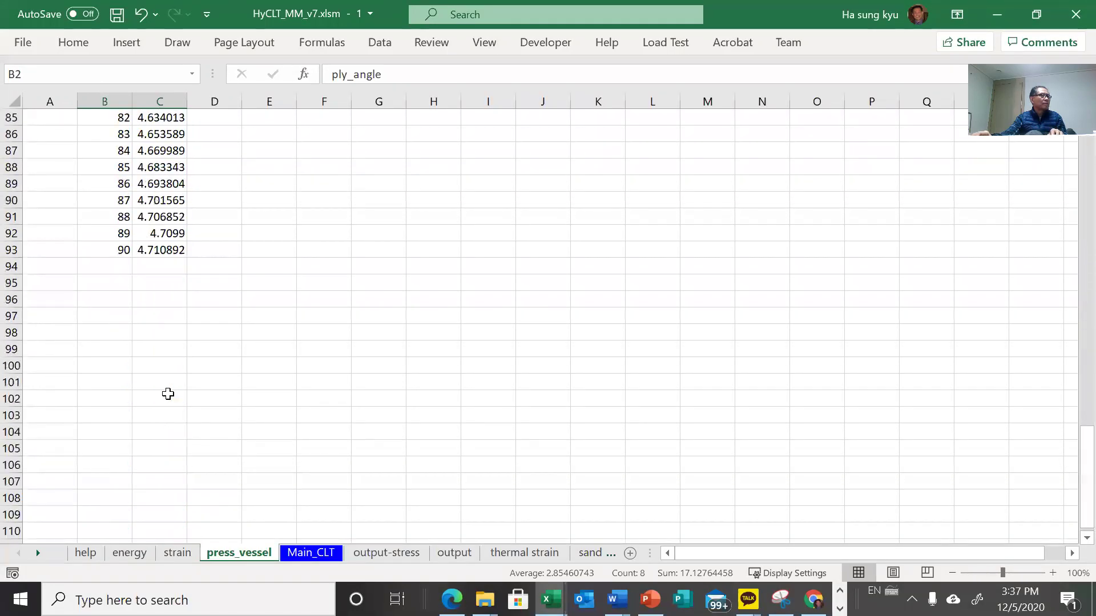
pyautogui.scroll(2, 159, 386)
pyautogui.keyDown('shift'); pyautogui.click(147, 348); pyautogui.keyUp('shift')
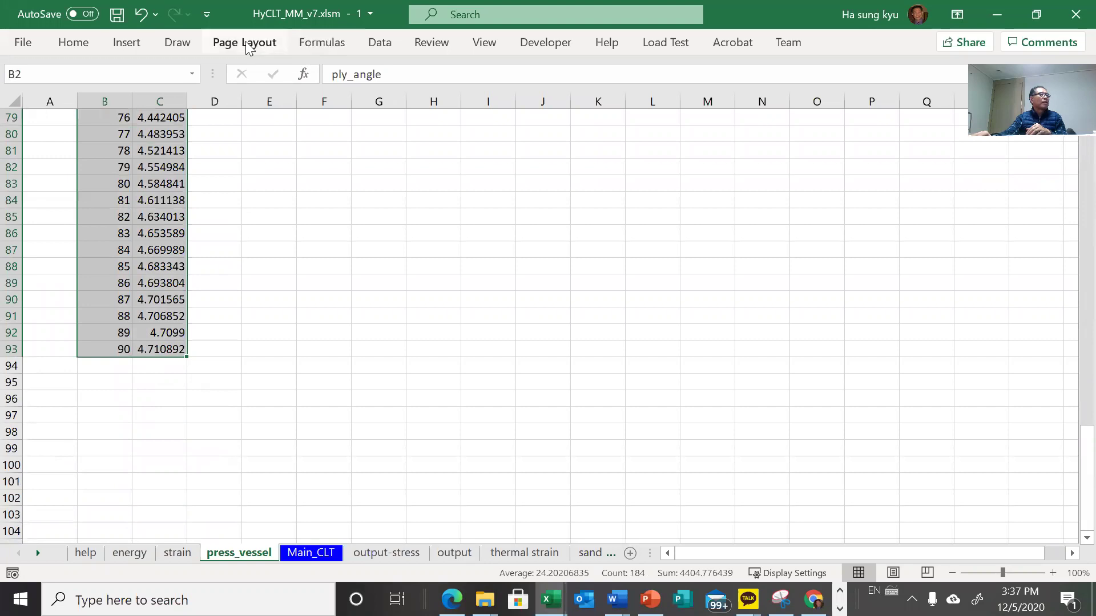
pyautogui.click(135, 43)
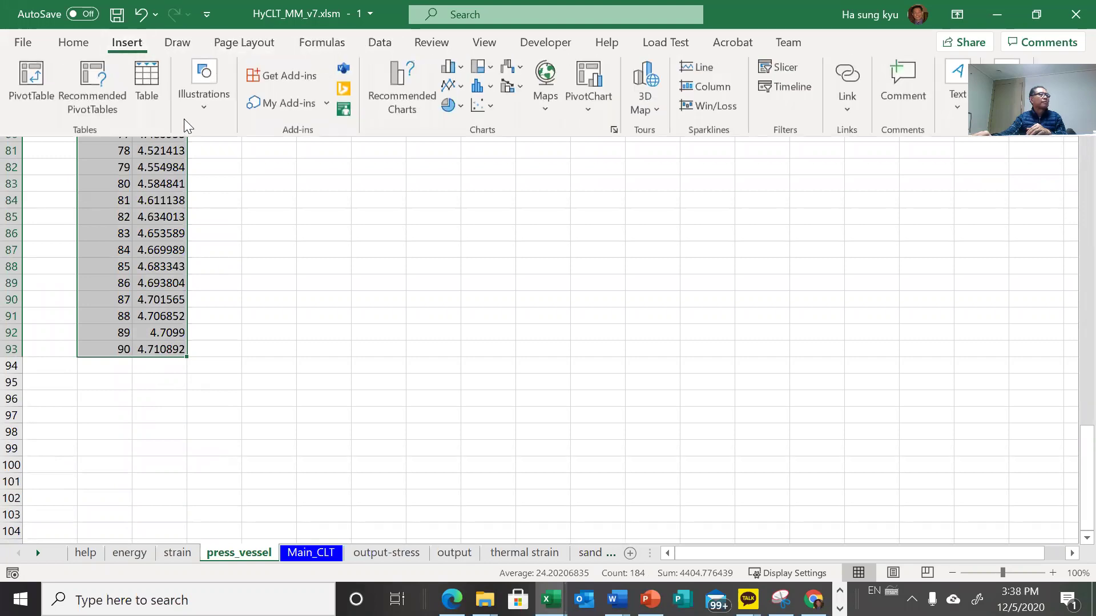
pyautogui.click(482, 107)
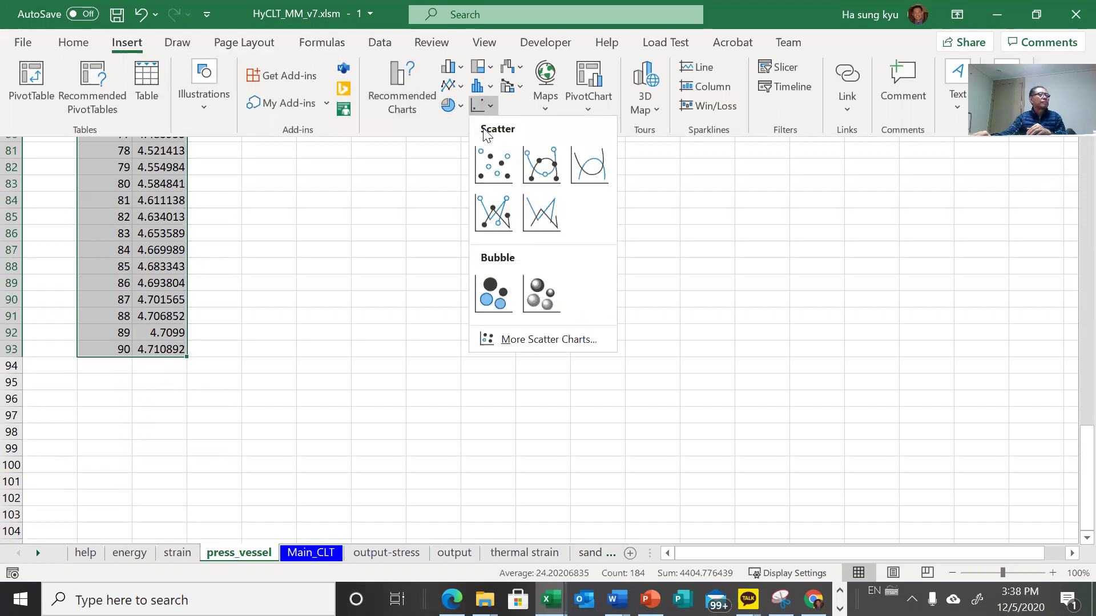
pyautogui.click(494, 197)
pyautogui.moveTo(463, 203); pyautogui.dragTo(343, 157)
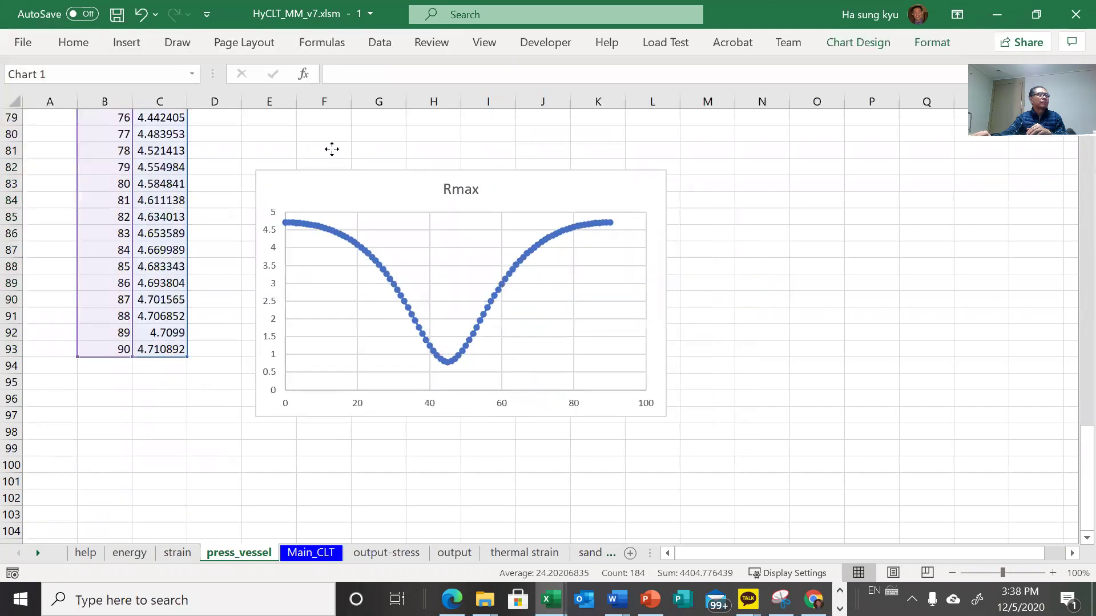
# - Set the major unit of the Rmax chart's horizontal axis to 5 and move the chart higher on the sheet
pyautogui.click(386, 384)
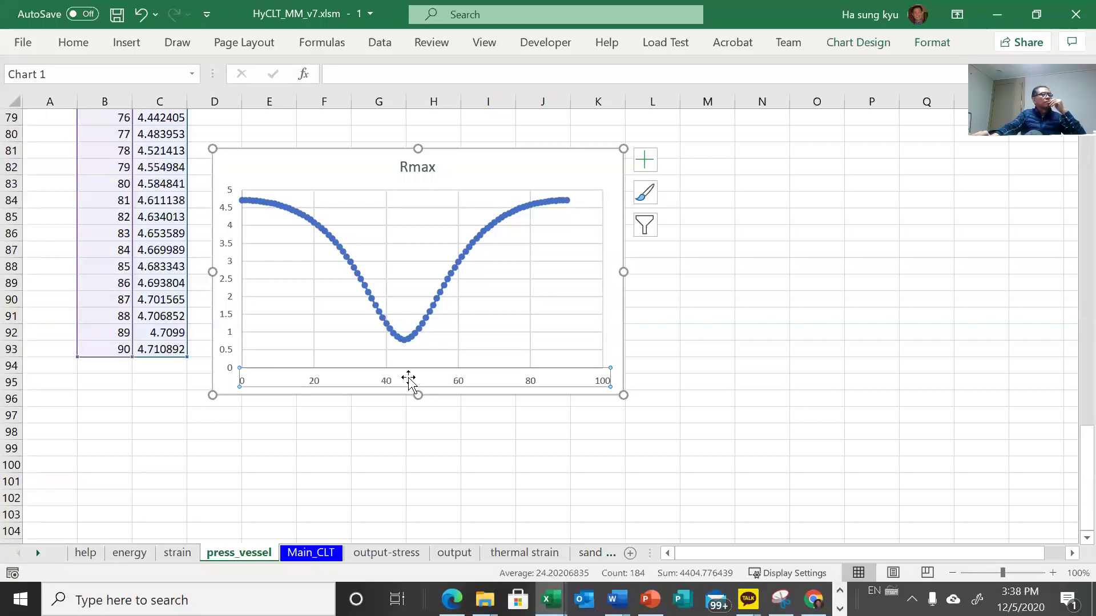
pyautogui.scroll(2, 379, 443)
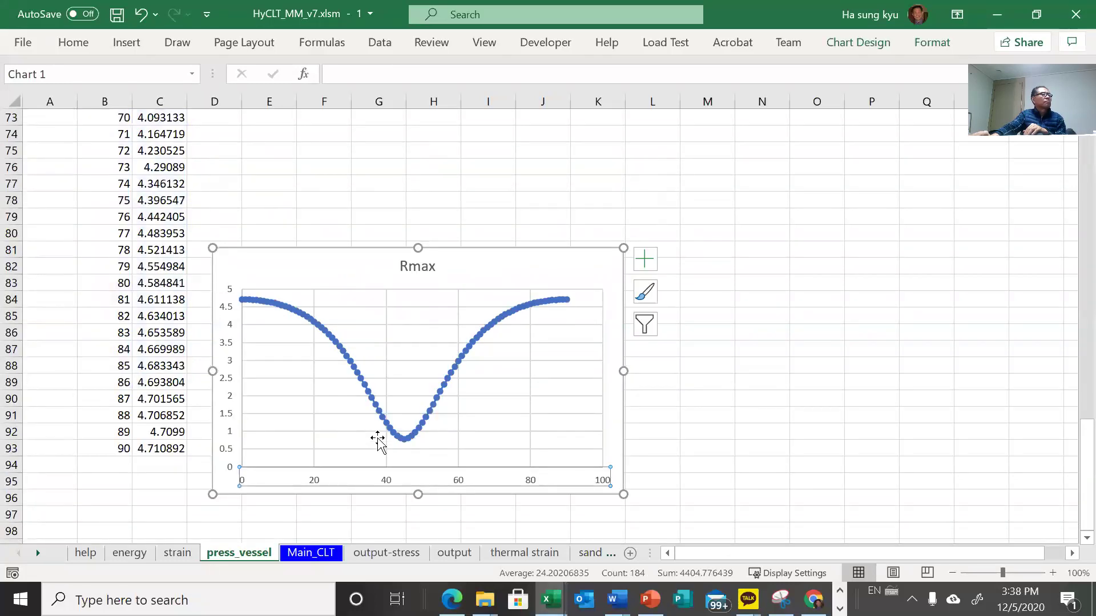
pyautogui.doubleClick(378, 472)
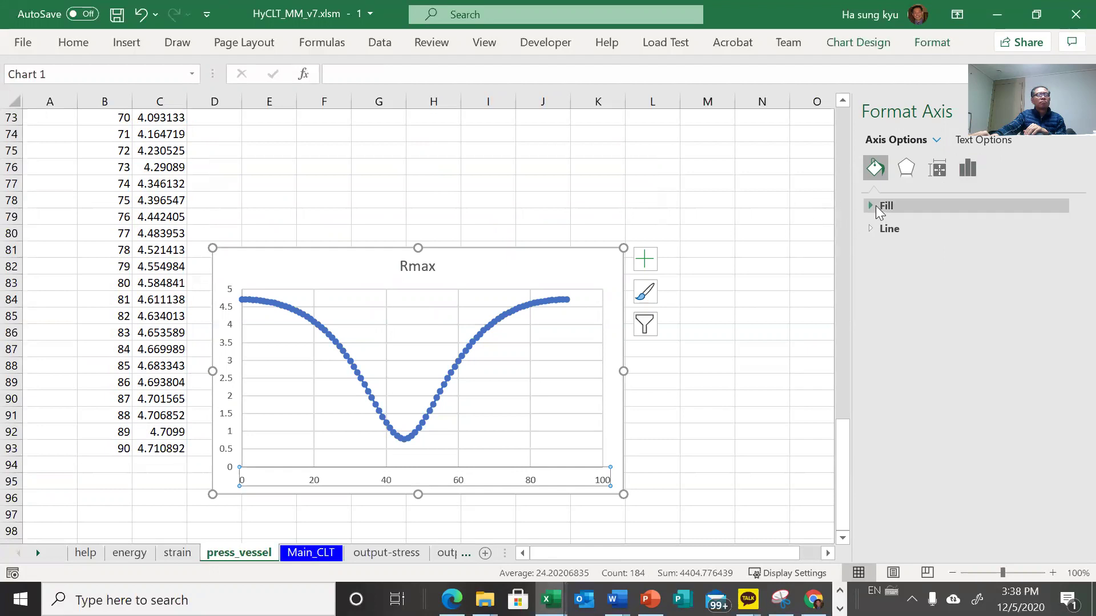
pyautogui.click(817, 184)
pyautogui.click(533, 481)
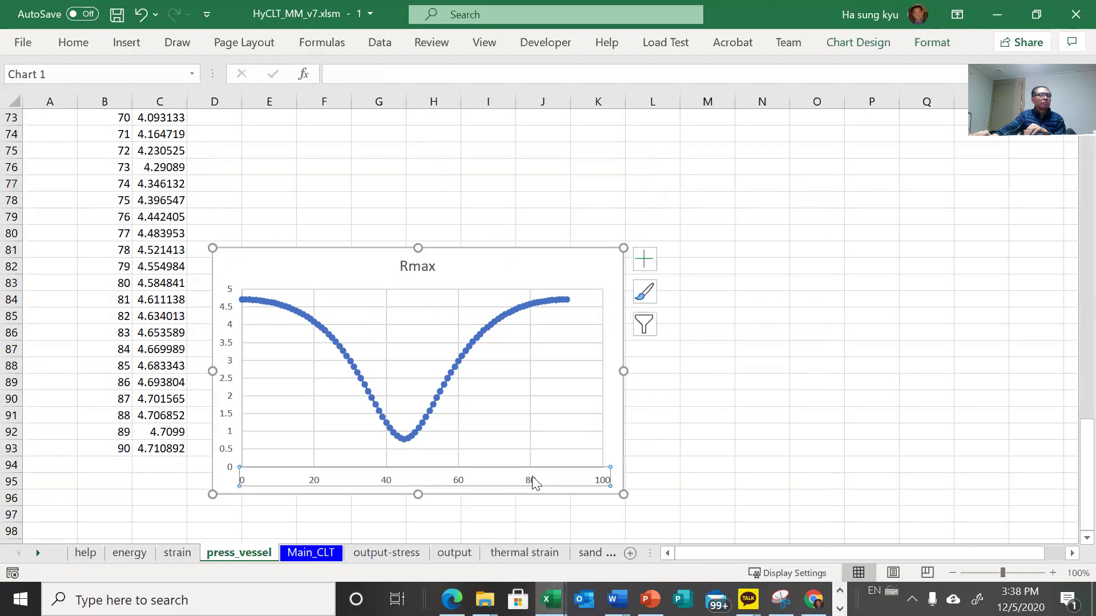
pyautogui.doubleClick(533, 481)
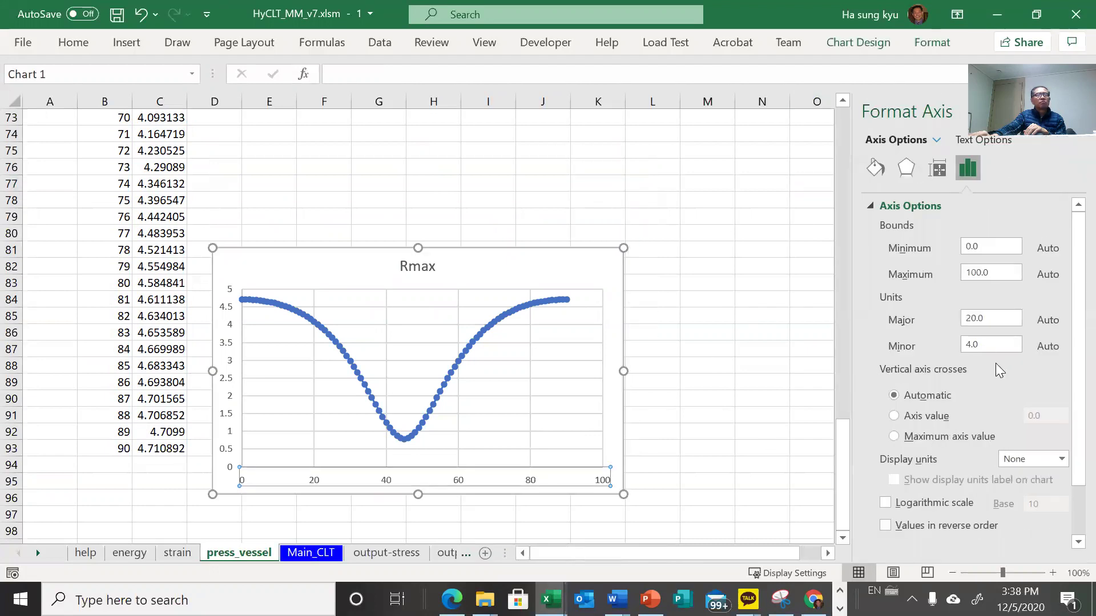
pyautogui.doubleClick(991, 318)
pyautogui.write('5')
pyautogui.press('Return')
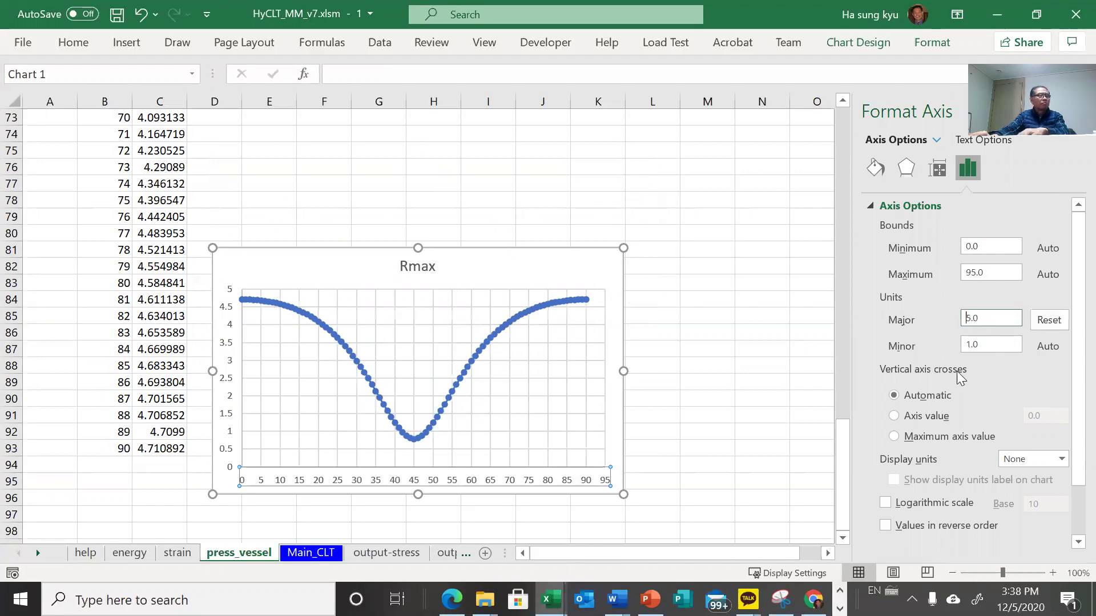
pyautogui.click(758, 388)
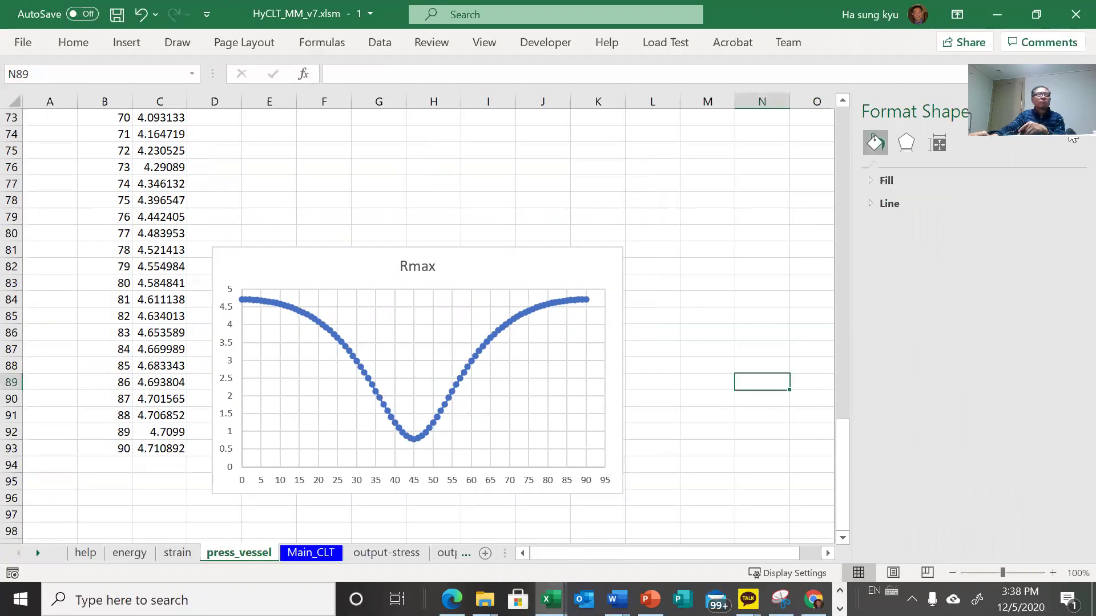
pyautogui.click(1083, 111)
pyautogui.click(759, 300)
pyautogui.click(758, 262)
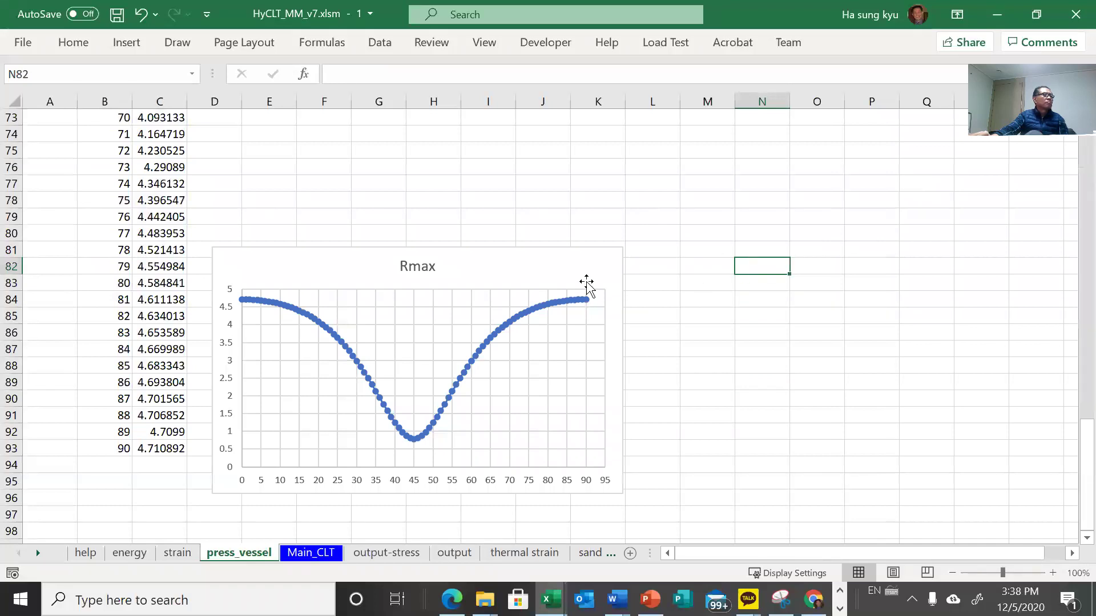
pyautogui.moveTo(535, 268); pyautogui.dragTo(513, 183)
pyautogui.scroll(3, 521, 264)
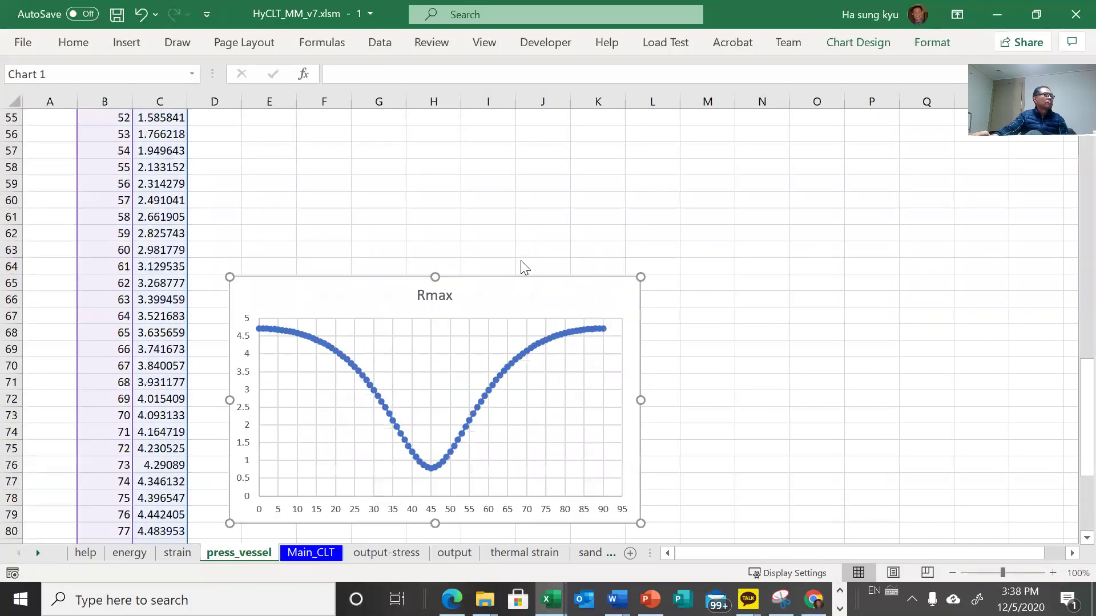
# - Set the moment loads M_1 and M_2 on the Main_CLT sheet to 0
pyautogui.click(327, 554)
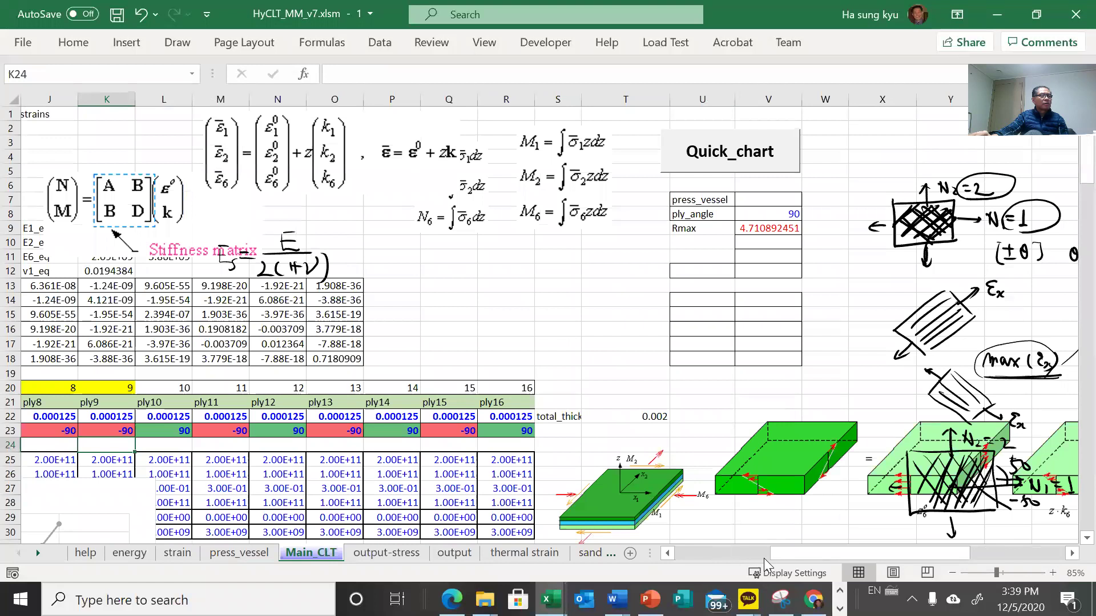
pyautogui.moveTo(788, 549); pyautogui.dragTo(666, 551)
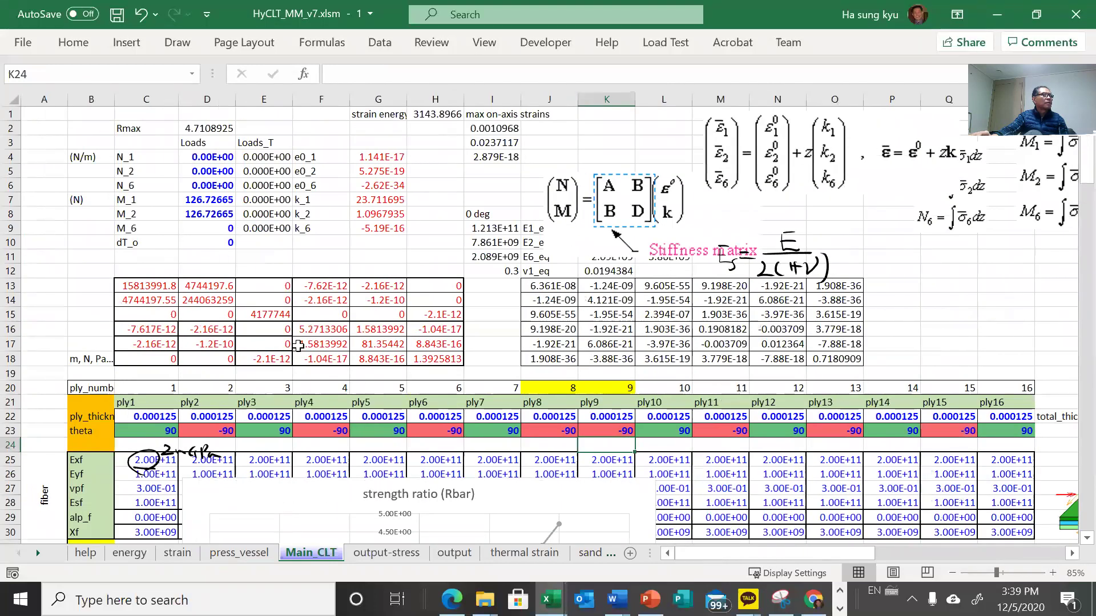
pyautogui.click(214, 201)
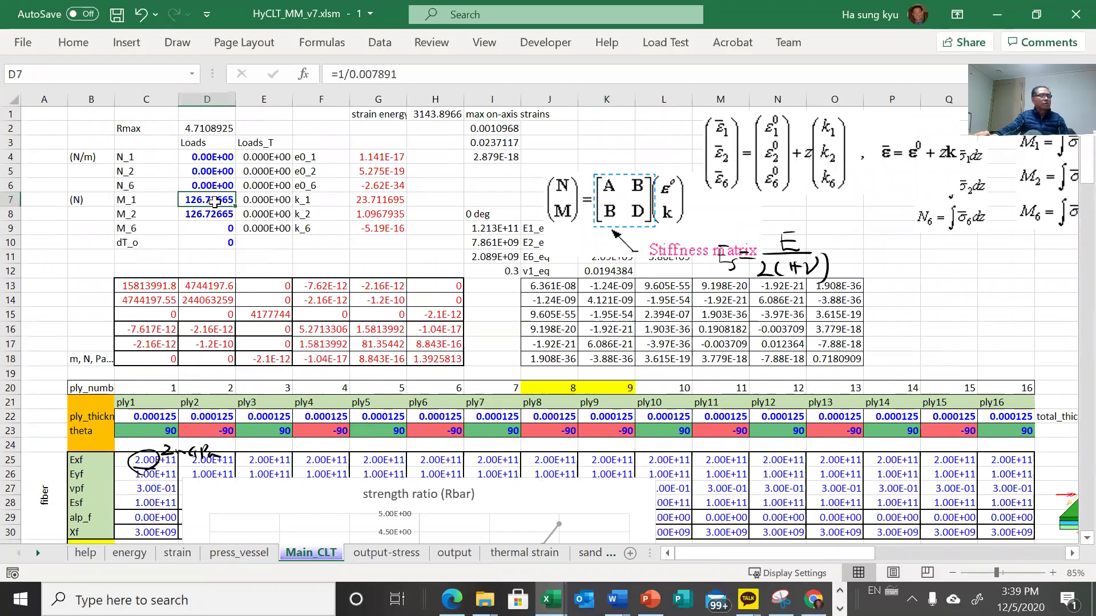
pyautogui.write('0')
pyautogui.press('Return')
pyautogui.write('0')
pyautogui.press('Return')
# - Set the in-plane load N_1 to 1 and N_2 to 2
pyautogui.press('Up')
pyautogui.press('Up')
pyautogui.press('Up')
pyautogui.press('Up')
pyautogui.press('Up')
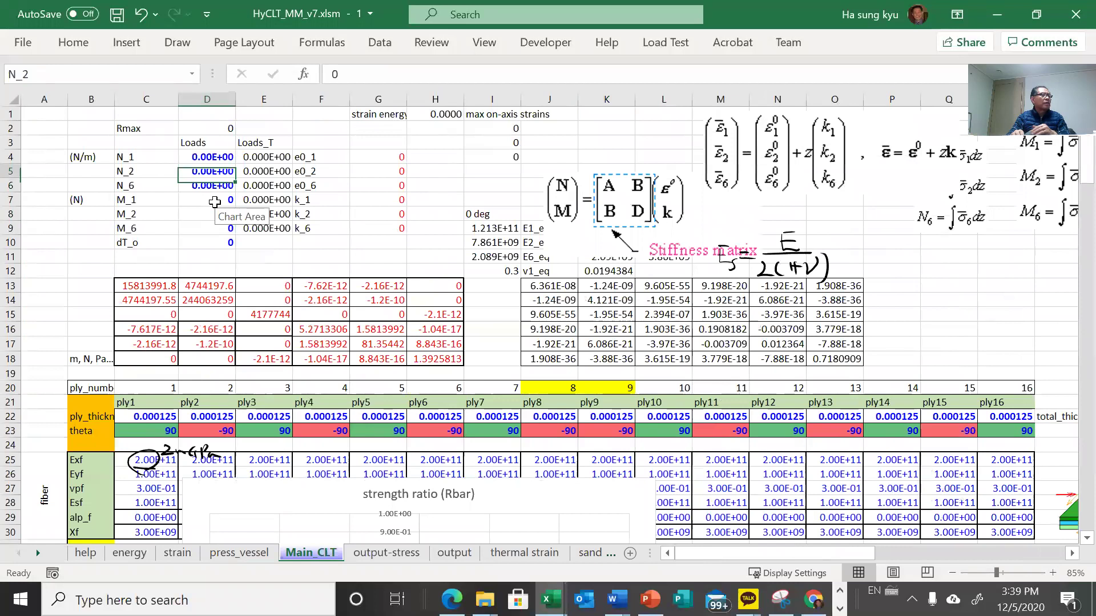
pyautogui.write('1')
pyautogui.press('Return')
pyautogui.write('2')
pyautogui.press('Return')
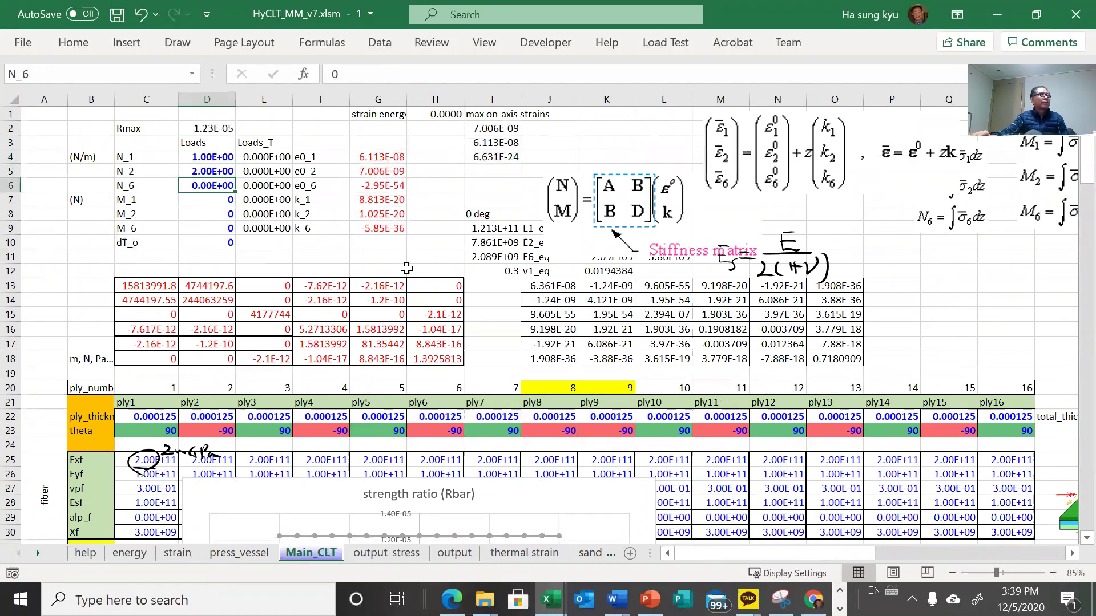
# - Rerun Quick_chart with ply_angle from 0 to 90 in steps of 1 and move the Rmax chart up the sheet
pyautogui.moveTo(759, 553); pyautogui.dragTo(831, 550)
pyautogui.click(891, 162)
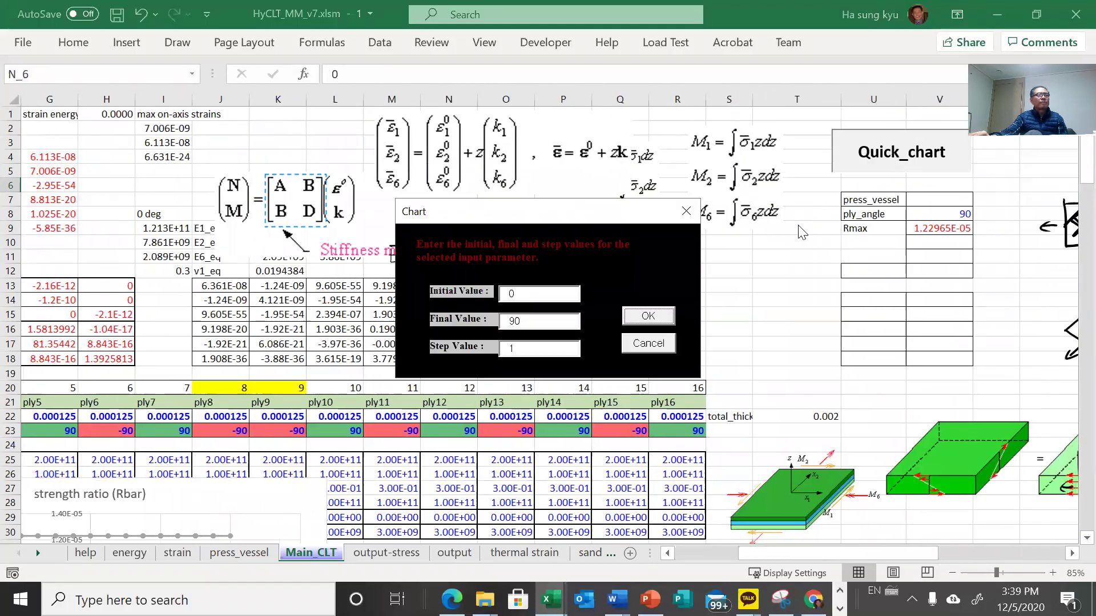
pyautogui.click(659, 323)
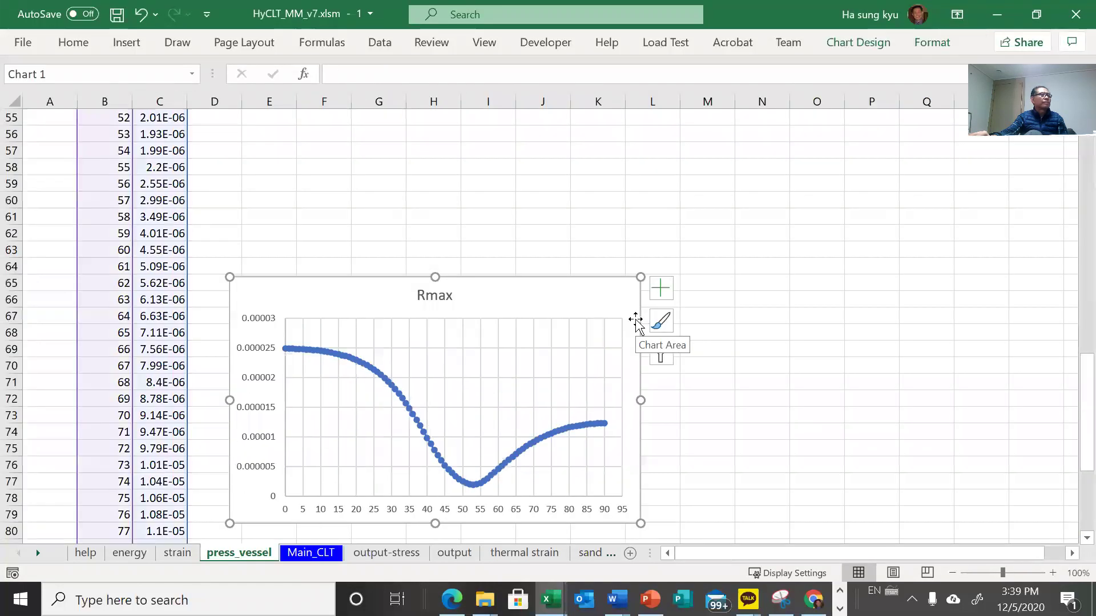
pyautogui.moveTo(488, 282); pyautogui.dragTo(486, 154)
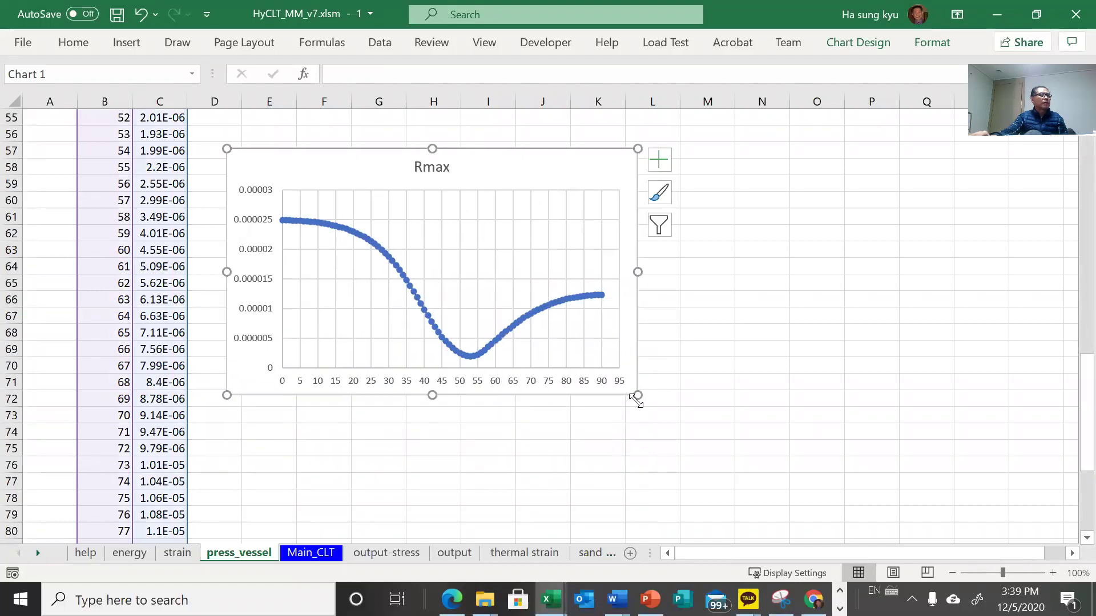
# - Enlarge the Rmax chart slightly on the press_vessel sheet and check the N_1 and N_2 load cells on the Main_CLT sheet
pyautogui.moveTo(637, 395); pyautogui.dragTo(663, 423)
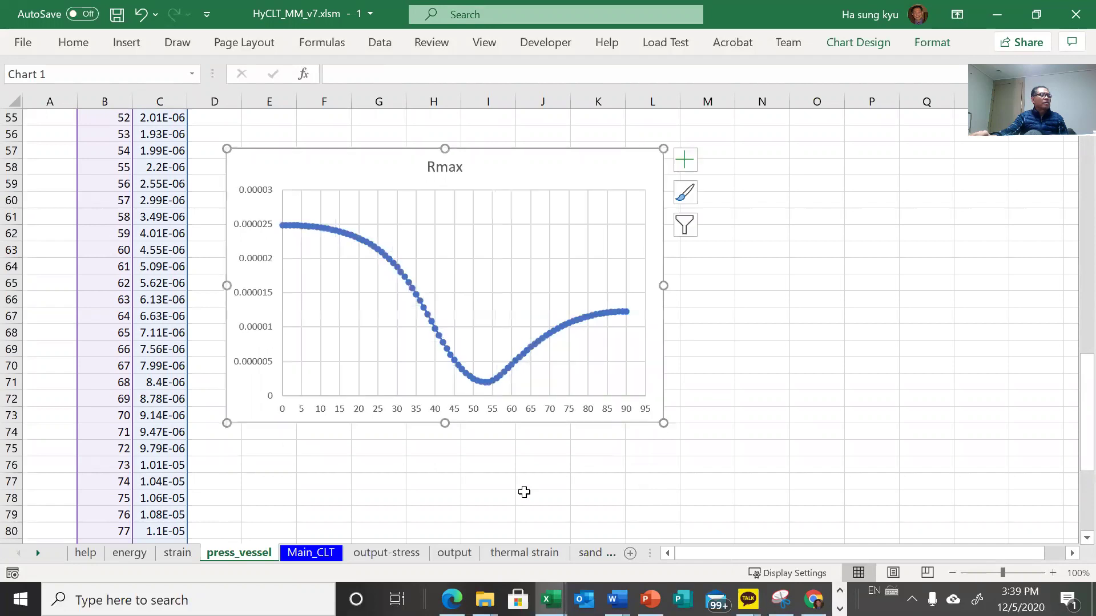
pyautogui.click(302, 551)
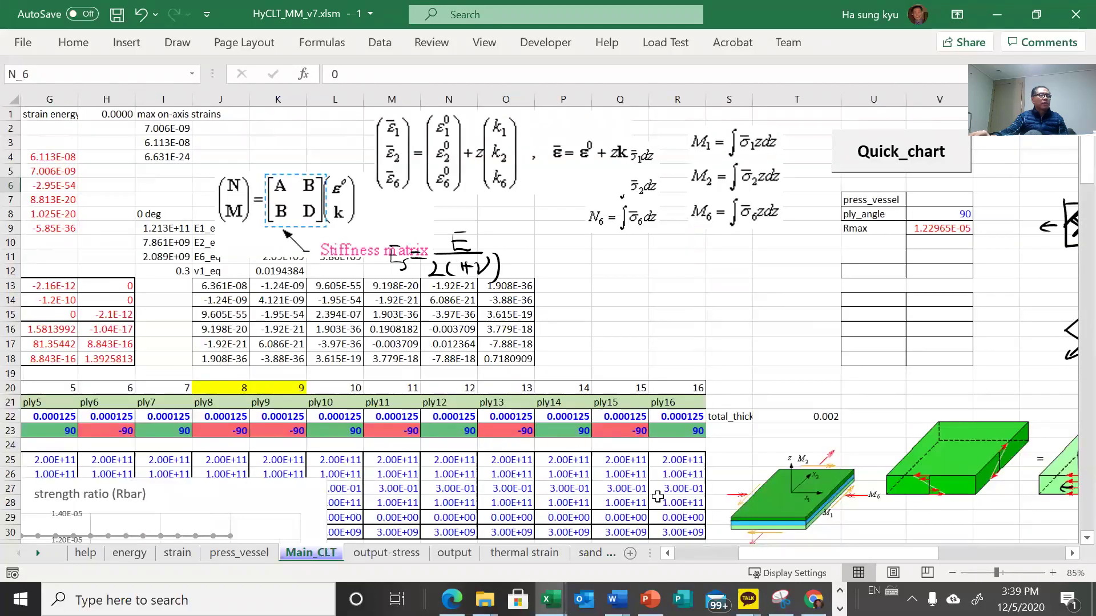
pyautogui.moveTo(748, 555); pyautogui.dragTo(660, 551)
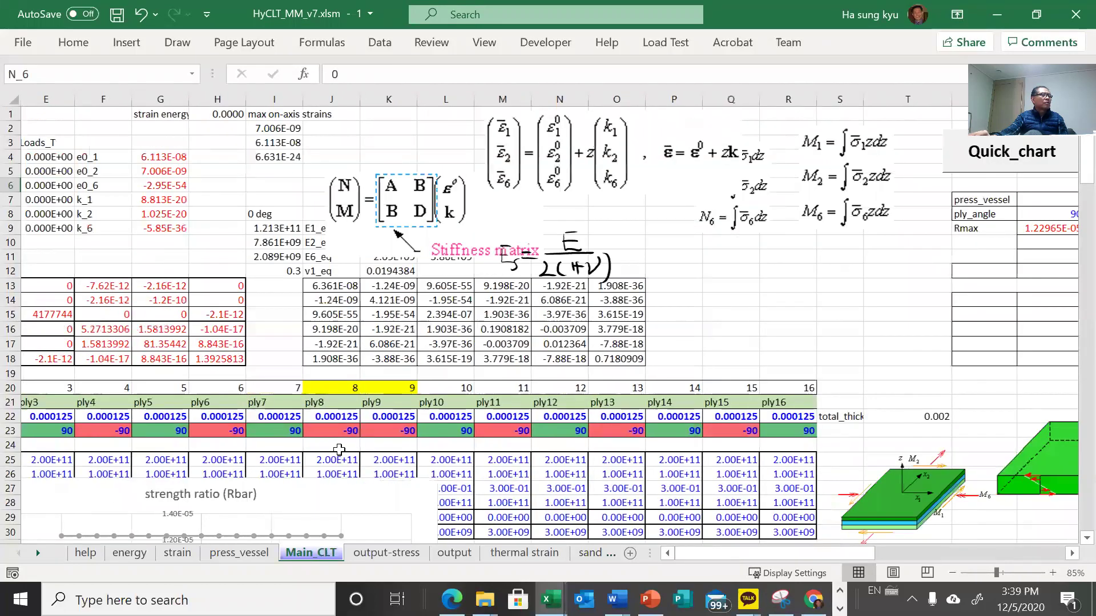
pyautogui.moveTo(211, 158); pyautogui.dragTo(213, 172)
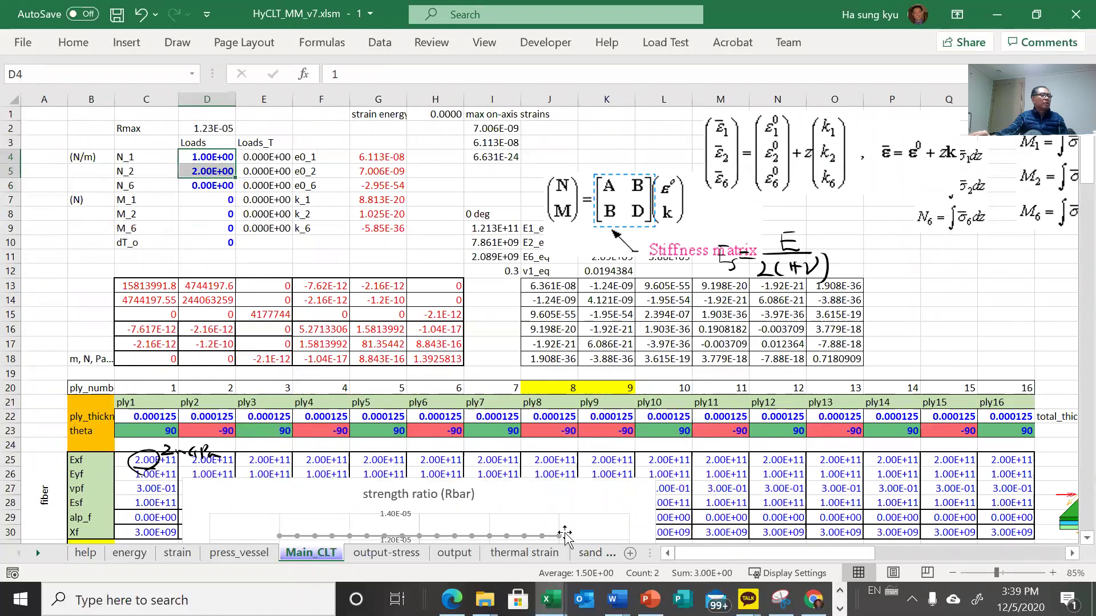
# - Switch to PowerPoint to review the pressure-vessel slide's N1 and N2 load derivation, and return to the Excel workbook
pyautogui.click(650, 599)
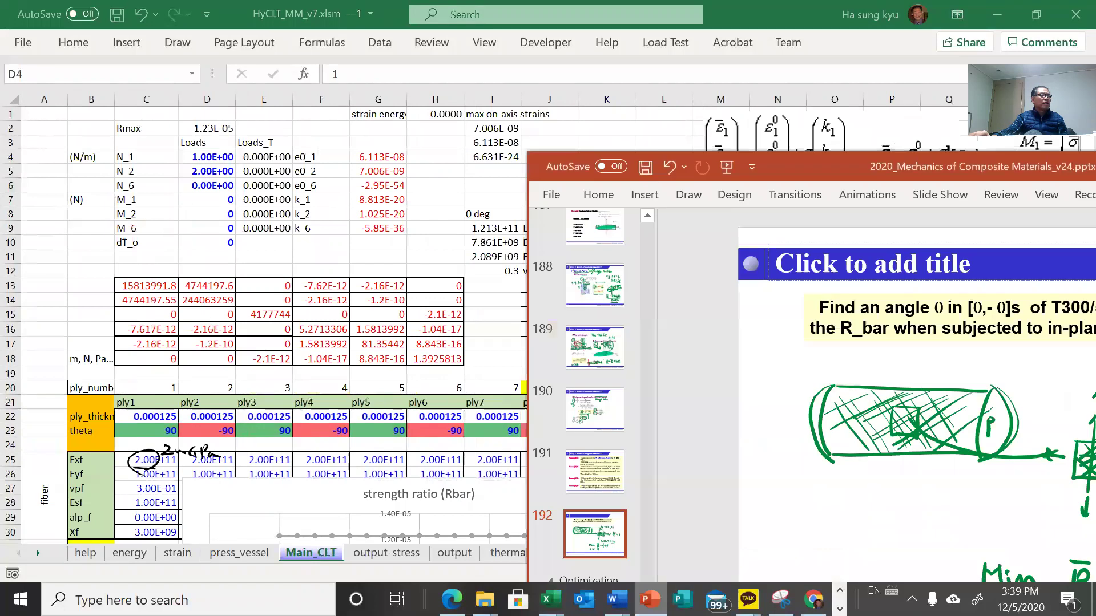
pyautogui.moveTo(786, 160); pyautogui.dragTo(292, 97)
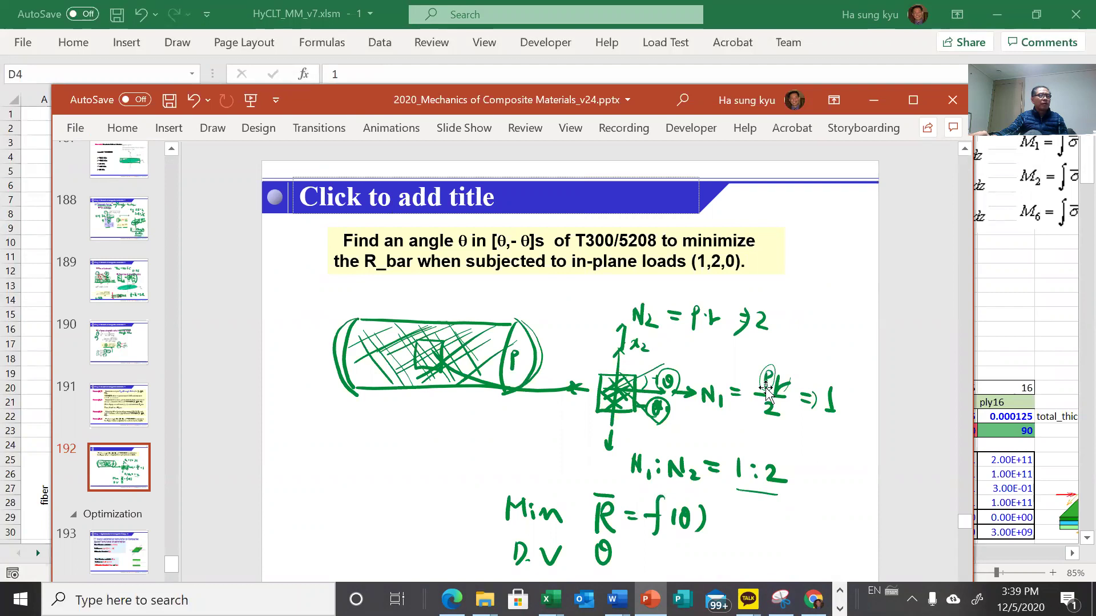
pyautogui.moveTo(775, 388); pyautogui.dragTo(786, 393)
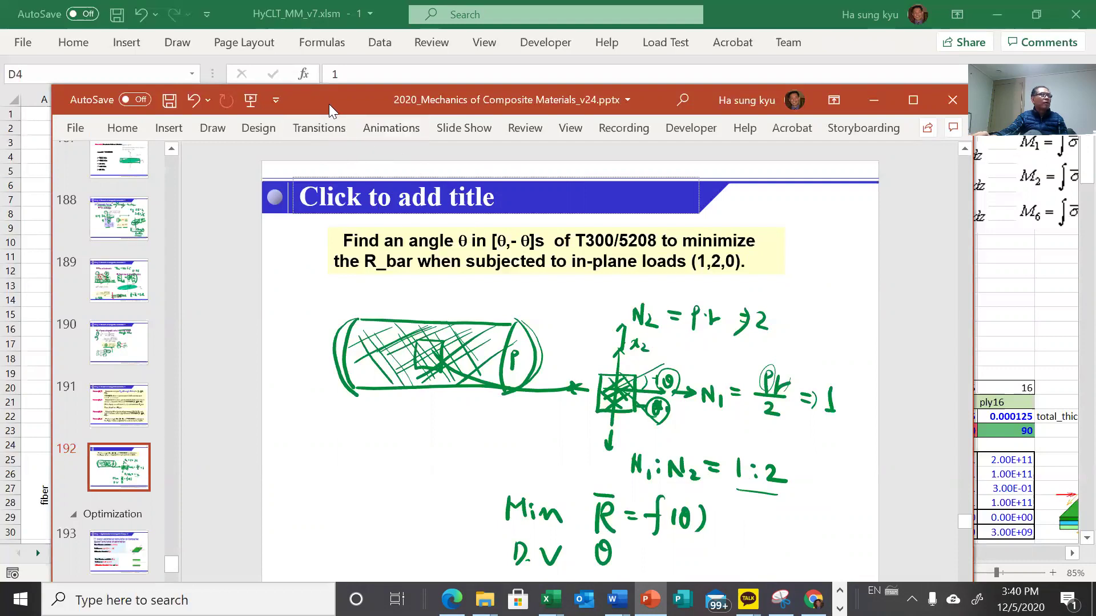
pyautogui.moveTo(329, 104); pyautogui.dragTo(645, 158)
pyautogui.click(234, 180)
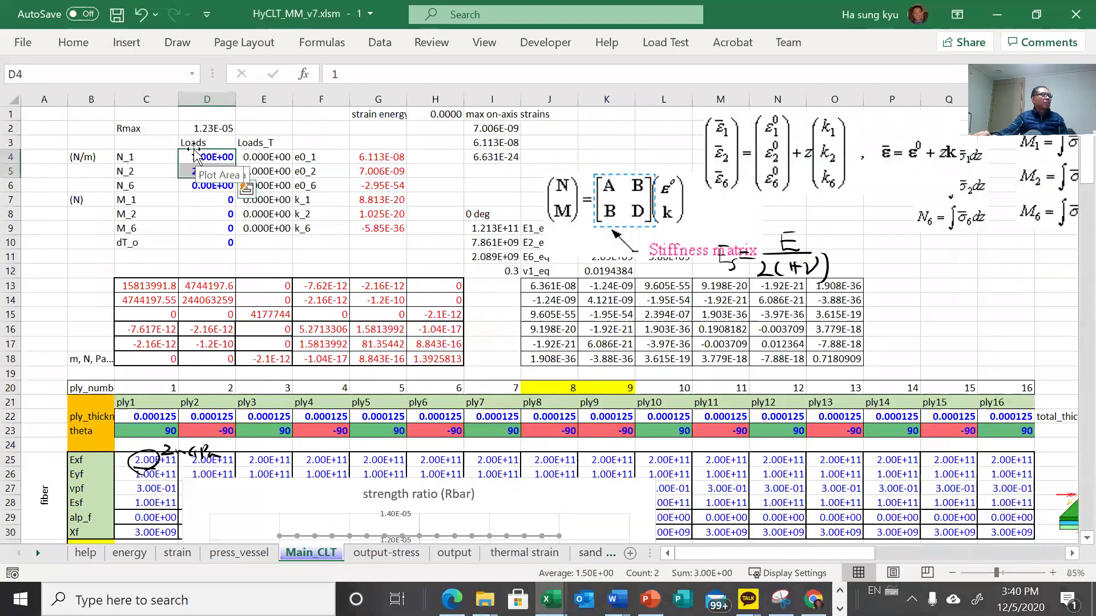
# - Set ply_angle to 45 on the Main_CLT sheet and check the linked Rmax cell
pyautogui.click(913, 331)
pyautogui.keyDown('ctrl'); pyautogui.scroll(-1, 916, 331); pyautogui.keyUp('ctrl')
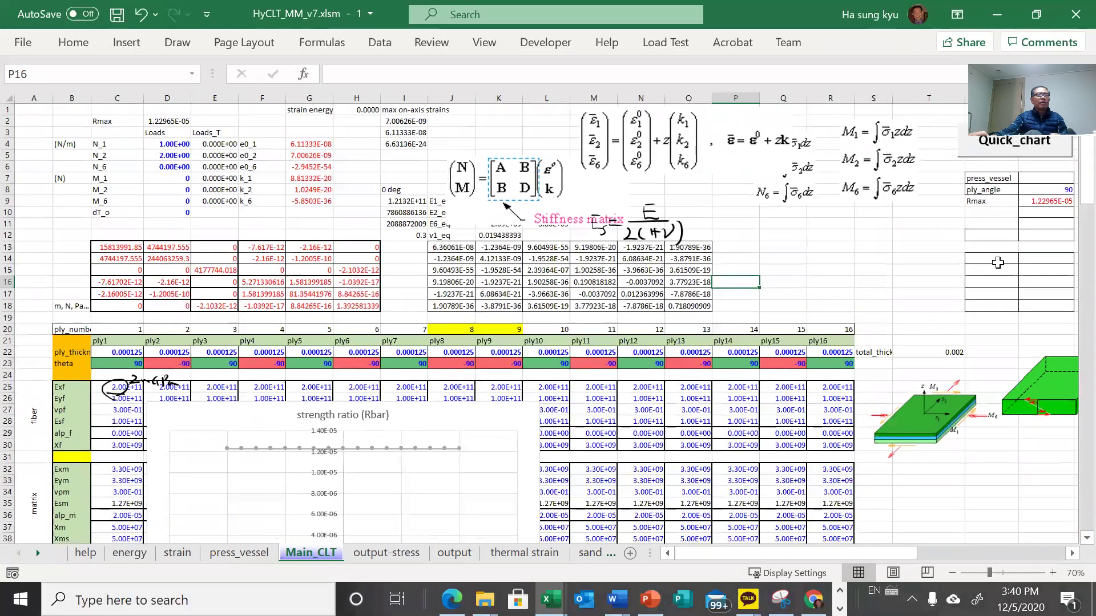
pyautogui.click(1037, 192)
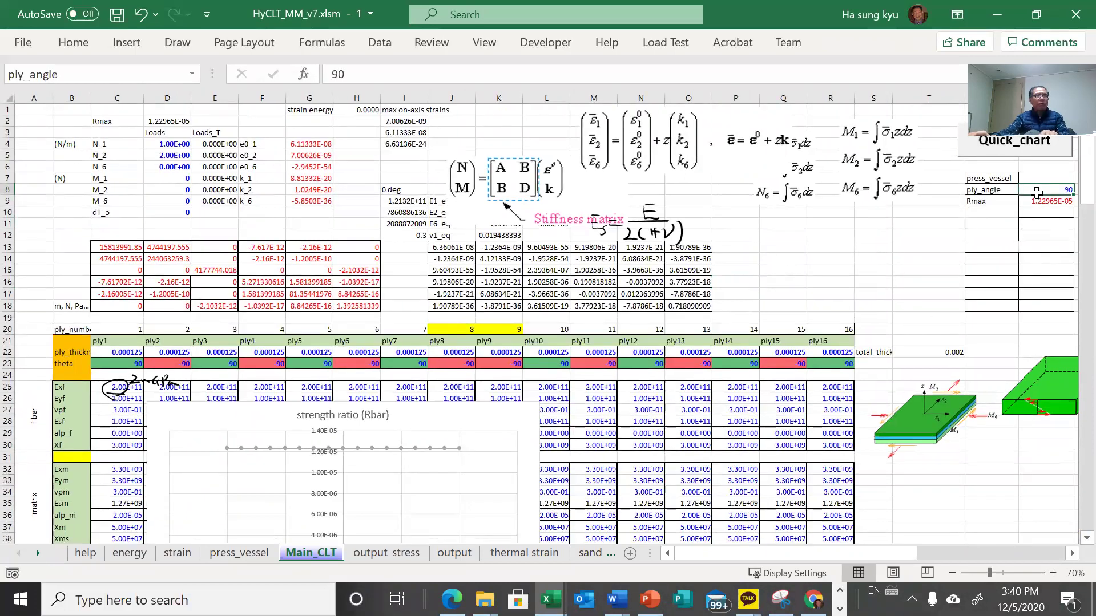
pyautogui.write('45')
pyautogui.click(887, 301)
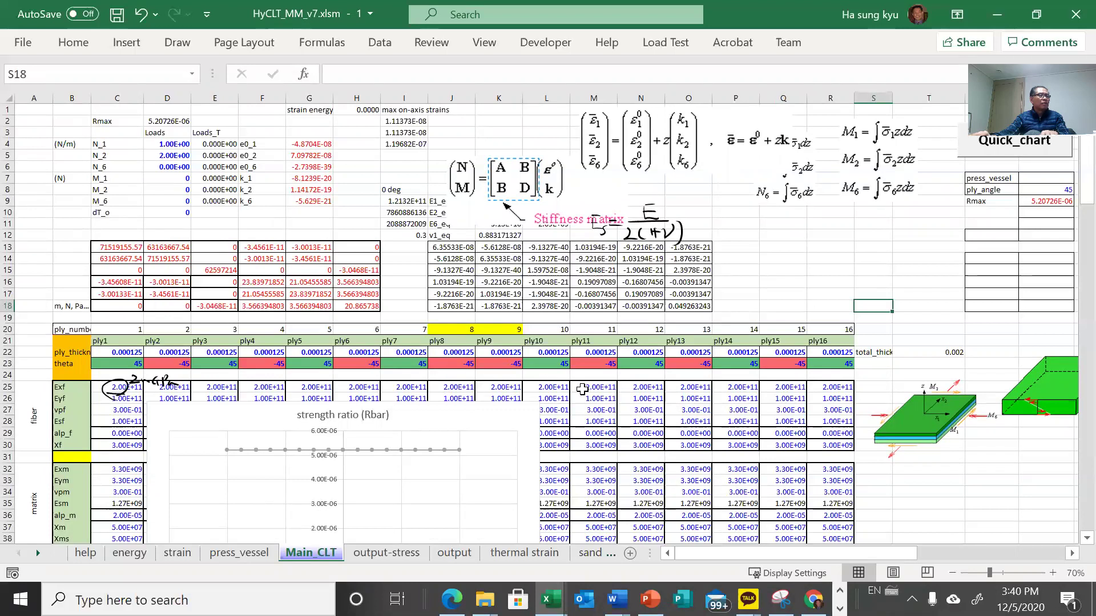
pyautogui.click(1050, 202)
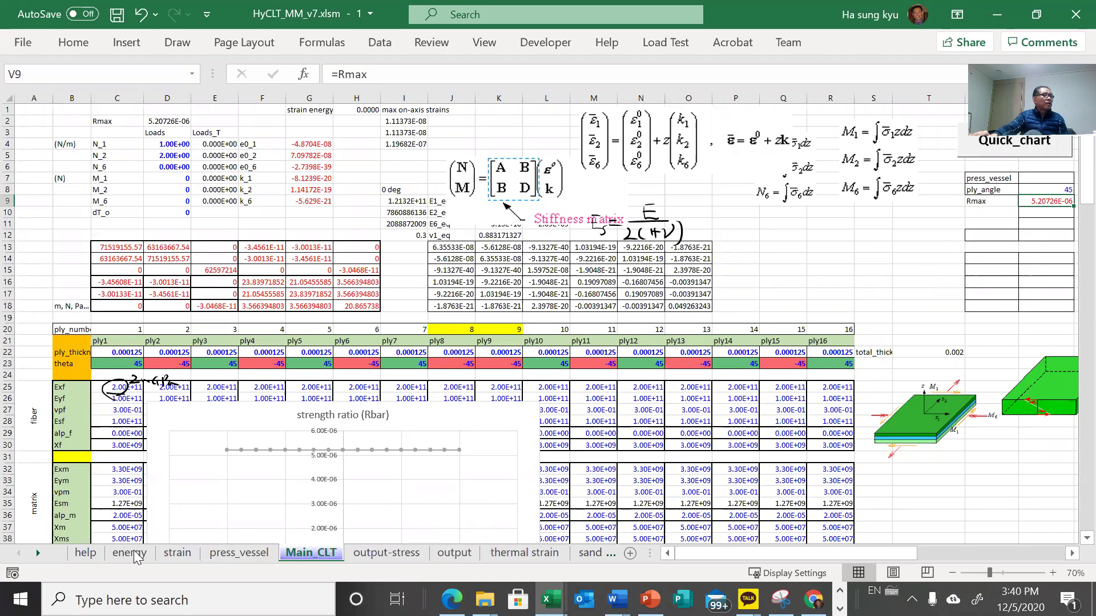
# - Read the minimum point of the Rmax curve on the press_vessel sheet and look over the data table beside it
pyautogui.click(221, 554)
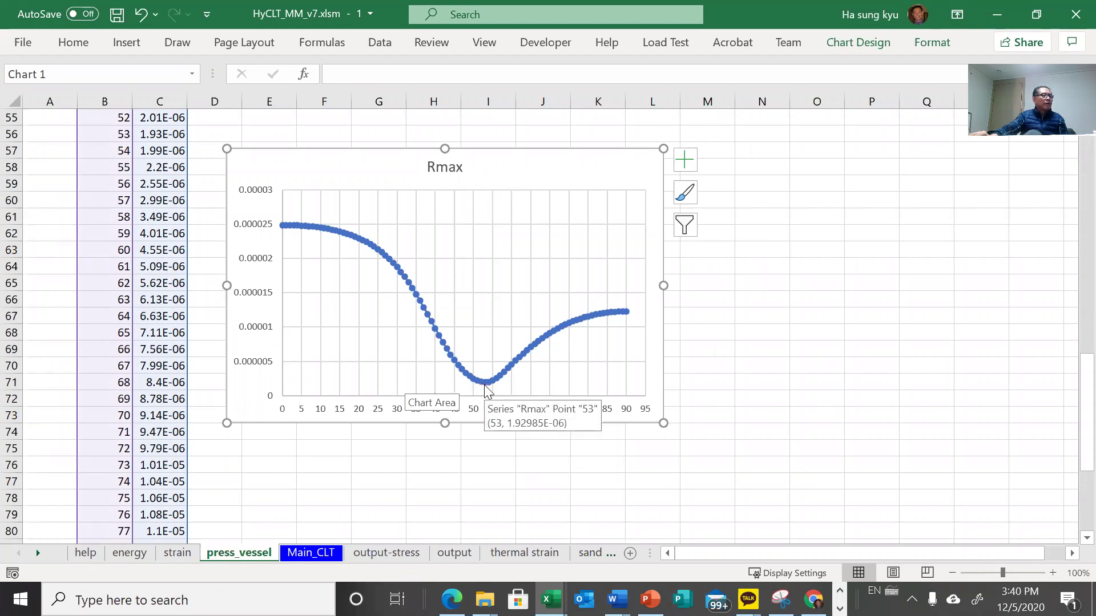
pyautogui.moveTo(487, 392)
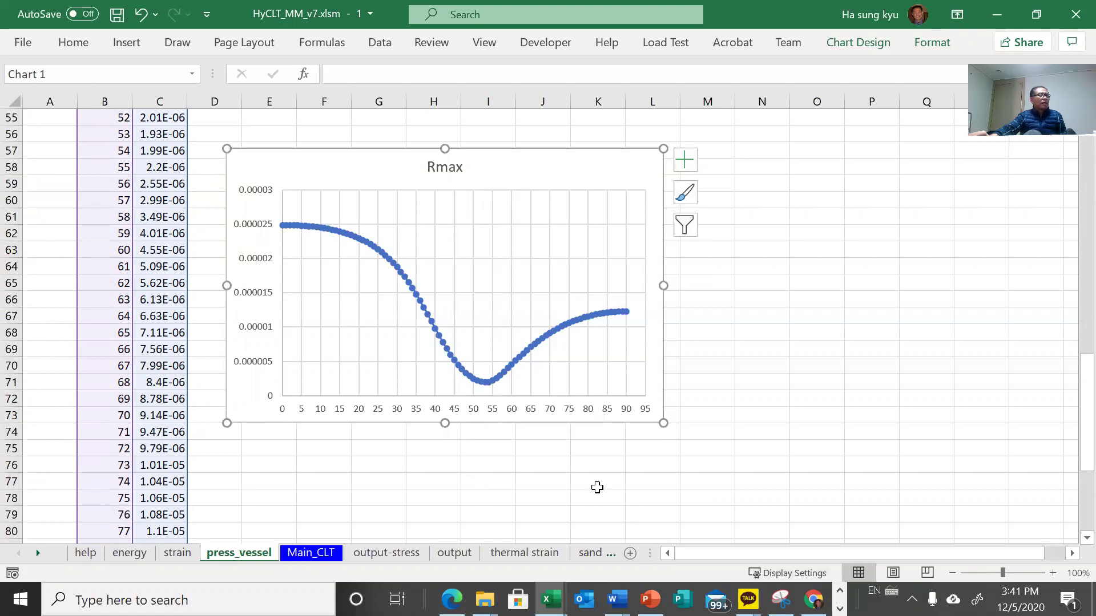
pyautogui.scroll(2, 577, 474)
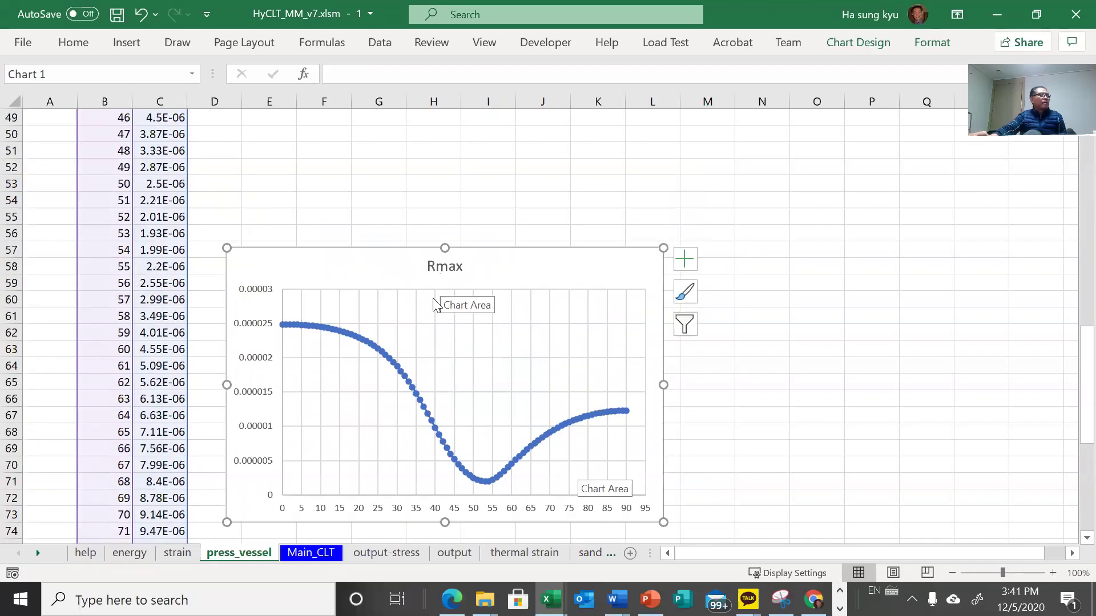
pyautogui.scroll(1, 374, 361)
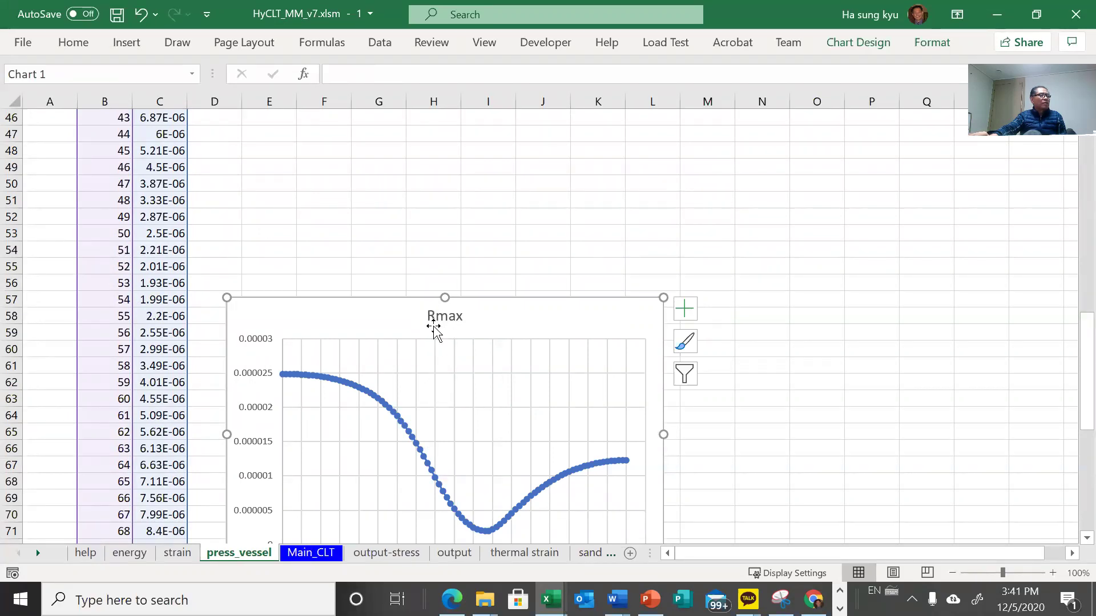
# - Review the Main_CLT calculation rows from the ply properties down to the on-axis stress and strain blocks
pyautogui.click(326, 558)
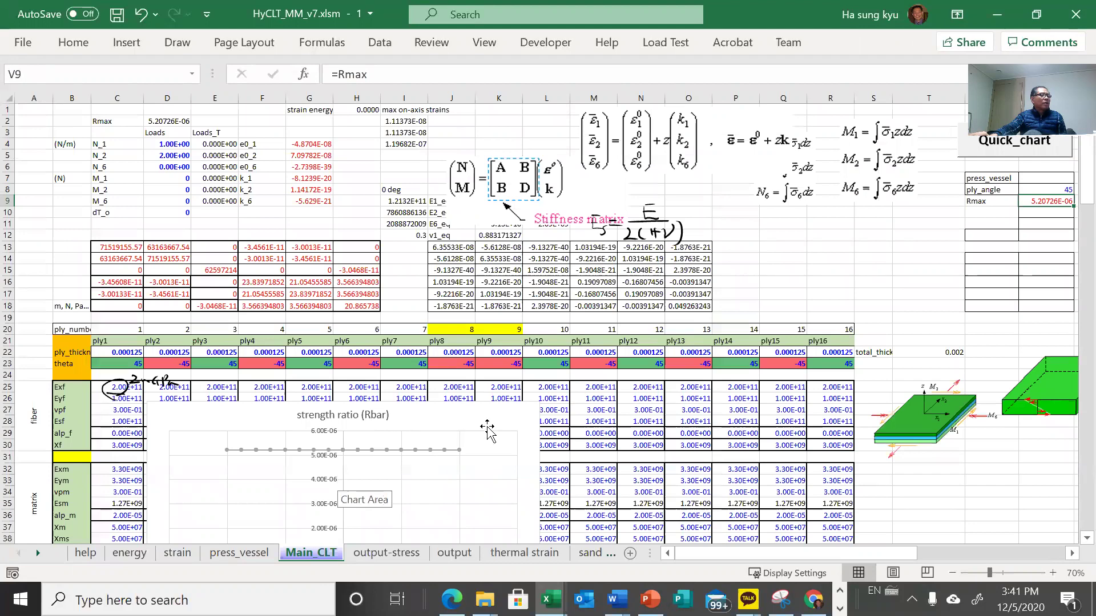
pyautogui.scroll(-4, 488, 435)
pyautogui.scroll(-8, 488, 435)
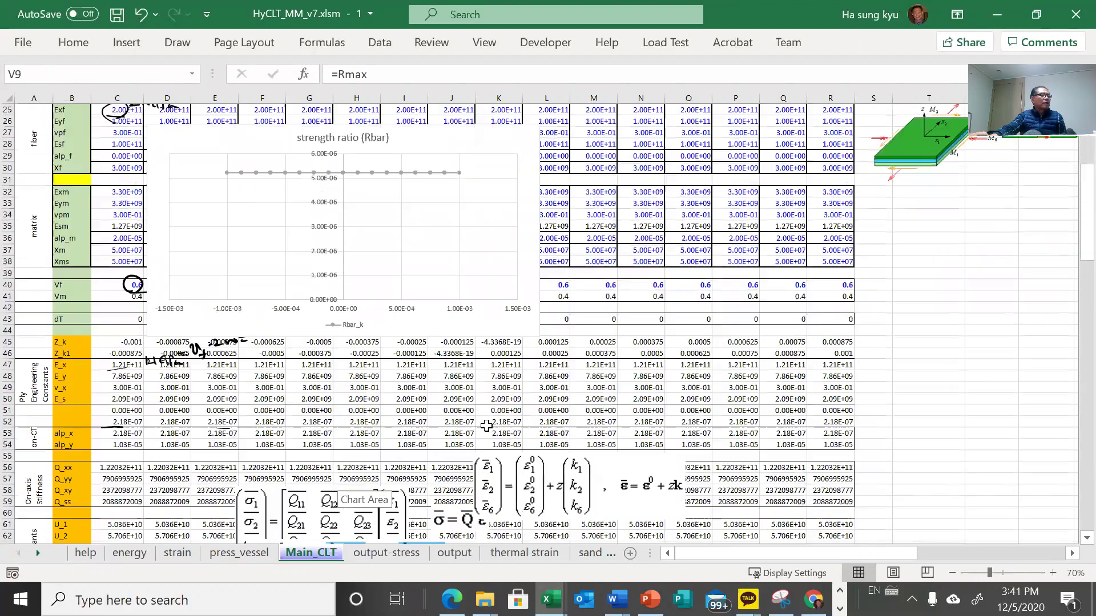
pyautogui.scroll(-18, 488, 435)
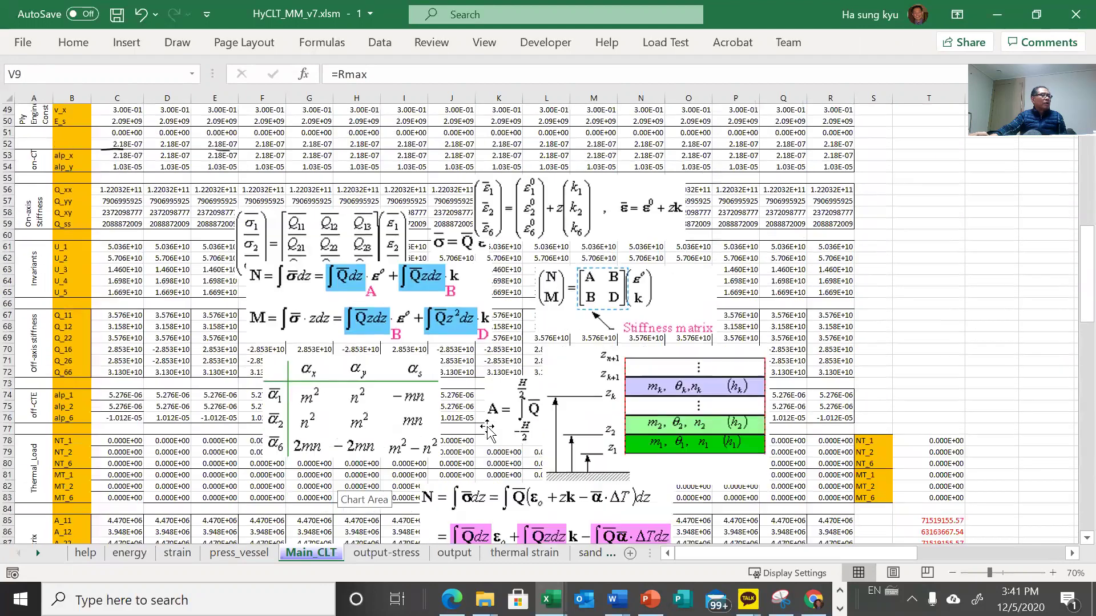
pyautogui.scroll(-5, 488, 435)
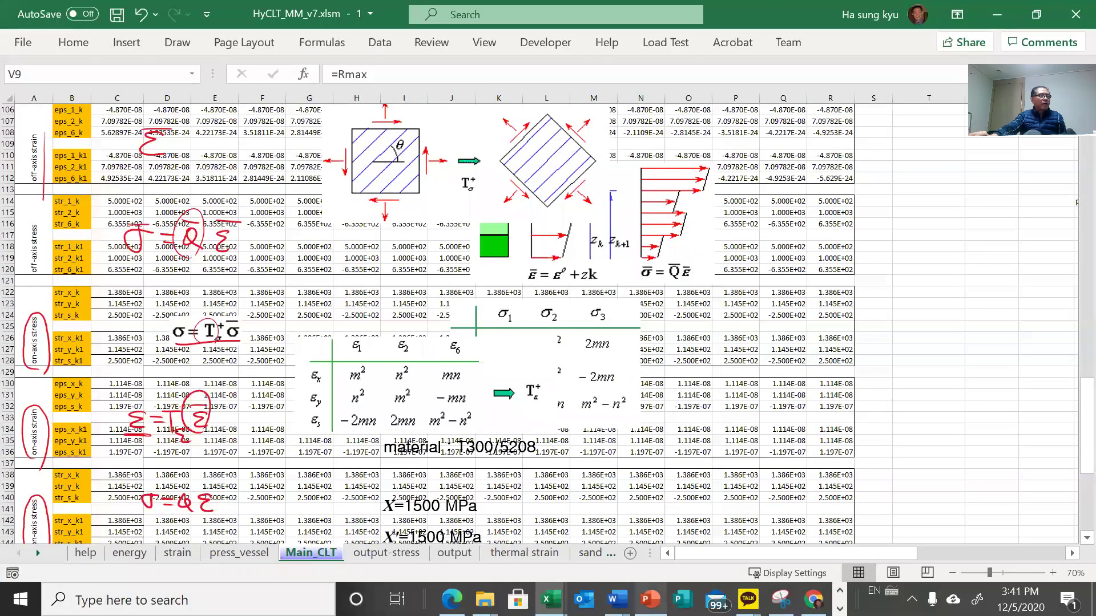
# - Switch to PowerPoint, examine the Strength Ratios, Maximum Stress Criterion and Maximum Strain Criterion slides, and return to Excel
pyautogui.click(650, 600)
pyautogui.doubleClick(642, 137)
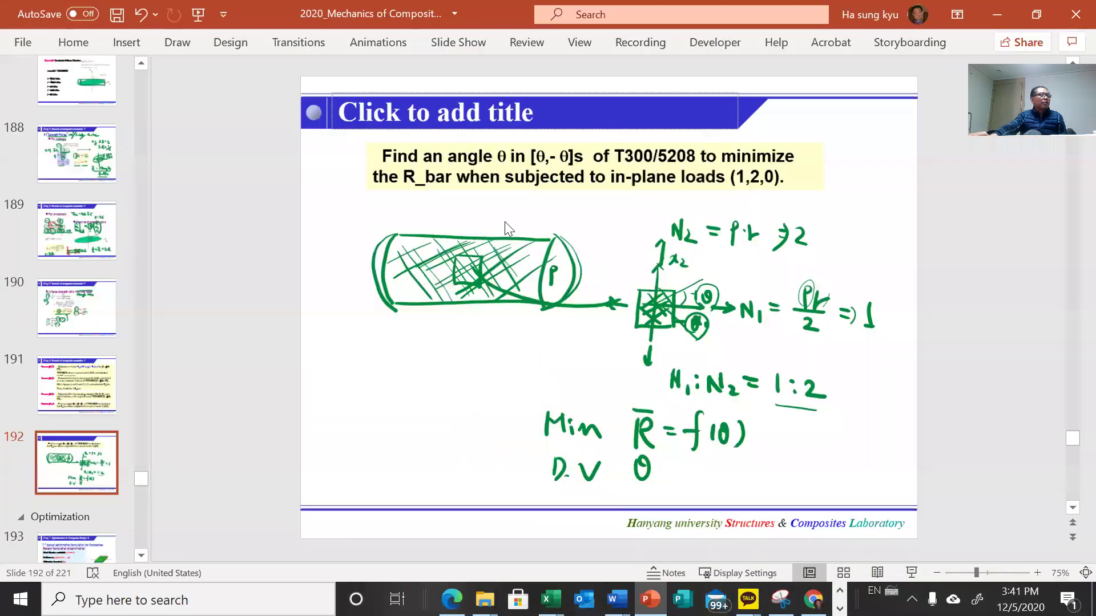
pyautogui.scroll(2, 97, 282)
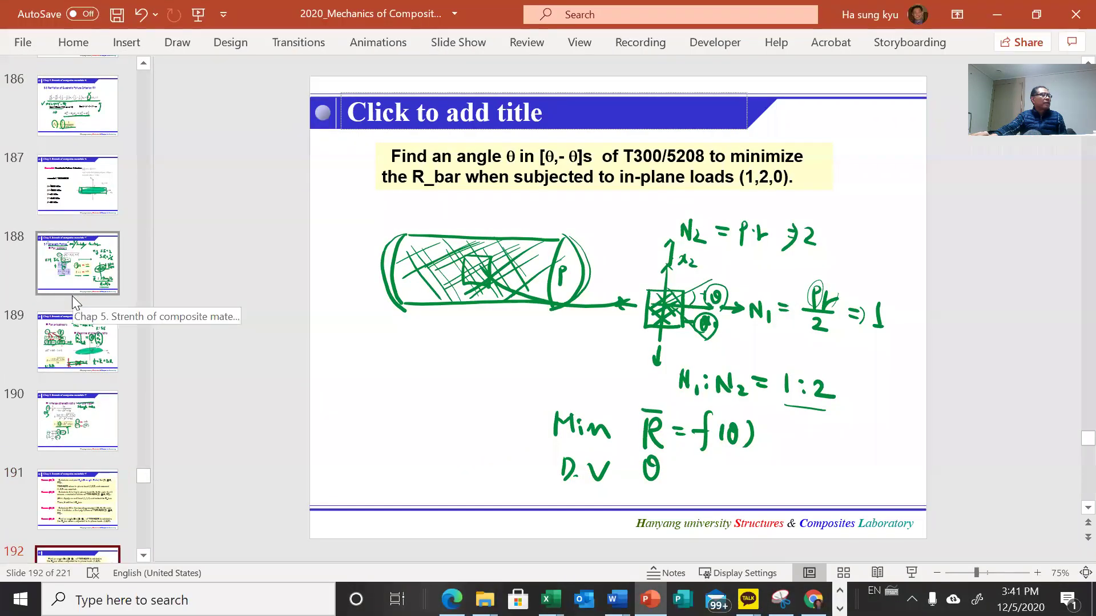
pyautogui.click(68, 267)
pyautogui.scroll(7, 23, 263)
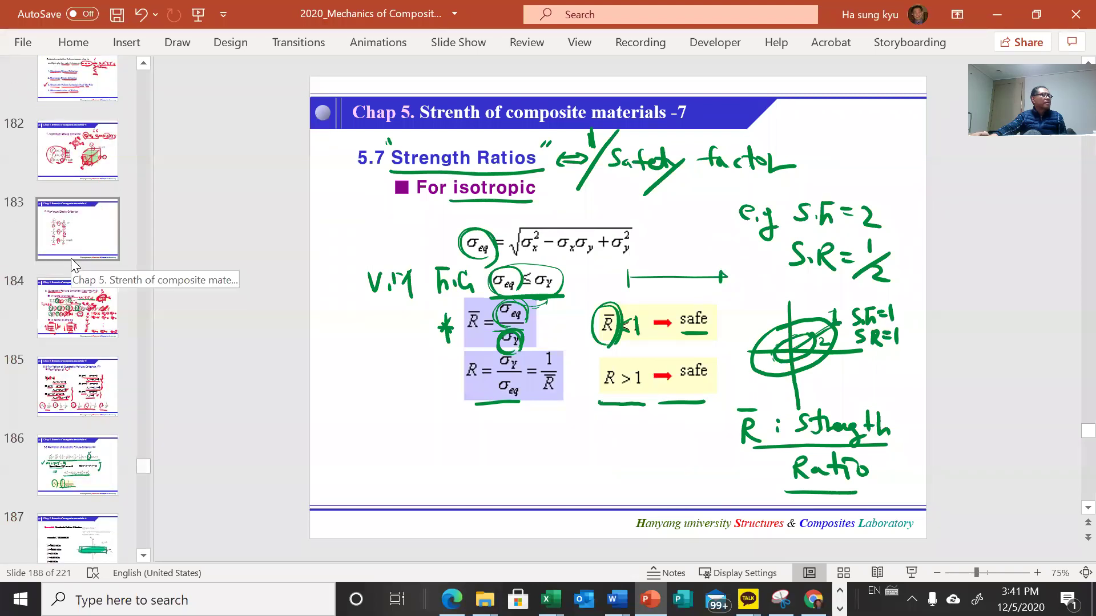
pyautogui.click(78, 151)
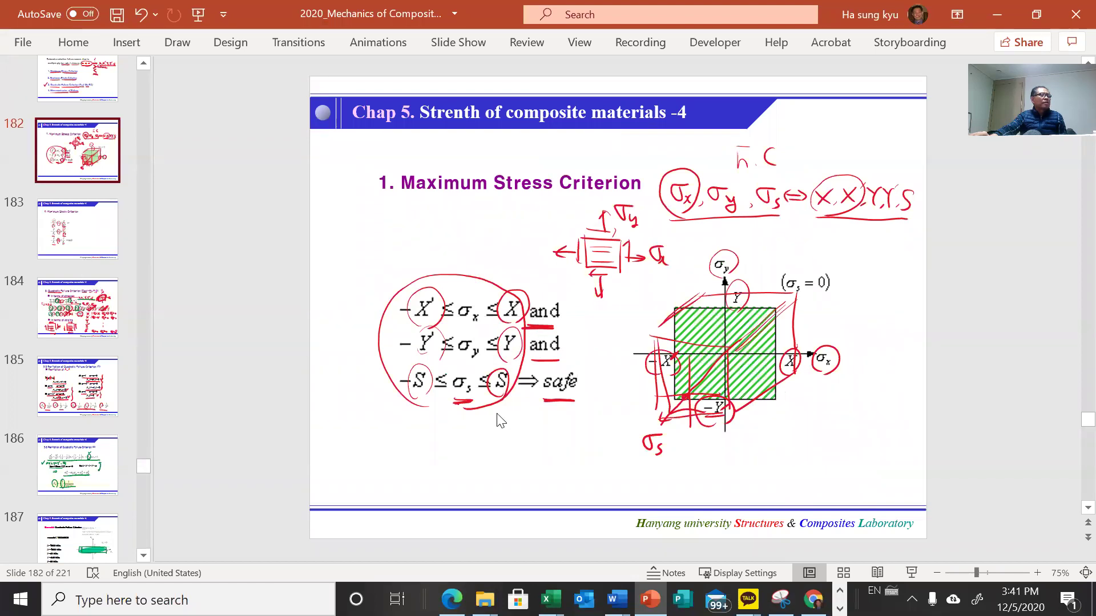
pyautogui.click(59, 233)
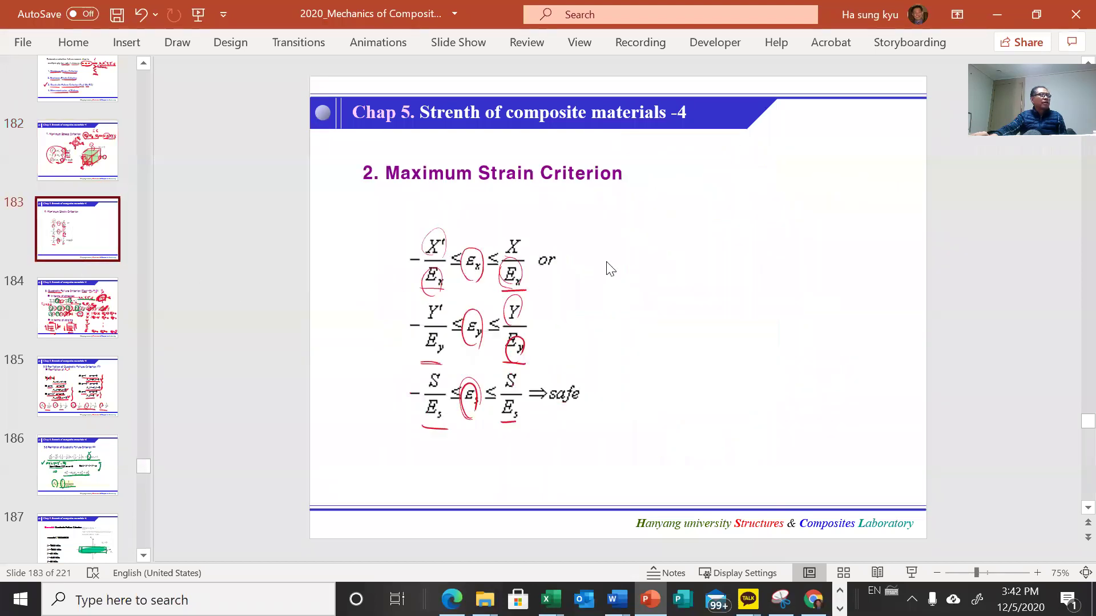
pyautogui.click(998, 12)
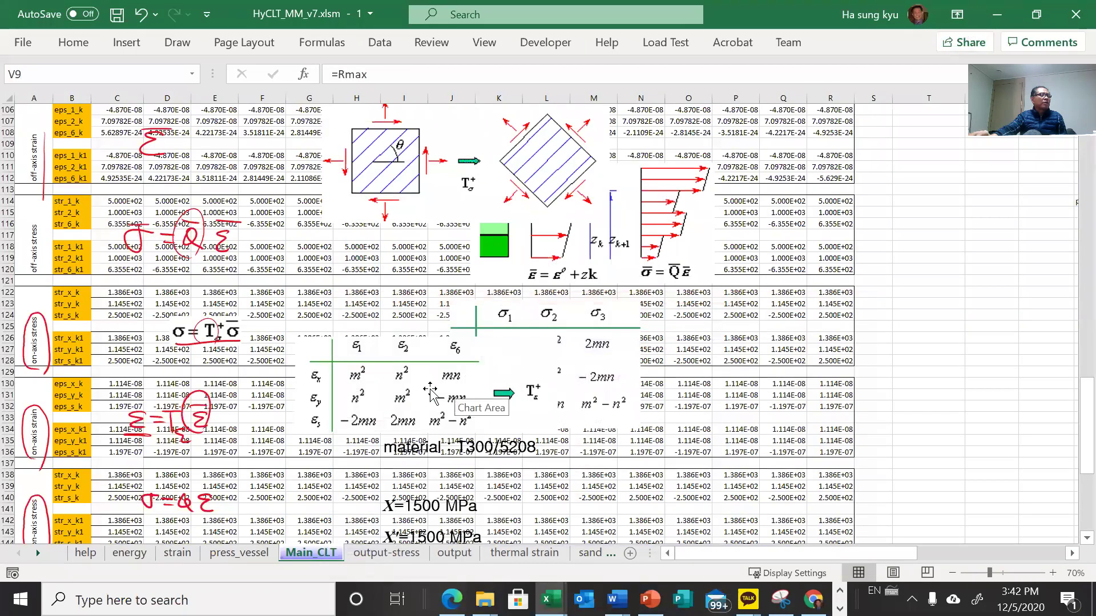
# - Examine the eps_x_k on-axis strain row, the Xt strength row and the Rbar rows at the end of Main_CLT
pyautogui.scroll(-4, 311, 462)
pyautogui.scroll(-5, 311, 463)
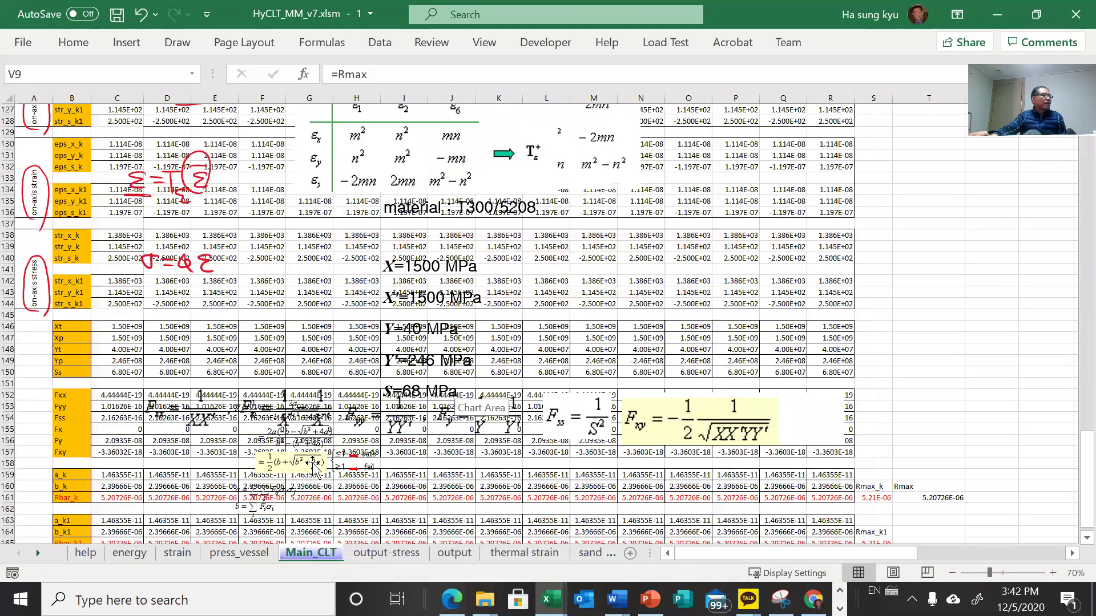
pyautogui.scroll(6, 201, 389)
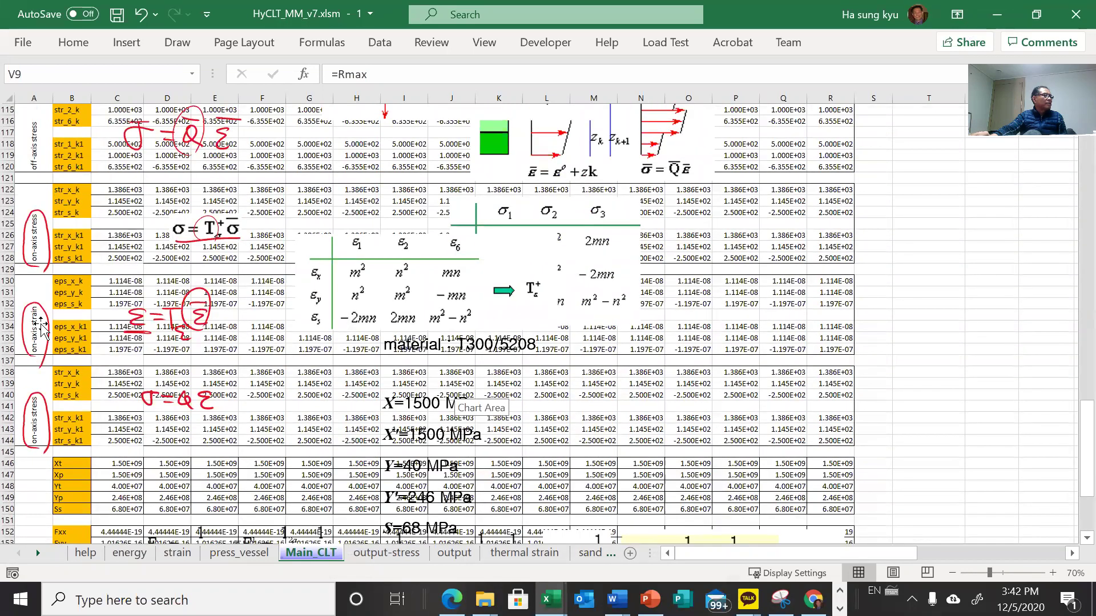
pyautogui.click(41, 328)
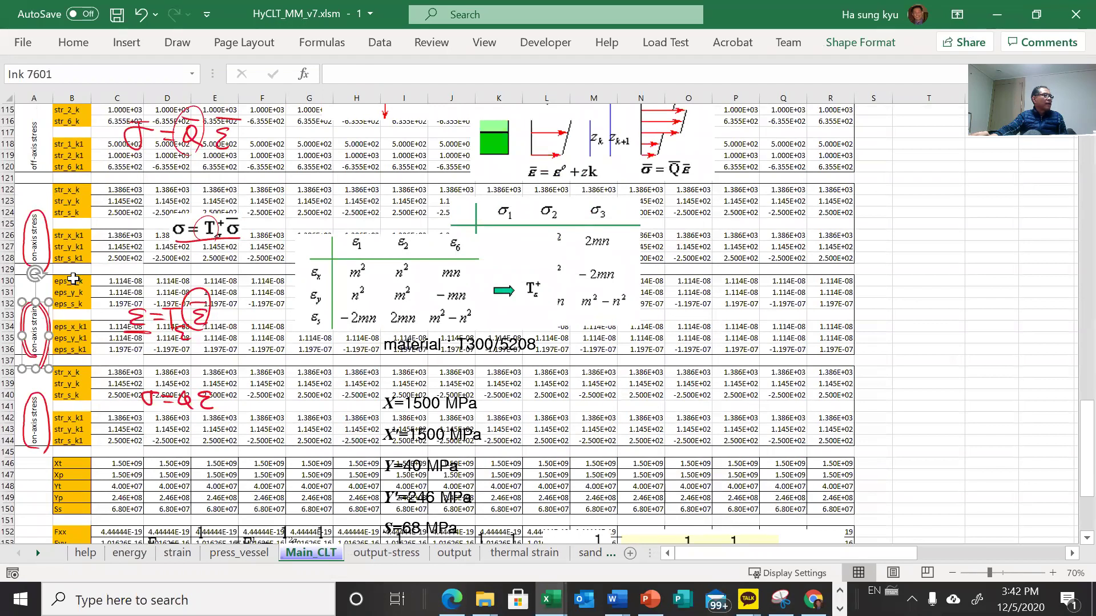
pyautogui.moveTo(73, 279); pyautogui.dragTo(830, 281)
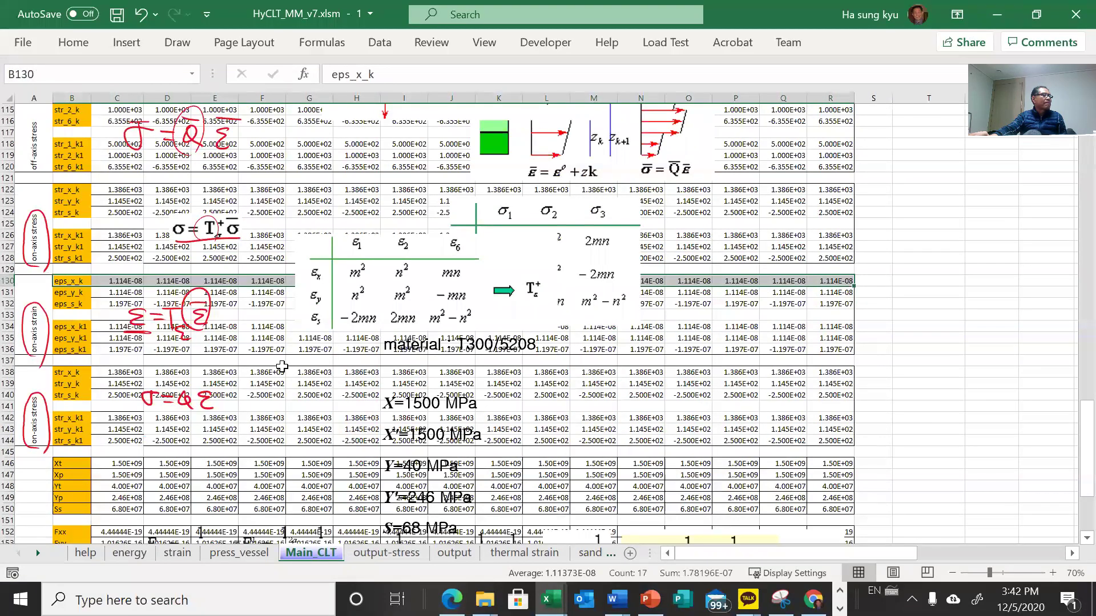
pyautogui.scroll(-2, 282, 365)
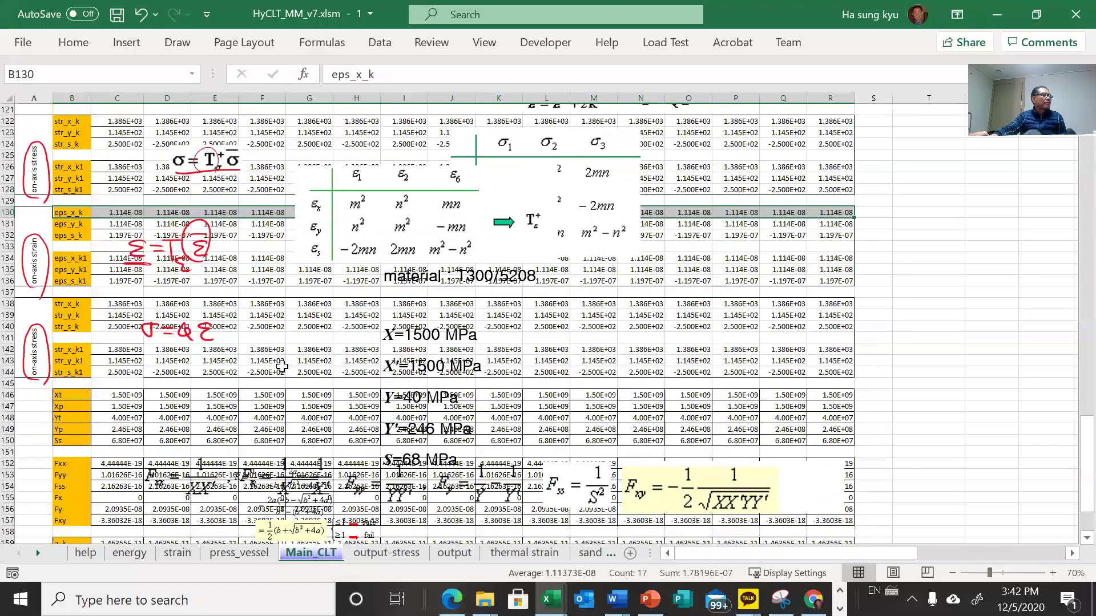
pyautogui.moveTo(112, 395); pyautogui.dragTo(787, 397)
pyautogui.scroll(-5, 251, 438)
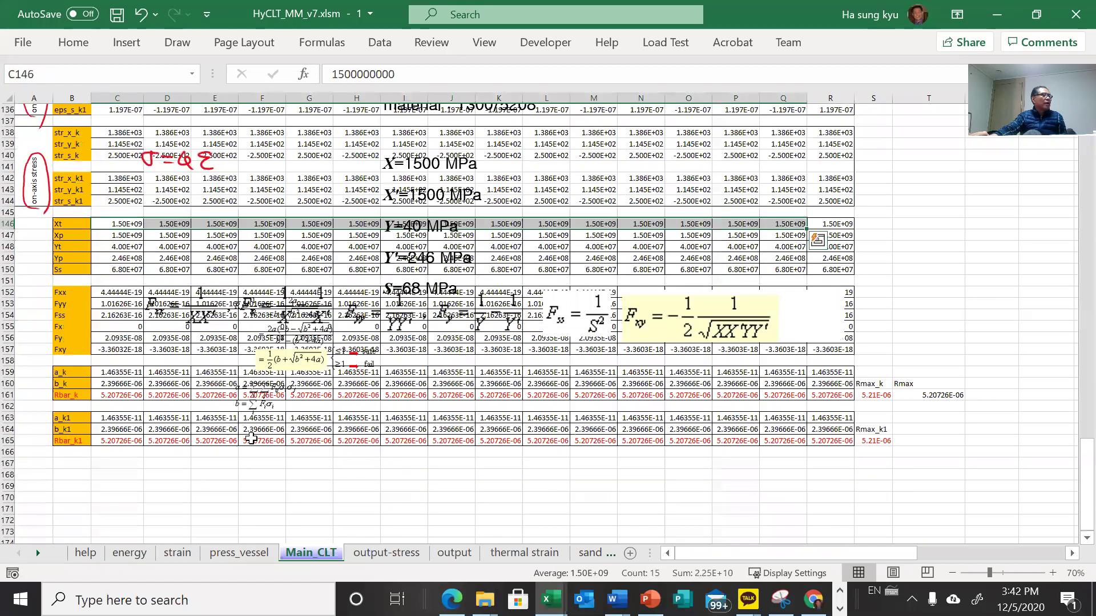
pyautogui.click(79, 464)
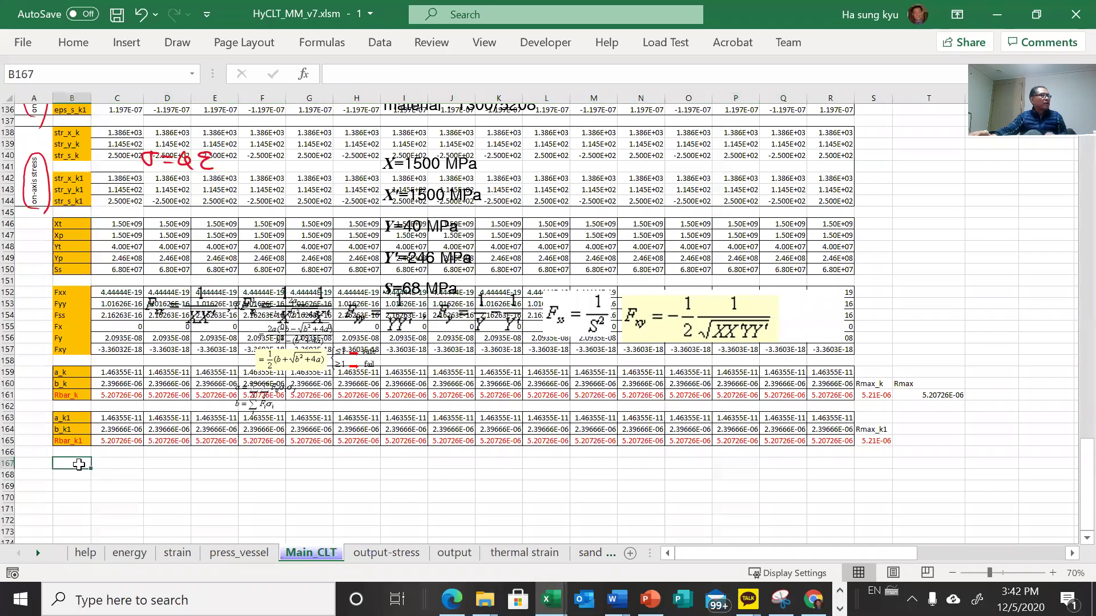
pyautogui.write('e\\')
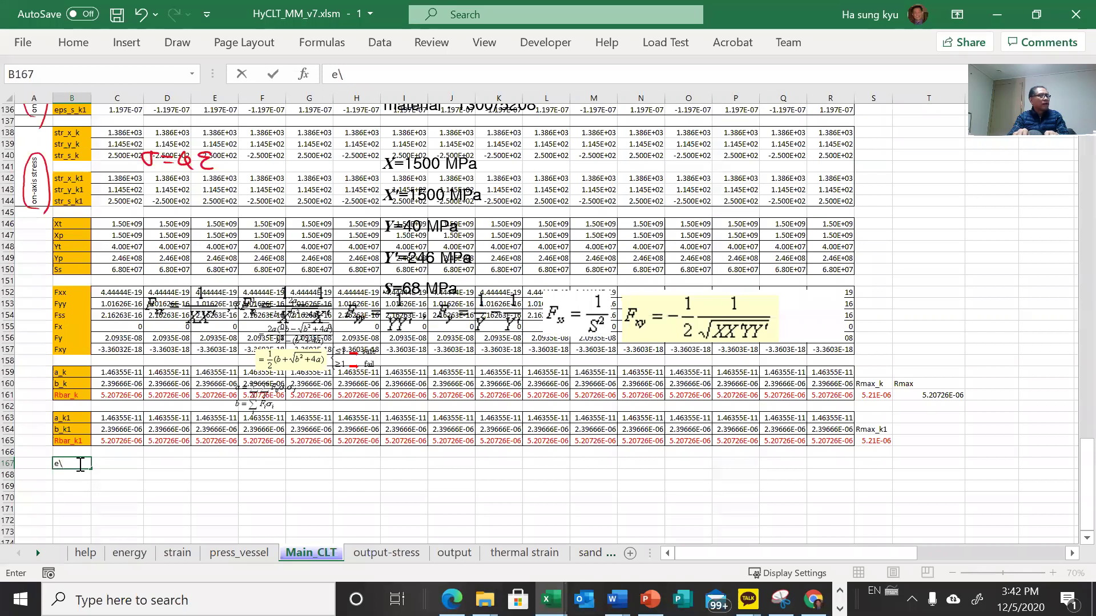
pyautogui.press('BackSpace')
pyautogui.press('BackSpace')
pyautogui.press('Return')
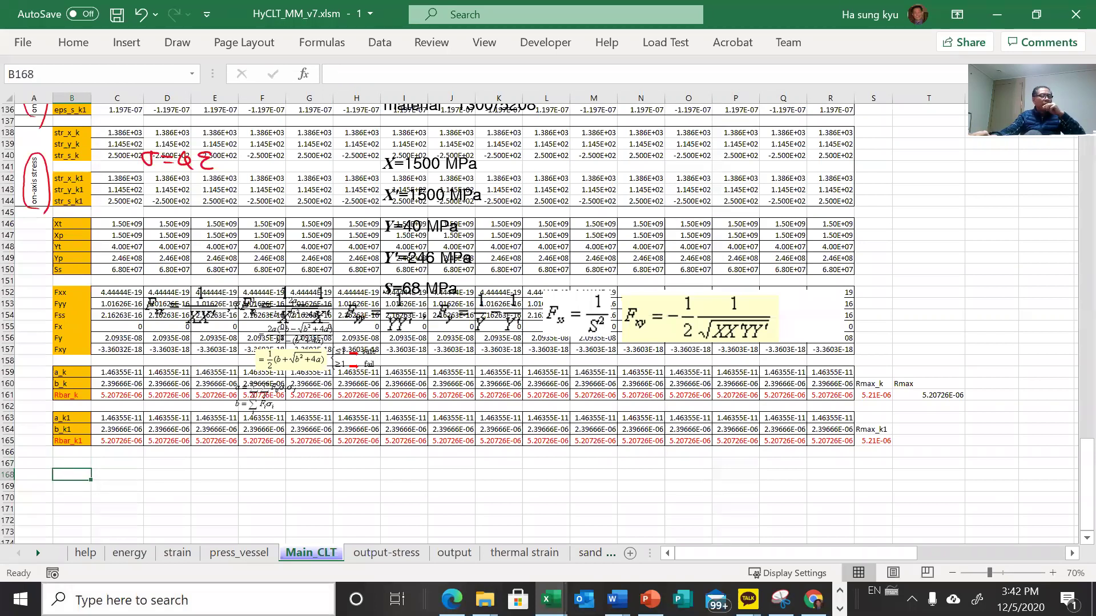
# - Copy the Maximum Strain Criterion inequalities picture from the PowerPoint slide and place it in Main_CLT beside the Rbar rows, over columns J to M
pyautogui.click(650, 599)
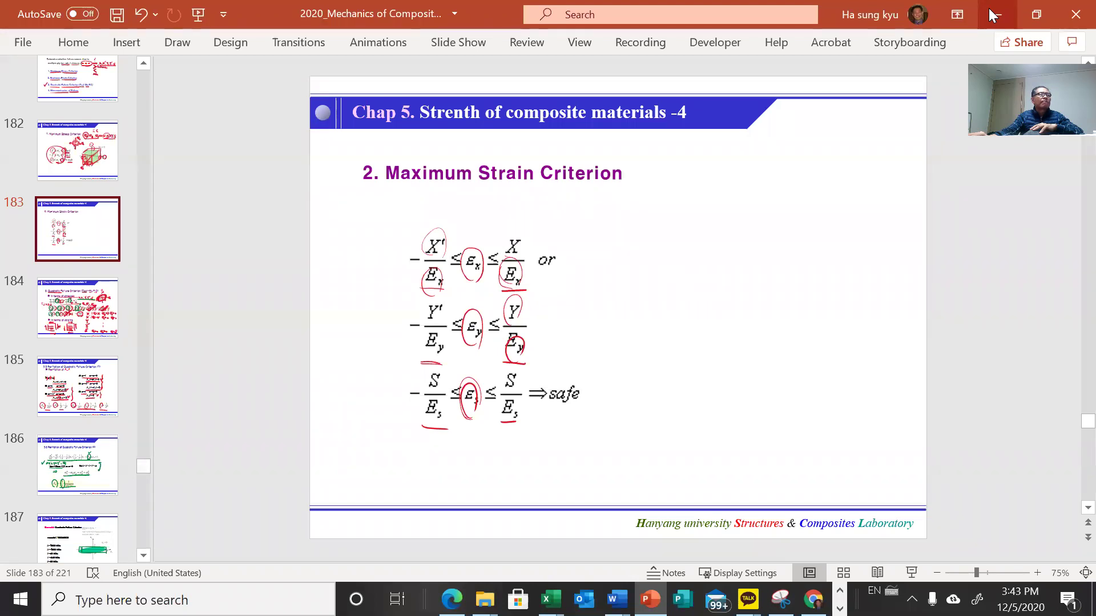
pyautogui.click(497, 260)
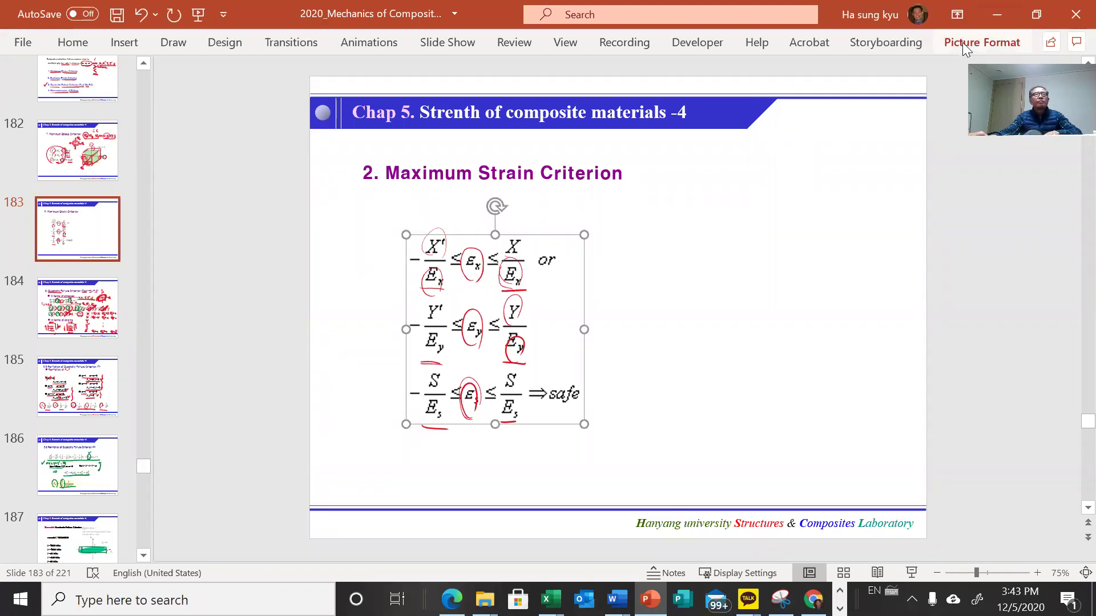
pyautogui.click(996, 15)
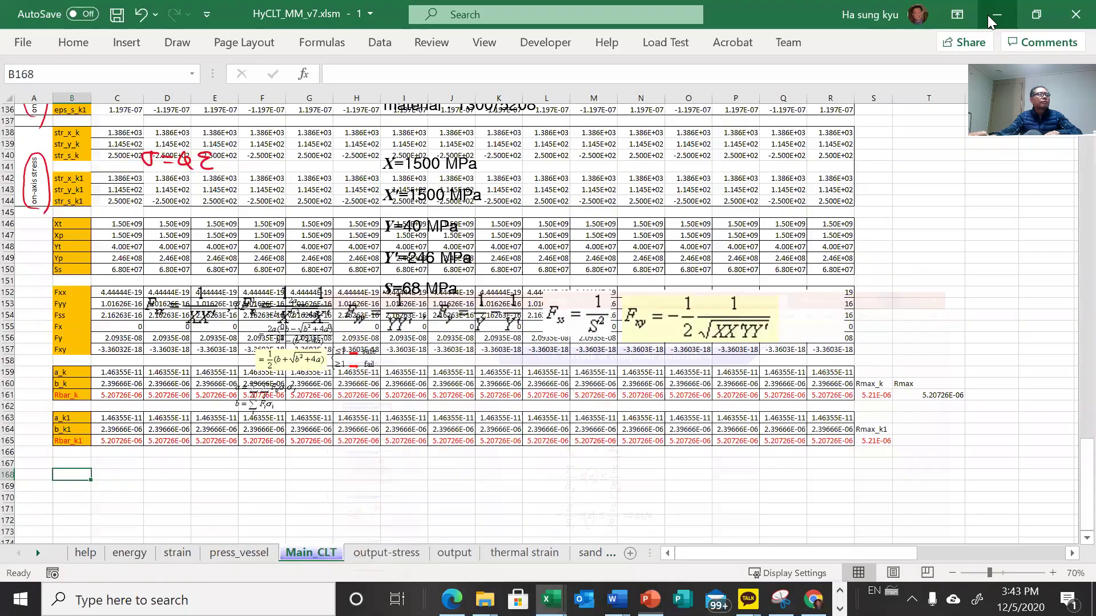
pyautogui.click(189, 412)
pyautogui.hotkey('ctrl', 'v')
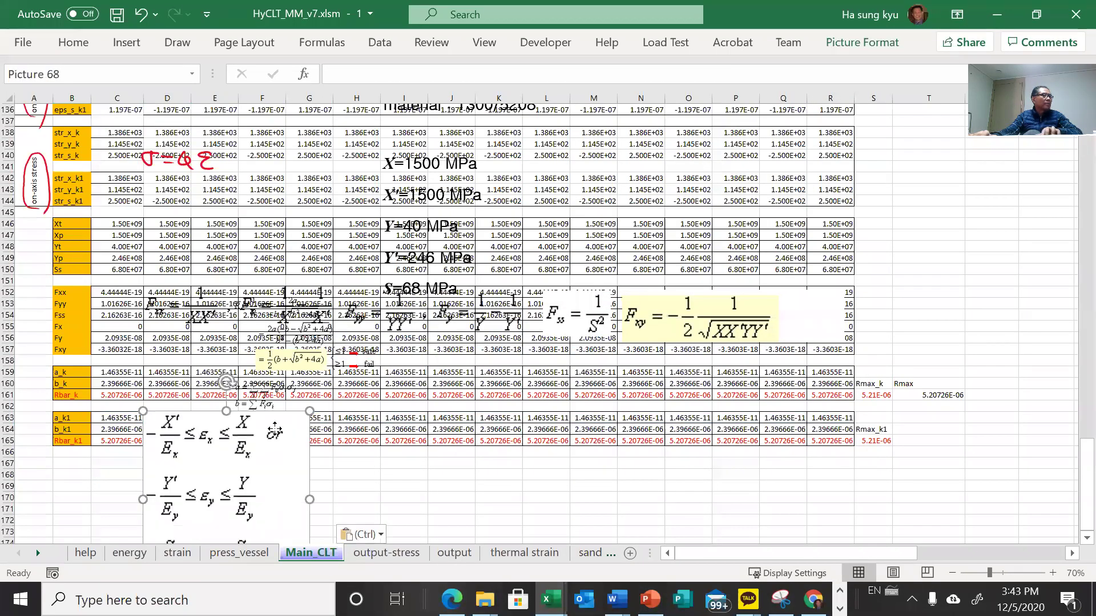
pyautogui.moveTo(275, 432); pyautogui.dragTo(588, 370)
pyautogui.scroll(-4, 492, 398)
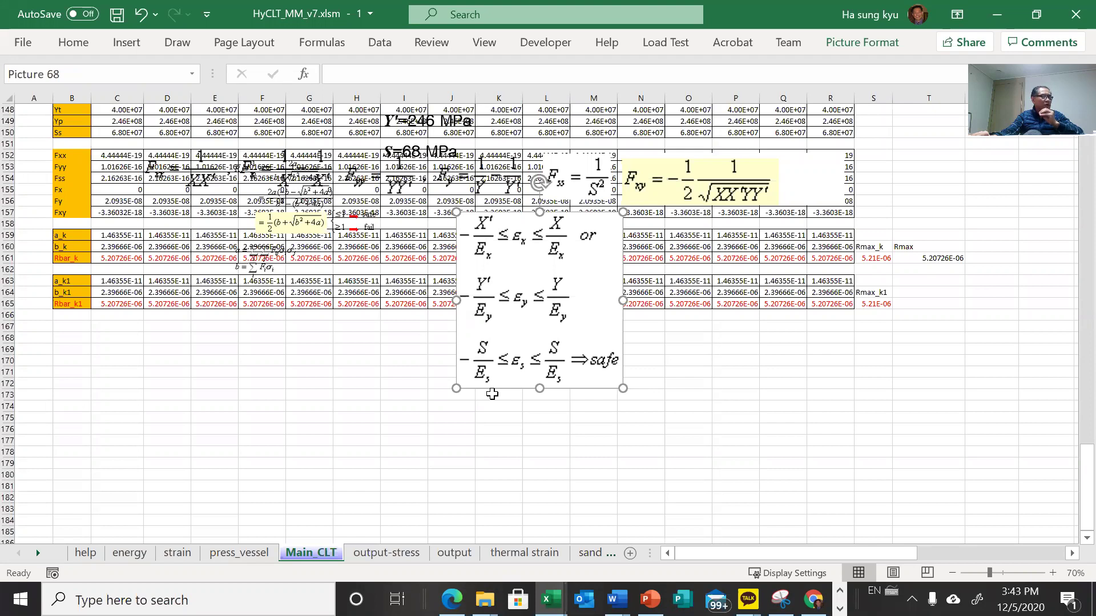
pyautogui.click(267, 393)
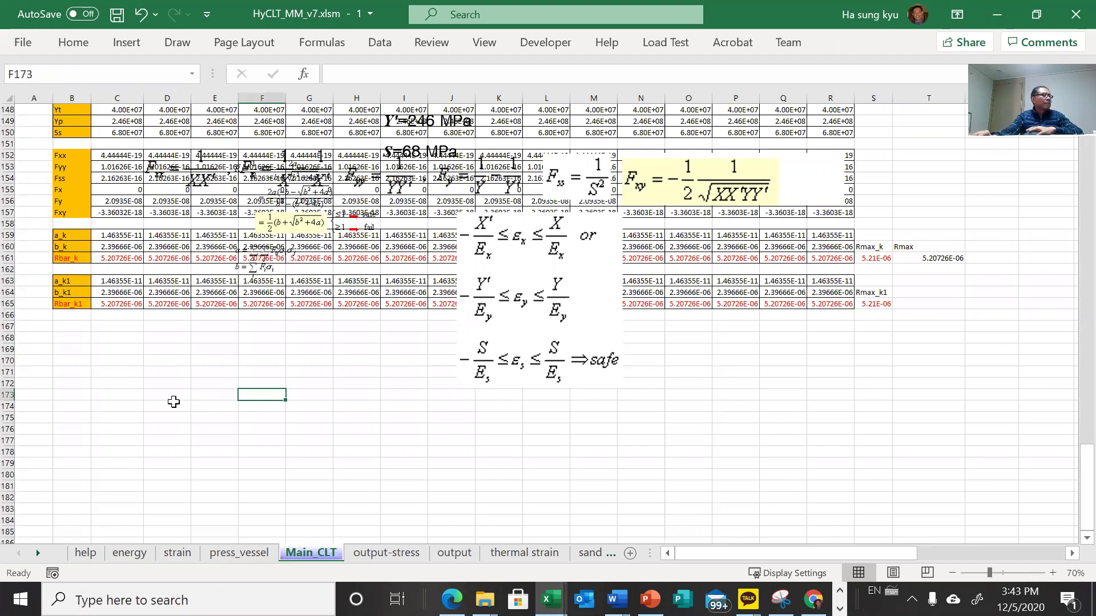
pyautogui.click(507, 253)
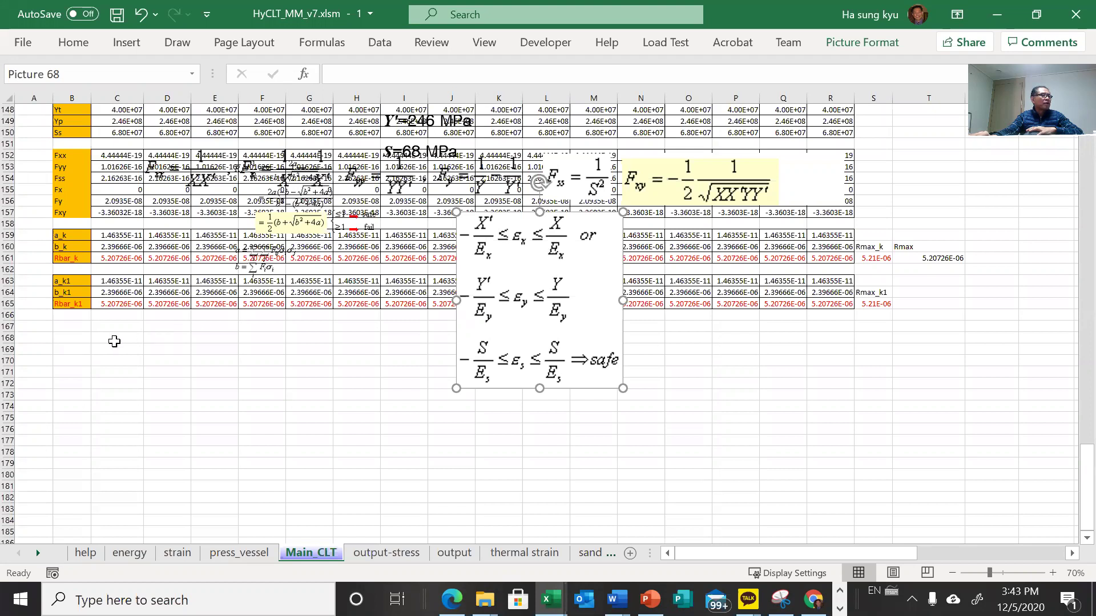
# - Begin the fiber-direction strain ratio formula in cell C167 as =eps_x_k/(Xt/Ex
pyautogui.click(77, 335)
pyautogui.click(74, 326)
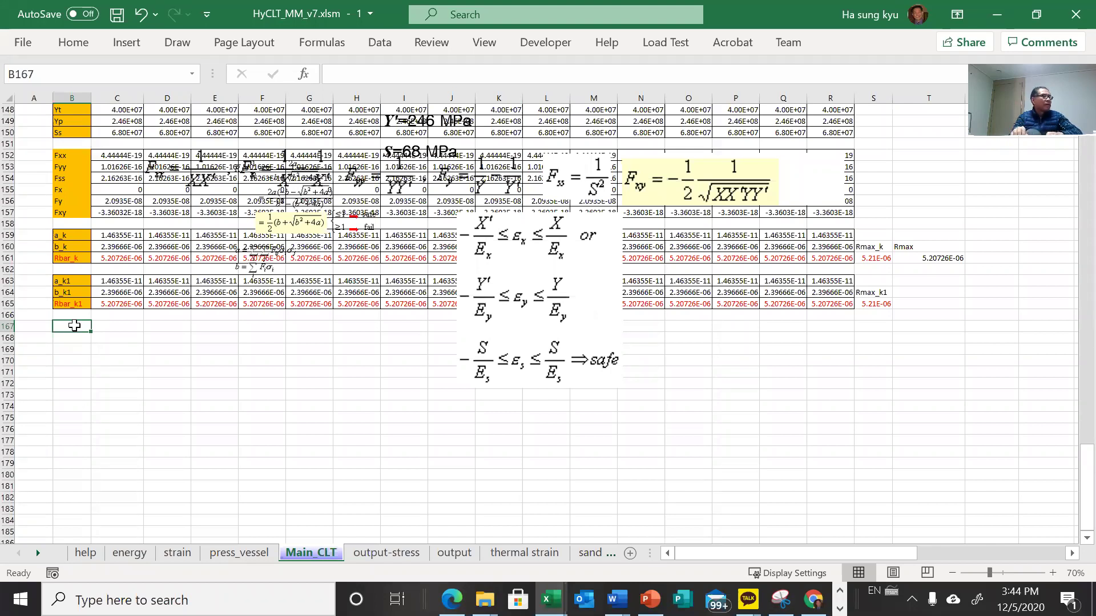
pyautogui.press('Right')
pyautogui.scroll(1, 74, 327)
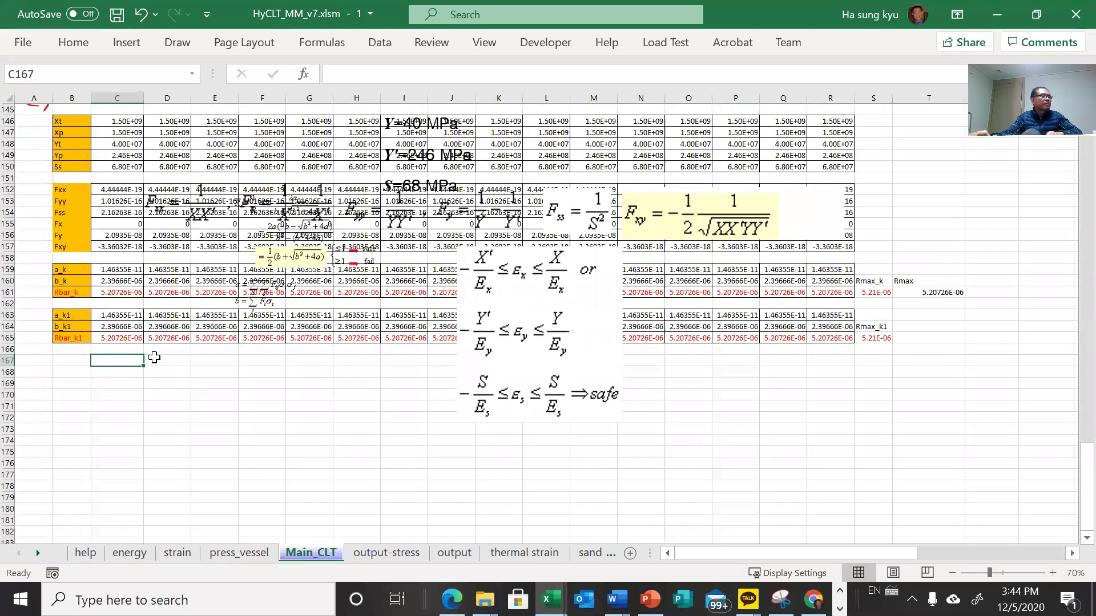
pyautogui.scroll(1, 154, 357)
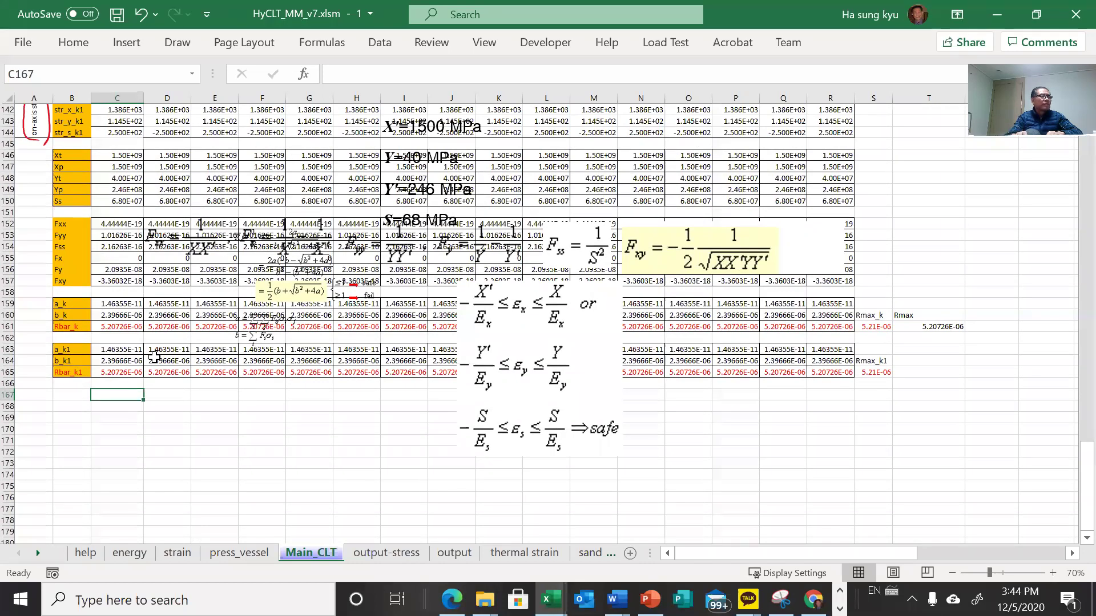
pyautogui.write('=')
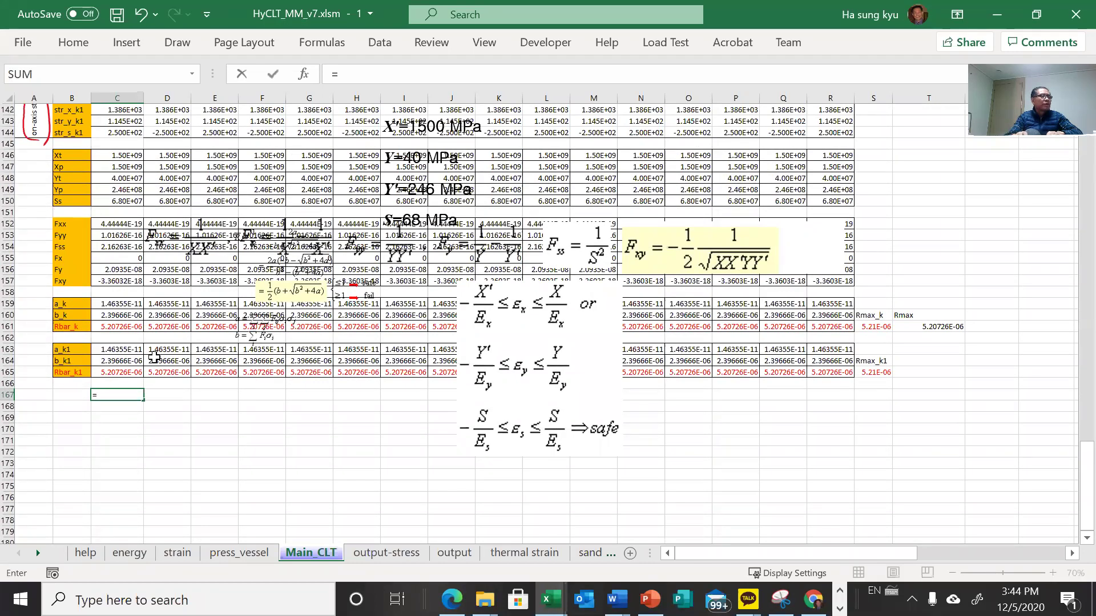
pyautogui.scroll(2, 148, 301)
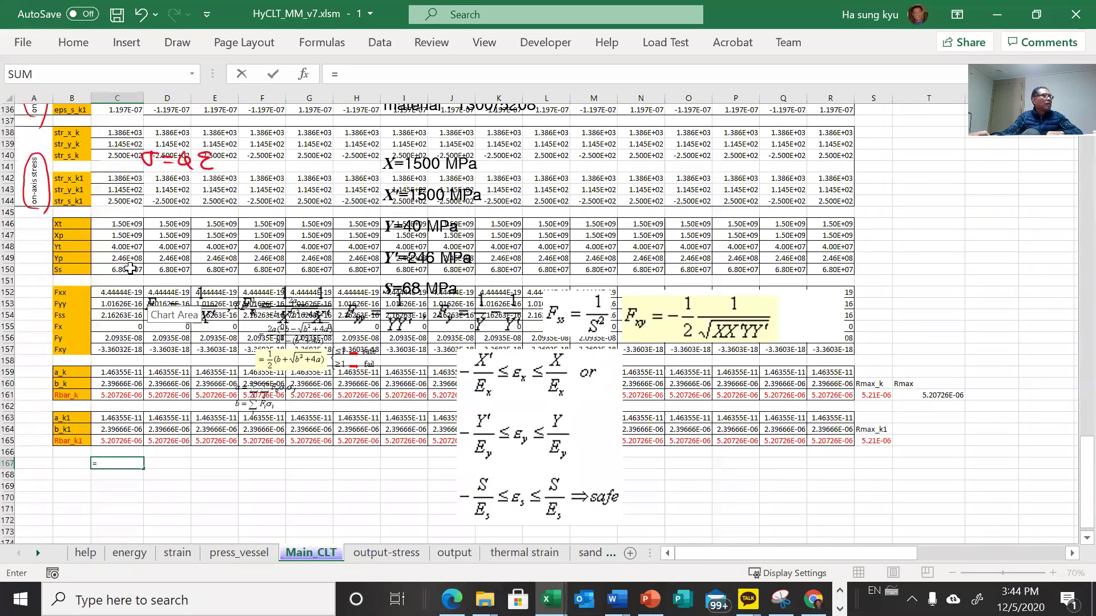
pyautogui.scroll(1, 82, 167)
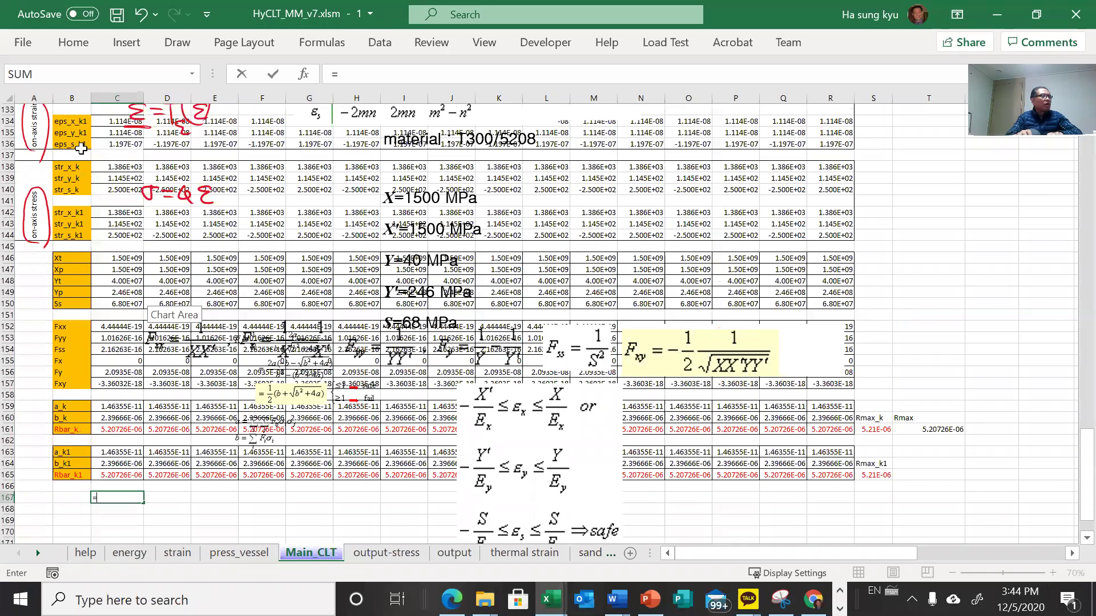
pyautogui.write('eps')
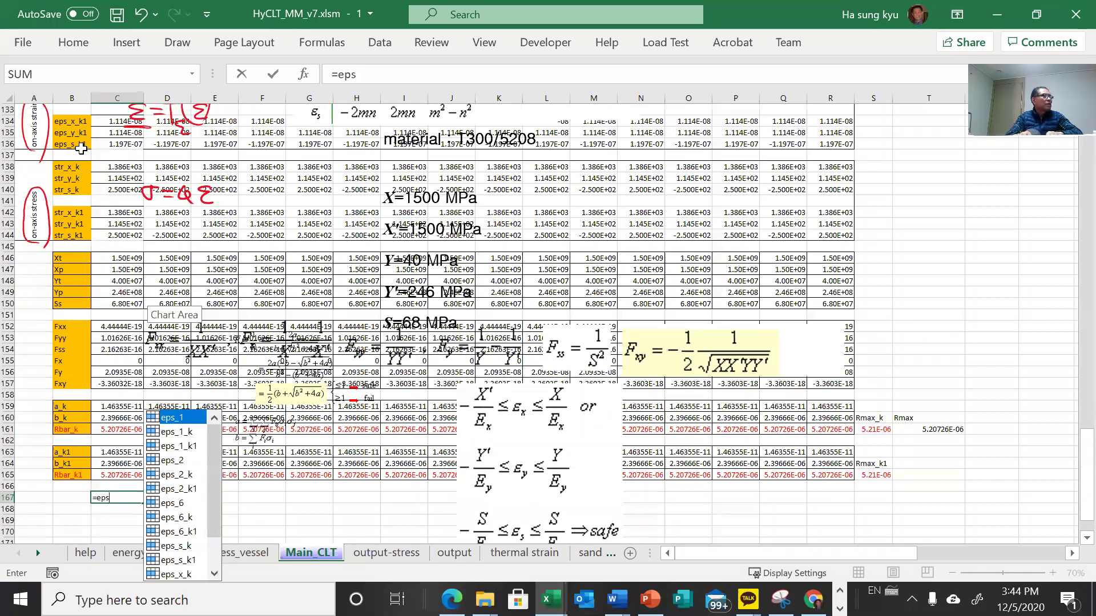
pyautogui.write('_x_k')
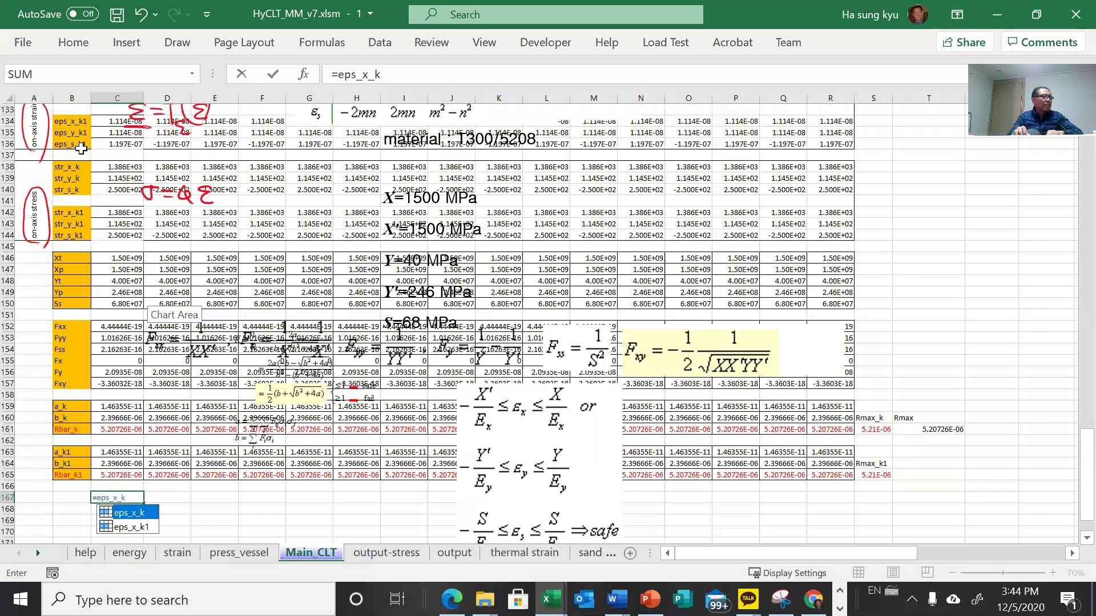
pyautogui.write('/(')
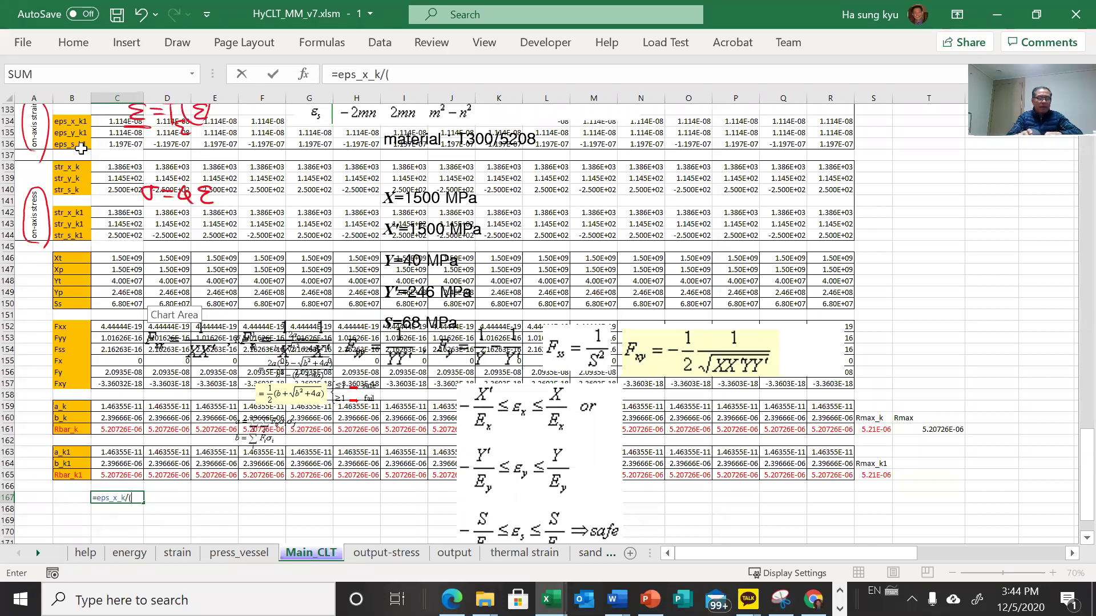
pyautogui.write('X')
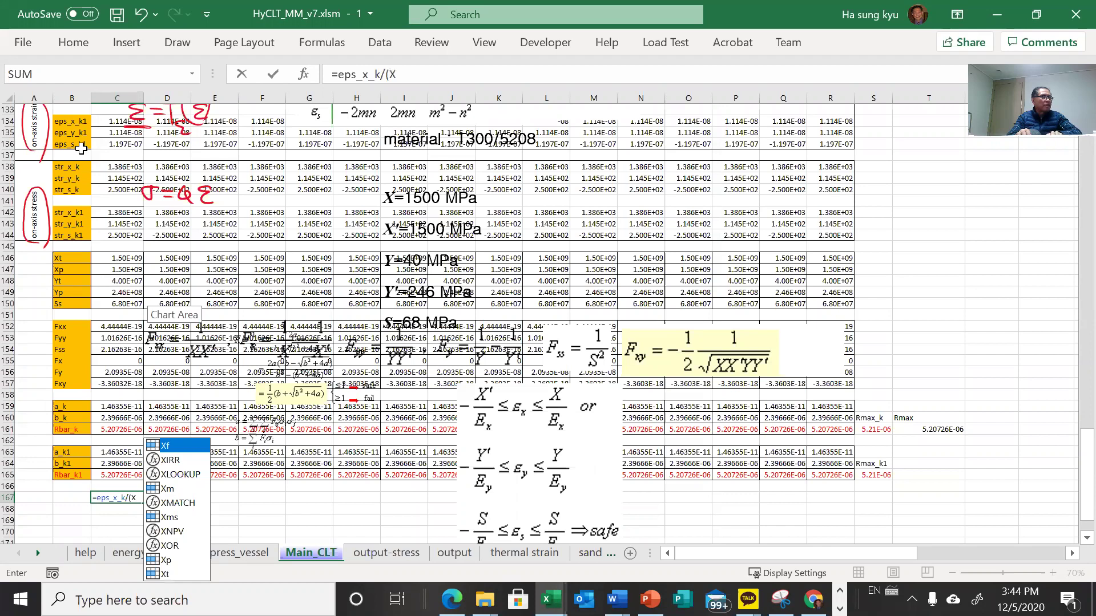
pyautogui.write('t')
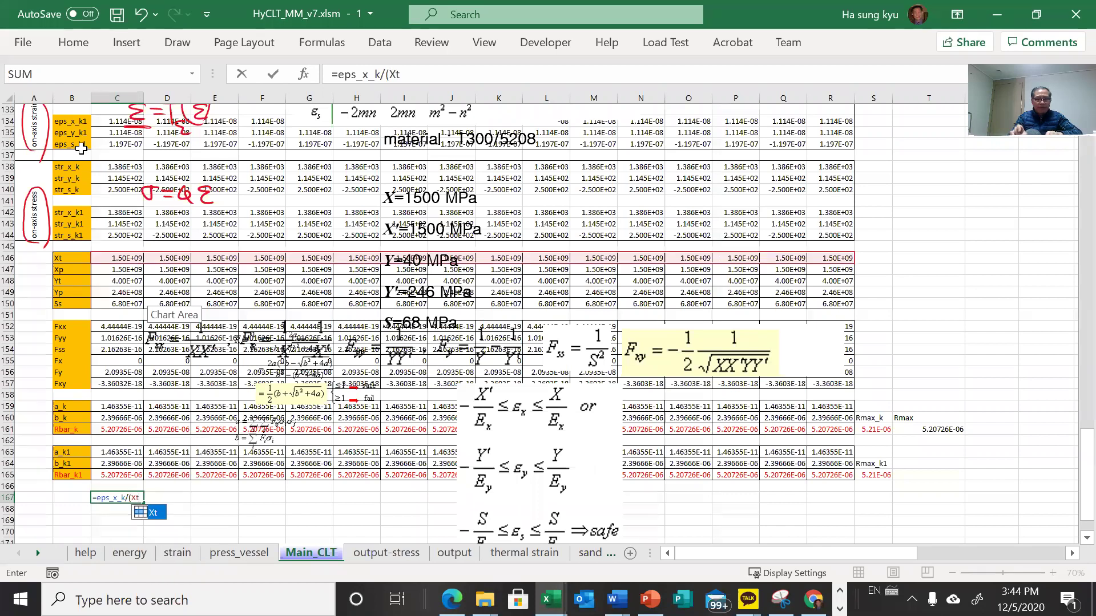
pyautogui.write('/Ex')
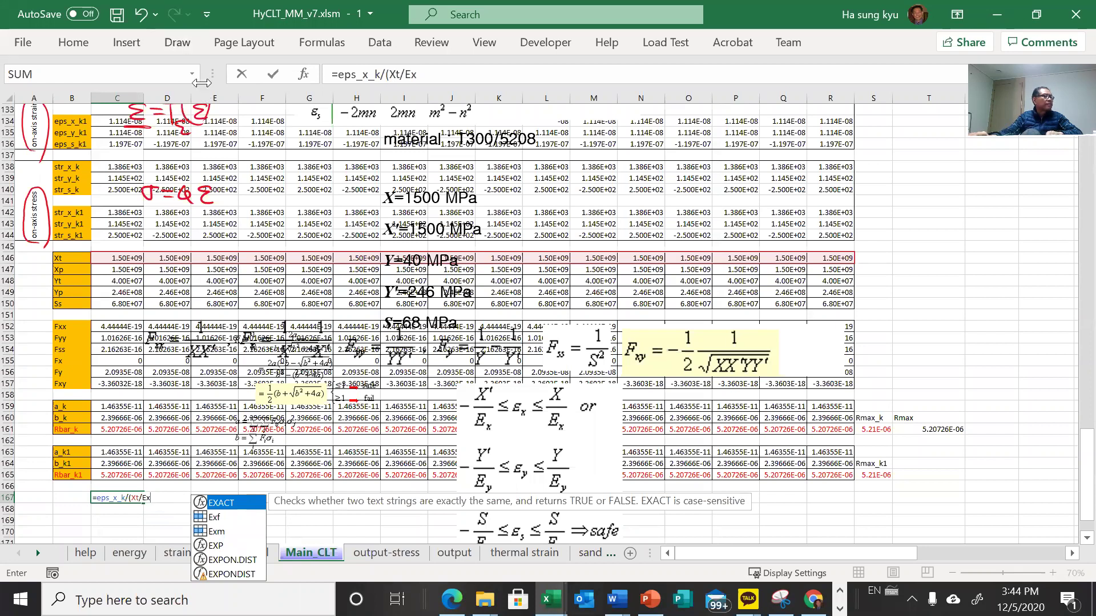
# - Check the modulus row's name in the ply engineering constants and complete the C167 formula as =eps_x_k/(Xt/E_x)
pyautogui.scroll(4, 237, 180)
pyautogui.scroll(15, 235, 180)
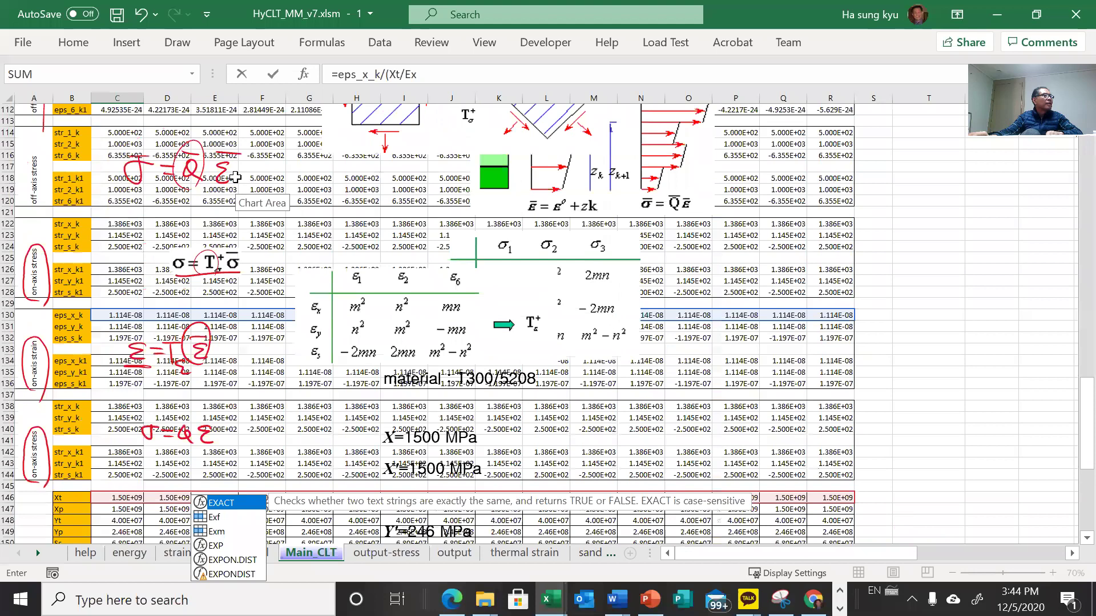
pyautogui.scroll(19, 236, 180)
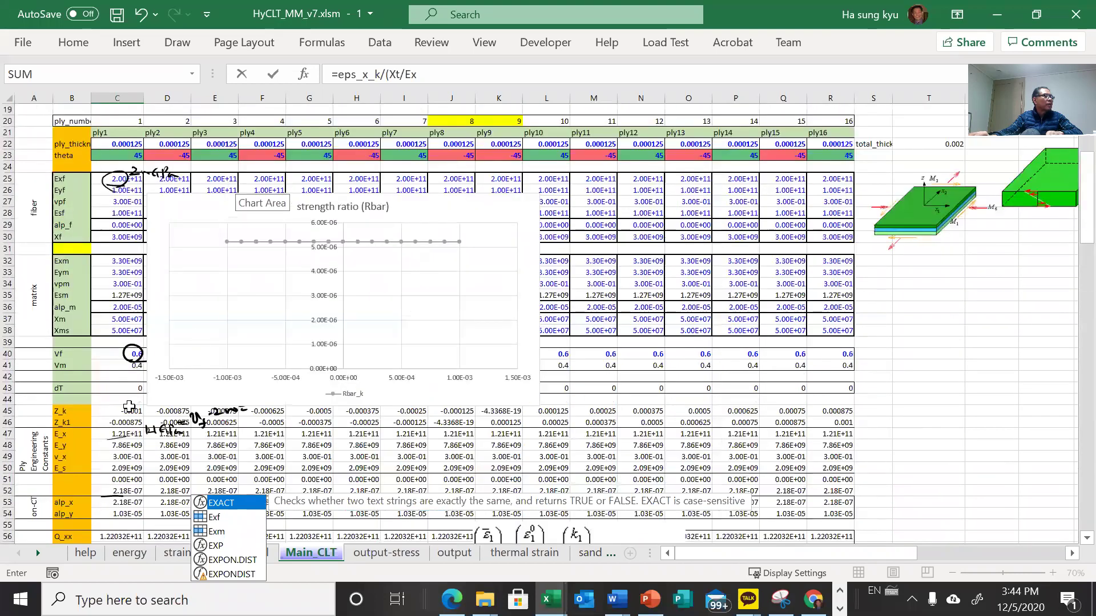
pyautogui.scroll(-2, 96, 467)
pyautogui.scroll(-1, 86, 445)
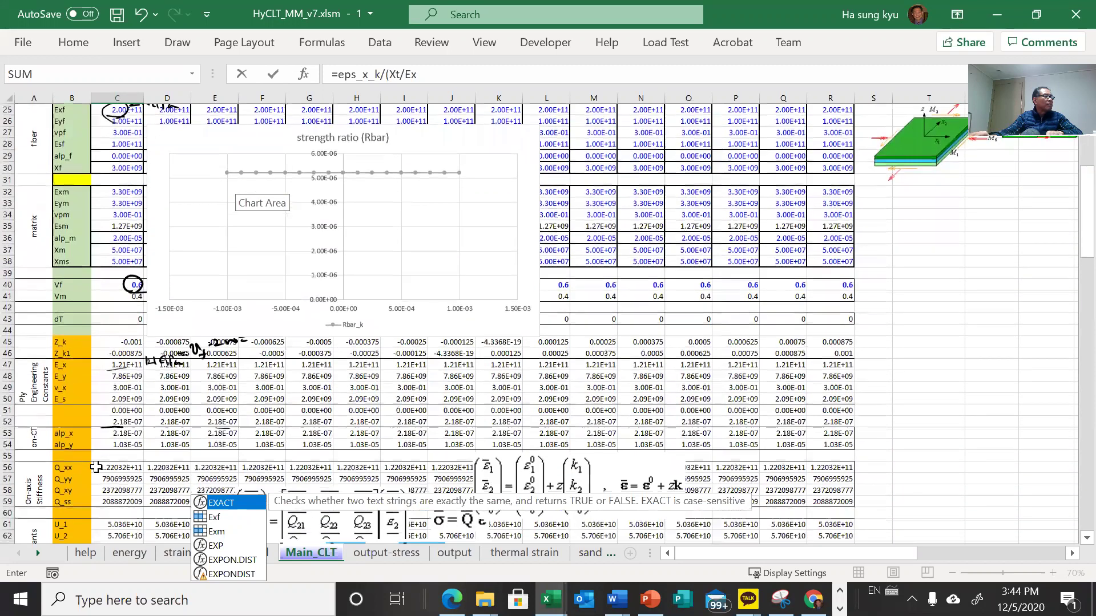
pyautogui.scroll(3, 69, 421)
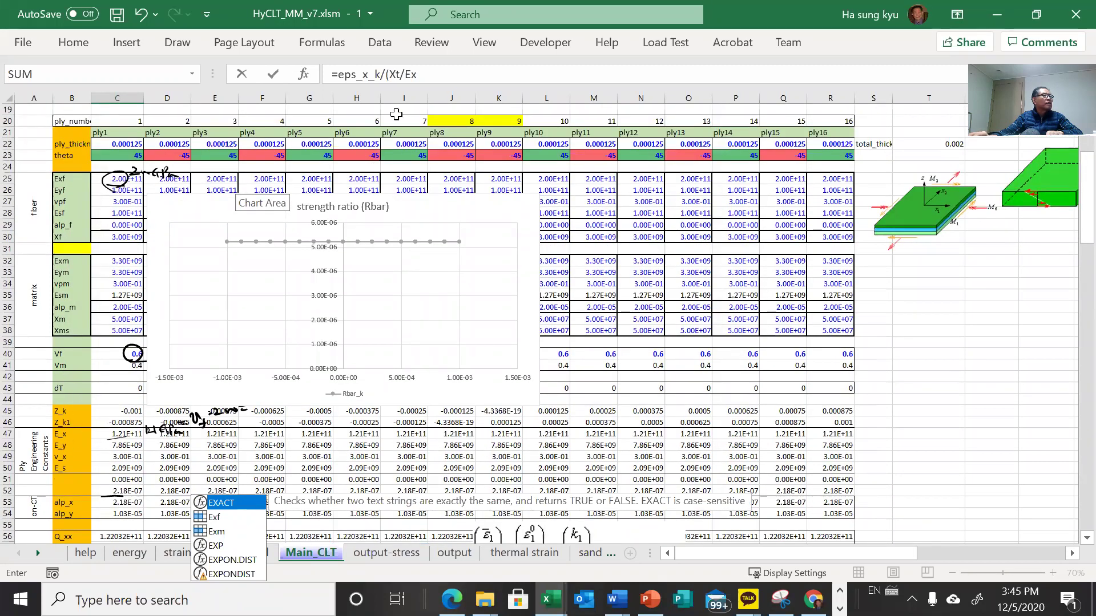
pyautogui.click(407, 75)
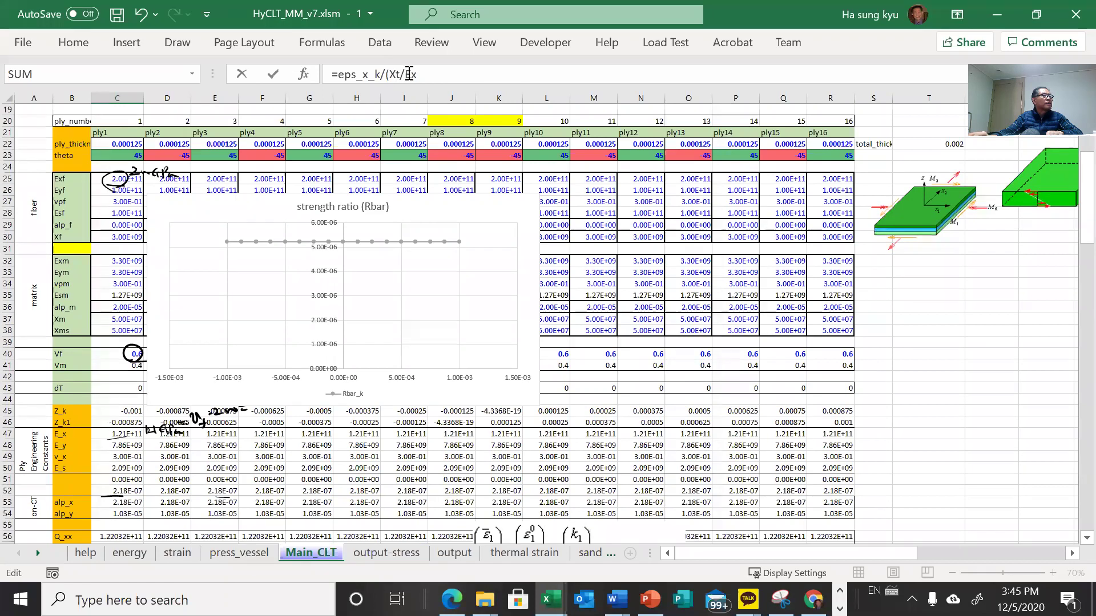
pyautogui.write('_')
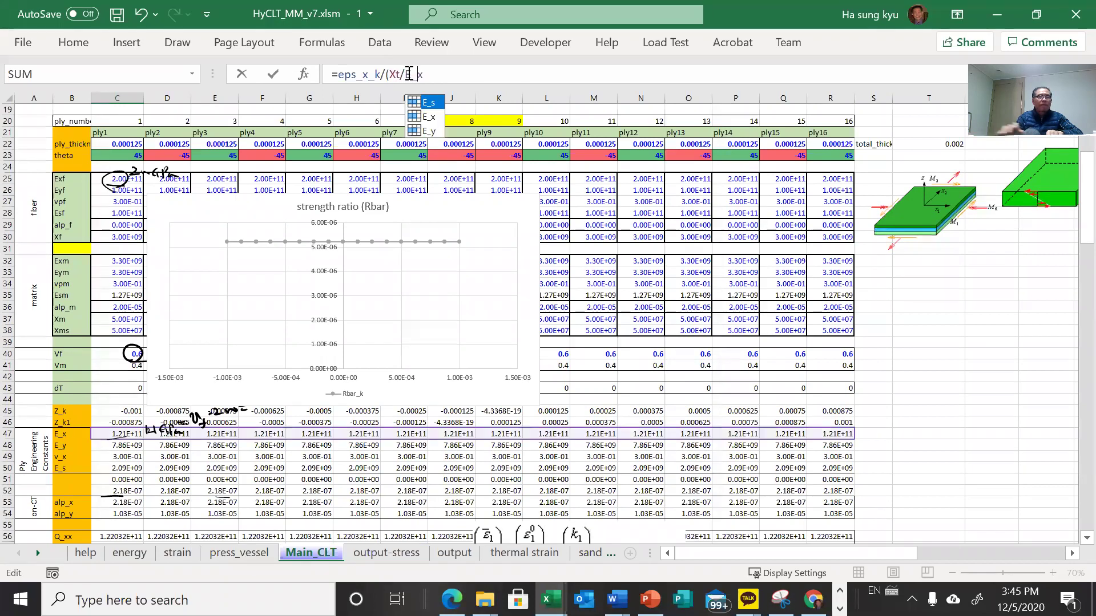
pyautogui.click(434, 72)
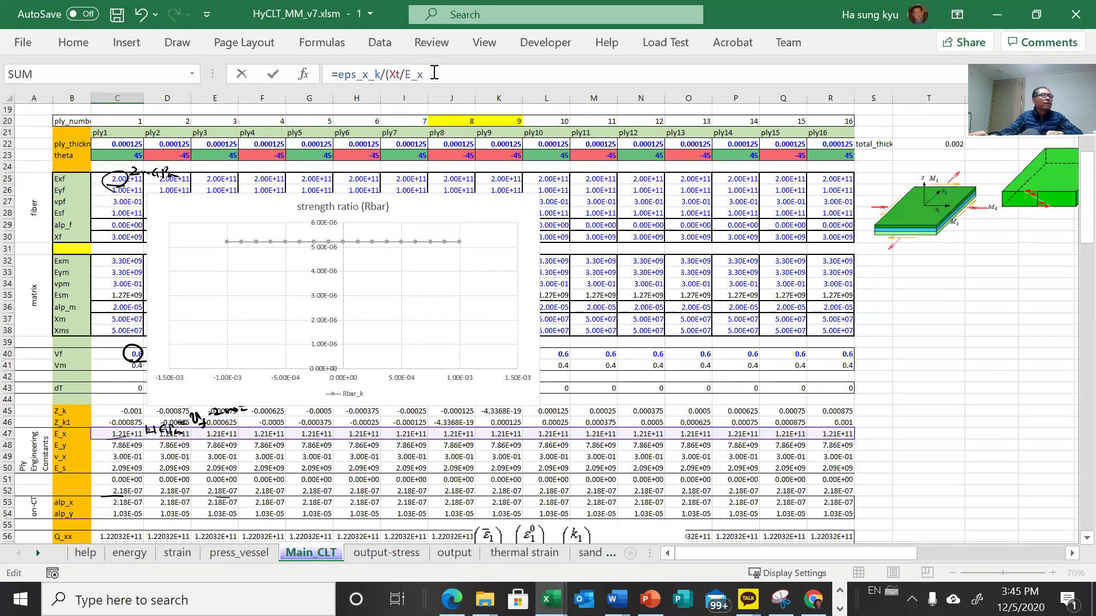
pyautogui.write(')')
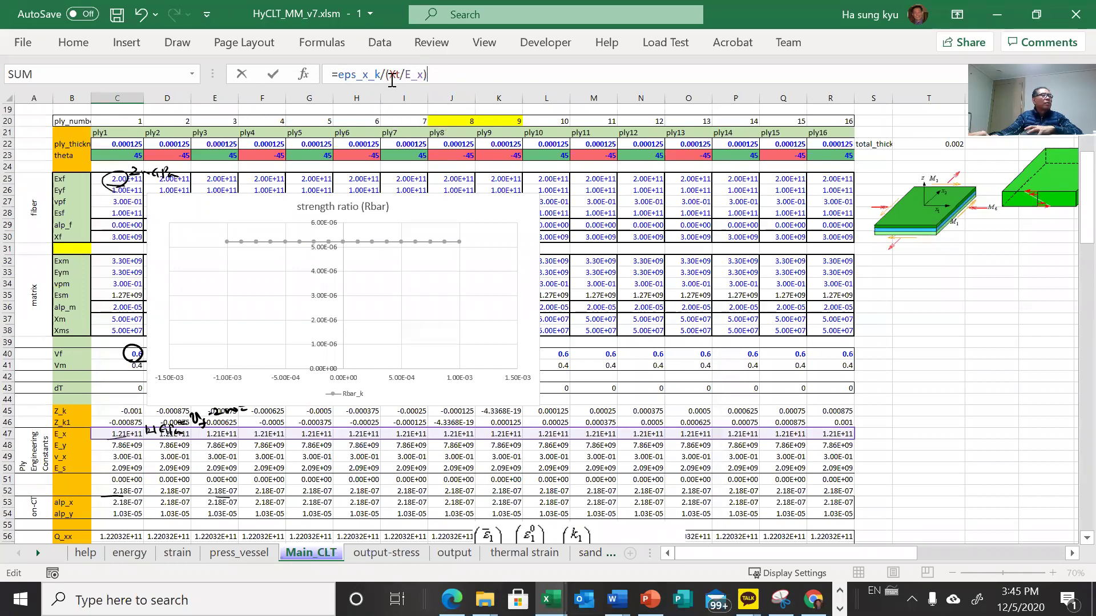
# - Review the eps_x_k and (Xt/E_x) terms of the strain ratio formula and commit it in C167
pyautogui.moveTo(388, 76); pyautogui.dragTo(427, 80)
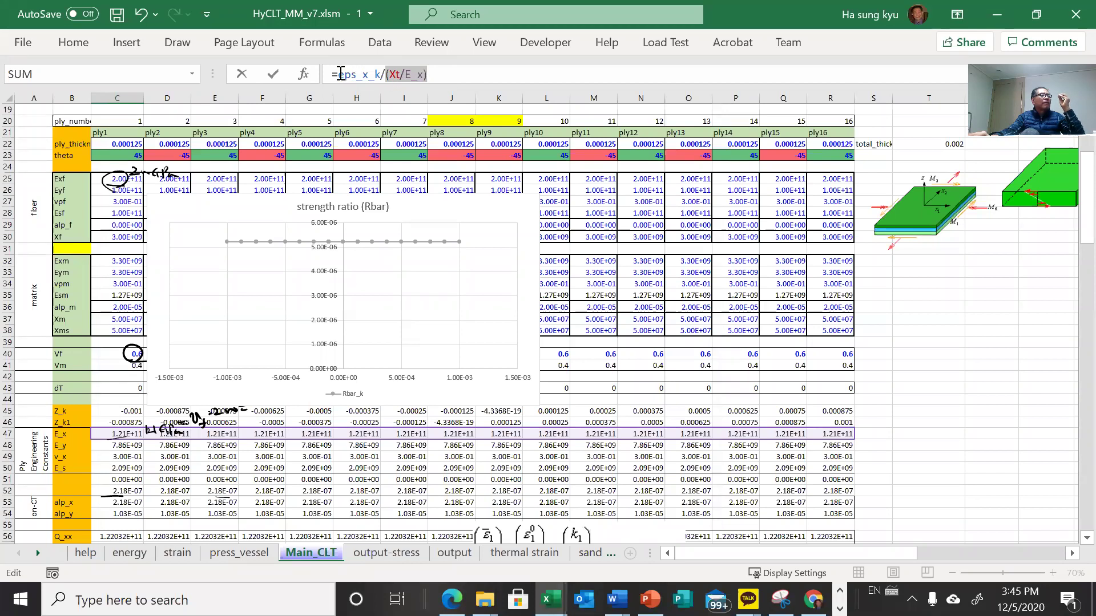
pyautogui.moveTo(337, 75); pyautogui.dragTo(370, 77)
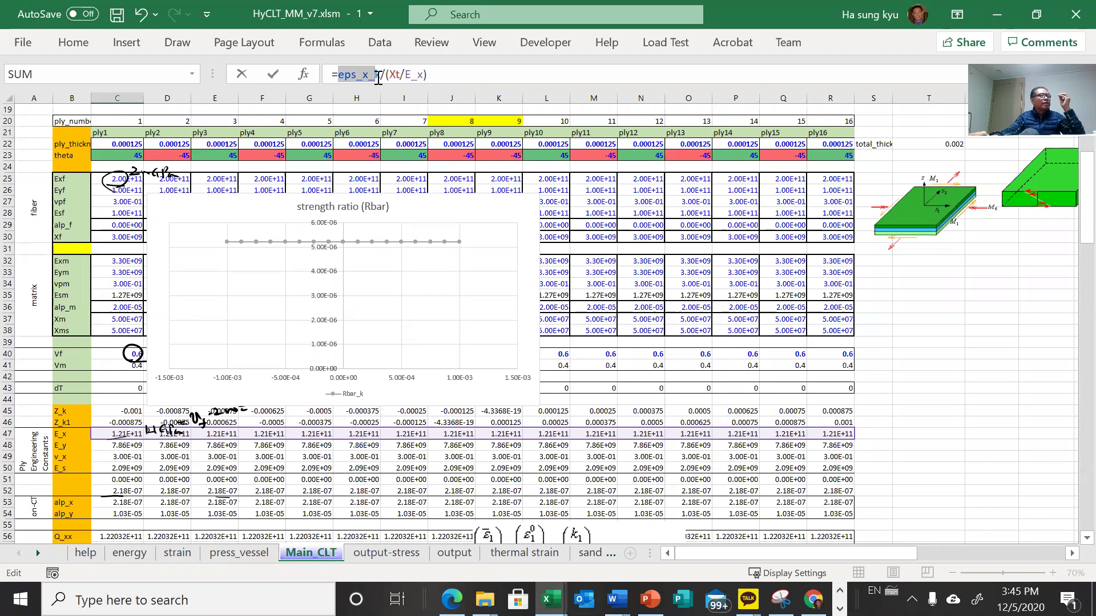
pyautogui.moveTo(385, 74); pyautogui.dragTo(451, 78)
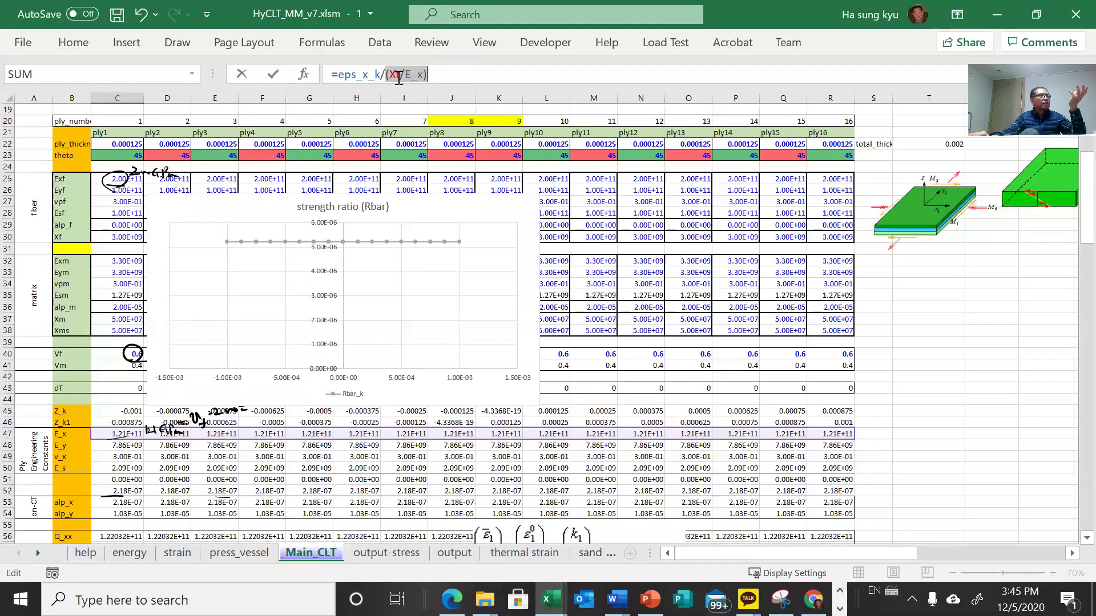
pyautogui.click(276, 81)
pyautogui.scroll(-5, 120, 461)
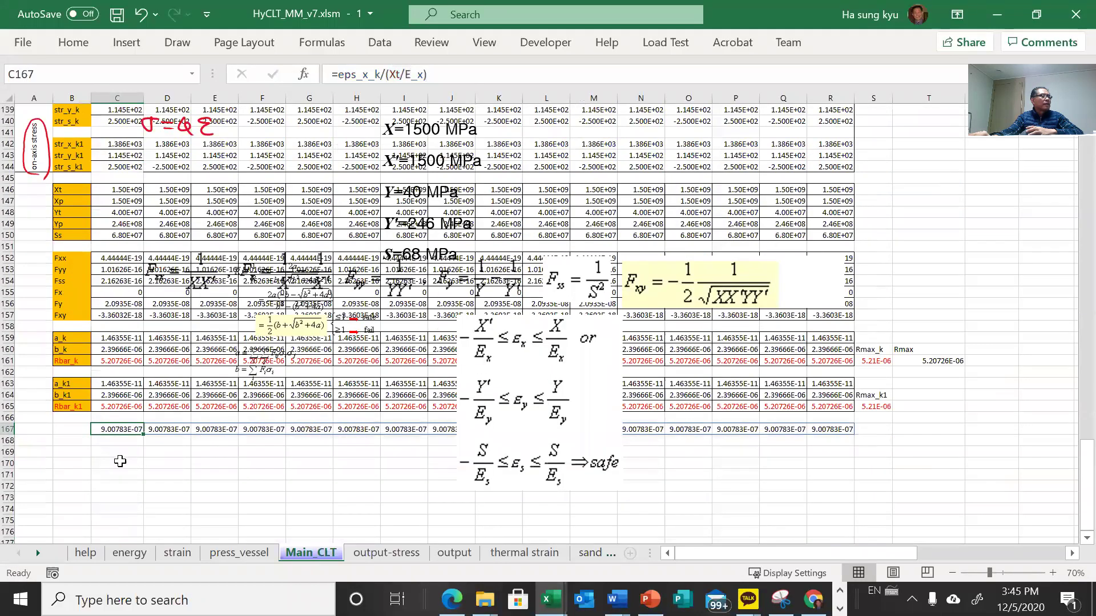
# - Wrap the strain ratio formula in C167 in an IF that tests eps_x_k>0 ahead of the existing eps_x_k/(Xt/E_x) term
pyautogui.click(119, 461)
pyautogui.click(119, 431)
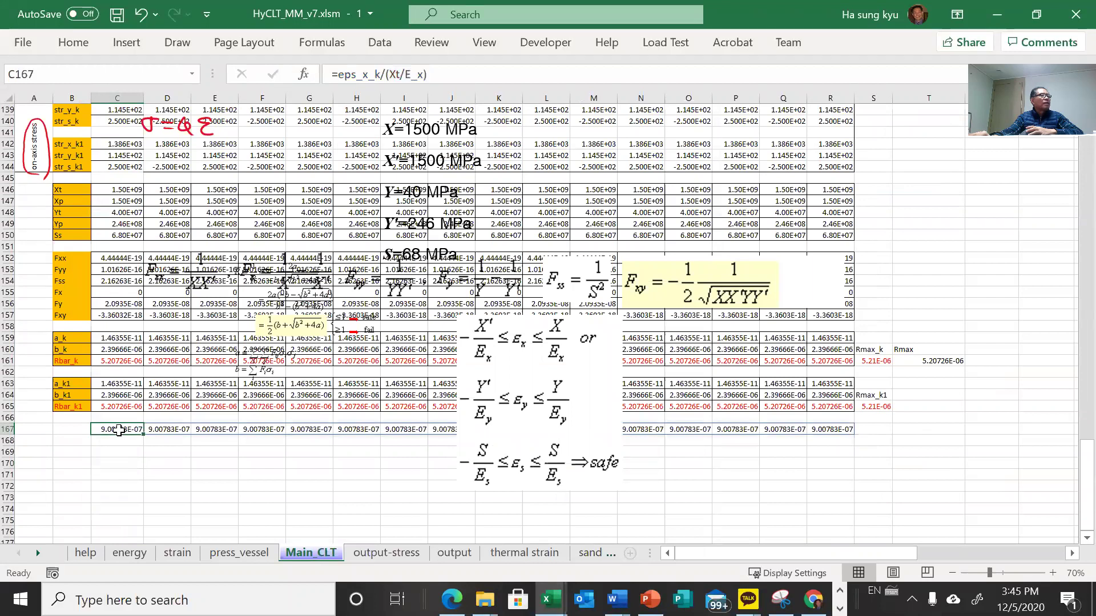
pyautogui.doubleClick(338, 76)
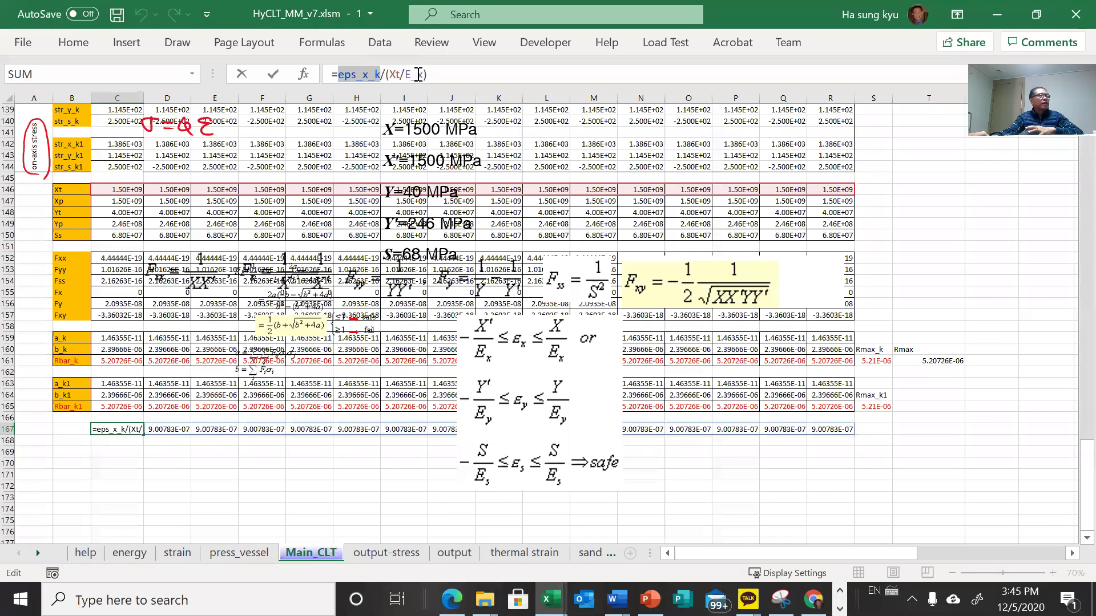
pyautogui.click(334, 75)
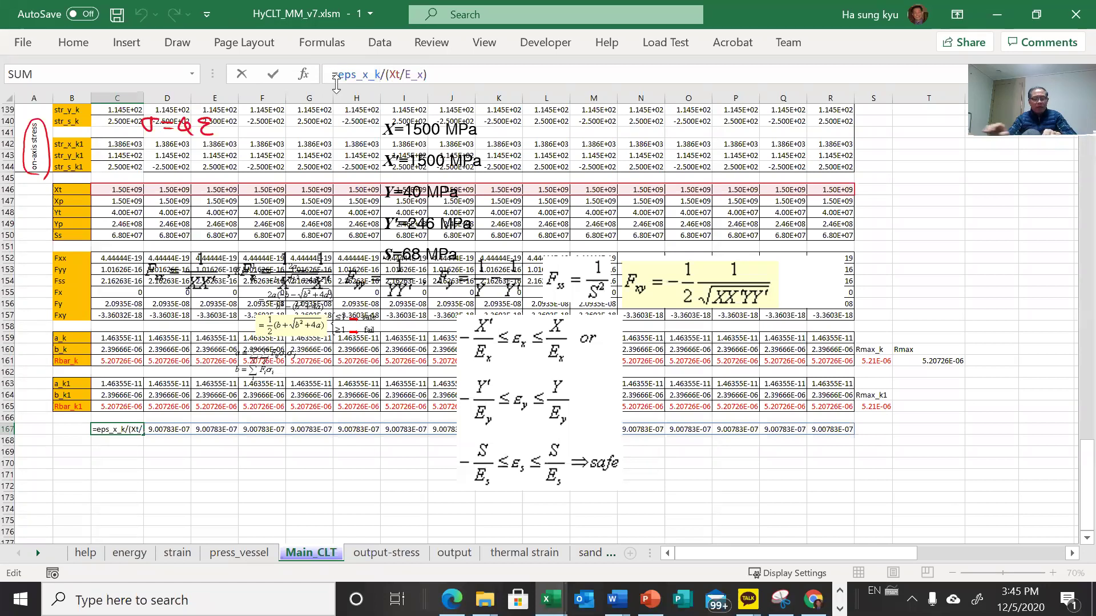
pyautogui.write('=')
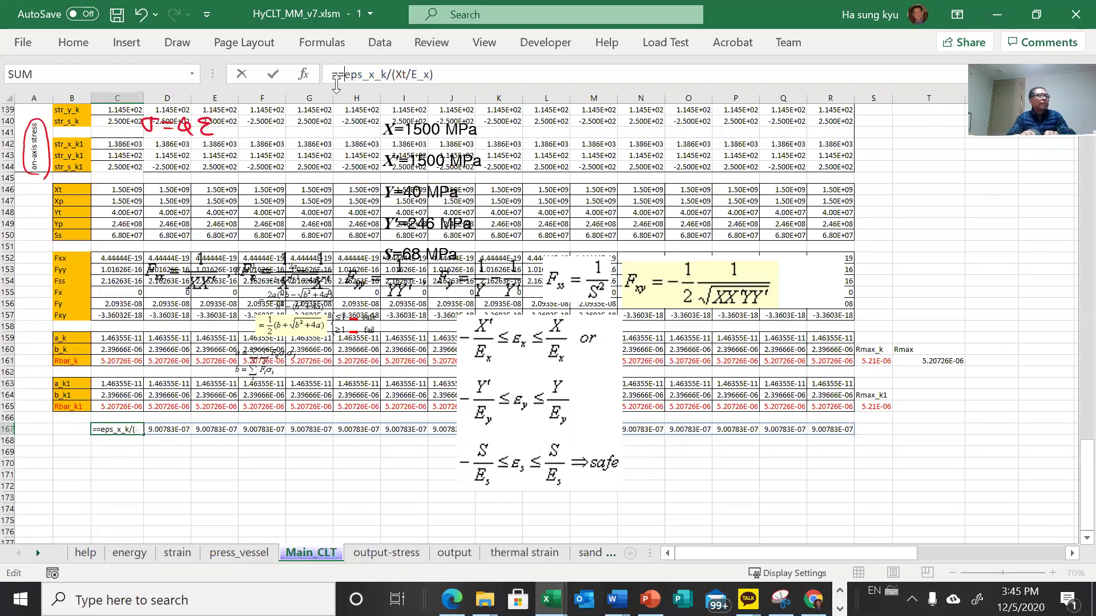
pyautogui.press('BackSpace')
pyautogui.write('if(es')
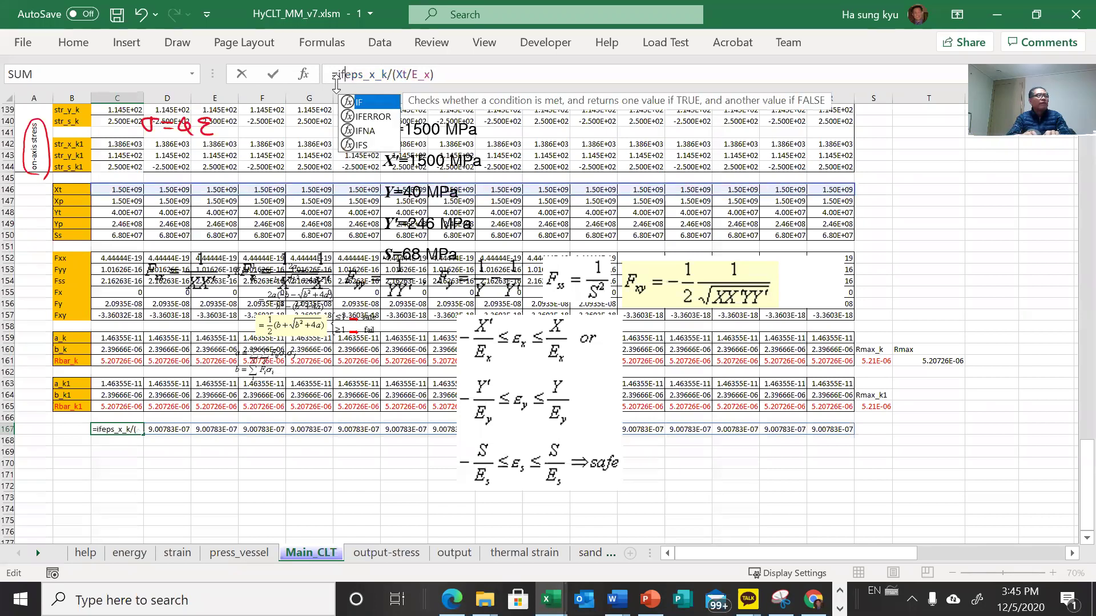
pyautogui.write('p')
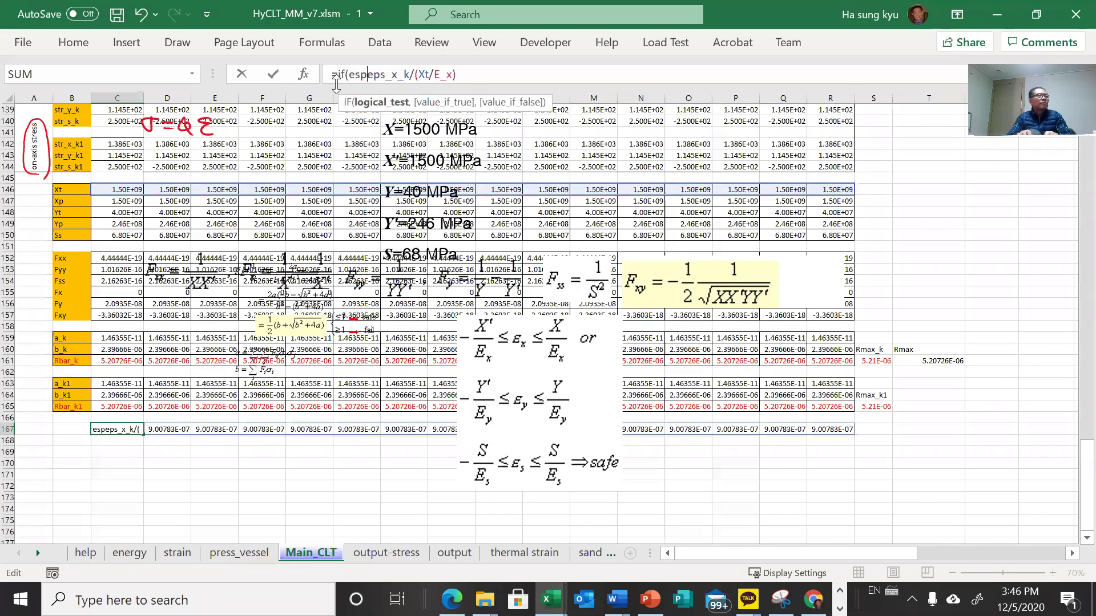
pyautogui.press('BackSpace')
pyautogui.press('BackSpace')
pyautogui.write('ps_x_')
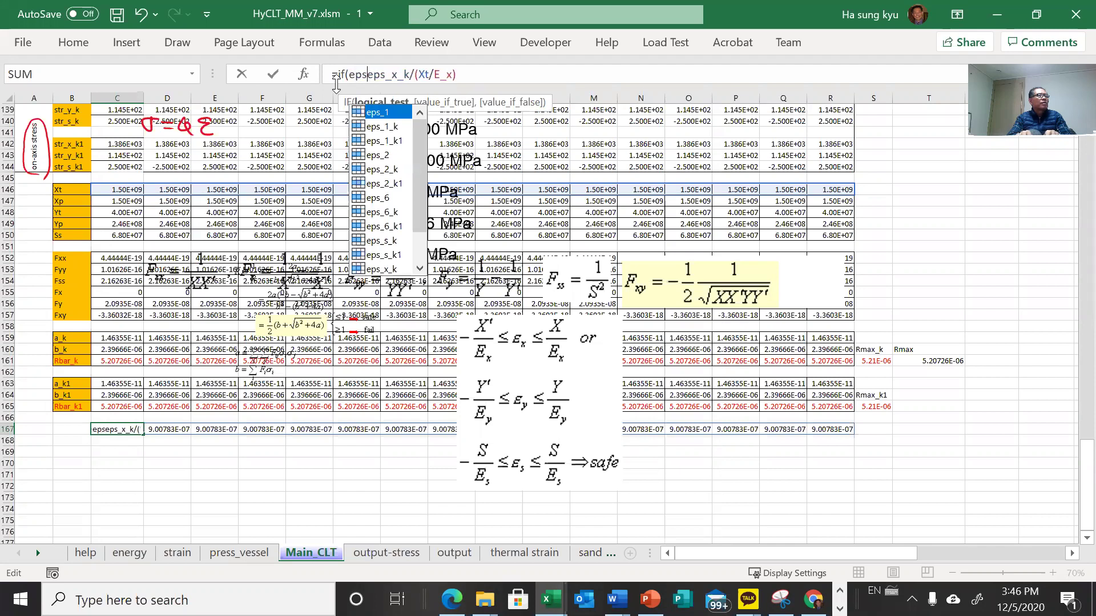
pyautogui.write('k')
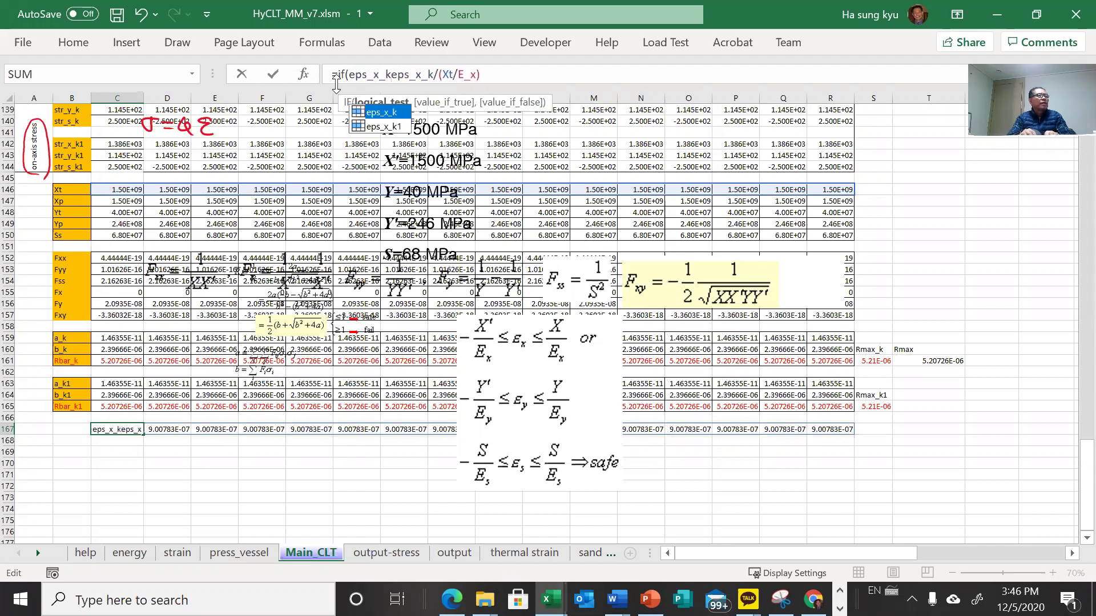
pyautogui.write('>0,')
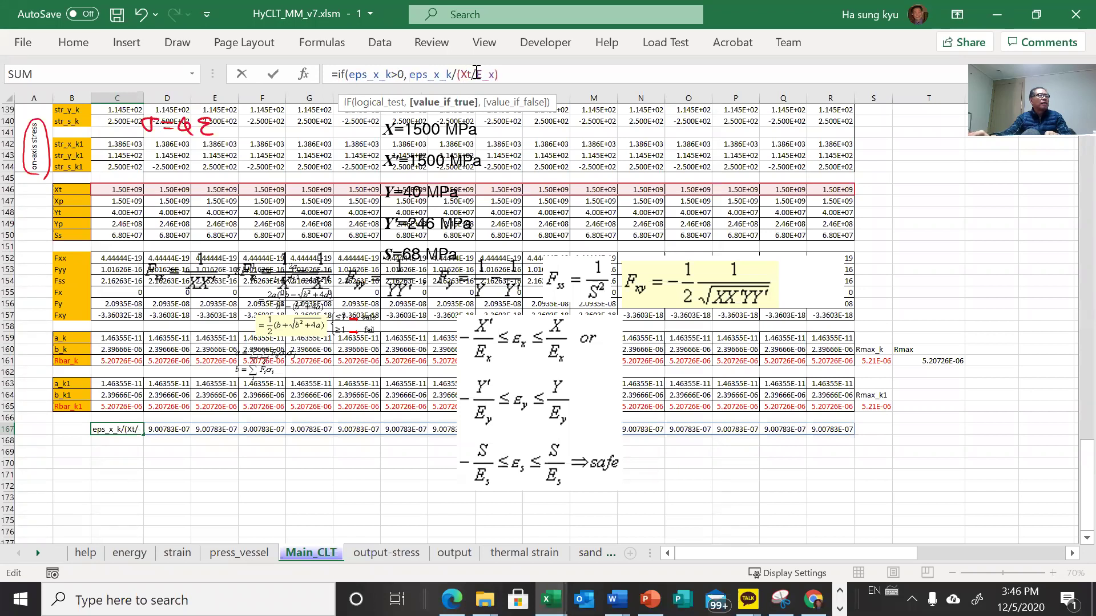
# - Duplicate the eps_x_k/(Xt/E_x) term as the IF formula's value for the false case in C167
pyautogui.click(514, 71)
pyautogui.write(',')
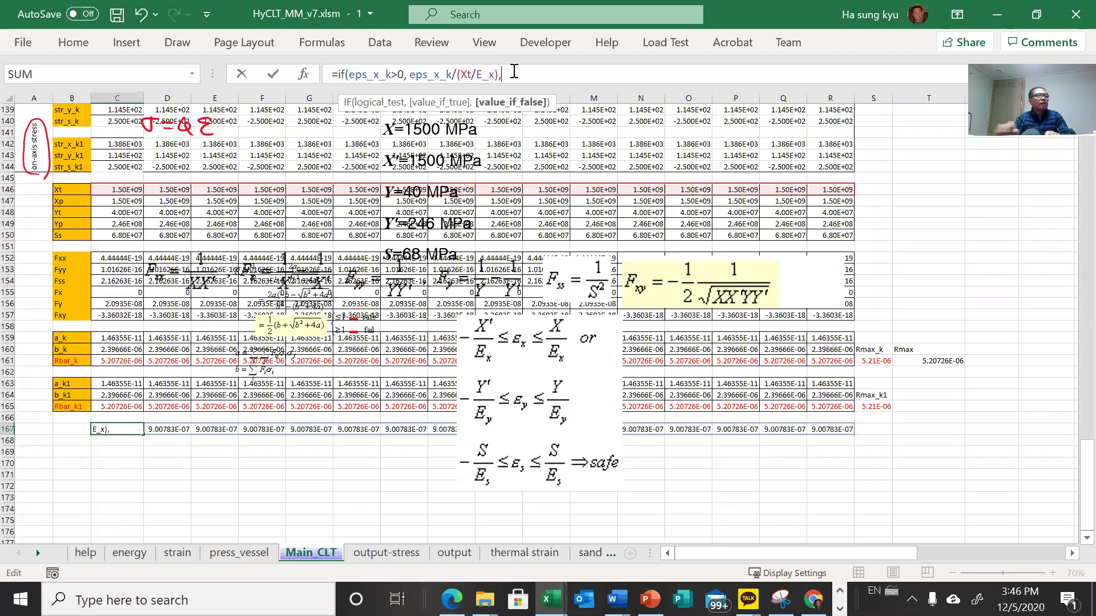
pyautogui.keyDown('shift'); pyautogui.click(411, 75); pyautogui.keyUp('shift')
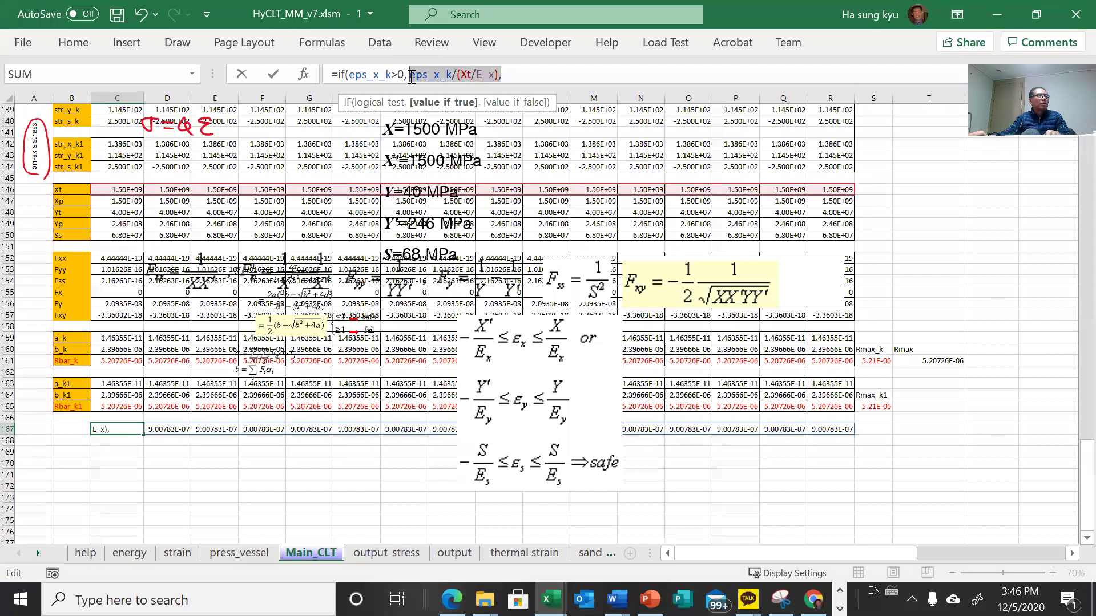
pyautogui.hotkey('ctrl', 'c')
pyautogui.click(559, 79)
pyautogui.hotkey('ctrl', 'v')
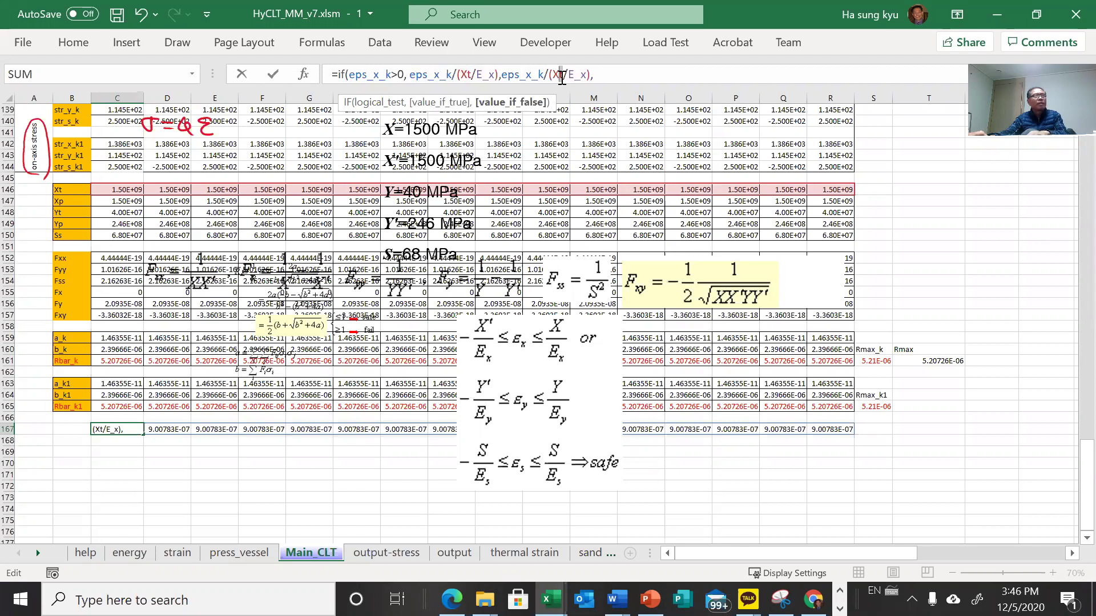
# - Change Xt to Xp in the false case and commit C167 as =IF(eps_x_k>0, eps_x_k/(Xt/E_x),eps_x_k/(Xp/E_x))
pyautogui.click(563, 75)
pyautogui.press('BackSpace')
pyautogui.write('p')
pyautogui.click(654, 70)
pyautogui.press('BackSpace')
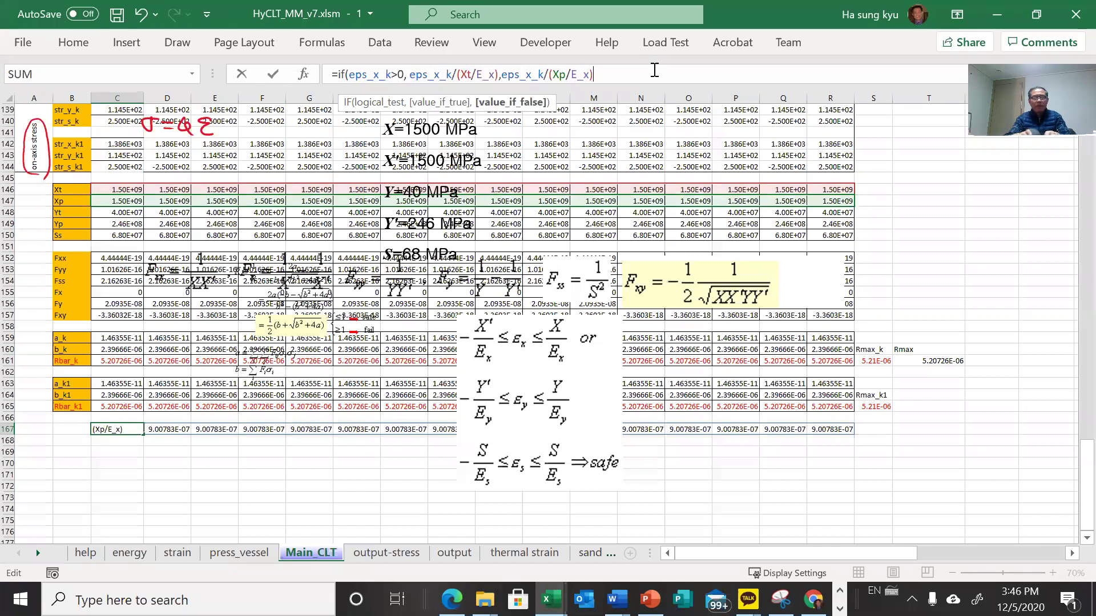
pyautogui.write(')')
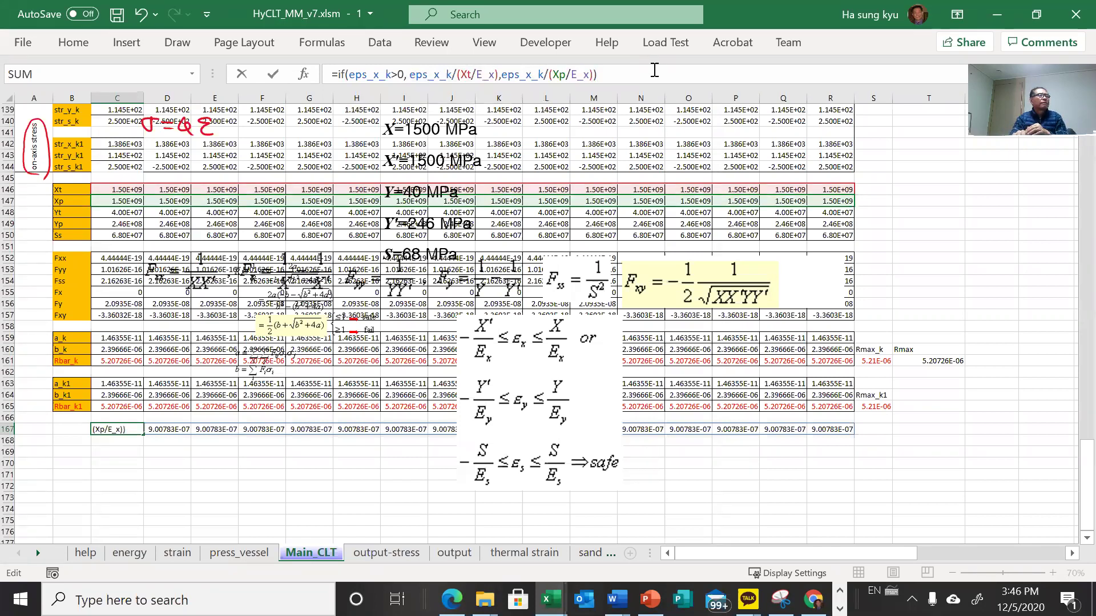
pyautogui.press('Return')
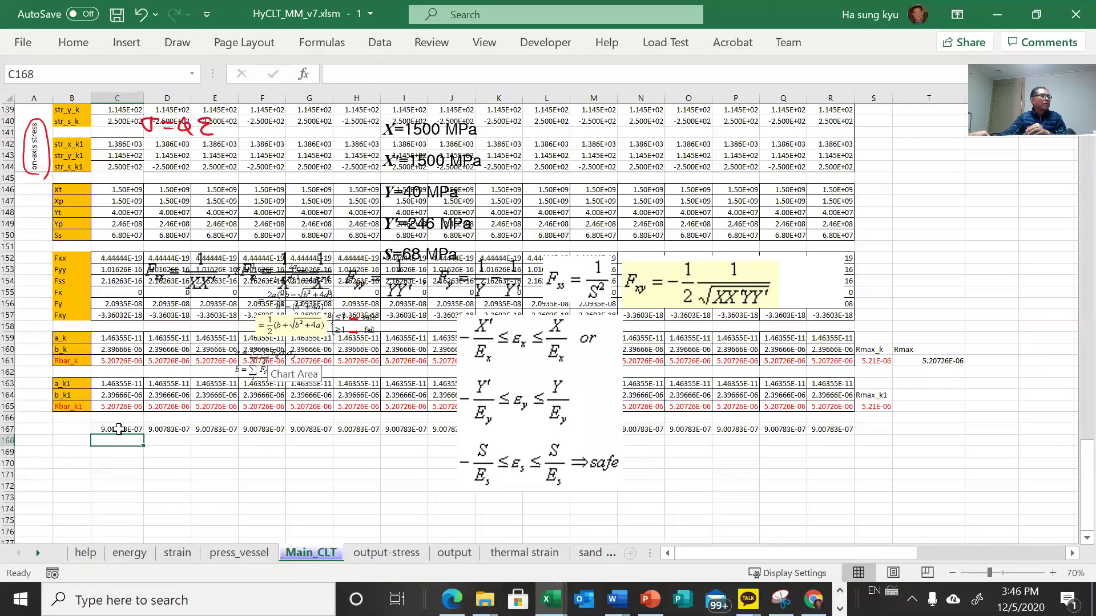
pyautogui.click(118, 429)
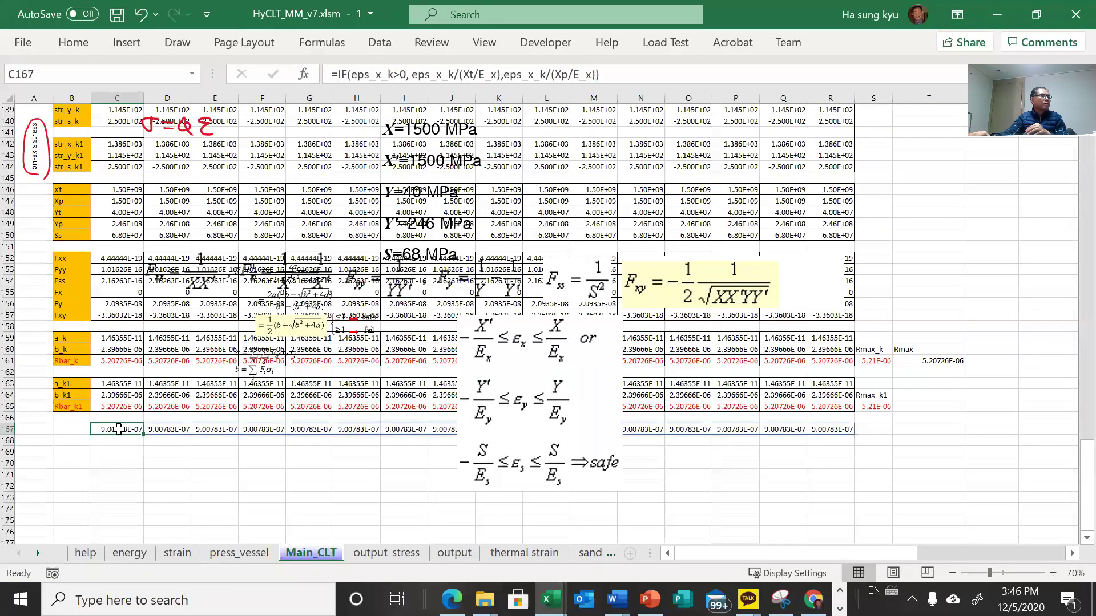
# - Label the strain ratio row in B167 as eps_x_failure_k
pyautogui.click(79, 427)
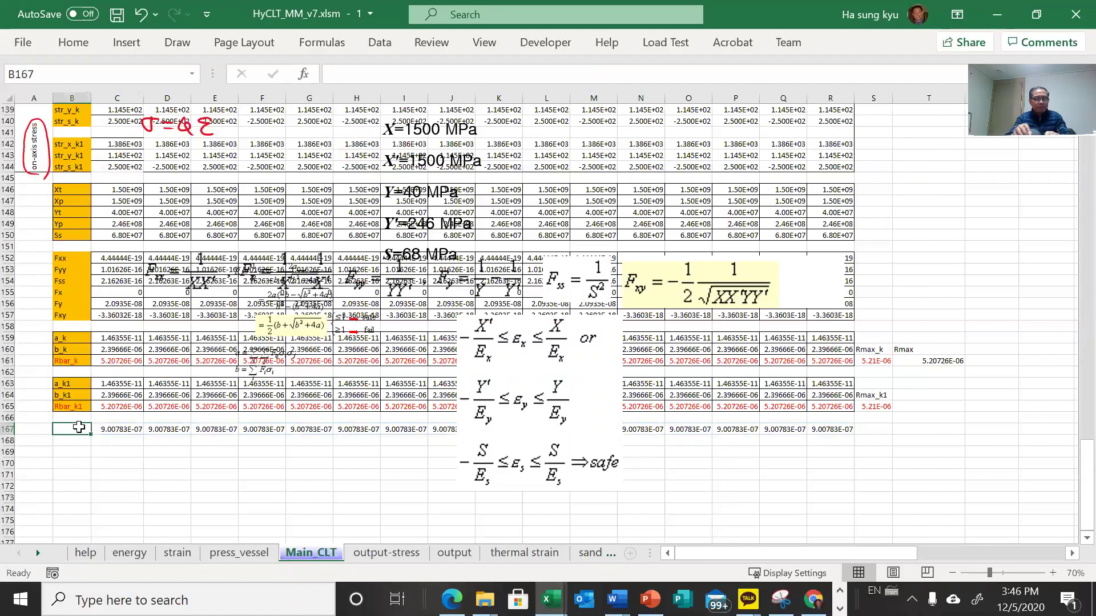
pyautogui.write('eps')
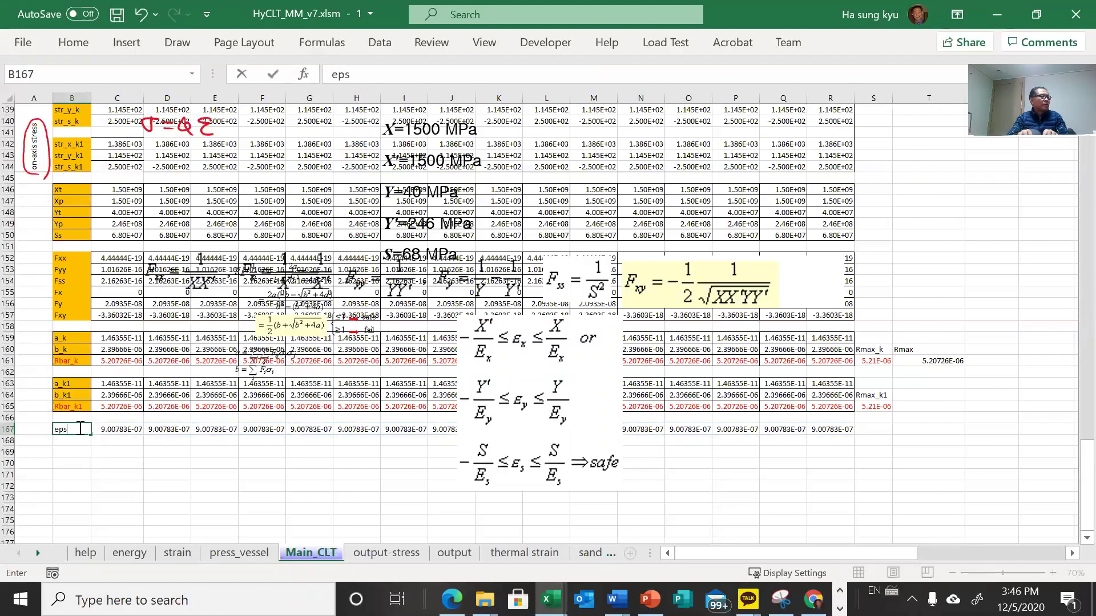
pyautogui.write('+x')
pyautogui.press('BackSpace')
pyautogui.press('BackSpace')
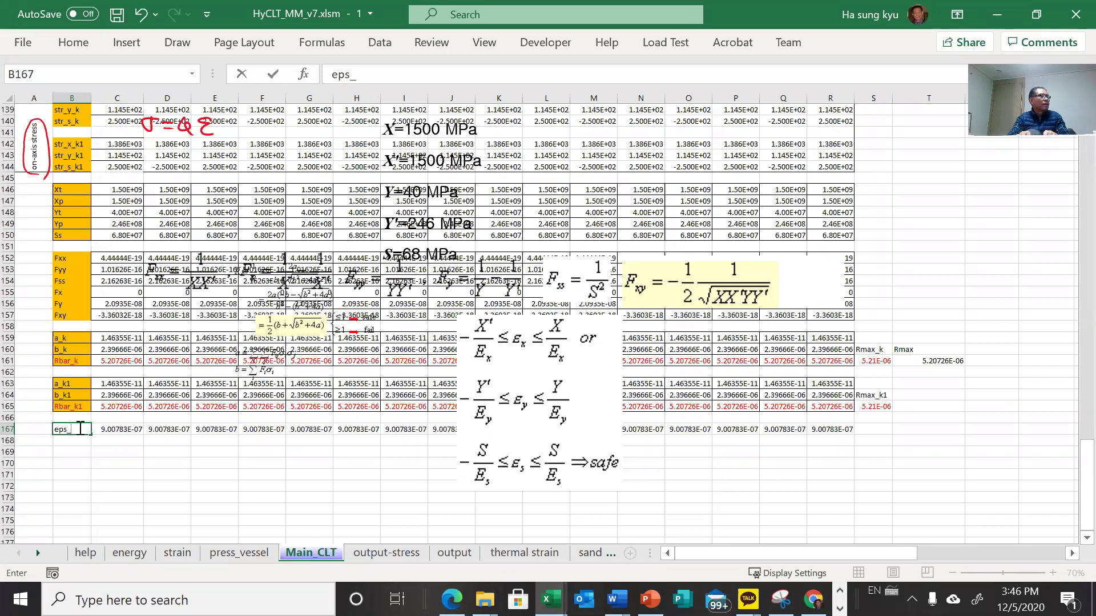
pyautogui.write('x')
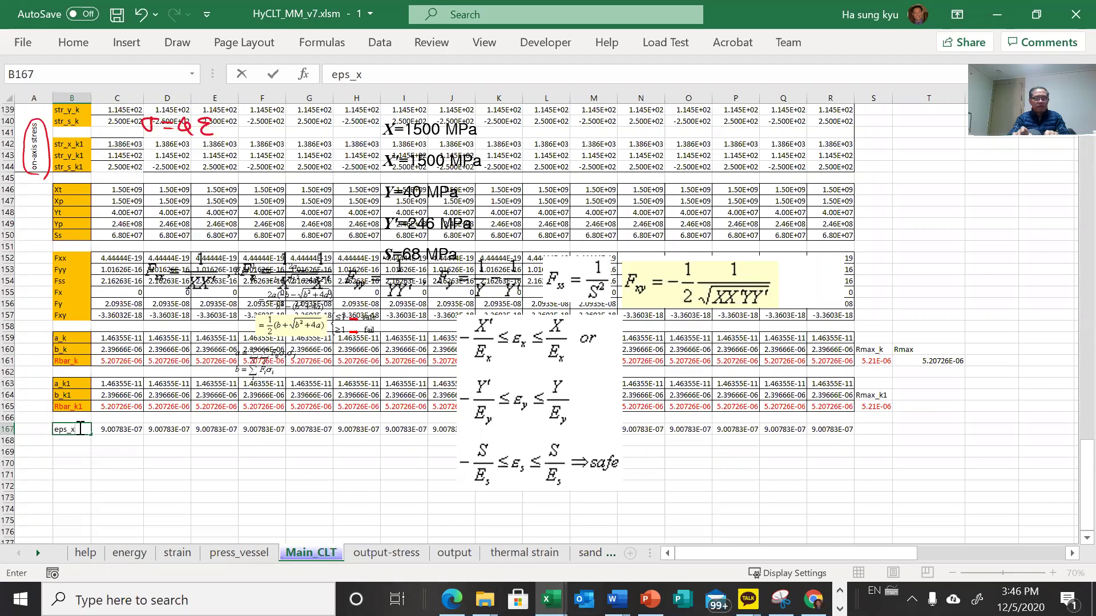
pyautogui.write('_failure_k')
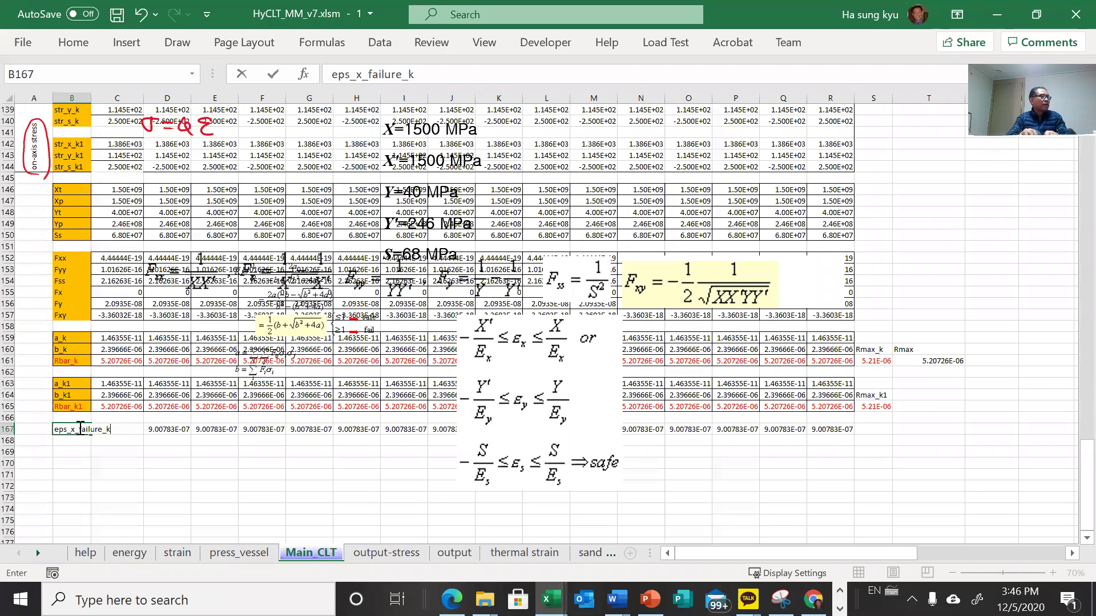
# - Copy the B167 label to B168 and change it to eps_x_failure_k1
pyautogui.click(79, 427)
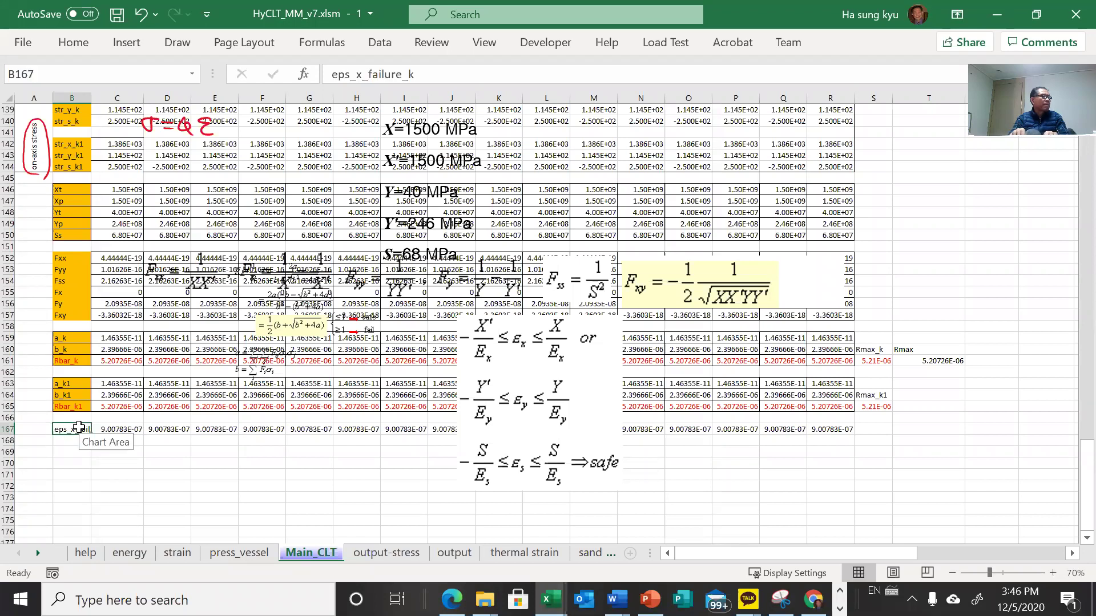
pyautogui.hotkey('ctrl', 'c')
pyautogui.press('Down')
pyautogui.hotkey('ctrl', 'v')
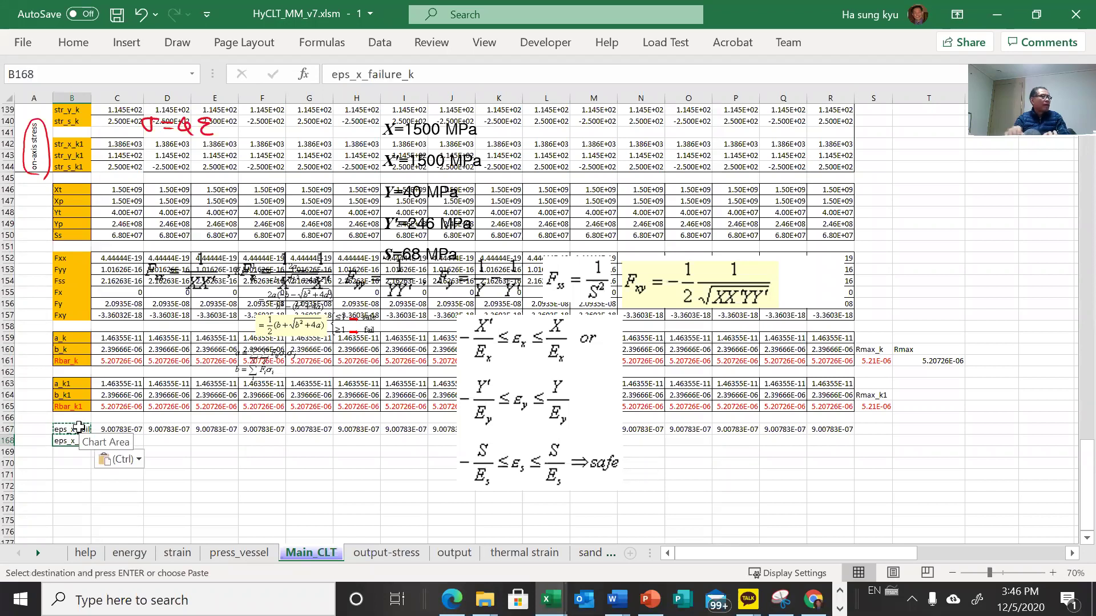
pyautogui.click(439, 78)
pyautogui.write('1')
pyautogui.press('Return')
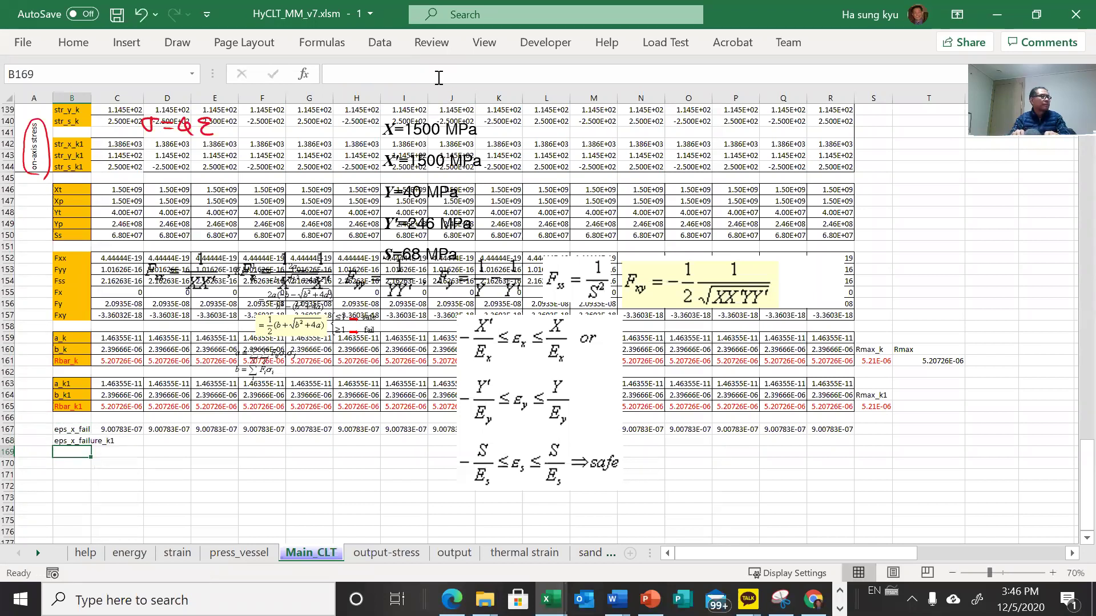
# - Copy the IF strain ratio formula from C167 into C168
pyautogui.press('Right')
pyautogui.press('Up')
pyautogui.press('Up')
pyautogui.hotkey('ctrl', 'c')
pyautogui.press('Down')
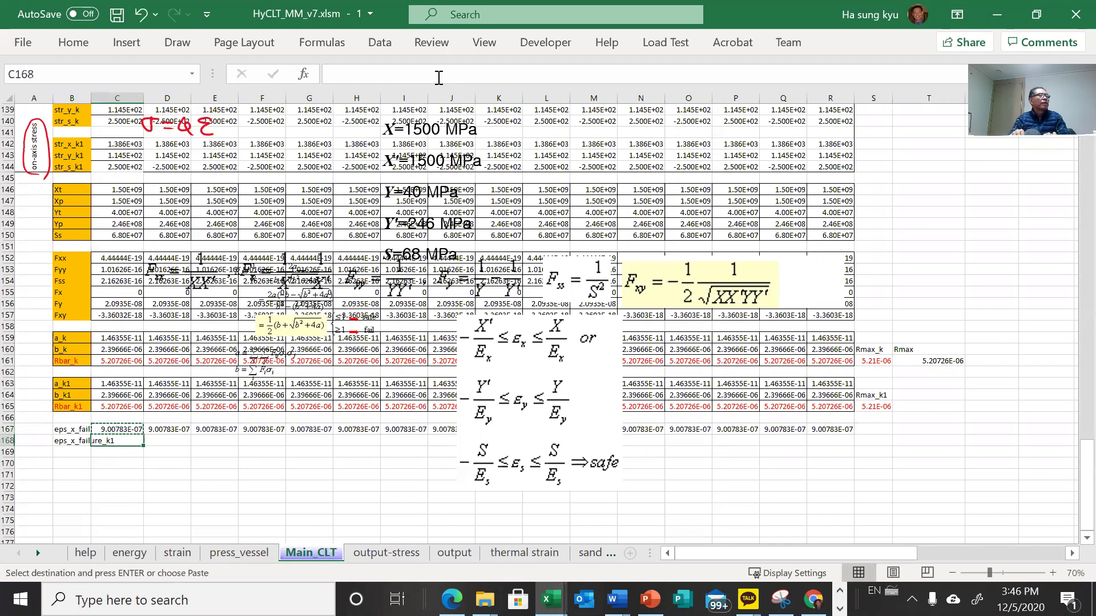
pyautogui.hotkey('ctrl', 'v')
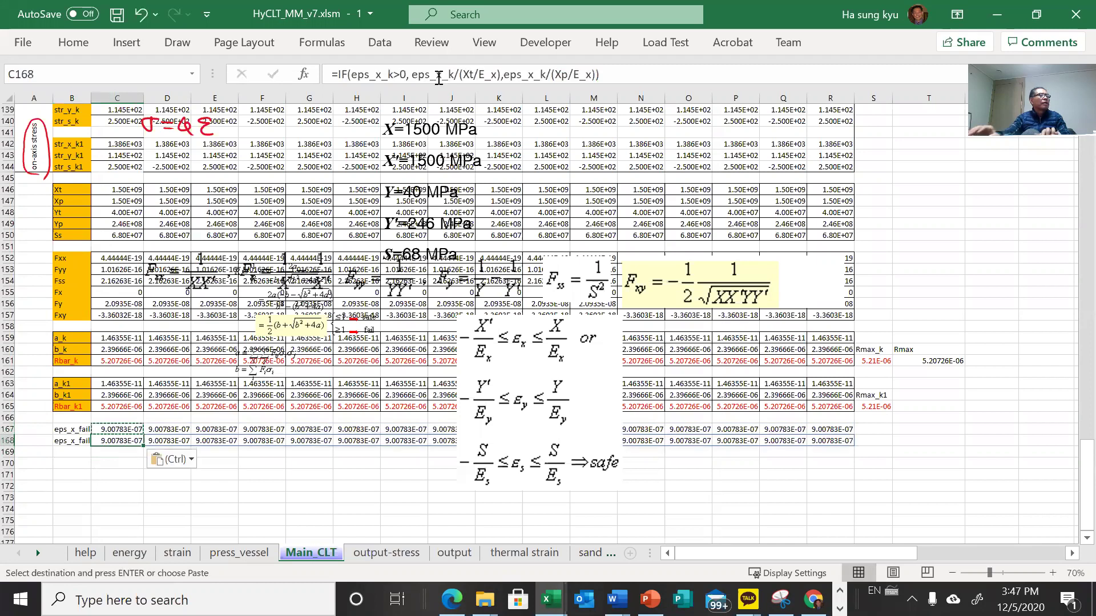
# - Change the C168 formula to =IF(eps_x_k1>0, eps_x_k1/(Xt/E_x),eps_x_k1/(Xp/E_x))
pyautogui.click(398, 77)
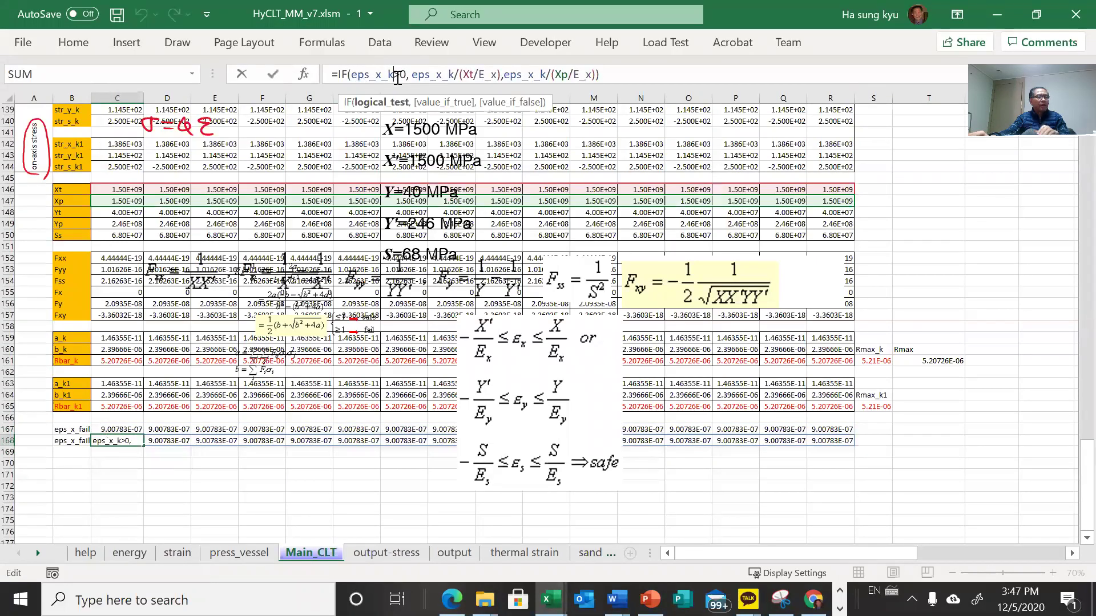
pyautogui.write('1')
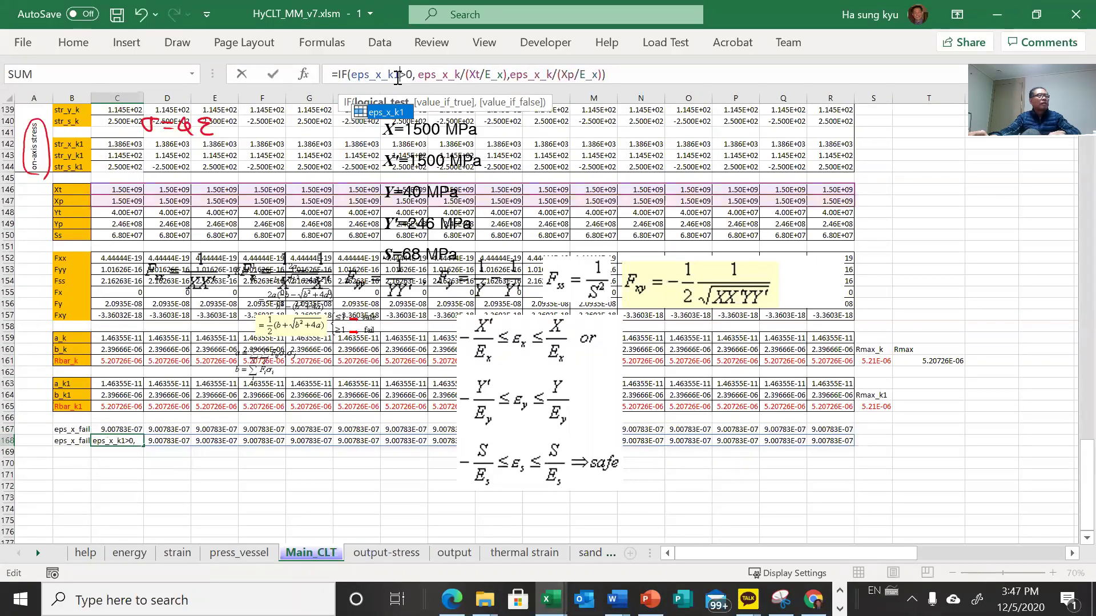
pyautogui.click(461, 76)
pyautogui.write('1')
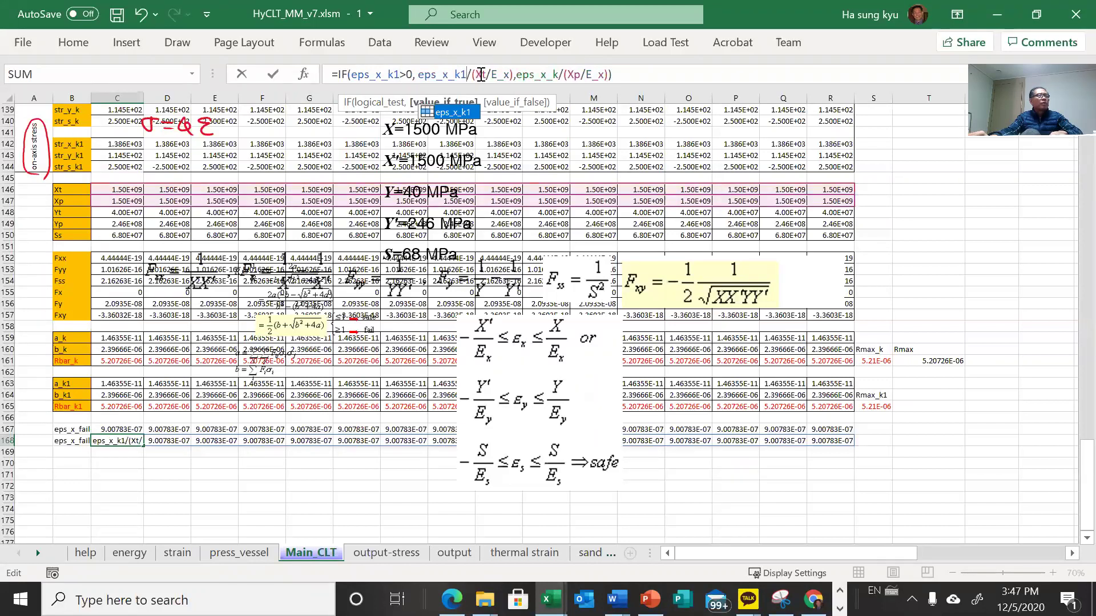
pyautogui.click(558, 75)
pyautogui.write('1')
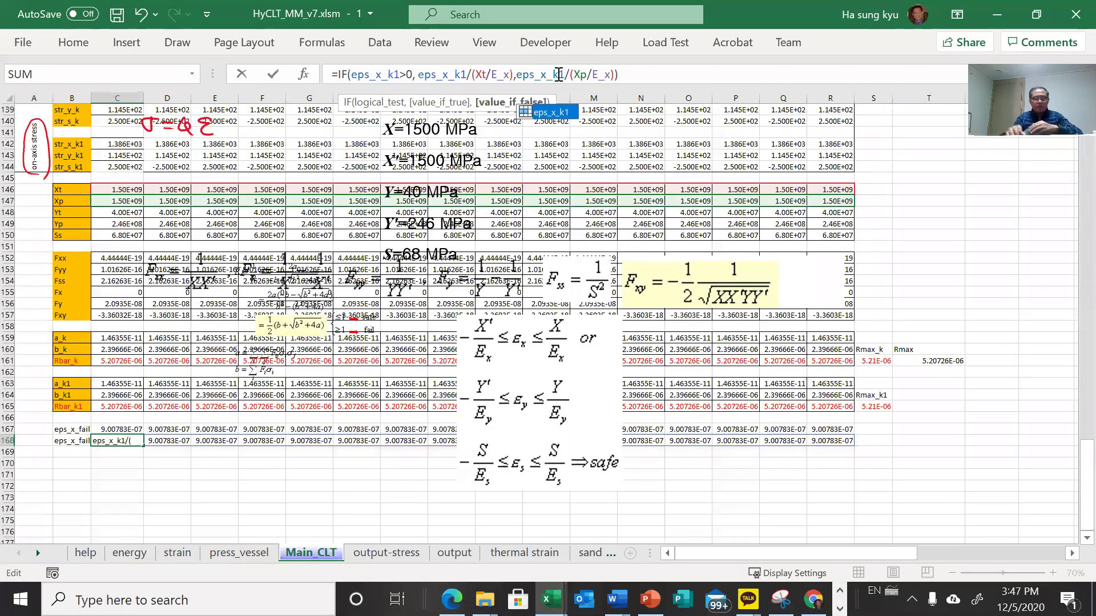
pyautogui.press('Return')
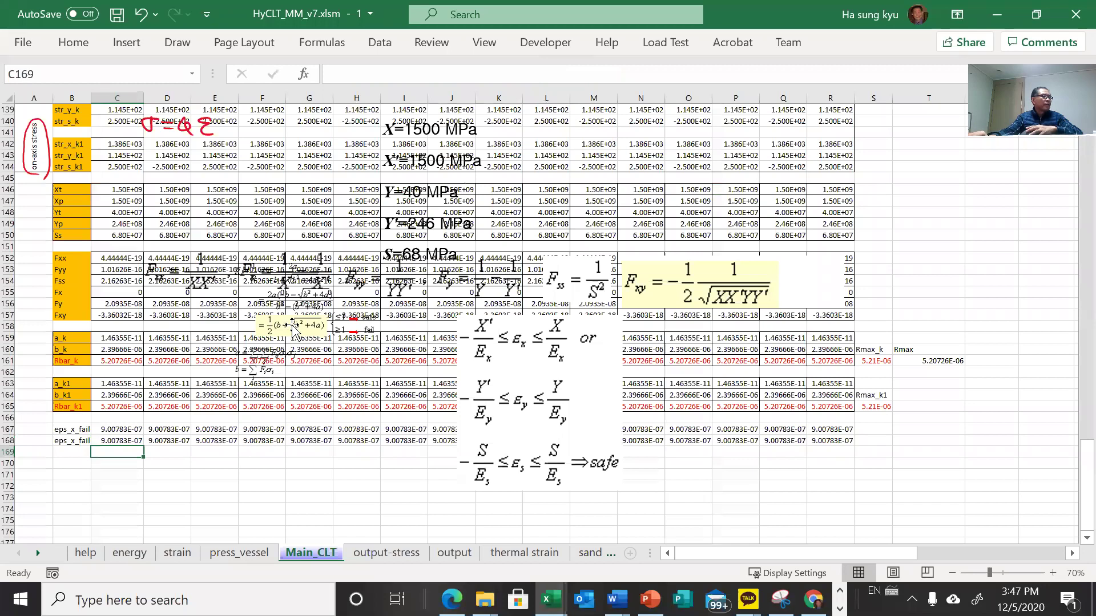
# - Copy the Rmax label and value from T160:T161 to T167:T168, beside the strain failure rows
pyautogui.click(84, 429)
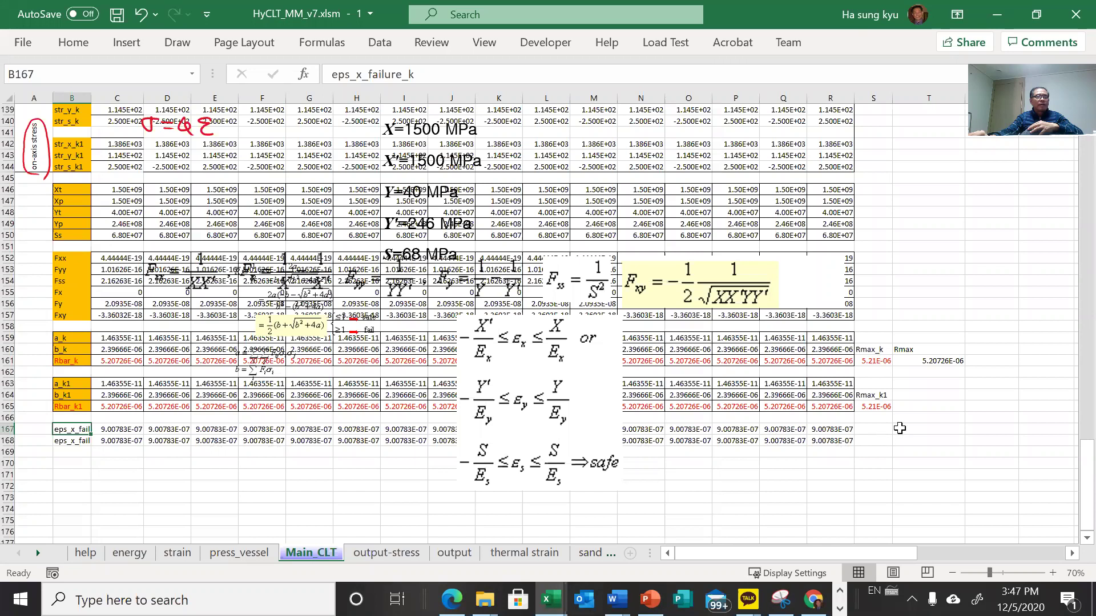
pyautogui.moveTo(911, 350); pyautogui.dragTo(910, 359)
pyautogui.hotkey('ctrl', 'c')
pyautogui.click(920, 430)
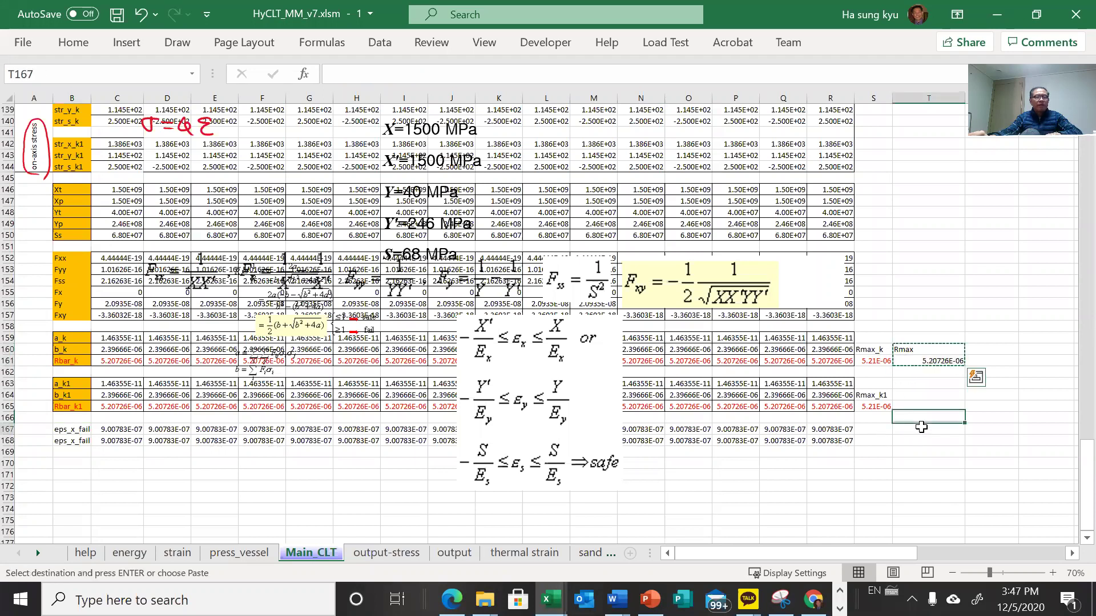
pyautogui.hotkey('ctrl', 'v')
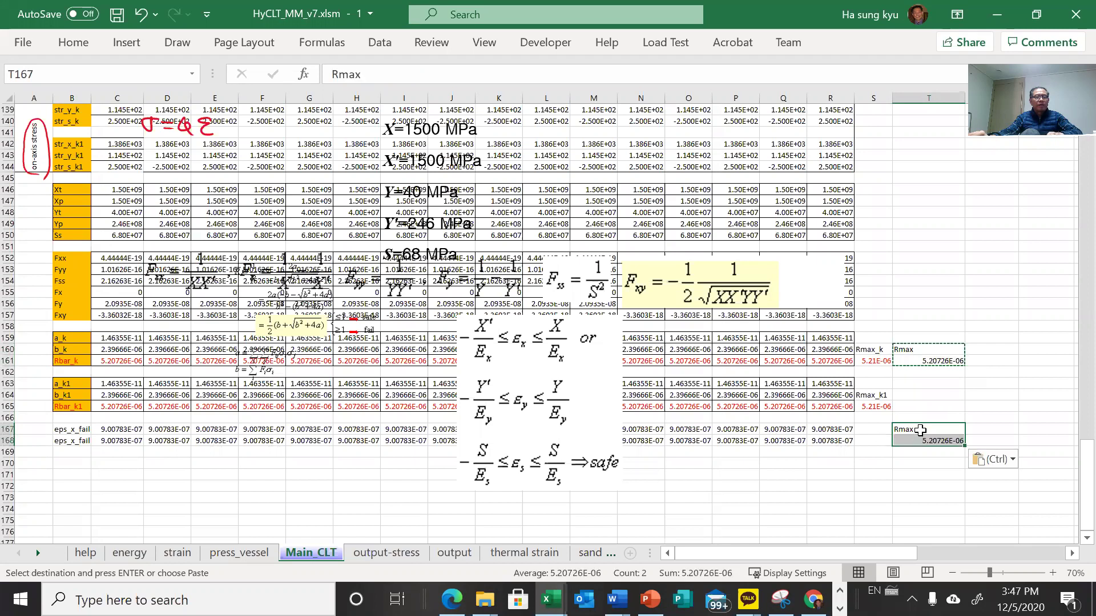
# - Change the Rmax label in T167 to ex_failure_max
pyautogui.click(920, 429)
pyautogui.click(337, 74)
pyautogui.press('BackSpace')
pyautogui.write('e')
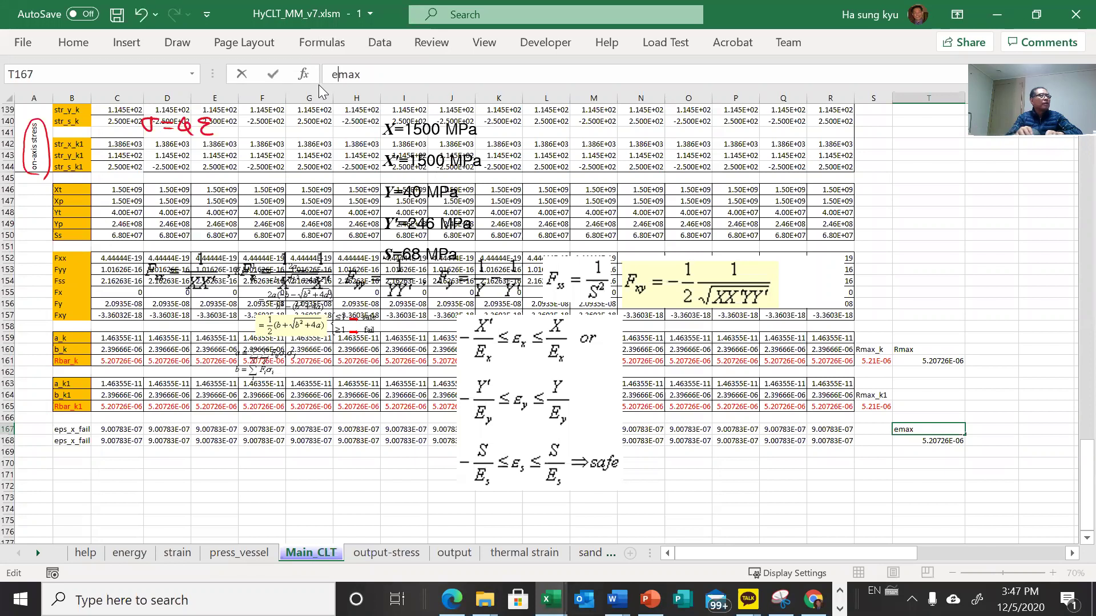
pyautogui.write('x')
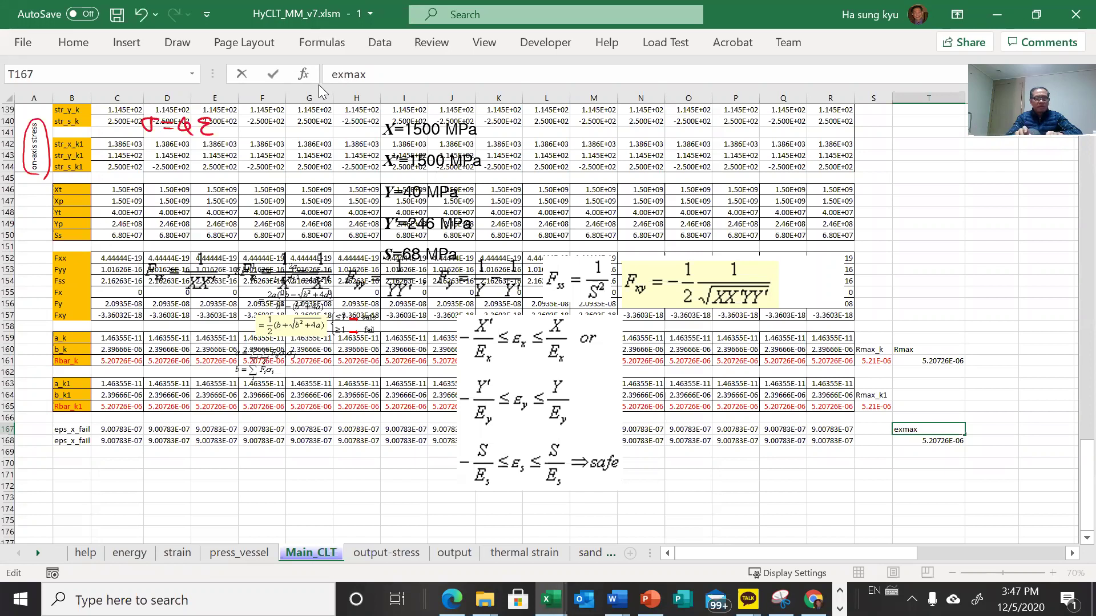
pyautogui.write('_failure')
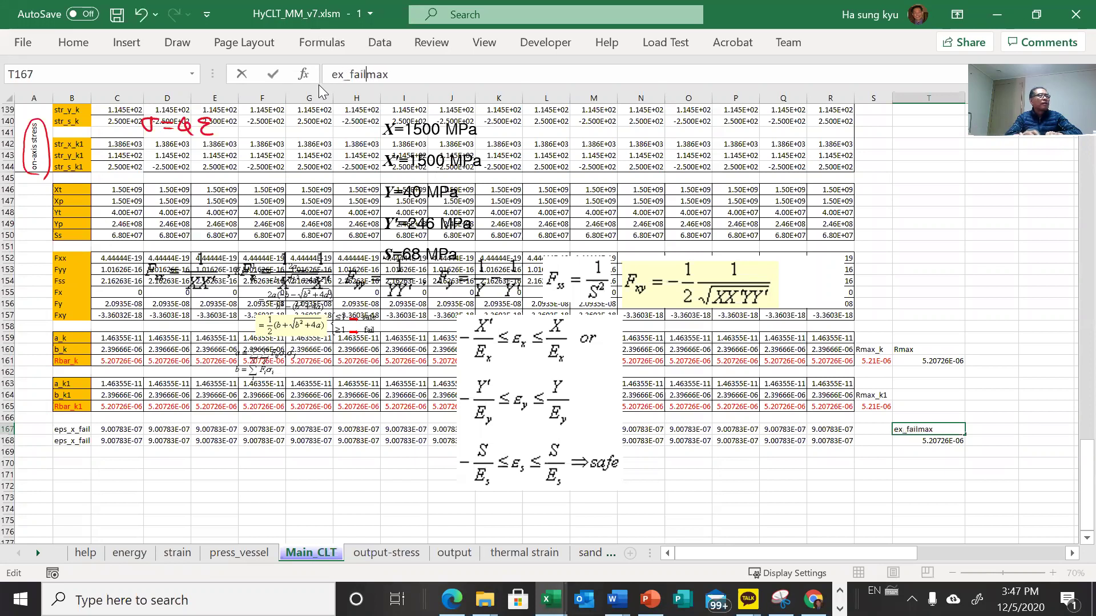
pyautogui.write('_')
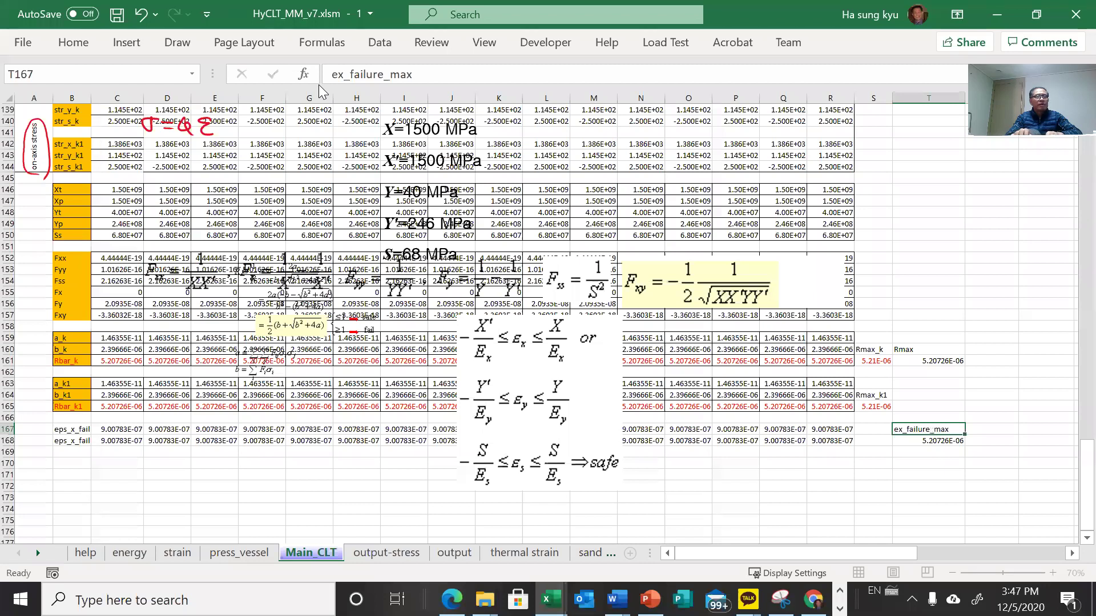
pyautogui.press('Return')
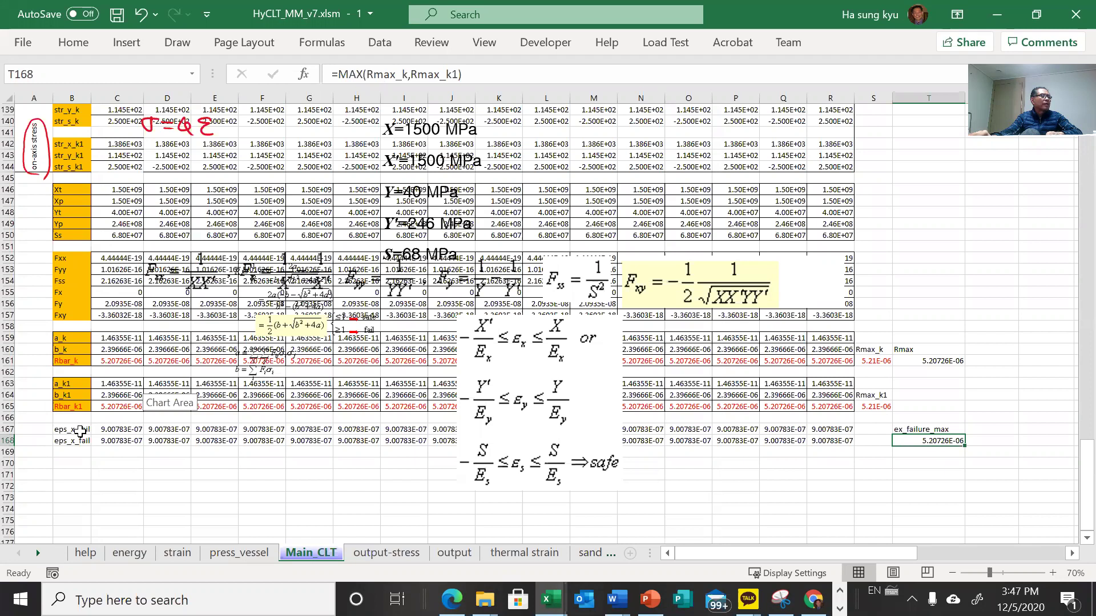
# - Create names for the strain failure rows B167:R168 from the labels in their left column
pyautogui.moveTo(78, 430); pyautogui.dragTo(839, 442)
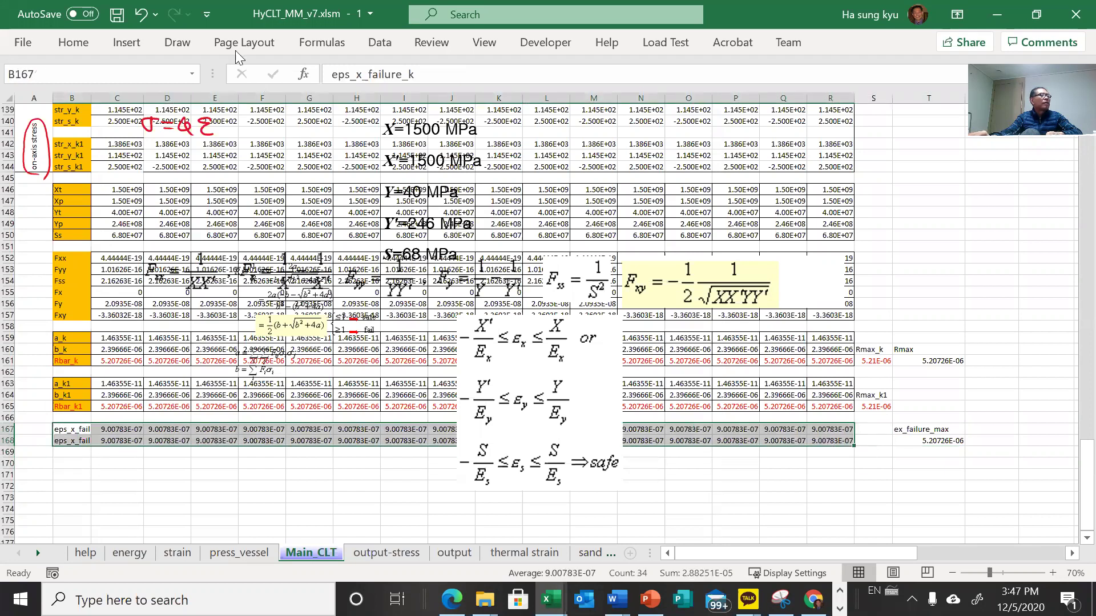
pyautogui.click(126, 50)
pyautogui.click(75, 46)
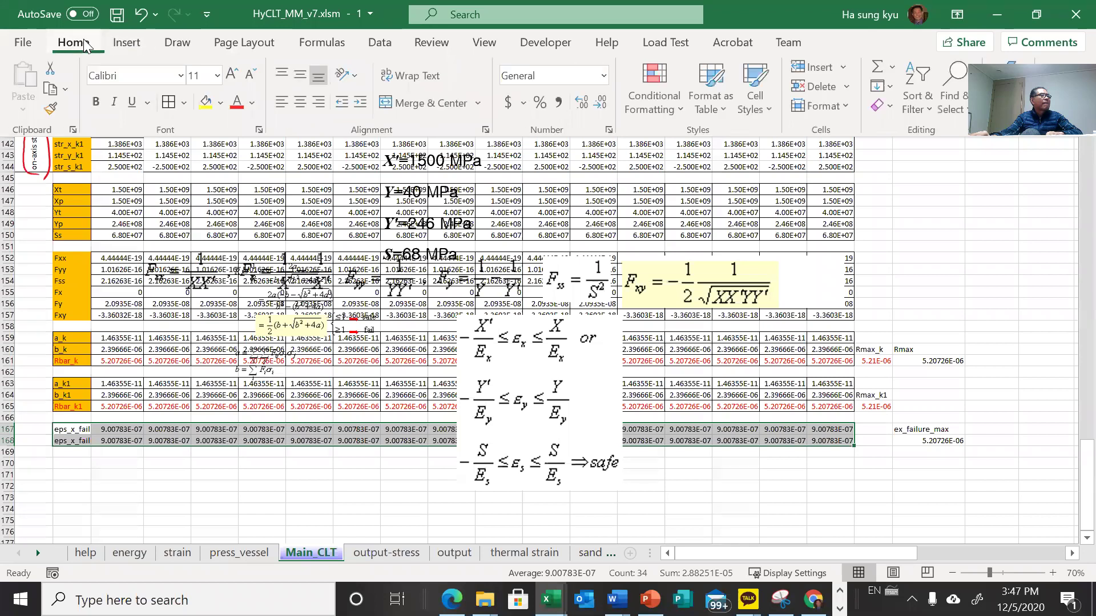
pyautogui.click(170, 101)
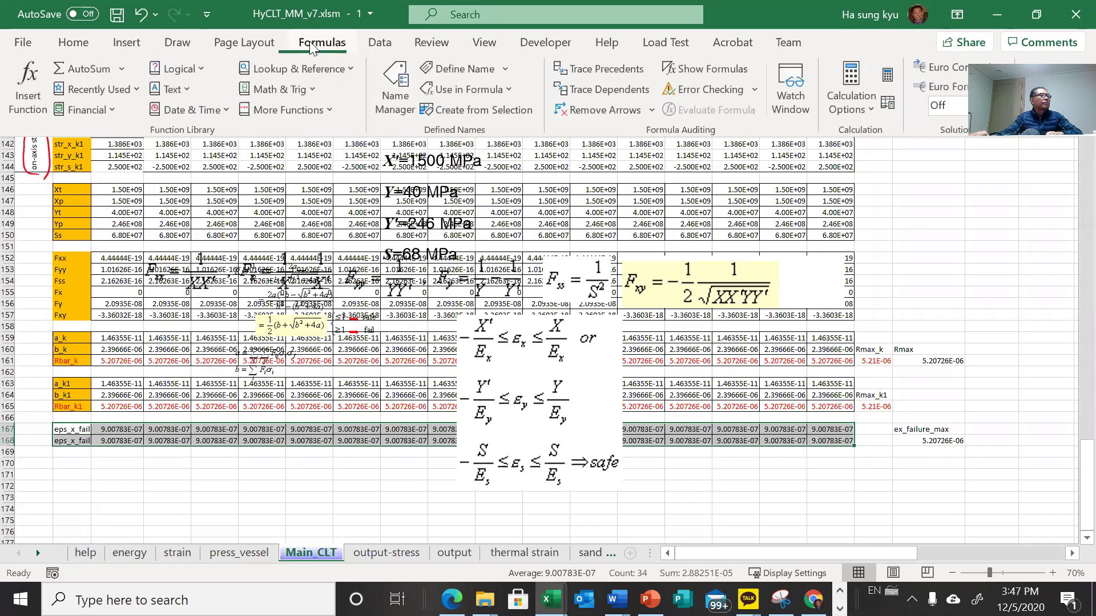
pyautogui.click(473, 112)
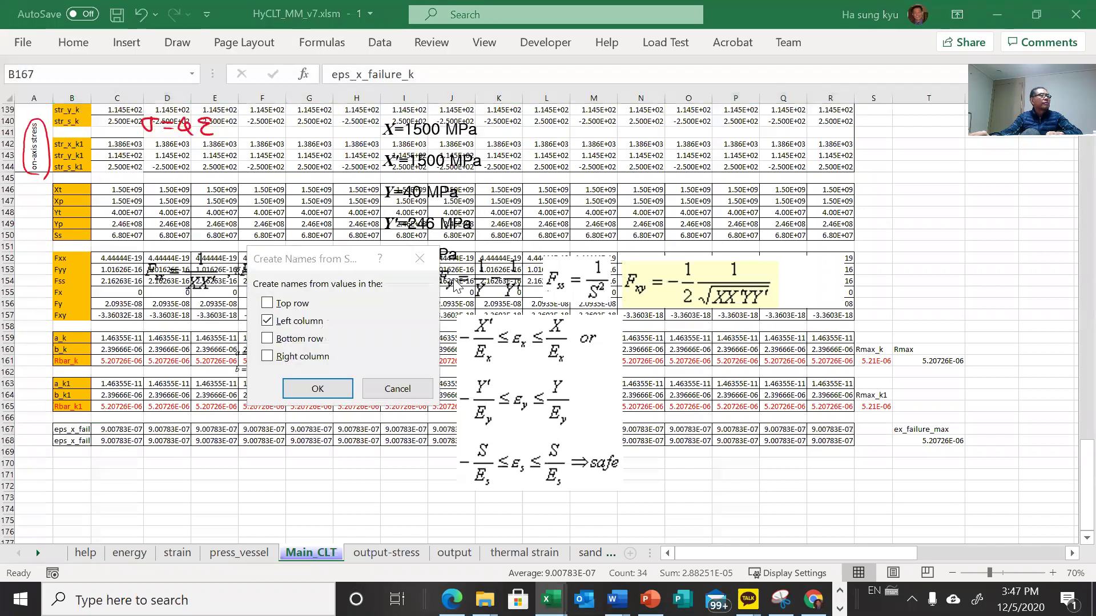
pyautogui.click(324, 391)
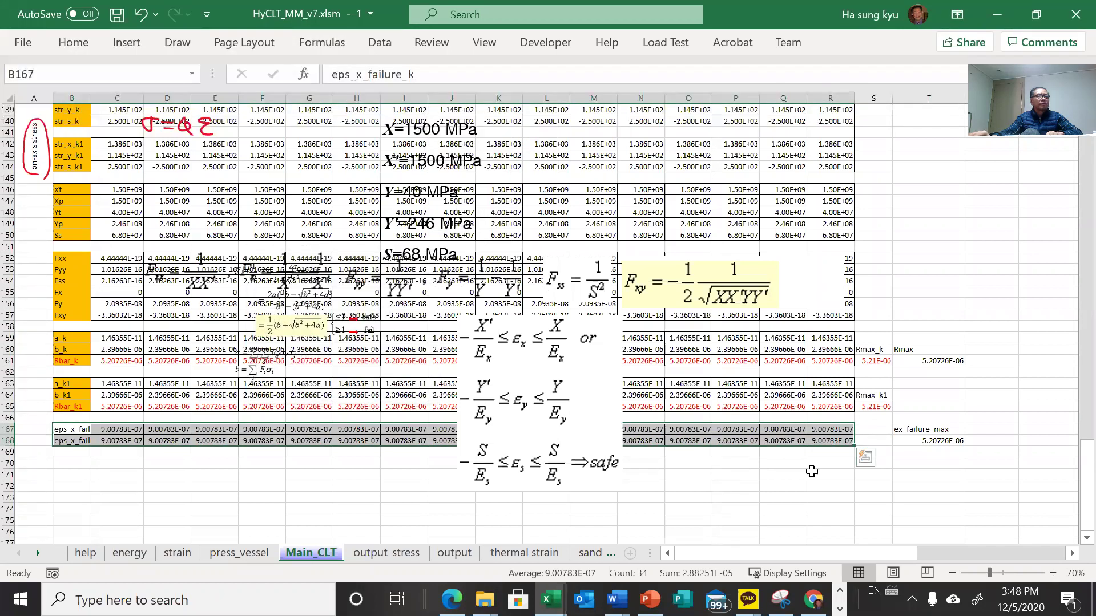
# - Change the T168 formula to =MAX(eps_x_failure_k,eps_x_failure_k1)
pyautogui.click(920, 443)
pyautogui.click(390, 80)
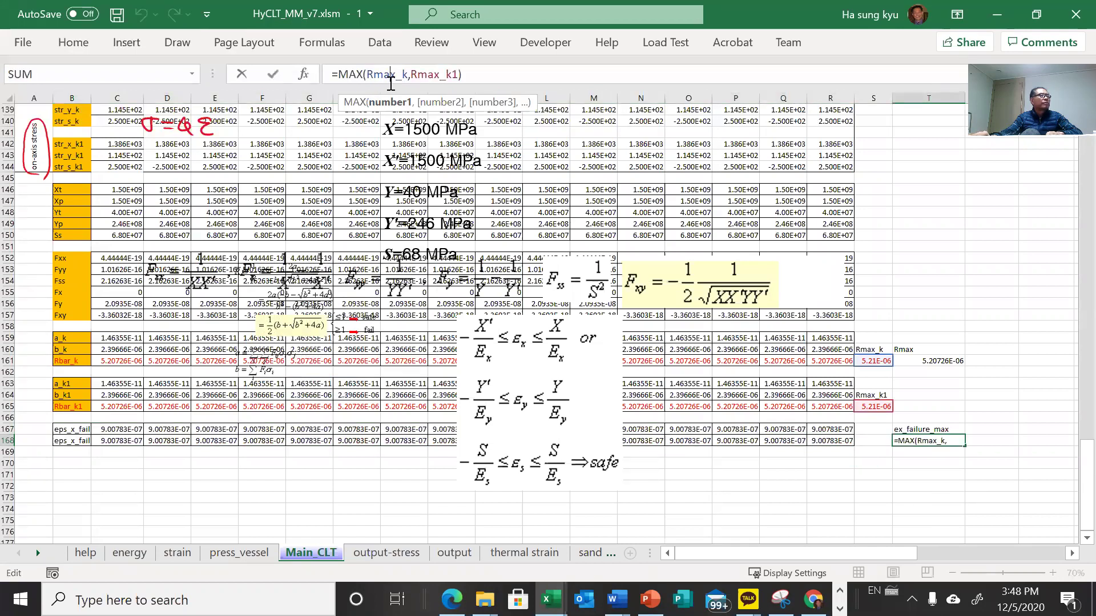
pyautogui.doubleClick(390, 83)
pyautogui.write('eps_')
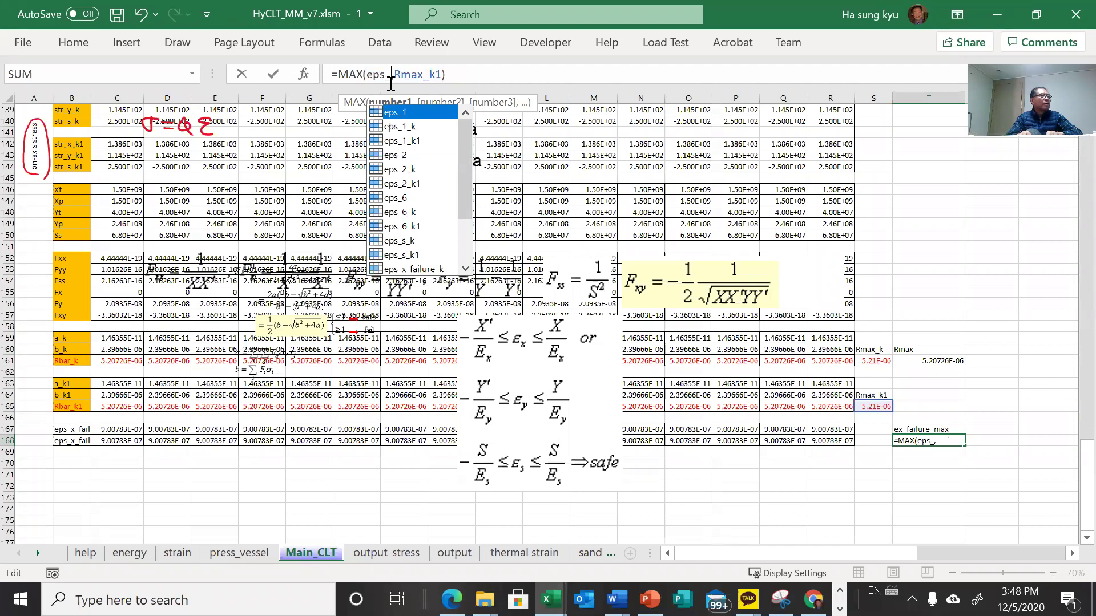
pyautogui.write('x_failure_k')
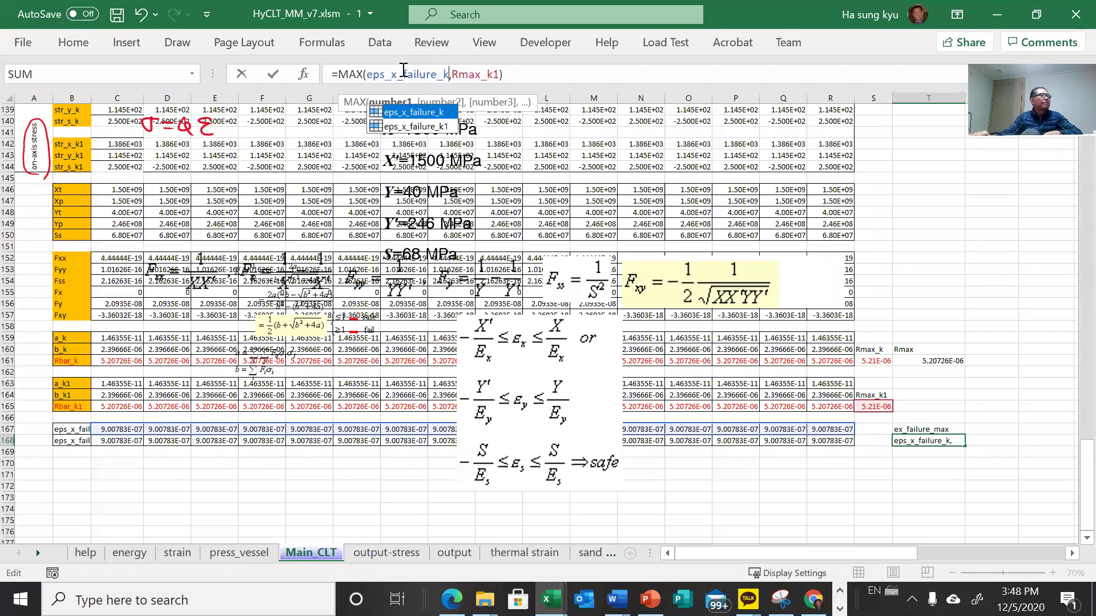
pyautogui.doubleClick(404, 73)
pyautogui.doubleClick(466, 74)
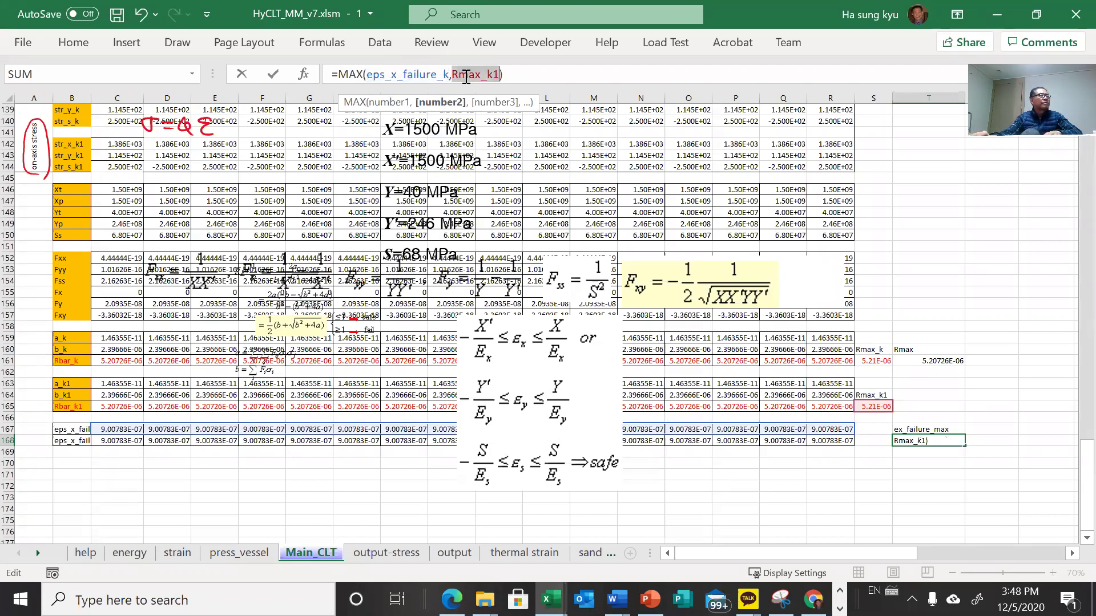
pyautogui.hotkey('ctrl', 'v')
pyautogui.write('1')
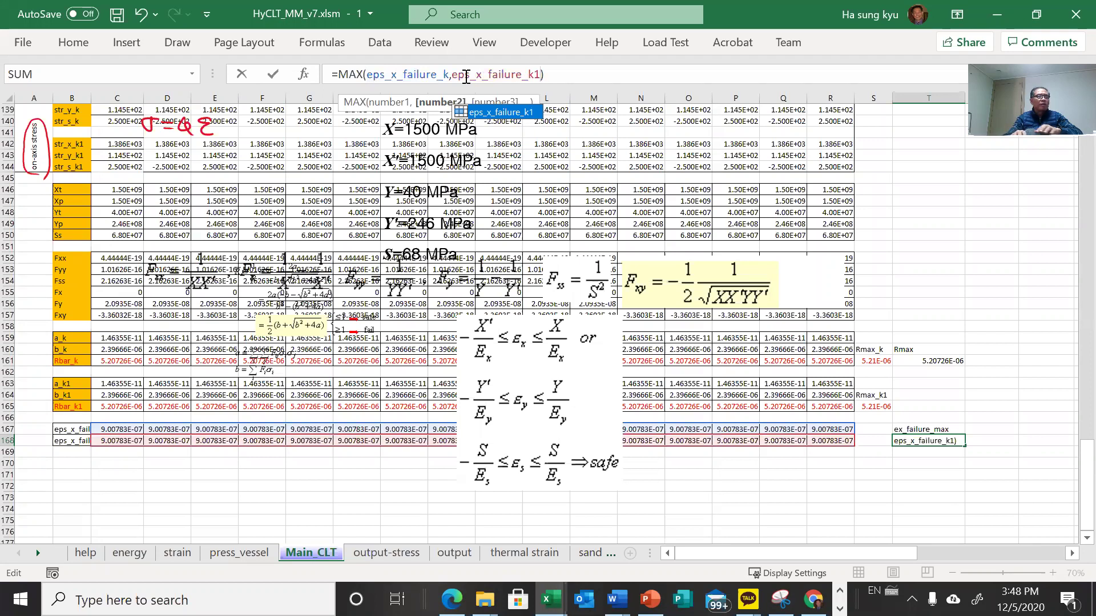
pyautogui.press('Return')
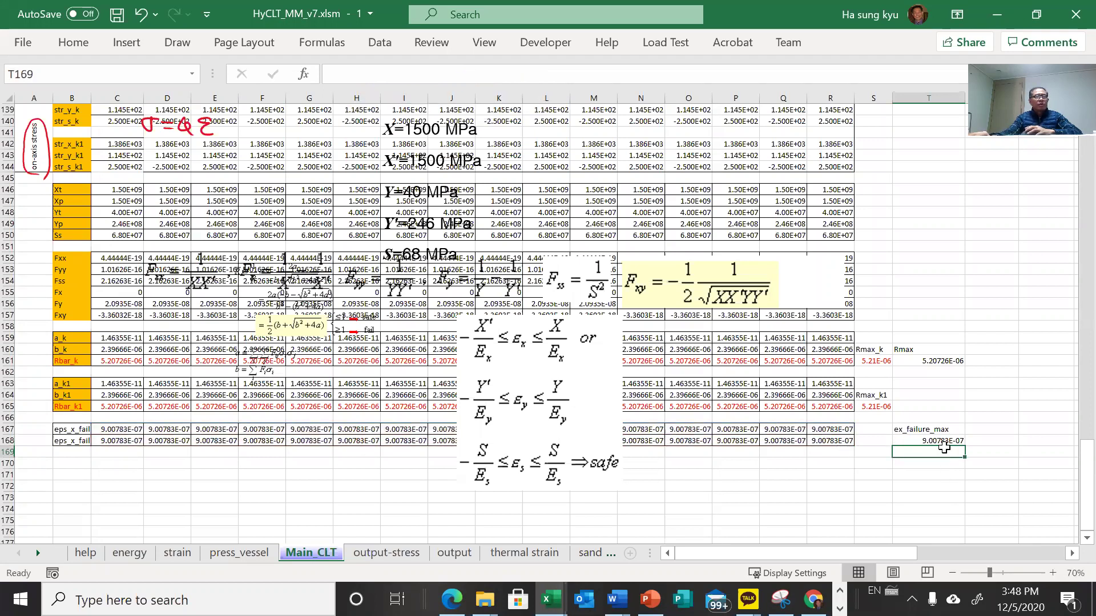
# - Create the name ex_failure_max for cell T168 from its label in T167
pyautogui.moveTo(936, 429); pyautogui.dragTo(939, 441)
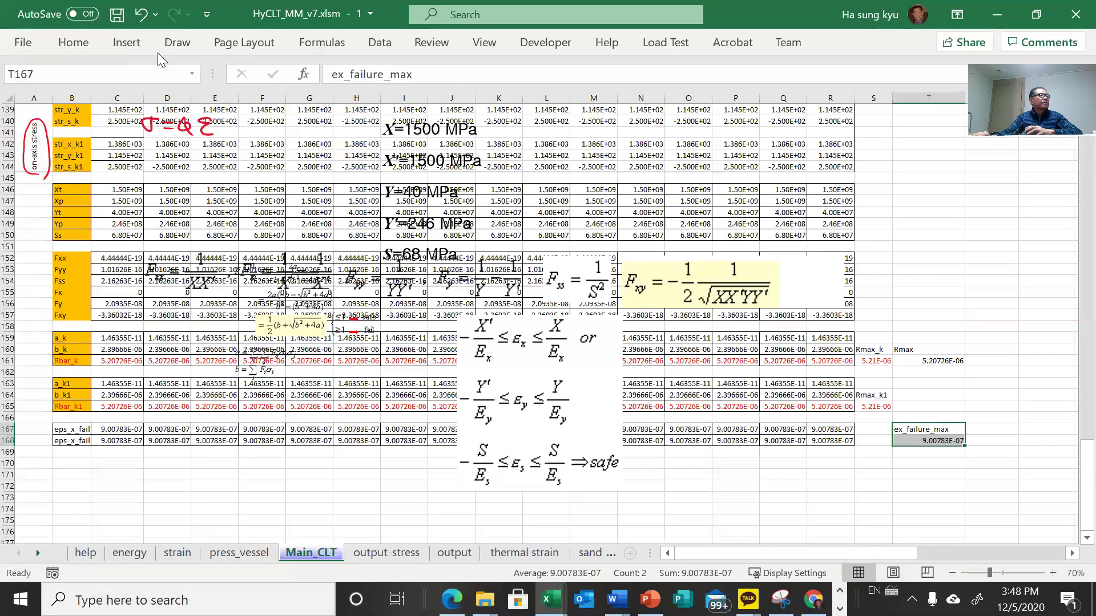
pyautogui.click(317, 44)
pyautogui.click(447, 109)
pyautogui.click(346, 388)
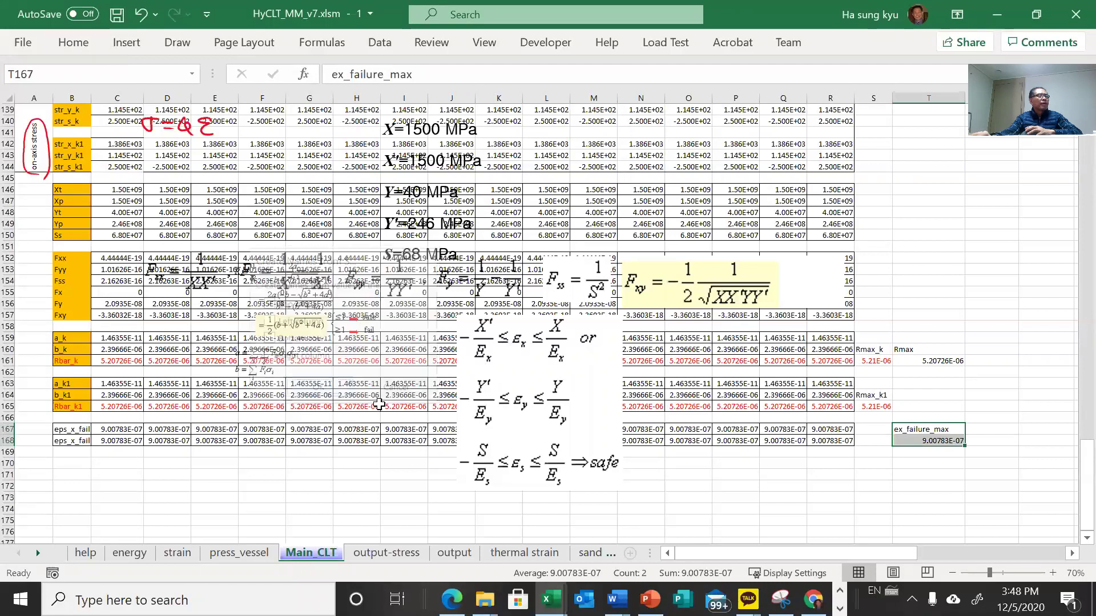
pyautogui.moveTo(873, 474); pyautogui.dragTo(935, 475)
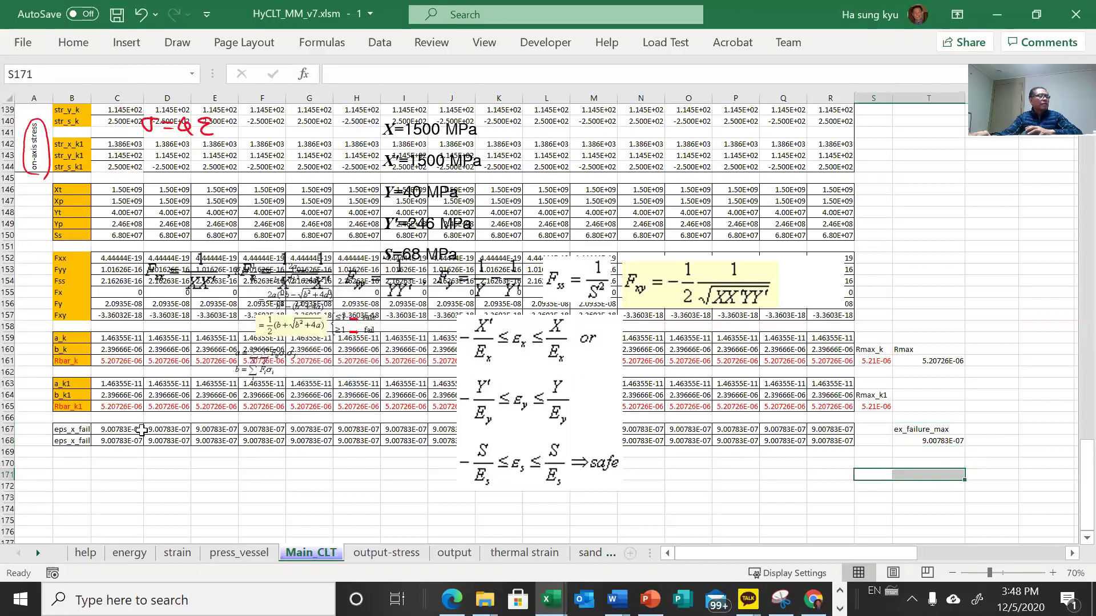
# - Compare the Rmax maximum in T161 with the strain failure maximum in T168, including their formulas
pyautogui.click(941, 429)
pyautogui.click(941, 441)
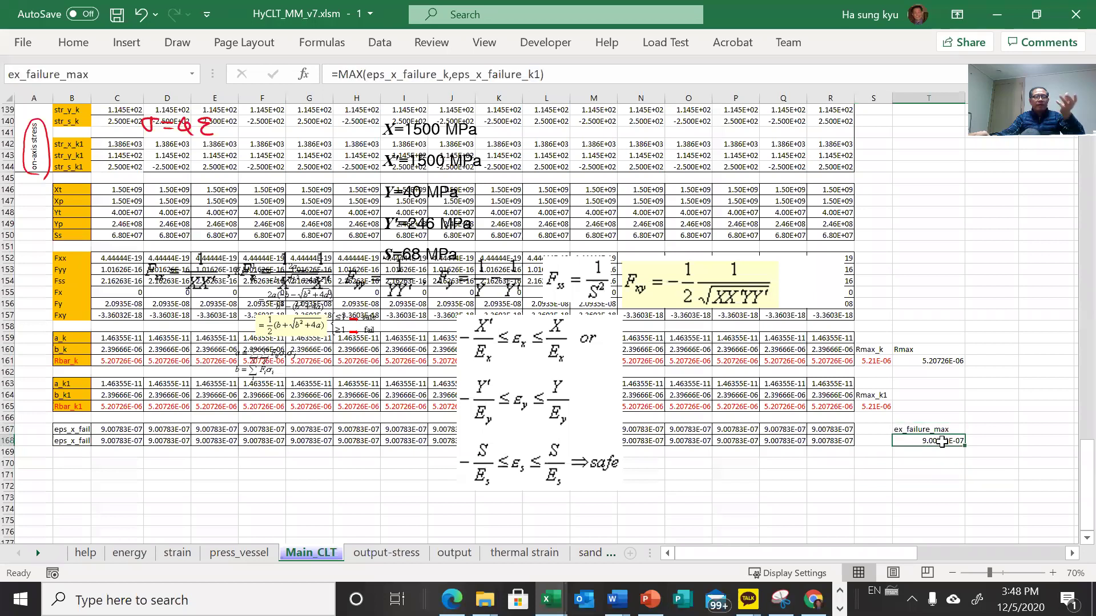
pyautogui.click(944, 360)
pyautogui.moveTo(945, 360); pyautogui.dragTo(945, 349)
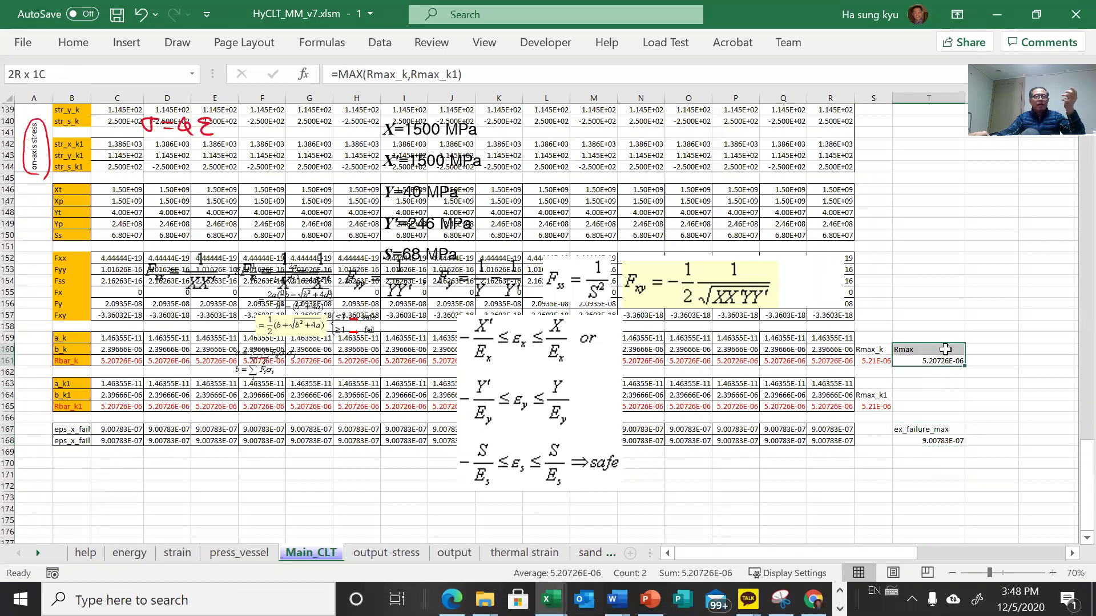
pyautogui.click(945, 350)
pyautogui.click(944, 361)
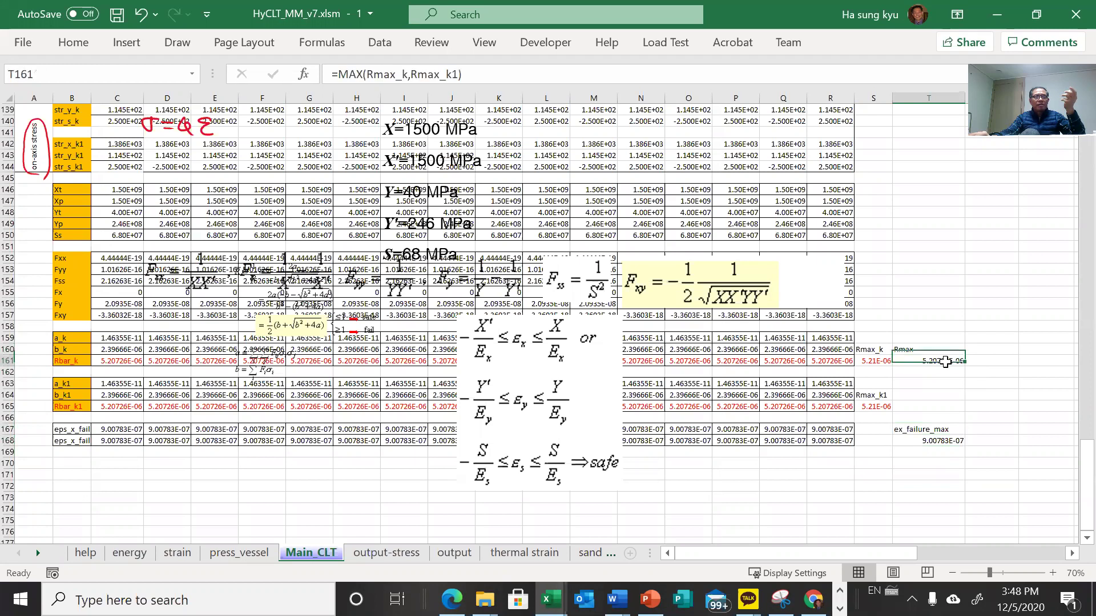
pyautogui.click(932, 440)
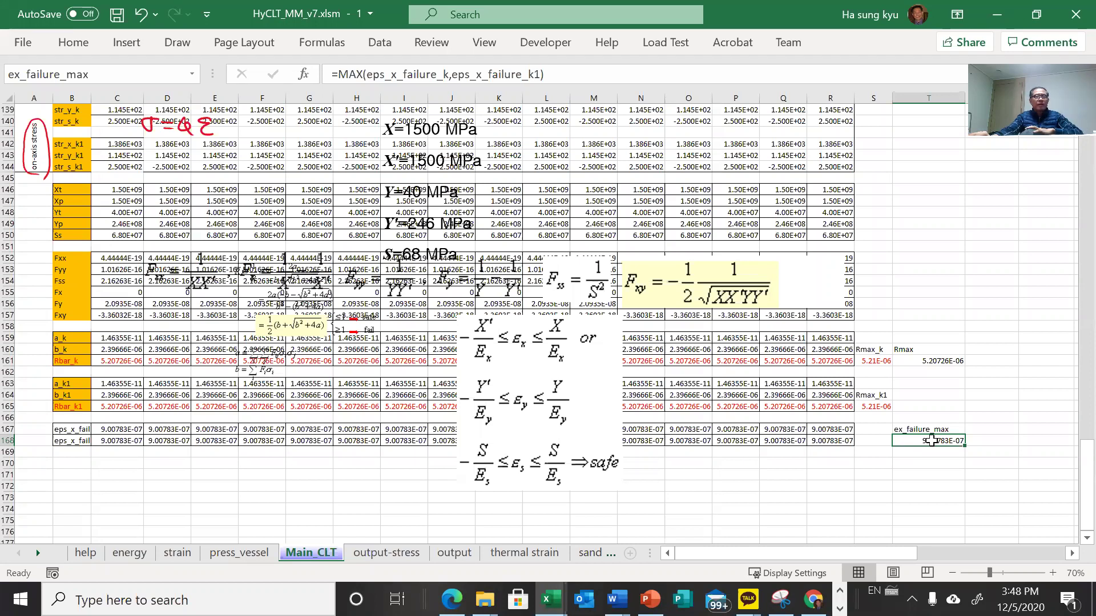
pyautogui.click(950, 360)
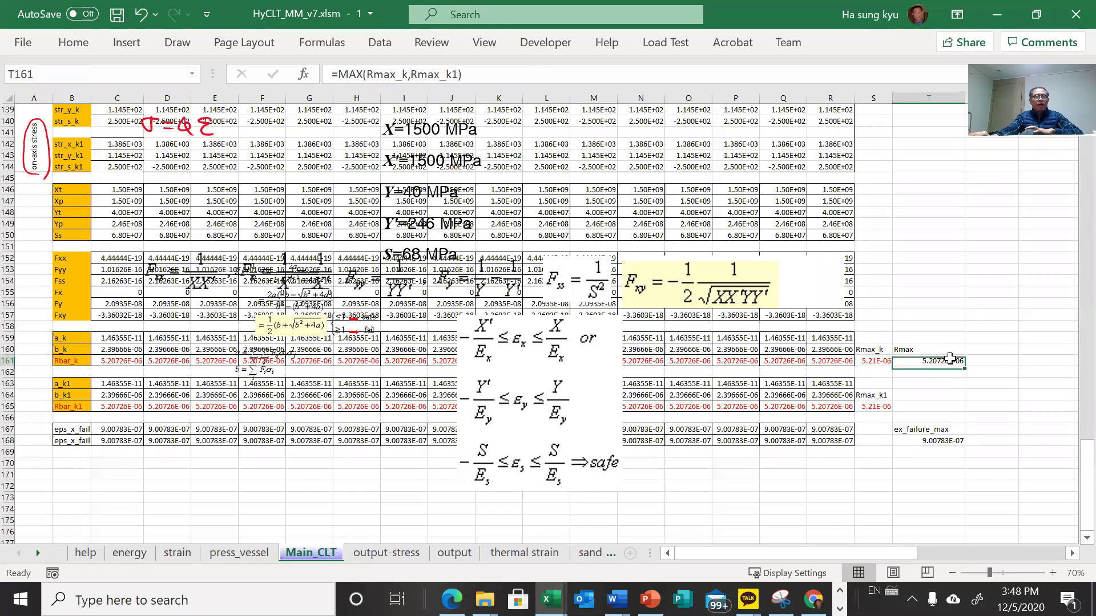
# - Copy the name ex_failure_max of cell T168 into U10 as a label below Rmax in the pressure_vessel table
pyautogui.click(937, 440)
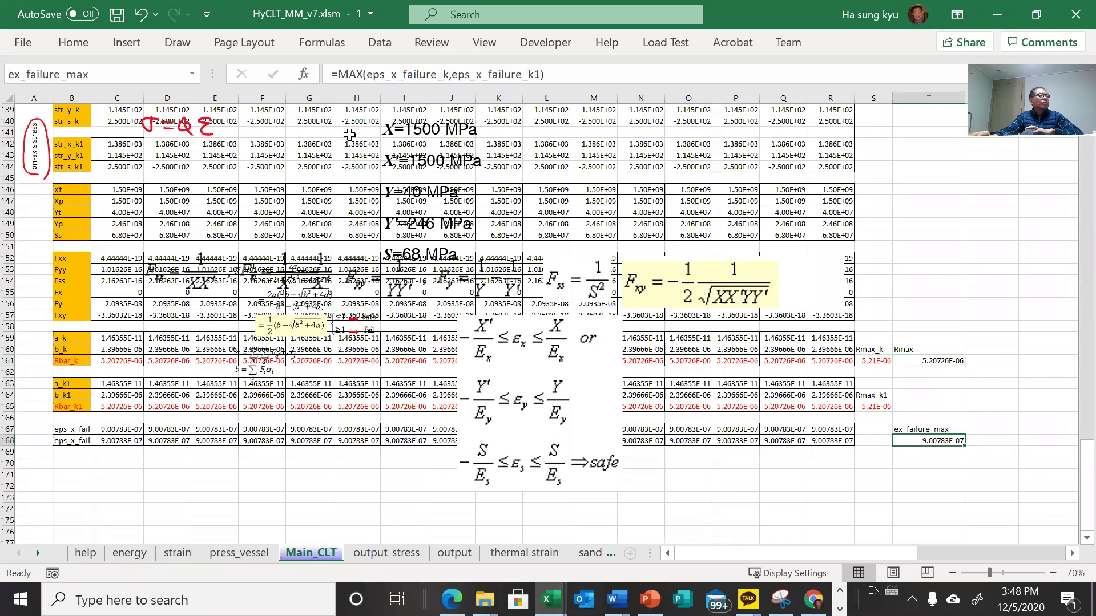
pyautogui.click(142, 67)
pyautogui.hotkey('ctrl', 'c')
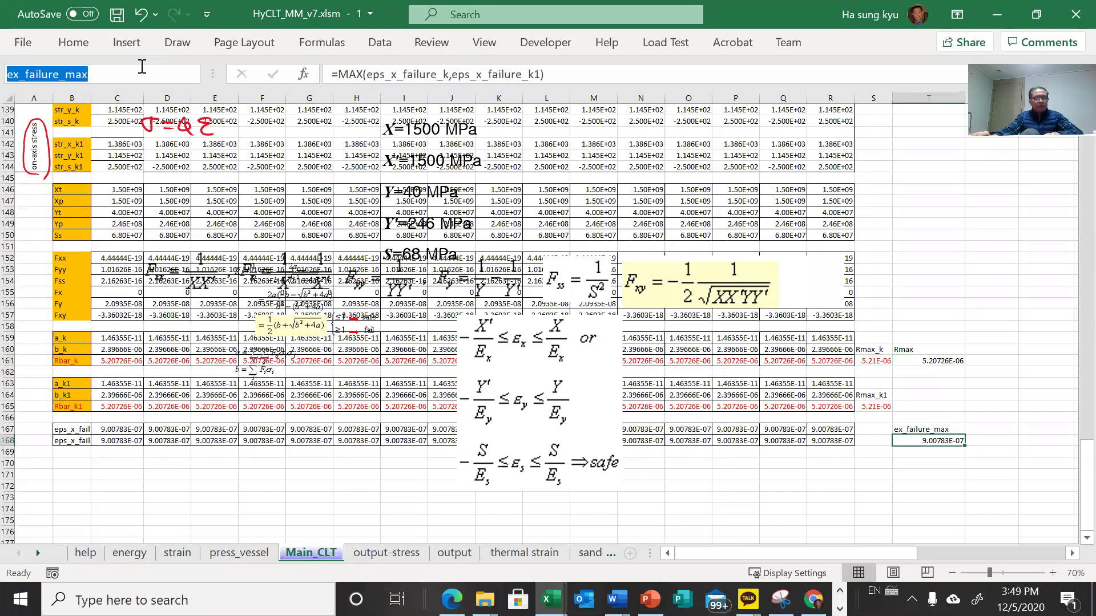
pyautogui.click(894, 224)
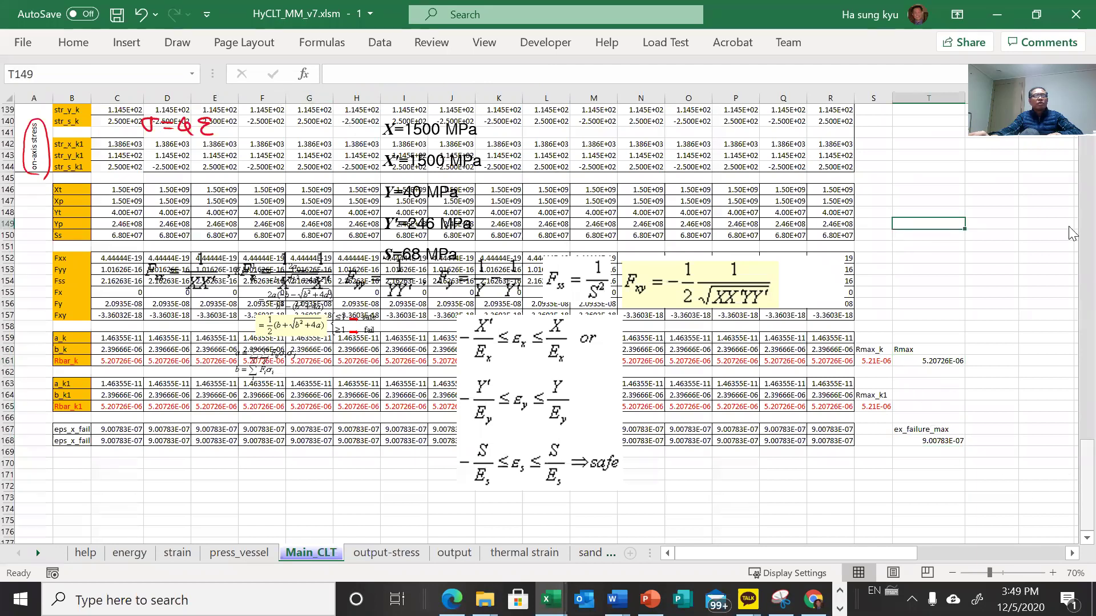
pyautogui.moveTo(1086, 485); pyautogui.dragTo(1085, 146)
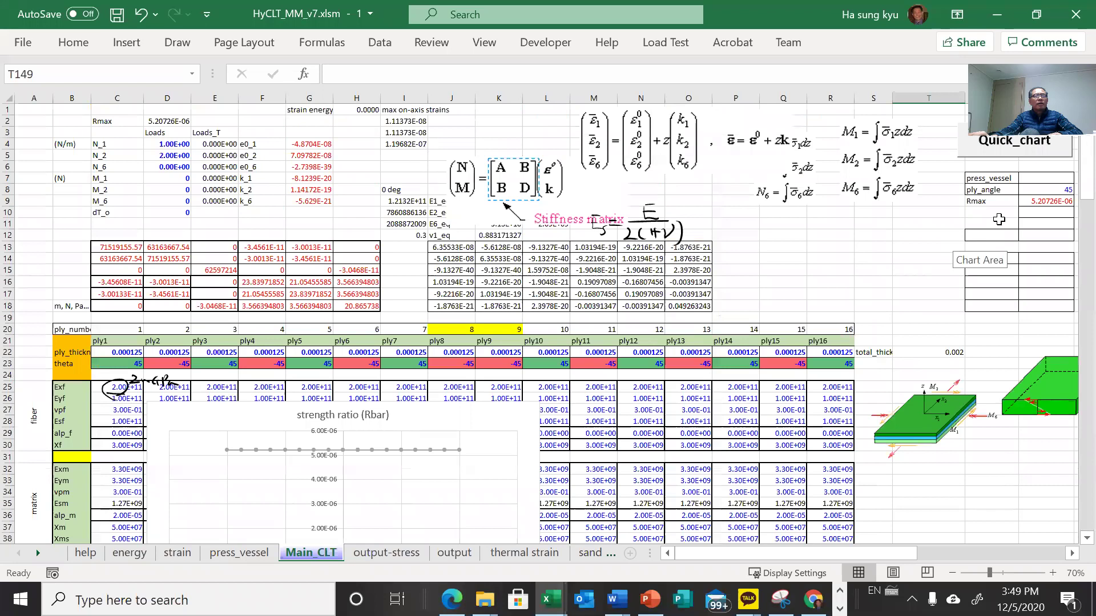
pyautogui.click(995, 210)
pyautogui.hotkey('ctrl', 'v')
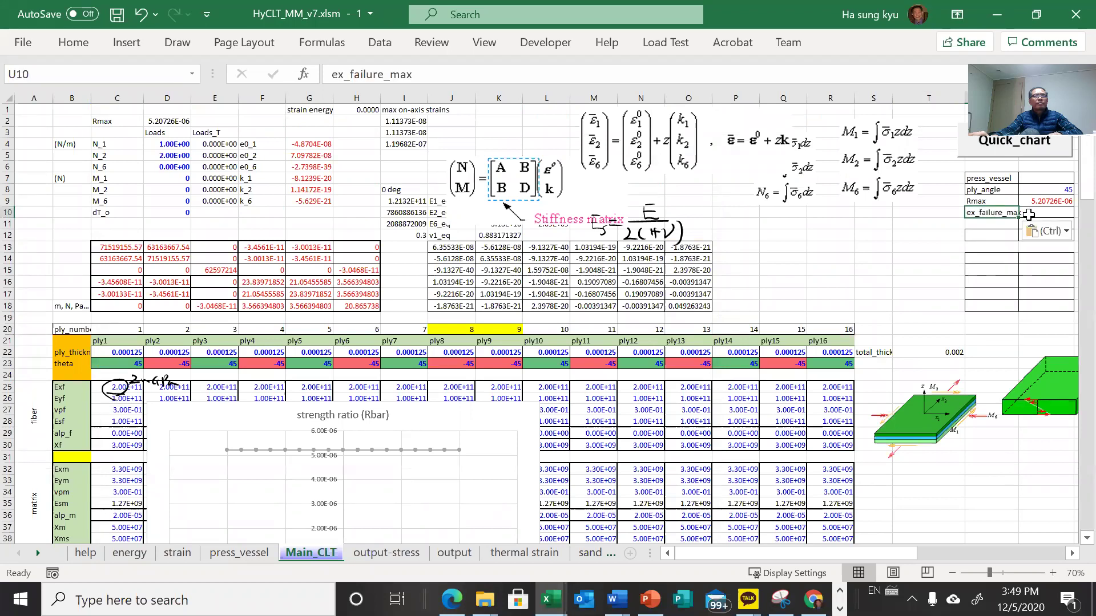
# - Enter =ex_failure_max in V10 beside its label in the pressure_vessel table
pyautogui.click(354, 73)
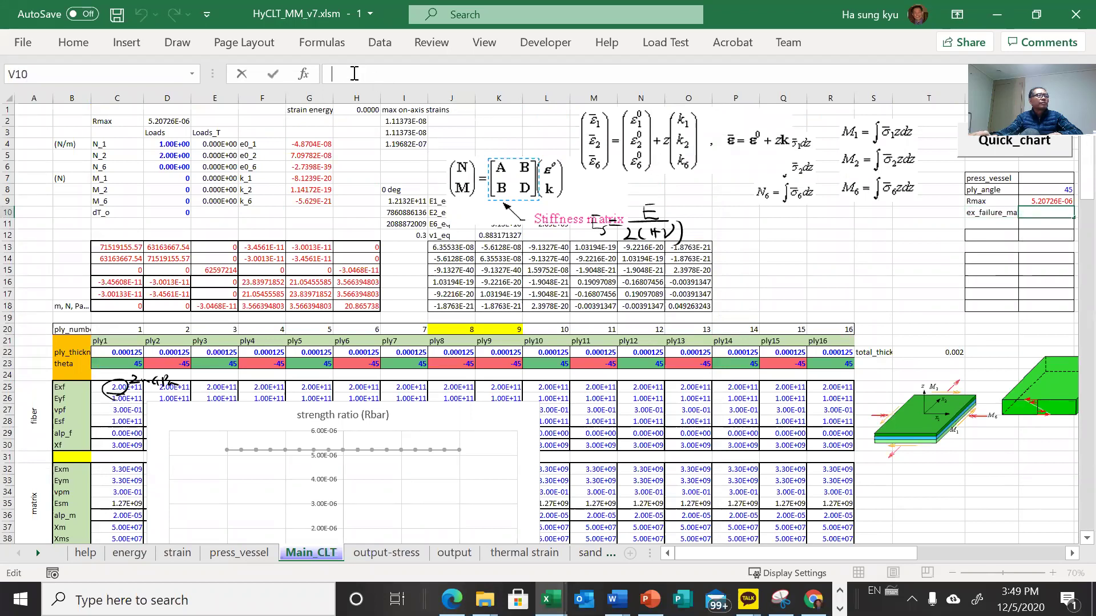
pyautogui.write('=')
pyautogui.hotkey('ctrl', 'v')
pyautogui.press('Return')
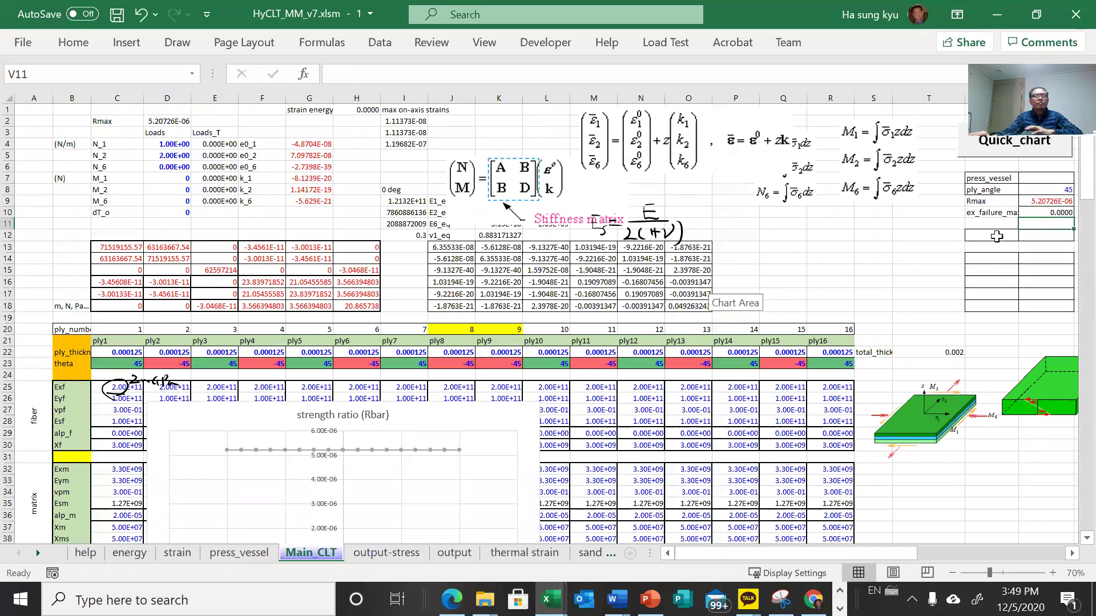
pyautogui.click(1040, 212)
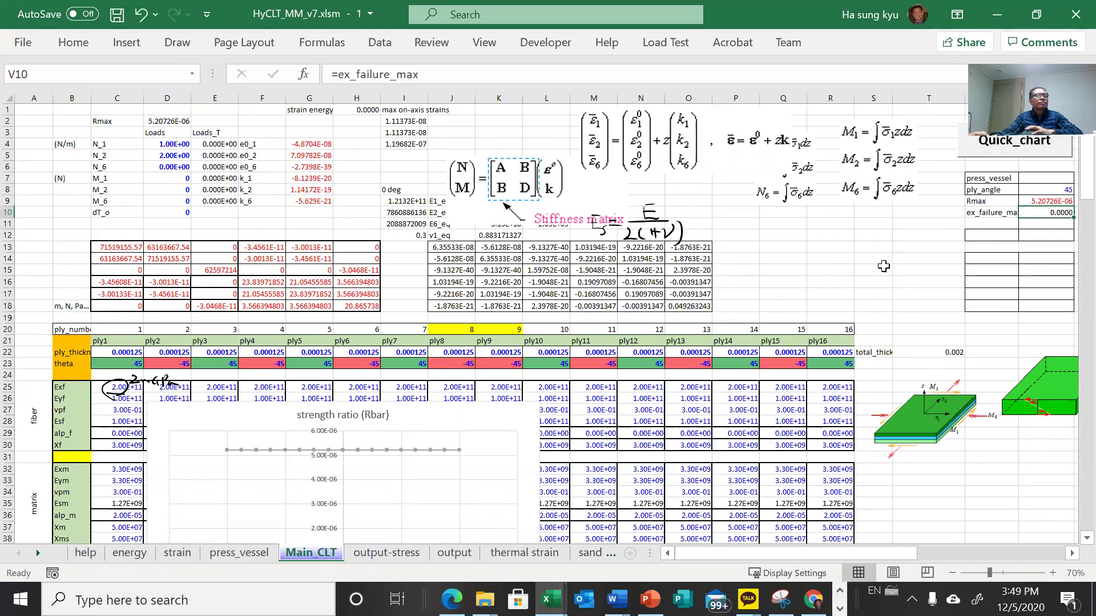
pyautogui.scroll(-20, 883, 266)
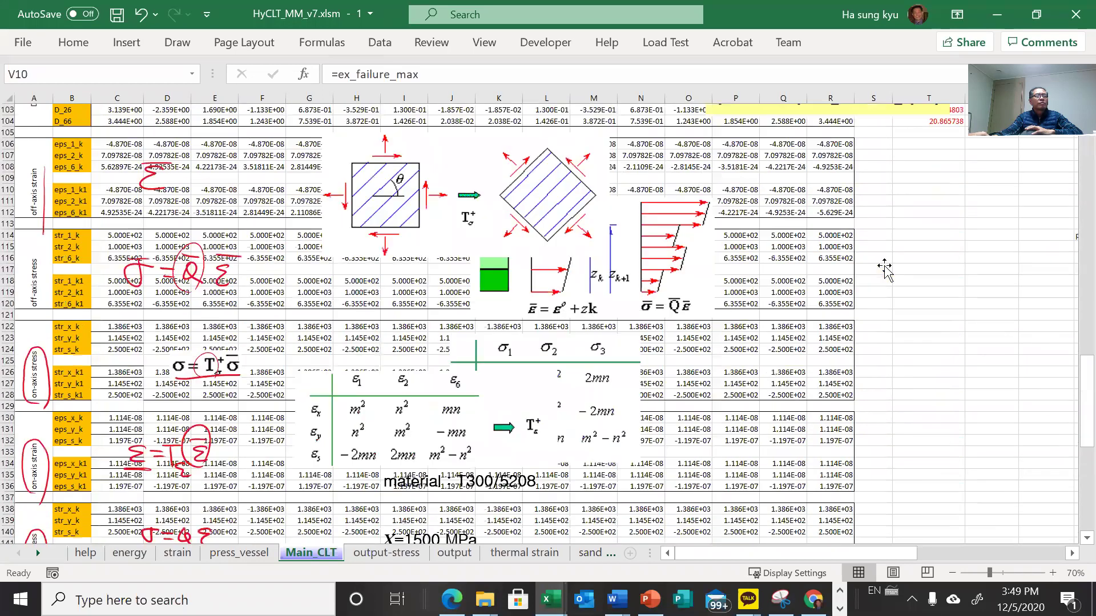
pyautogui.scroll(-13, 884, 266)
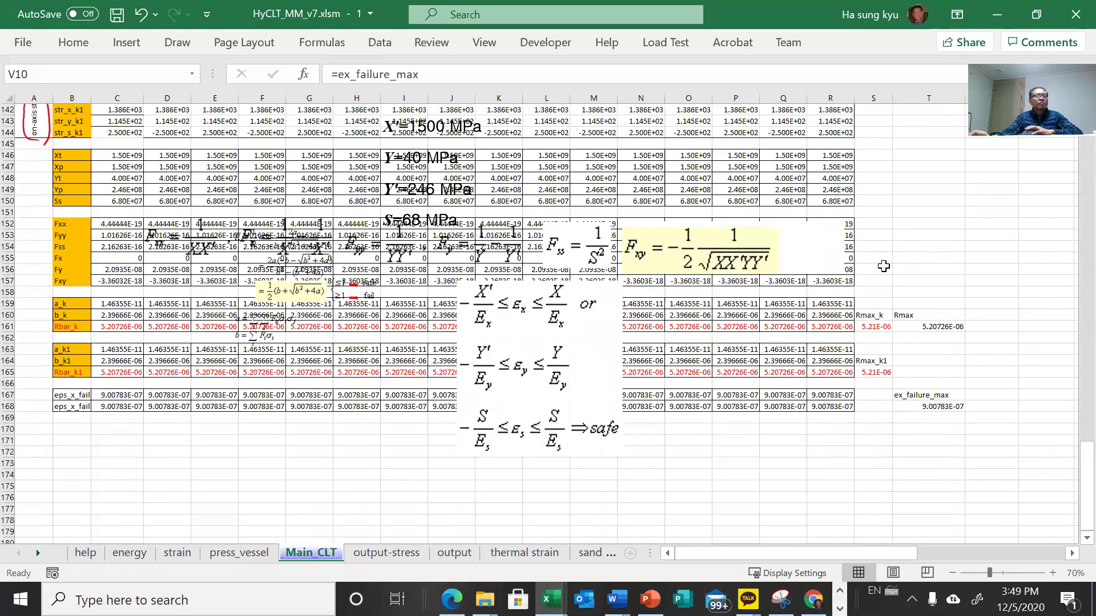
pyautogui.scroll(20, 884, 266)
pyautogui.scroll(20, 884, 266)
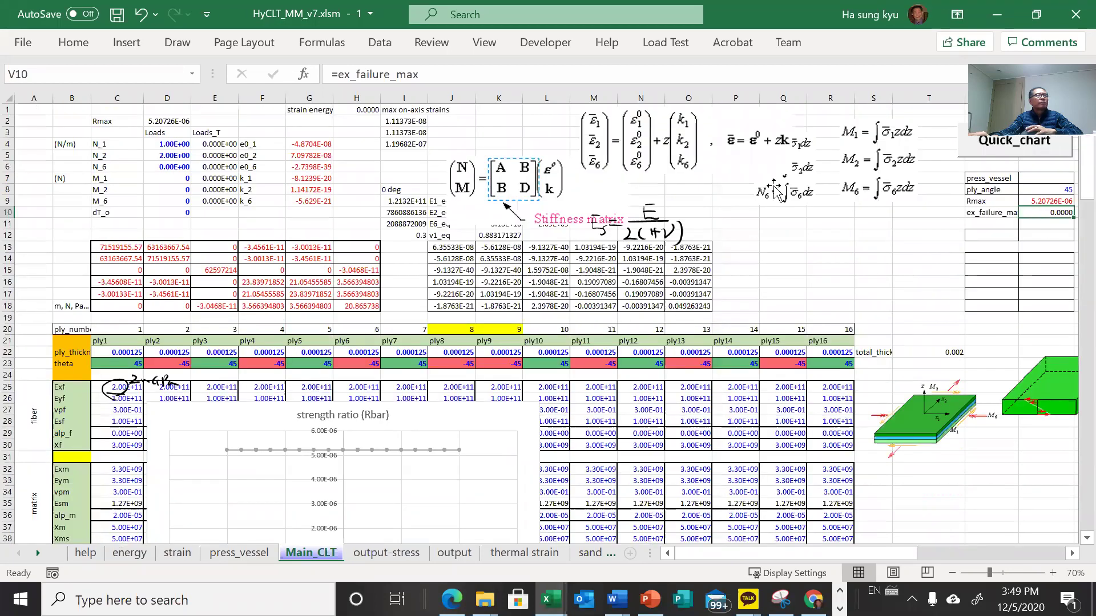
# - Format the ex_failure_max value in V10 of the pressure_vessel table as Scientific
pyautogui.click(376, 43)
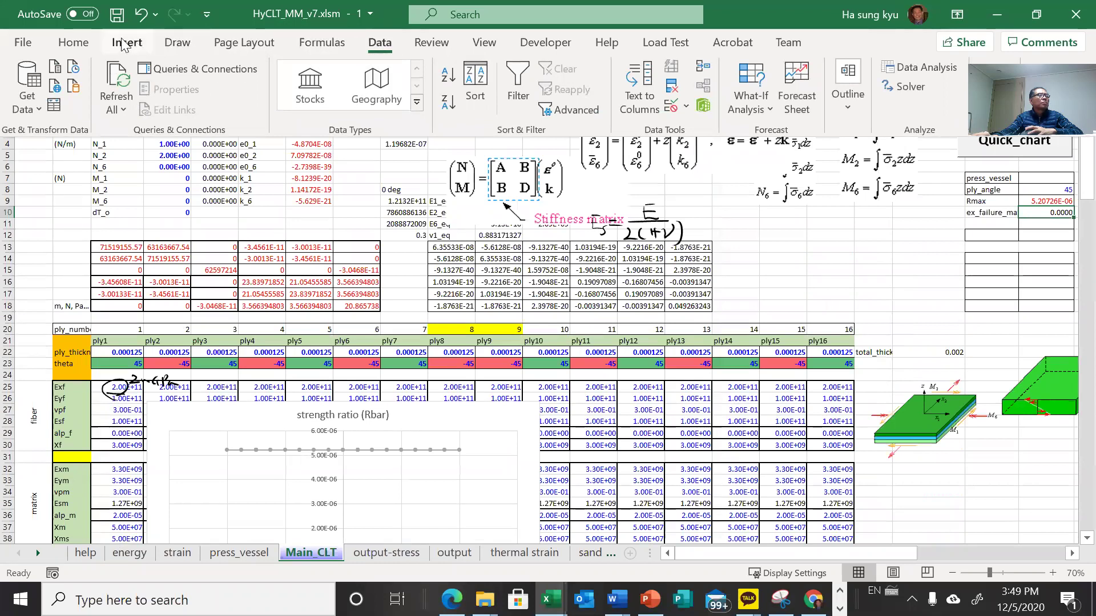
pyautogui.click(66, 42)
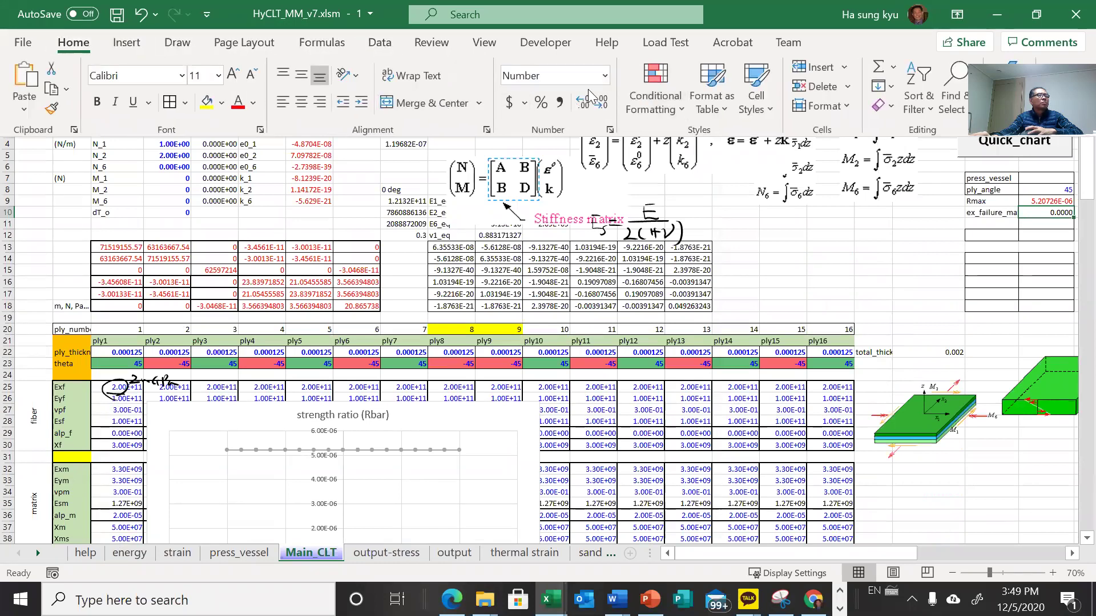
pyautogui.click(603, 79)
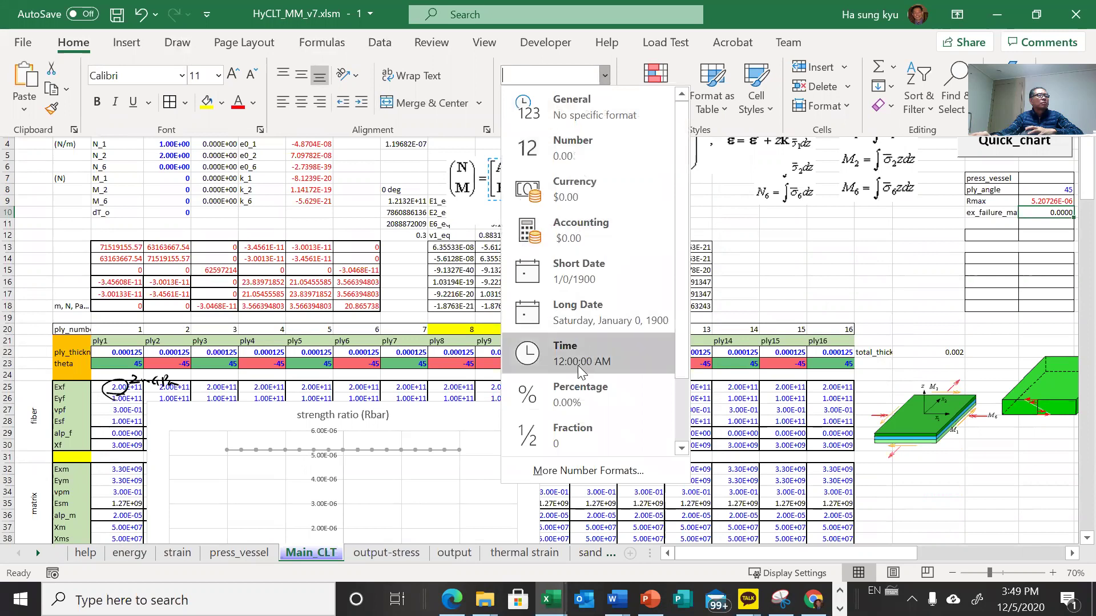
pyautogui.scroll(-2, 579, 421)
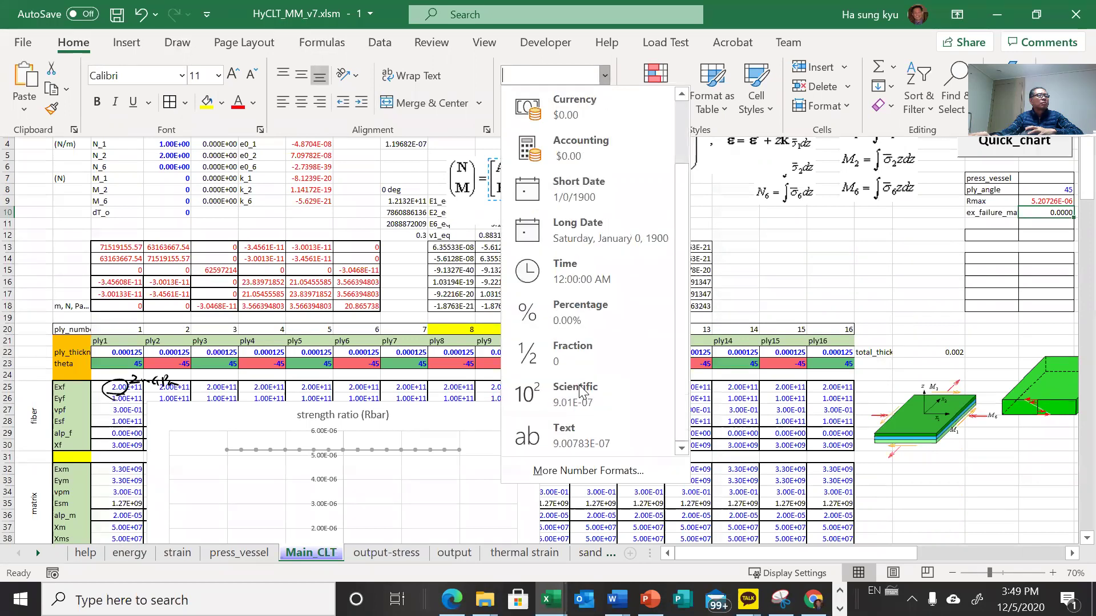
pyautogui.click(581, 406)
pyautogui.click(851, 308)
pyautogui.click(925, 294)
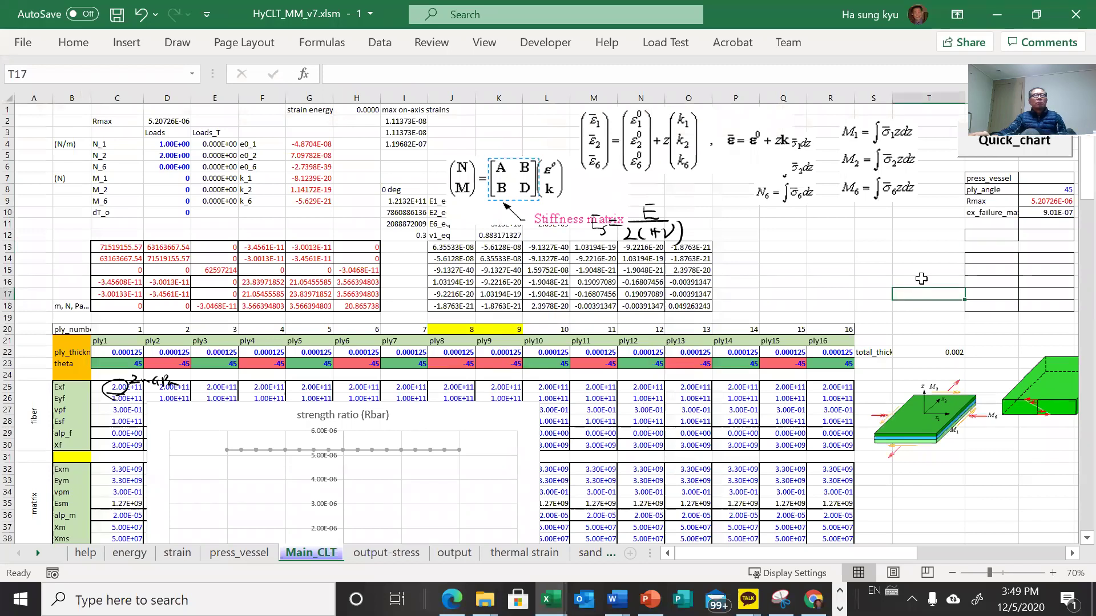
# - Run Quick_chart over ply angles 0 to 90 in steps of 1 and move the resulting Rmax chart clear of the data columns
pyautogui.click(987, 147)
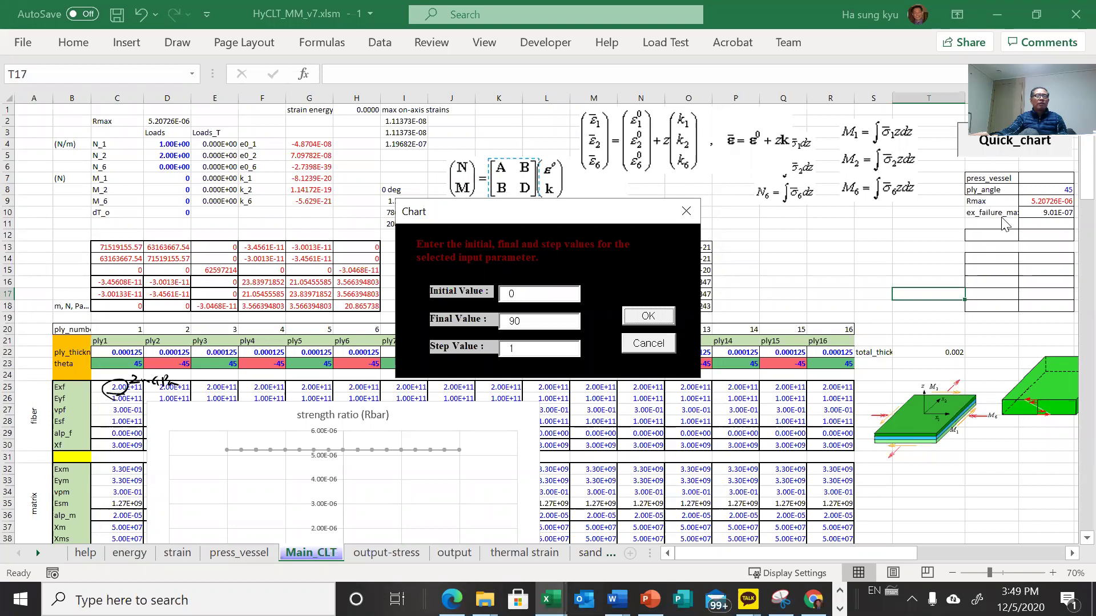
pyautogui.click(639, 320)
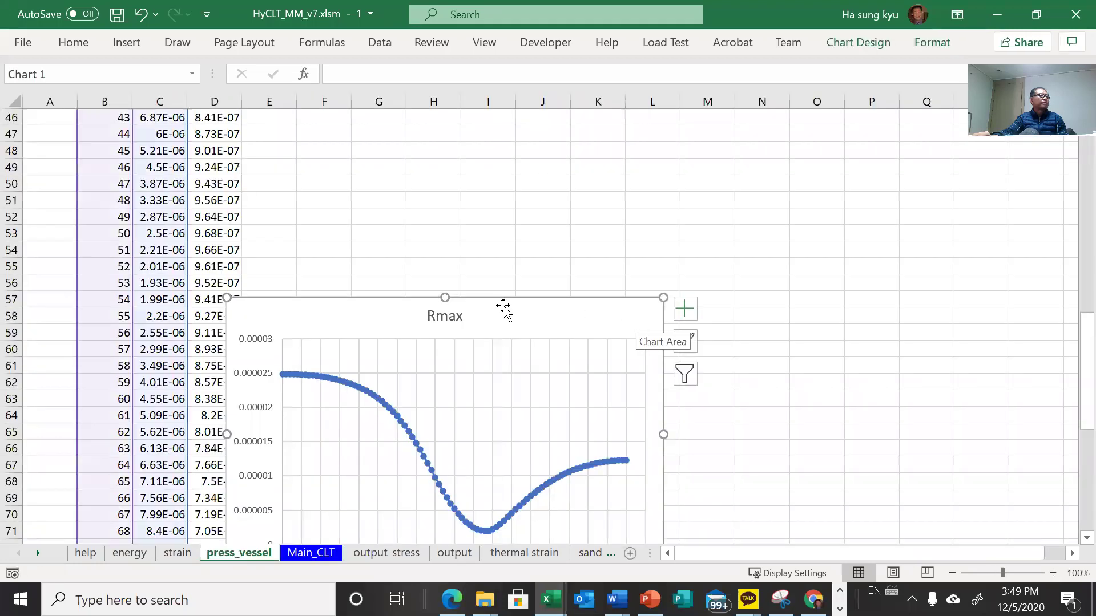
pyautogui.moveTo(504, 312); pyautogui.dragTo(711, 222)
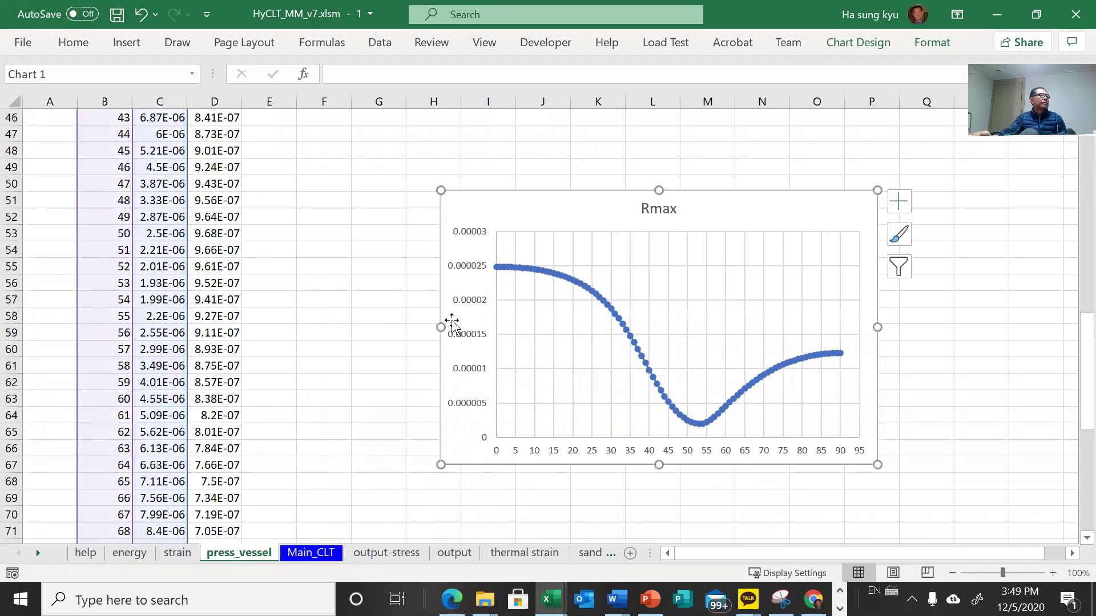
# - Insert a scatter chart with lines and markers from the ply_angle, Rmax and ex_failure_max data in B2:D93 of press_vessel
pyautogui.scroll(2, 442, 322)
pyautogui.scroll(13, 435, 319)
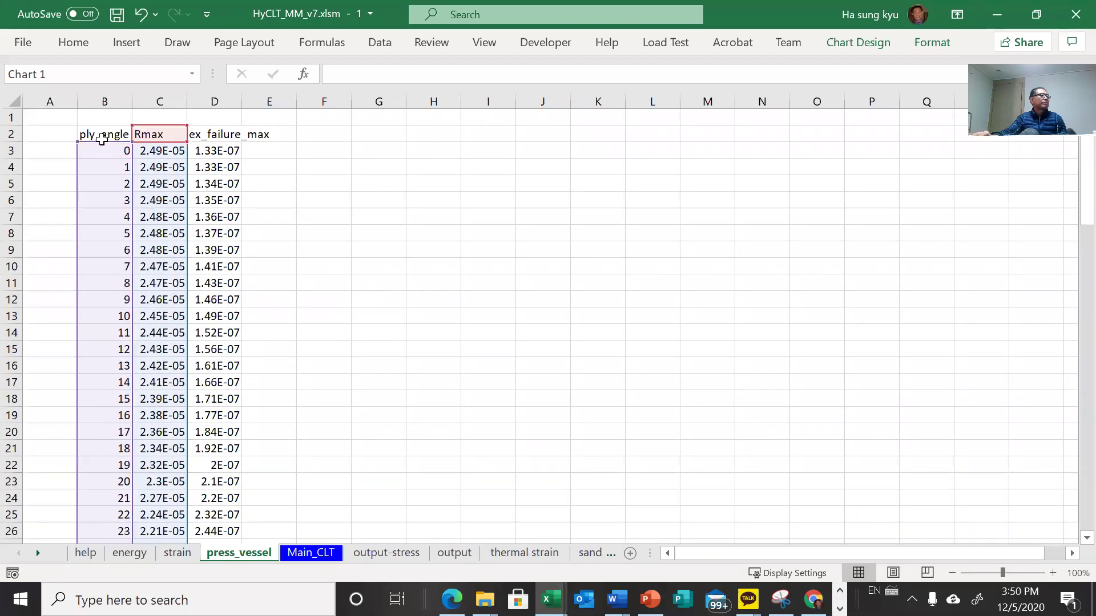
pyautogui.moveTo(103, 137); pyautogui.dragTo(217, 217)
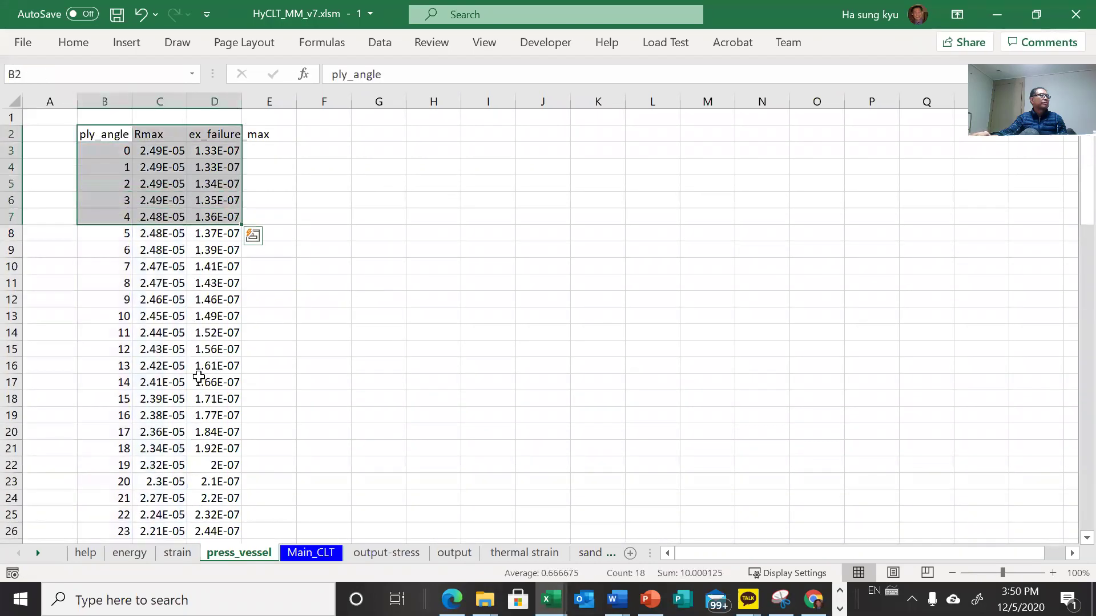
pyautogui.scroll(-5, 197, 385)
pyautogui.scroll(-14, 196, 386)
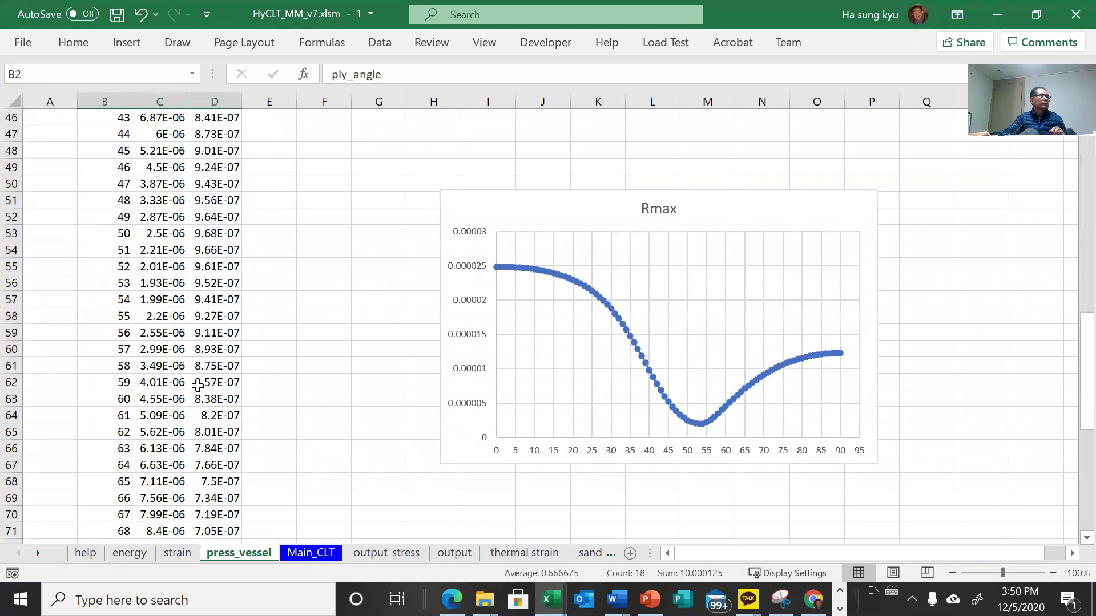
pyautogui.scroll(-4, 197, 385)
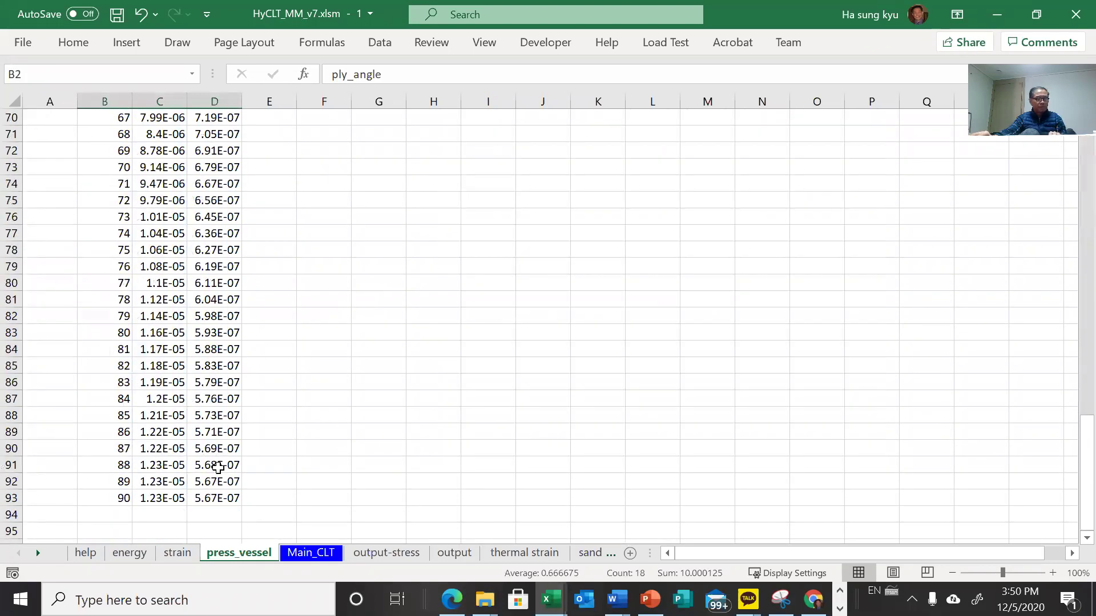
pyautogui.keyDown('shift'); pyautogui.click(214, 499); pyautogui.keyUp('shift')
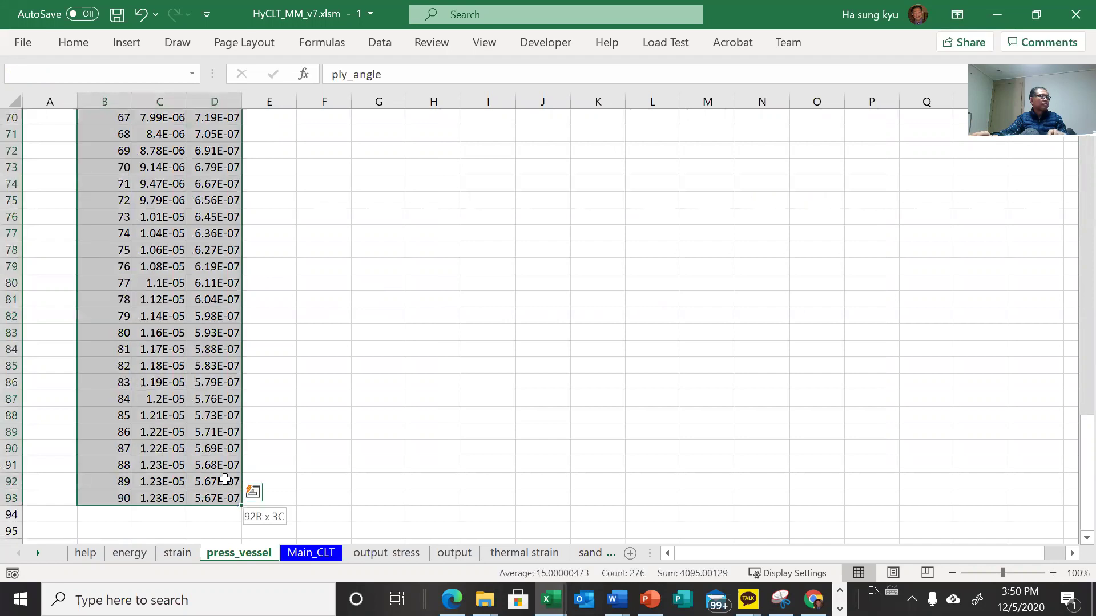
pyautogui.scroll(10, 311, 363)
pyautogui.scroll(6, 310, 363)
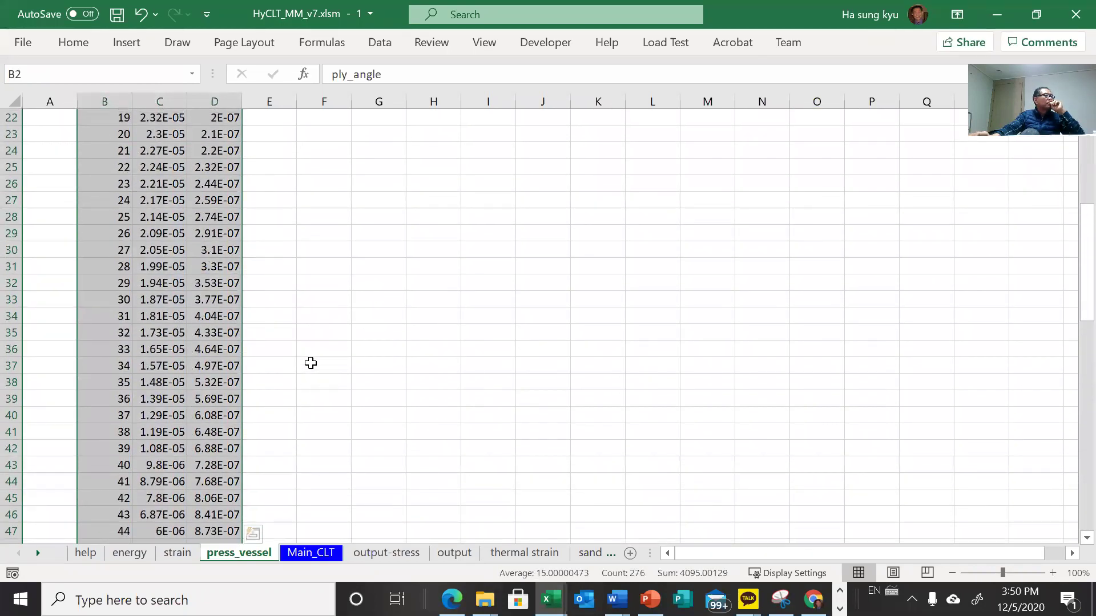
pyautogui.scroll(7, 311, 363)
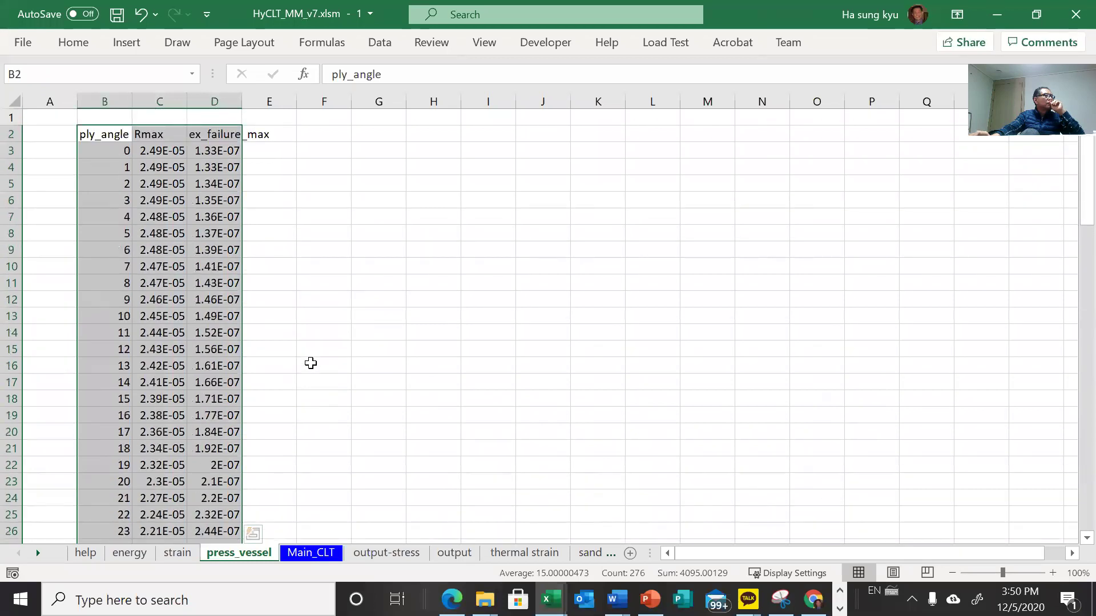
pyautogui.click(318, 43)
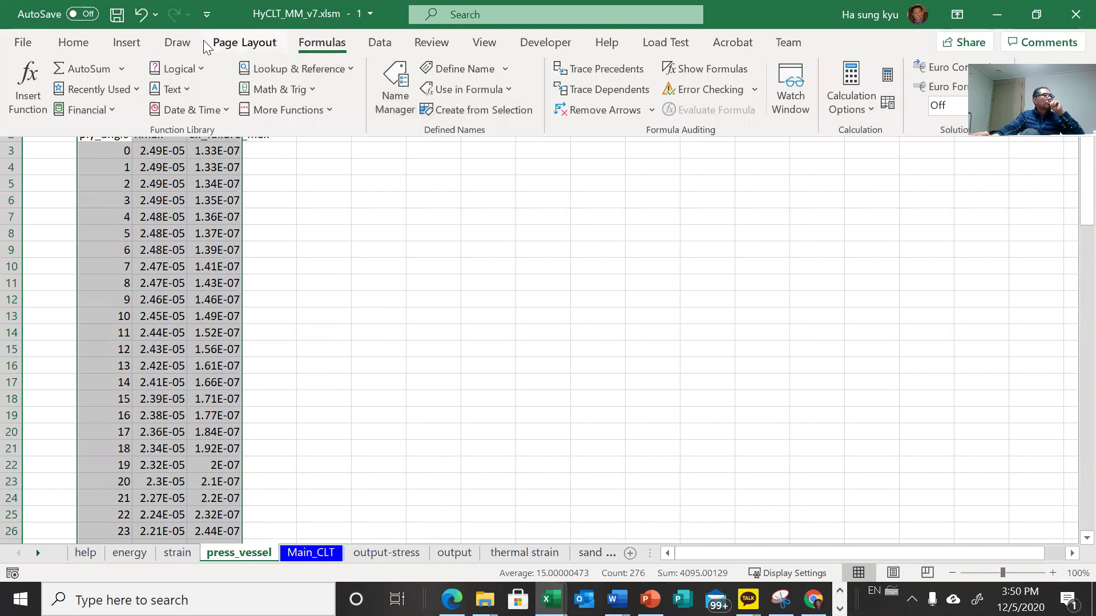
pyautogui.click(126, 42)
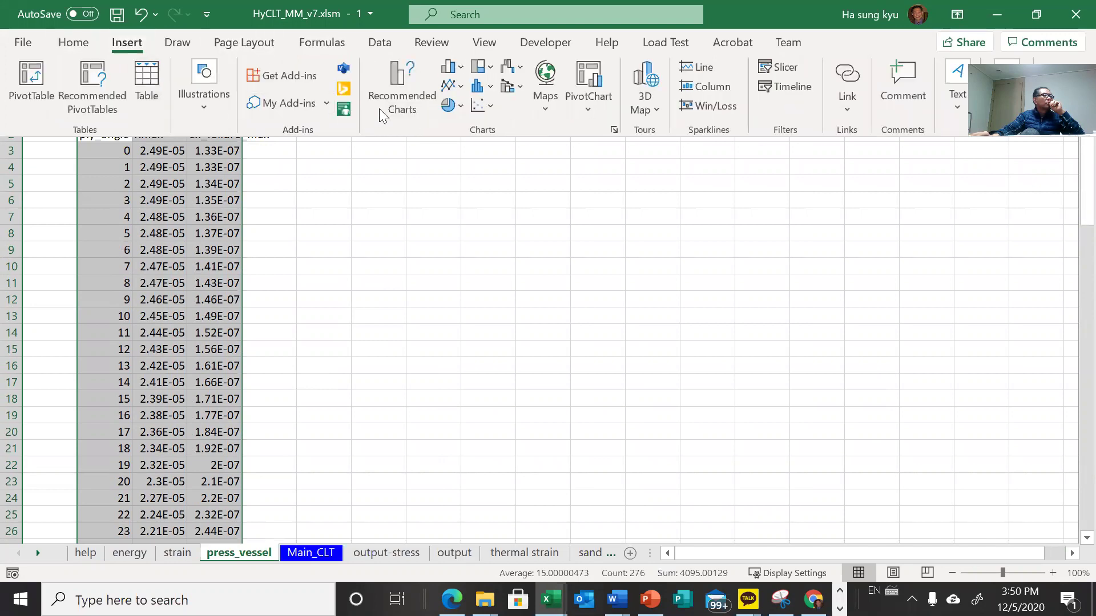
pyautogui.click(484, 105)
pyautogui.click(500, 219)
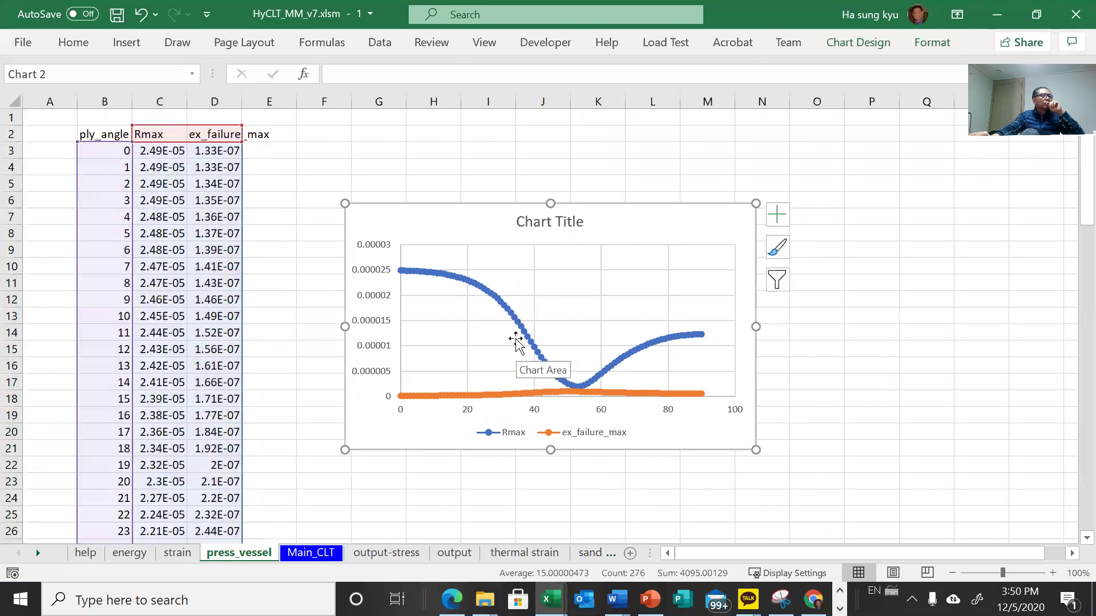
# - Remove the Rmax series from the new scatter chart and shift the ex_failure_max chart slightly closer to the data columns
pyautogui.click(516, 321)
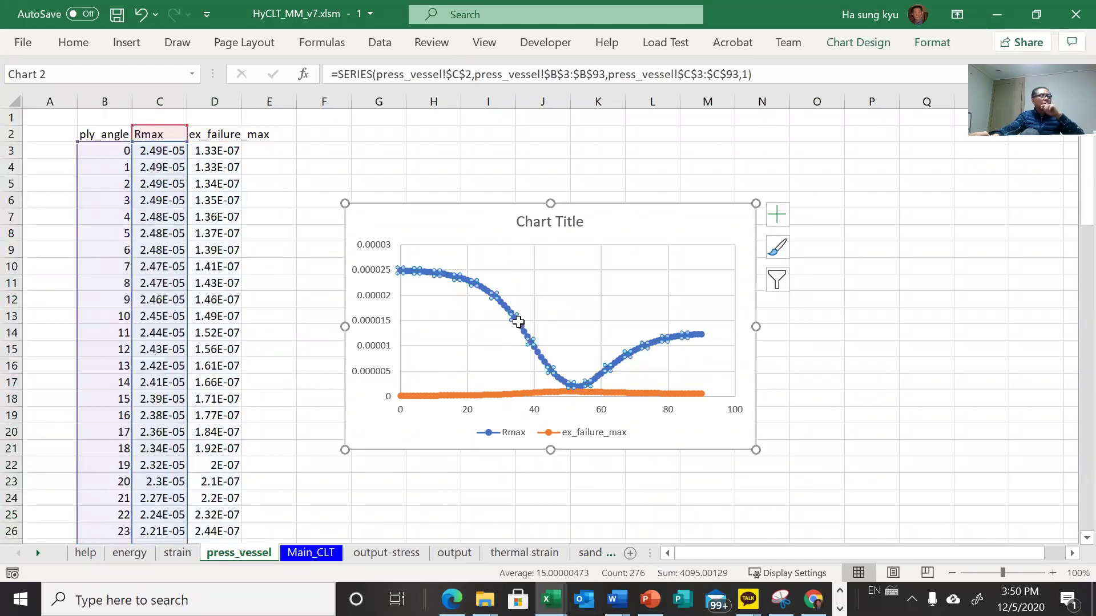
pyautogui.press('Delete')
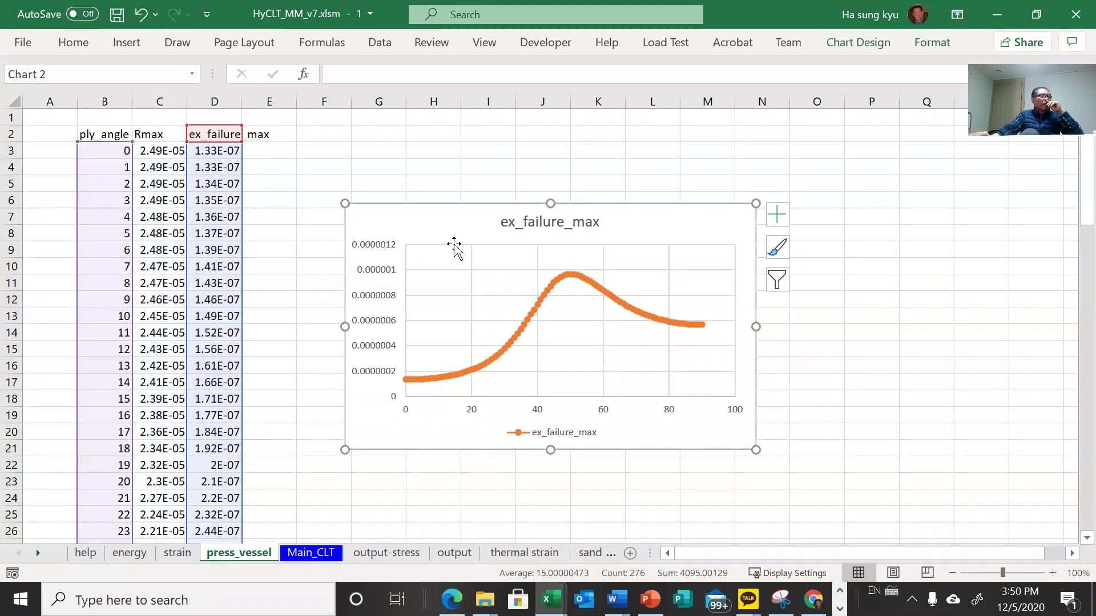
pyautogui.moveTo(399, 221); pyautogui.dragTo(368, 227)
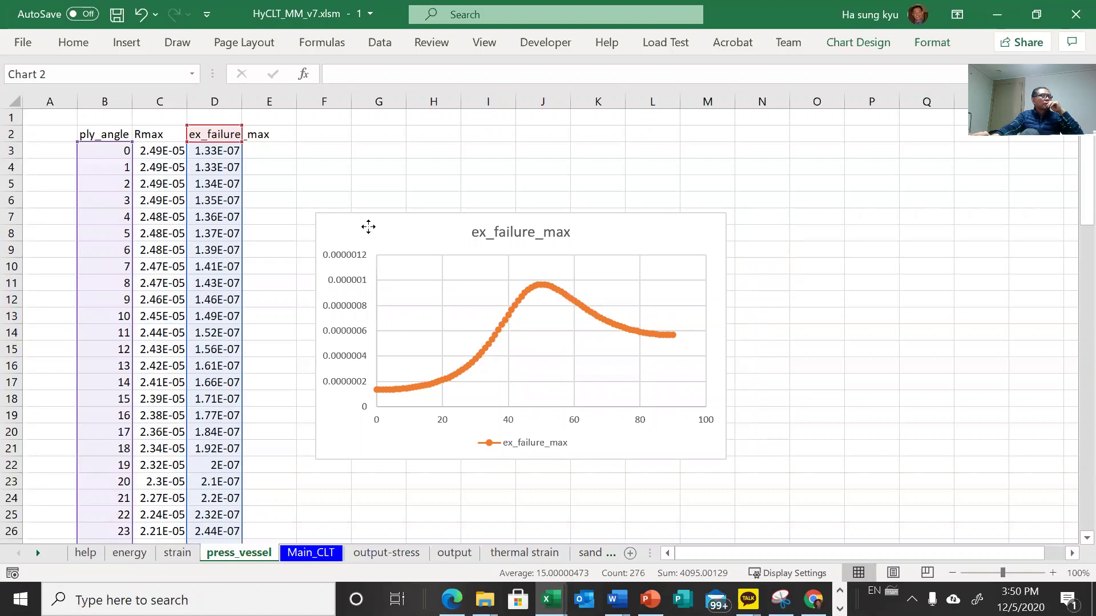
pyautogui.moveTo(368, 227); pyautogui.dragTo(369, 227)
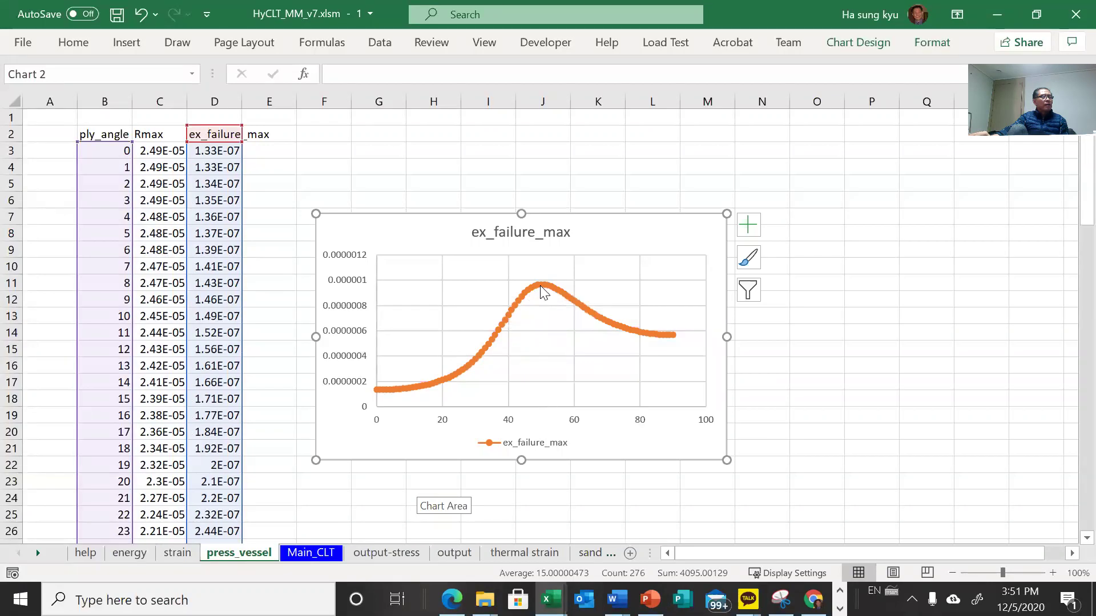
pyautogui.moveTo(540, 287)
pyautogui.scroll(-1, 519, 448)
pyautogui.scroll(1, 518, 448)
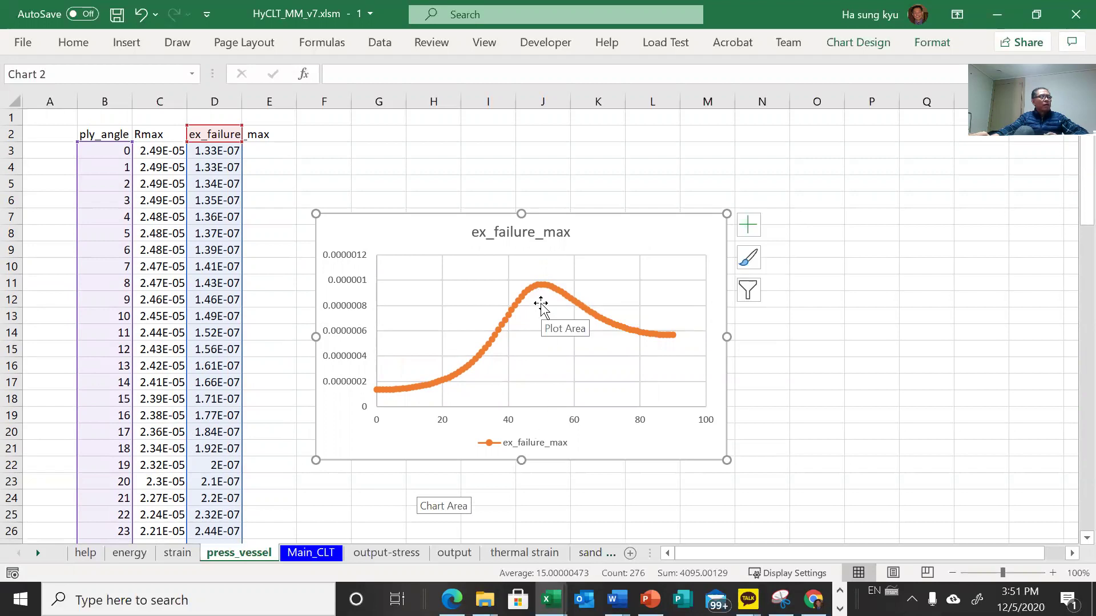
pyautogui.moveTo(541, 291)
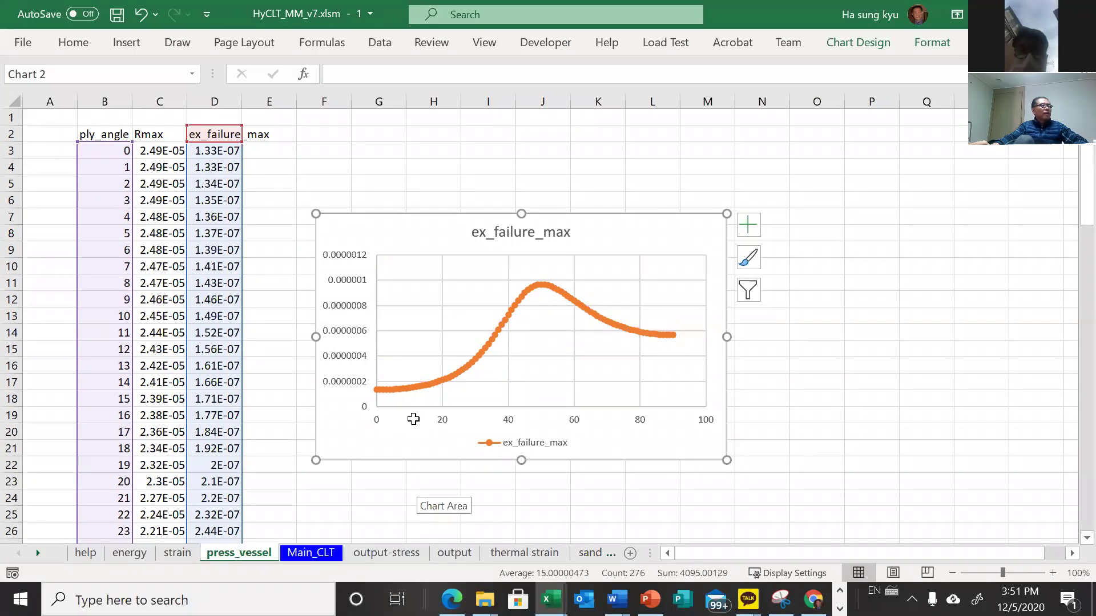
# - Move the Rmax chart up directly beneath the ex_failure_max chart so that their plot areas roughly line up
pyautogui.scroll(-6, 413, 418)
pyautogui.scroll(-7, 414, 419)
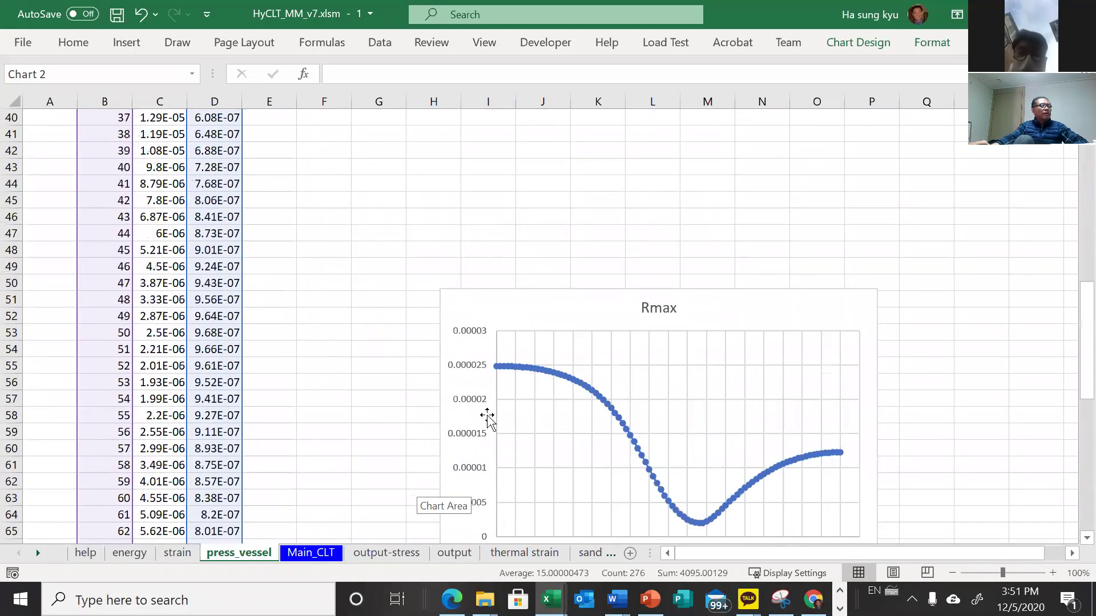
pyautogui.moveTo(425, 206); pyautogui.dragTo(417, 178)
pyautogui.scroll(3, 422, 217)
pyautogui.scroll(5, 410, 237)
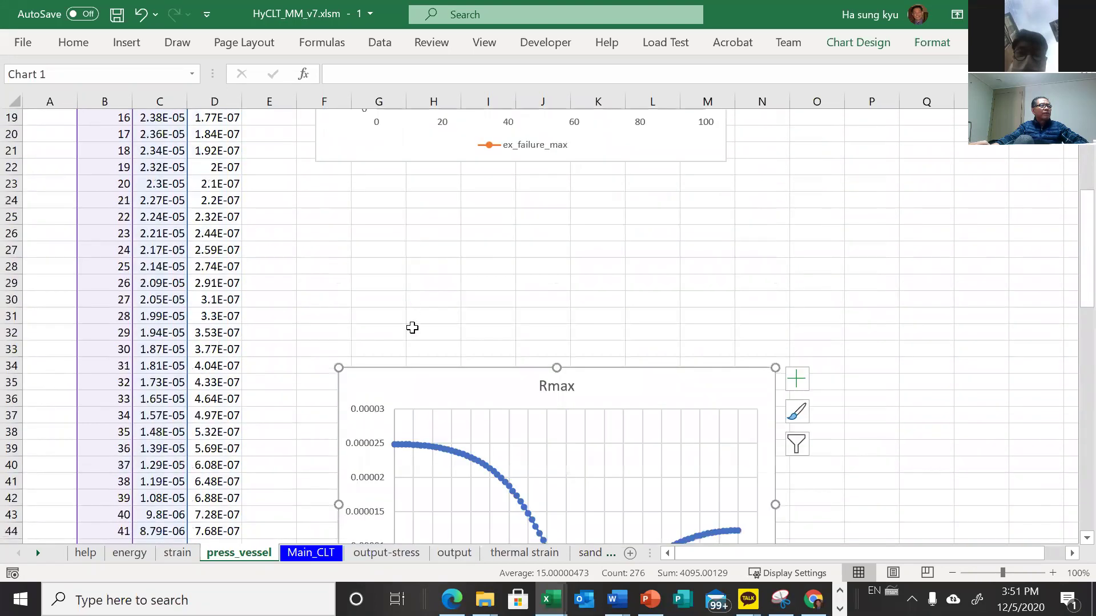
pyautogui.scroll(-1, 377, 224)
pyautogui.moveTo(394, 403); pyautogui.dragTo(378, 209)
pyautogui.scroll(2, 380, 222)
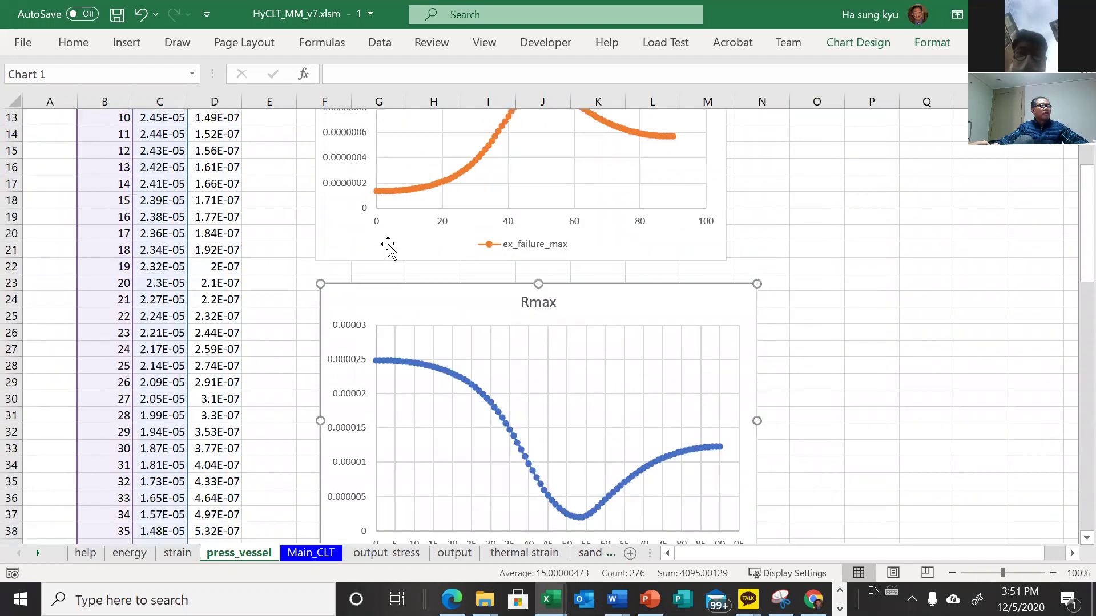
pyautogui.moveTo(373, 306); pyautogui.dragTo(360, 258)
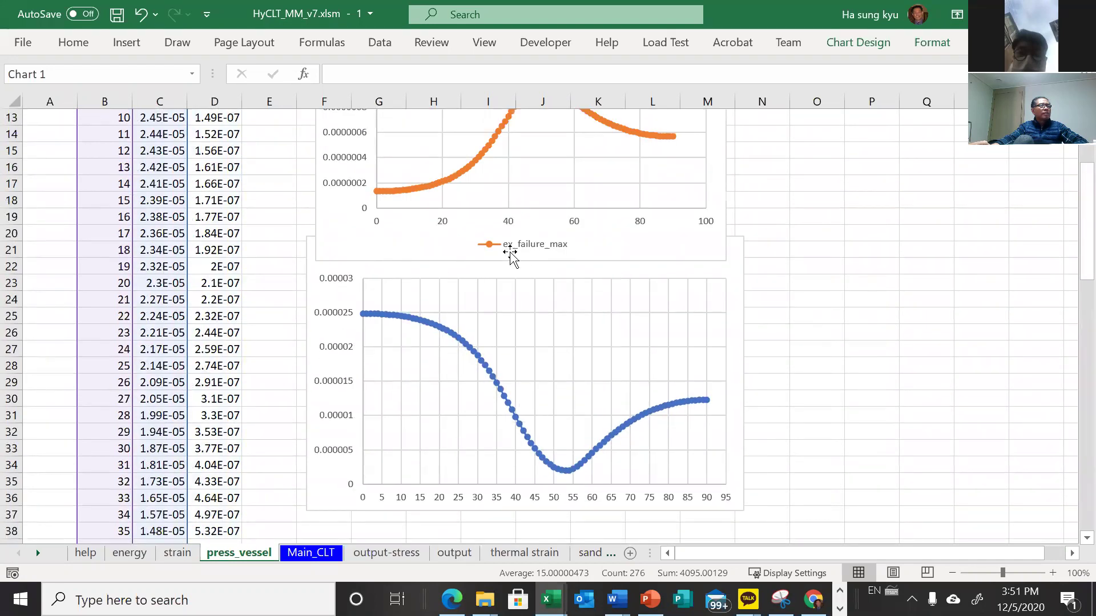
# - Set the major unit of the ex_failure_max chart's horizontal axis to 5 and compare its curve with the Rmax chart
pyautogui.doubleClick(508, 222)
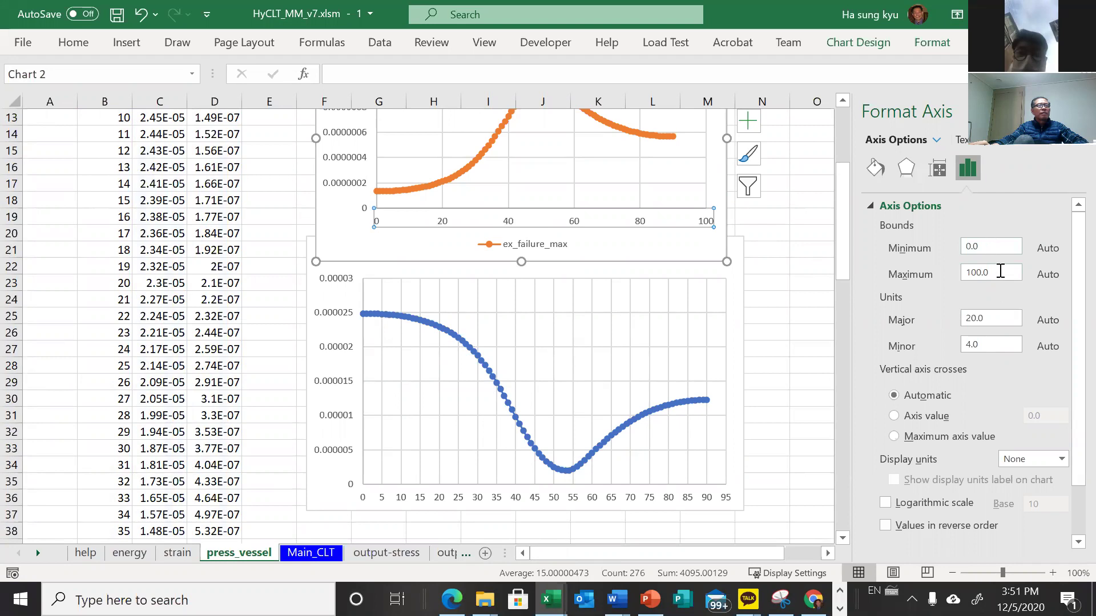
pyautogui.moveTo(996, 314); pyautogui.dragTo(911, 317)
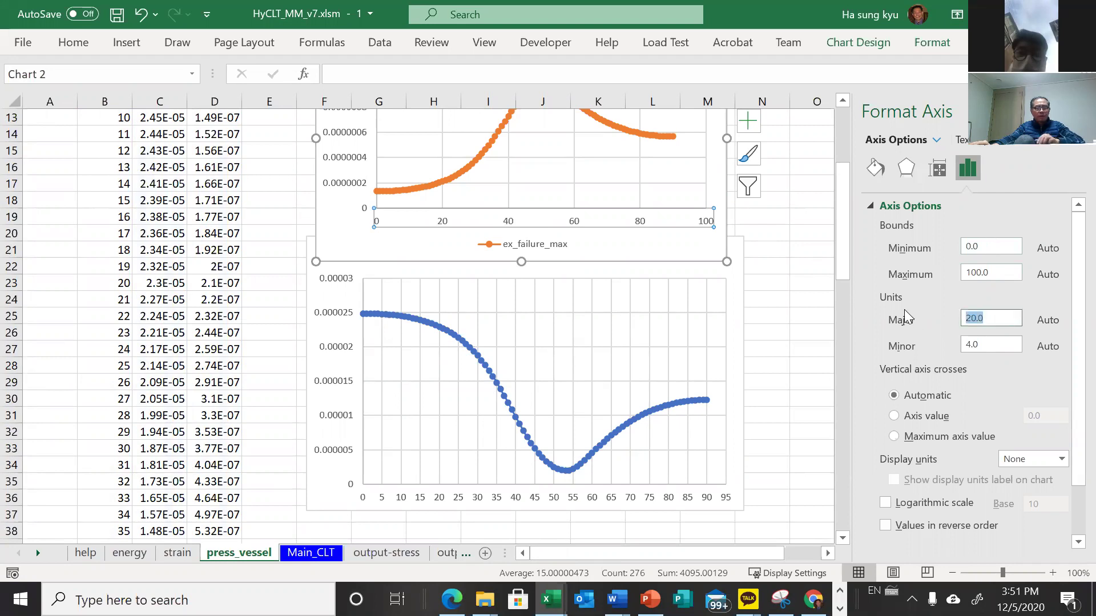
pyautogui.write('5')
pyautogui.press('Return')
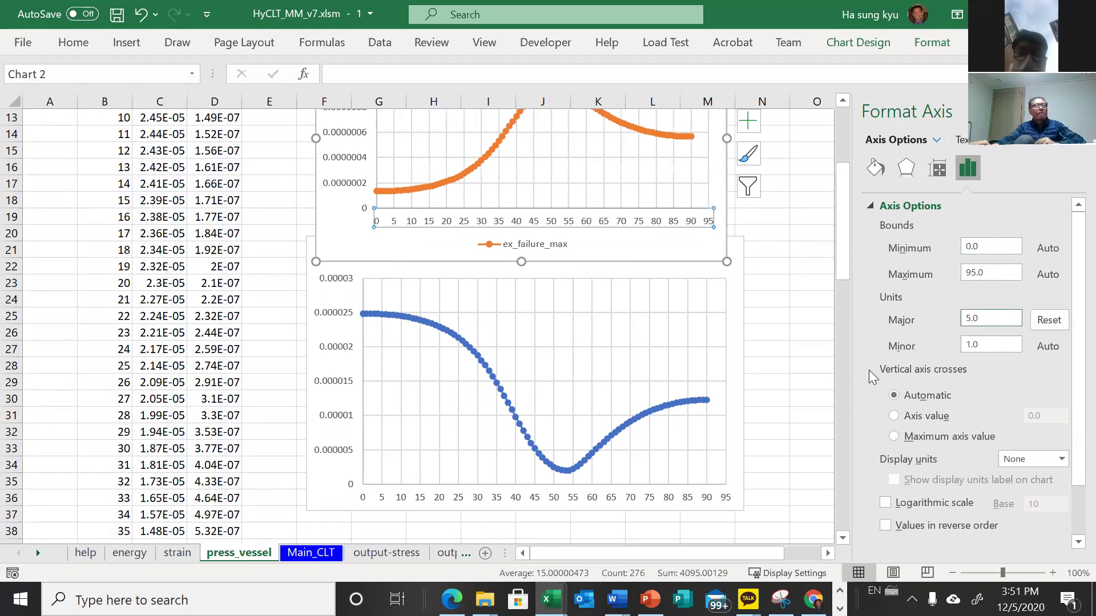
pyautogui.scroll(1, 856, 360)
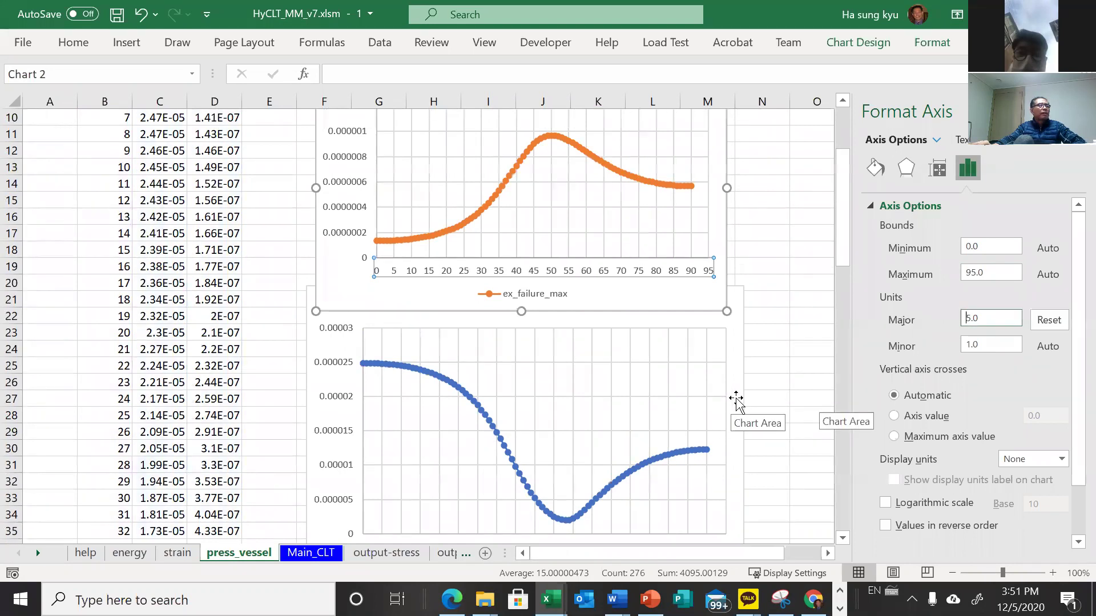
pyautogui.scroll(1, 736, 399)
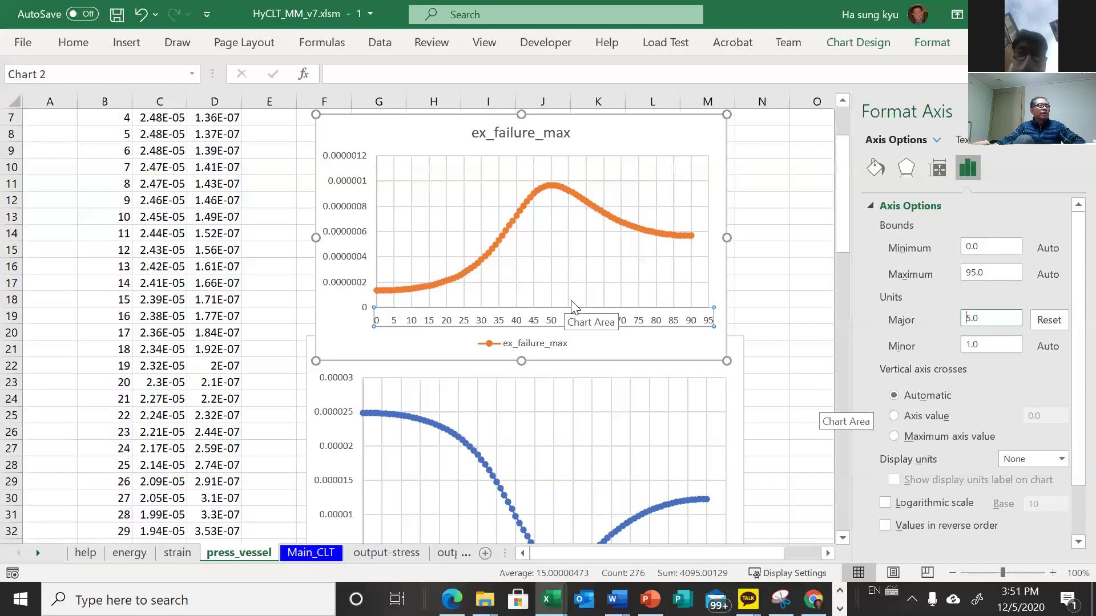
pyautogui.scroll(-1, 560, 259)
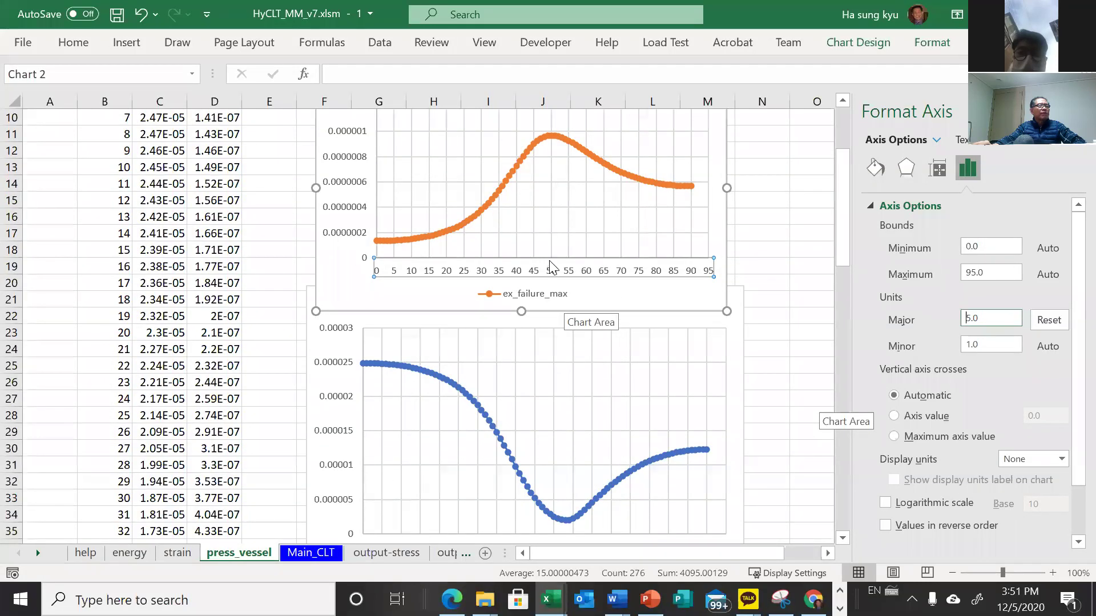
pyautogui.scroll(-1, 575, 402)
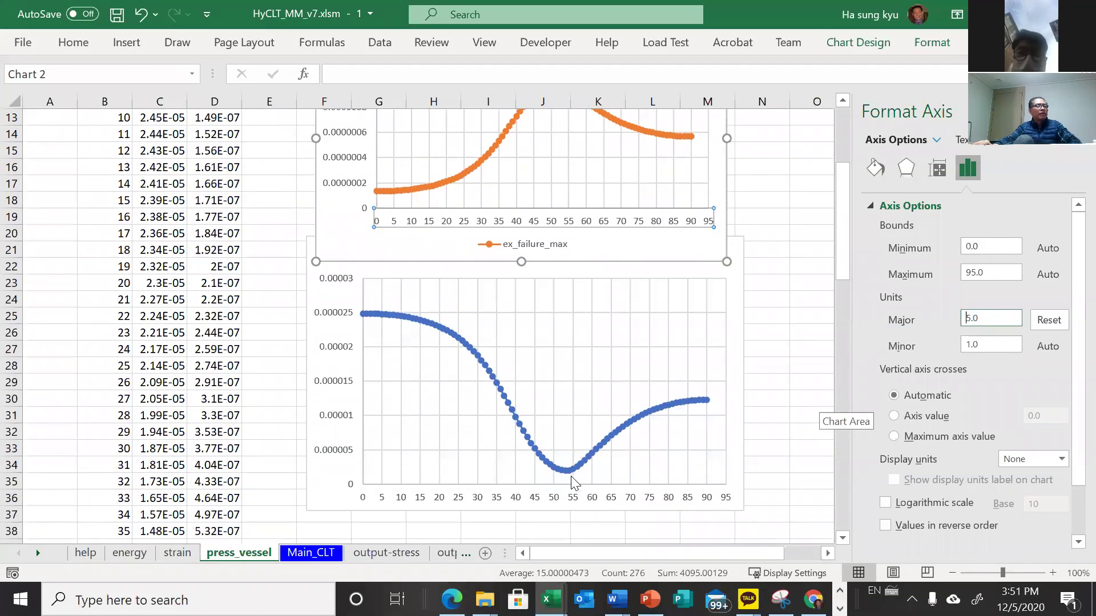
# - Compare the ex_failure_max and Rmax charts in press_vessel and close the chart formatting pane
pyautogui.scroll(1, 576, 445)
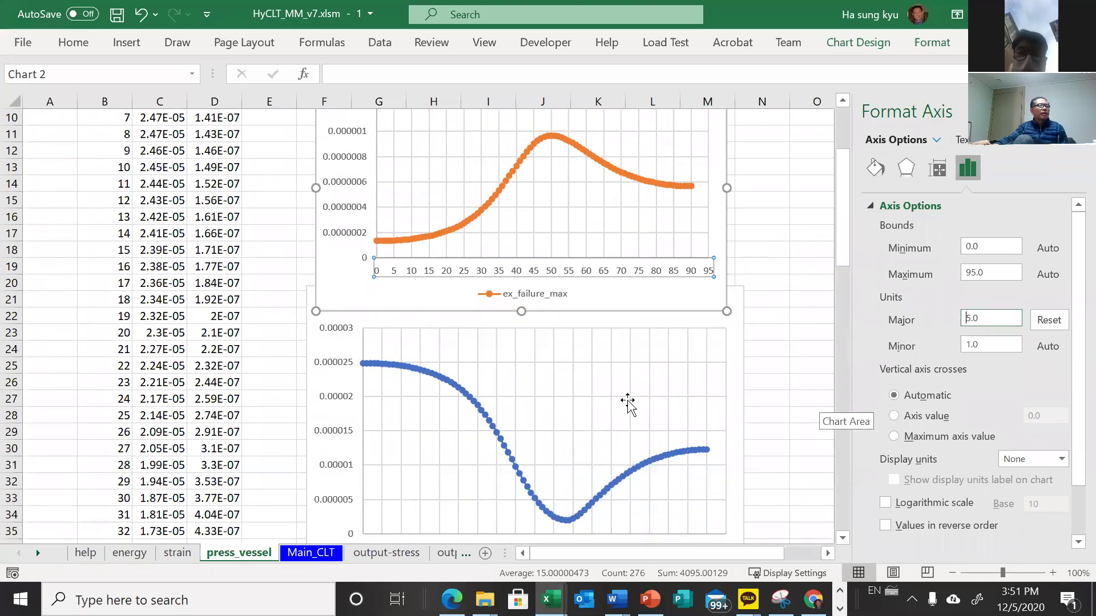
pyautogui.click(703, 326)
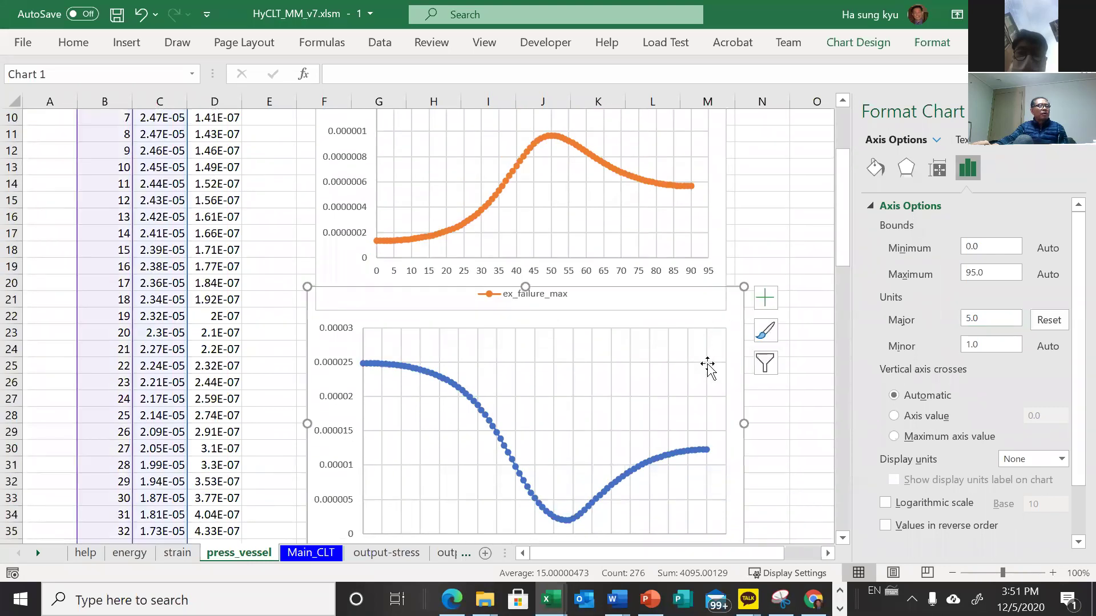
pyautogui.scroll(-1, 703, 228)
pyautogui.click(712, 194)
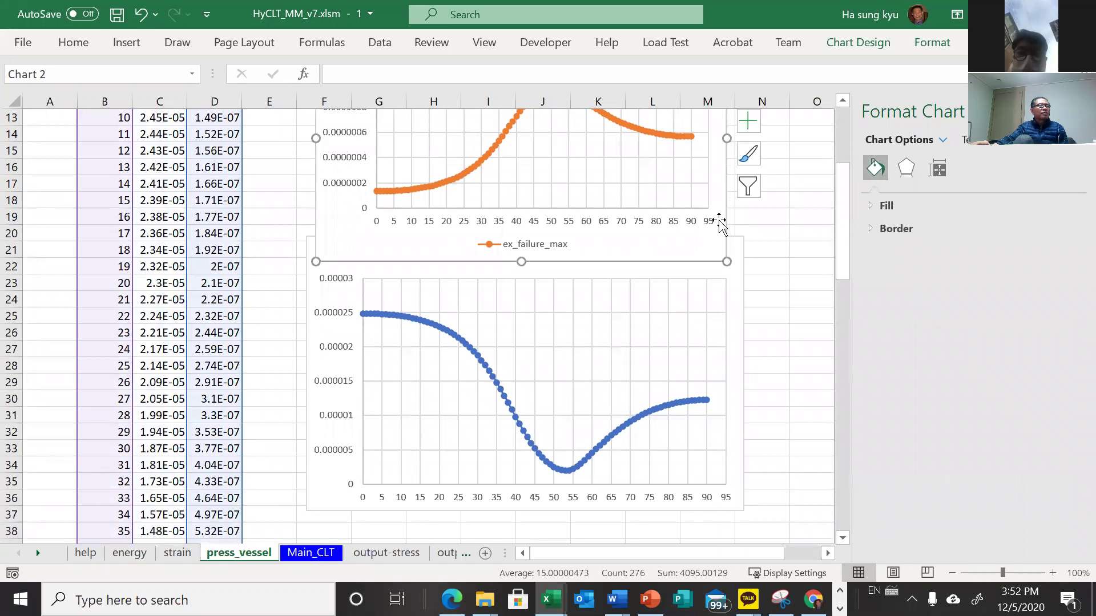
pyautogui.scroll(2, 713, 219)
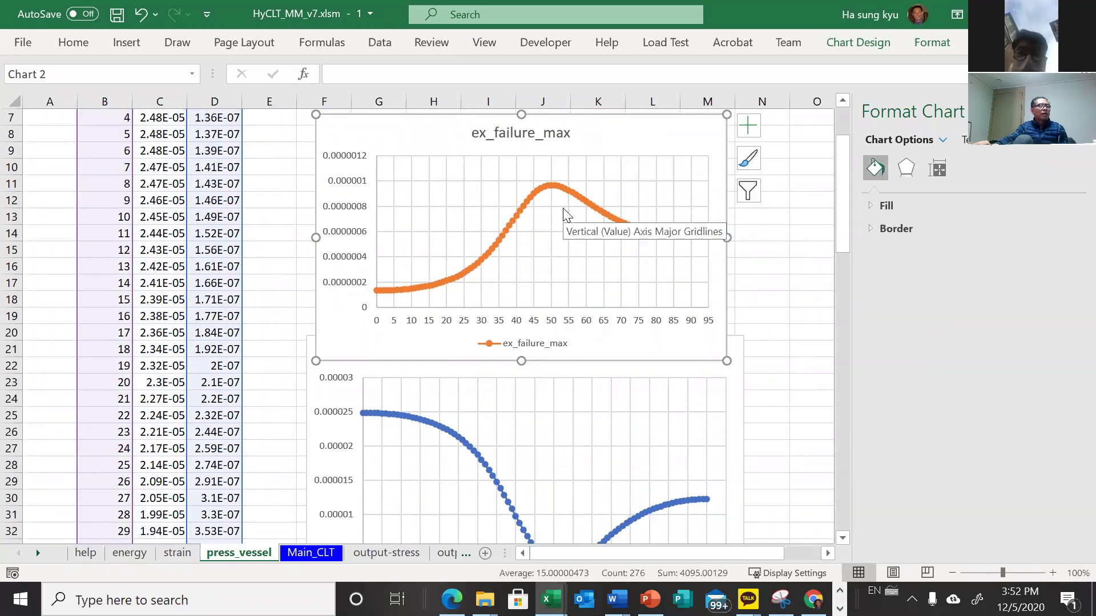
pyautogui.scroll(-2, 577, 263)
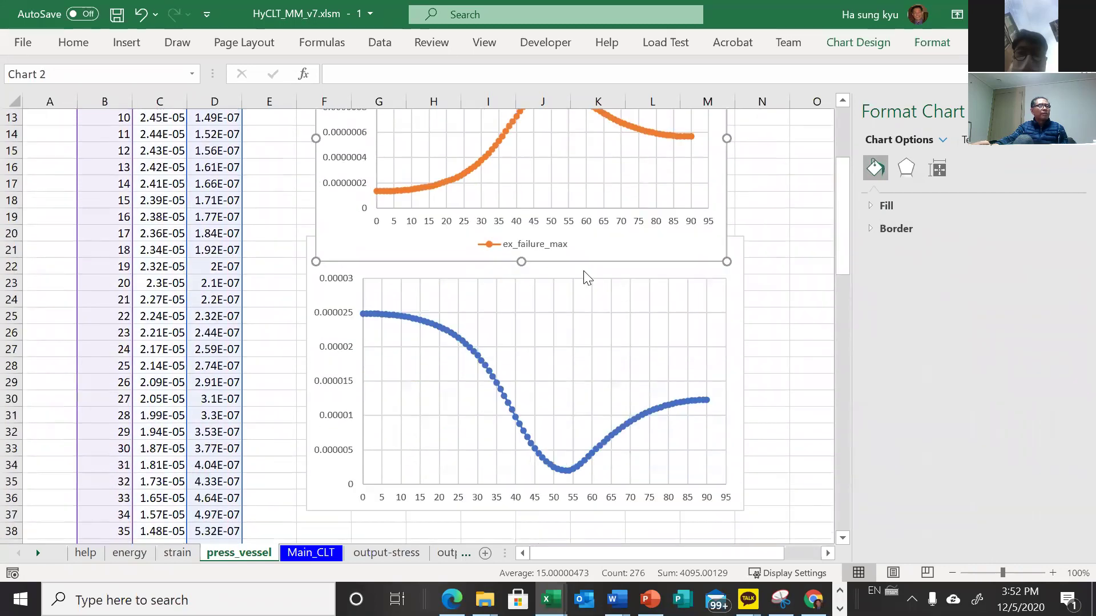
pyautogui.click(739, 307)
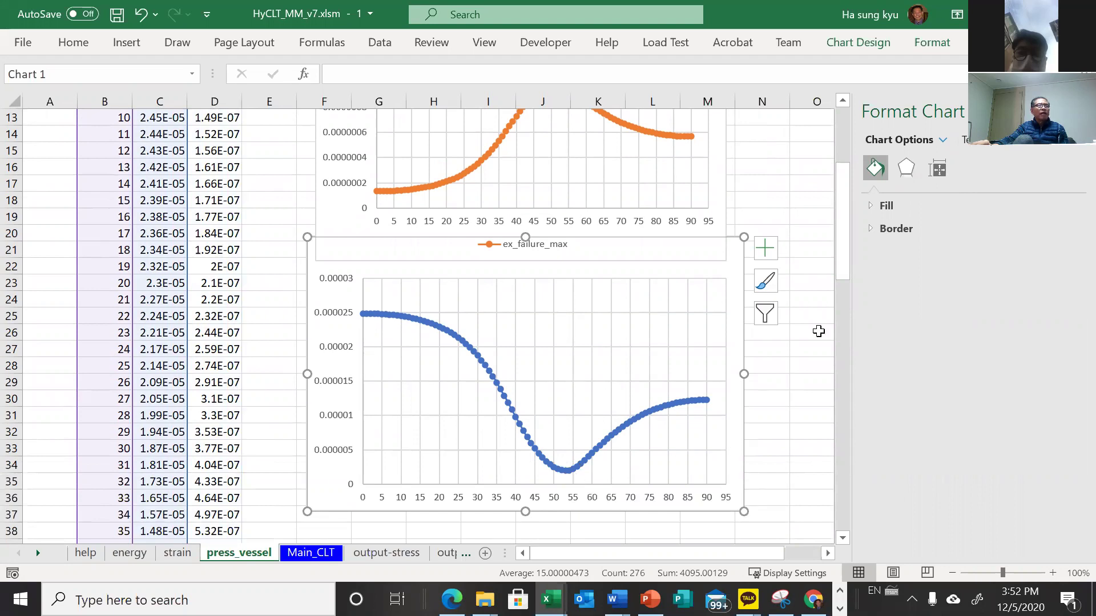
pyautogui.click(1084, 111)
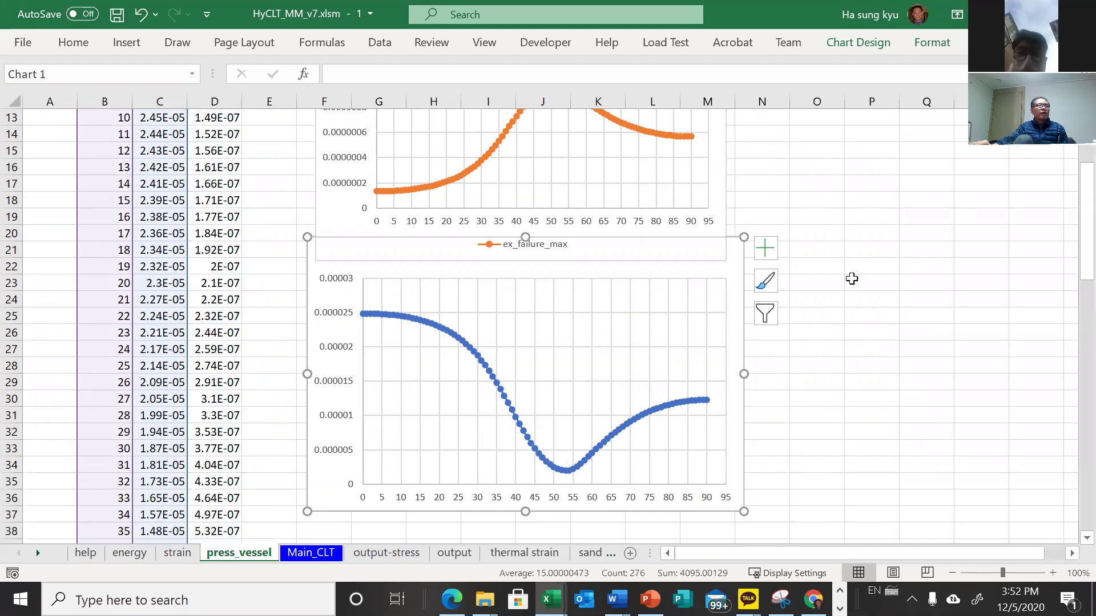
# - Shift the ex_failure_max chart slightly toward the data columns, enlarge it to roughly the Rmax chart's width, and compare both curves
pyautogui.scroll(1, 804, 274)
pyautogui.moveTo(718, 166); pyautogui.dragTo(715, 166)
pyautogui.scroll(2, 599, 263)
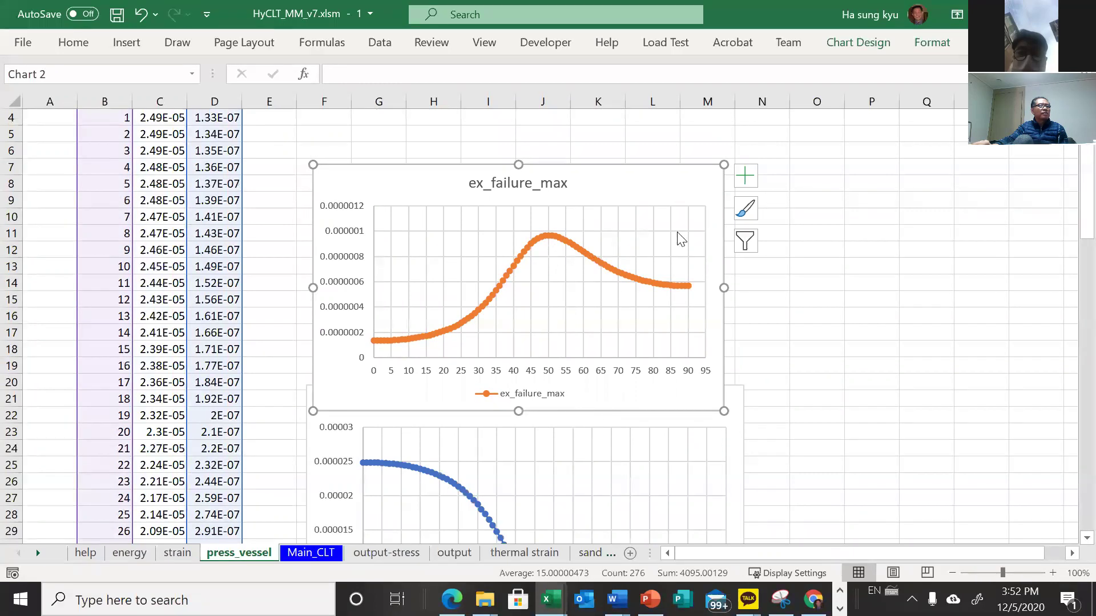
pyautogui.moveTo(724, 164); pyautogui.dragTo(749, 157)
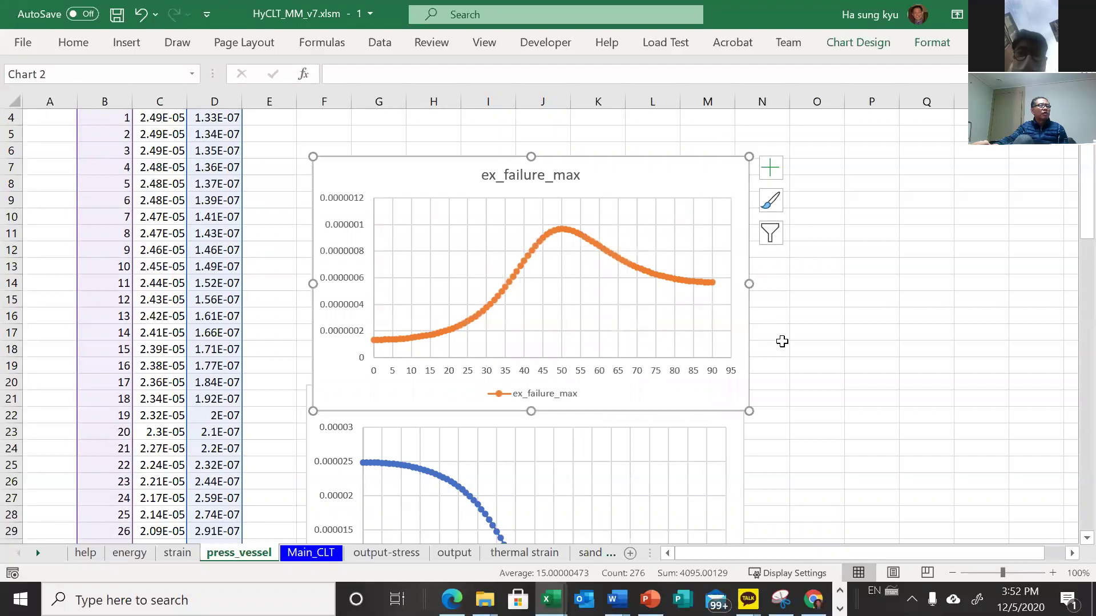
pyautogui.scroll(-2, 789, 336)
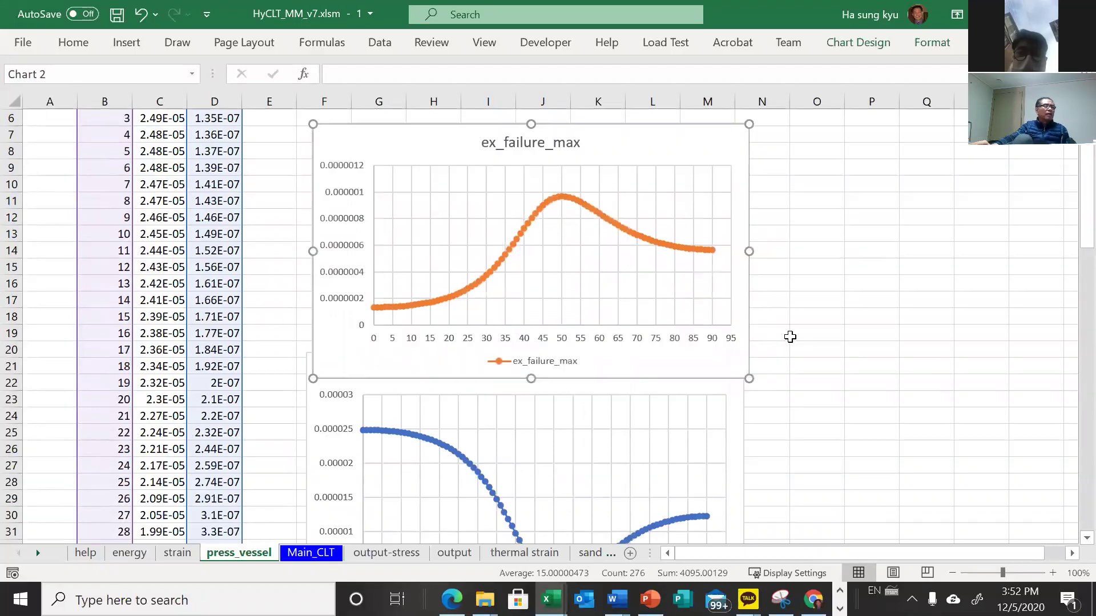
pyautogui.scroll(3, 786, 328)
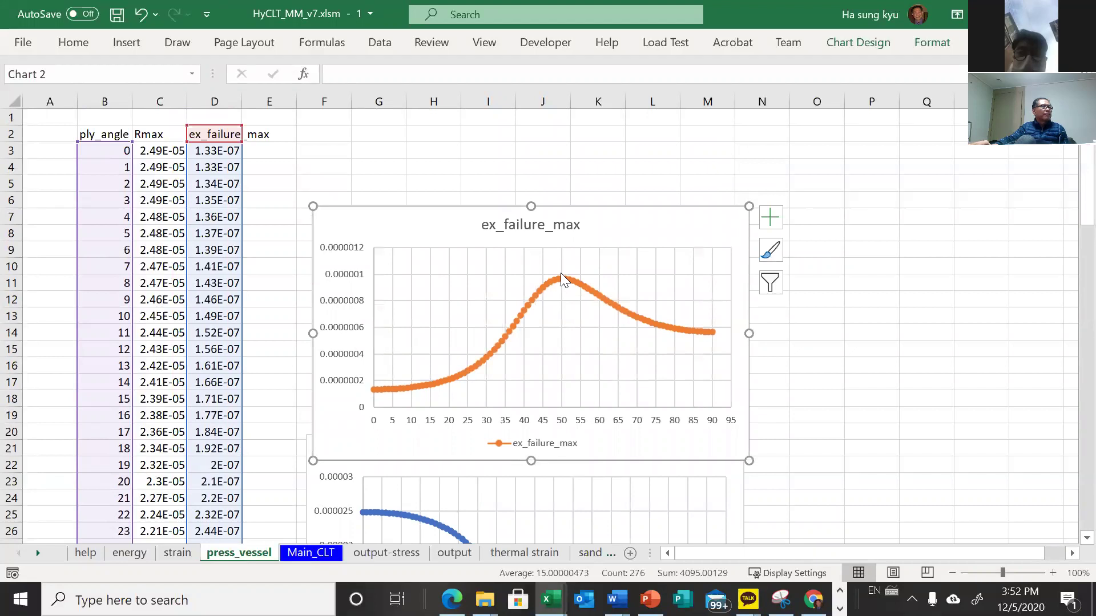
pyautogui.scroll(-1, 561, 274)
pyautogui.scroll(-1, 564, 279)
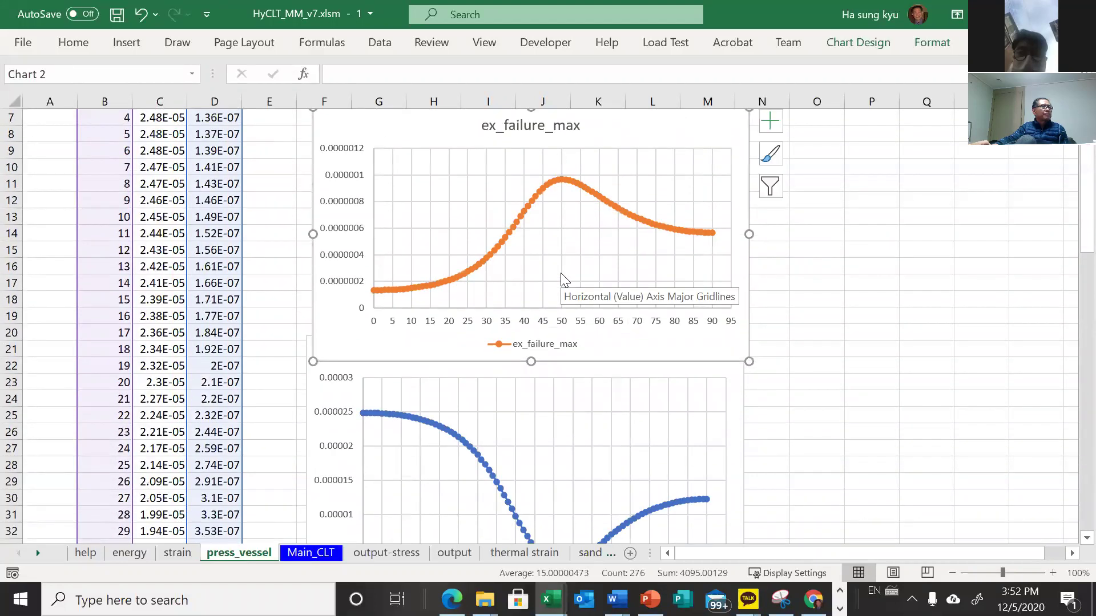
pyautogui.scroll(-2, 565, 279)
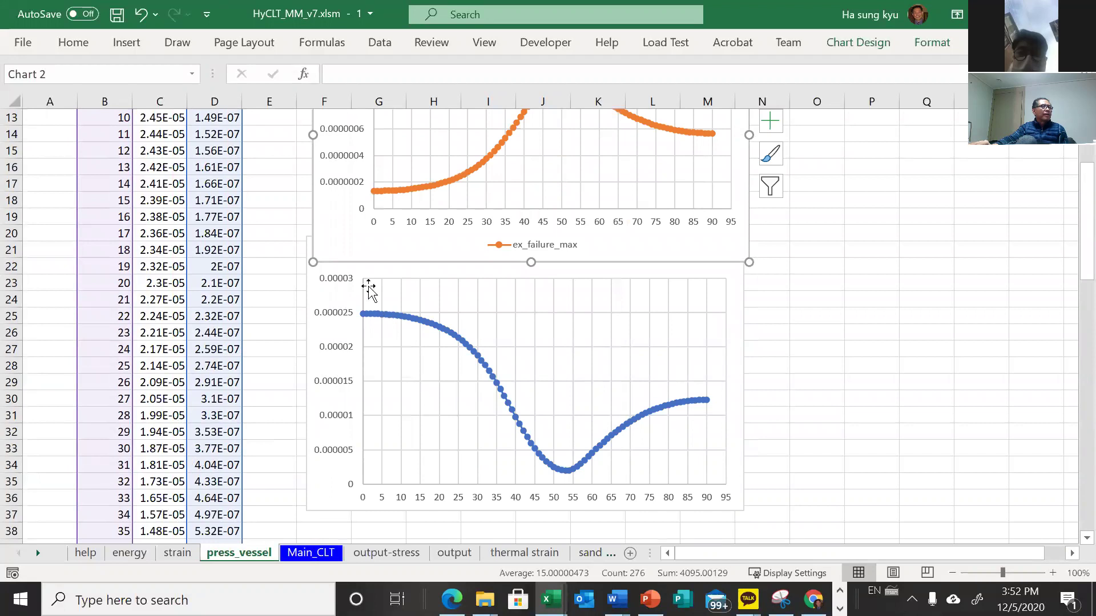
# - Delete the strength ratio (Rbar) chart covering the fiber and matrix property rows in Main_CLT
pyautogui.click(291, 553)
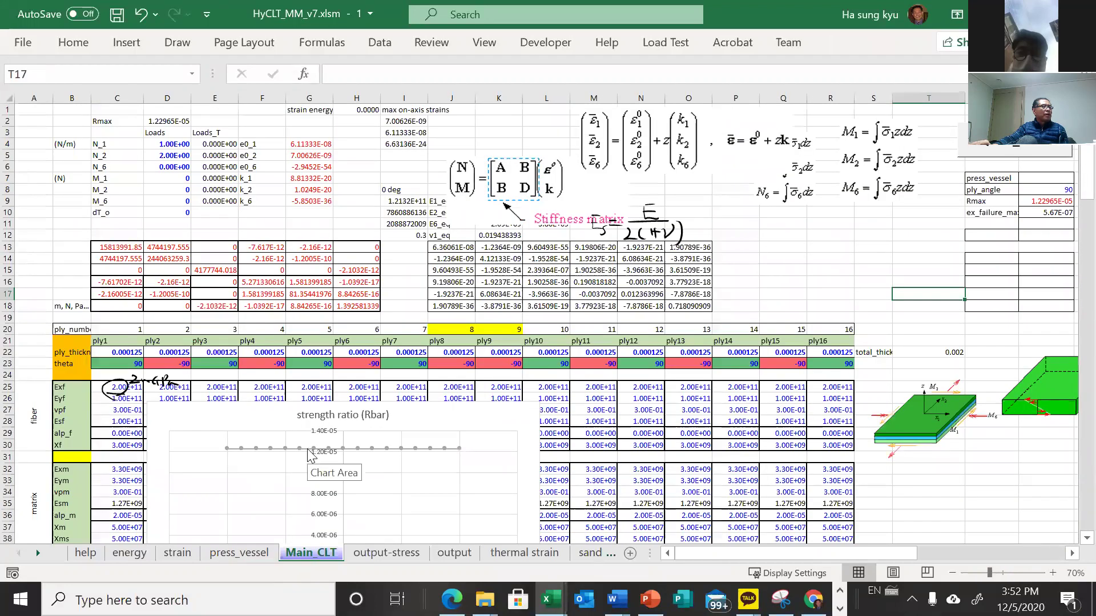
pyautogui.click(188, 421)
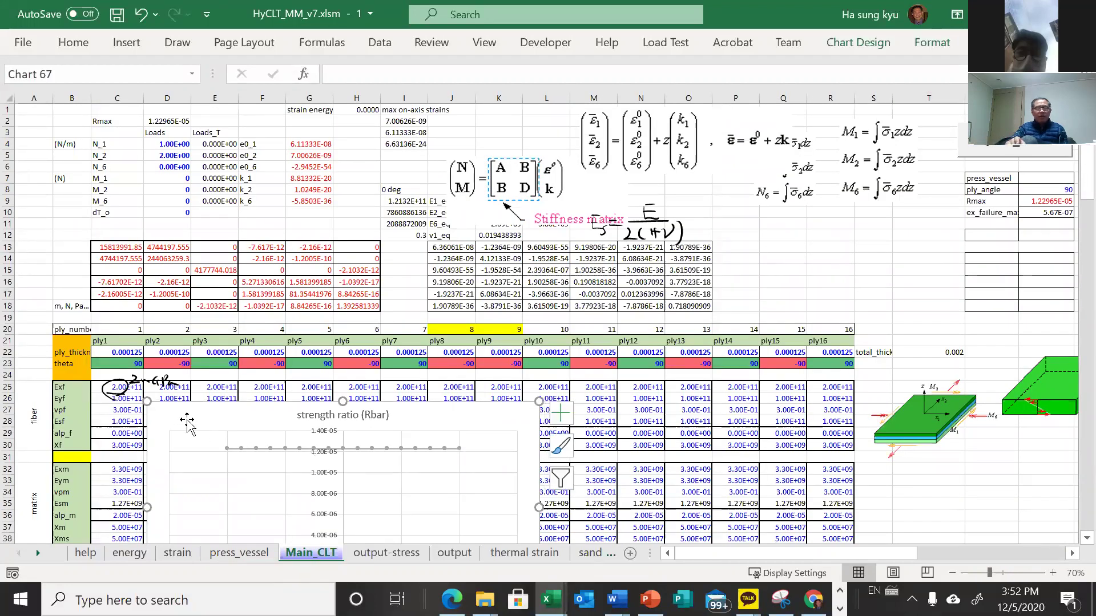
pyautogui.press('Delete')
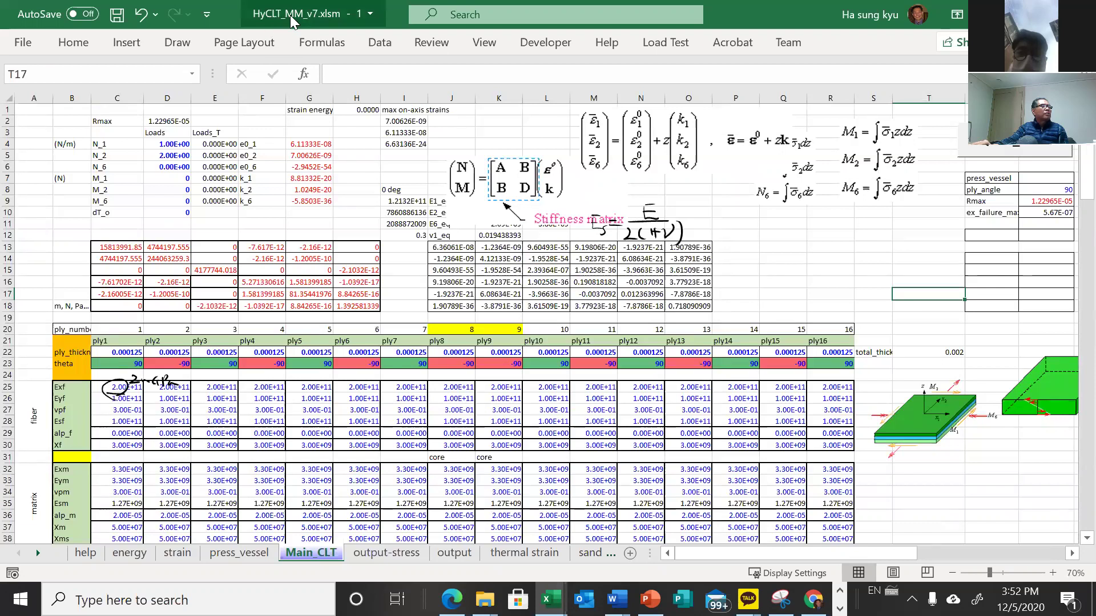
# - Review Main_CLT down to the eps_x failure rows and move the maximum strain criterion picture about one column closer to the row labels
pyautogui.scroll(-6, 320, 320)
pyautogui.scroll(-3, 326, 352)
pyautogui.scroll(4, 325, 352)
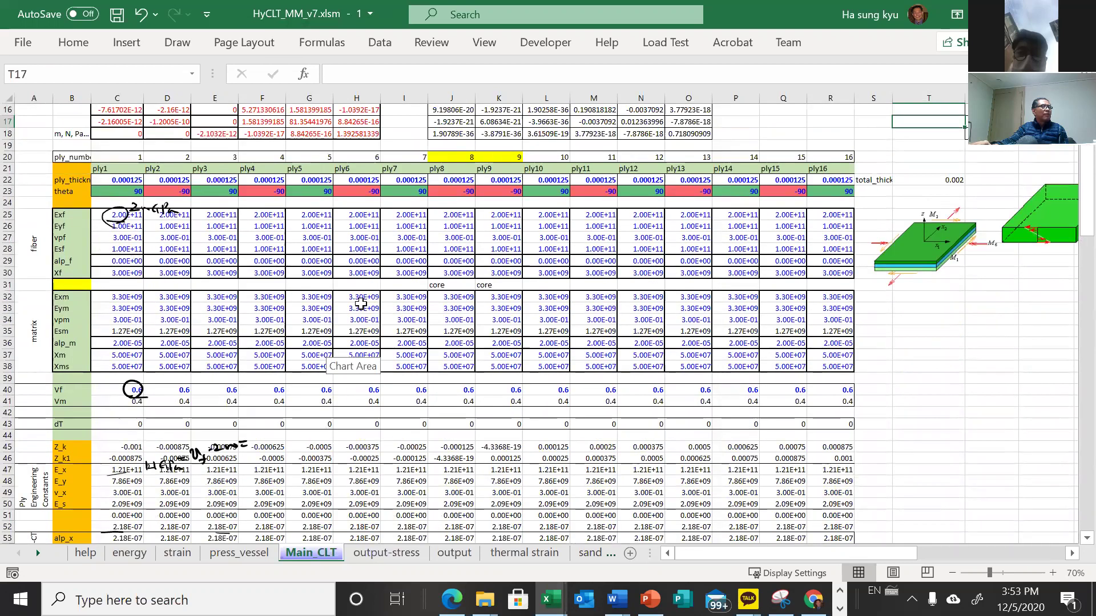
pyautogui.scroll(-8, 361, 338)
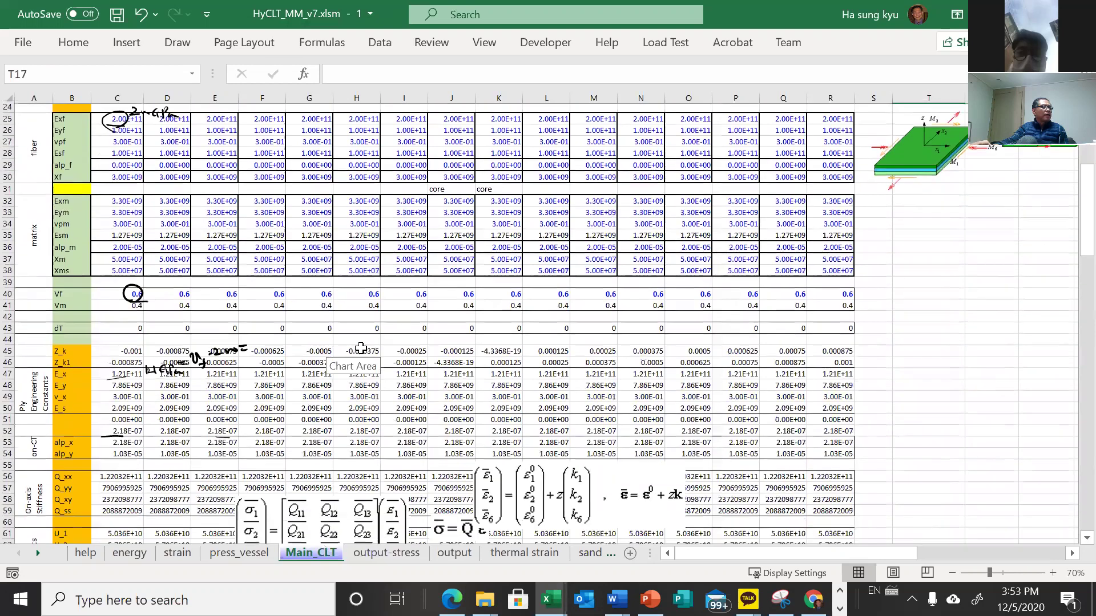
pyautogui.scroll(-4, 362, 352)
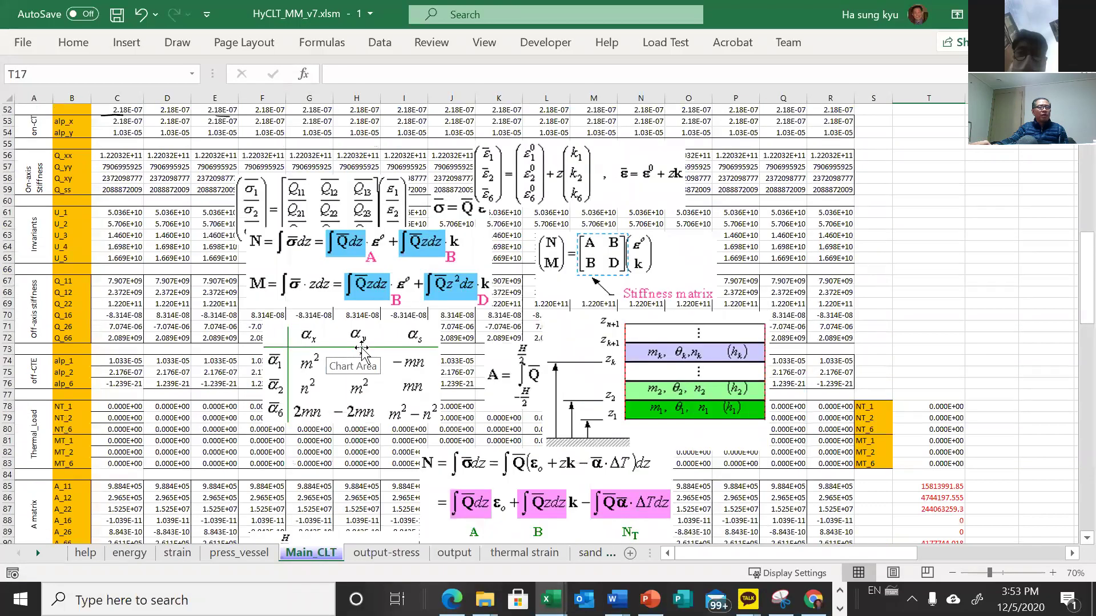
pyautogui.scroll(-2, 361, 352)
pyautogui.scroll(-4, 362, 352)
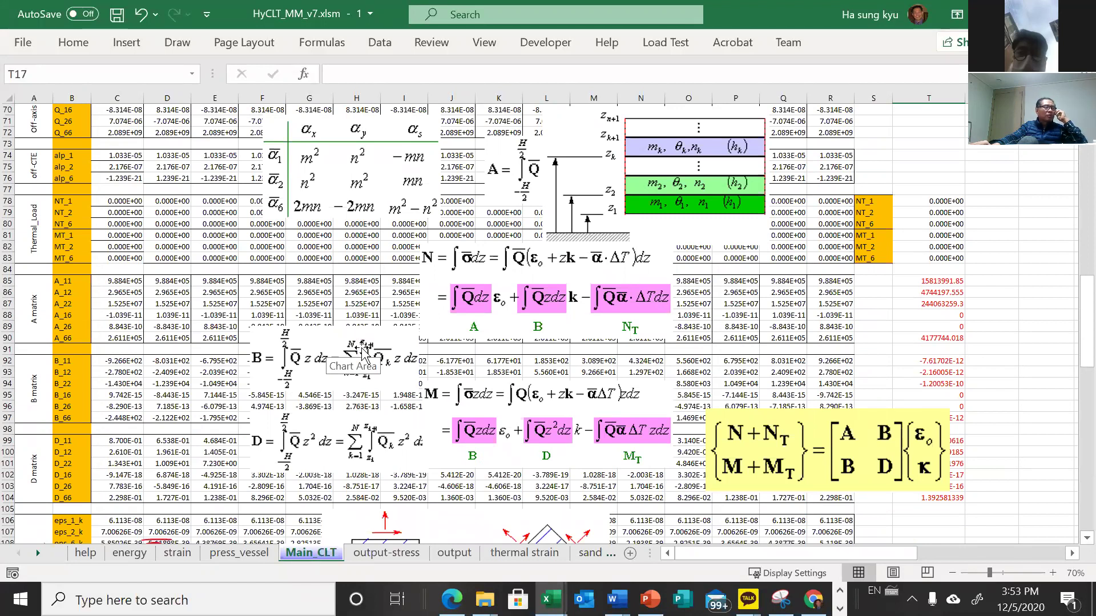
pyautogui.scroll(-13, 362, 349)
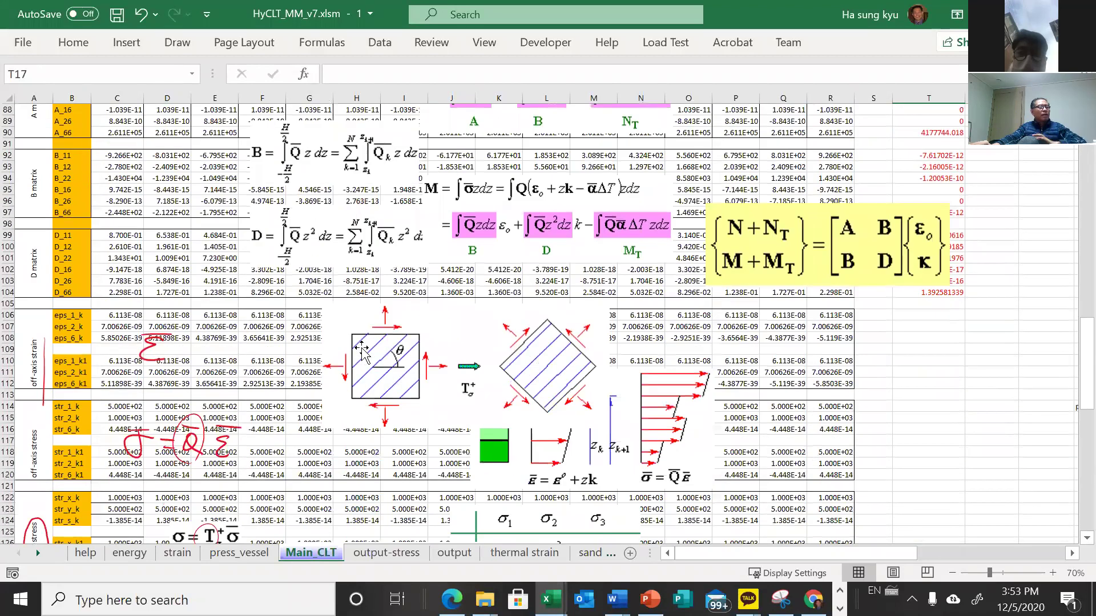
pyautogui.scroll(-12, 362, 350)
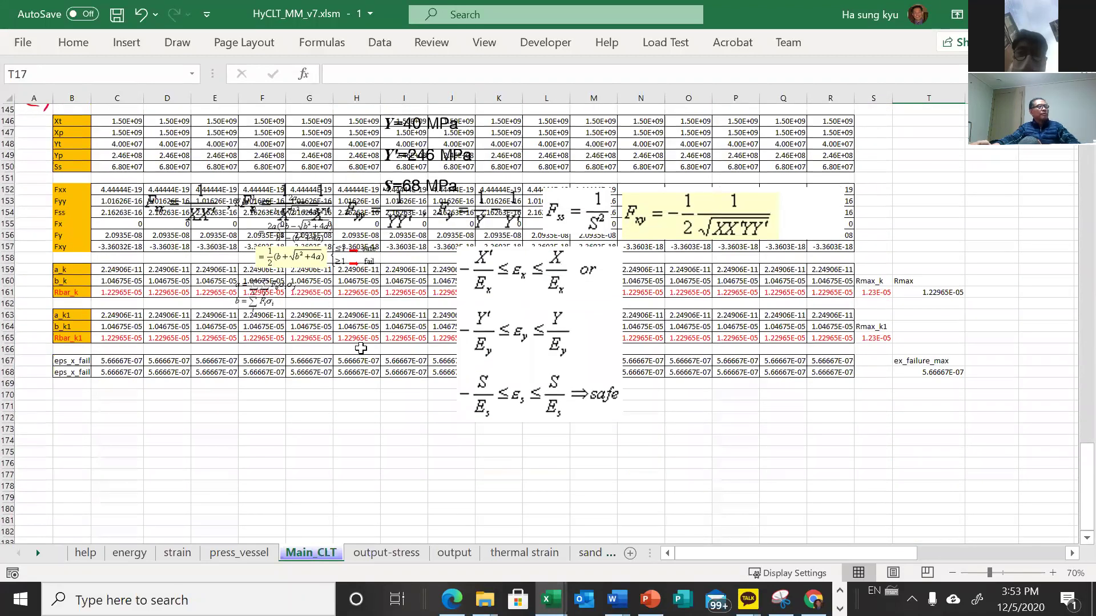
pyautogui.moveTo(513, 308); pyautogui.dragTo(463, 314)
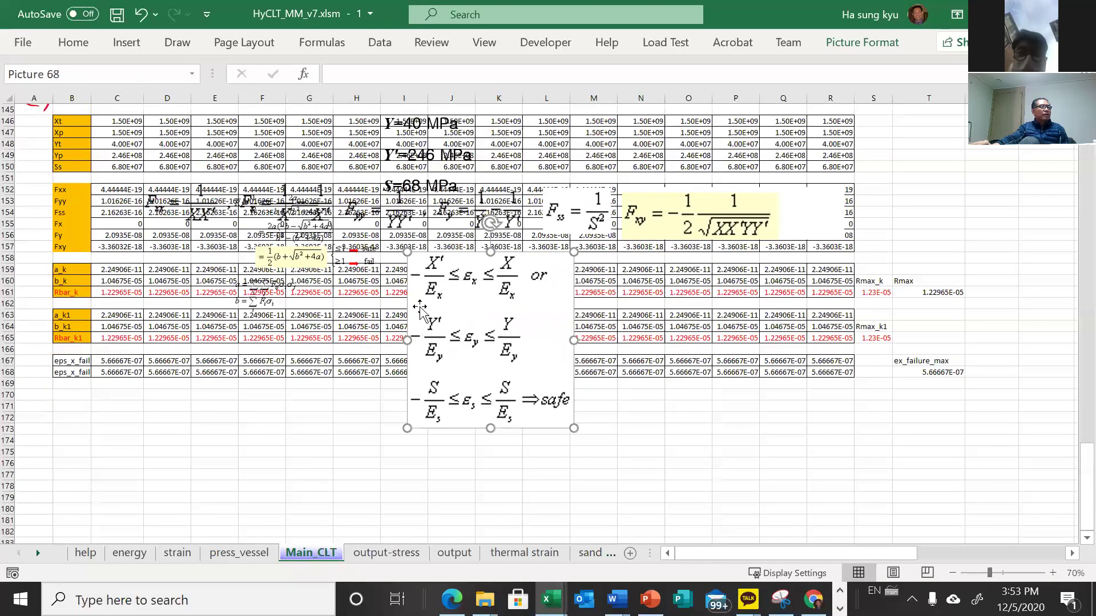
# - Examine the off-axis and on-axis strain and stress blocks and the material strength rows above the failure calculations in Main_CLT
pyautogui.scroll(2, 403, 362)
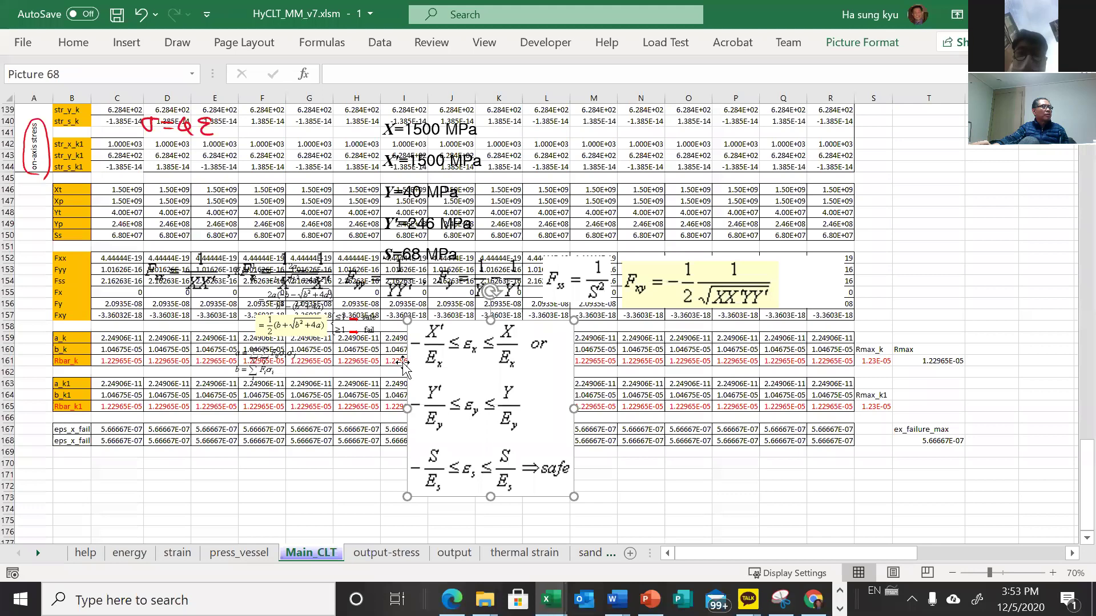
pyautogui.scroll(4, 404, 362)
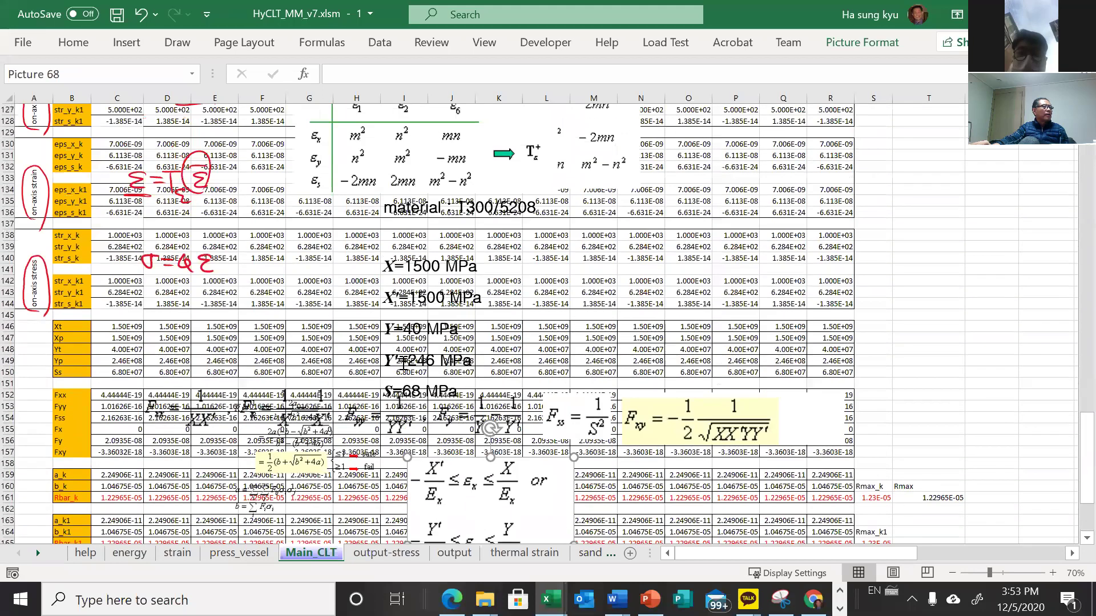
pyautogui.scroll(12, 403, 362)
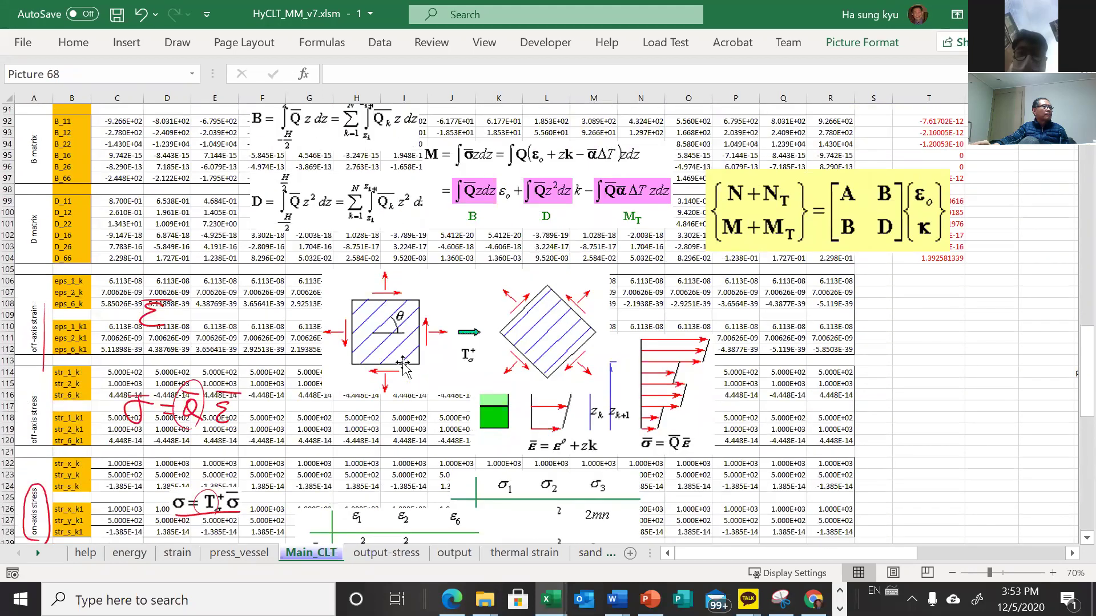
pyautogui.scroll(2, 403, 362)
pyautogui.scroll(-5, 402, 361)
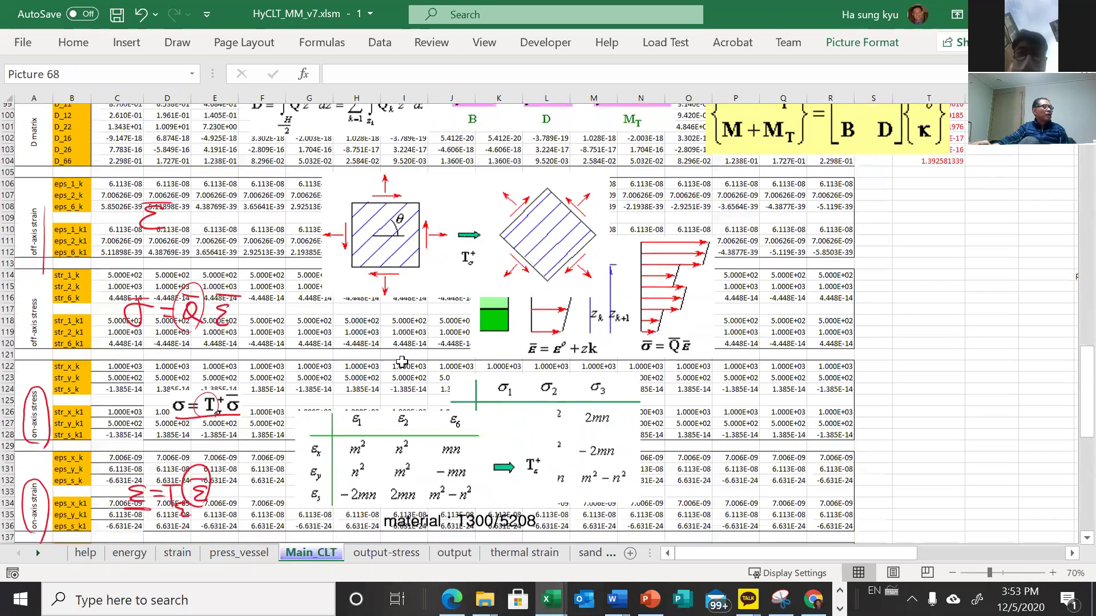
pyautogui.scroll(-1, 402, 361)
pyautogui.scroll(-3, 402, 361)
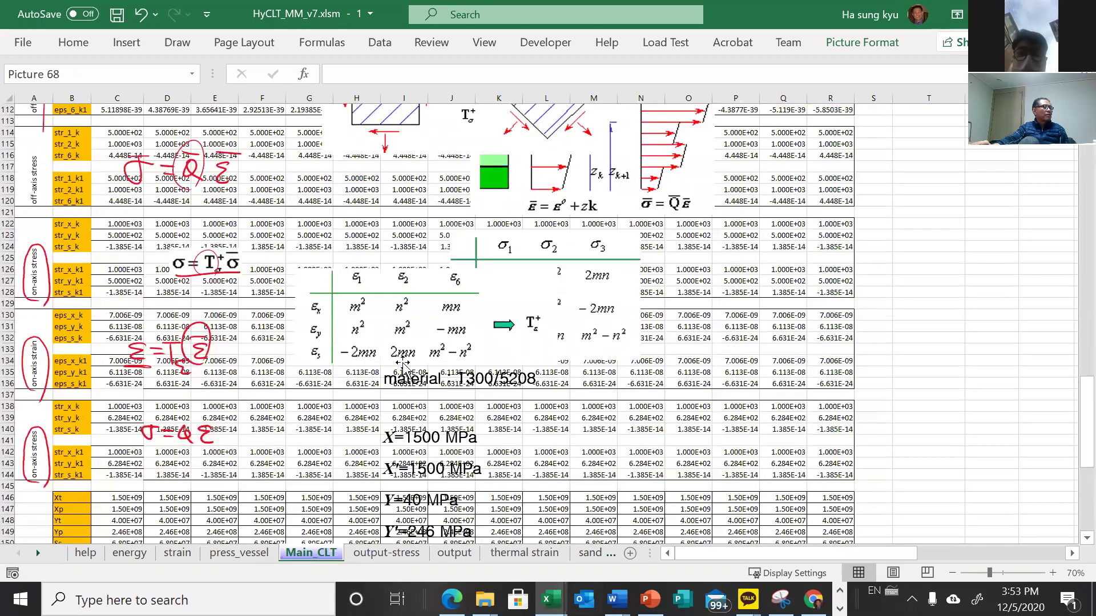
pyautogui.scroll(-2, 403, 363)
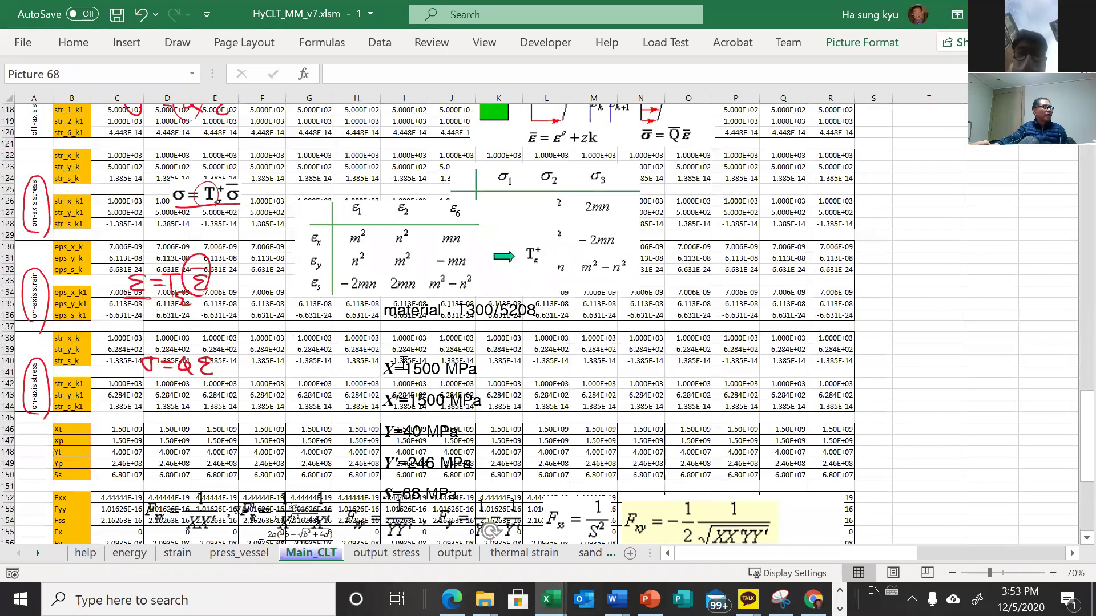
pyautogui.scroll(-5, 403, 361)
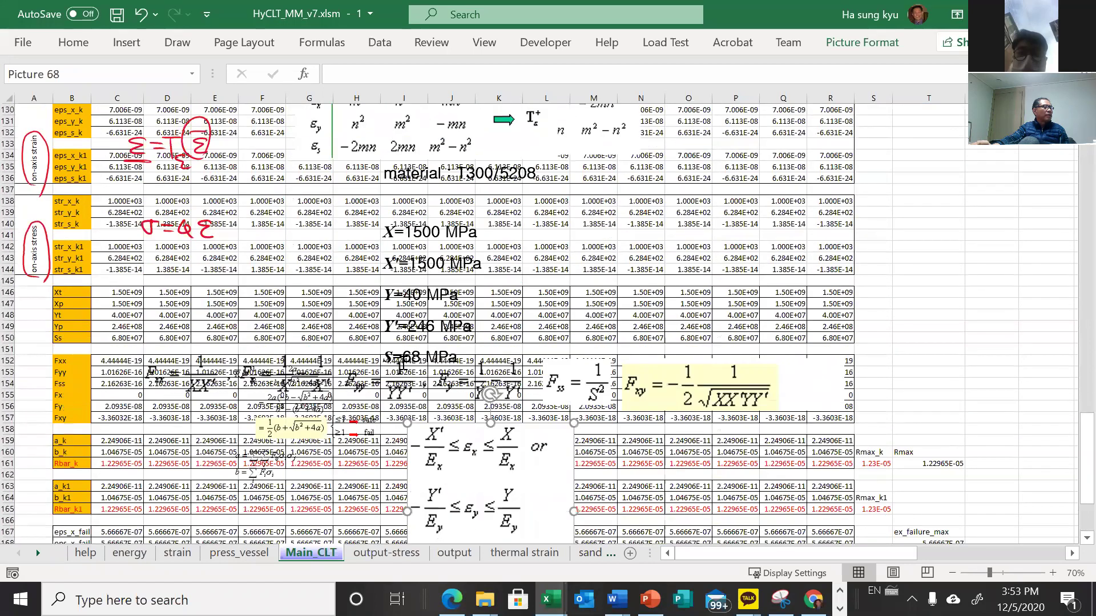
pyautogui.scroll(2, 110, 249)
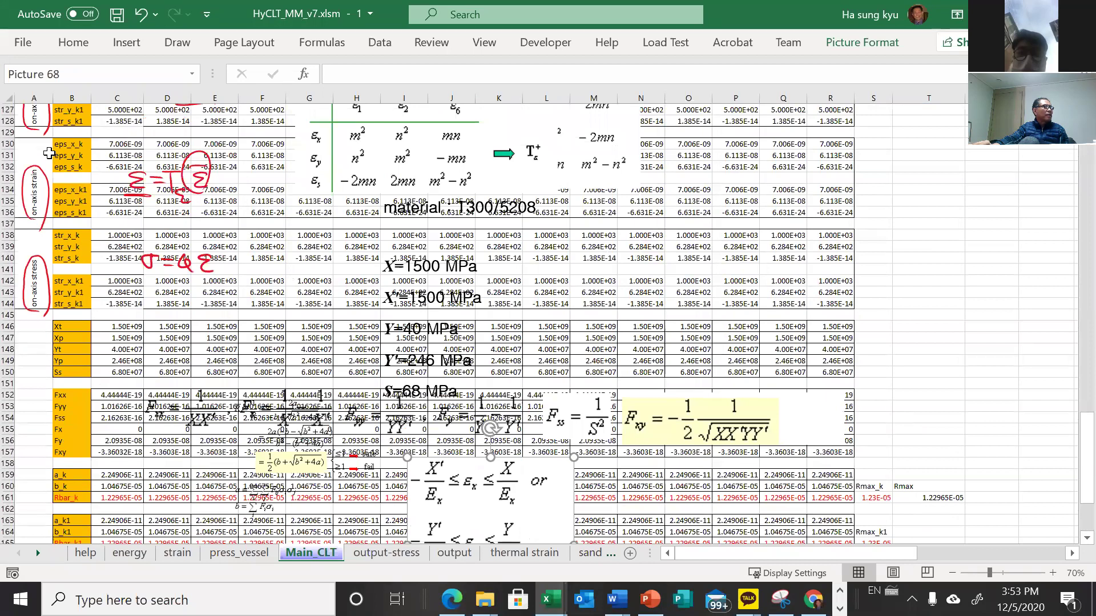
# - Highlight the on-axis strain and stress labels in B130:B144, then the strength values in C146:C150, and check them against the criterion formulas
pyautogui.moveTo(67, 144); pyautogui.dragTo(74, 302)
pyautogui.scroll(-2, 121, 318)
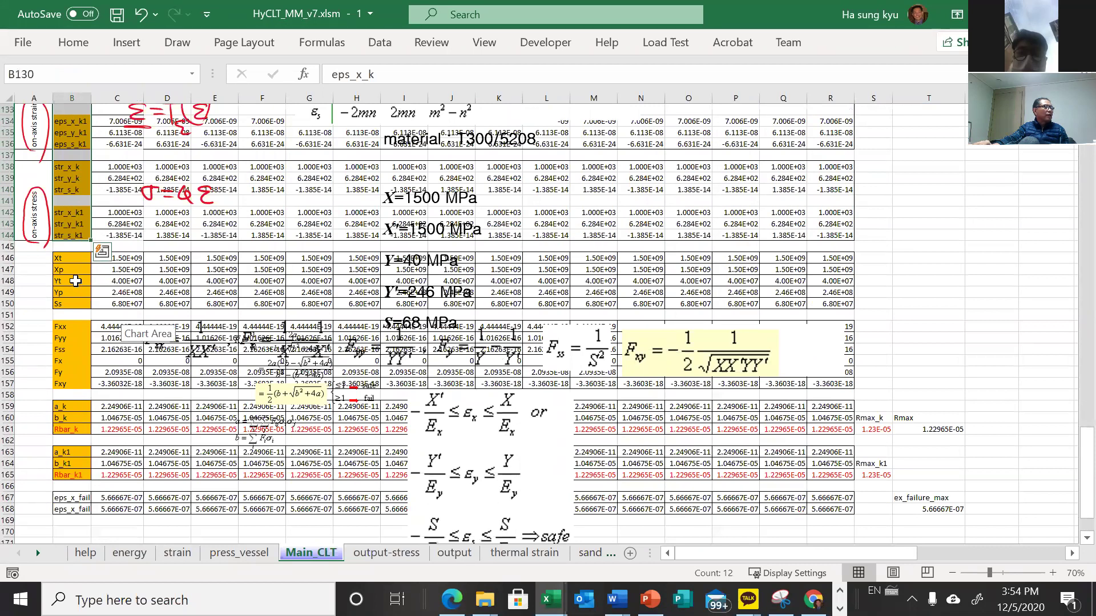
pyautogui.moveTo(135, 258); pyautogui.dragTo(131, 304)
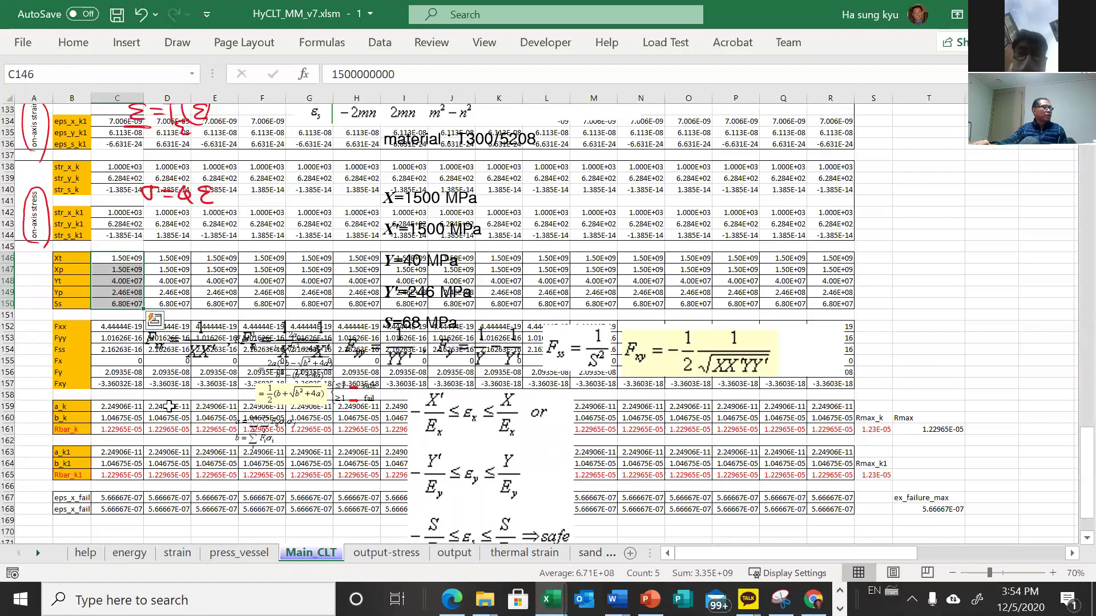
pyautogui.scroll(-2, 156, 432)
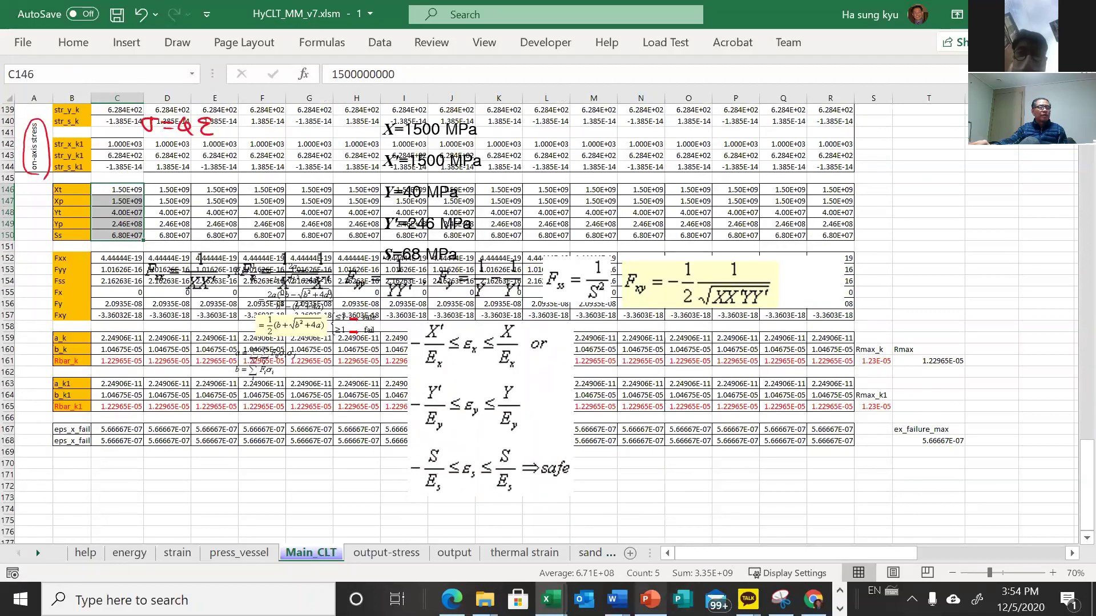
# - Switch to the PowerPoint lecture deck, show it in Slide Sorter view, and look through the strength ratio, optimization and micromechanics slides
pyautogui.click(650, 599)
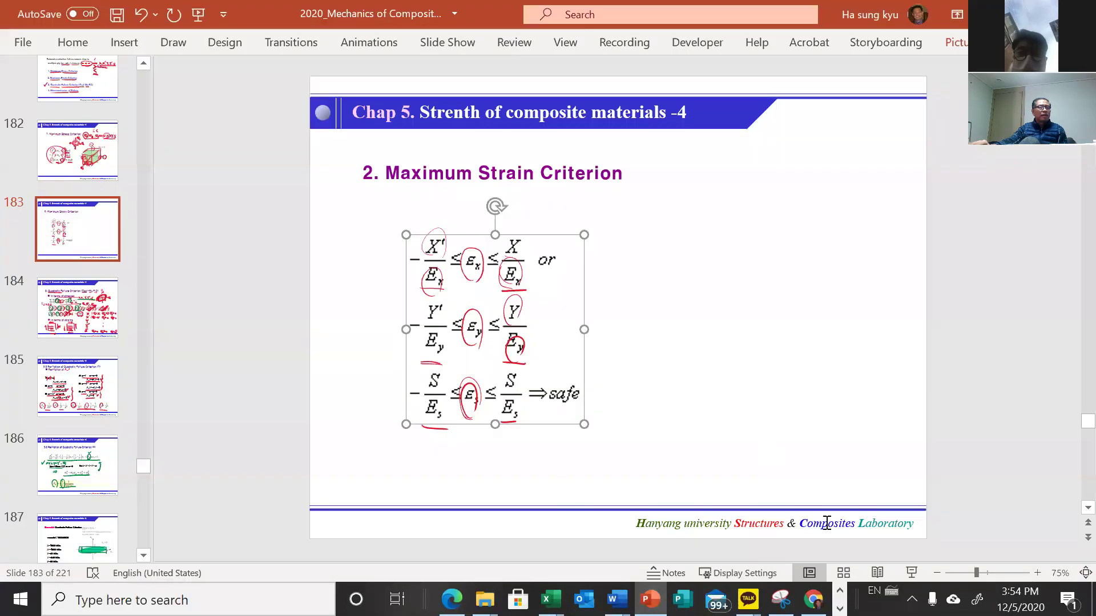
pyautogui.click(848, 574)
pyautogui.scroll(-3, 534, 414)
pyautogui.scroll(-3, 535, 415)
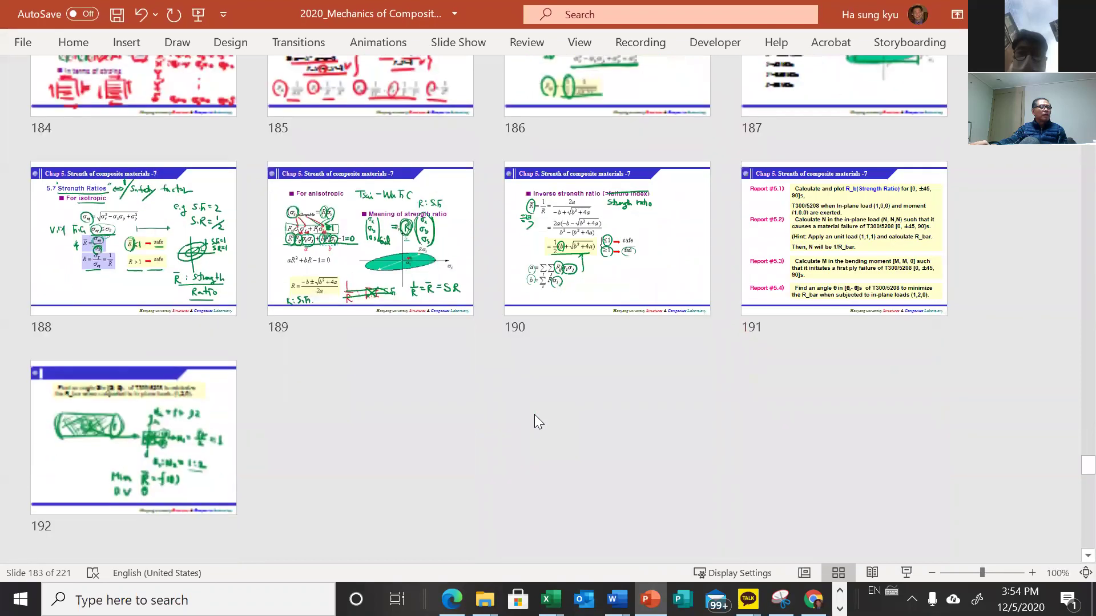
pyautogui.scroll(-3, 535, 415)
pyautogui.scroll(-3, 534, 414)
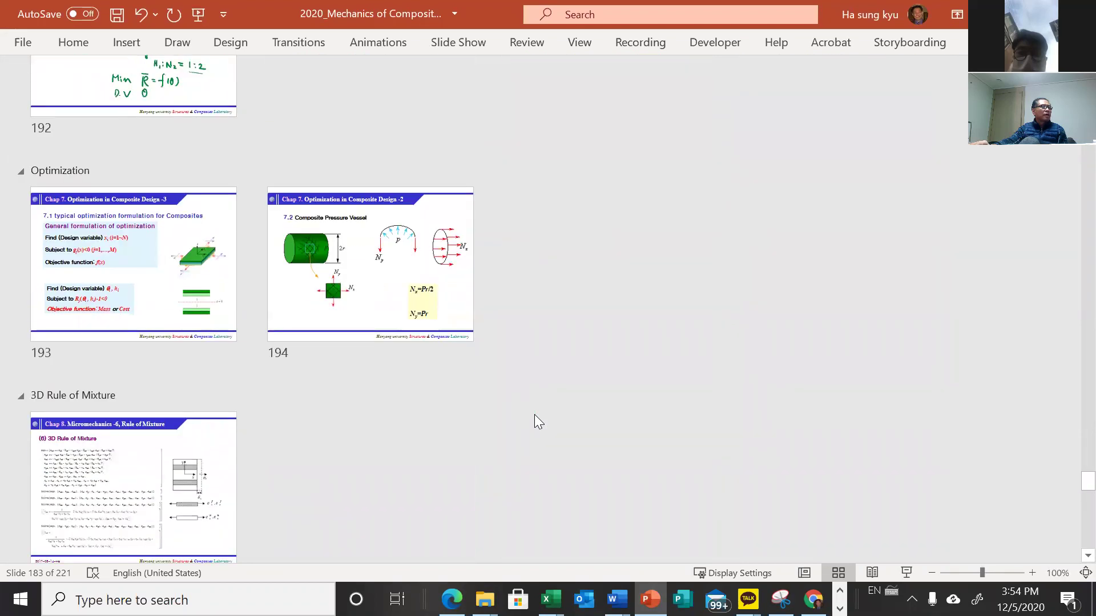
pyautogui.scroll(-3, 535, 415)
pyautogui.scroll(-3, 534, 414)
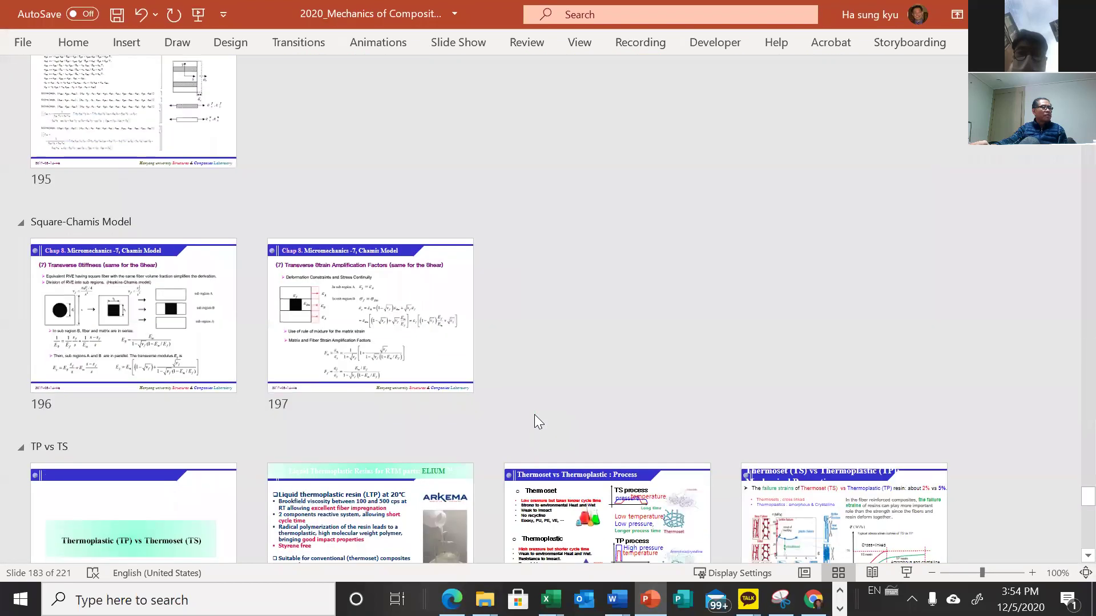
# - Browse the thermoplastic versus thermoset section from slide 198 onward for the slides on resin and transverse composite failure strain
pyautogui.scroll(-3, 534, 414)
pyautogui.scroll(-3, 483, 364)
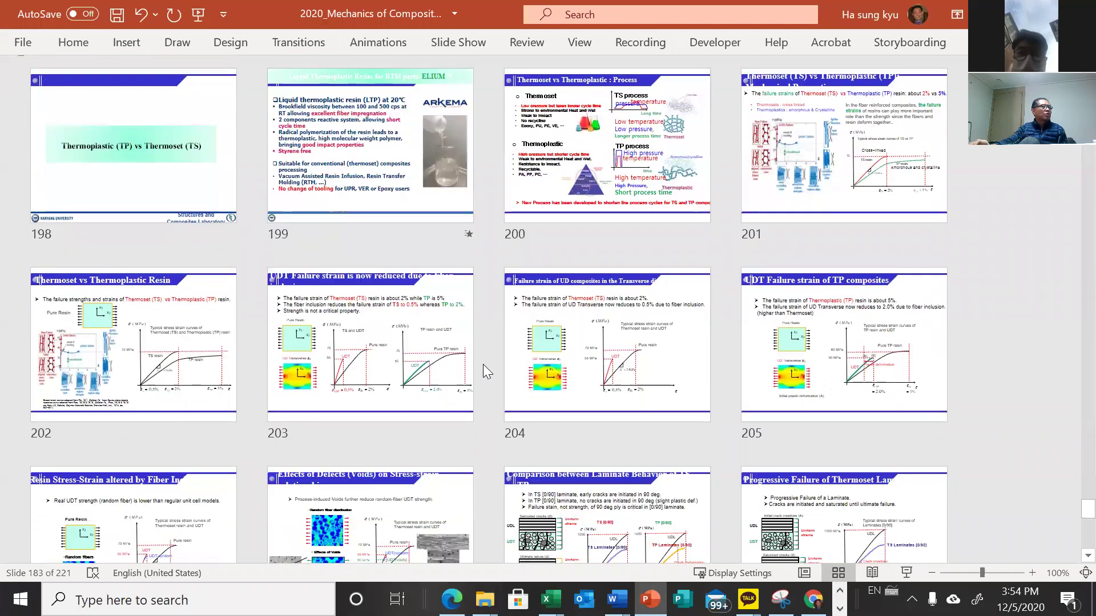
pyautogui.scroll(9, 483, 364)
pyautogui.scroll(-15, 352, 344)
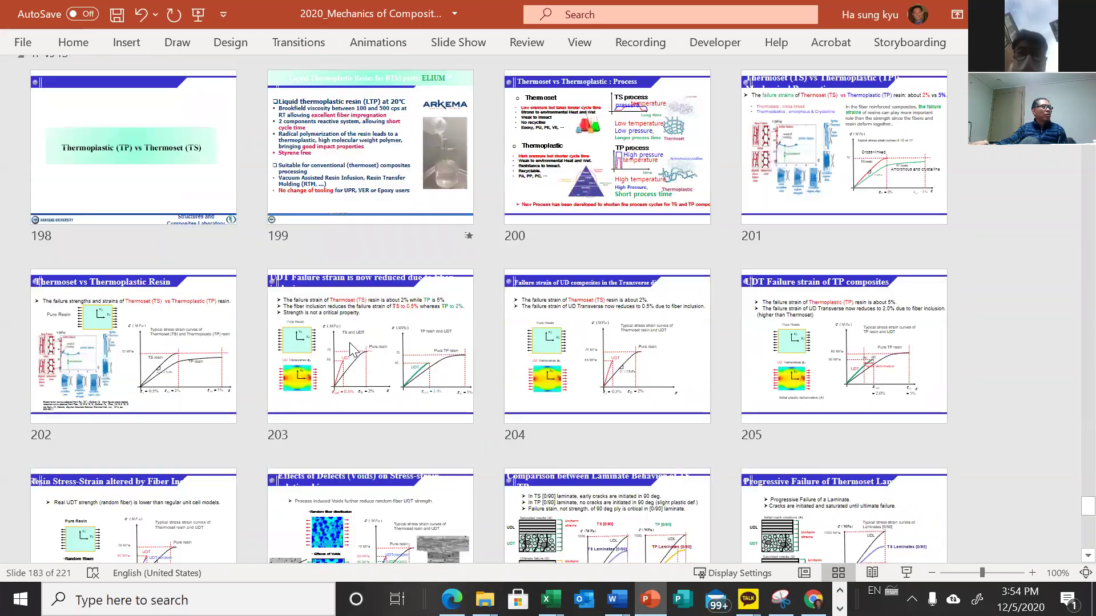
pyautogui.scroll(-5, 352, 347)
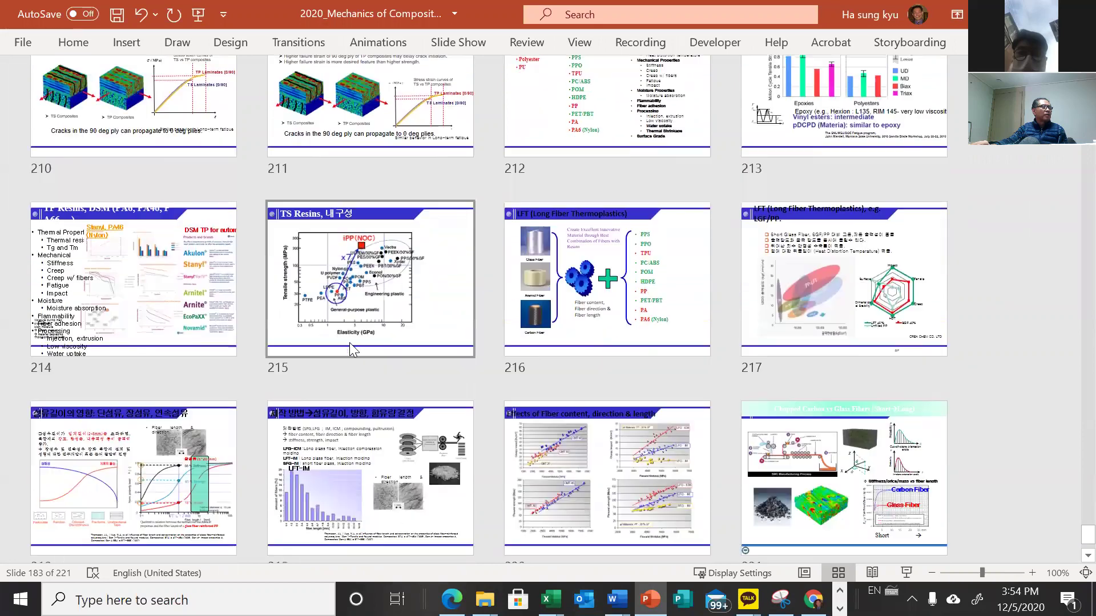
pyautogui.scroll(10, 353, 350)
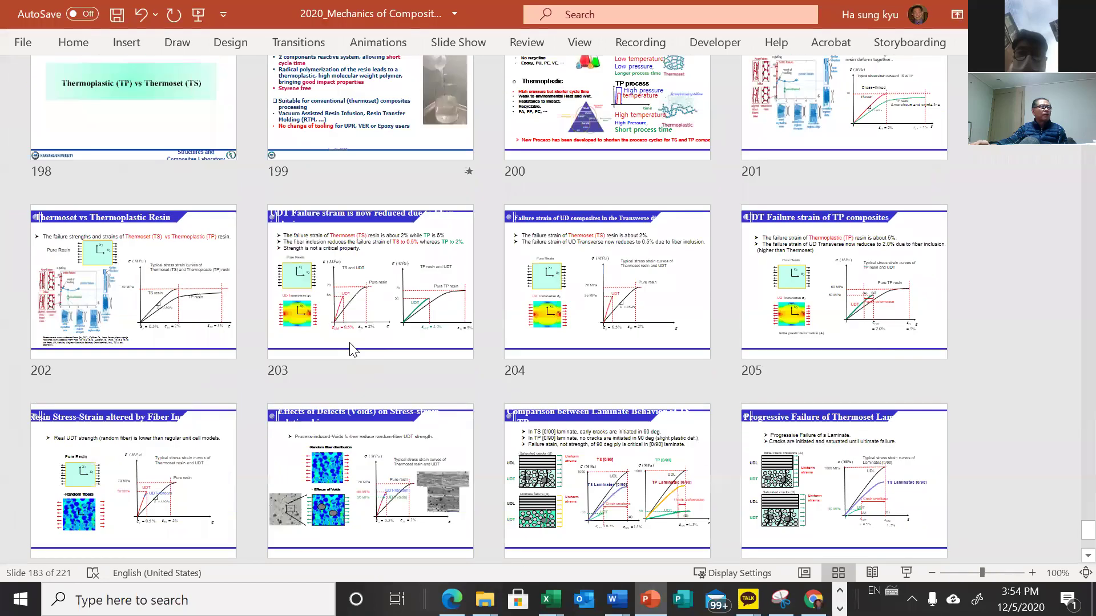